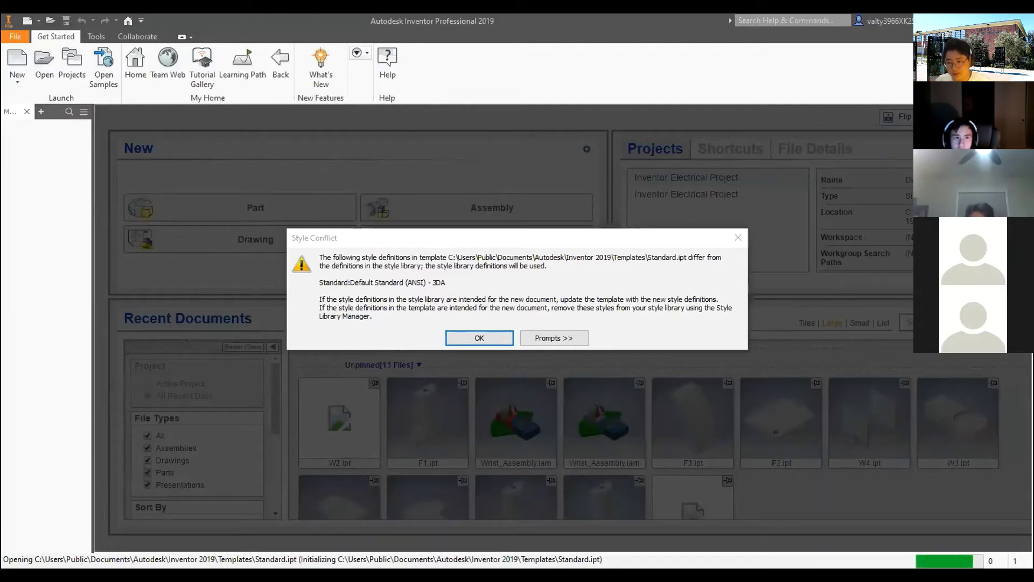
- Accept the style conflict notice and start a 2D sketch on the horizontal XZ plane of the new part
{"action": "left_click", "coordinate": [491, 339]}
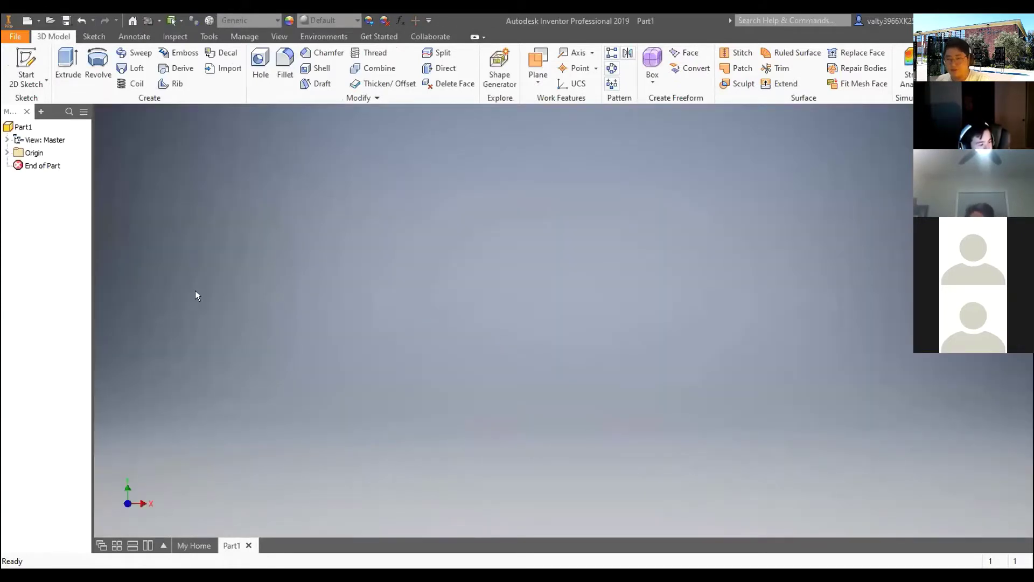
{"action": "left_click", "coordinate": [26, 65]}
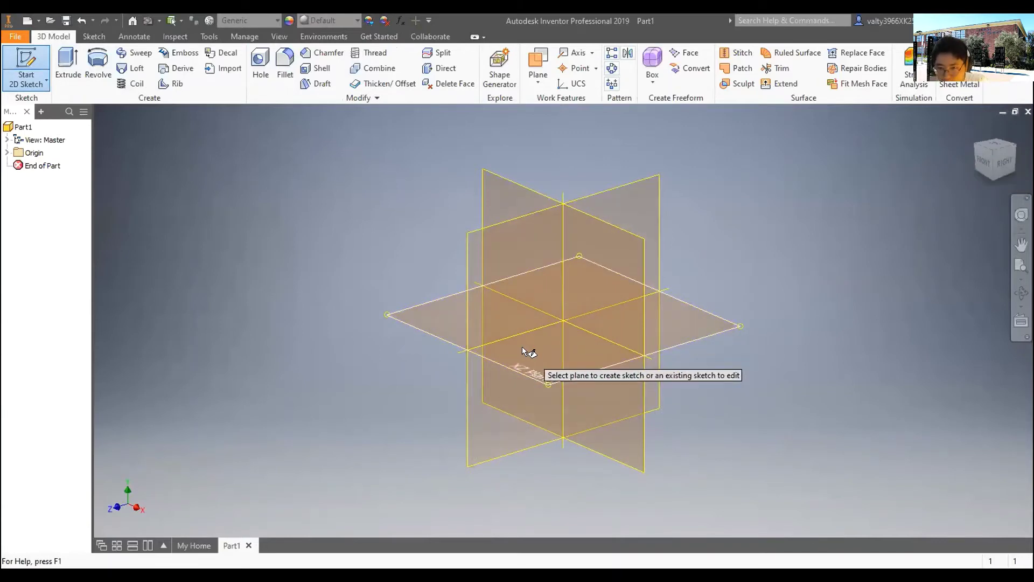
{"action": "left_click", "coordinate": [540, 353]}
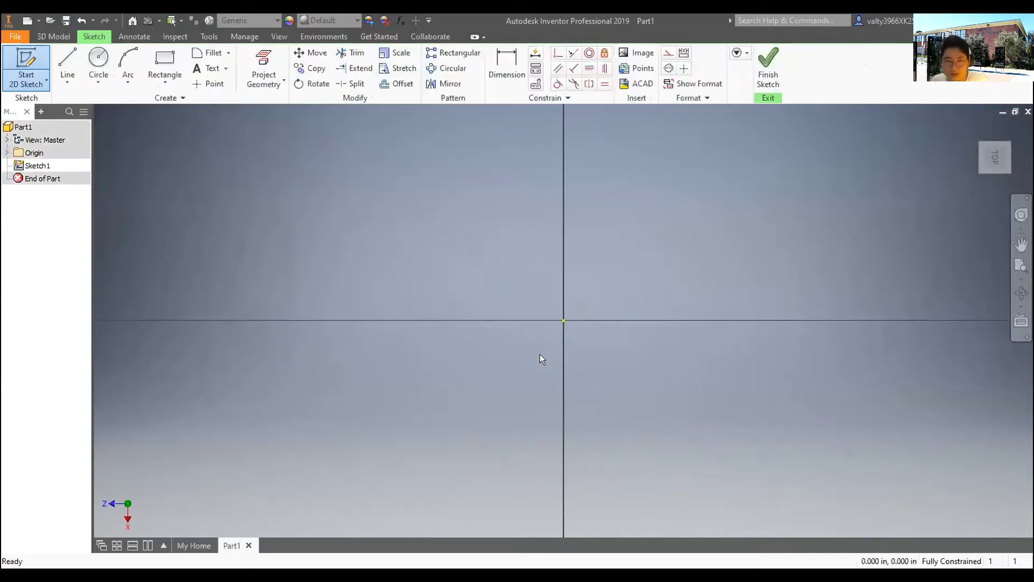
- Sketch a circle about 0.83 in in diameter centred on the origin
{"action": "left_click", "coordinate": [110, 81]}
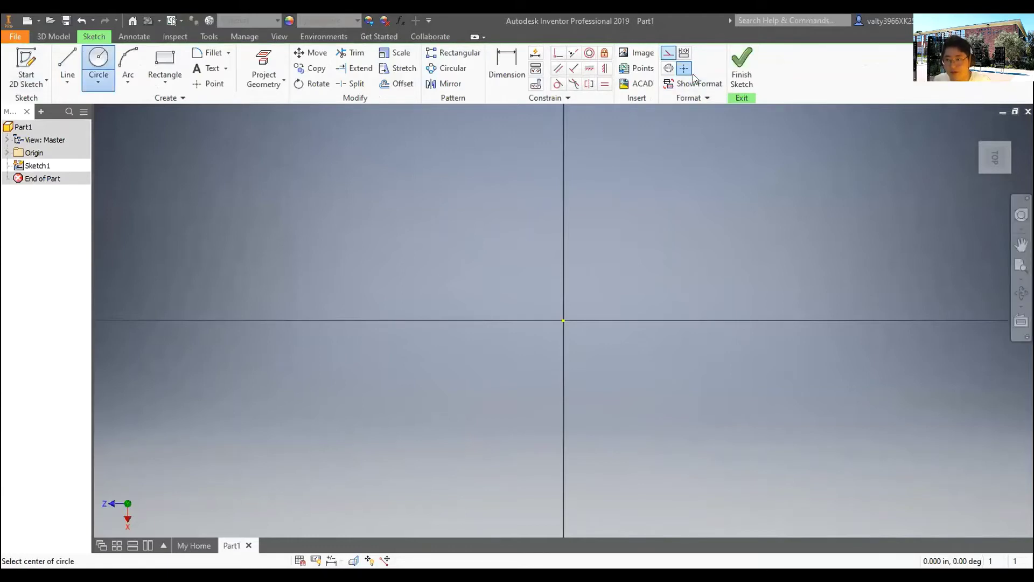
{"action": "left_click", "coordinate": [563, 320]}
{"action": "left_click", "coordinate": [681, 259]}
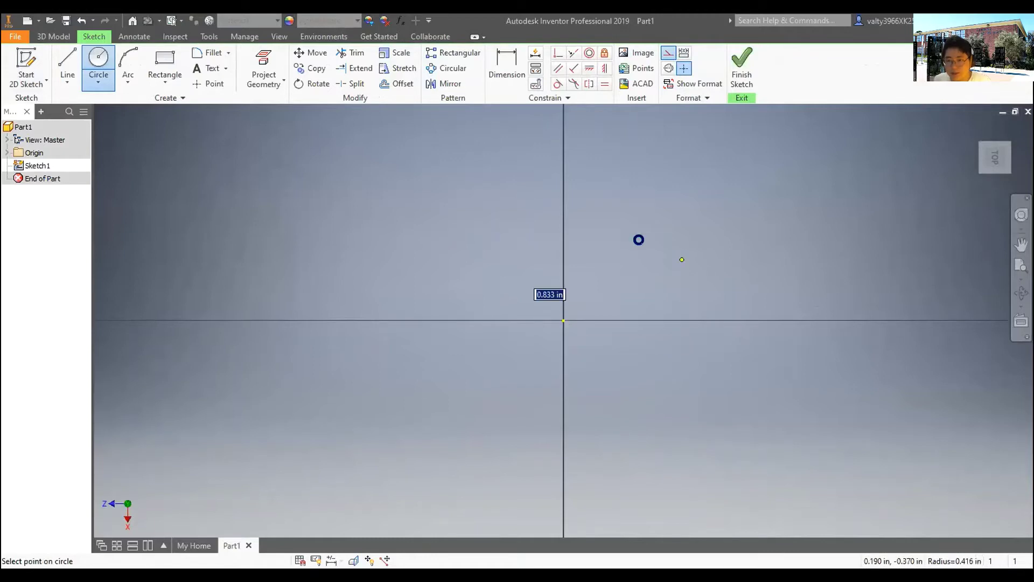
- Dimension the circle's diameter and set it to 6 in
{"action": "left_click", "coordinate": [498, 76]}
{"action": "left_click", "coordinate": [662, 224]}
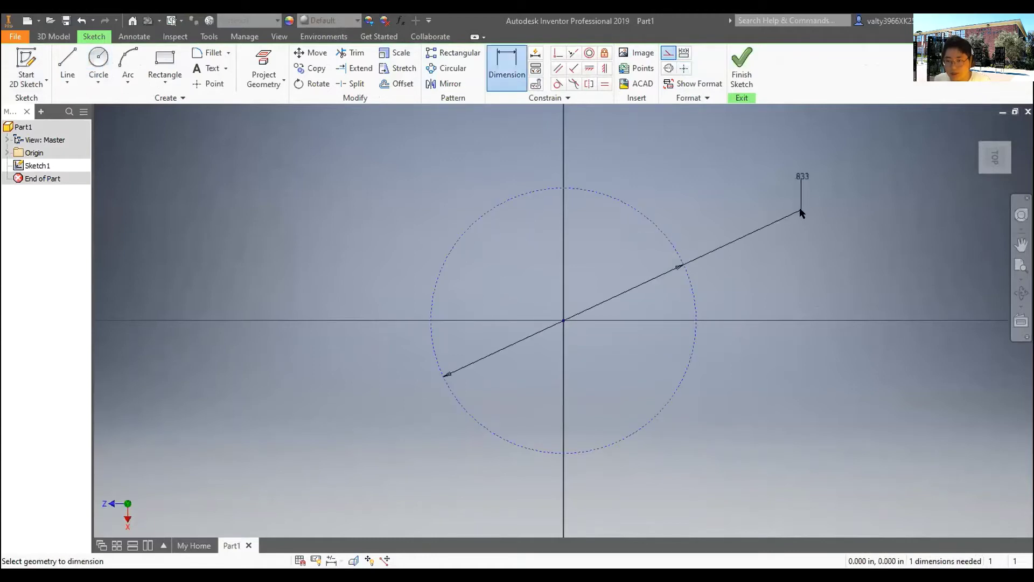
{"action": "left_click", "coordinate": [799, 209]}
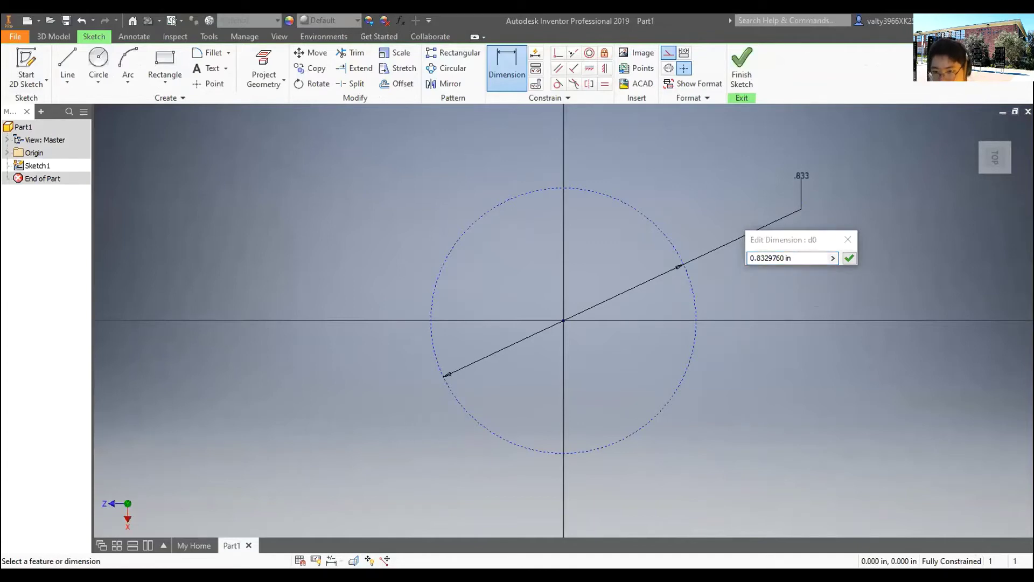
{"action": "left_click", "coordinate": [760, 243]}
{"action": "key", "text": "BackSpace"}
{"action": "type", "text": "8"}
{"action": "key", "text": "Return"}
- Draw a 6 in horizontal line across the circle through its centre
{"action": "scroll", "coordinate": [661, 319], "scroll_direction": "up", "scroll_amount": 8}
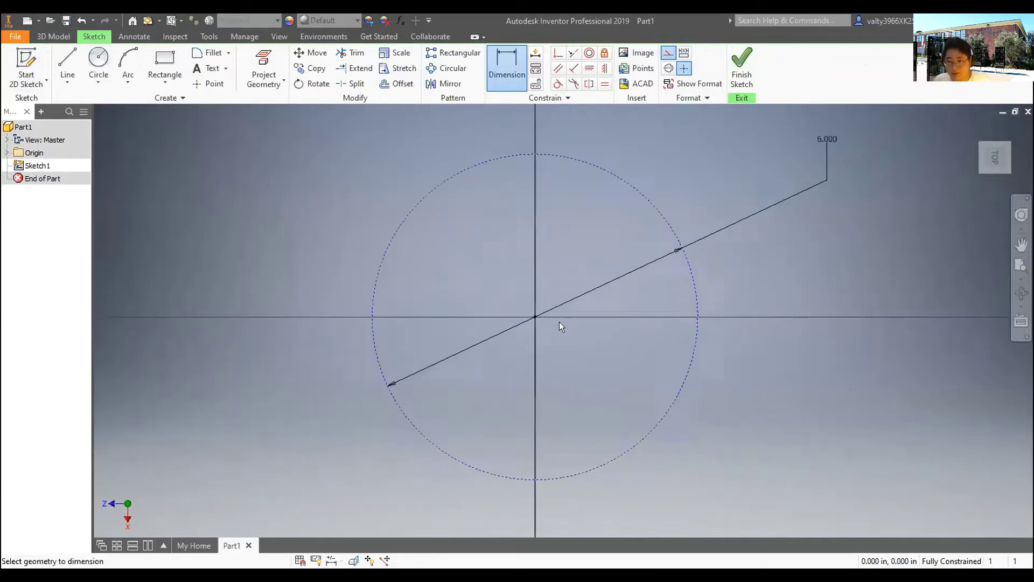
{"action": "scroll", "coordinate": [738, 315], "scroll_direction": "down", "scroll_amount": 3}
{"action": "middle_click_drag", "start_coordinate": [503, 338], "coordinate": [749, 319]}
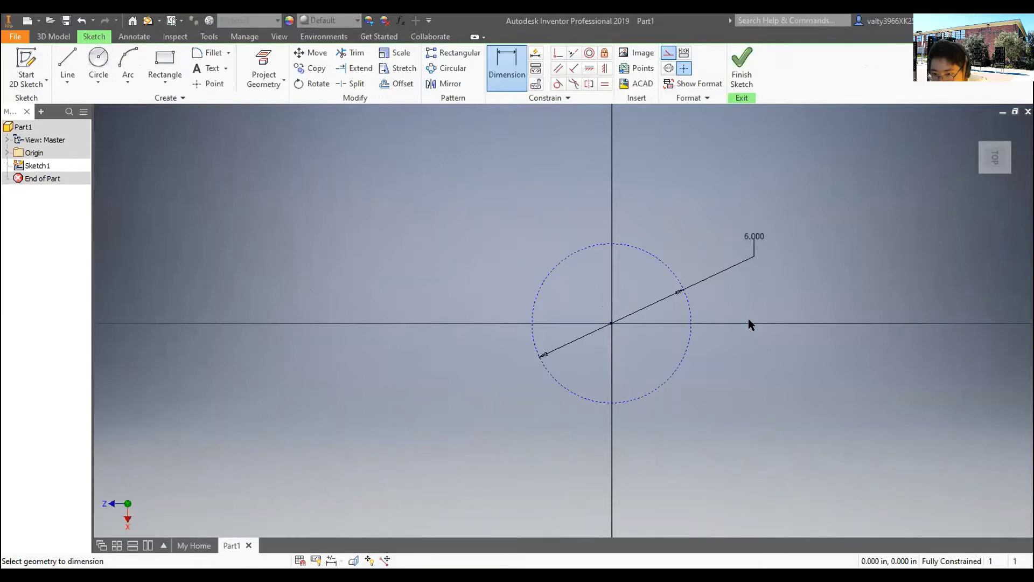
{"action": "left_click", "coordinate": [68, 62]}
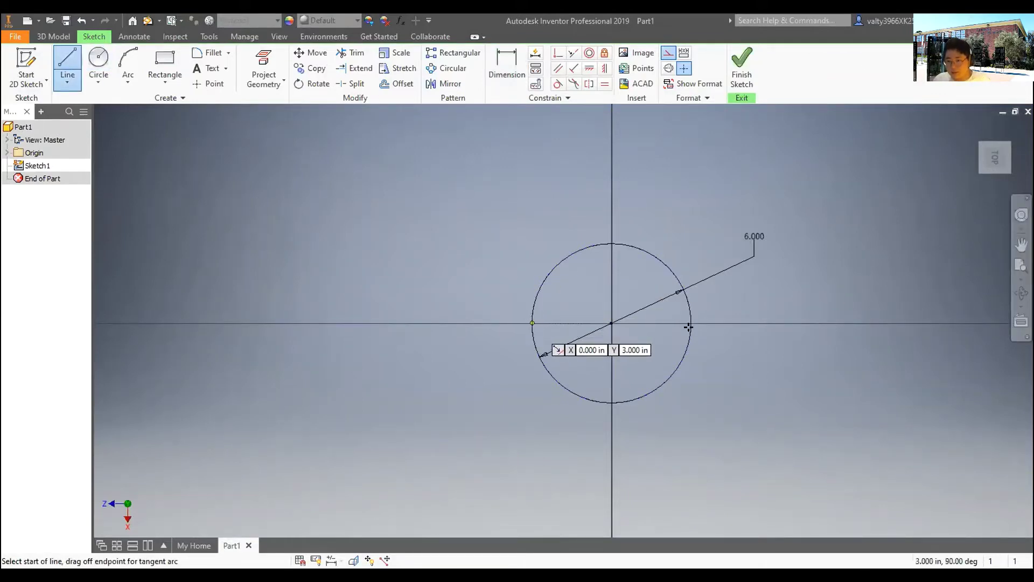
{"action": "left_click", "coordinate": [532, 323]}
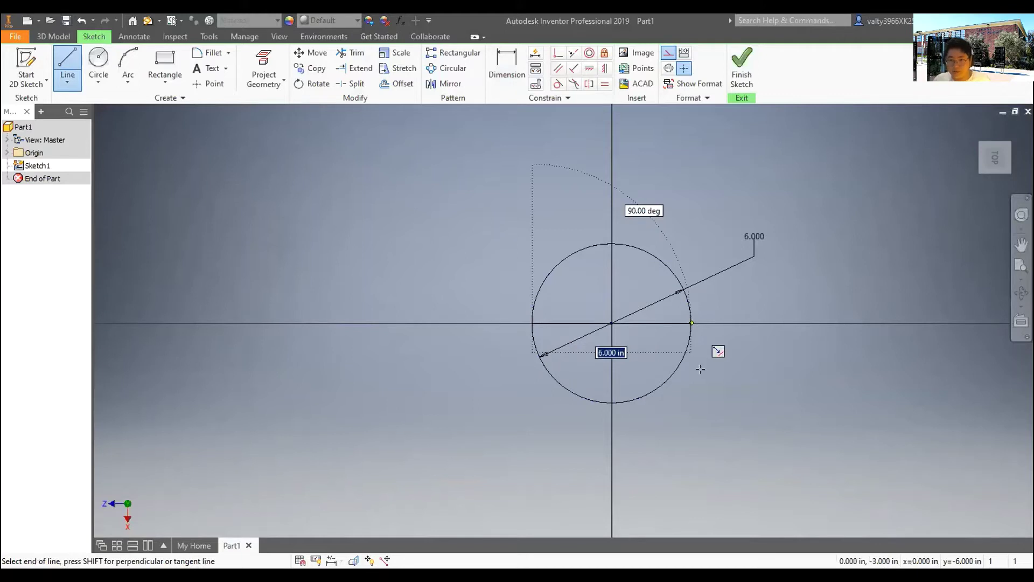
{"action": "left_click", "coordinate": [692, 323]}
- Try a three-point rectangle extending downward from the circle's horizontal diameter, and undo the rectangle and the diameter line
{"action": "left_click", "coordinate": [177, 82]}
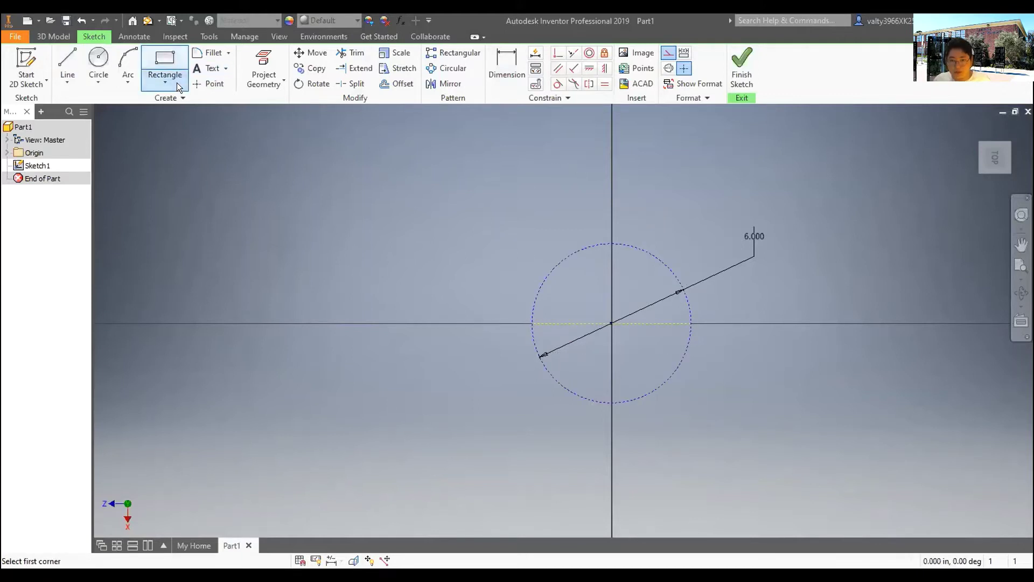
{"action": "left_click", "coordinate": [177, 81]}
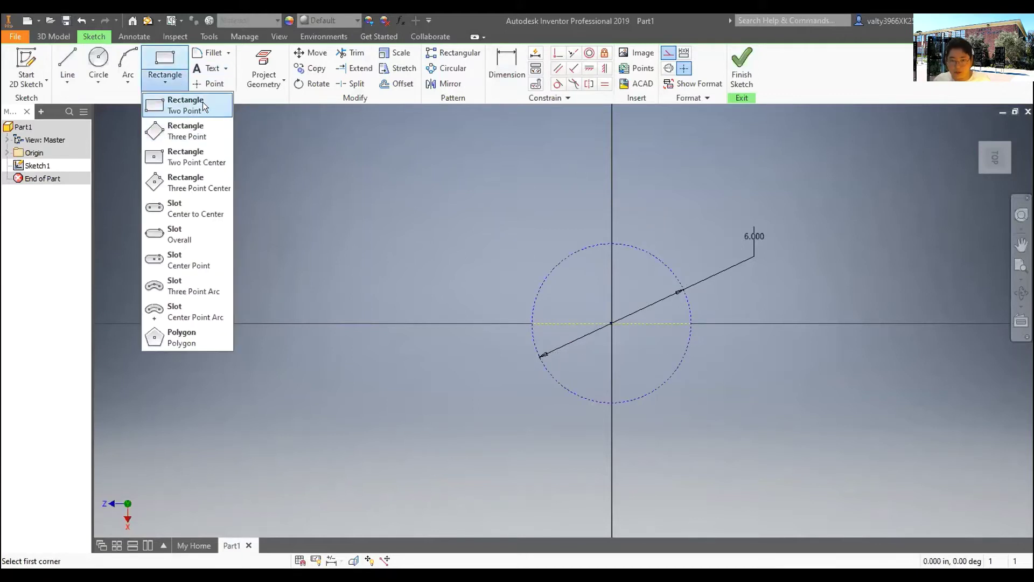
{"action": "left_click", "coordinate": [196, 130]}
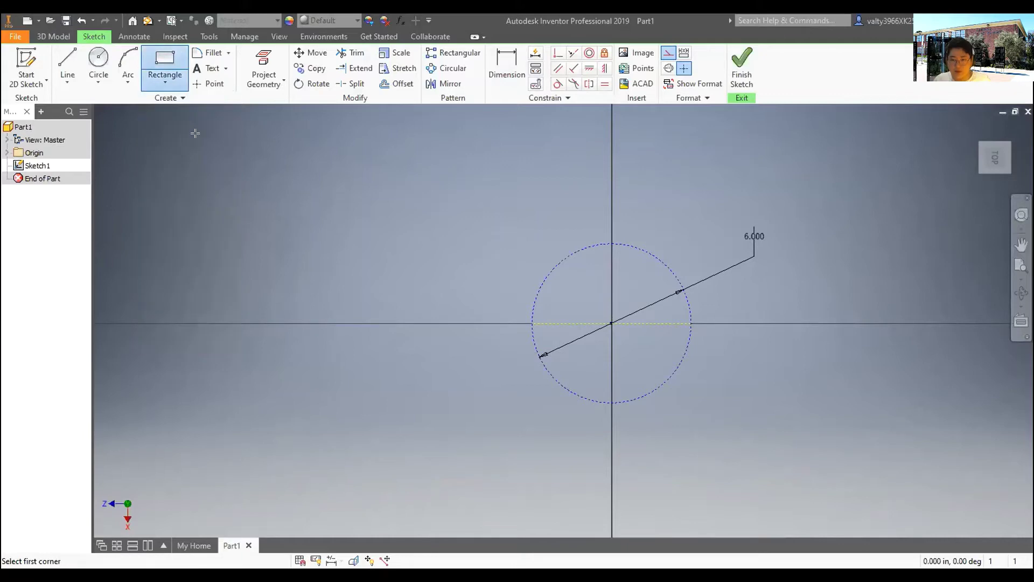
{"action": "left_click", "coordinate": [532, 322]}
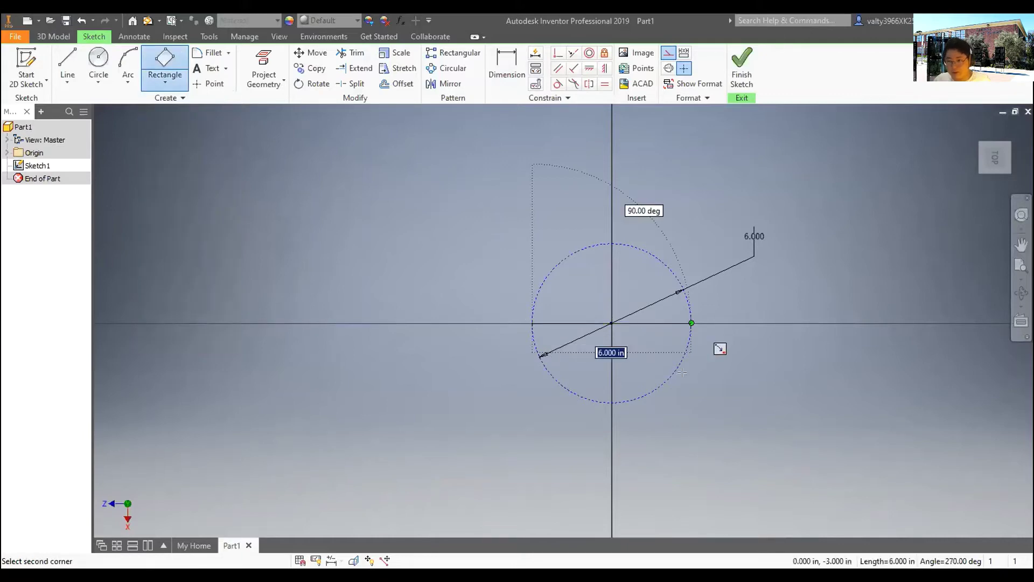
{"action": "left_click", "coordinate": [692, 323]}
{"action": "left_click", "coordinate": [714, 429]}
{"action": "left_click", "coordinate": [496, 76]}
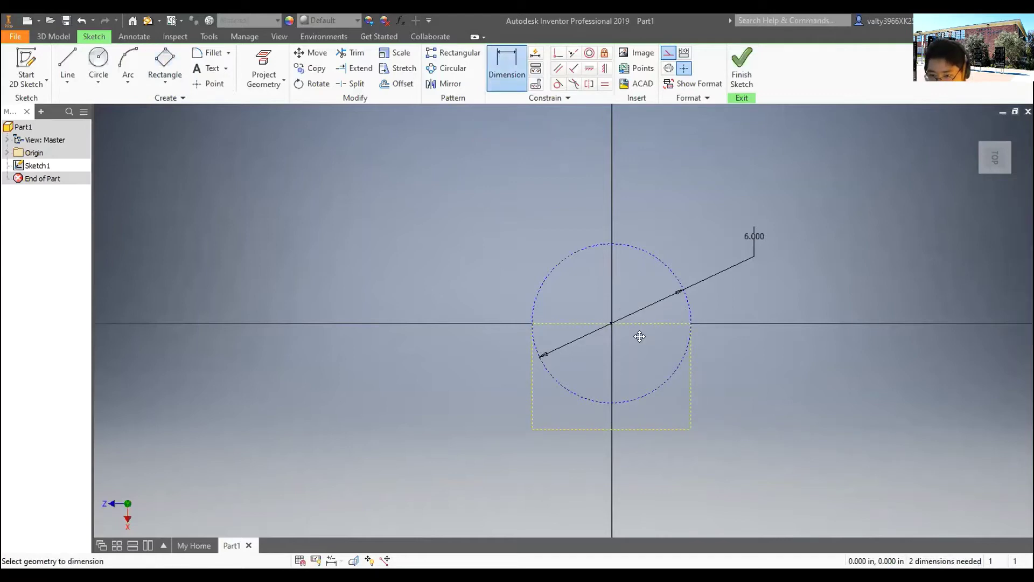
{"action": "key", "text": "ctrl+z"}
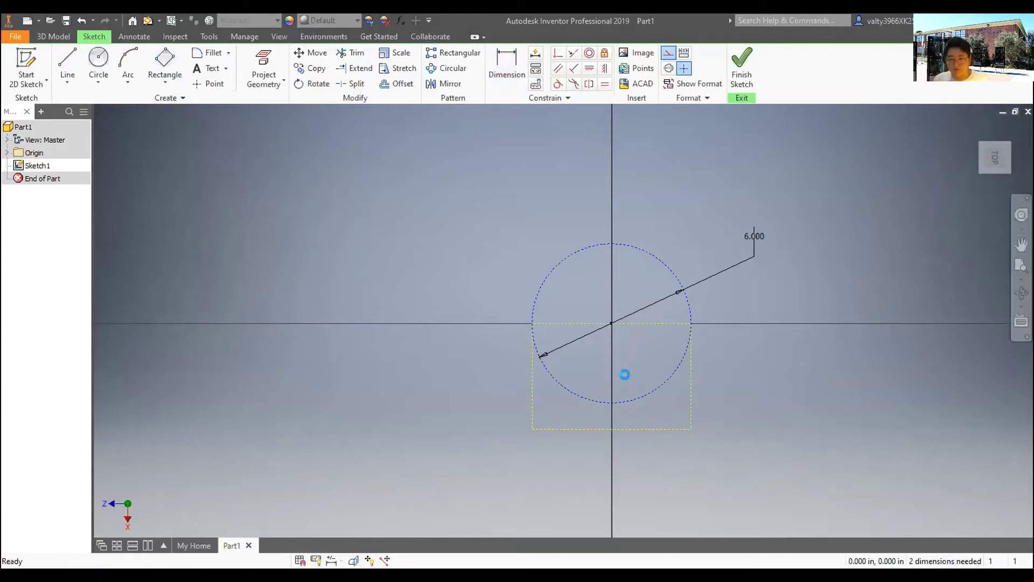
- Draw a slightly slanted chord across the circle's lower half and a 6 in vertical line through its centre
{"action": "left_click", "coordinate": [67, 62]}
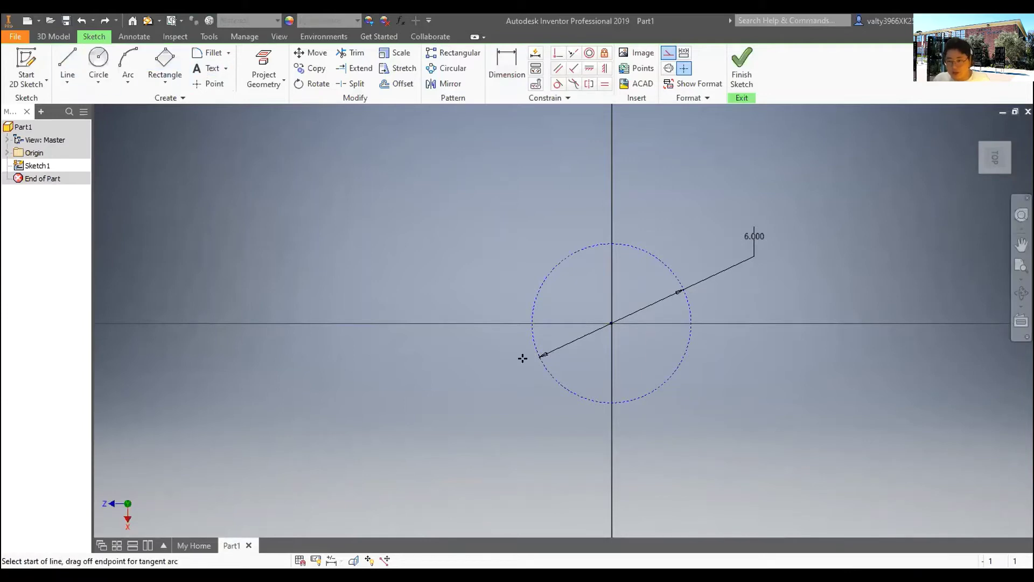
{"action": "left_click", "coordinate": [684, 357]}
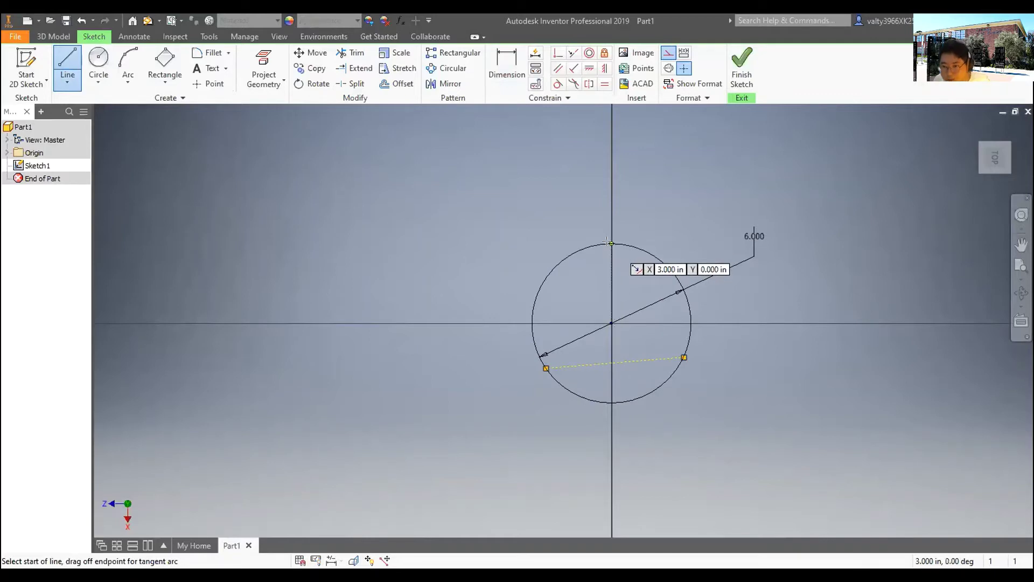
{"action": "scroll", "coordinate": [608, 241], "scroll_direction": "up", "scroll_amount": 5}
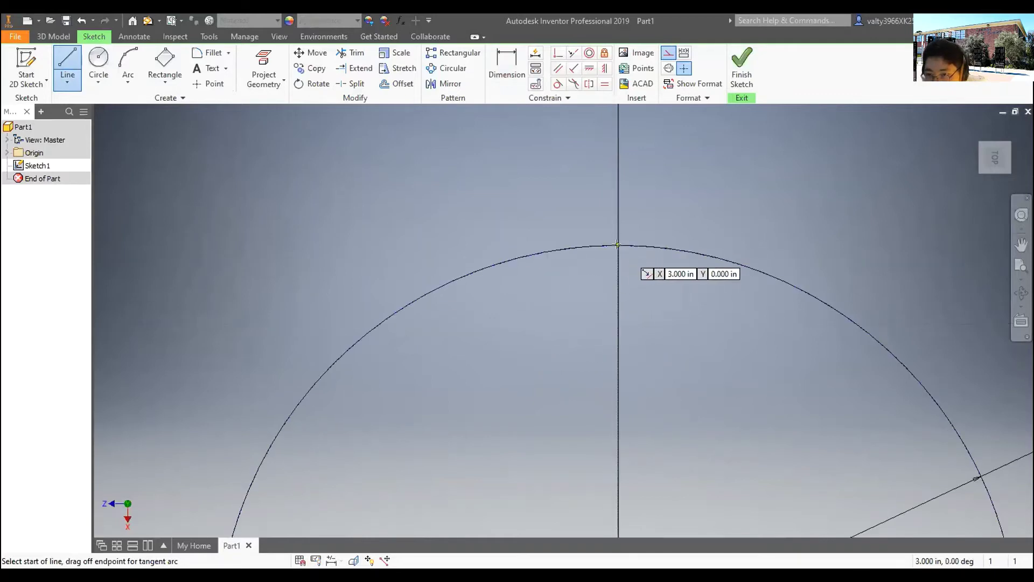
{"action": "left_click", "coordinate": [617, 245]}
{"action": "scroll", "coordinate": [625, 351], "scroll_direction": "down", "scroll_amount": 5}
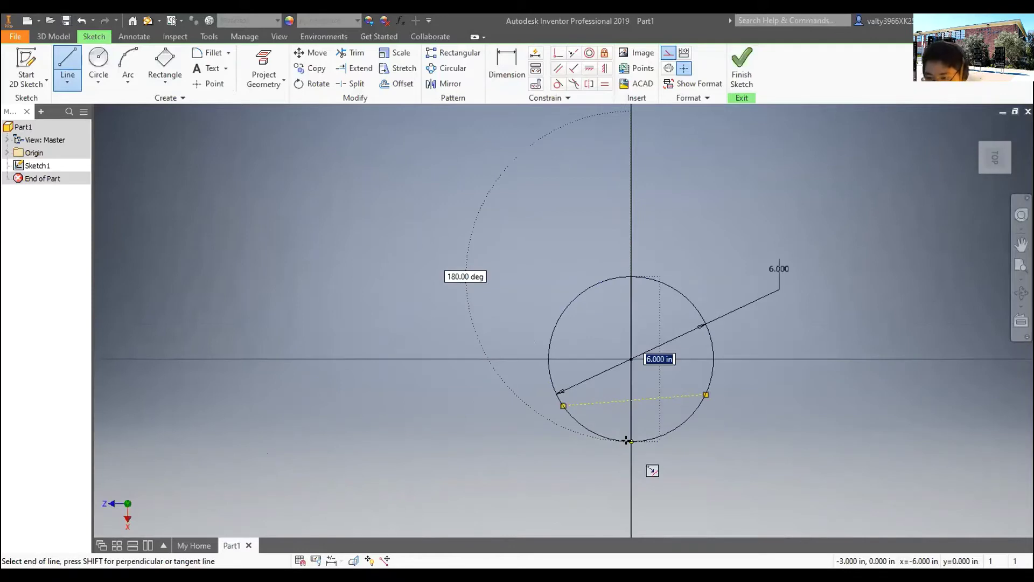
{"action": "double_click", "coordinate": [630, 441]}
- Apply a perpendicular constraint between the lower chord and the circle's vertical diameter line
{"action": "scroll", "coordinate": [658, 463], "scroll_direction": "up", "scroll_amount": 5}
{"action": "scroll", "coordinate": [363, 241], "scroll_direction": "down", "scroll_amount": 3}
{"action": "scroll", "coordinate": [326, 217], "scroll_direction": "down", "scroll_amount": 4}
{"action": "left_click", "coordinate": [383, 181]}
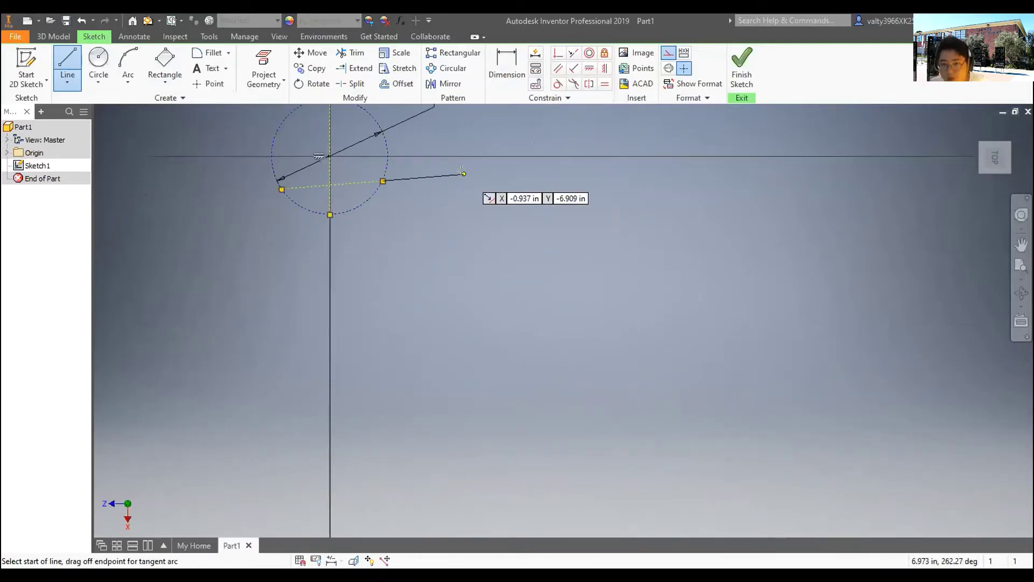
{"action": "middle_click_drag", "start_coordinate": [462, 173], "coordinate": [675, 389]}
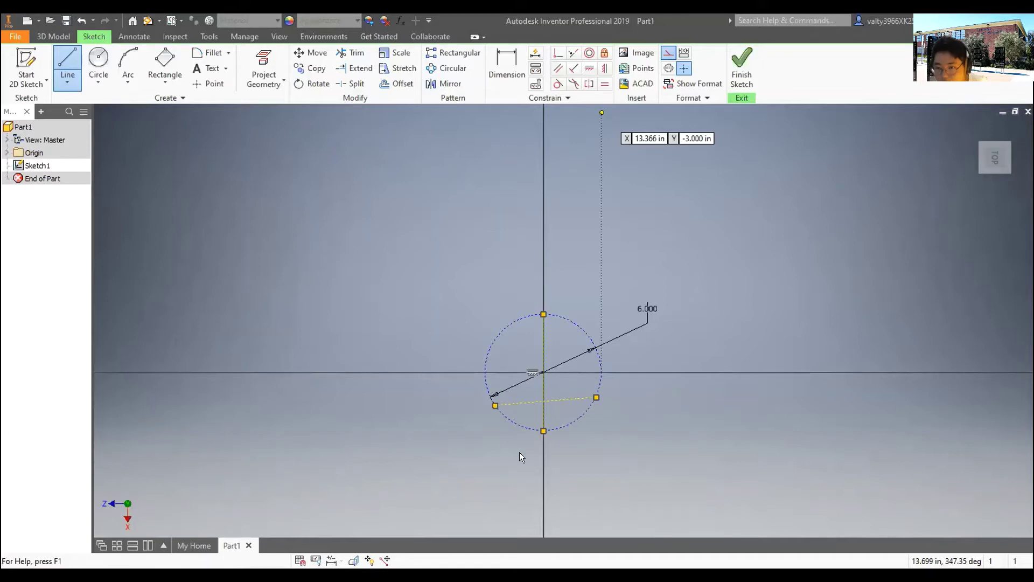
{"action": "left_click", "coordinate": [548, 399]}
{"action": "left_click", "coordinate": [543, 387]}
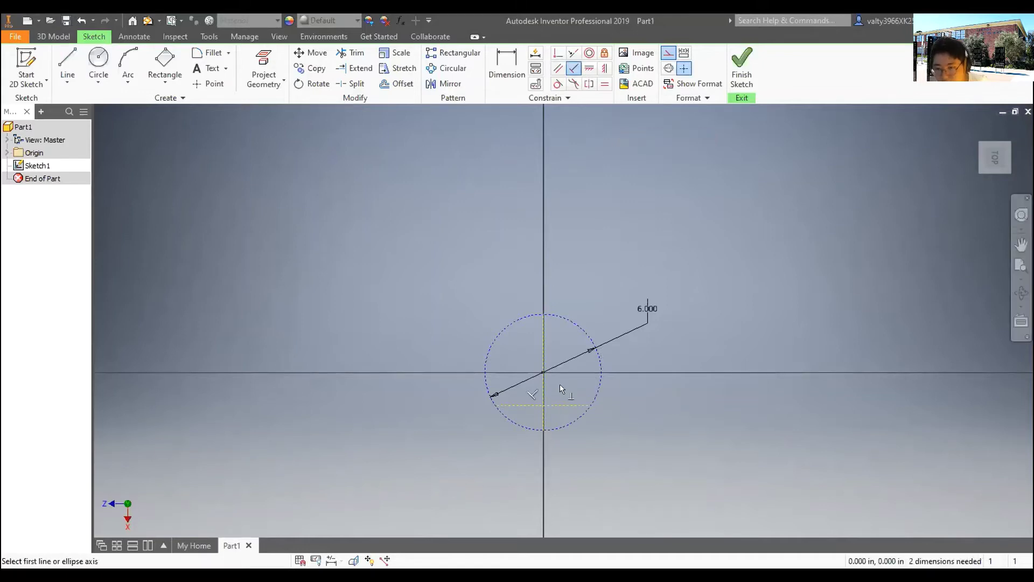
- Draw a three-point rectangle downward from the chord, about 4.95 in wide and 3.42 in high
{"action": "left_click", "coordinate": [165, 64]}
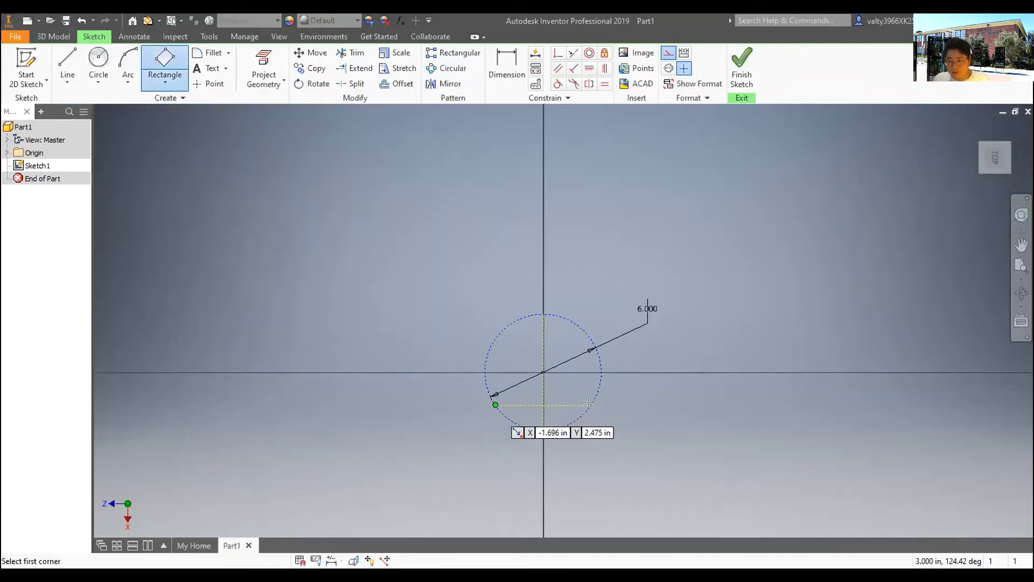
{"action": "left_click", "coordinate": [494, 404]}
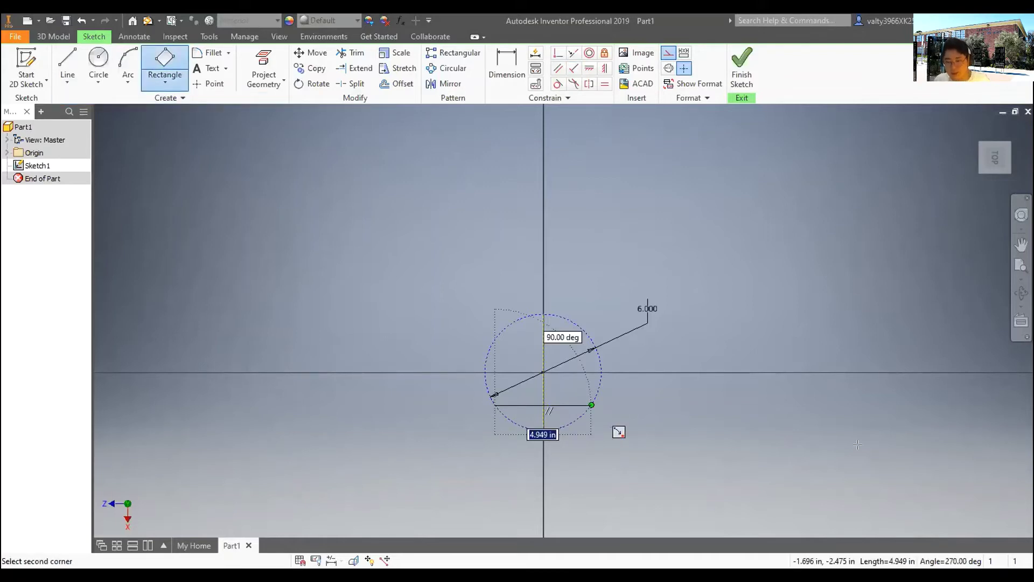
{"action": "left_click", "coordinate": [591, 471]}
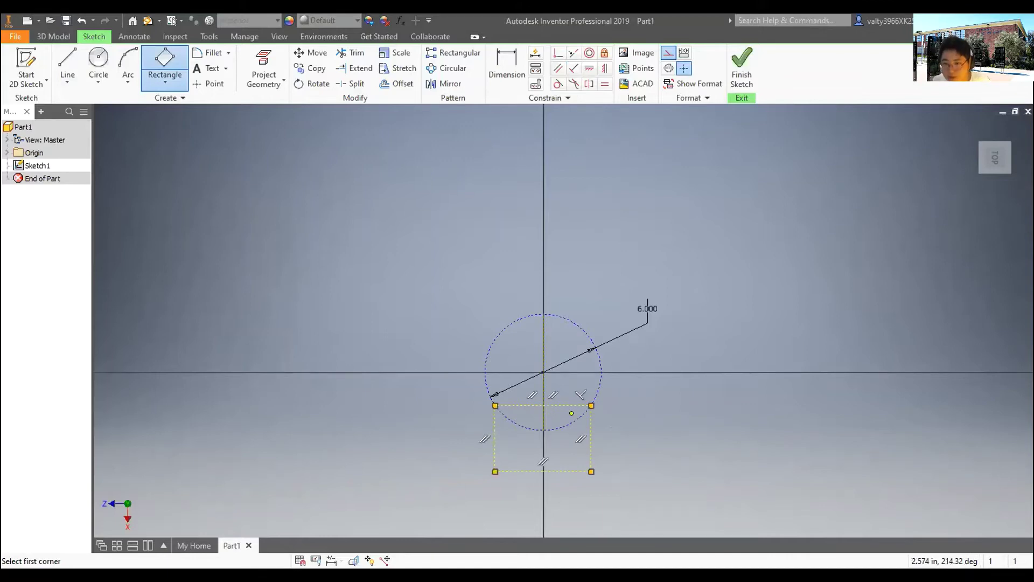
- Draw a horizontal line from edge to edge of the circle through its centre
{"action": "left_click", "coordinate": [505, 63]}
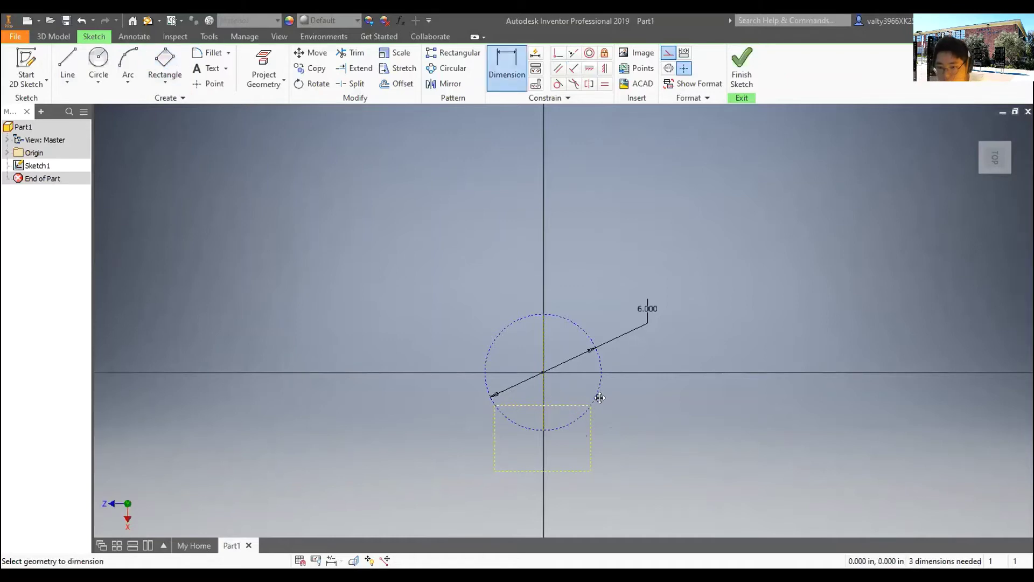
{"action": "right_click", "coordinate": [373, 225]}
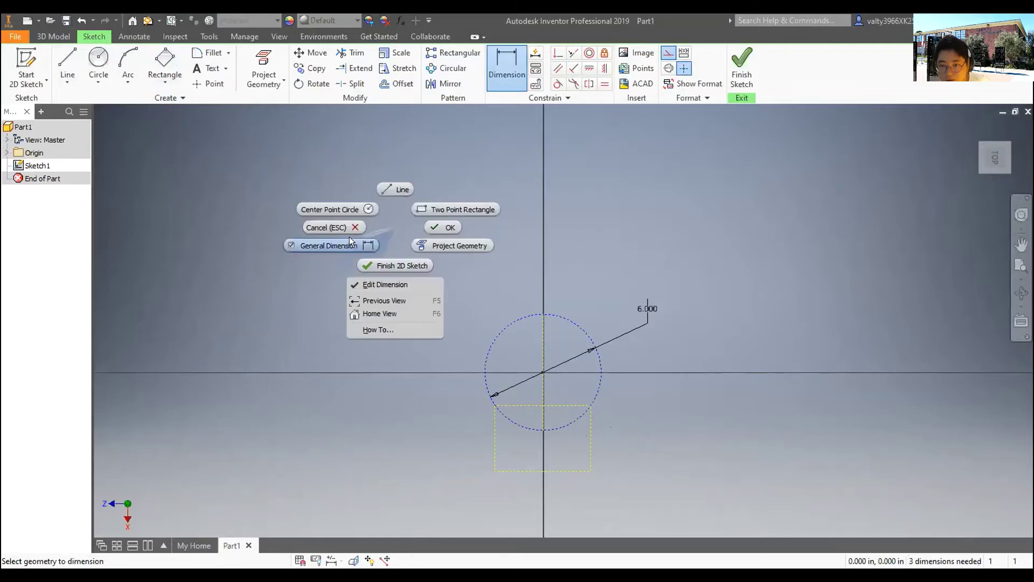
{"action": "left_click", "coordinate": [452, 224]}
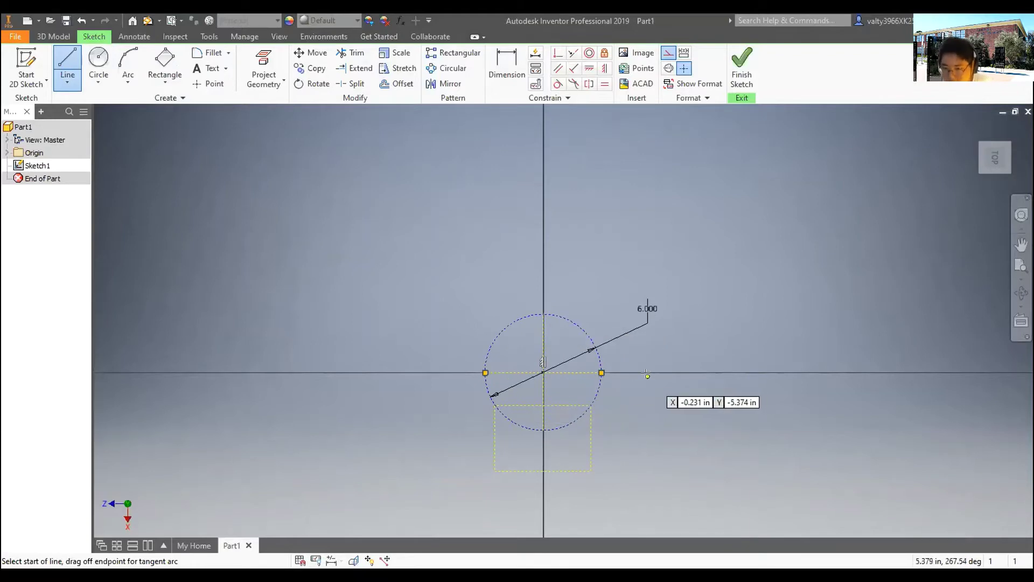
- Dimension the distance from the circle's upper horizontal line to the rectangle's bottom edge as 6.036 in and leave the Dimension command
{"action": "left_click", "coordinate": [506, 67]}
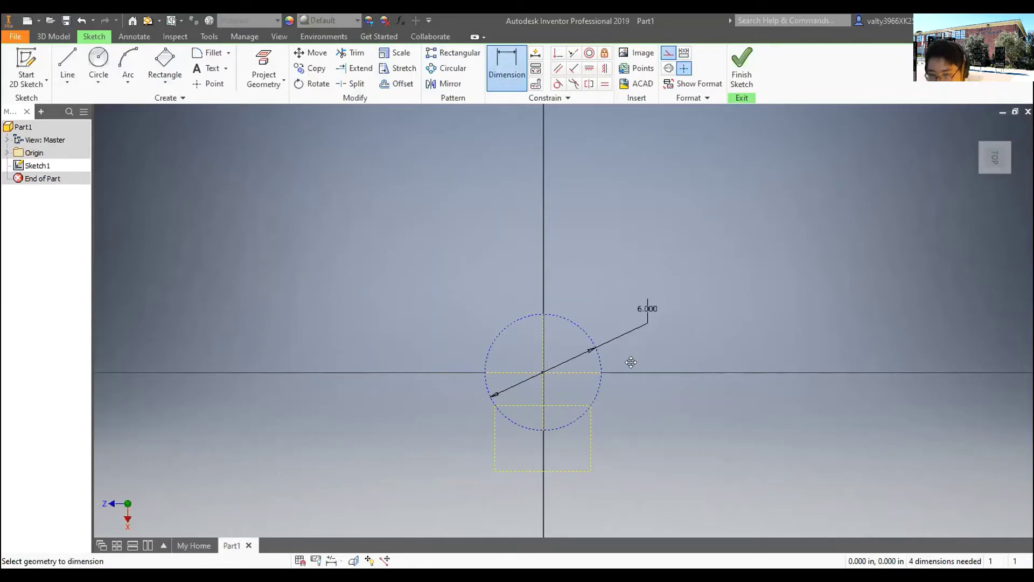
{"action": "left_click", "coordinate": [570, 371]}
{"action": "left_click", "coordinate": [566, 472]}
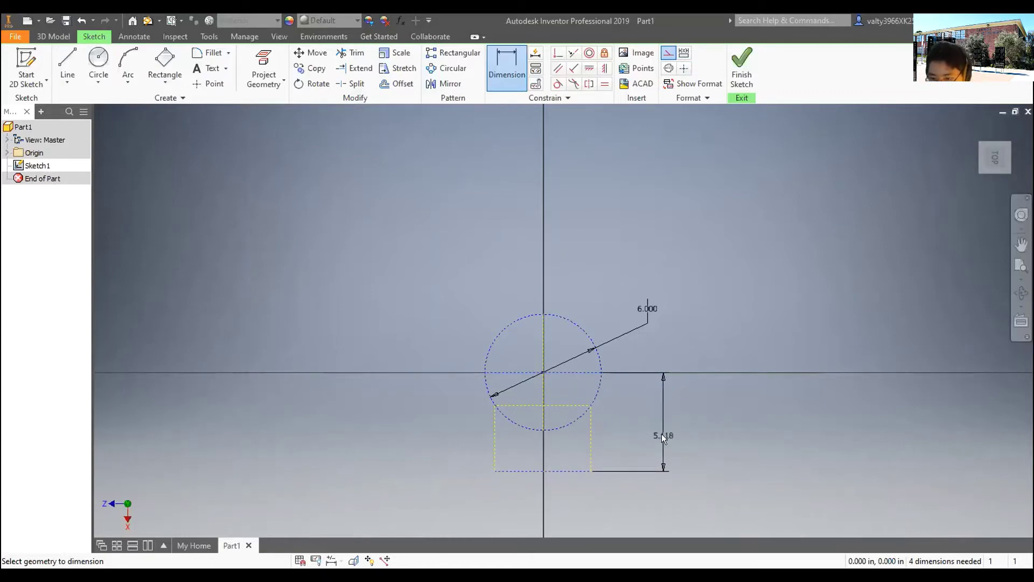
{"action": "left_click", "coordinate": [662, 434]}
{"action": "type", "text": "6.036"}
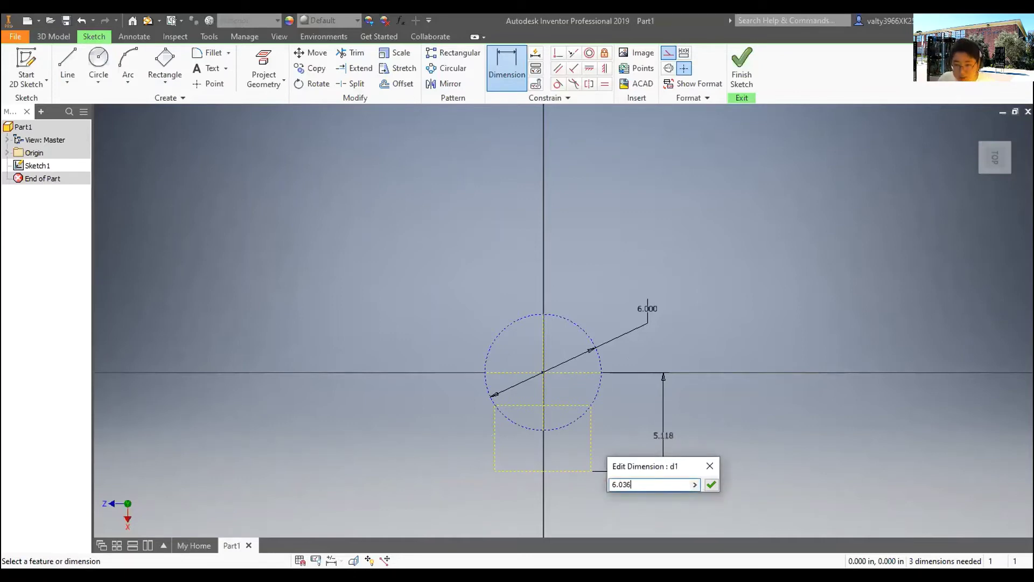
{"action": "key", "text": "Return"}
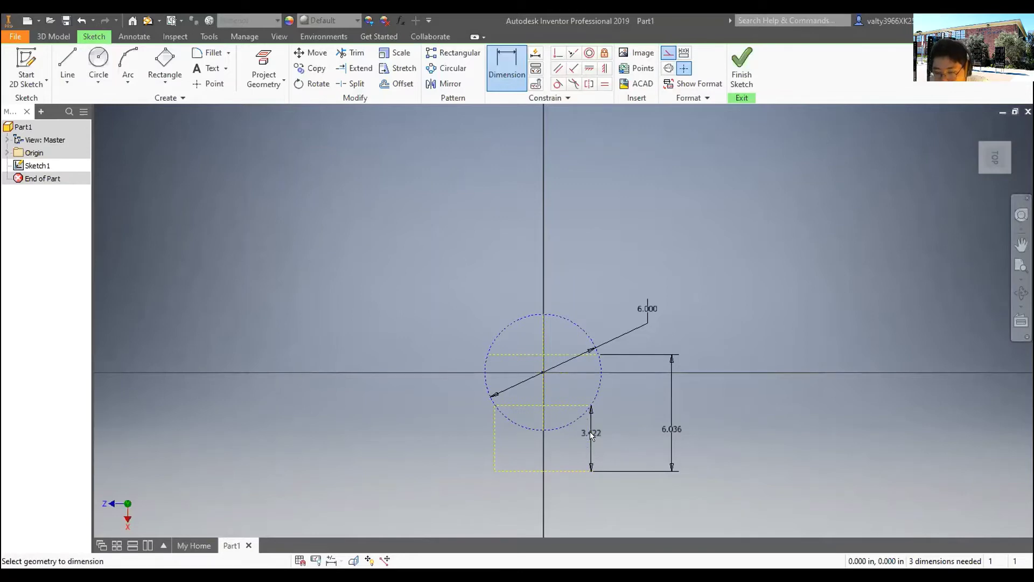
{"action": "right_click", "coordinate": [606, 428]}
{"action": "left_click", "coordinate": [560, 428]}
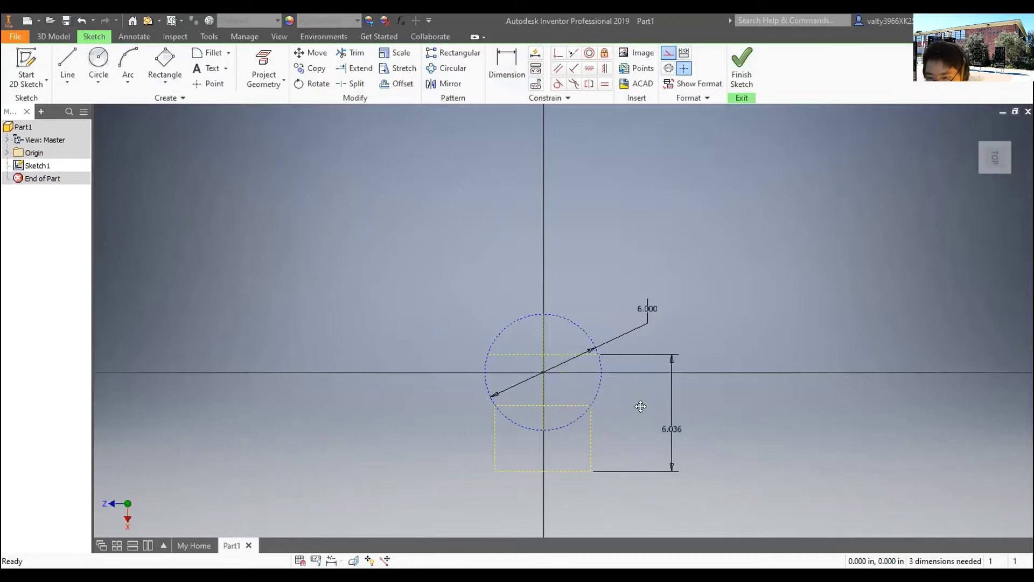
- Dimension the rectangle's height as 5 in and shift the horizontal line above it towards the circle's centre
{"action": "key", "text": "d"}
{"action": "left_click", "coordinate": [495, 443]}
{"action": "left_click", "coordinate": [404, 435]}
{"action": "type", "text": "5"}
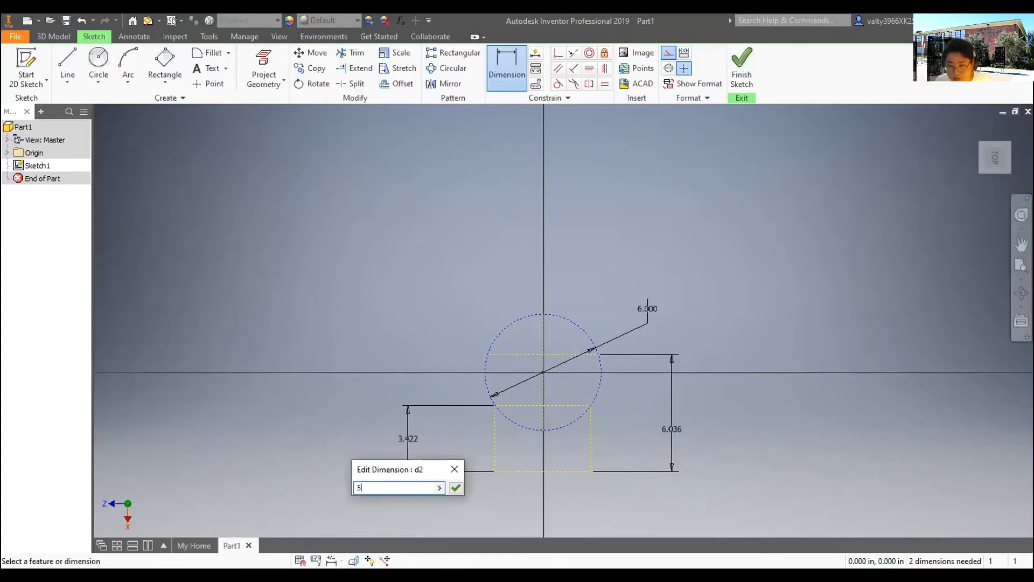
{"action": "key", "text": "Return"}
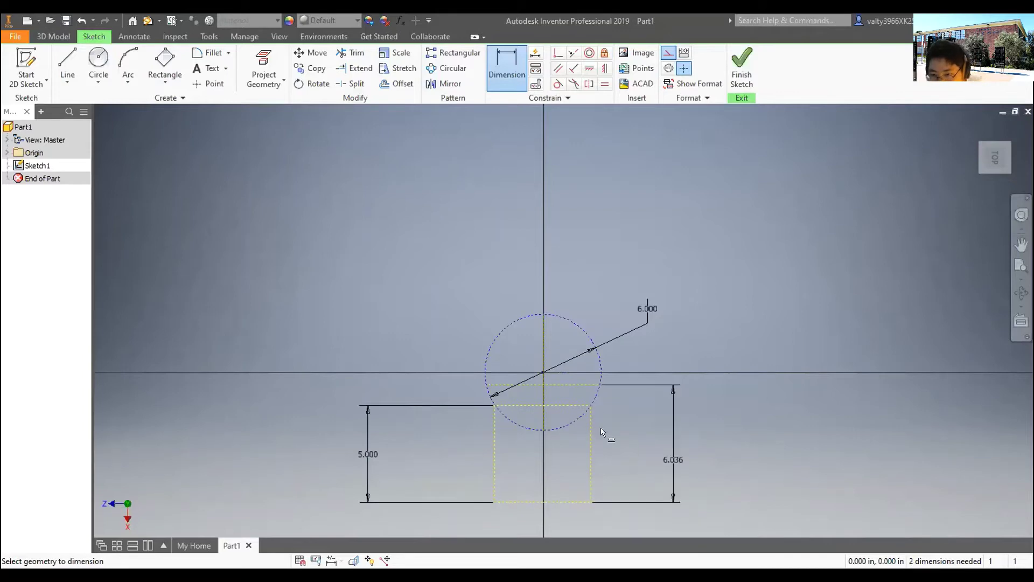
{"action": "left_click", "coordinate": [673, 437]}
{"action": "key", "text": "Escape"}
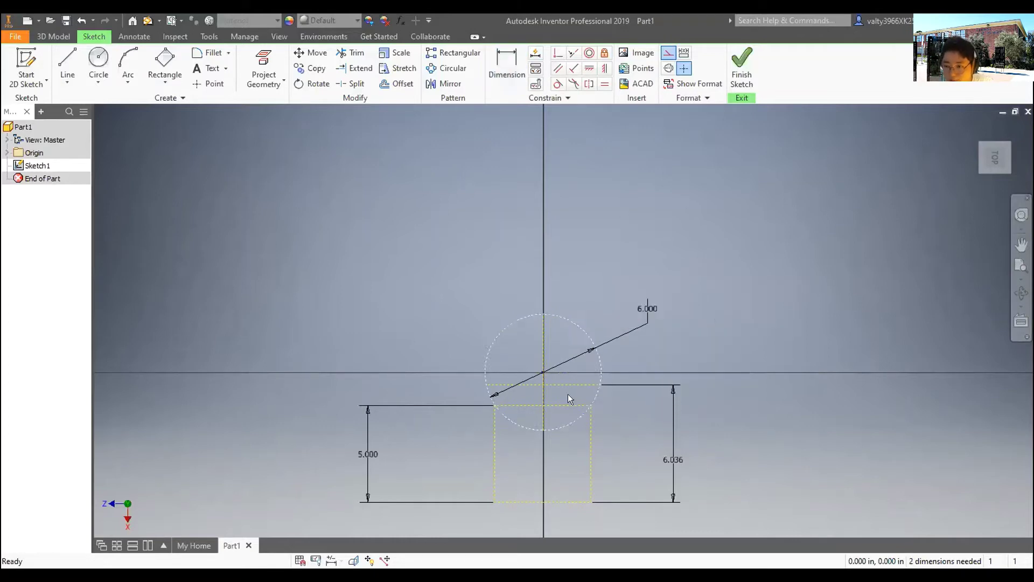
{"action": "left_click_drag", "start_coordinate": [587, 383], "coordinate": [574, 376]}
{"action": "left_click", "coordinate": [583, 376]}
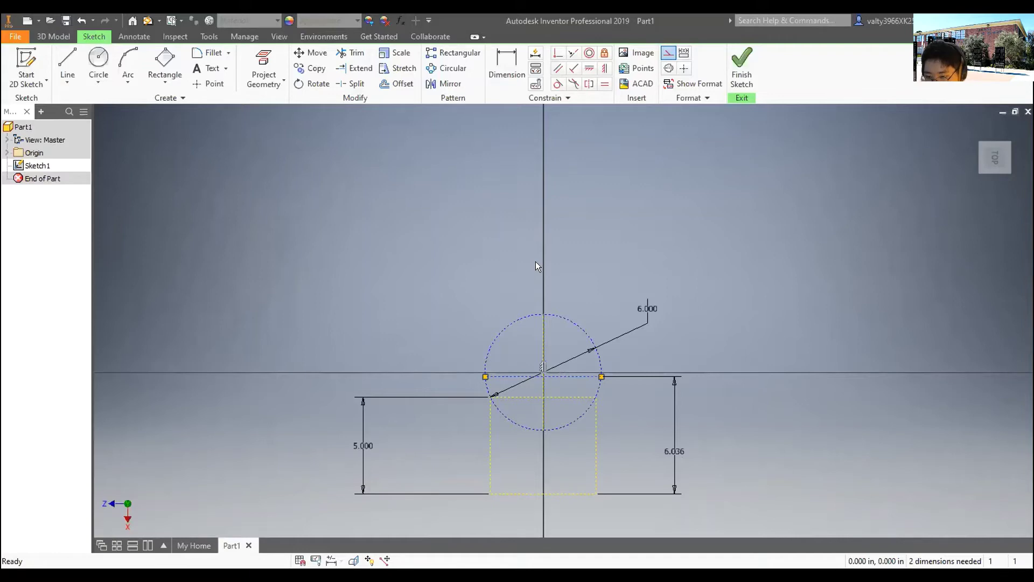
- Undo the rectangle, its dimensions, the construction lines and the circle's diameter dimension, keeping only the circle
{"action": "key", "text": "ctrl+z"}
{"action": "key", "text": "ctrl+z"}
{"action": "key", "text": "ctrl+z"}
{"action": "key", "text": "ctrl+z"}
{"action": "key", "text": "ctrl+z"}
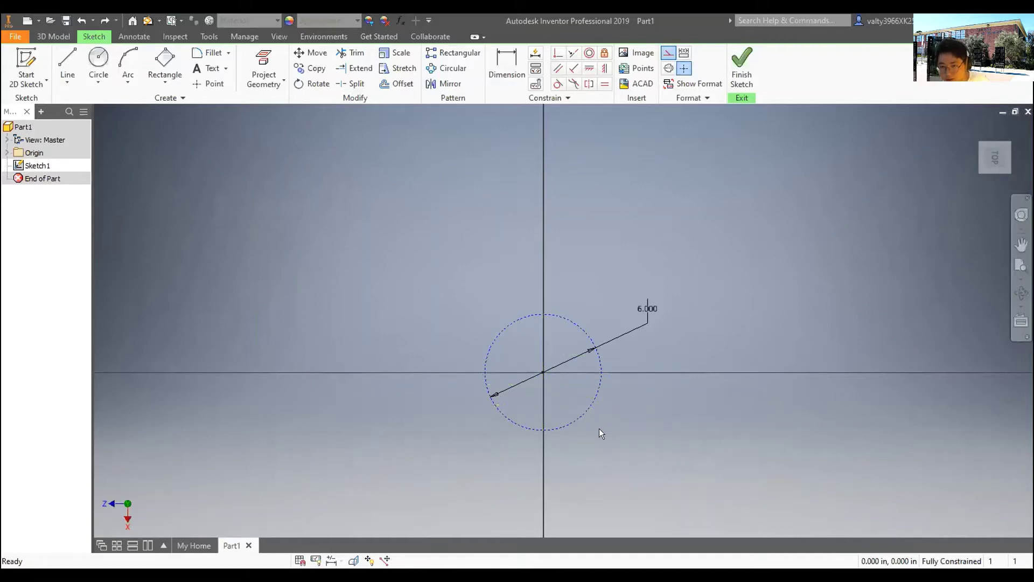
{"action": "key", "text": "ctrl+z"}
{"action": "key", "text": "c"}
{"action": "right_click", "coordinate": [598, 320]}
{"action": "left_click", "coordinate": [542, 324]}
- Dimension the diameter of the circle at the origin as 6 in
{"action": "scroll", "coordinate": [563, 373], "scroll_direction": "down", "scroll_amount": 8}
{"action": "scroll", "coordinate": [435, 192], "scroll_direction": "up", "scroll_amount": 2}
{"action": "mouse_move", "coordinate": [377, 196]}
{"action": "middle_mouse_down"}
{"action": "mouse_move", "coordinate": [654, 448]}
{"action": "mouse_move", "coordinate": [644, 388]}
{"action": "mouse_move", "coordinate": [646, 537]}
{"action": "middle_mouse_up"}
{"action": "middle_click_drag", "start_coordinate": [745, 284], "coordinate": [650, 283]}
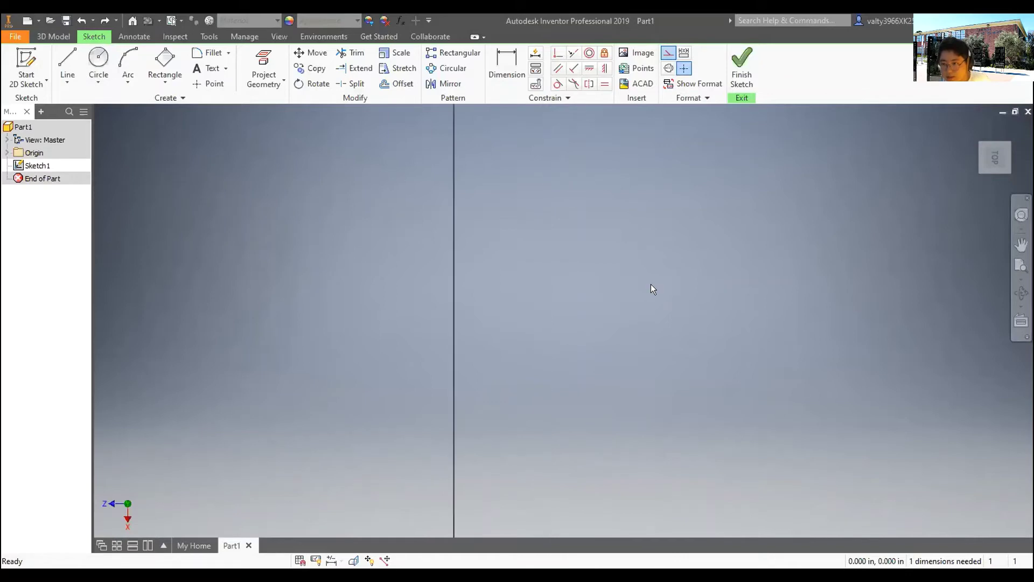
{"action": "left_click", "coordinate": [985, 143]}
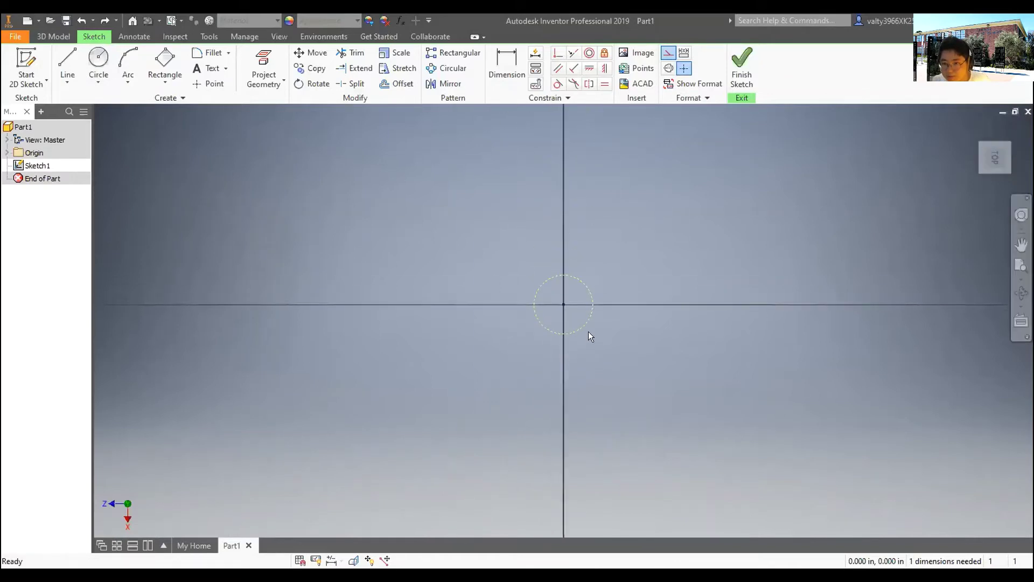
{"action": "left_click", "coordinate": [507, 62]}
{"action": "left_click", "coordinate": [585, 284]}
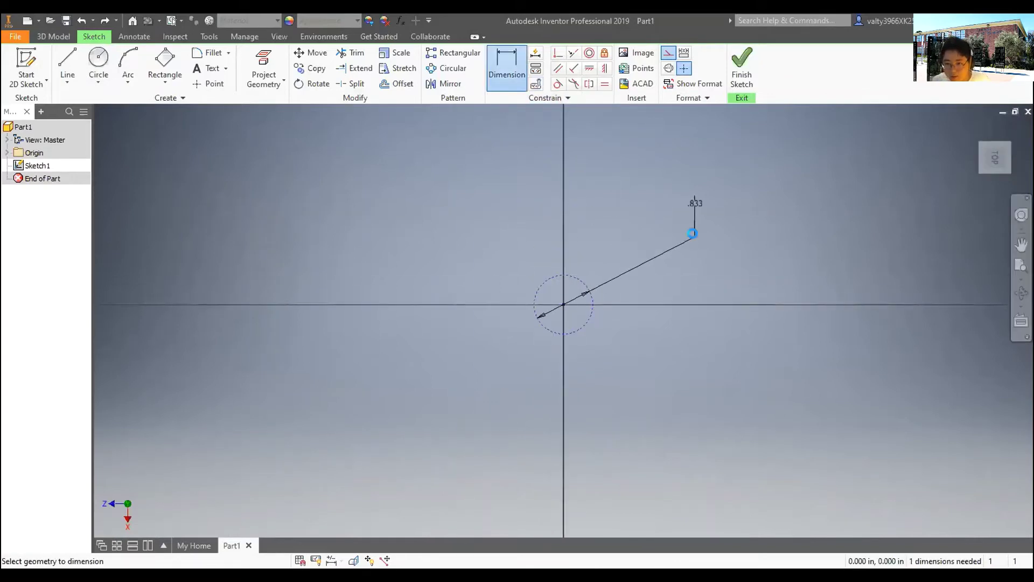
{"action": "left_click", "coordinate": [693, 236]}
{"action": "type", "text": "6"}
{"action": "key", "text": "Return"}
- Draw a three-point rectangle extending downward from a slanted chord about 4.98 in long across the circle's lower half
{"action": "scroll", "coordinate": [553, 326], "scroll_direction": "down", "scroll_amount": 2}
{"action": "scroll", "coordinate": [553, 327], "scroll_direction": "up", "scroll_amount": 5}
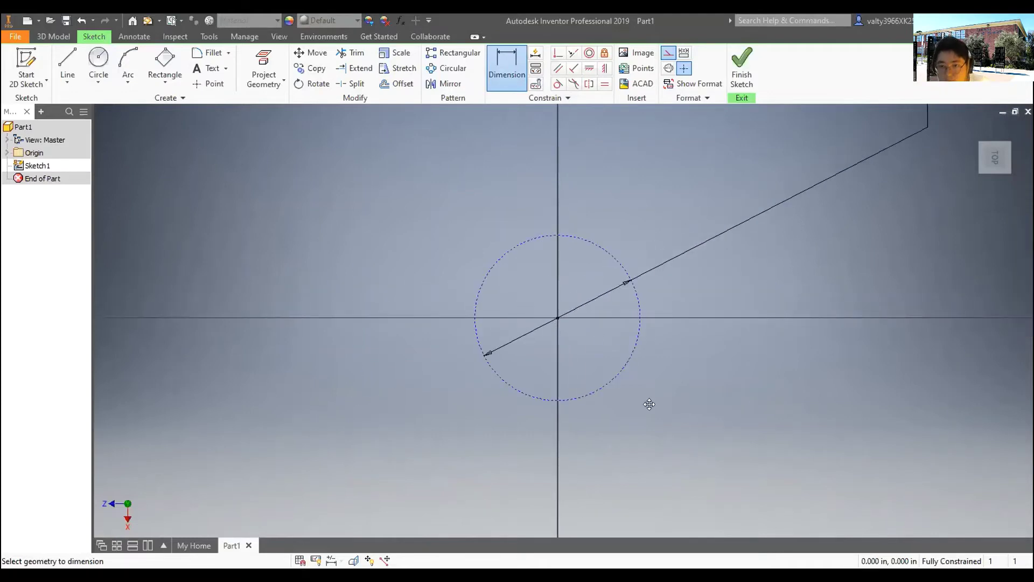
{"action": "left_click", "coordinate": [165, 62]}
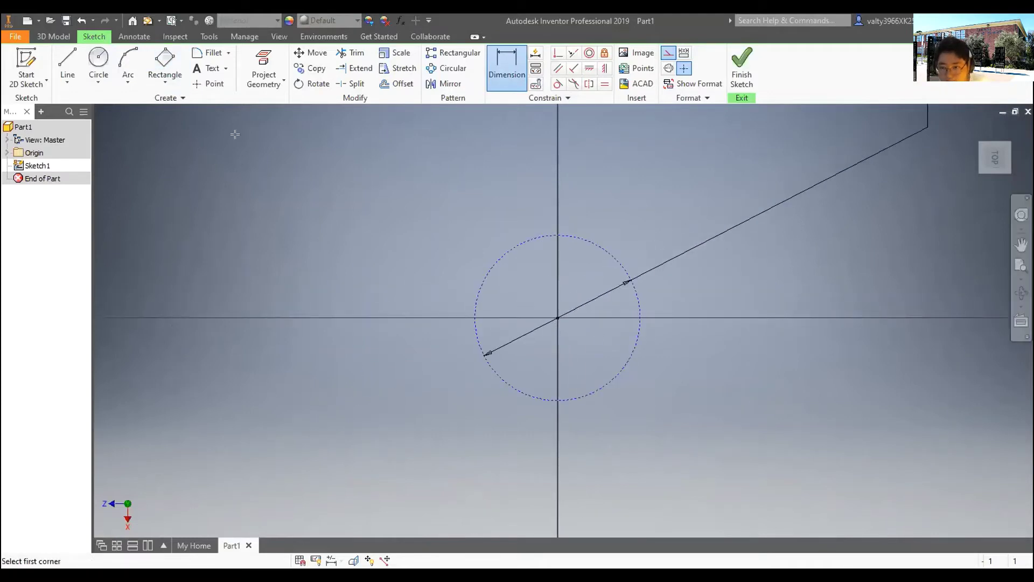
{"action": "left_click", "coordinate": [491, 367]}
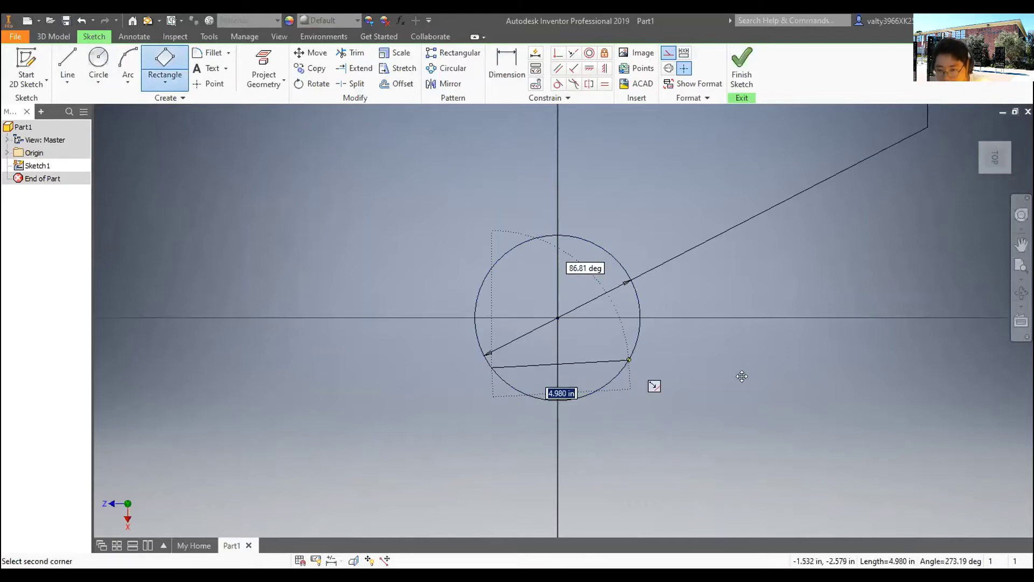
{"action": "key", "text": "Return"}
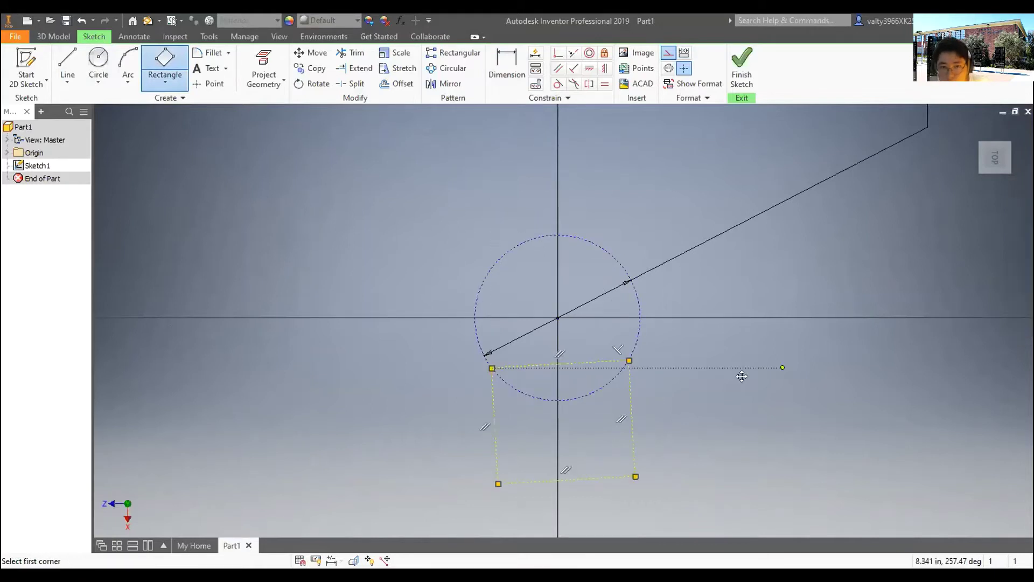
- Draw a horizontal line across the circle through its centre and make the rectangle's top edge parallel to it
{"action": "left_click", "coordinate": [67, 36]}
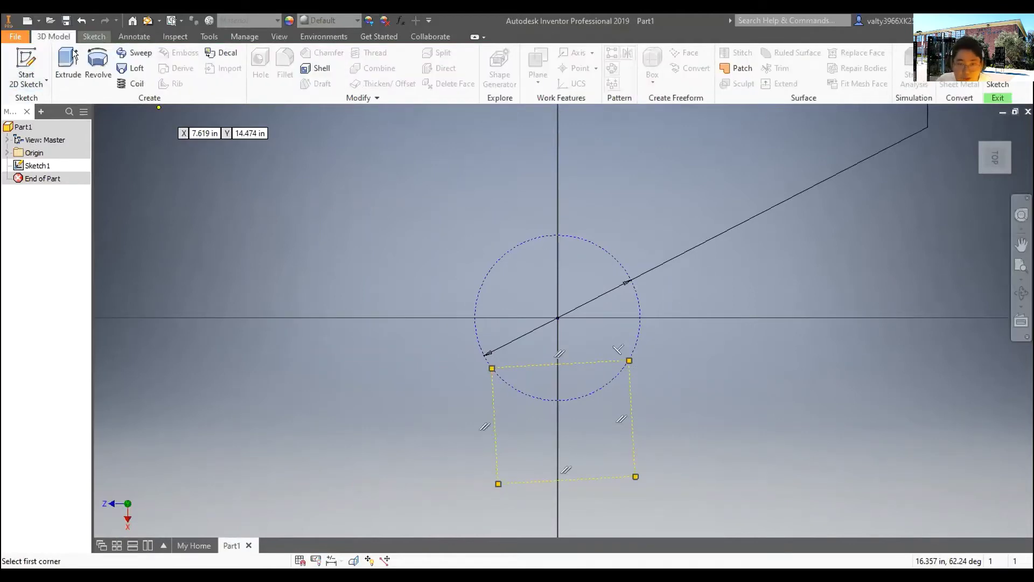
{"action": "left_click", "coordinate": [93, 36]}
{"action": "left_click", "coordinate": [66, 65]}
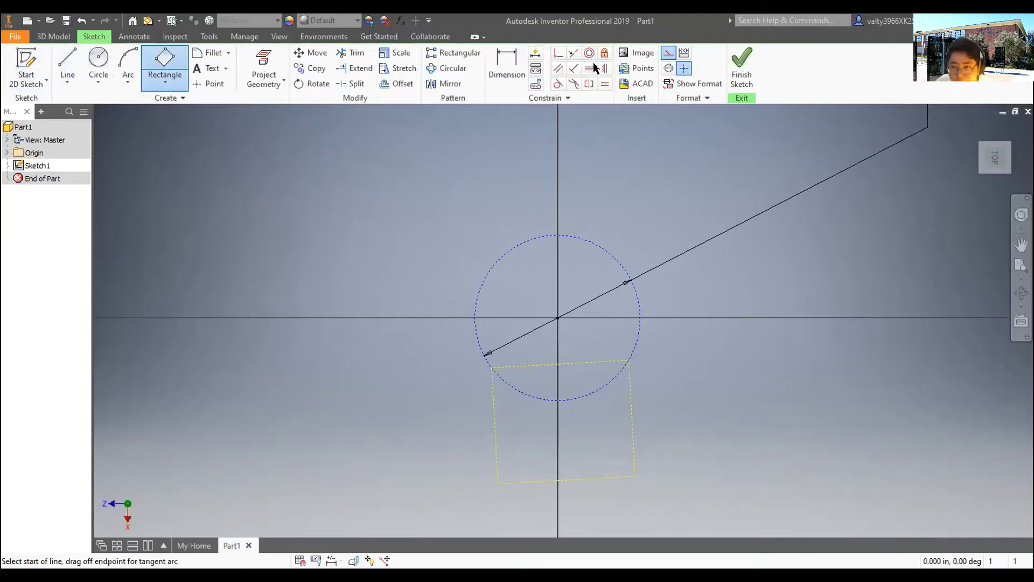
{"action": "left_click", "coordinate": [557, 69]}
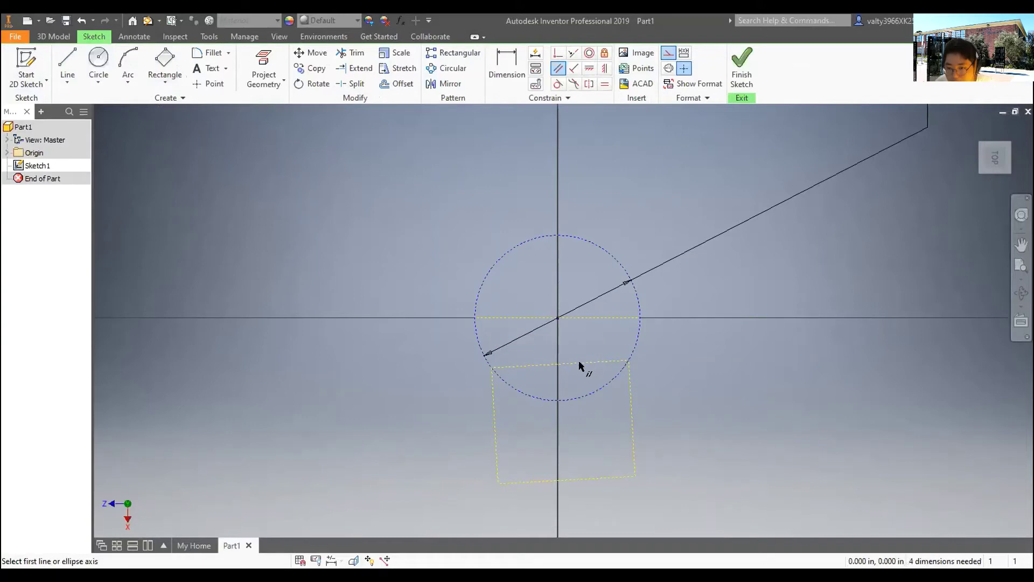
- Dimension the distance from the circle's horizontal centre line to the rectangle's bottom edge as 6.036 in
{"action": "key", "text": "d"}
{"action": "left_click", "coordinate": [597, 316]}
{"action": "left_click", "coordinate": [585, 483]}
{"action": "left_click", "coordinate": [699, 418]}
{"action": "key", "text": "BackSpace"}
{"action": "type", "text": "6.0"}
{"action": "type", "text": "0"}
{"action": "key", "text": "Return"}
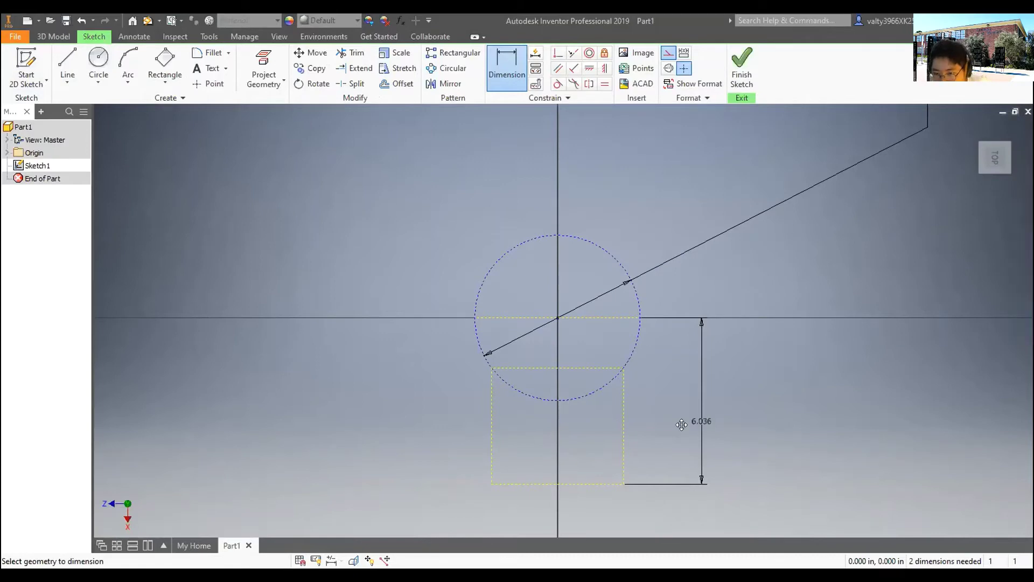
- Dimension the rectangle's bottom edge as 5.631 in
{"action": "left_click", "coordinate": [586, 484]}
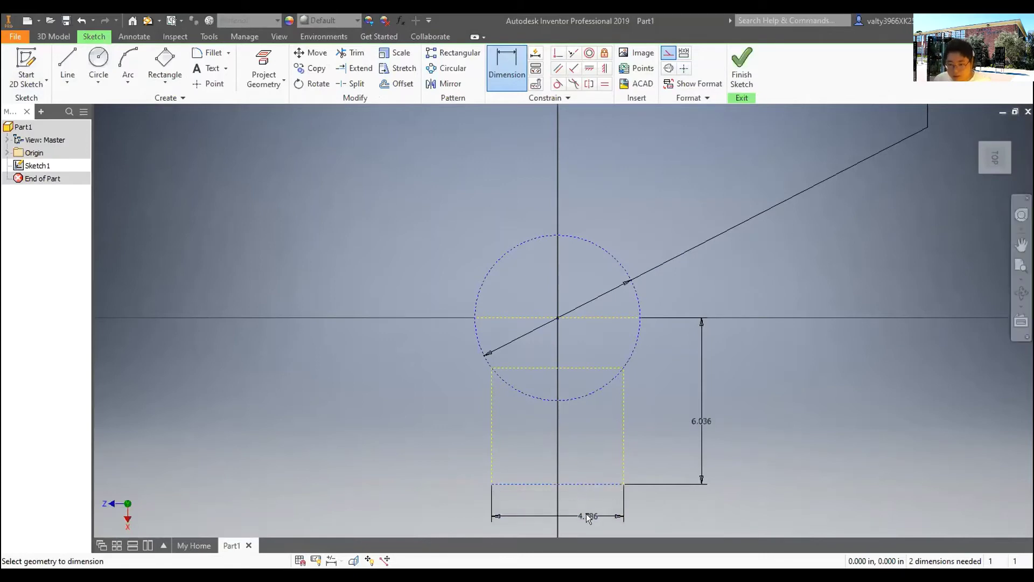
{"action": "left_click", "coordinate": [586, 513]}
{"action": "type", "text": "5.631"}
{"action": "key", "text": "Return"}
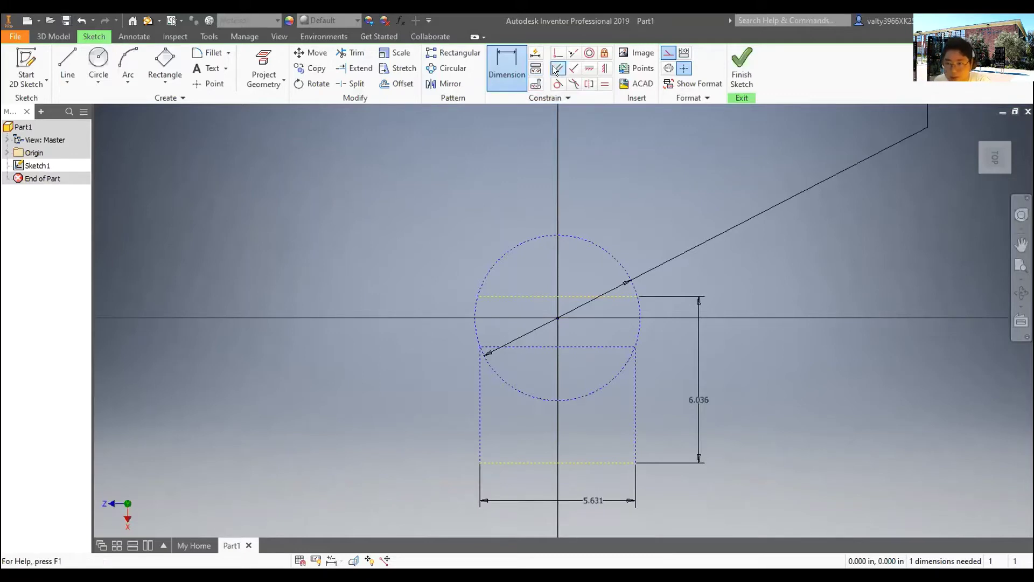
- Draw a 6 in horizontal line from edge to edge of the circle through its centre
{"action": "left_click", "coordinate": [66, 64]}
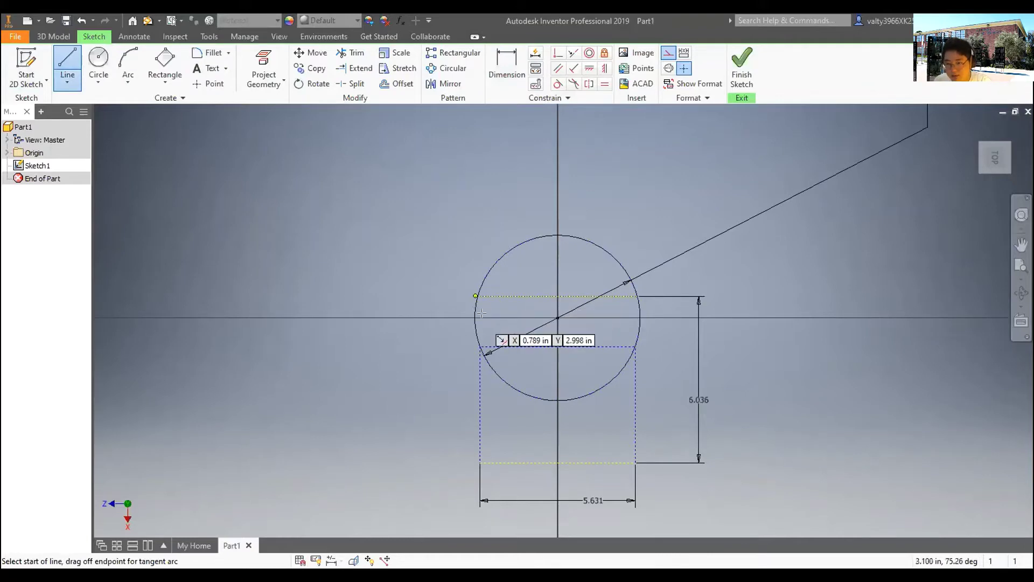
{"action": "scroll", "coordinate": [470, 317], "scroll_direction": "up", "scroll_amount": 5}
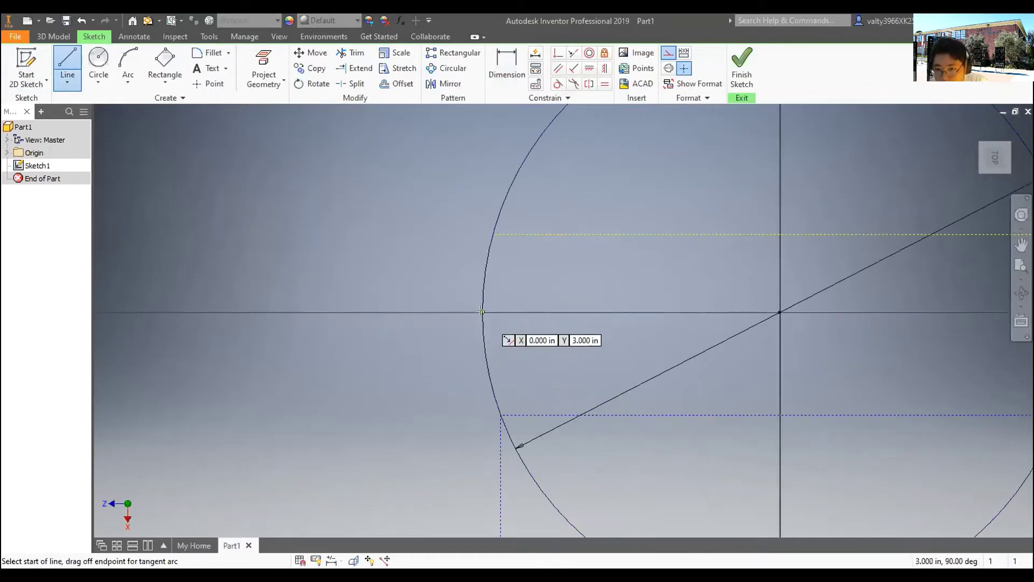
{"action": "left_click", "coordinate": [482, 312]}
{"action": "scroll", "coordinate": [843, 340], "scroll_direction": "down", "scroll_amount": 5}
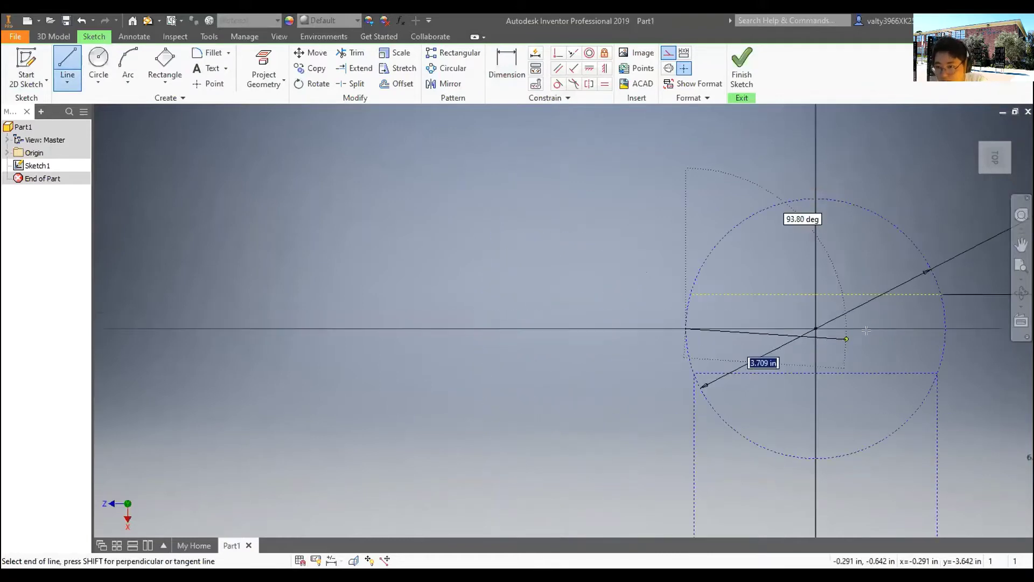
{"action": "left_click", "coordinate": [944, 327]}
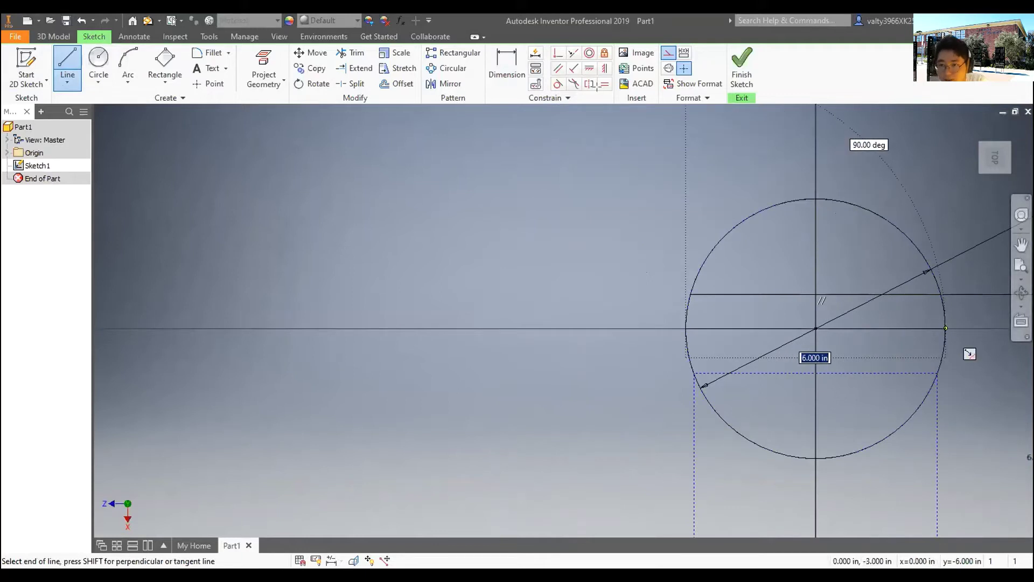
- Apply a coincident constraint between the new centre line and the left endpoint of the horizontal line above it
{"action": "left_click", "coordinate": [559, 53]}
{"action": "left_click", "coordinate": [719, 329]}
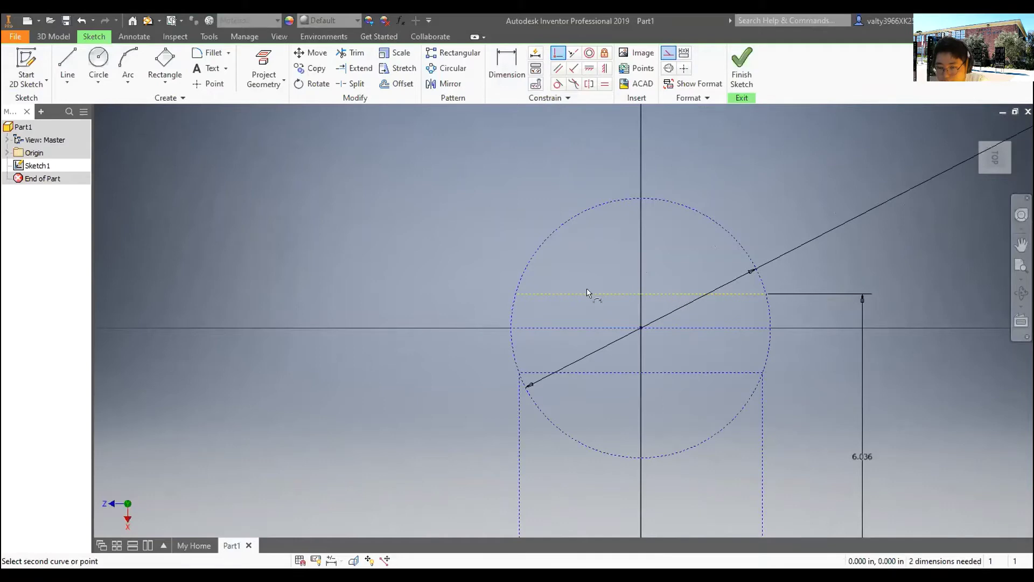
{"action": "left_click", "coordinate": [516, 294]}
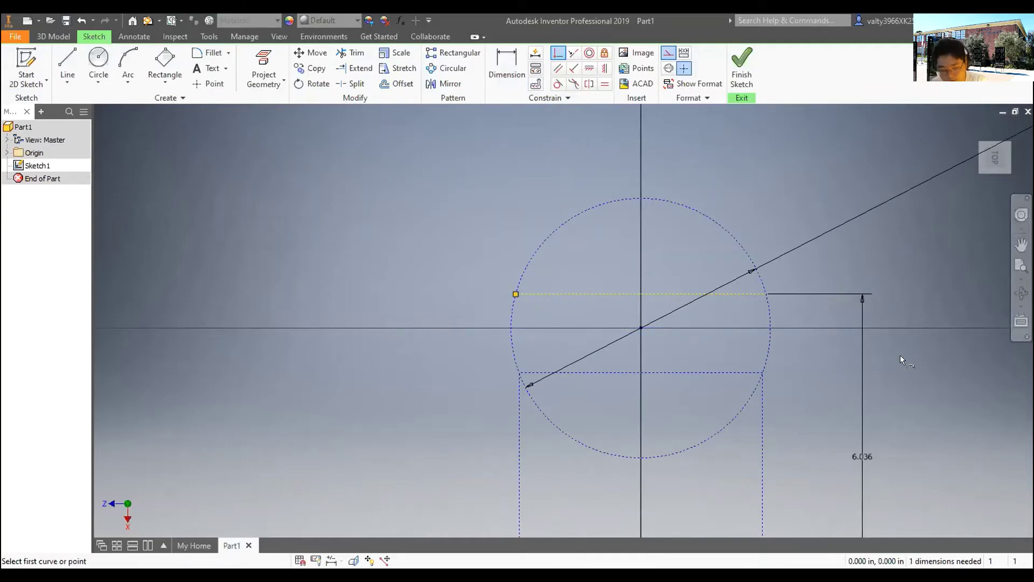
- Undo the coincident constraint, the dimensions, the horizontal lines and the rectangle, keeping only the dimensioned circle
{"action": "key", "text": "Escape"}
{"action": "key", "text": "ctrl+z"}
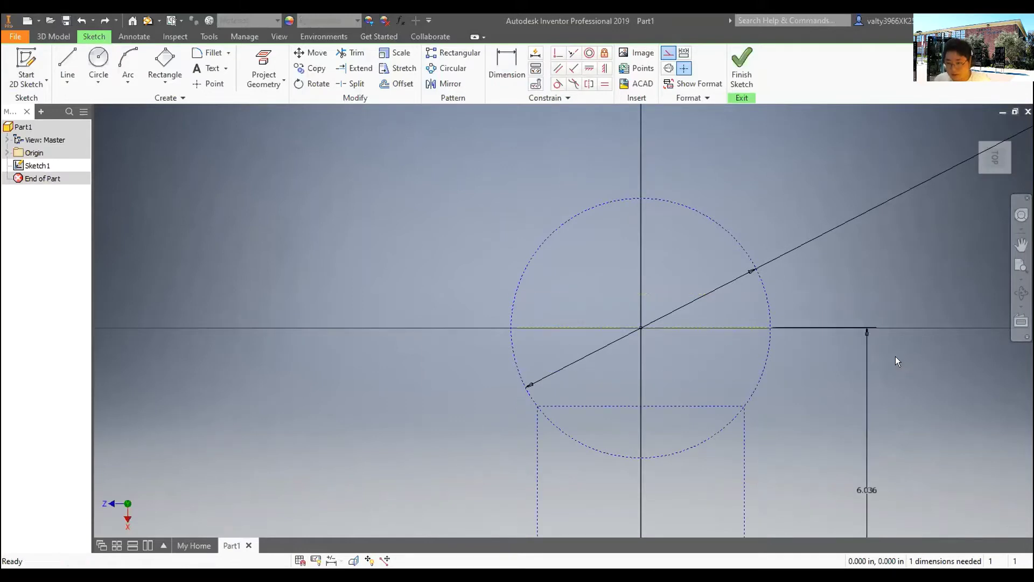
{"action": "scroll", "coordinate": [896, 357], "scroll_direction": "down", "scroll_amount": 1}
{"action": "scroll", "coordinate": [895, 357], "scroll_direction": "up", "scroll_amount": 2}
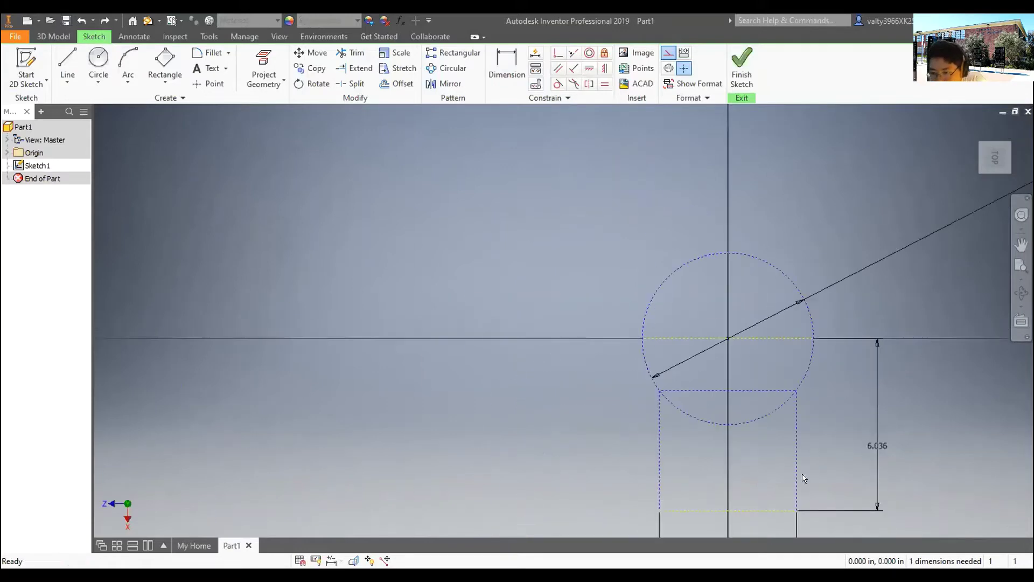
{"action": "middle_click_drag", "start_coordinate": [781, 486], "coordinate": [703, 435]}
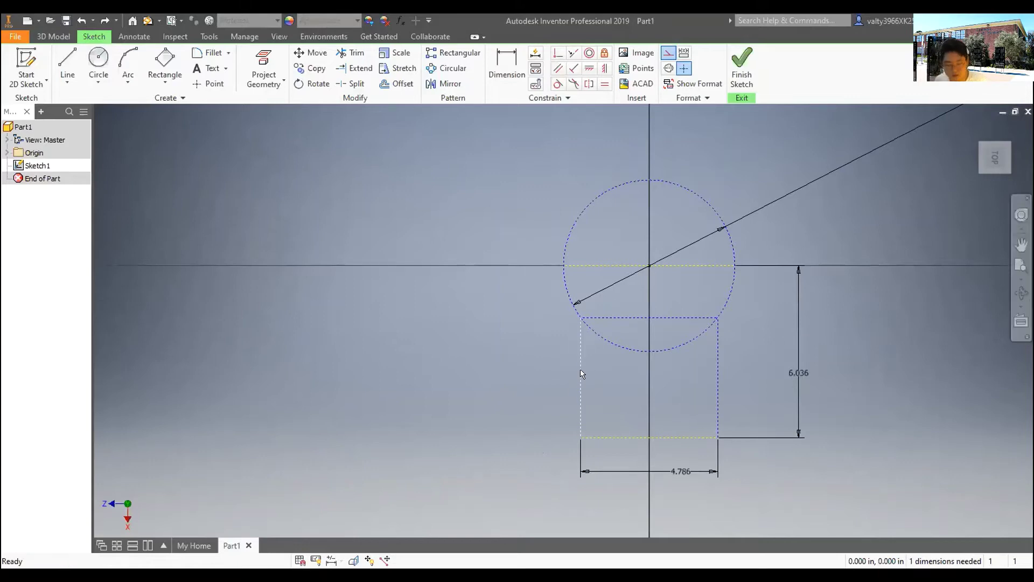
{"action": "key", "text": "ctrl+z"}
{"action": "key", "text": "ctrl+z"}
{"action": "key", "text": "ctrl+z"}
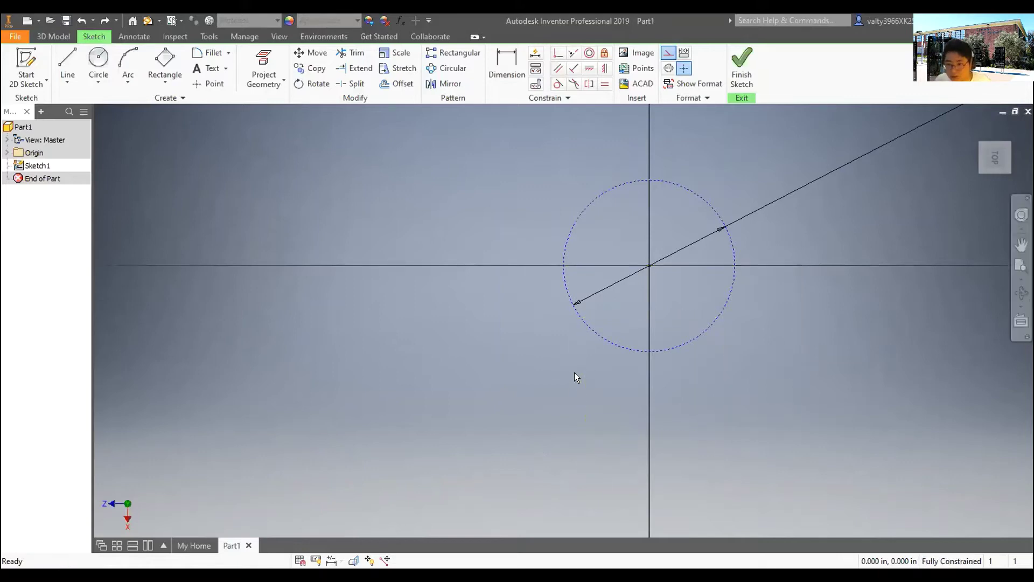
- Draw a two-point rectangle about 5.08 in wide and 4.93 in high downward from the circle's lower-left edge
{"action": "left_click", "coordinate": [161, 70]}
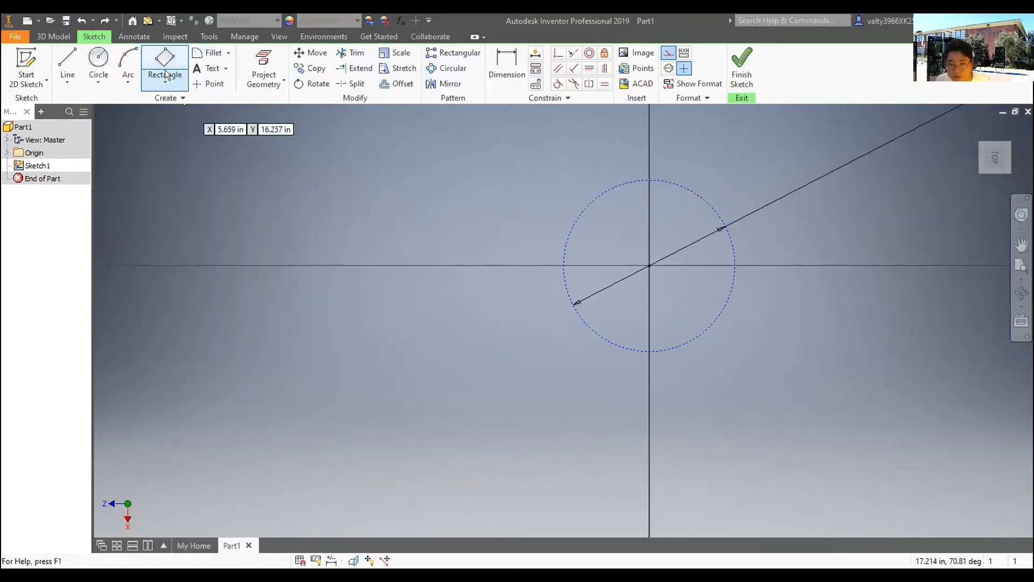
{"action": "left_click", "coordinate": [577, 312]}
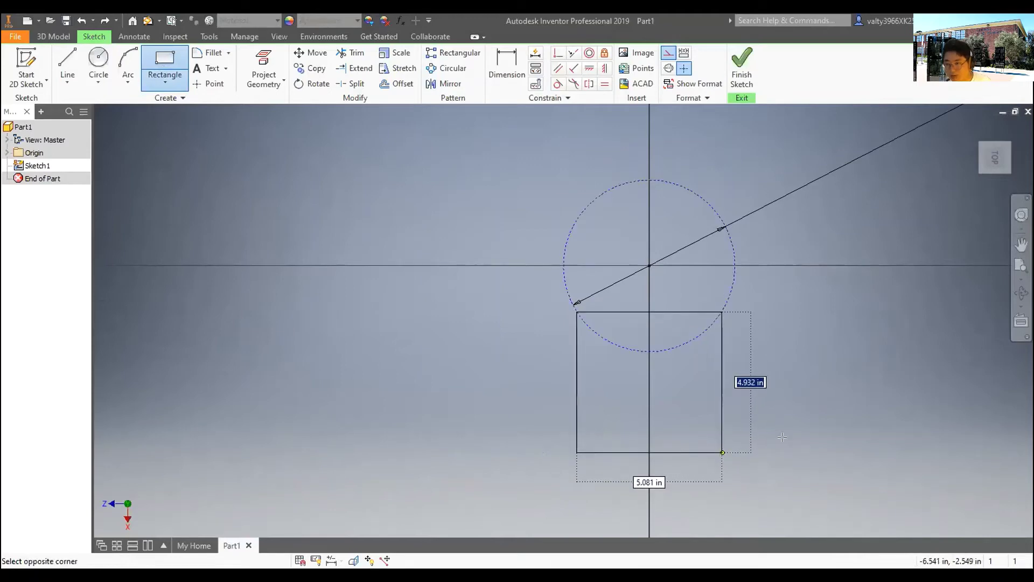
{"action": "left_click", "coordinate": [722, 452]}
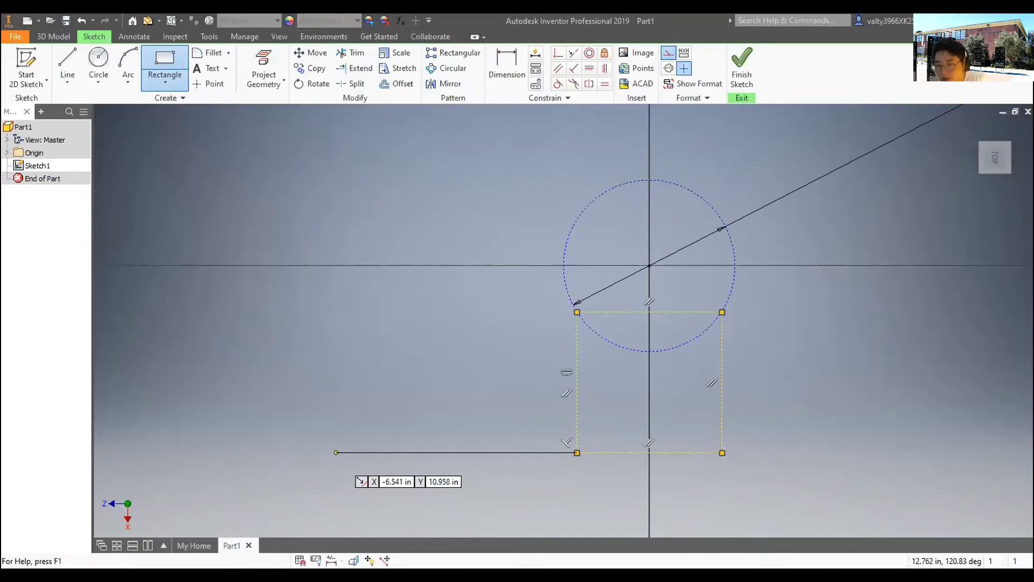
{"action": "left_click", "coordinate": [165, 82]}
{"action": "left_click", "coordinate": [188, 131]}
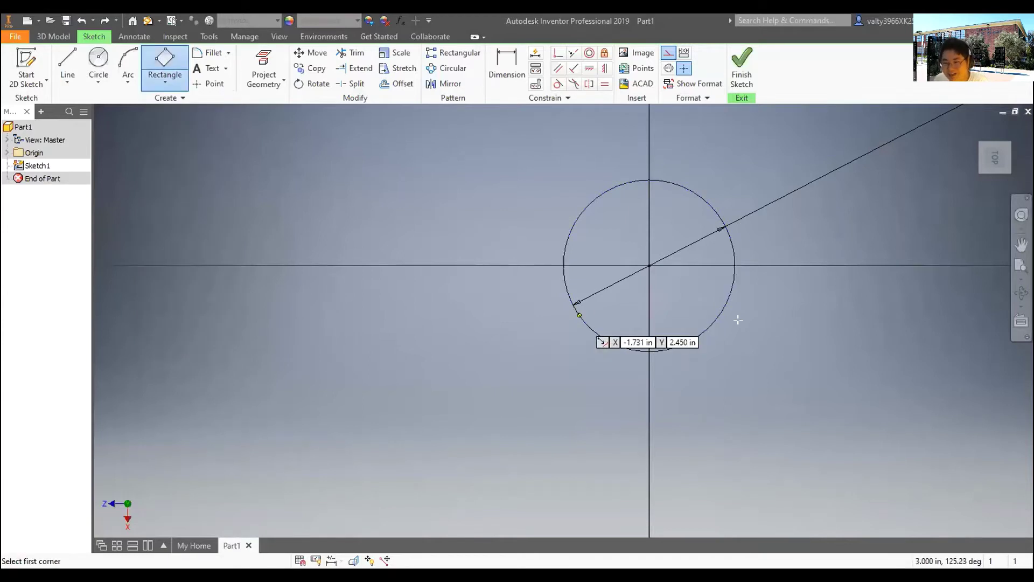
{"action": "left_click", "coordinate": [578, 315]}
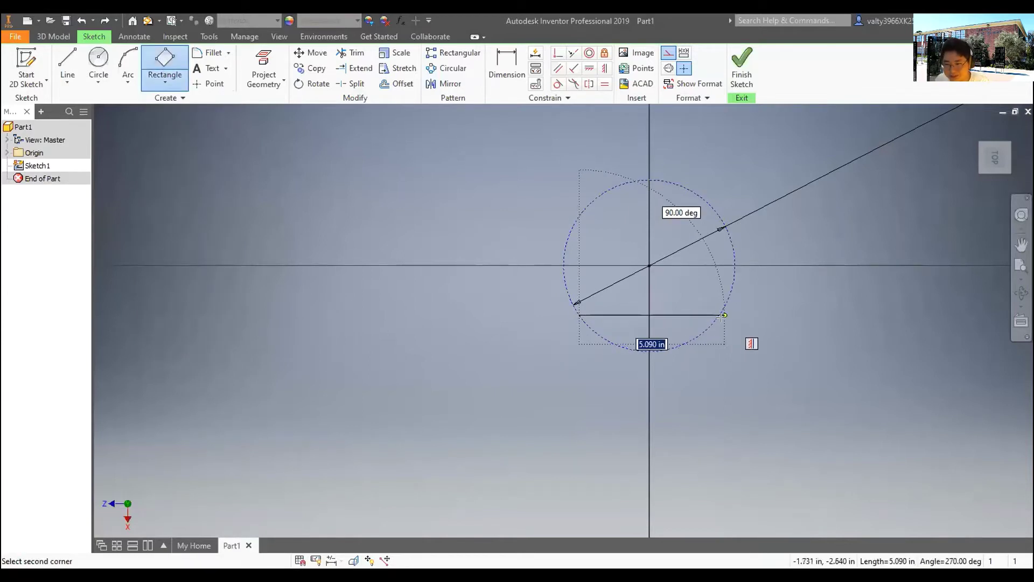
{"action": "right_click", "coordinate": [675, 310]}
{"action": "left_click", "coordinate": [618, 314]}
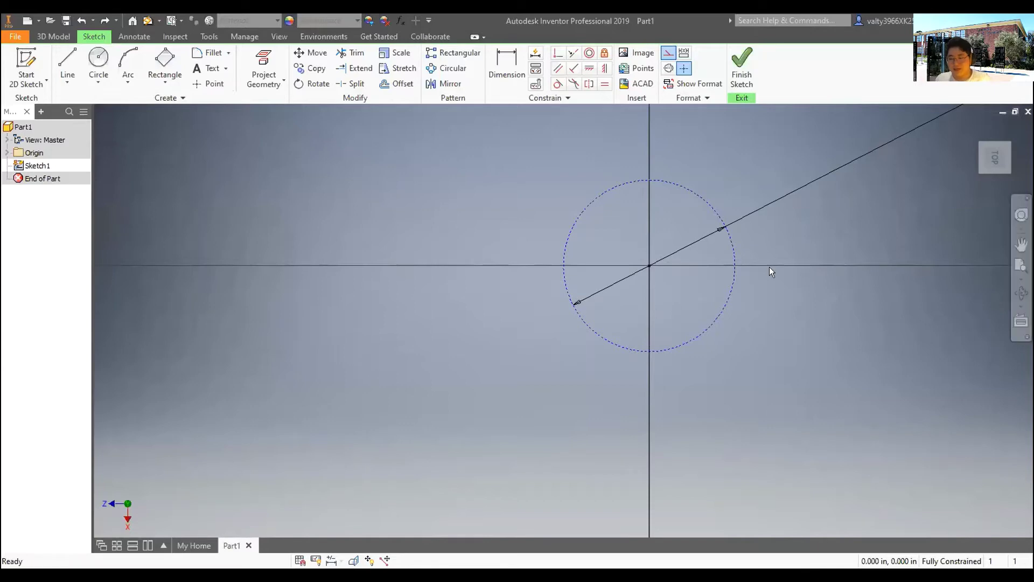
- Undo the circle's diameter dimension and the circle itself
{"action": "key", "text": "ctrl+z"}
{"action": "key", "text": "ctrl+z"}
{"action": "key", "text": "ctrl+z"}
{"action": "key", "text": "ctrl+z"}
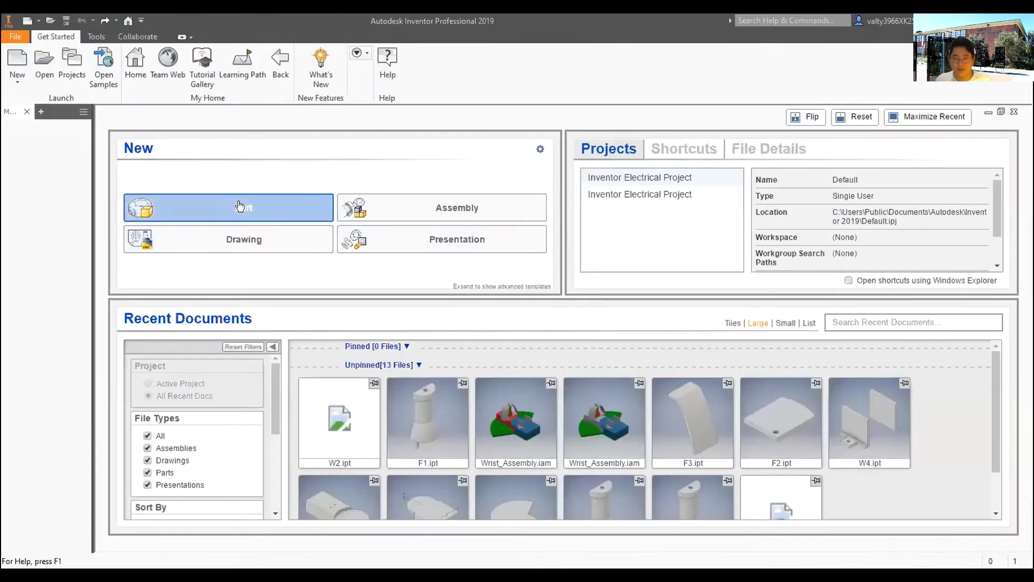
- Create a new standard part, accept the style definitions, and start a 2D sketch on the horizontal XZ origin plane
{"action": "left_click", "coordinate": [239, 204]}
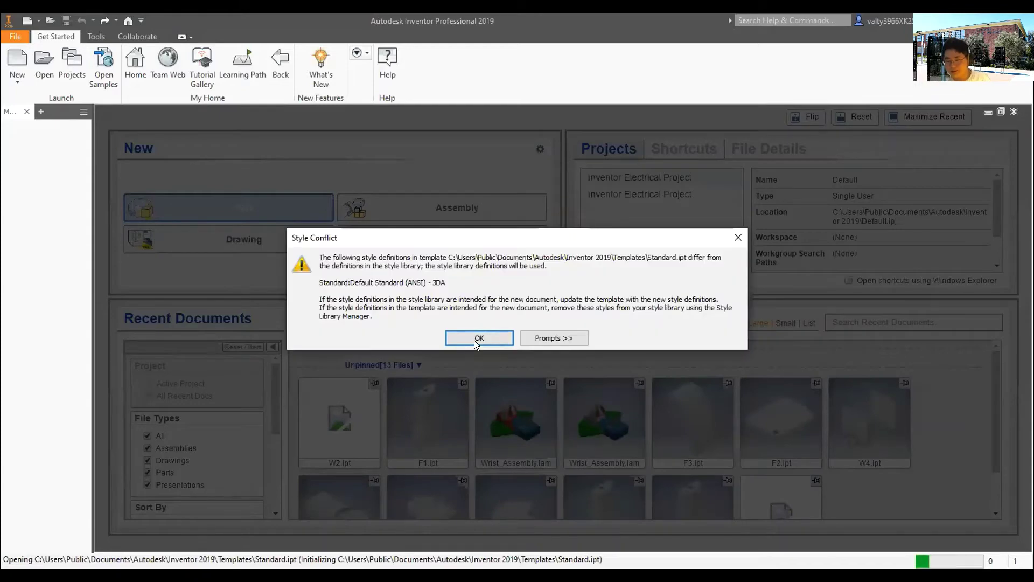
{"action": "left_click", "coordinate": [477, 339]}
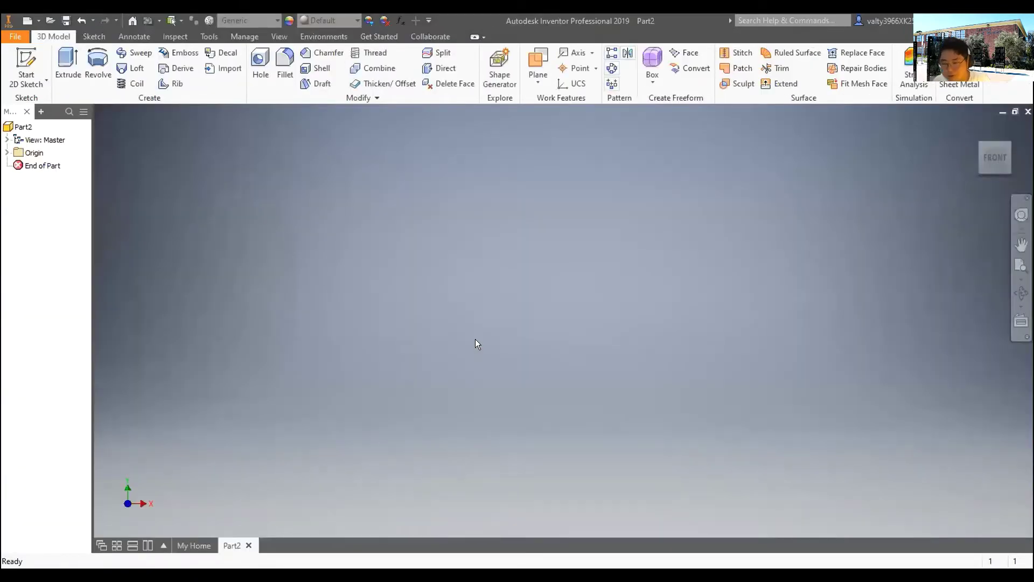
{"action": "left_click", "coordinate": [26, 64]}
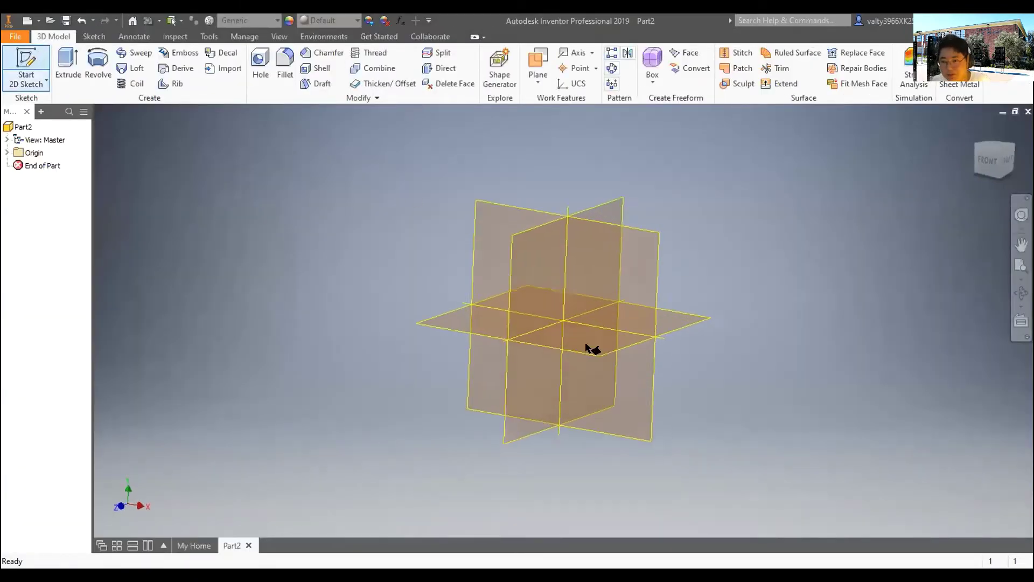
{"action": "left_click", "coordinate": [566, 364]}
- Draw a 6 in diameter circle centred on the origin and a rectangle about 4.7 in wide downward from its lower-left edge
{"action": "left_click", "coordinate": [99, 59]}
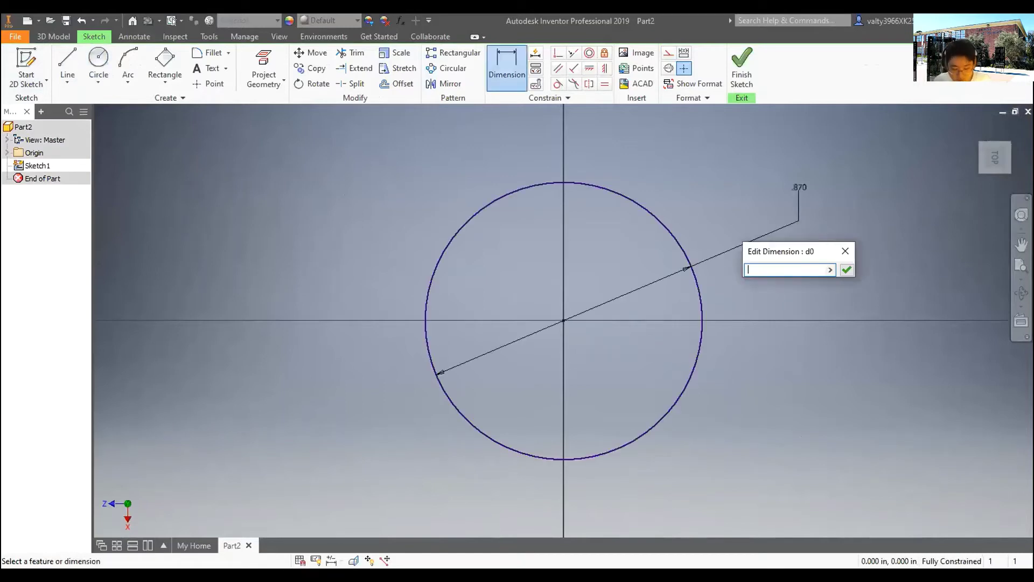
{"action": "type", "text": "6"}
{"action": "key", "text": "Return"}
{"action": "middle_click_drag", "start_coordinate": [536, 380], "coordinate": [590, 268]}
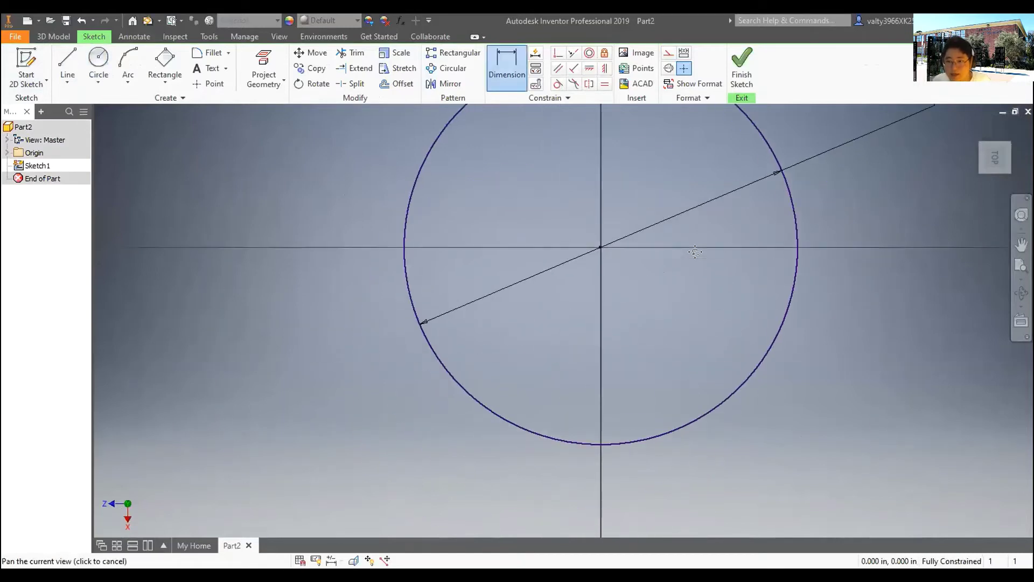
{"action": "scroll", "coordinate": [658, 251], "scroll_direction": "down", "scroll_amount": 3}
{"action": "left_click", "coordinate": [186, 84]}
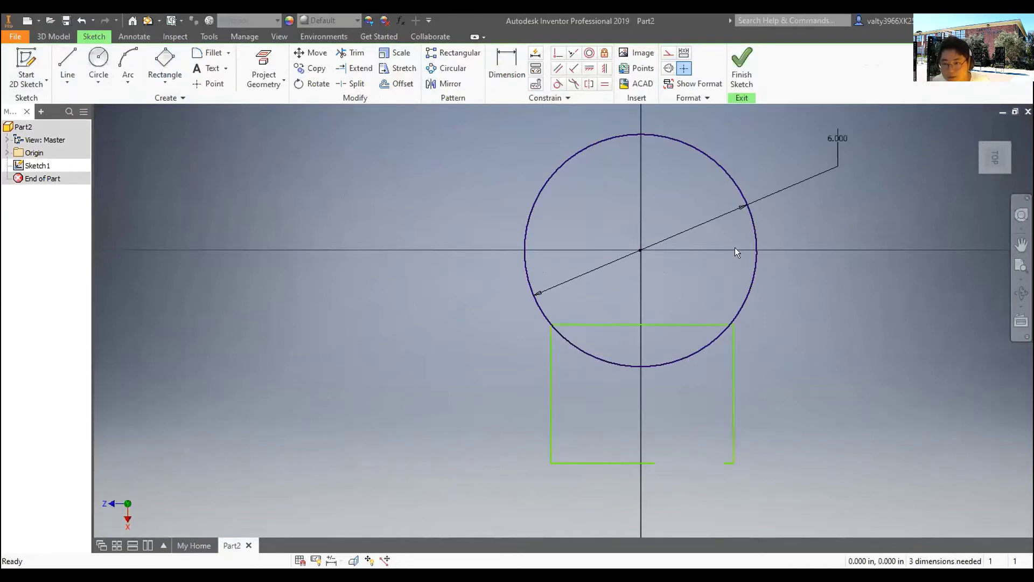
- Convert the circle and all four rectangle sides to construction geometry
{"action": "left_click", "coordinate": [757, 259]}
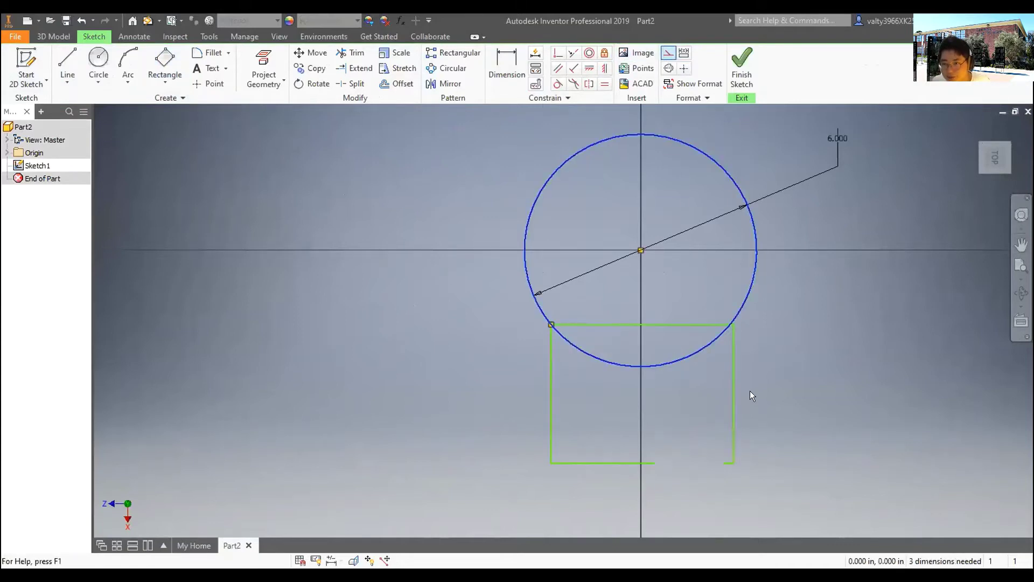
{"action": "key", "text": "q"}
{"action": "left_click", "coordinate": [733, 363]}
{"action": "left_click", "coordinate": [668, 53]}
{"action": "left_click", "coordinate": [675, 324]}
{"action": "left_click", "coordinate": [668, 52]}
{"action": "left_click", "coordinate": [552, 413]}
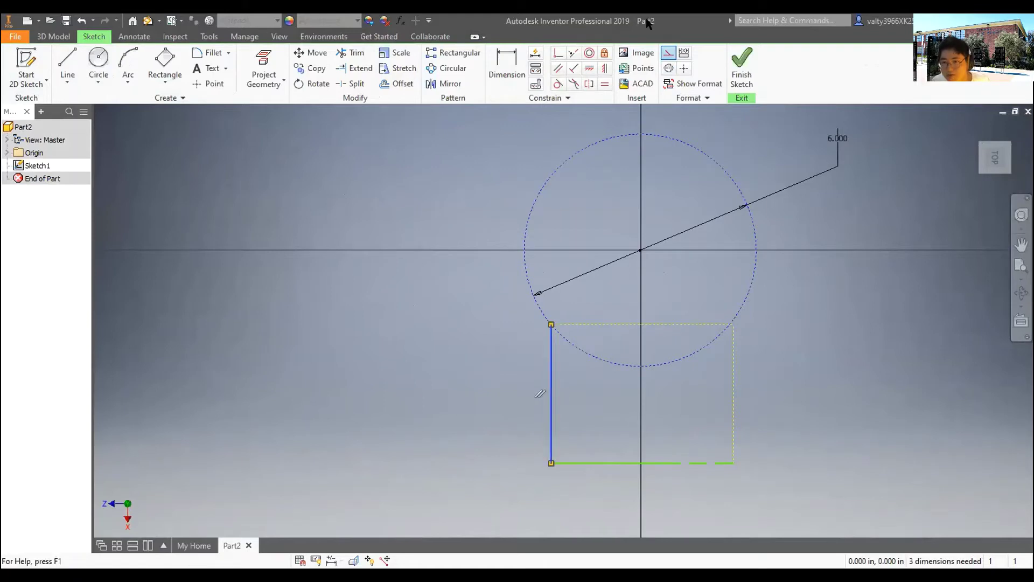
{"action": "left_click", "coordinate": [693, 462]}
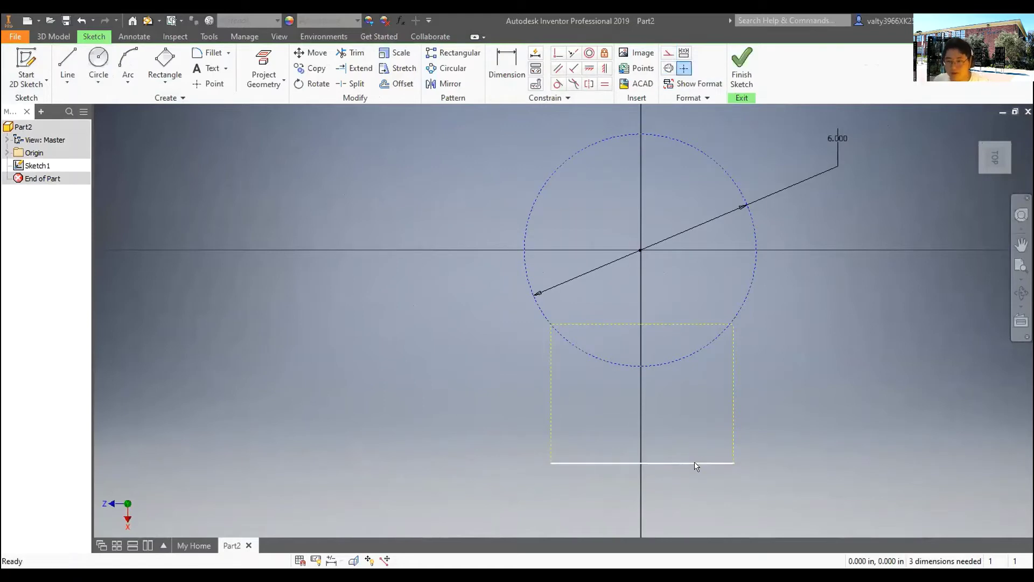
{"action": "left_click", "coordinate": [668, 52]}
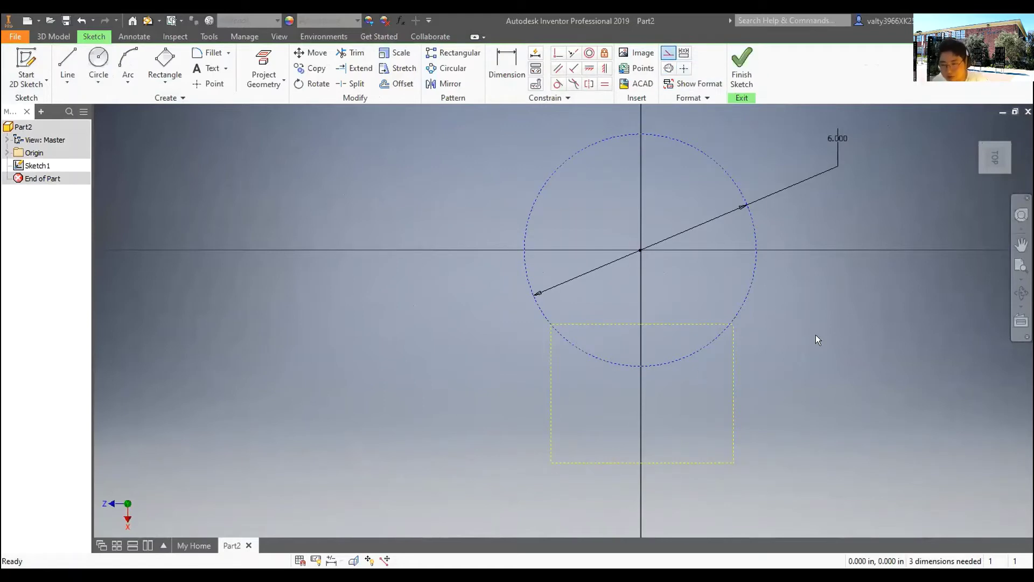
{"action": "key", "text": "Escape"}
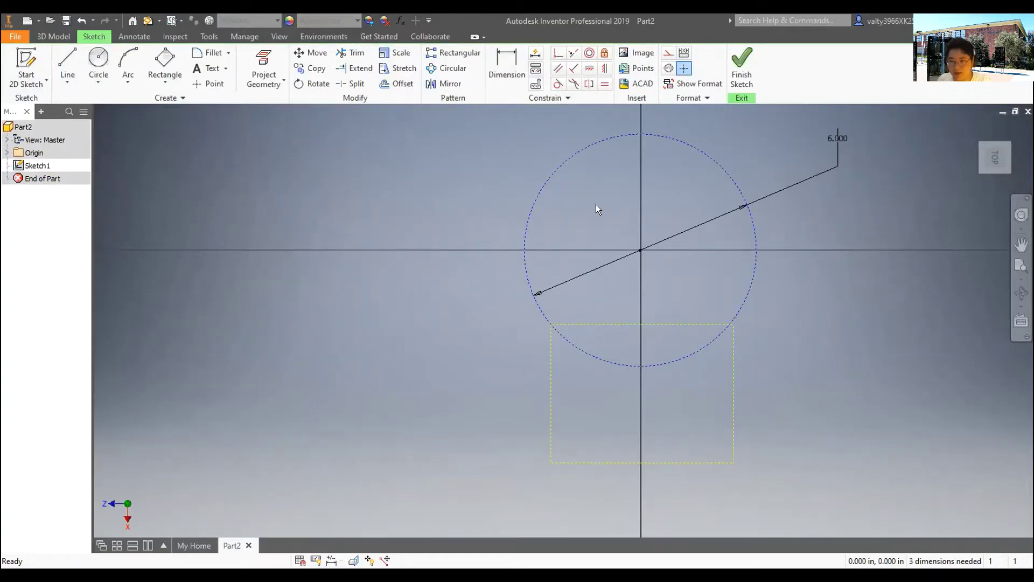
- Dimension the vertical distance from the circle's centre to the rectangle's bottom side and set it to 6.036 in
{"action": "key", "text": "d"}
{"action": "left_click", "coordinate": [641, 251]}
{"action": "left_click", "coordinate": [662, 462]}
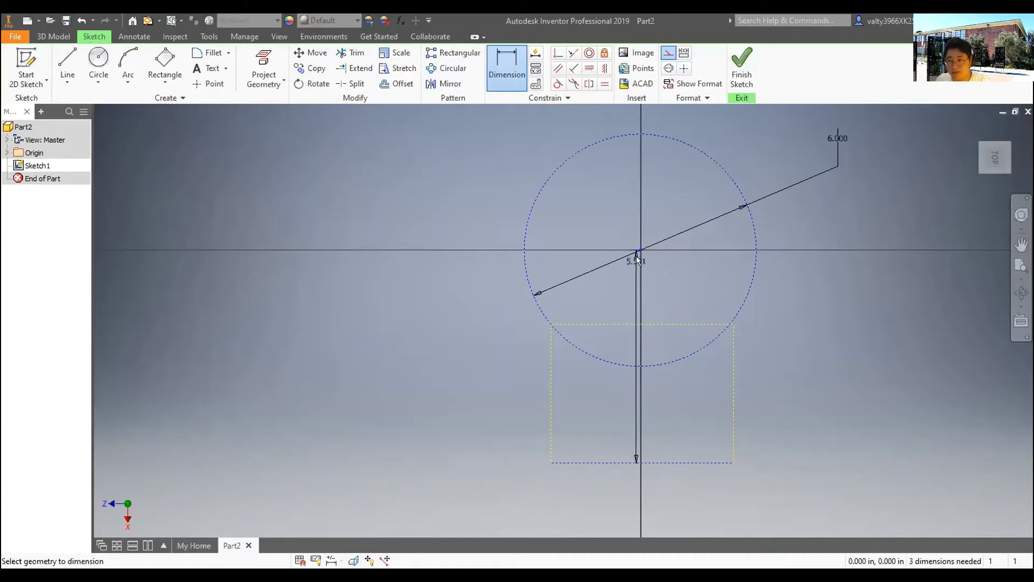
{"action": "left_click", "coordinate": [826, 365]}
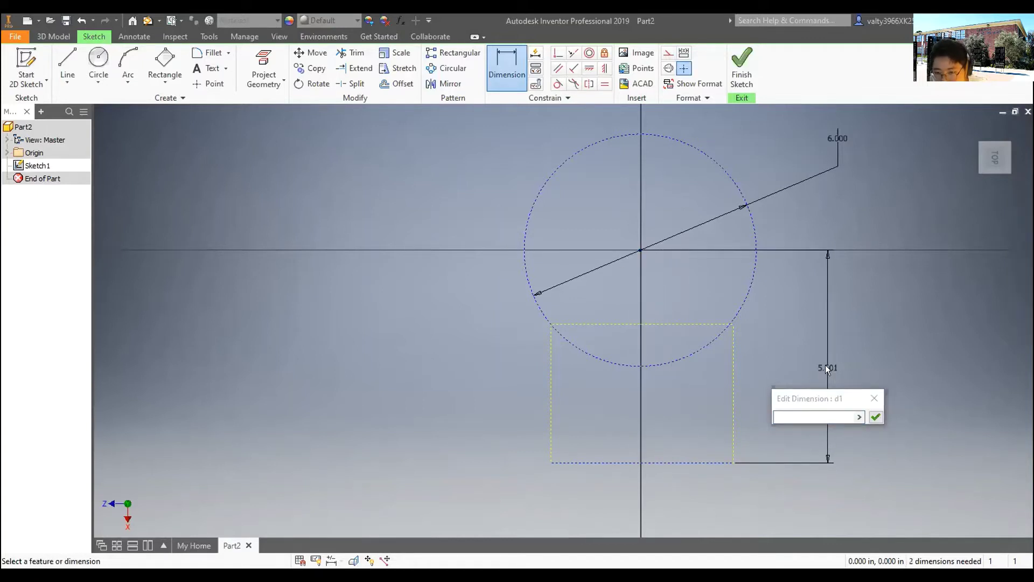
{"action": "type", "text": "6.036"}
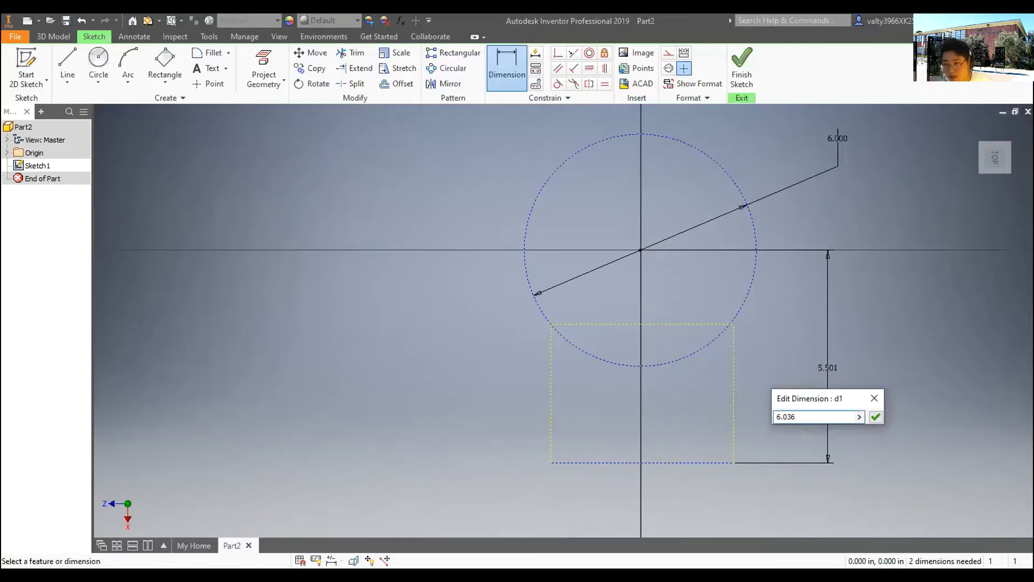
{"action": "key", "text": "Return"}
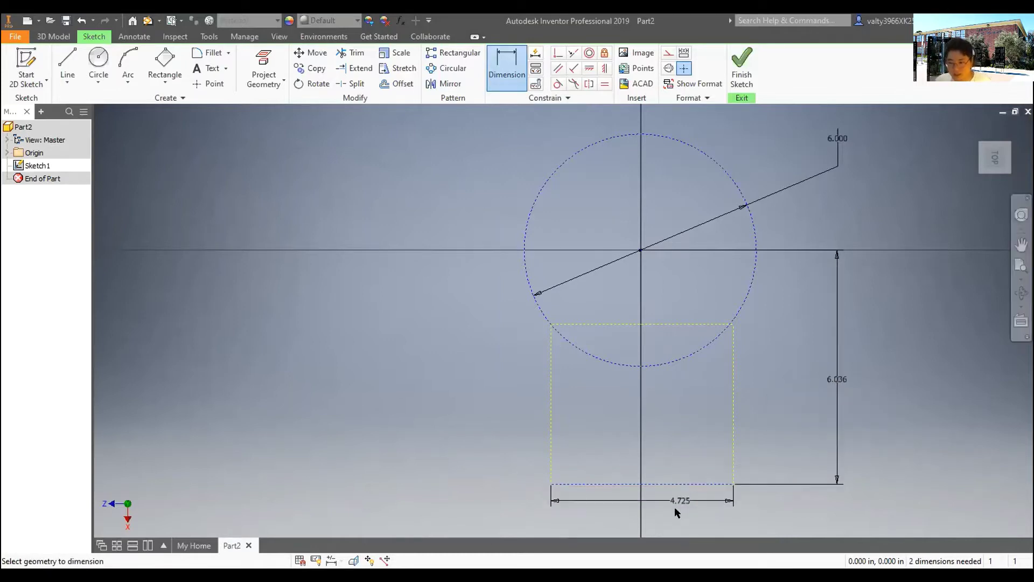
- Dimension the rectangle's bottom side and set its width to 5.631 in
{"action": "left_click", "coordinate": [674, 508]}
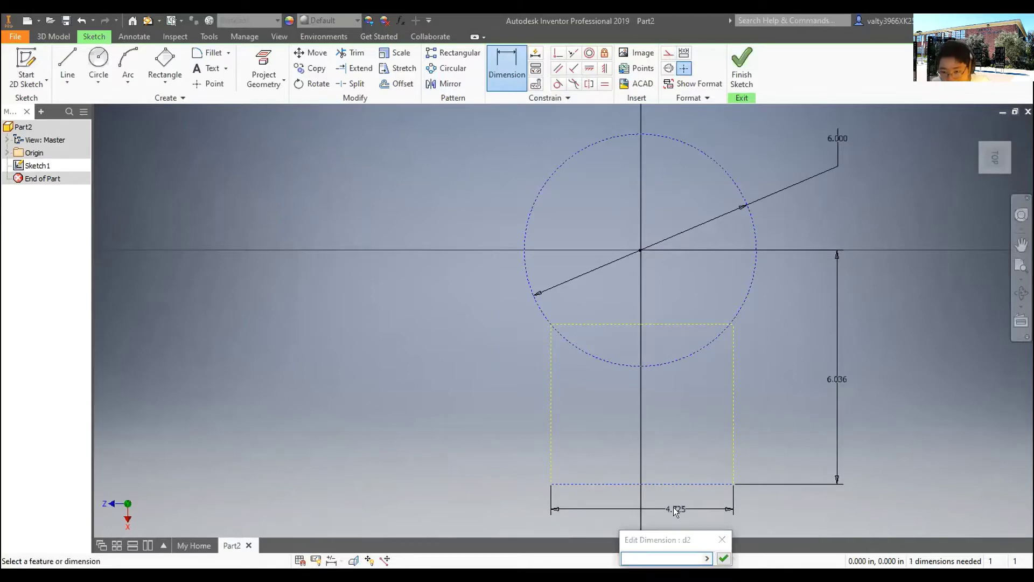
{"action": "type", "text": "5.631"}
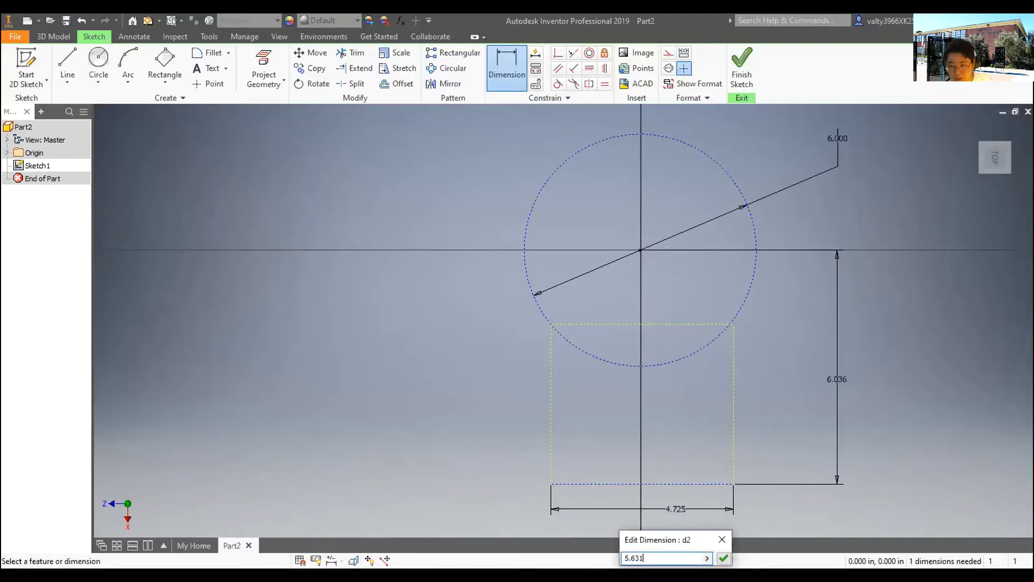
{"action": "key", "text": "Return"}
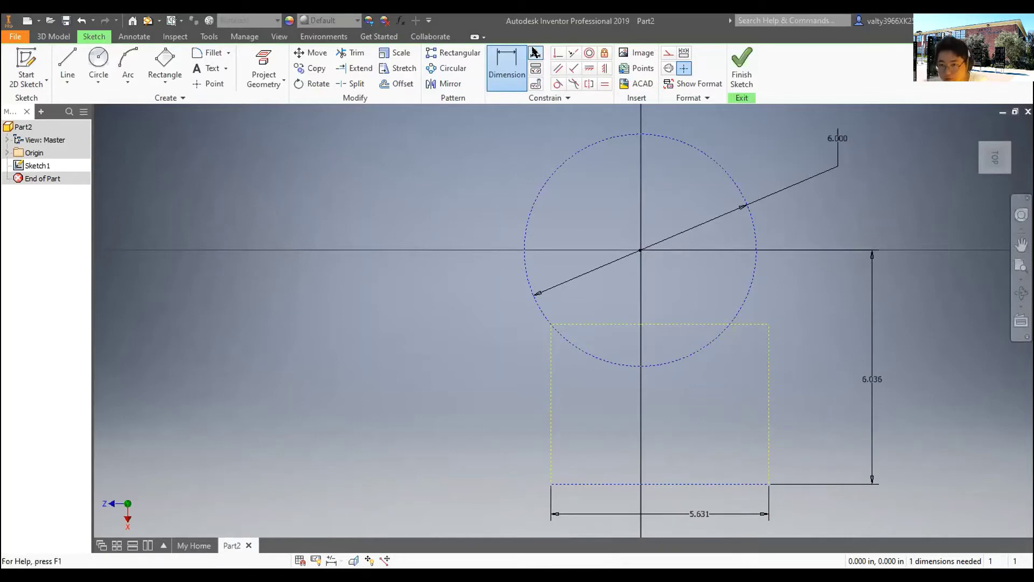
- Apply a coincident constraint between the rectangle's upper-right corner and the circle
{"action": "left_click", "coordinate": [558, 53]}
{"action": "left_click", "coordinate": [769, 323]}
{"action": "left_click", "coordinate": [748, 293]}
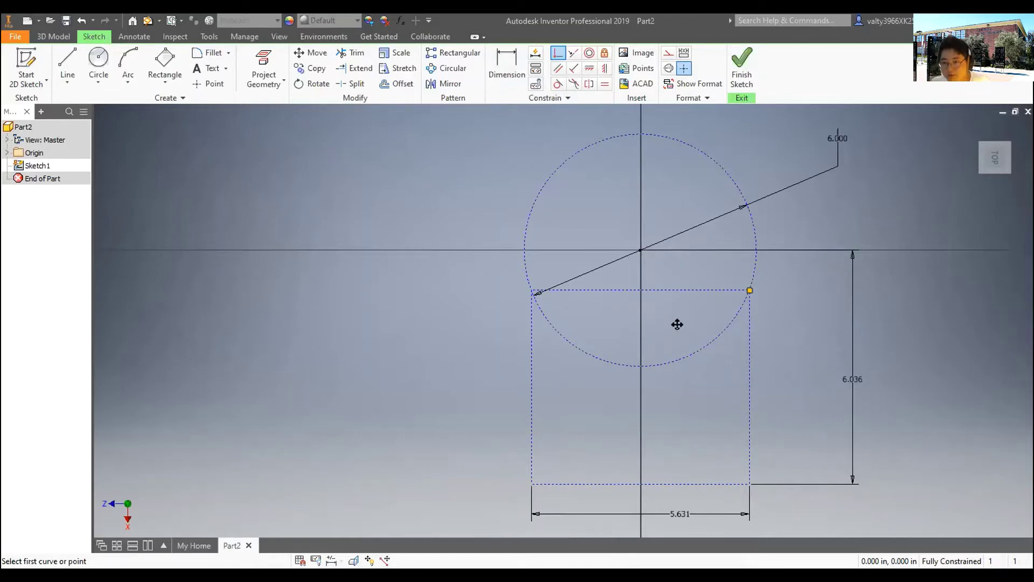
- Add driven height dimensions to the rectangle's left and right sides
{"action": "scroll", "coordinate": [784, 299], "scroll_direction": "down", "scroll_amount": 2}
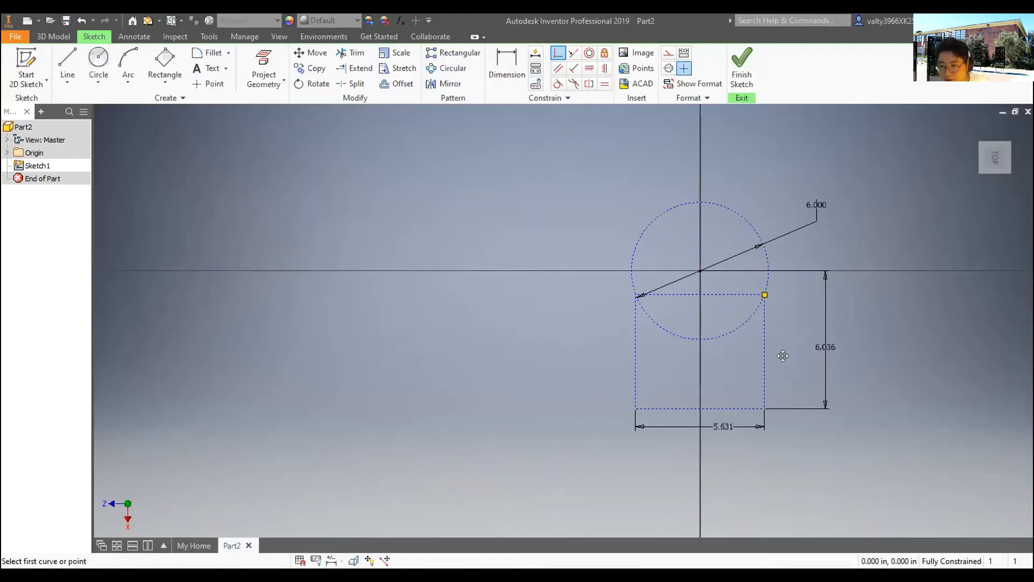
{"action": "key", "text": "d"}
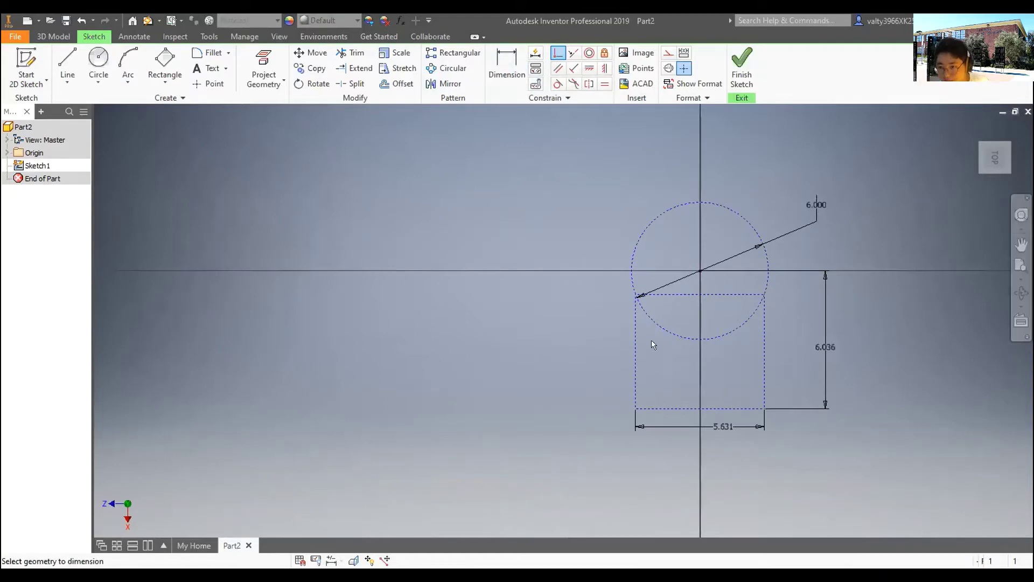
{"action": "left_click", "coordinate": [633, 351]}
{"action": "left_click", "coordinate": [520, 354]}
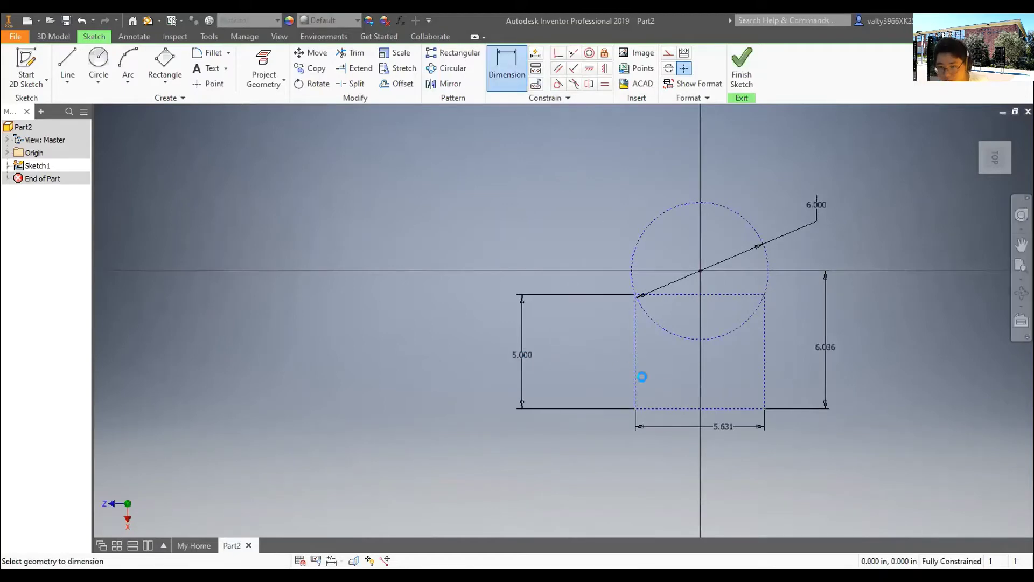
{"action": "left_click", "coordinate": [283, 133]}
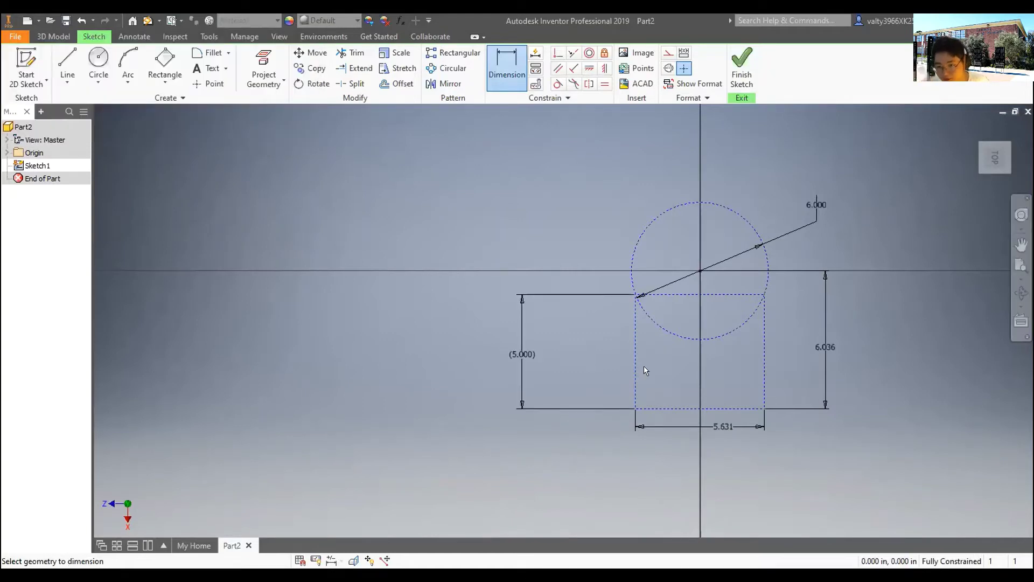
{"action": "left_click", "coordinate": [765, 355]}
{"action": "left_click", "coordinate": [903, 356]}
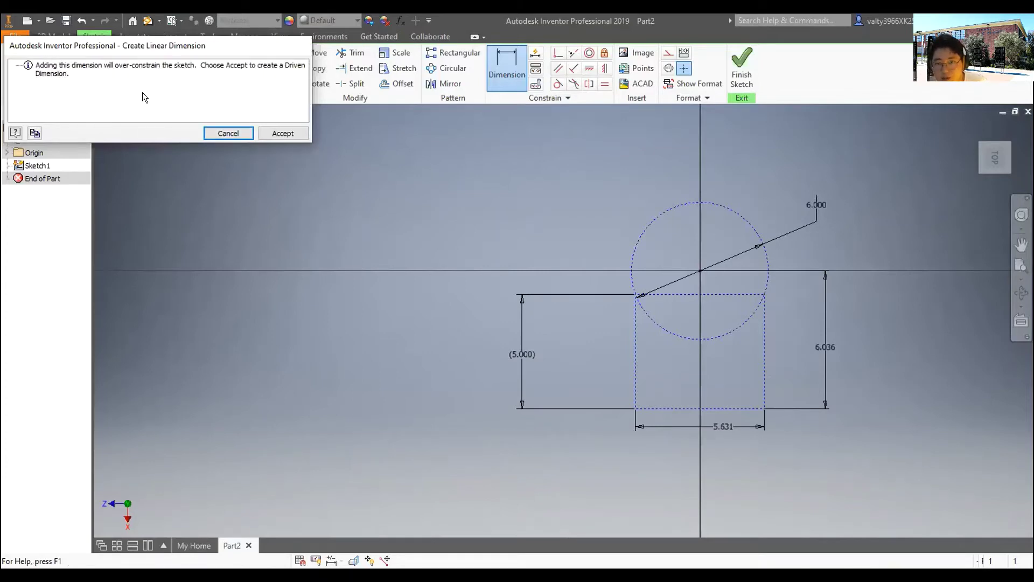
{"action": "left_click", "coordinate": [279, 130]}
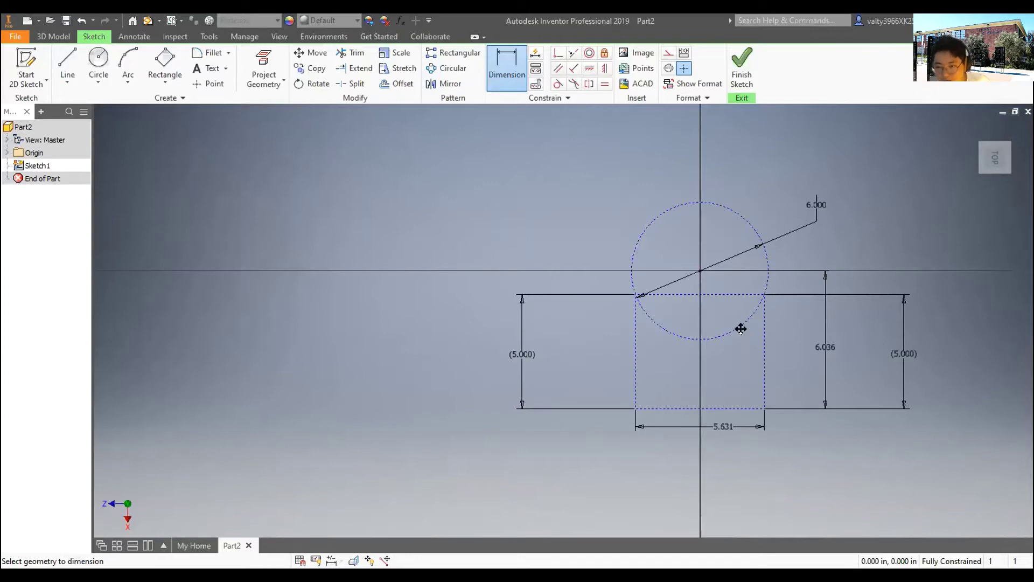
{"action": "left_click", "coordinate": [165, 82]}
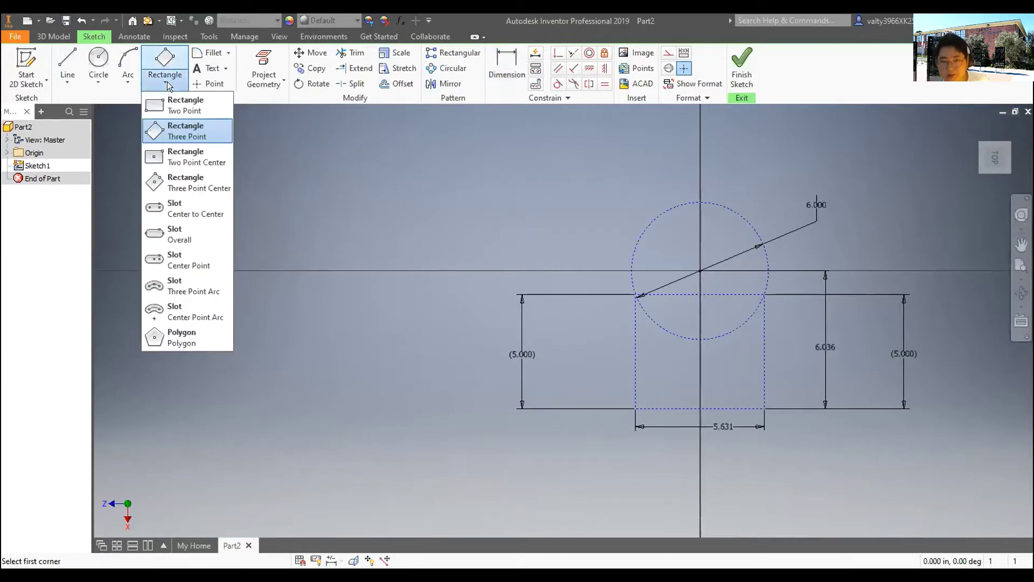
{"action": "left_click", "coordinate": [198, 106]}
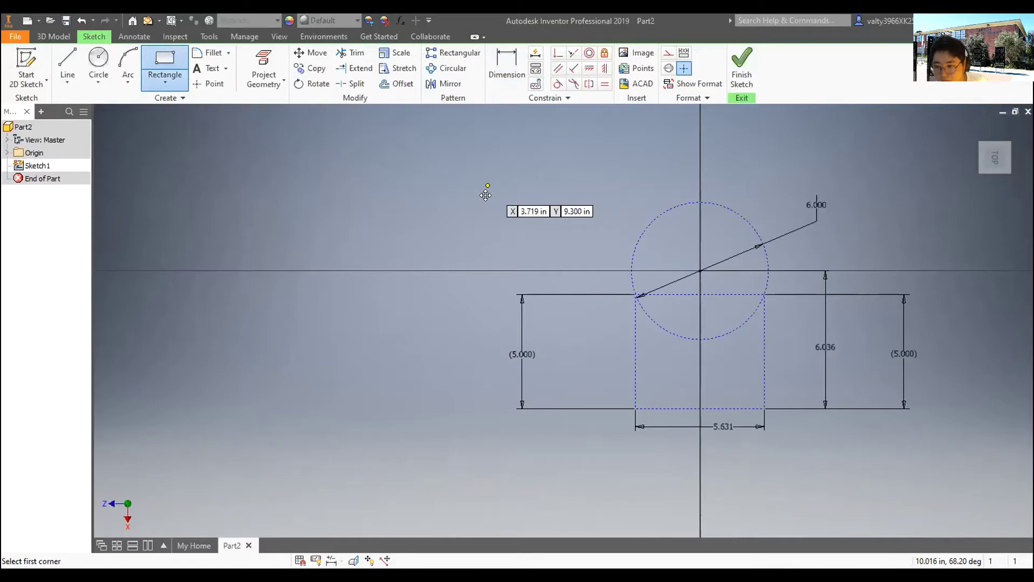
{"action": "left_click", "coordinate": [700, 270]}
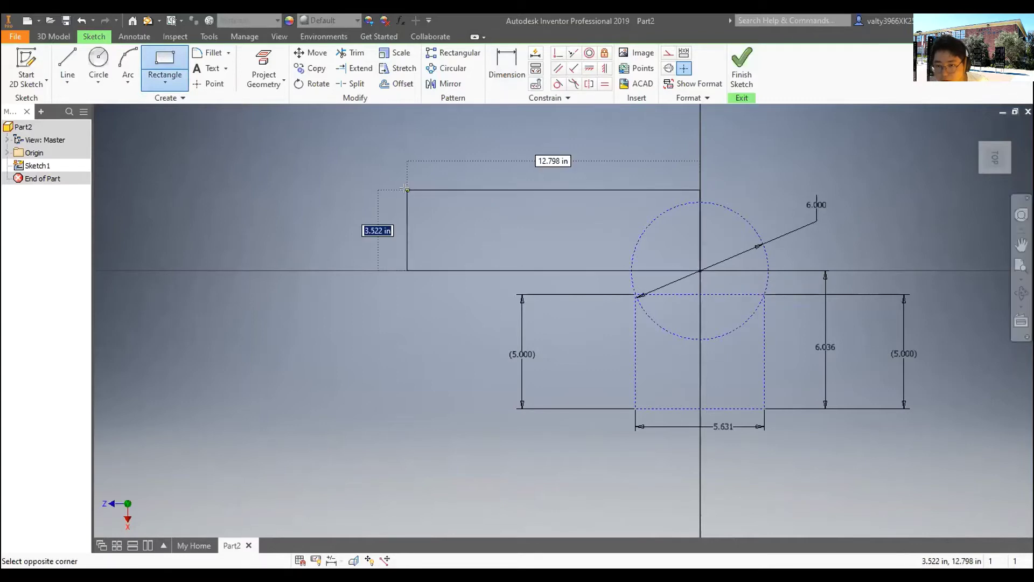
{"action": "key", "text": "Escape"}
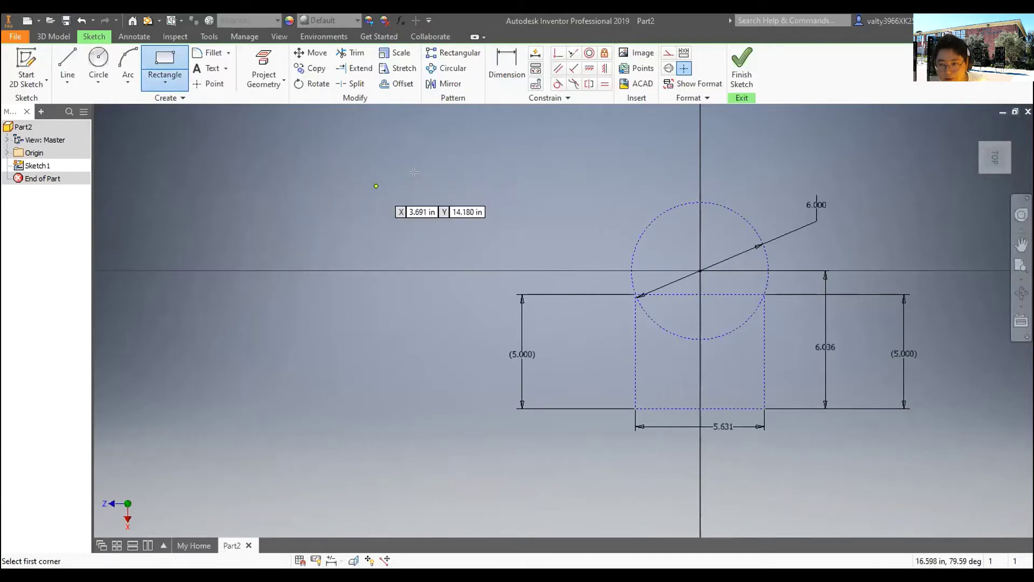
{"action": "left_click", "coordinate": [175, 75]}
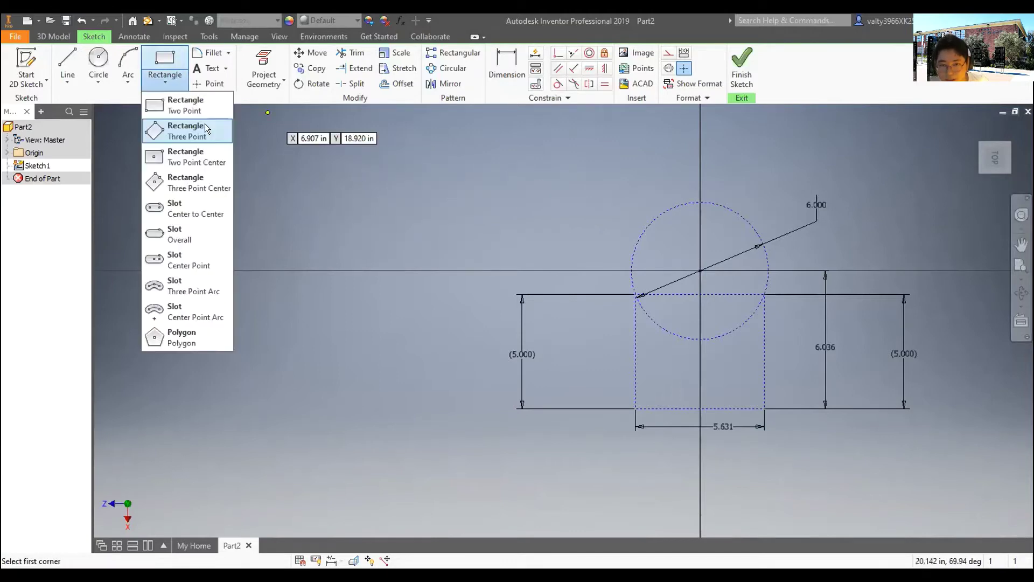
{"action": "left_click", "coordinate": [232, 151]}
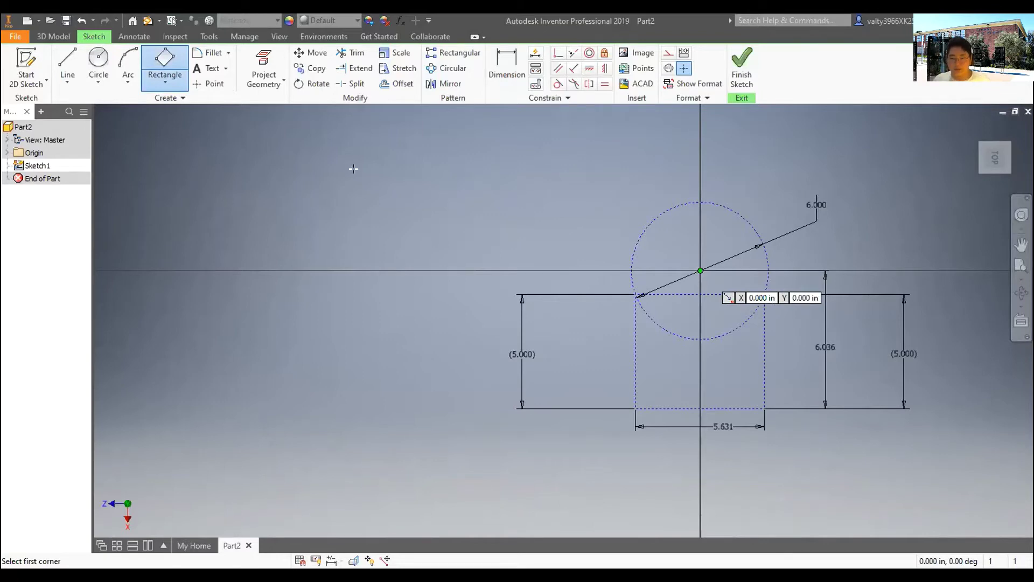
{"action": "key", "text": "Escape"}
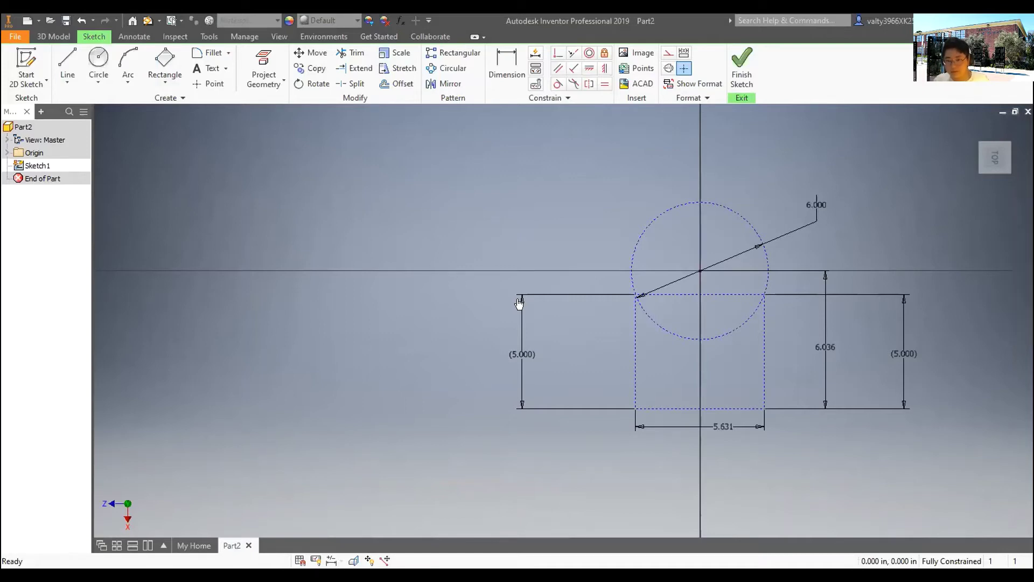
{"action": "scroll", "coordinate": [415, 234], "scroll_direction": "down", "scroll_amount": 3}
{"action": "scroll", "coordinate": [363, 231], "scroll_direction": "up", "scroll_amount": 5}
{"action": "scroll", "coordinate": [570, 241], "scroll_direction": "down", "scroll_amount": 3}
{"action": "middle_click_drag", "start_coordinate": [568, 242], "coordinate": [409, 282]}
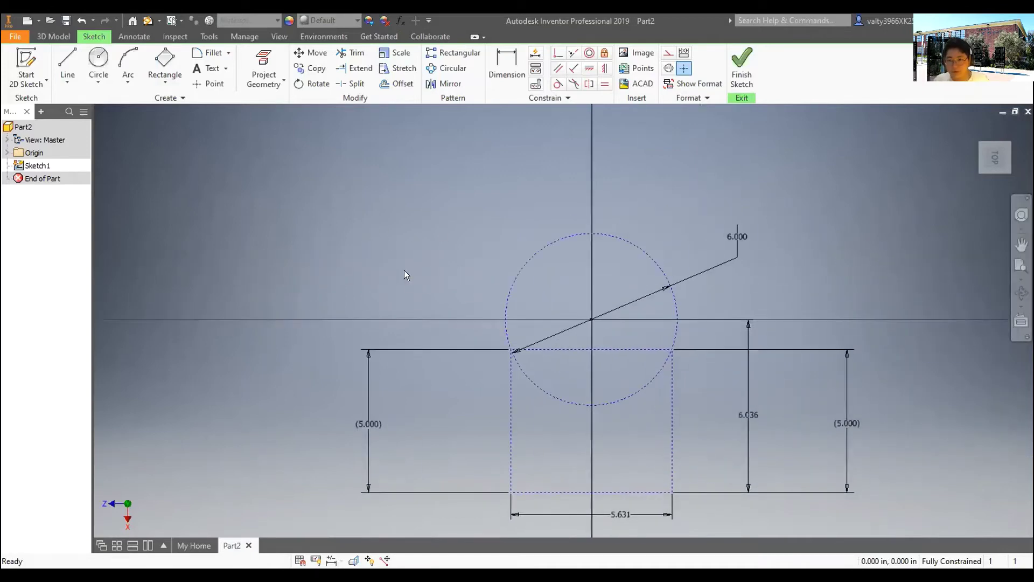
{"action": "left_click", "coordinate": [162, 58]}
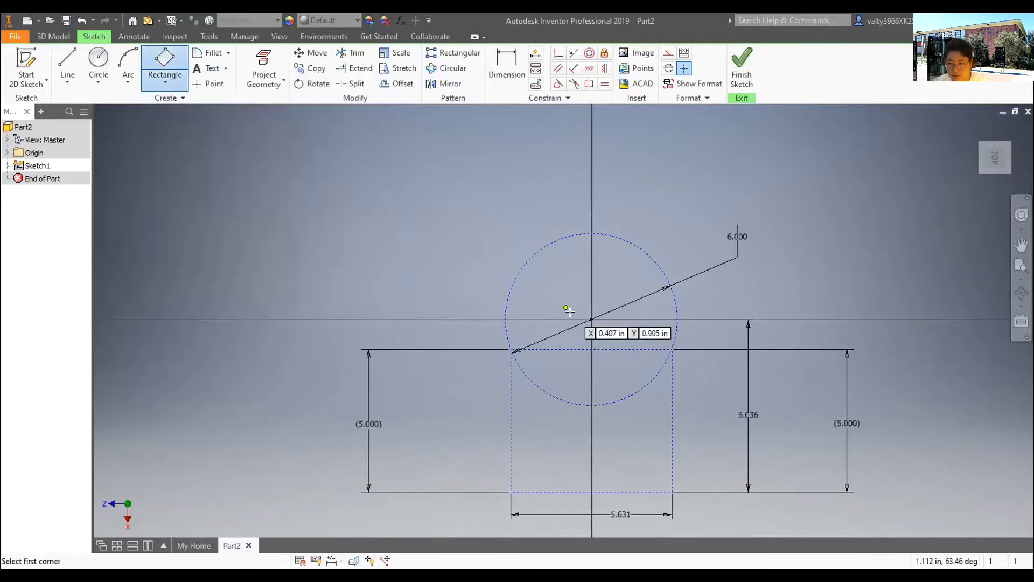
{"action": "left_click", "coordinate": [591, 318]}
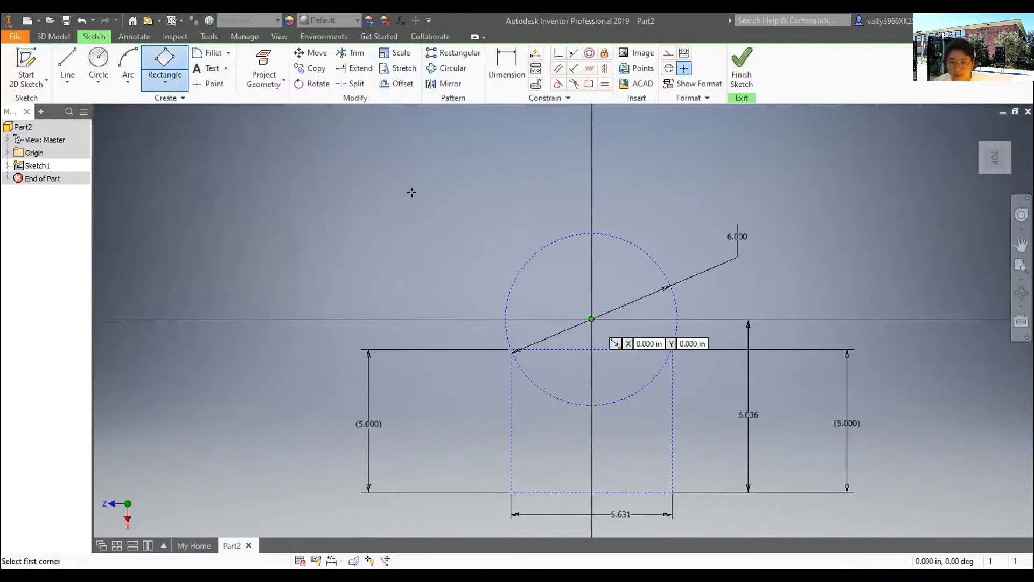
{"action": "key", "text": "Escape"}
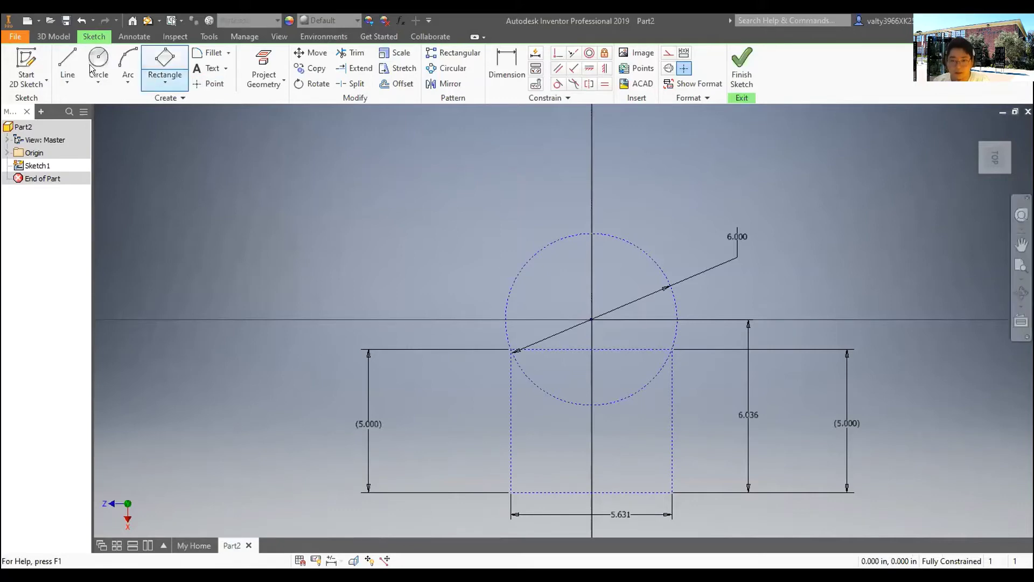
- Draw a center-point arc above the circle, centred on the circle's centre, with a radius of about 11.04 in and a sweep of about 127°
{"action": "left_click", "coordinate": [125, 76]}
{"action": "left_click", "coordinate": [125, 78]}
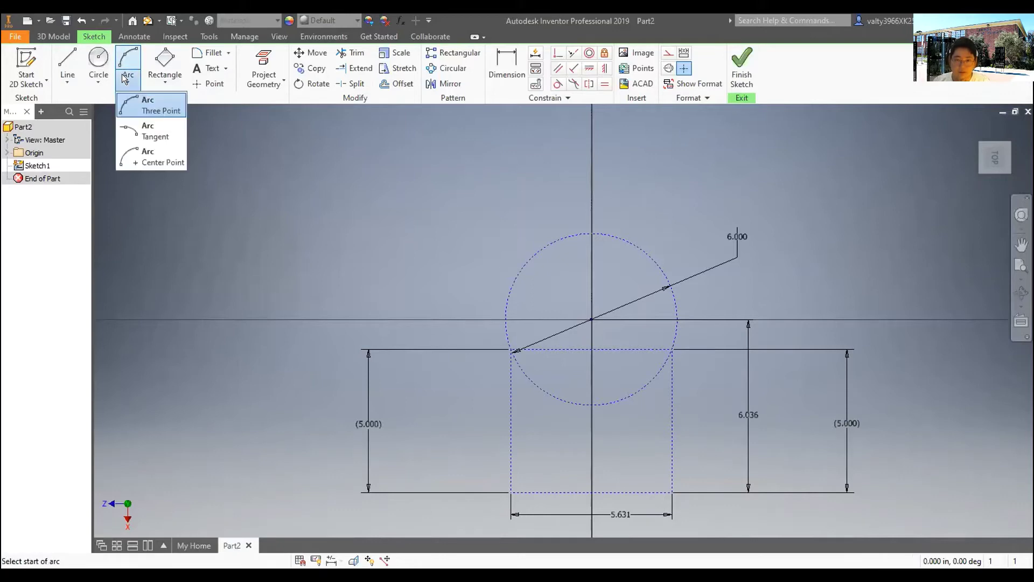
{"action": "left_click", "coordinate": [143, 160]}
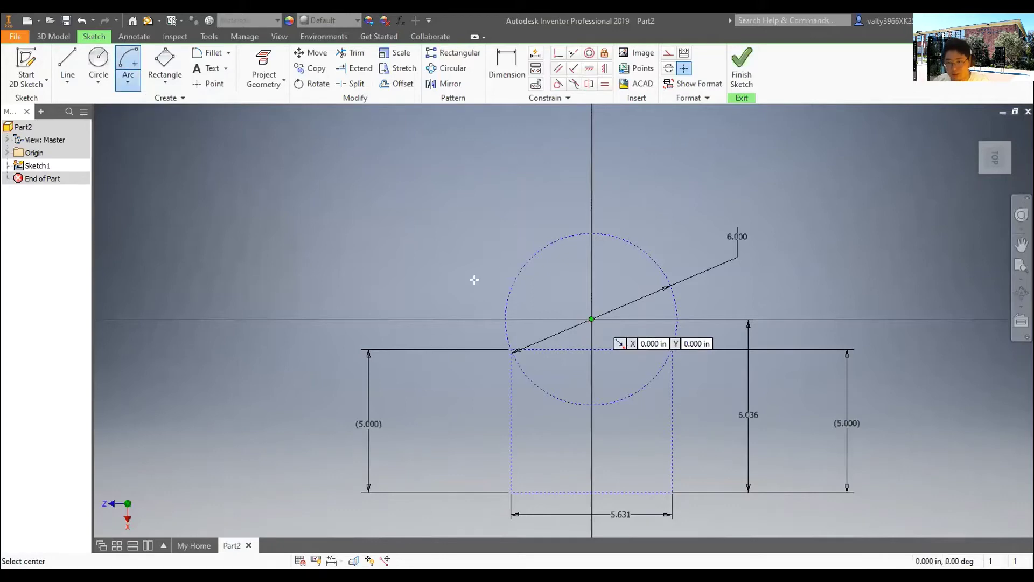
{"action": "left_click", "coordinate": [592, 318]}
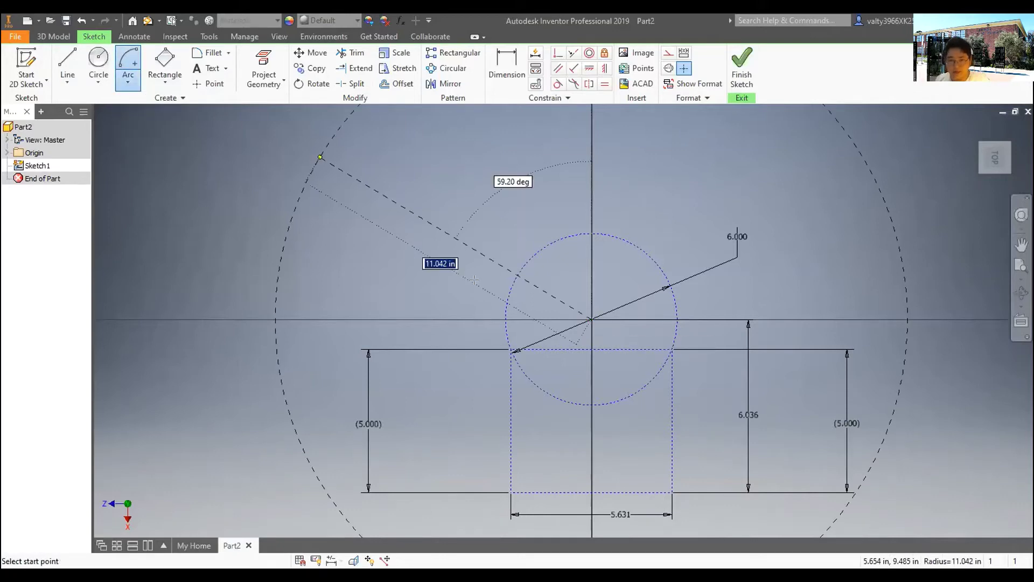
{"action": "left_click", "coordinate": [320, 157]}
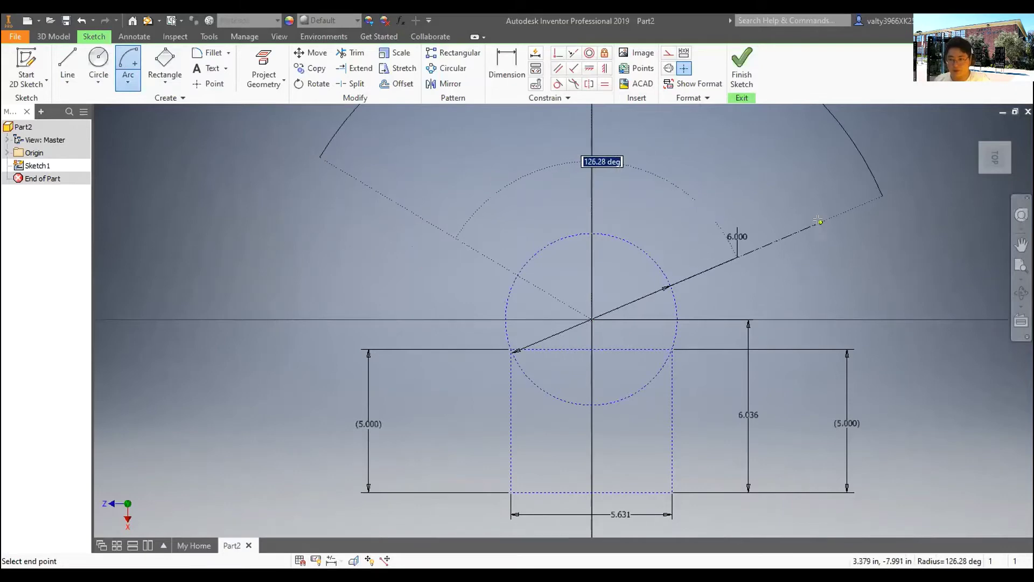
{"action": "left_click", "coordinate": [892, 248]}
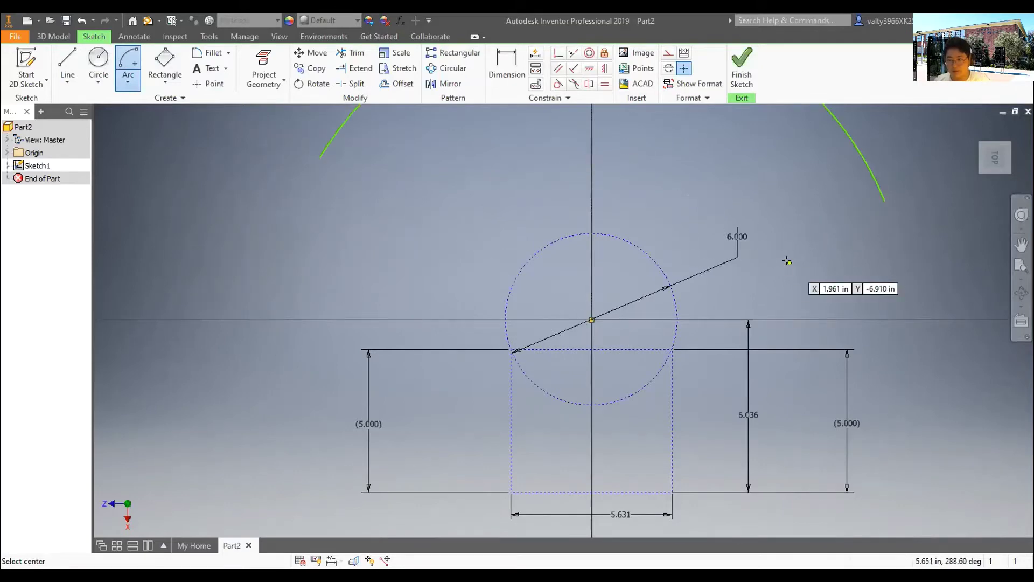
{"action": "left_click", "coordinate": [79, 58]}
{"action": "right_click_drag", "start_coordinate": [819, 191], "coordinate": [808, 277]}
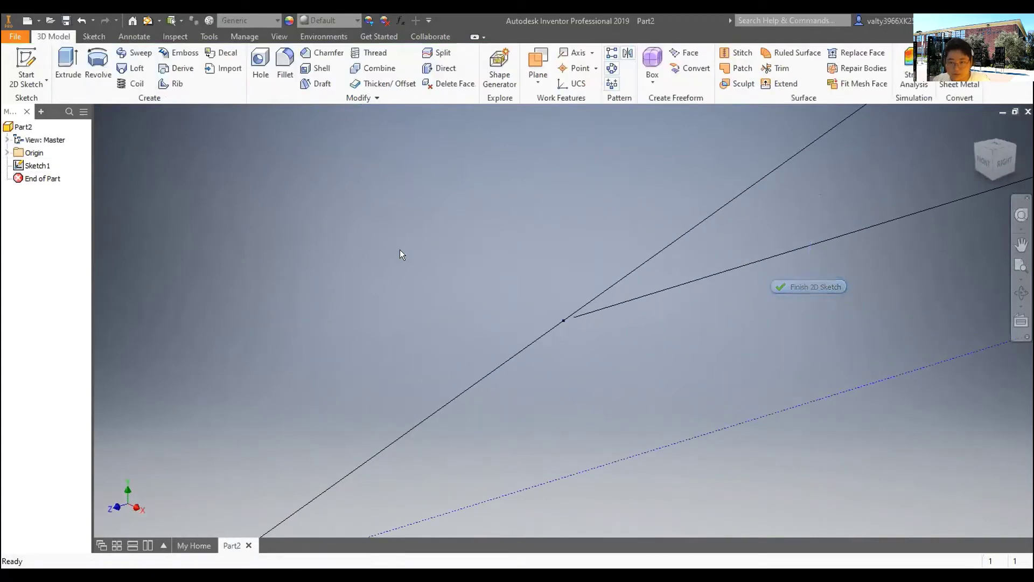
{"action": "key", "text": "ctrl+z"}
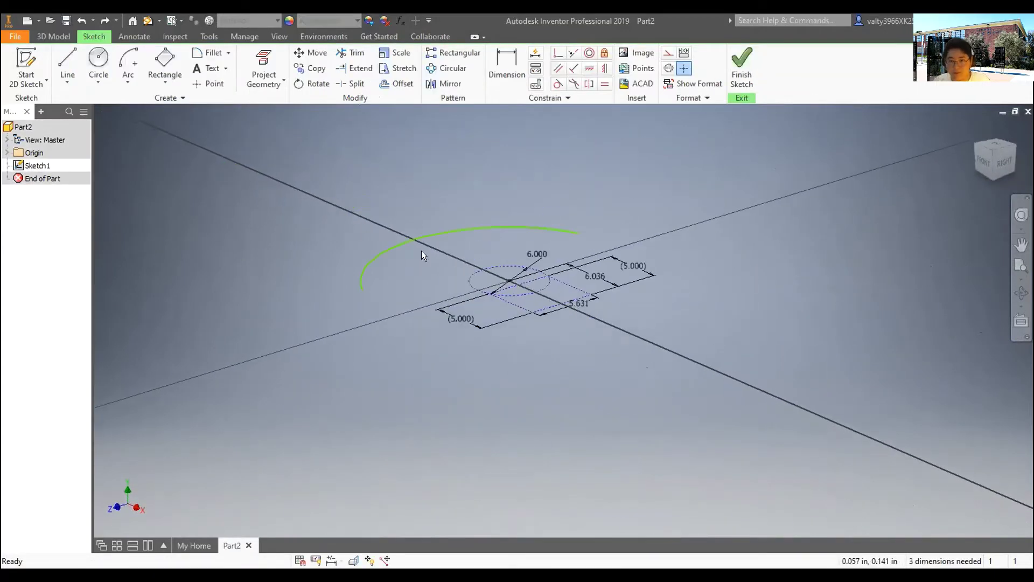
{"action": "left_click", "coordinate": [997, 144]}
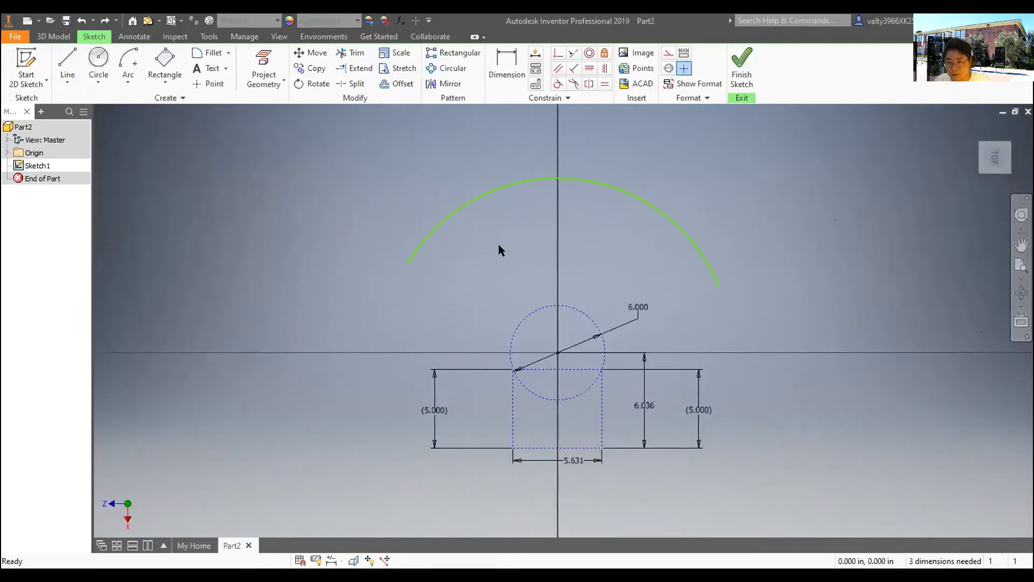
{"action": "left_click", "coordinate": [508, 58]}
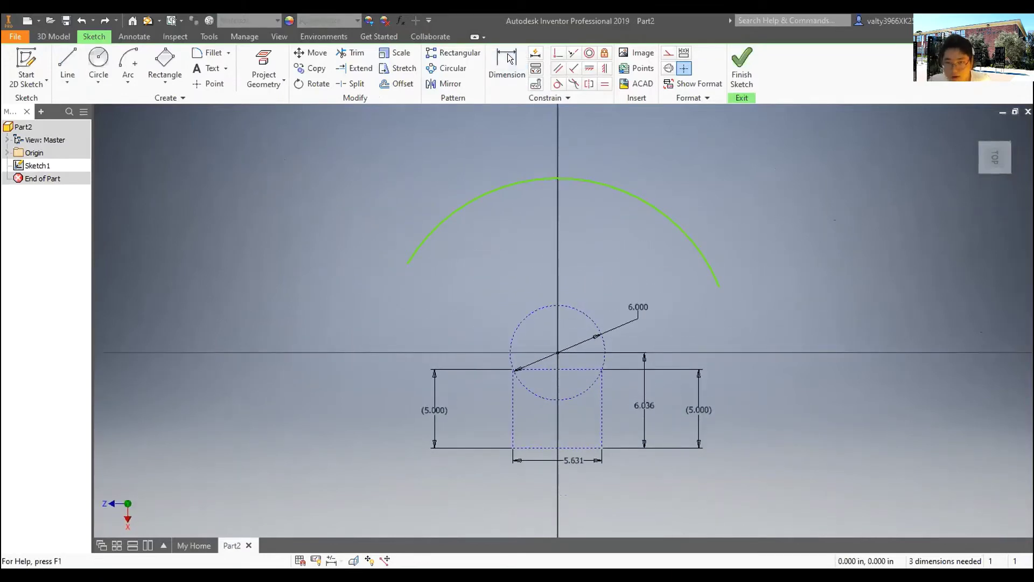
- Draw two construction lines joining the arc's left and right endpoints to the circle's centre
{"action": "left_click", "coordinate": [68, 65]}
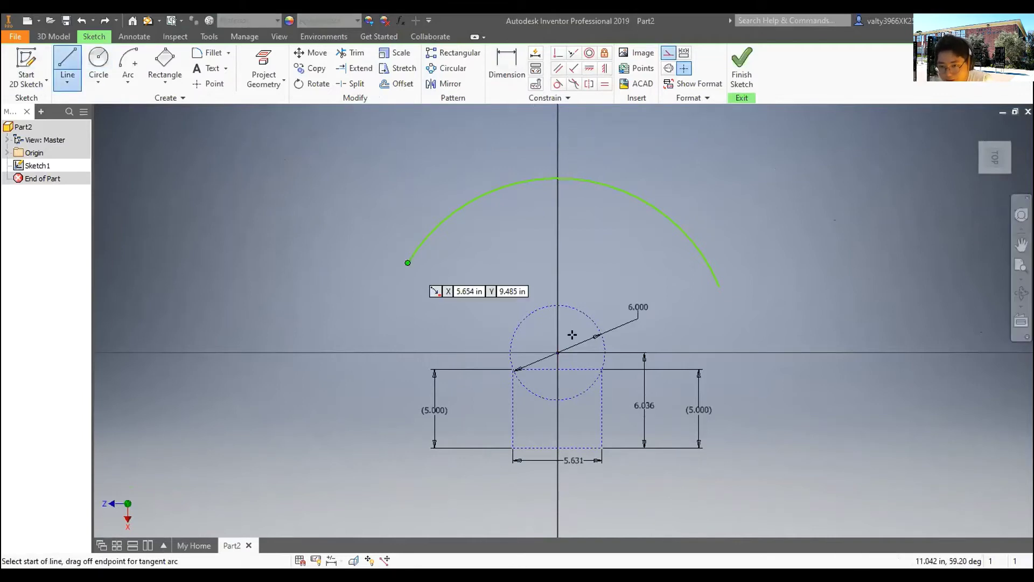
{"action": "left_click", "coordinate": [408, 263]}
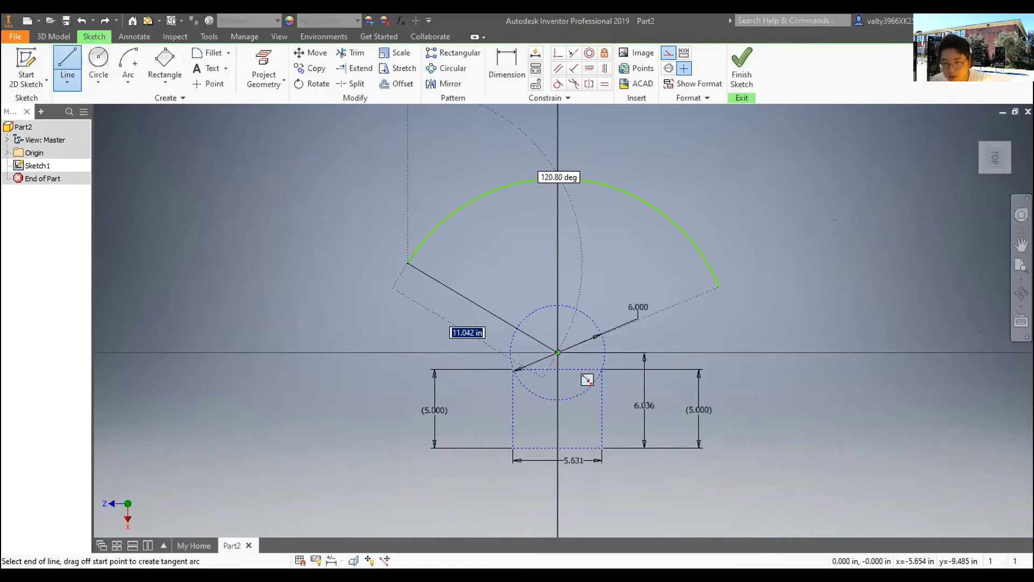
{"action": "left_click", "coordinate": [558, 352]}
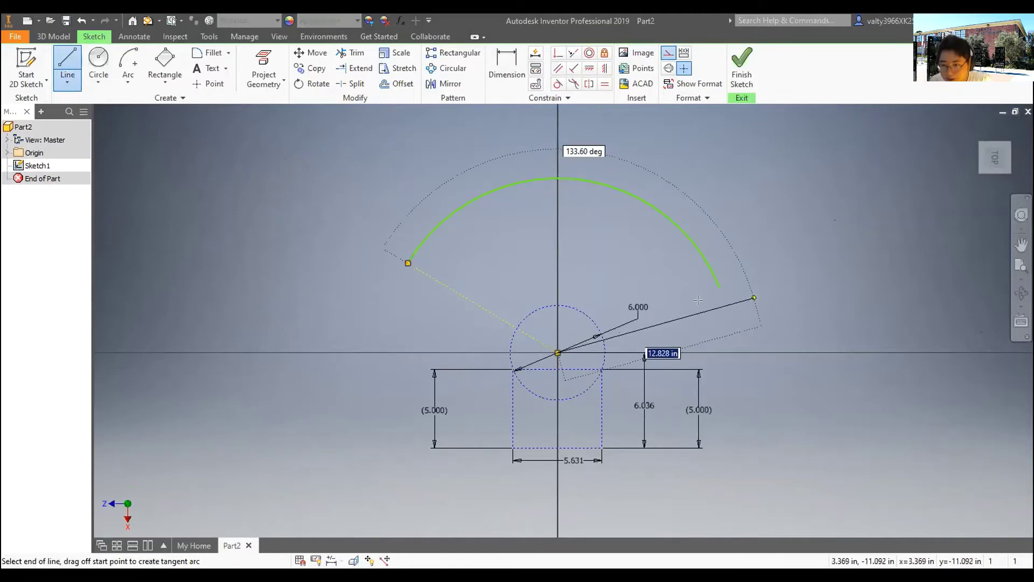
{"action": "left_click", "coordinate": [67, 68]}
{"action": "key", "text": "l"}
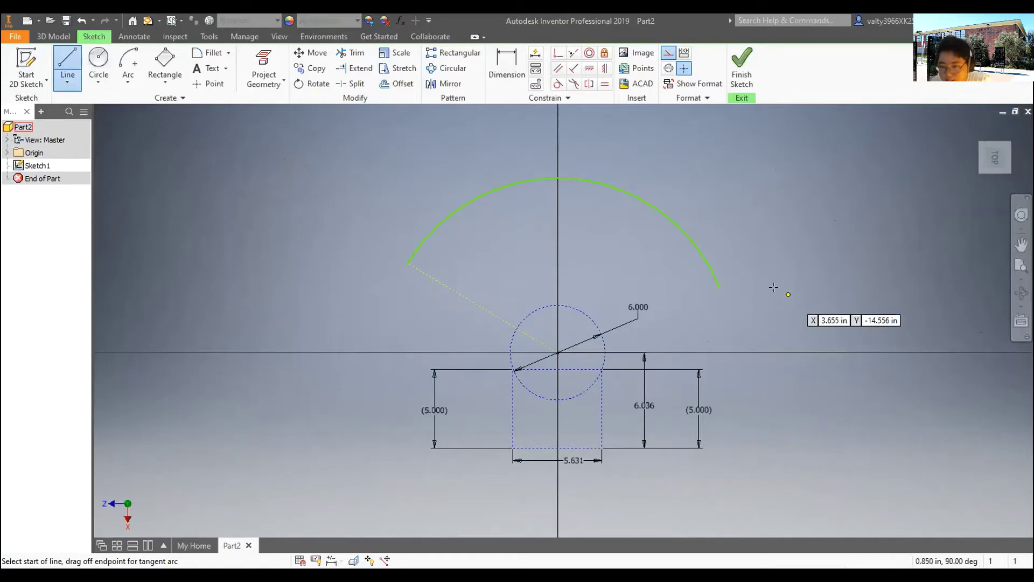
{"action": "left_click", "coordinate": [720, 287]}
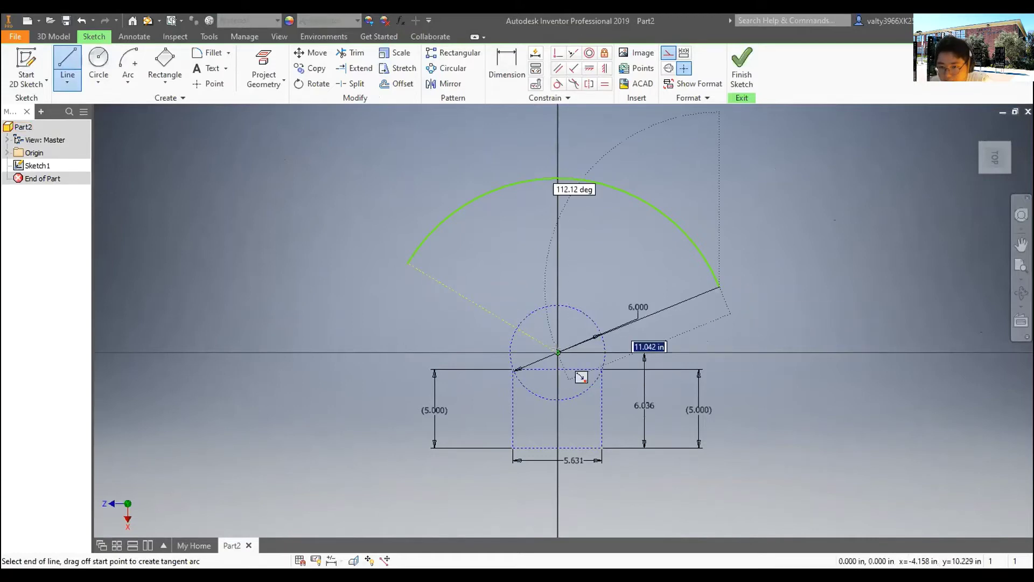
{"action": "left_click", "coordinate": [557, 353]}
{"action": "key", "text": "Escape"}
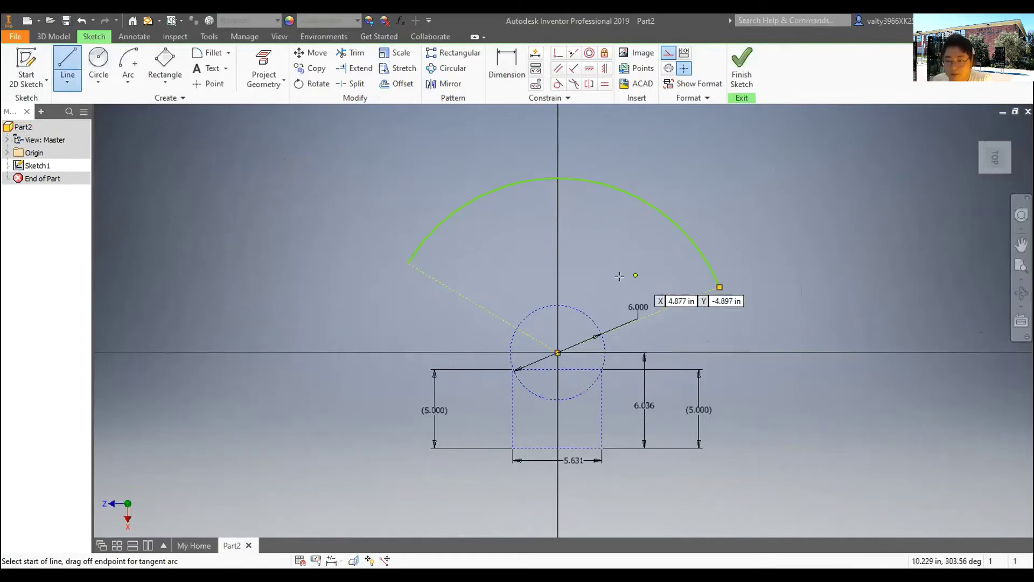
{"action": "key", "text": "Escape"}
- Dimension the right construction line between the arc and the circle's centre and set its length to 10 in
{"action": "key", "text": "d"}
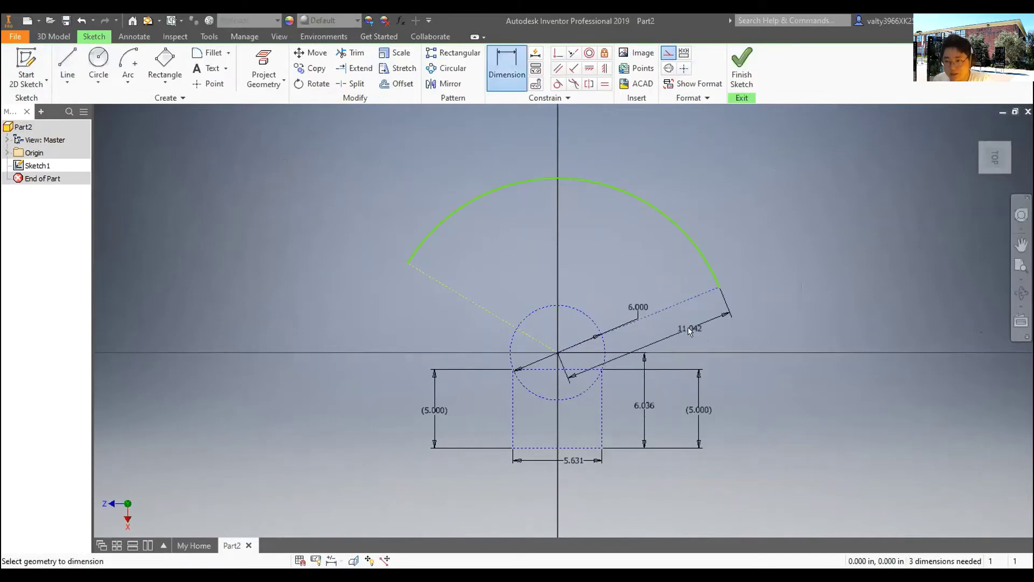
{"action": "left_click", "coordinate": [683, 324]}
{"action": "type", "text": "10"}
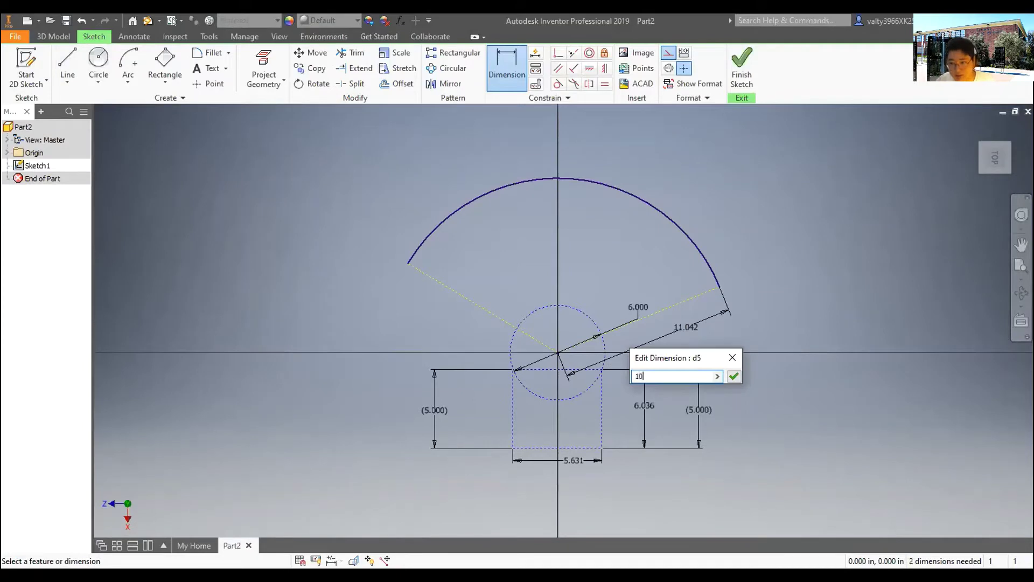
{"action": "key", "text": "Return"}
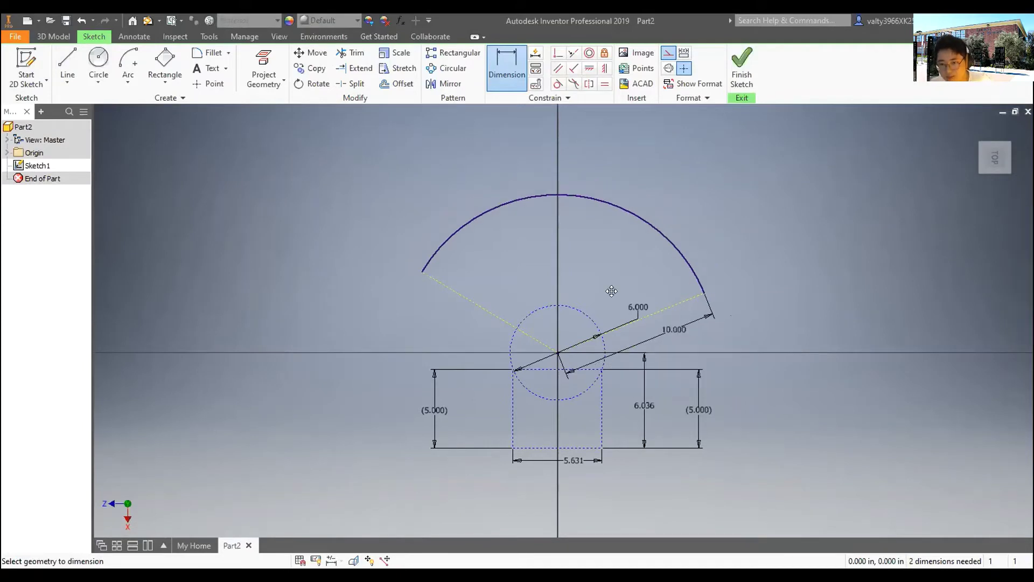
- Add a driven length dimension to the left construction line of the arc
{"action": "left_click", "coordinate": [480, 308]}
{"action": "left_click", "coordinate": [464, 298]}
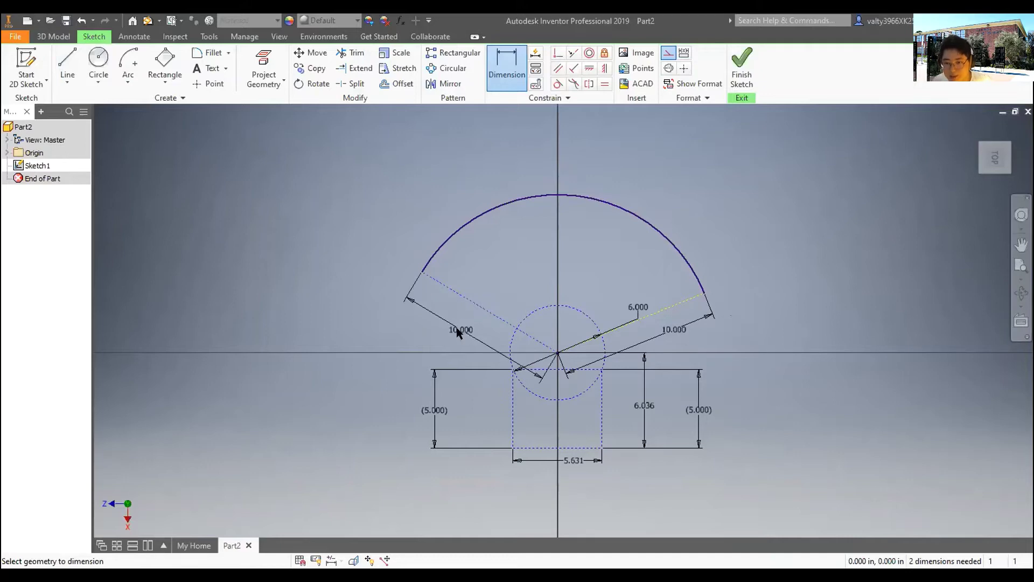
{"action": "left_click", "coordinate": [457, 328]}
{"action": "left_click", "coordinate": [276, 133]}
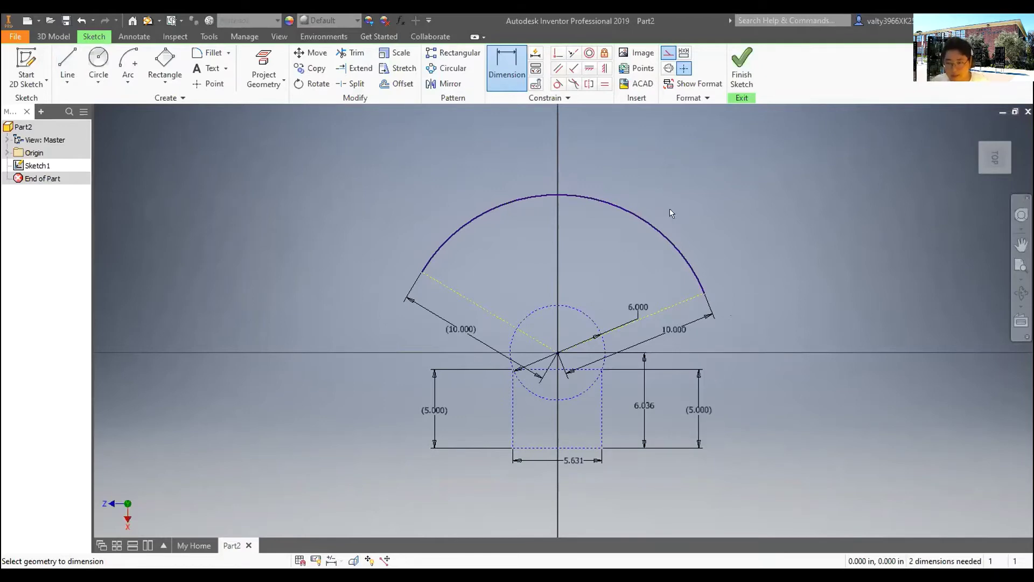
- Move the arc's right endpoint upward to shorten the arc's sweep
{"action": "left_click", "coordinate": [592, 200]}
{"action": "right_click", "coordinate": [723, 201]}
{"action": "left_click", "coordinate": [639, 231]}
{"action": "left_click_drag", "start_coordinate": [648, 225], "coordinate": [714, 203]}
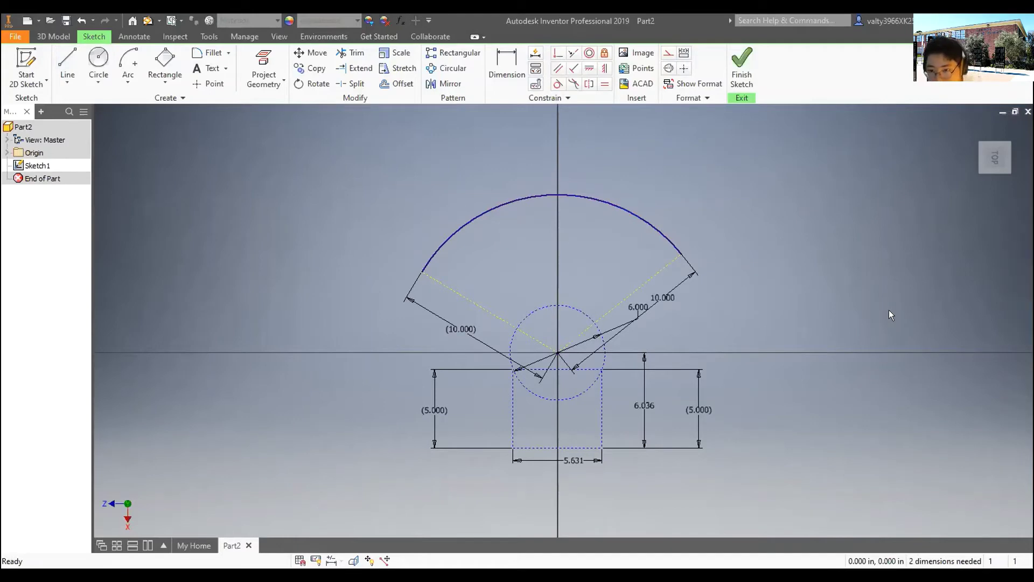
- Add a driven dimension for the gap between the arc and the construction circle
{"action": "left_click", "coordinate": [506, 63]}
{"action": "left_click", "coordinate": [557, 198]}
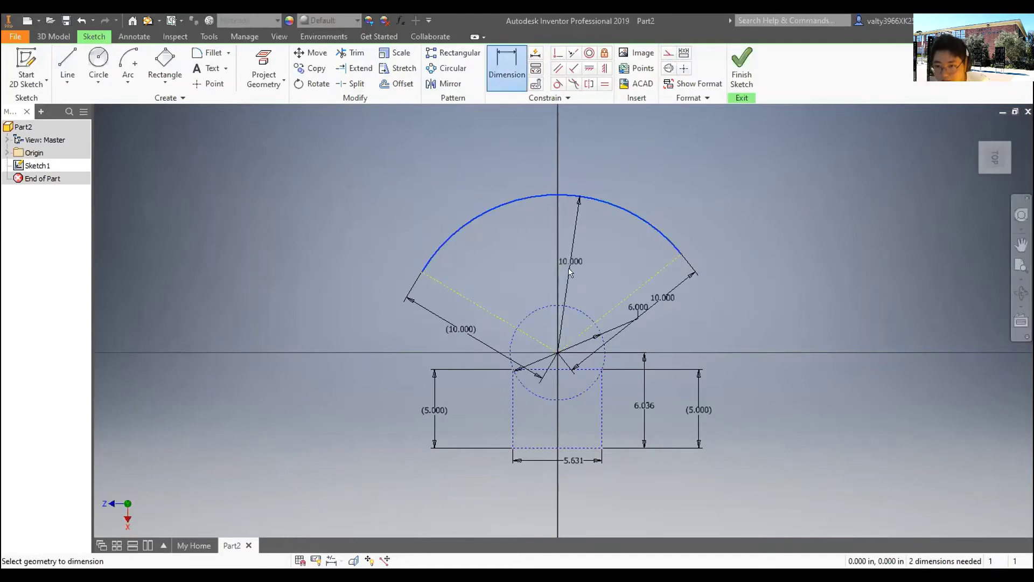
{"action": "left_click", "coordinate": [554, 302]}
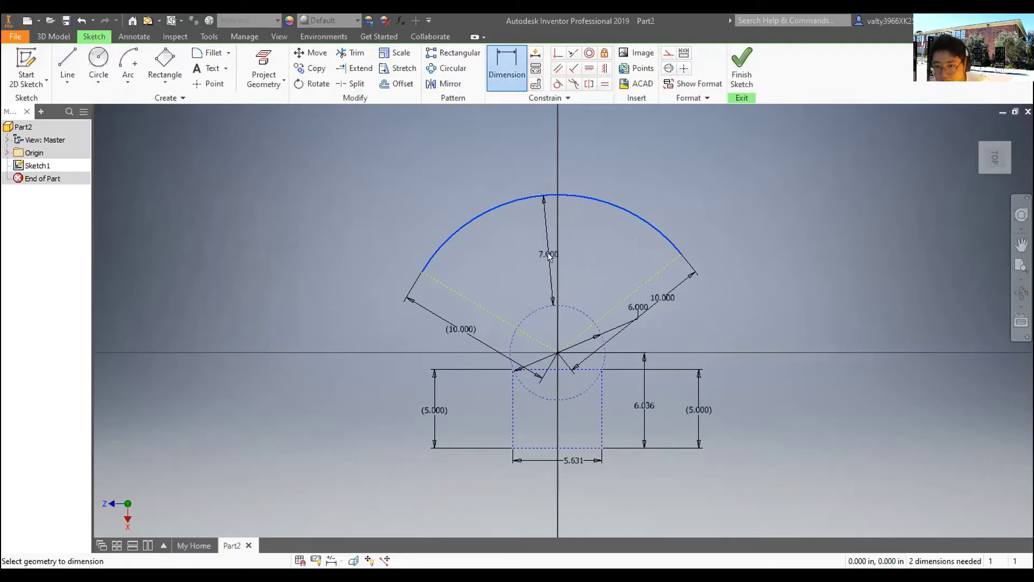
{"action": "left_click", "coordinate": [535, 251]}
{"action": "key", "text": "Tab"}
{"action": "key", "text": "Return"}
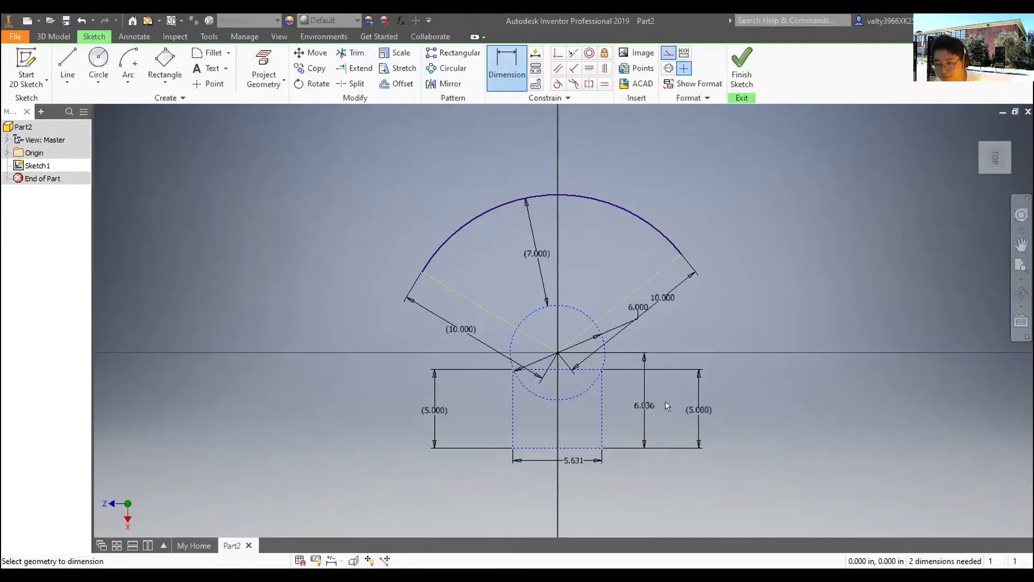
- Reposition the circle's diameter dimension inside the circle, leaving its value at 6 in
{"action": "left_click", "coordinate": [633, 302]}
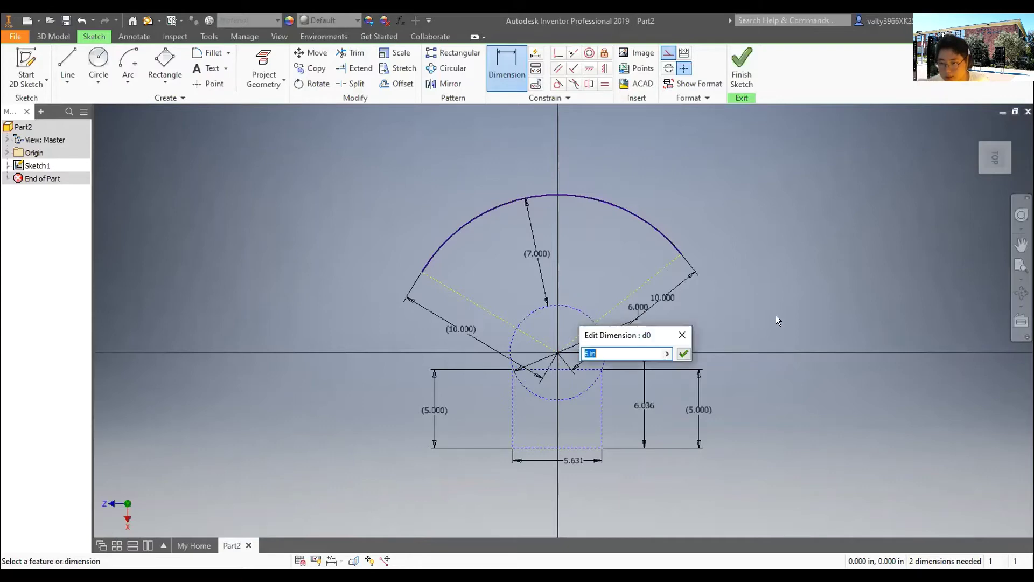
{"action": "right_click", "coordinate": [817, 313]}
{"action": "left_click", "coordinate": [683, 337]}
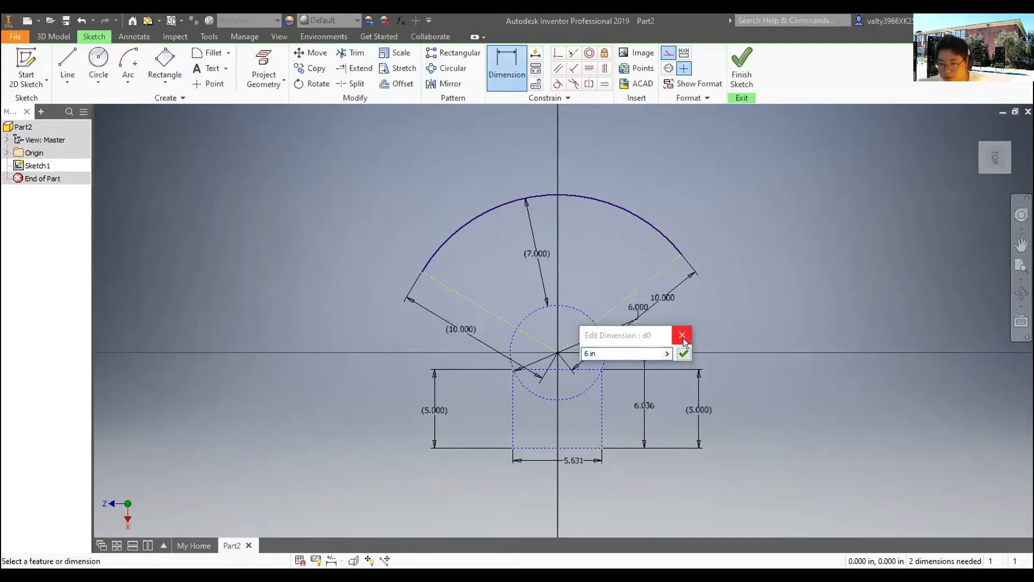
{"action": "key", "text": "Escape"}
{"action": "mouse_move", "coordinate": [635, 310]}
{"action": "left_mouse_down"}
{"action": "mouse_move", "coordinate": [571, 334]}
{"action": "mouse_move", "coordinate": [552, 330]}
{"action": "mouse_move", "coordinate": [555, 318]}
{"action": "mouse_move", "coordinate": [558, 326]}
{"action": "left_mouse_up"}
{"action": "left_click", "coordinate": [874, 311]}
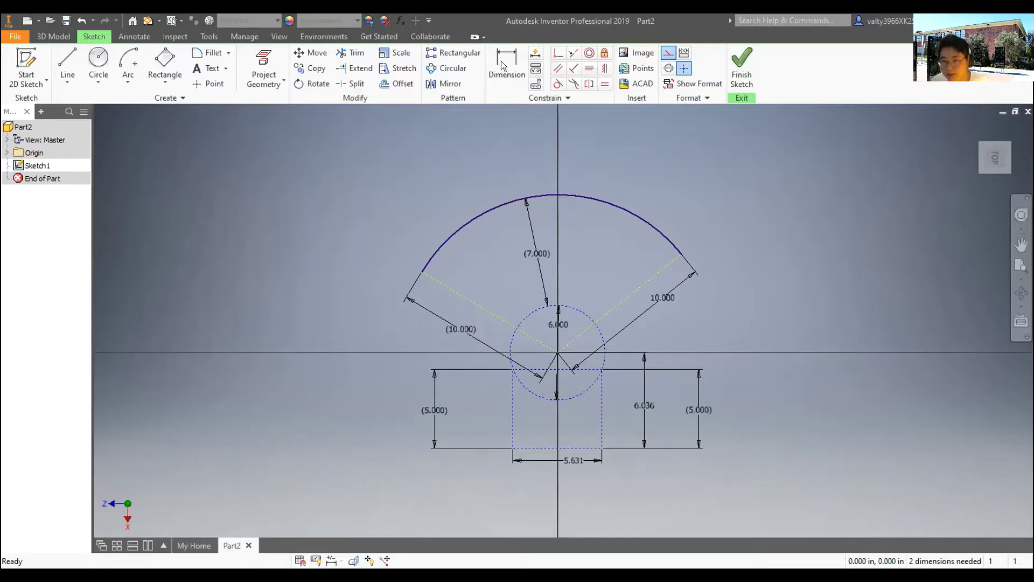
{"action": "left_click", "coordinate": [666, 305]}
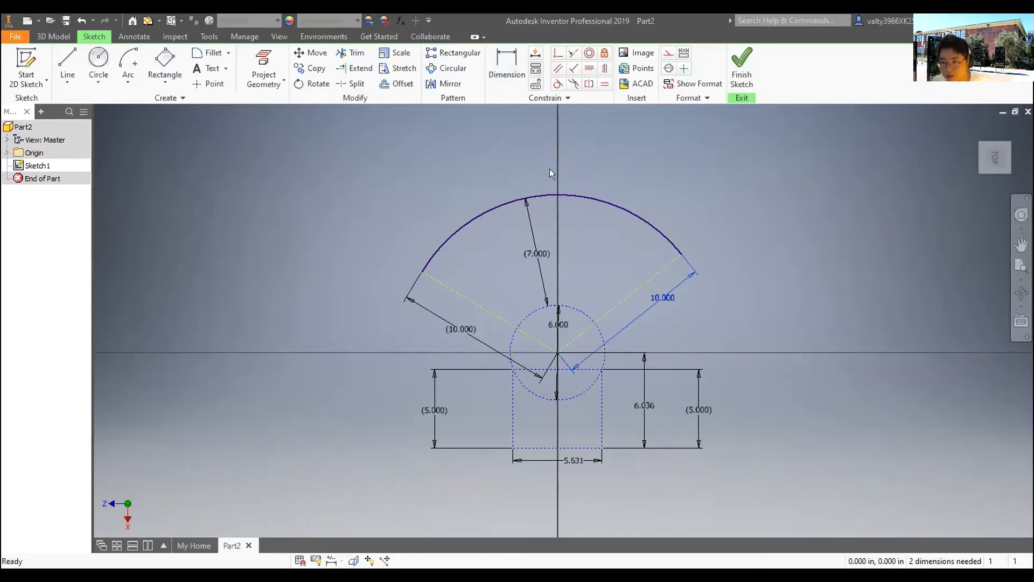
{"action": "left_click", "coordinate": [499, 62]}
{"action": "right_click", "coordinate": [448, 175]}
{"action": "key", "text": "Escape"}
{"action": "key", "text": "Escape"}
- Undo the diameter dimension's repositioning, the two driven dimensions at the arc and the move of the arc's right endpoint
{"action": "key", "text": "ctrl+z"}
{"action": "key", "text": "ctrl+z"}
{"action": "key", "text": "ctrl+z"}
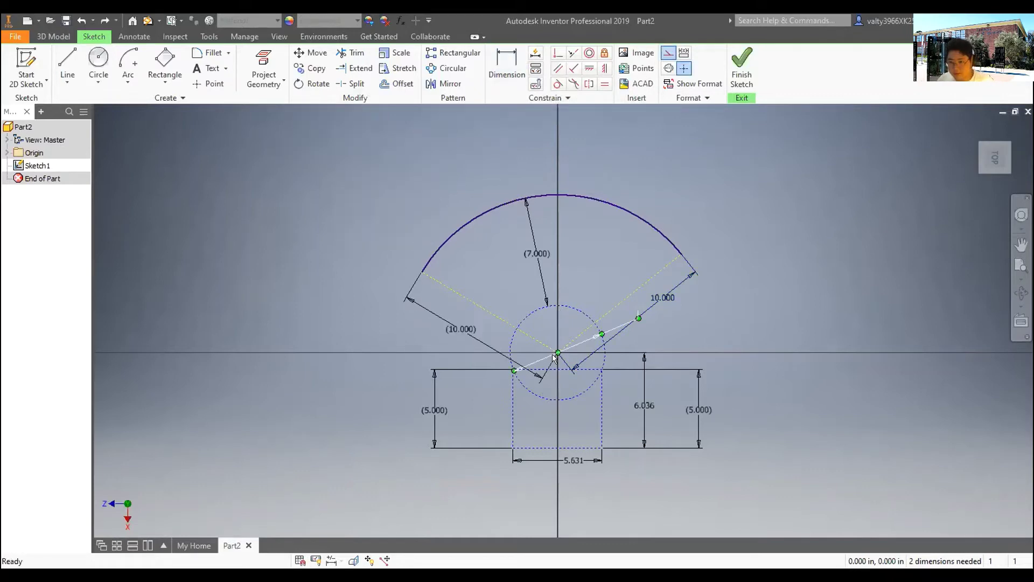
{"action": "left_click_drag", "start_coordinate": [632, 328], "coordinate": [725, 308]}
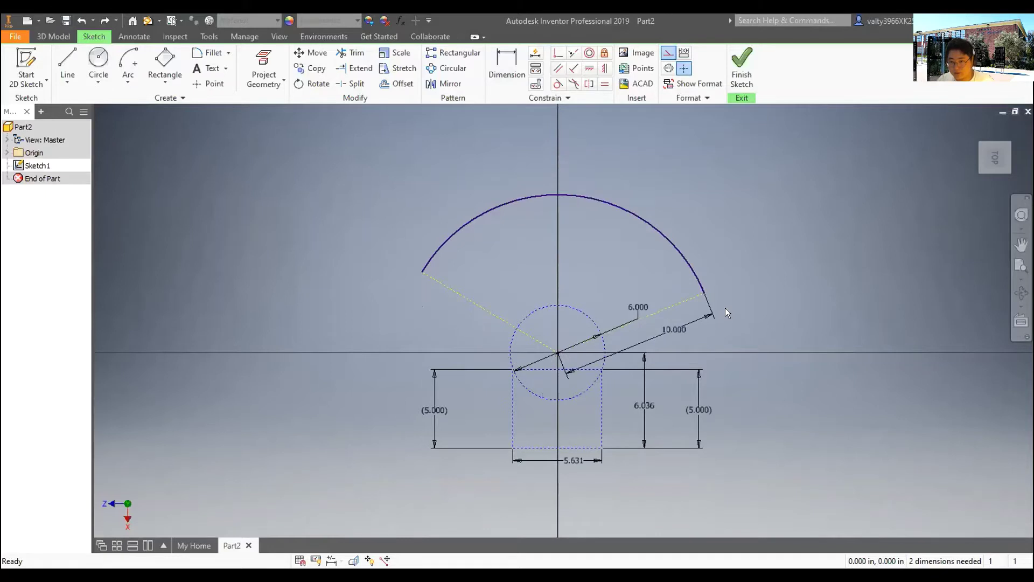
- Add a driven dimension for the distance between the circle's center and the arc's left endpoint
{"action": "left_click", "coordinate": [504, 59]}
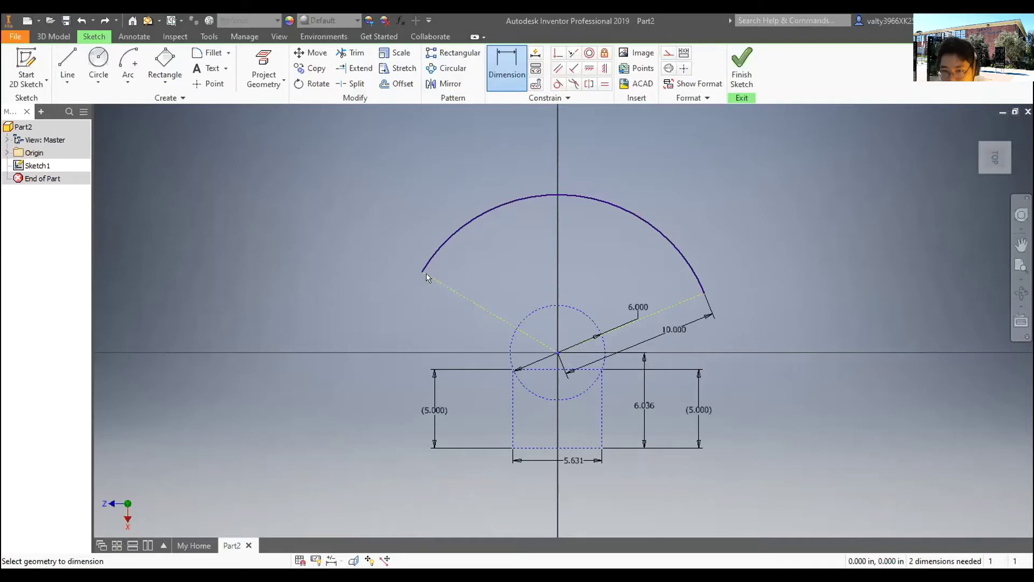
{"action": "left_click", "coordinate": [453, 305]}
{"action": "left_click", "coordinate": [461, 318]}
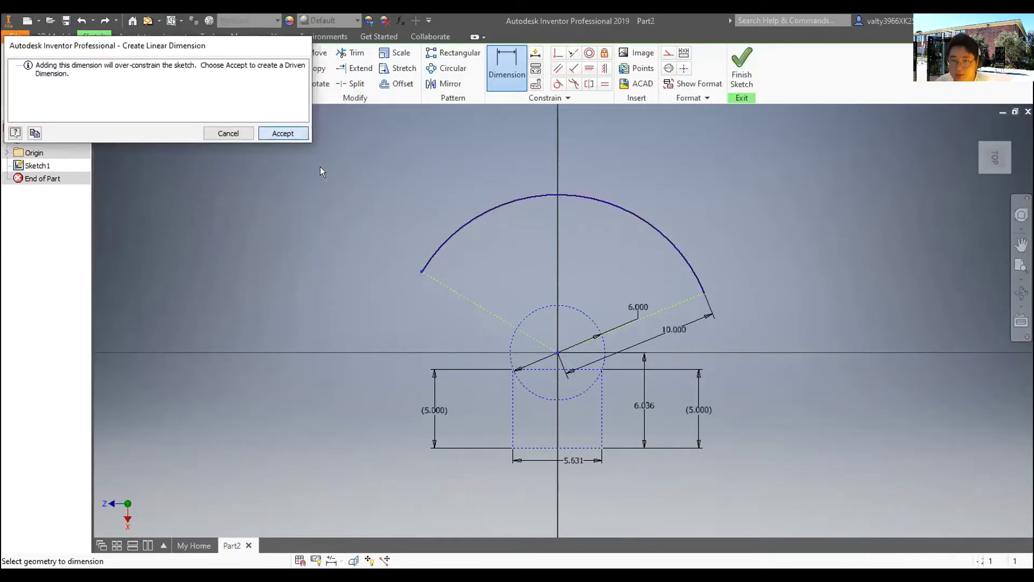
{"action": "key", "text": "Return"}
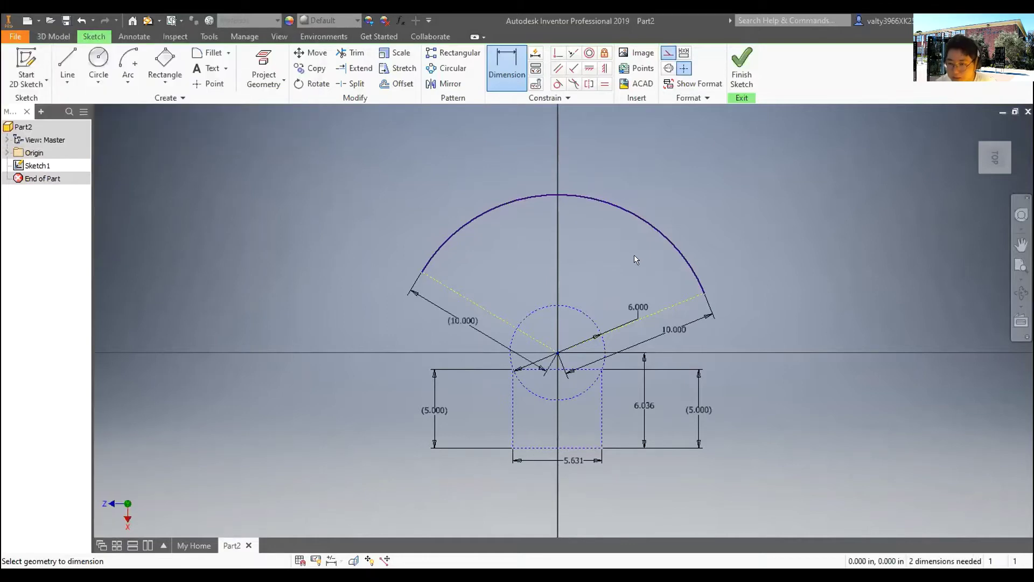
{"action": "left_click", "coordinate": [425, 277]}
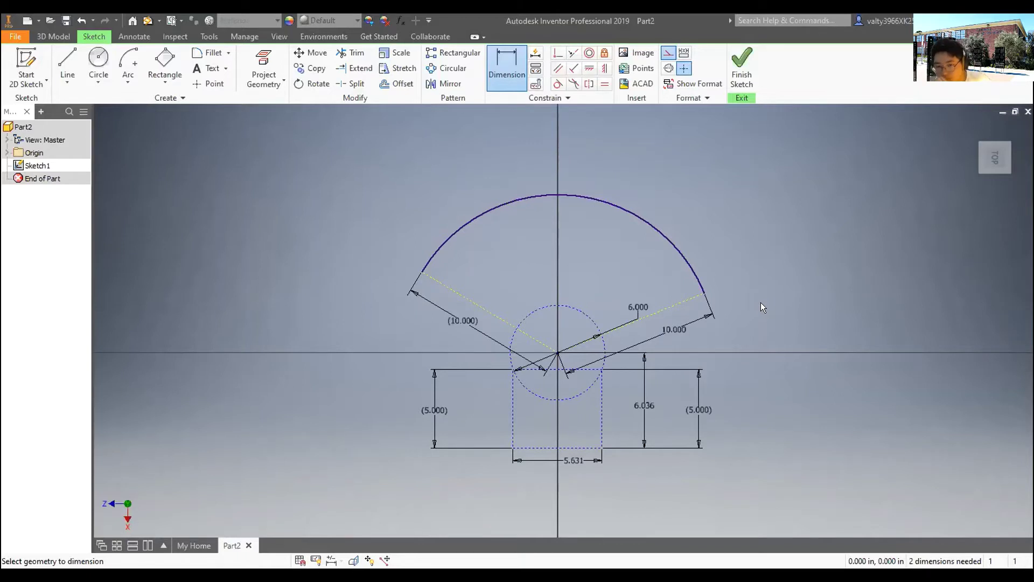
- Draw three-point rectangles below the two radii running from the circle's center to the arc's left and right endpoints
{"action": "left_click", "coordinate": [165, 63]}
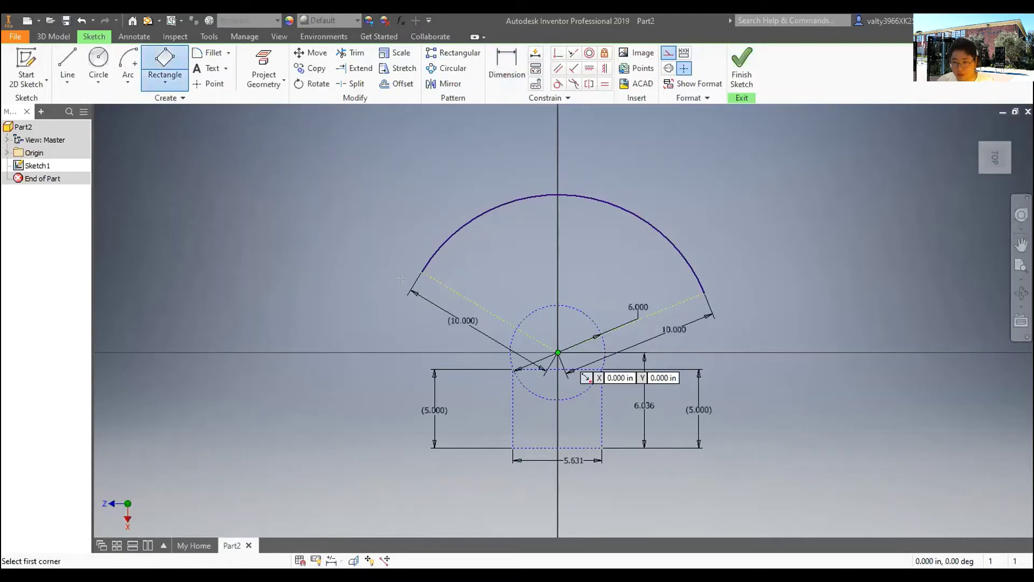
{"action": "left_click", "coordinate": [557, 353]}
{"action": "left_click", "coordinate": [423, 272]}
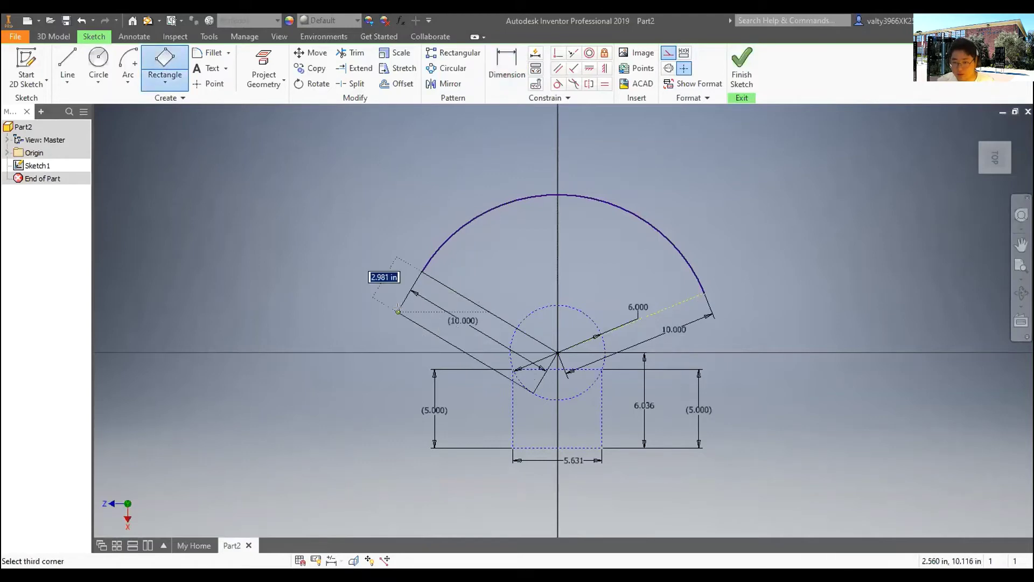
{"action": "left_click", "coordinate": [363, 322]}
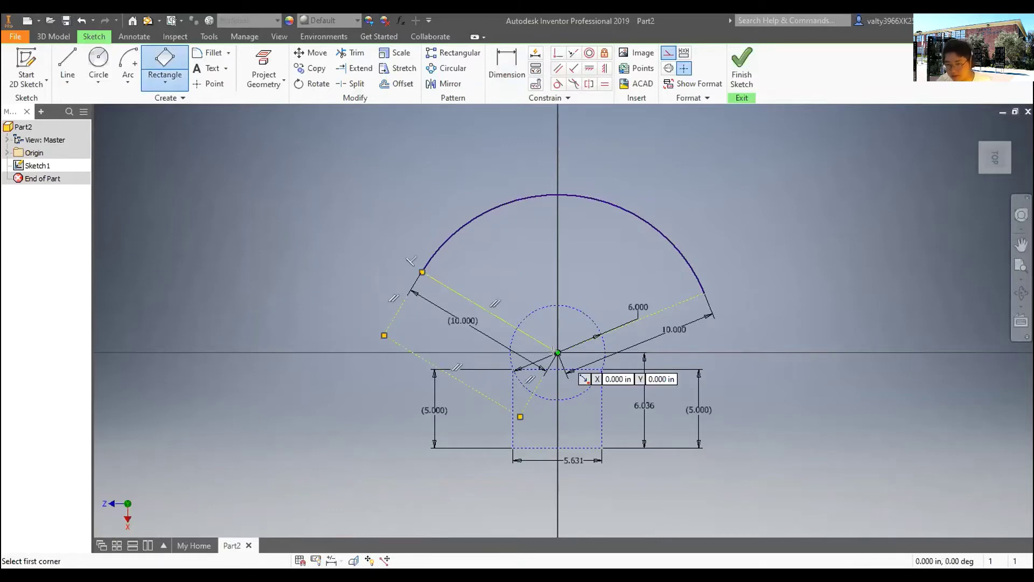
{"action": "left_click", "coordinate": [558, 353]}
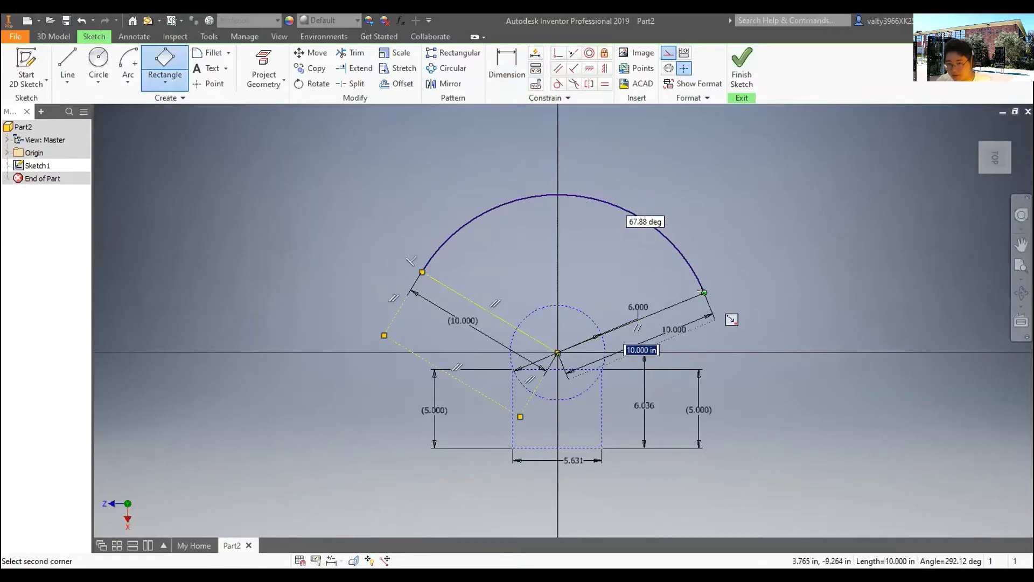
{"action": "right_click", "coordinate": [813, 264]}
{"action": "left_click", "coordinate": [792, 274]}
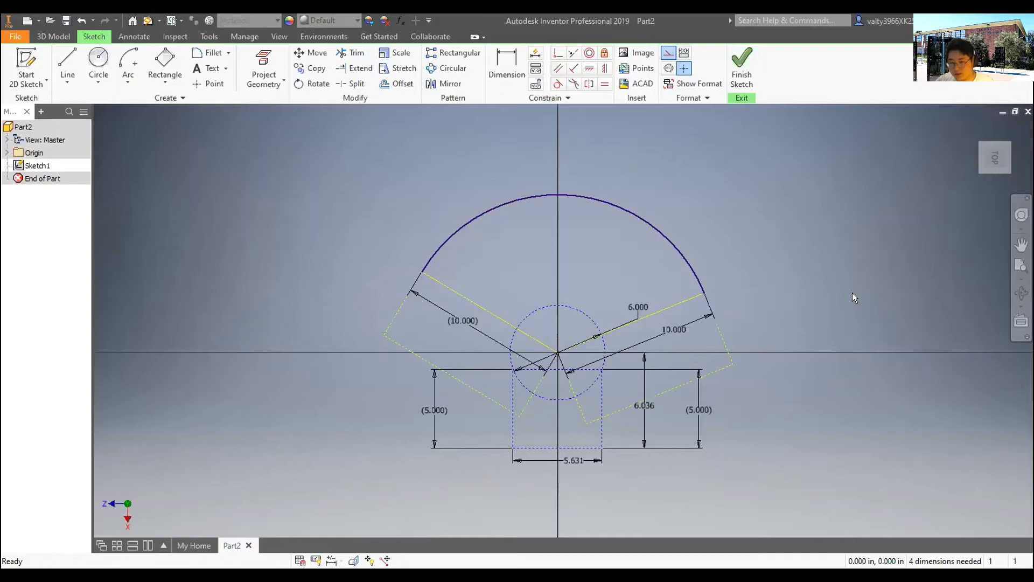
- Undo the two three-point rectangles along the arc's radii
{"action": "key", "text": "ctrl+z"}
{"action": "key", "text": "ctrl+z"}
{"action": "left_click", "coordinate": [507, 69]}
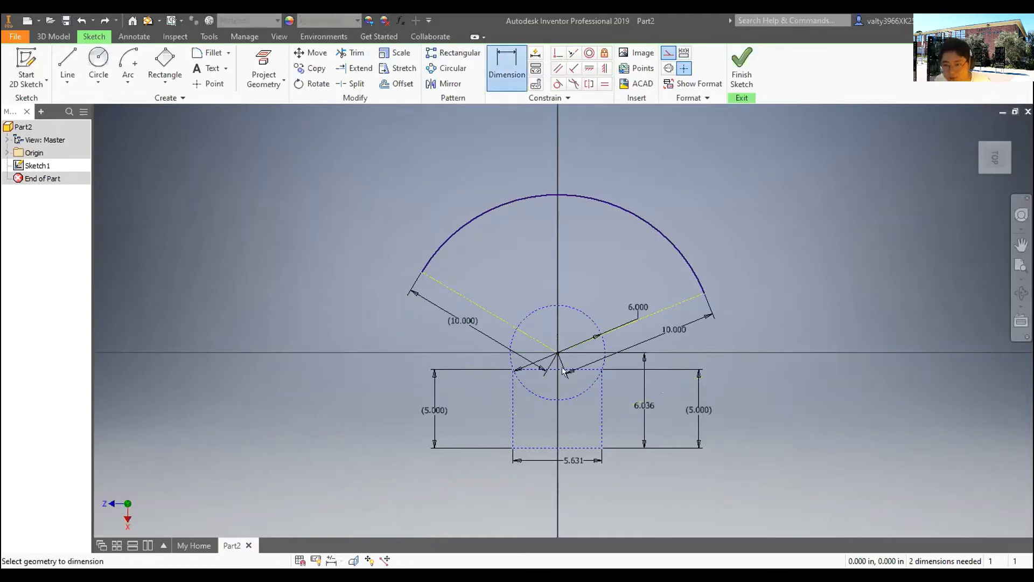
{"action": "left_click", "coordinate": [421, 271]}
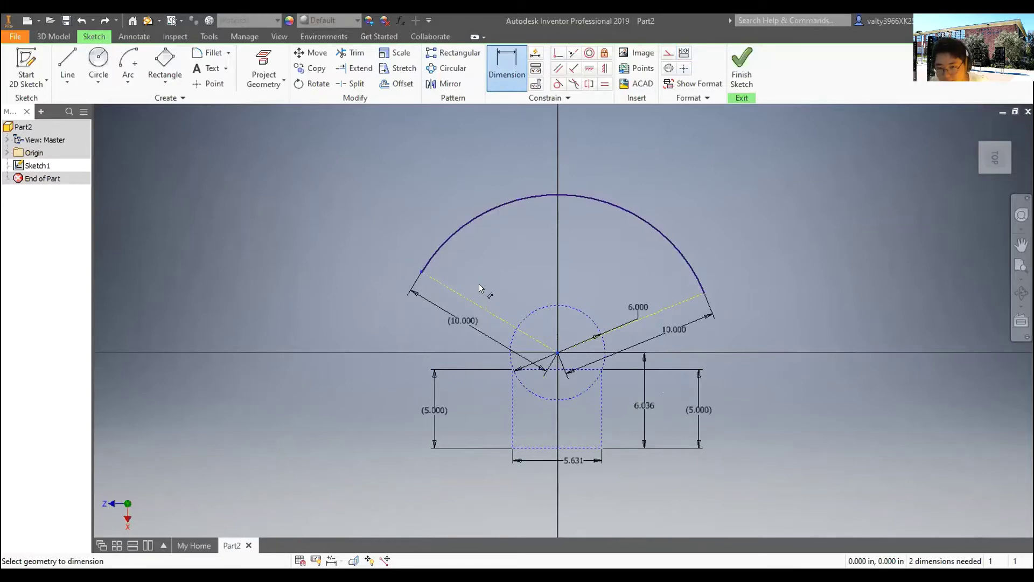
{"action": "left_click", "coordinate": [482, 284]}
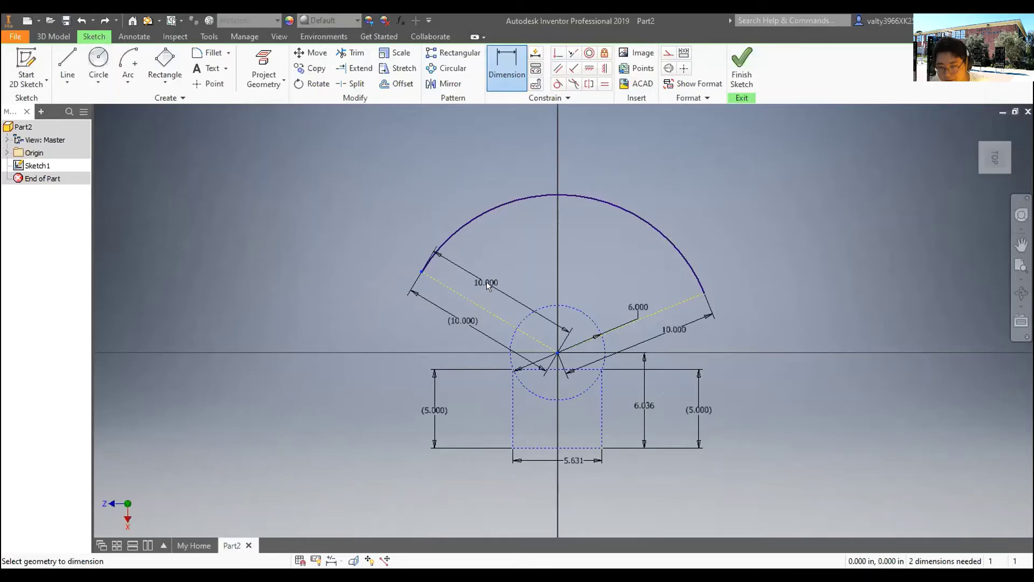
{"action": "left_click", "coordinate": [485, 279]}
{"action": "left_click", "coordinate": [275, 134]}
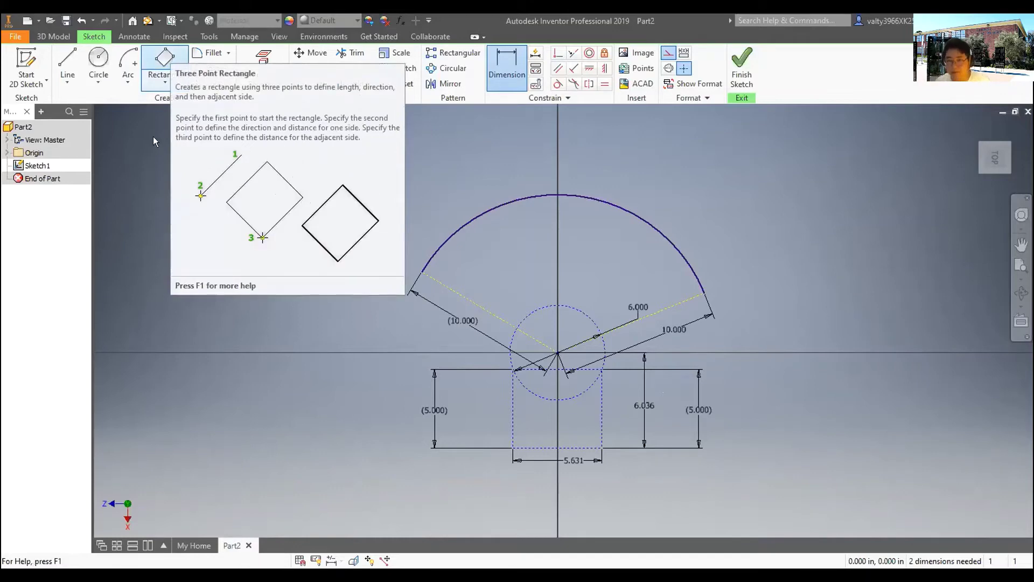
- Draw three-point rectangles 10 in long from the circle's center to the arc's left and right endpoints, with their widths extending below
{"action": "left_click", "coordinate": [170, 48]}
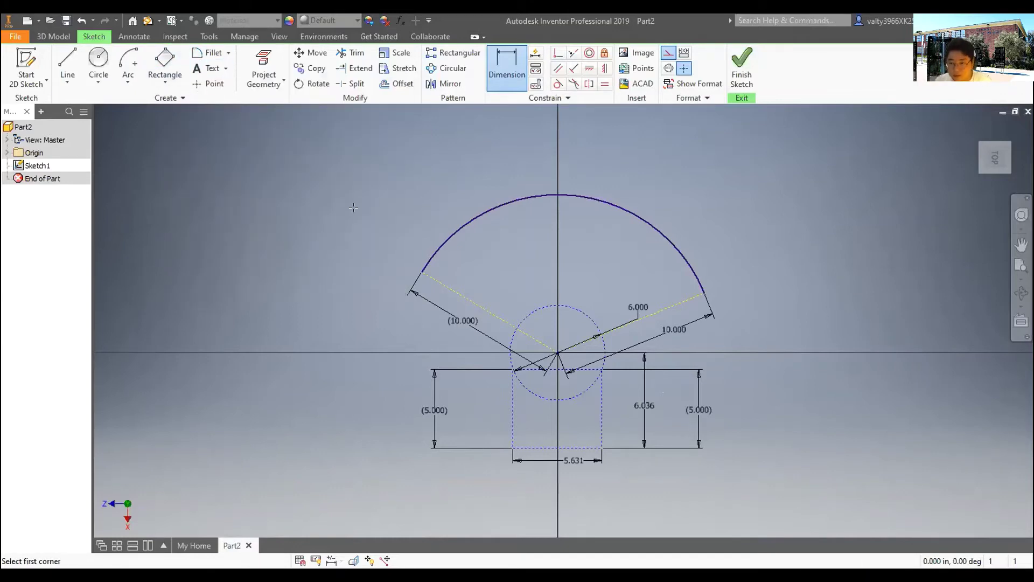
{"action": "left_click", "coordinate": [169, 47]}
{"action": "left_click", "coordinate": [558, 352]}
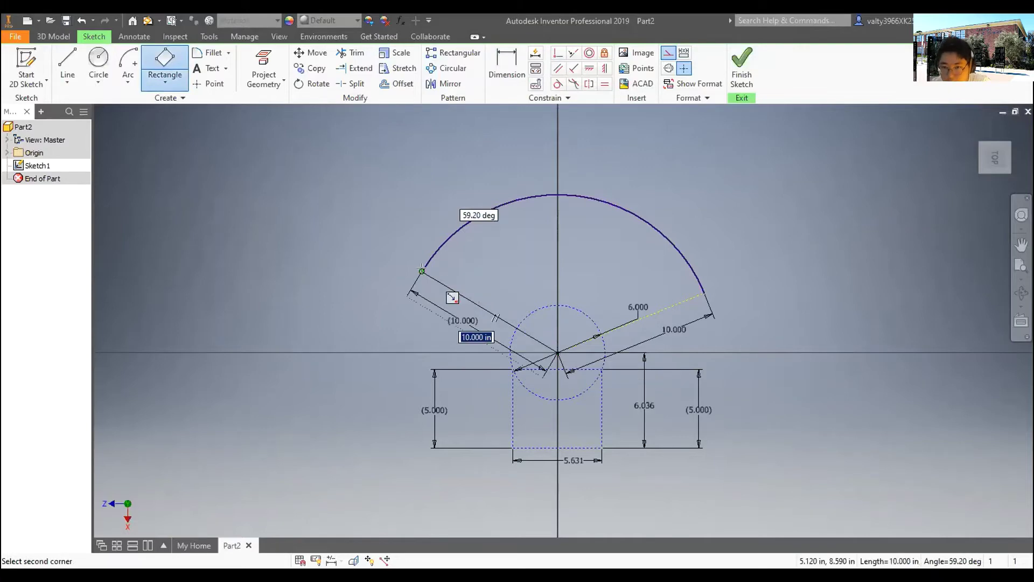
{"action": "left_click", "coordinate": [422, 271]}
{"action": "left_click", "coordinate": [396, 315]}
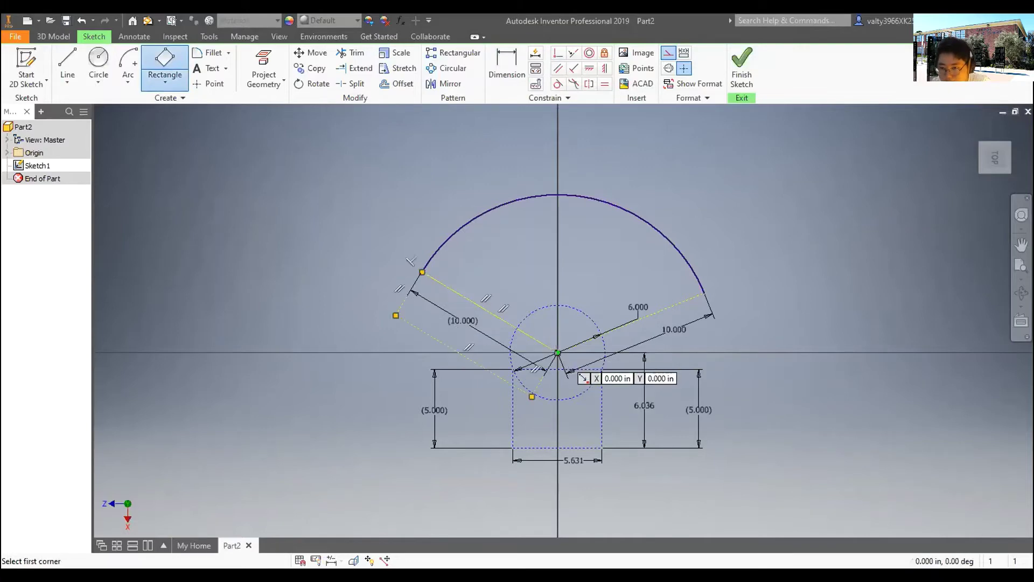
{"action": "left_click", "coordinate": [558, 352]}
{"action": "left_click", "coordinate": [704, 293]}
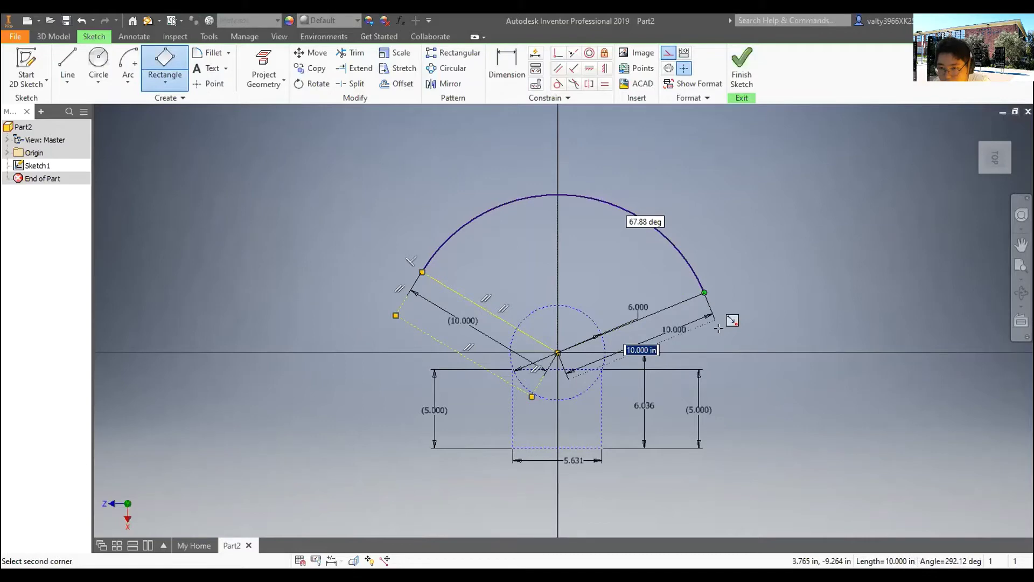
{"action": "left_click", "coordinate": [721, 330]}
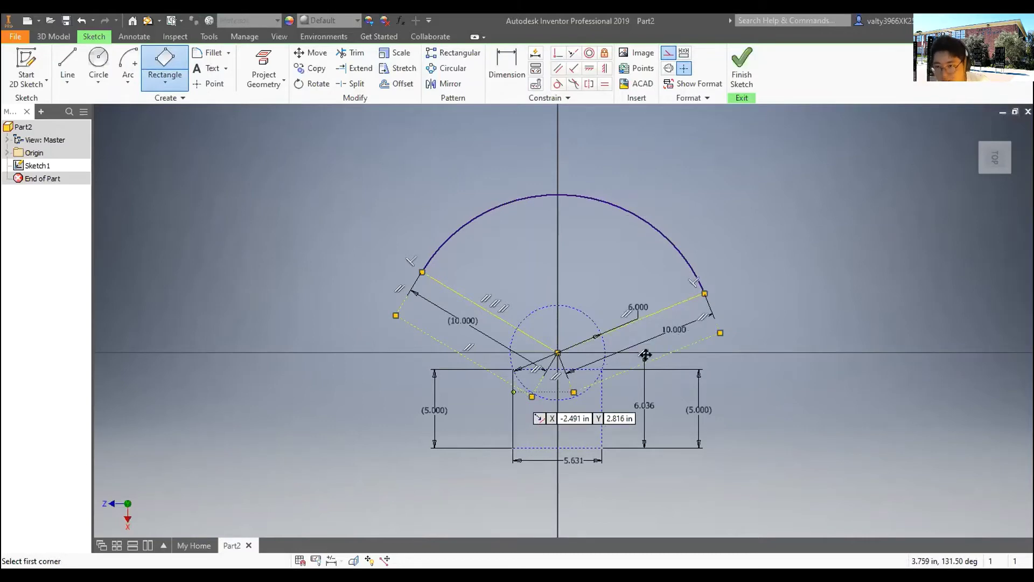
- Dimension the vertical height of the right slanted rectangle's outer edge and set it to 2 in
{"action": "key", "text": "d"}
{"action": "left_click", "coordinate": [713, 314]}
{"action": "left_click", "coordinate": [752, 313]}
{"action": "type", "text": "2"}
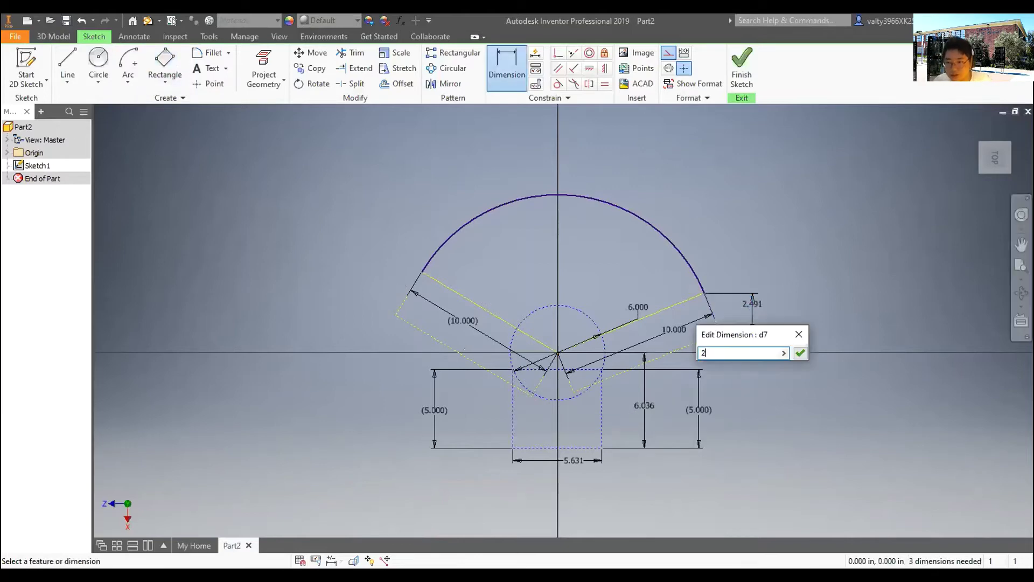
{"action": "key", "text": "Return"}
- Dimension the vertical height of the left slanted rectangle's outer edge and set it to 2 in
{"action": "left_click", "coordinate": [405, 309]}
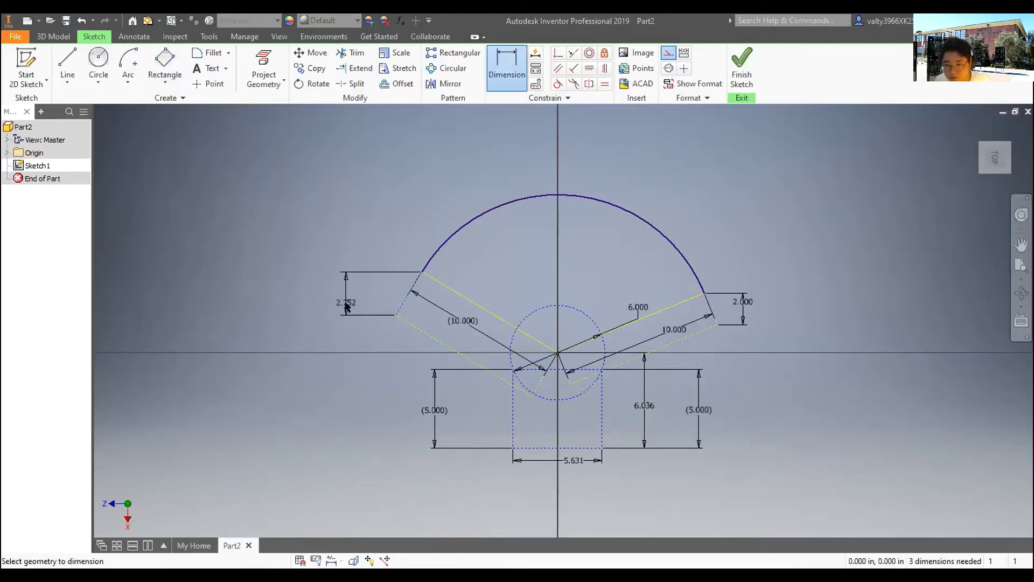
{"action": "left_click", "coordinate": [338, 300]}
{"action": "type", "text": "2"}
{"action": "key", "text": "Return"}
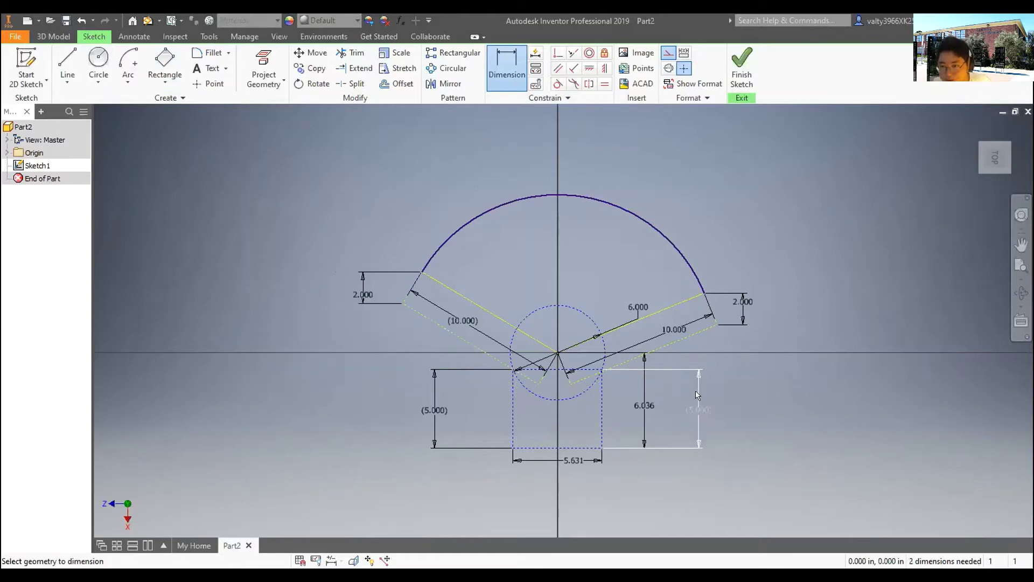
{"action": "right_click", "coordinate": [736, 175]}
{"action": "left_click", "coordinate": [700, 176]}
{"action": "right_click", "coordinate": [686, 191]}
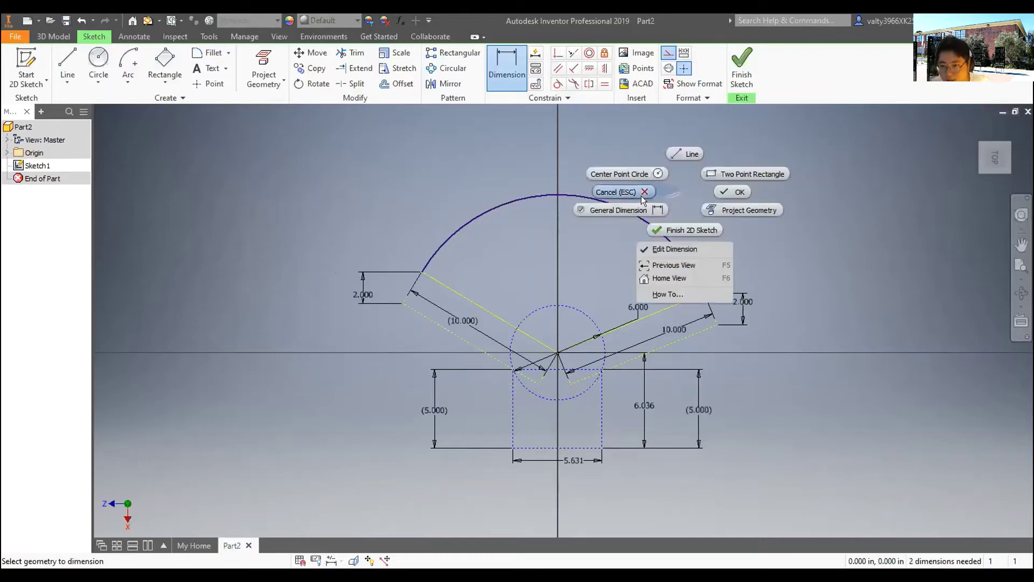
{"action": "left_click", "coordinate": [648, 196]}
- Move the arc's right endpoint slightly upward and dimension from the base rectangle's upper-right corner to the right slanted rectangle's lower outer corner
{"action": "mouse_move", "coordinate": [669, 240]}
{"action": "left_mouse_down"}
{"action": "mouse_move", "coordinate": [590, 209]}
{"action": "mouse_move", "coordinate": [652, 241]}
{"action": "mouse_move", "coordinate": [666, 235]}
{"action": "left_mouse_up"}
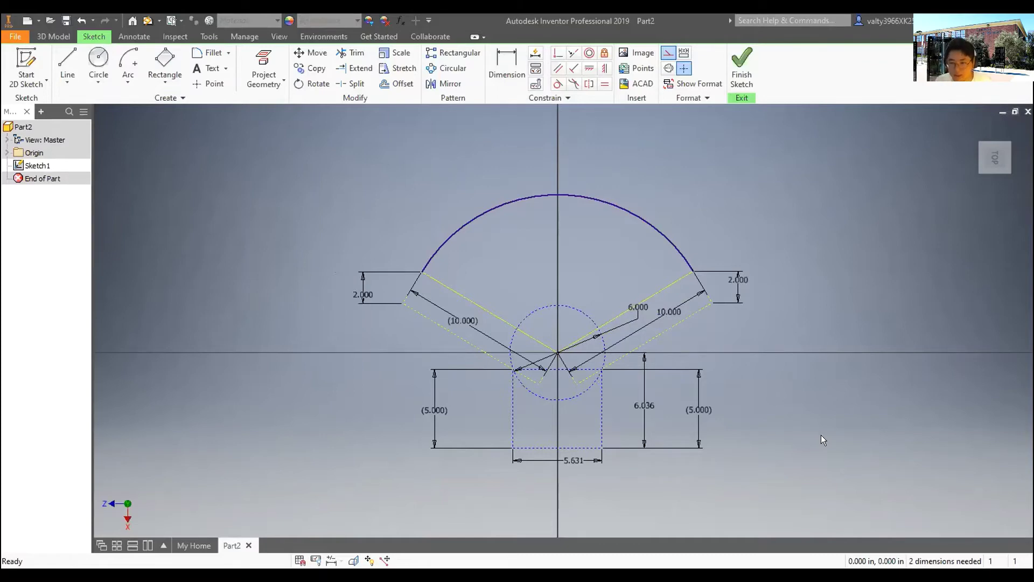
{"action": "left_click_drag", "start_coordinate": [689, 250], "coordinate": [919, 289]}
{"action": "left_click", "coordinate": [501, 53]}
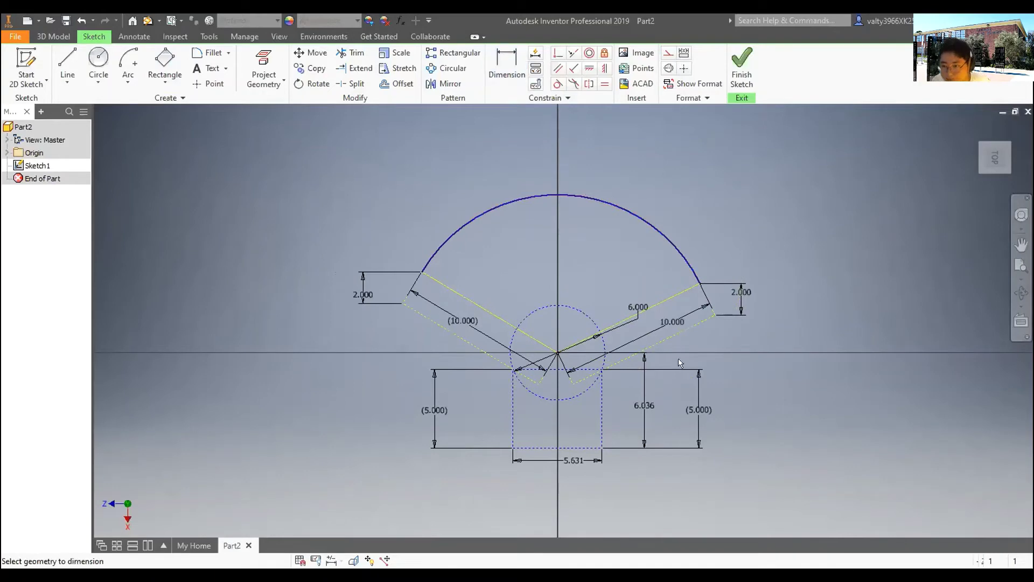
{"action": "left_click", "coordinate": [603, 370]}
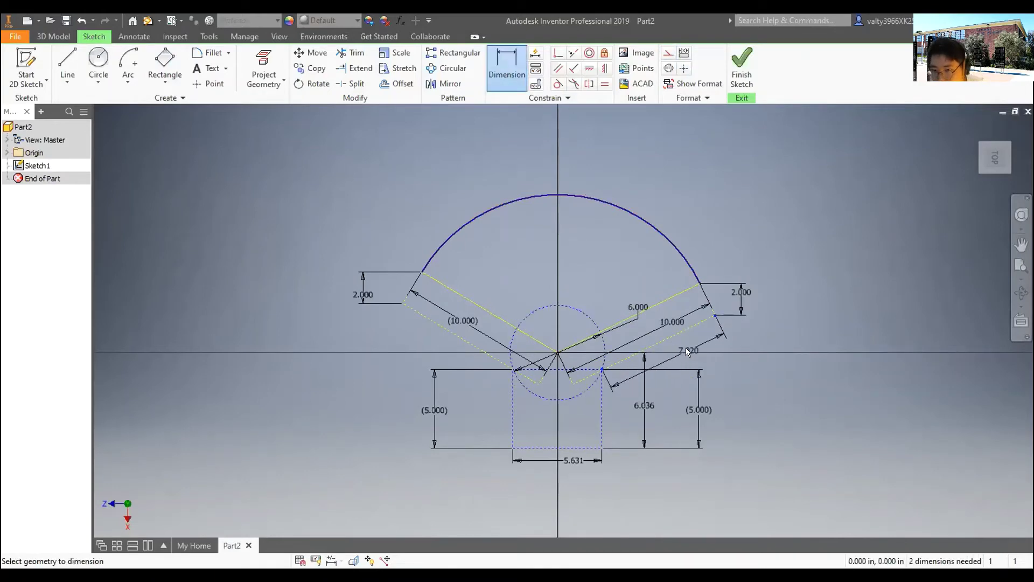
{"action": "left_click", "coordinate": [681, 345]}
{"action": "left_click", "coordinate": [731, 399]}
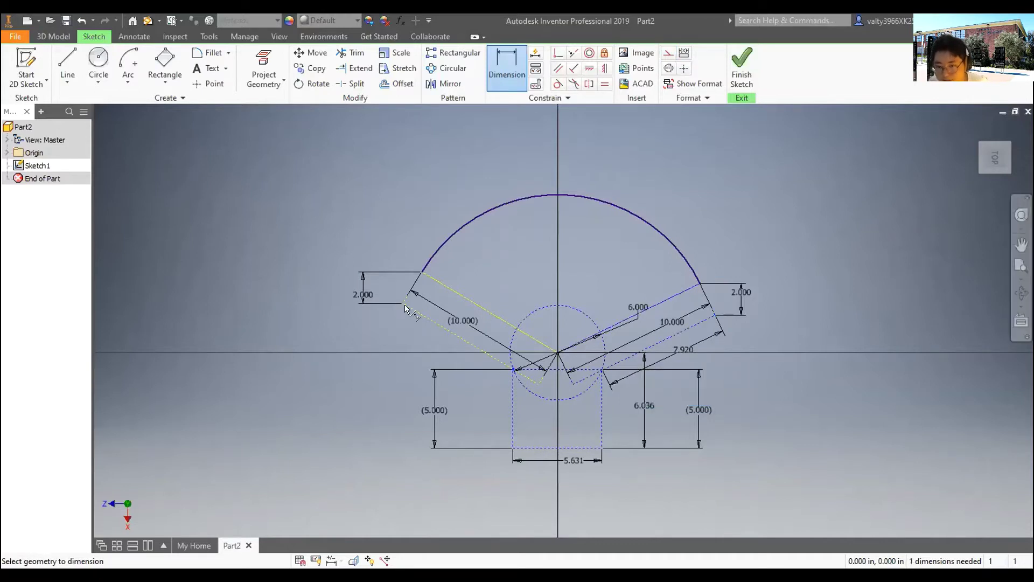
- Dimension the distance from the base rectangle's upper-left corner to the left slanted rectangle's lower outer corner
{"action": "left_click", "coordinate": [438, 344]}
{"action": "left_click", "coordinate": [470, 380]}
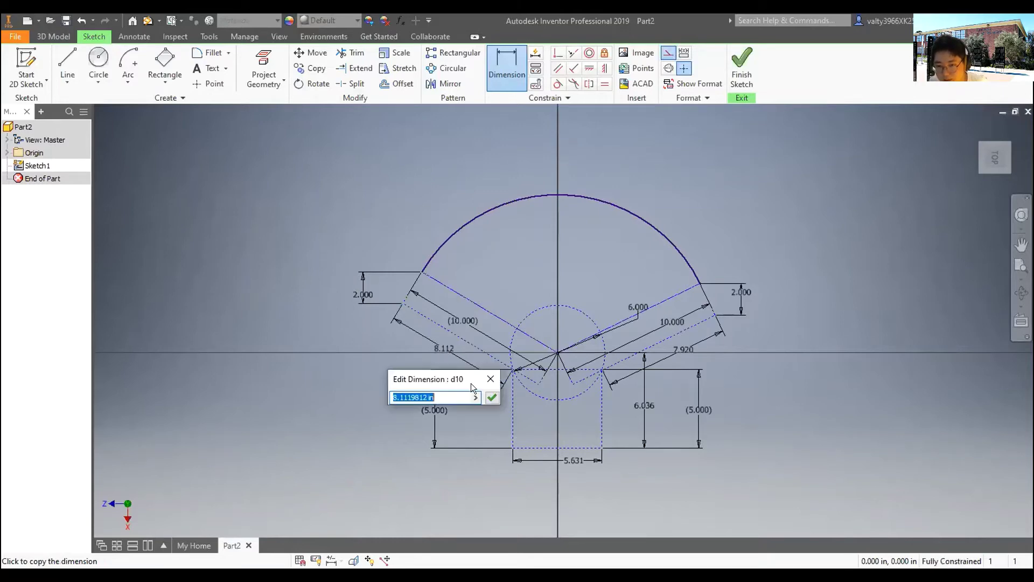
{"action": "left_click", "coordinate": [492, 397]}
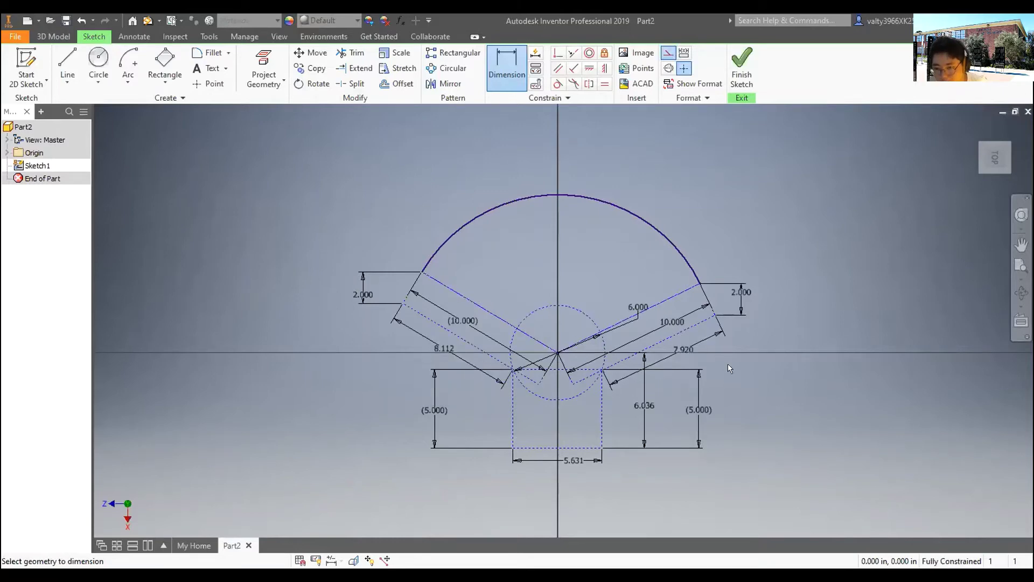
{"action": "right_click", "coordinate": [922, 236]}
{"action": "left_click", "coordinate": [864, 236]}
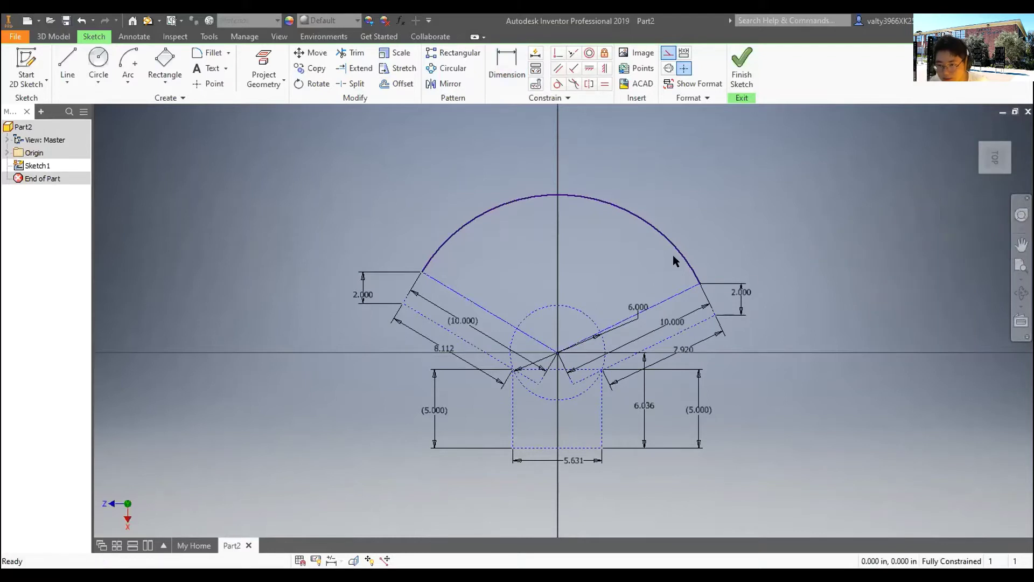
- Try to move the arc to check whether the sketch profile is constrained
{"action": "left_click_drag", "start_coordinate": [684, 259], "coordinate": [531, 192]}
{"action": "left_click_drag", "start_coordinate": [668, 236], "coordinate": [557, 198]}
{"action": "left_click", "coordinate": [730, 240]}
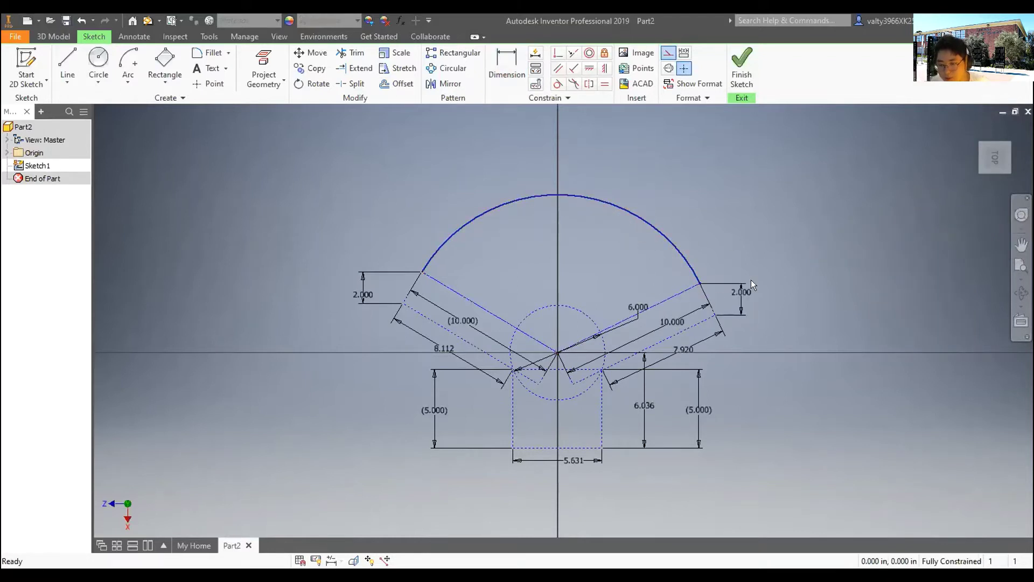
{"action": "left_click", "coordinate": [438, 348]}
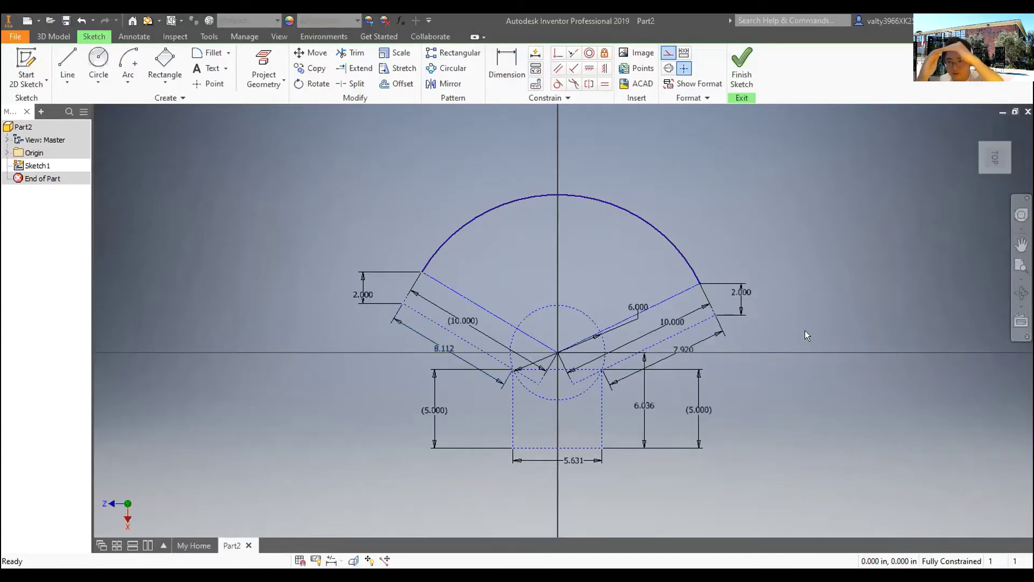
{"action": "left_click", "coordinate": [440, 347]}
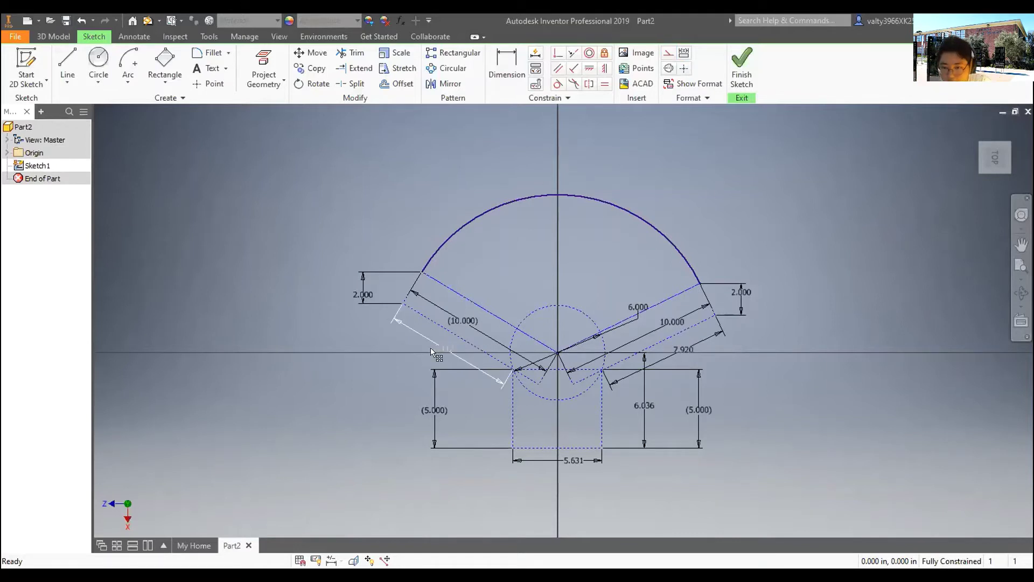
{"action": "double_click", "coordinate": [440, 348]}
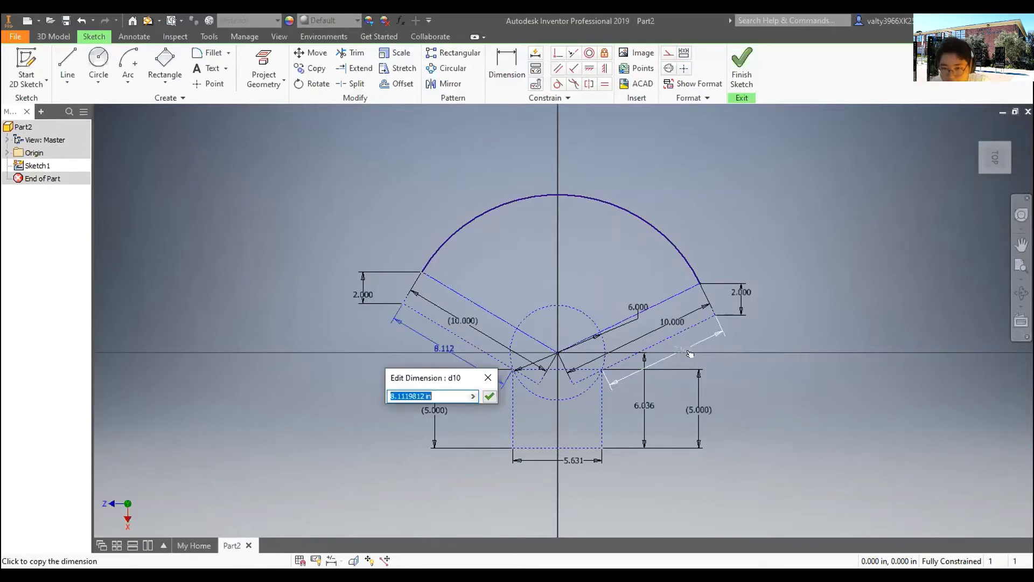
{"action": "left_click", "coordinate": [485, 377]}
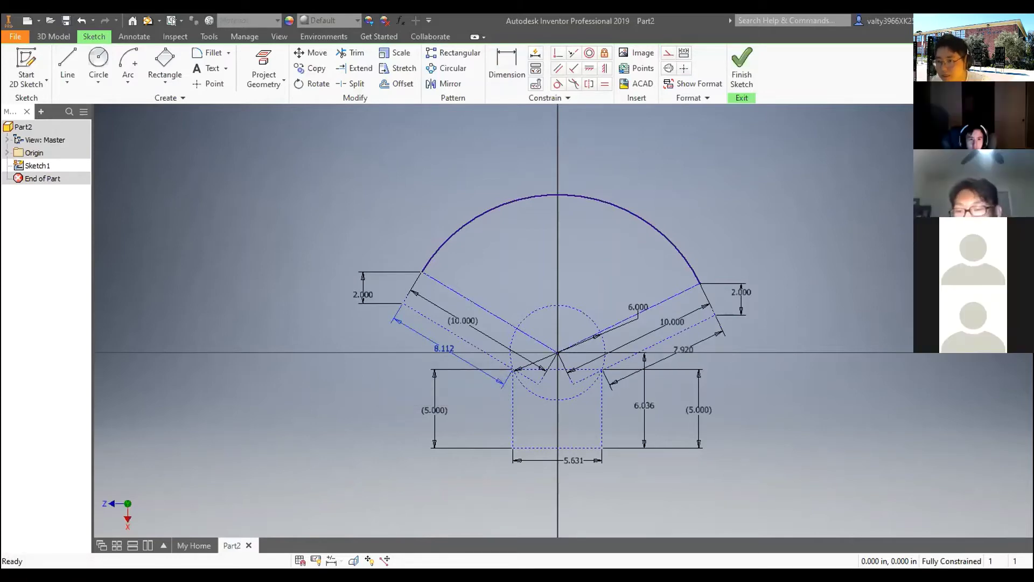
{"action": "key", "text": "F2"}
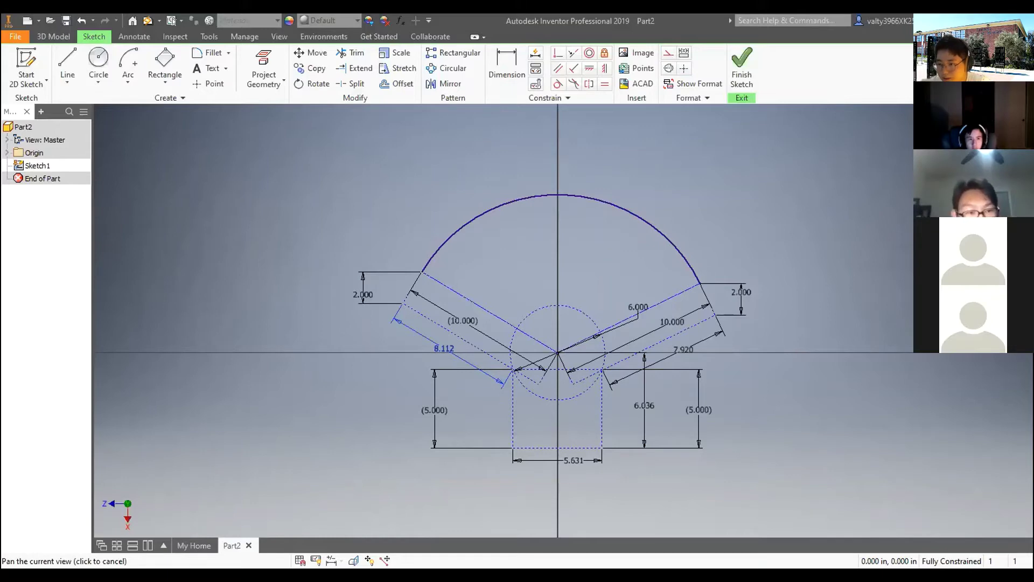
- Set the left slanted rectangle's lower-edge dimension equal to the matching right-hand dimension by referencing d9
{"action": "key", "text": "Escape"}
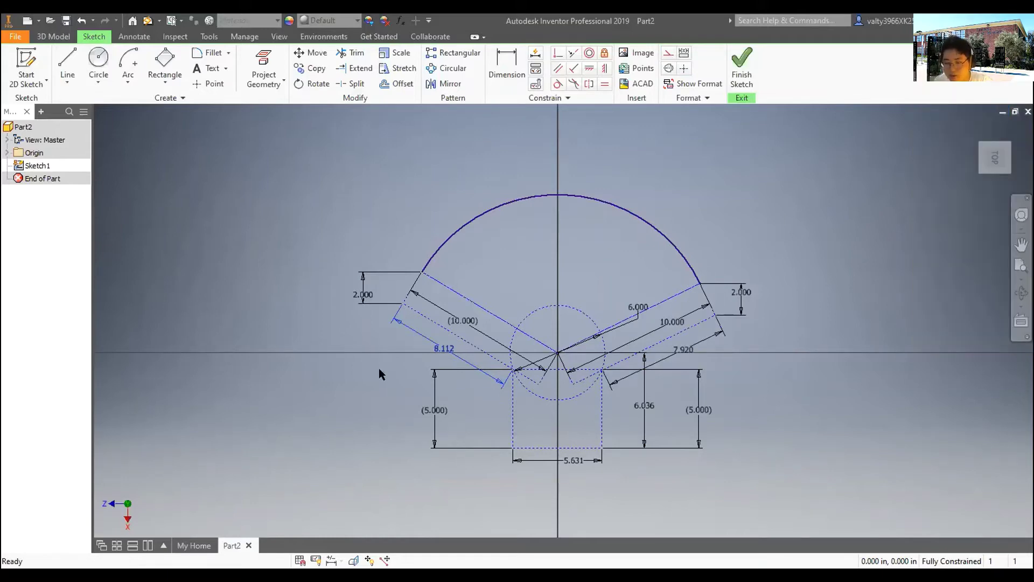
{"action": "double_click", "coordinate": [446, 351]}
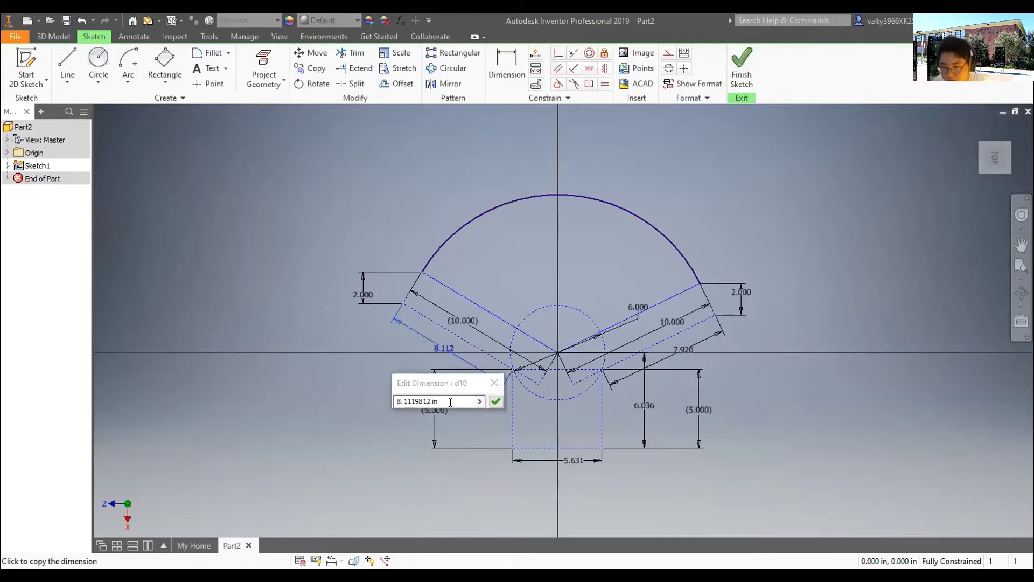
{"action": "left_click", "coordinate": [493, 379]}
{"action": "double_click", "coordinate": [436, 343]}
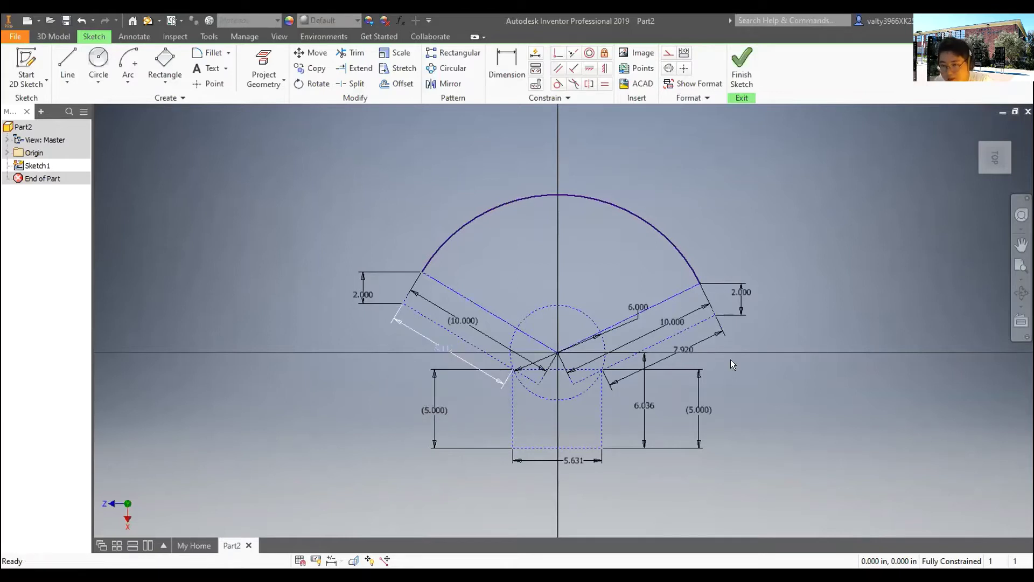
{"action": "left_click", "coordinate": [690, 350]}
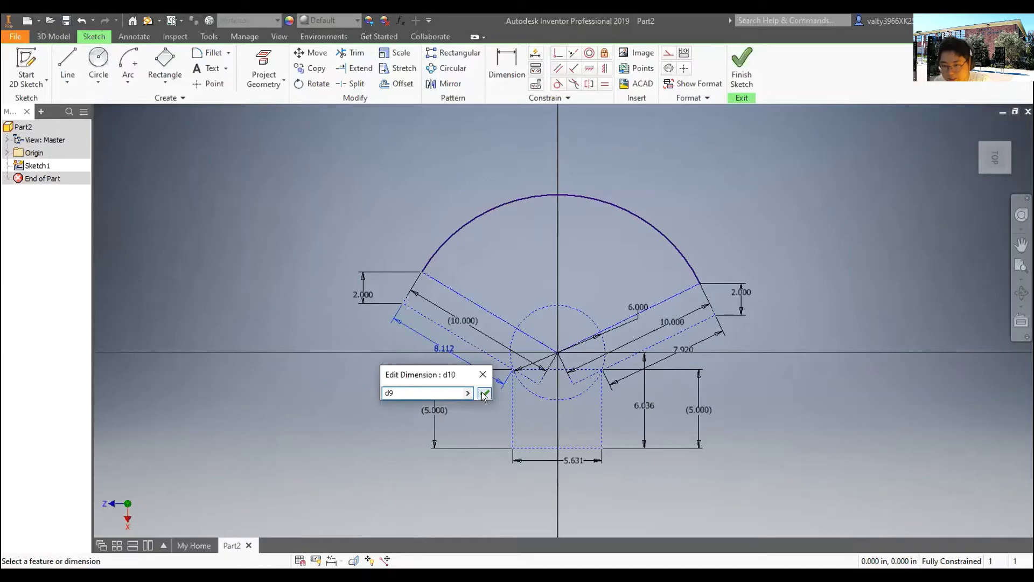
{"action": "left_click", "coordinate": [483, 395]}
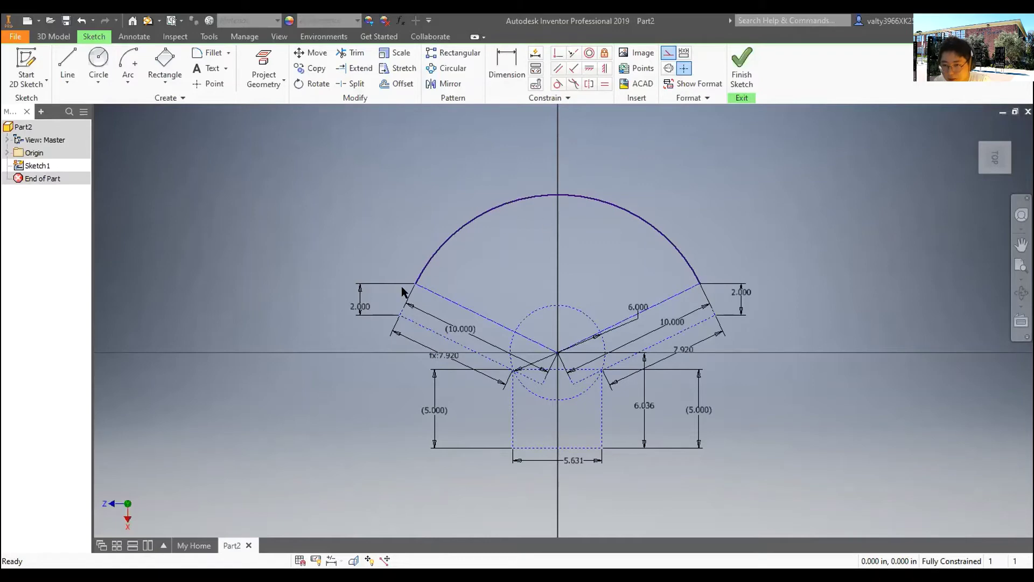
- Trace both slanted rectangles' outer ends with solid lines, then the left one's lower edge to the base rectangle's upper-left corner
{"action": "scroll", "coordinate": [702, 396], "scroll_direction": "up", "scroll_amount": 3}
{"action": "scroll", "coordinate": [688, 396], "scroll_direction": "down", "scroll_amount": 5}
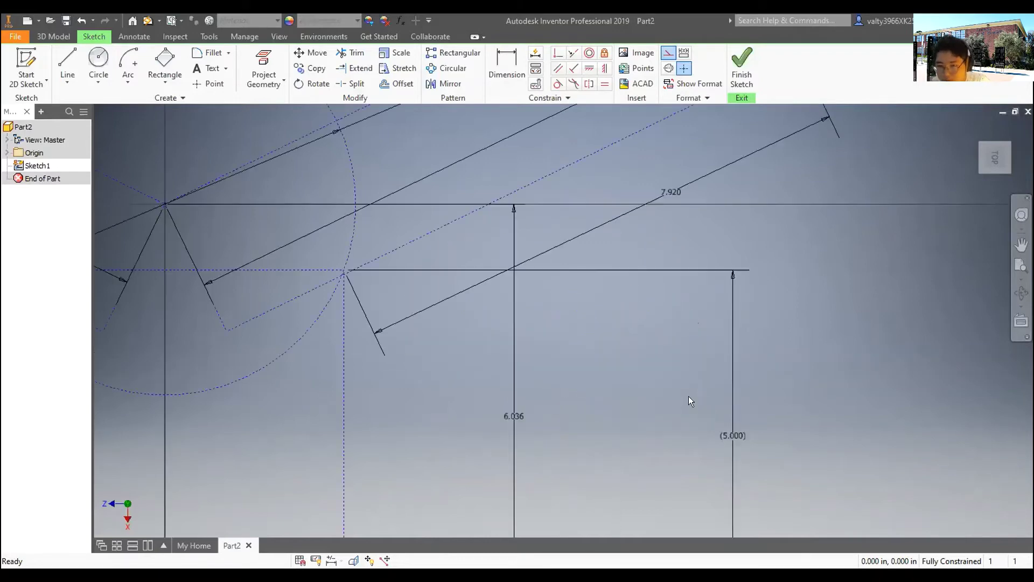
{"action": "scroll", "coordinate": [688, 396], "scroll_direction": "up", "scroll_amount": 3}
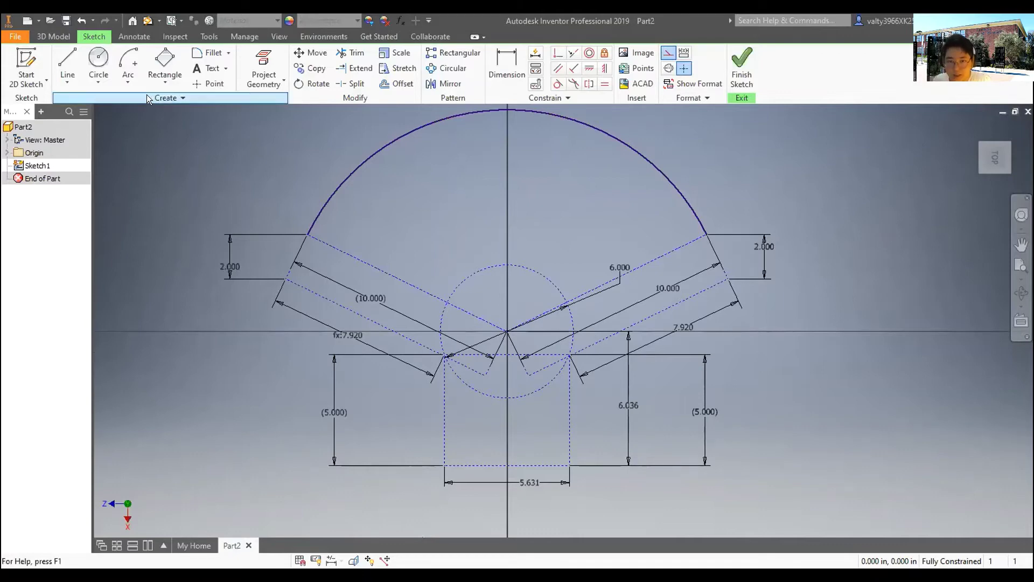
{"action": "key", "text": "l"}
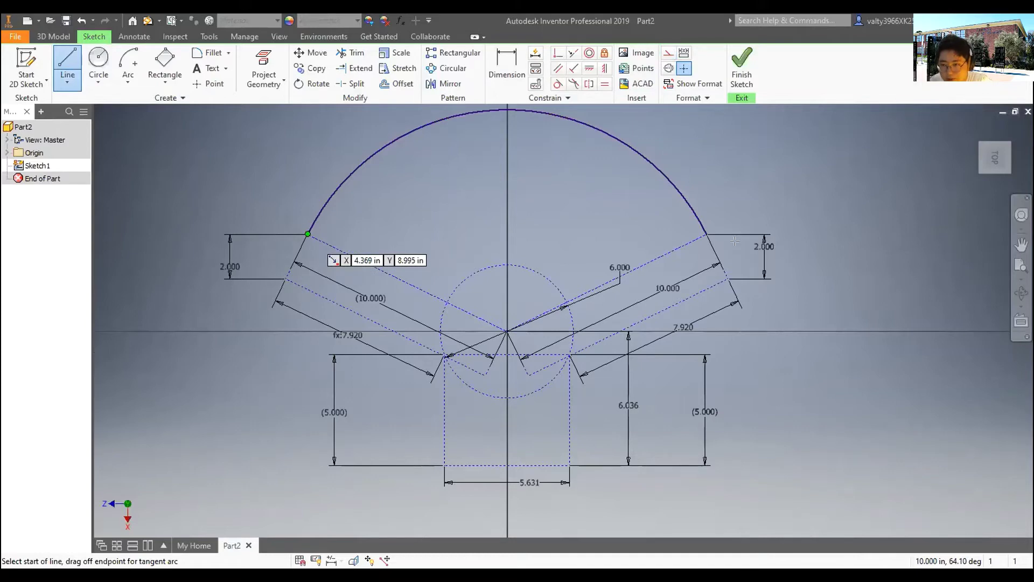
{"action": "left_click", "coordinate": [728, 277]}
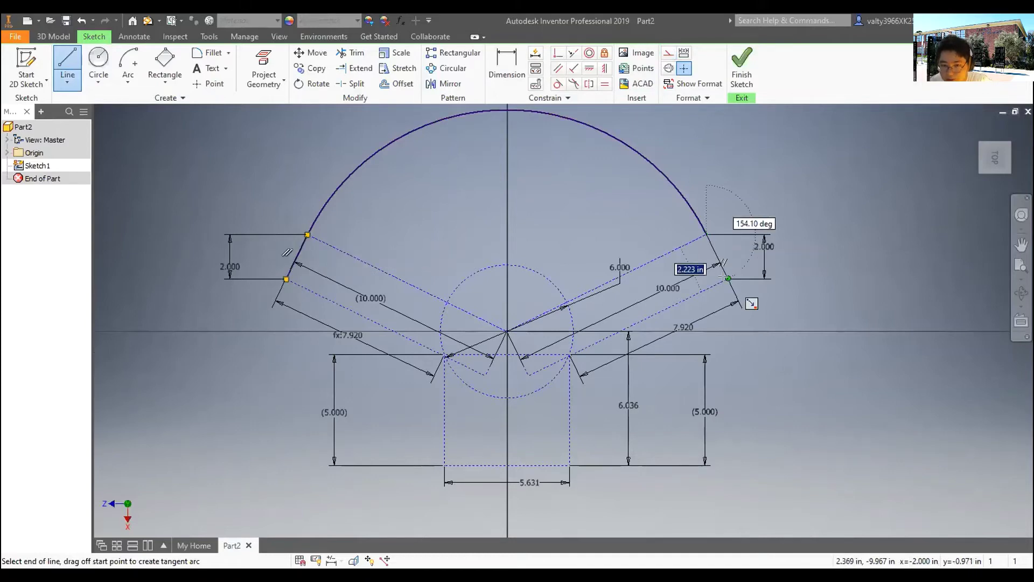
{"action": "double_click", "coordinate": [728, 278]}
{"action": "left_click", "coordinate": [286, 279]}
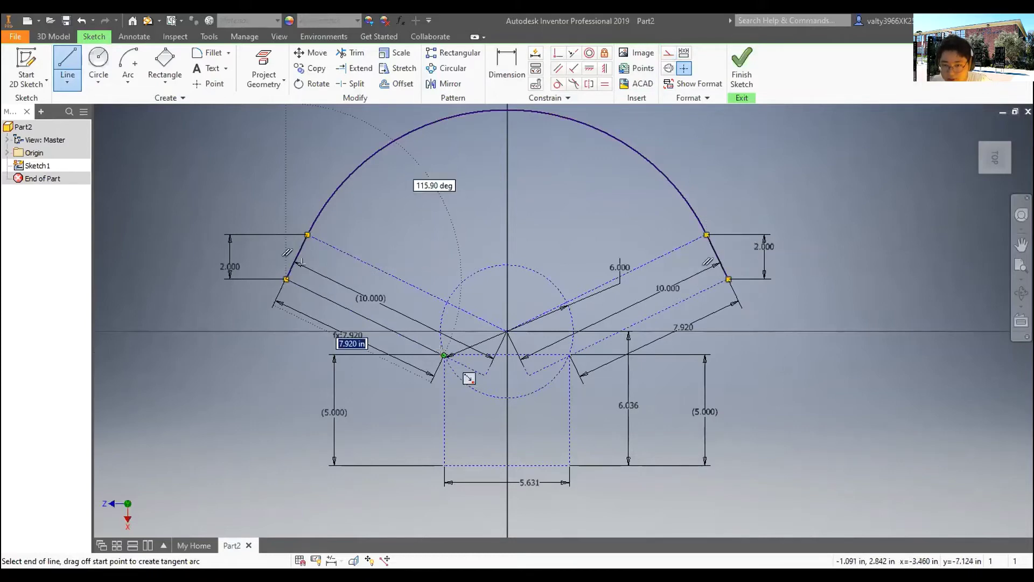
{"action": "key", "text": "Return"}
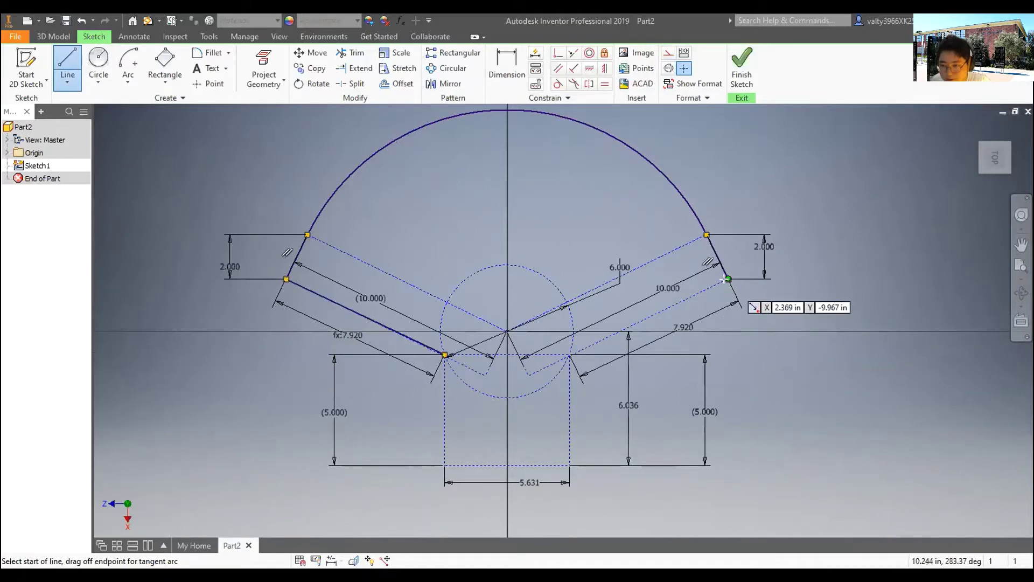
- Trace the right slanted rectangle's lower edge to the base rectangle, plus the base rectangle's two sides and bottom edge, with solid lines
{"action": "left_click", "coordinate": [729, 278]}
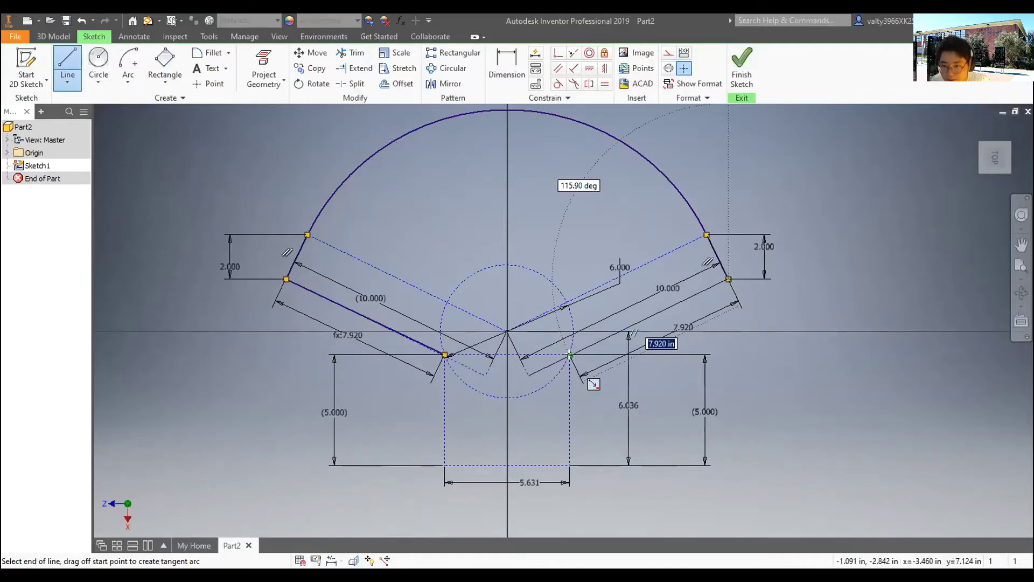
{"action": "key", "text": "Return"}
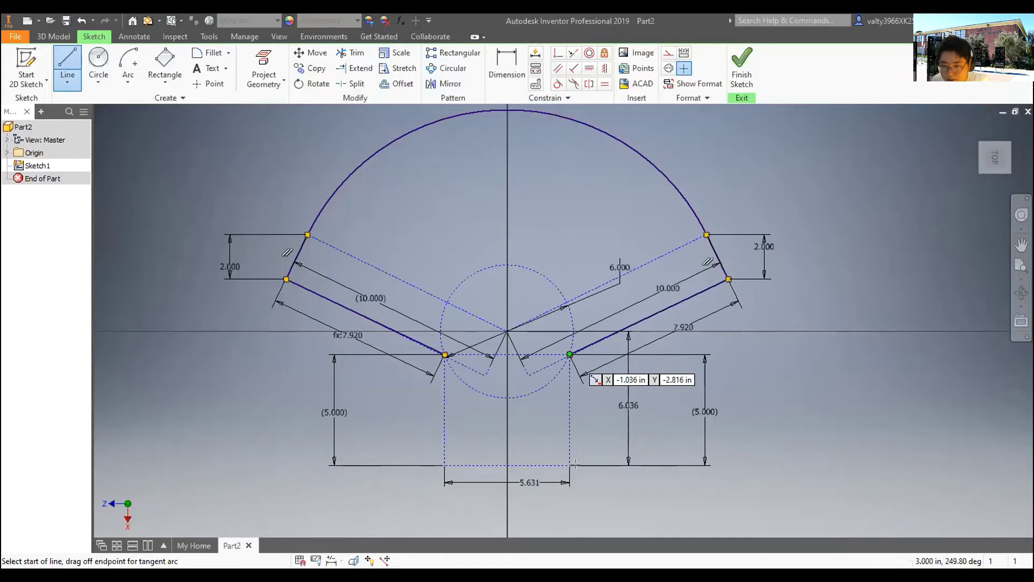
{"action": "key", "text": "Return"}
{"action": "key", "text": "Return"}
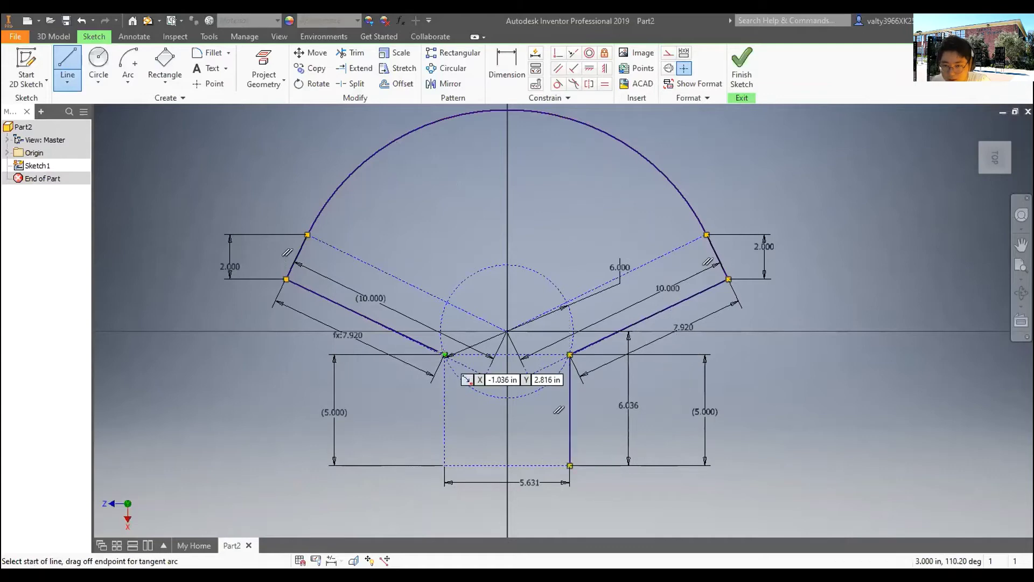
{"action": "left_click", "coordinate": [444, 355]}
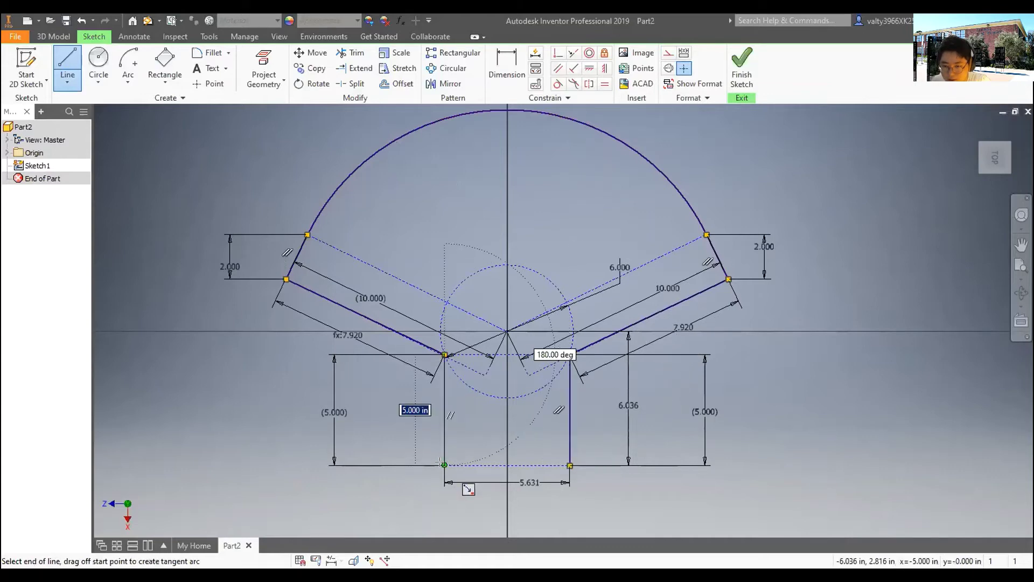
{"action": "key", "text": "Return"}
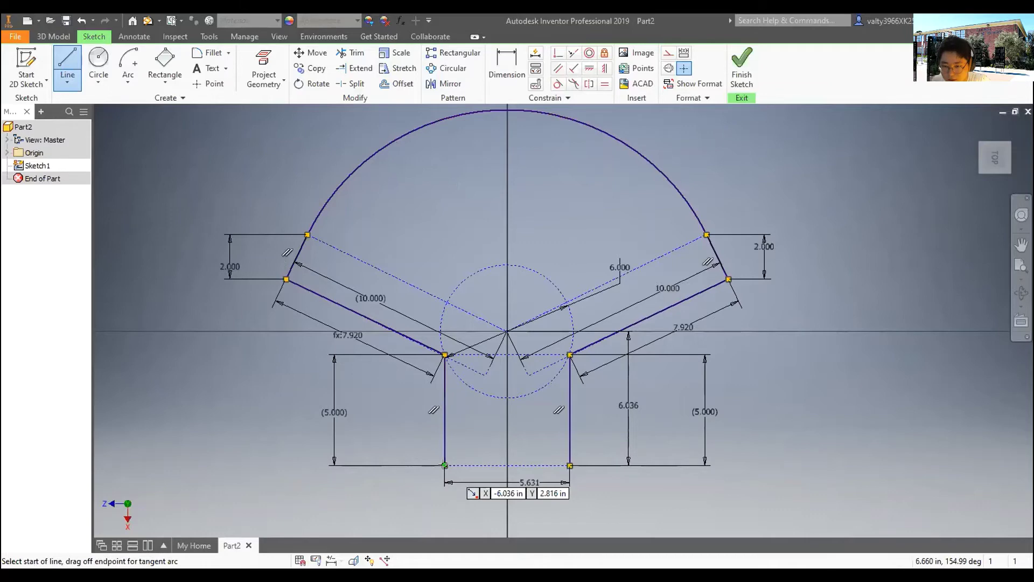
{"action": "left_click", "coordinate": [570, 465]}
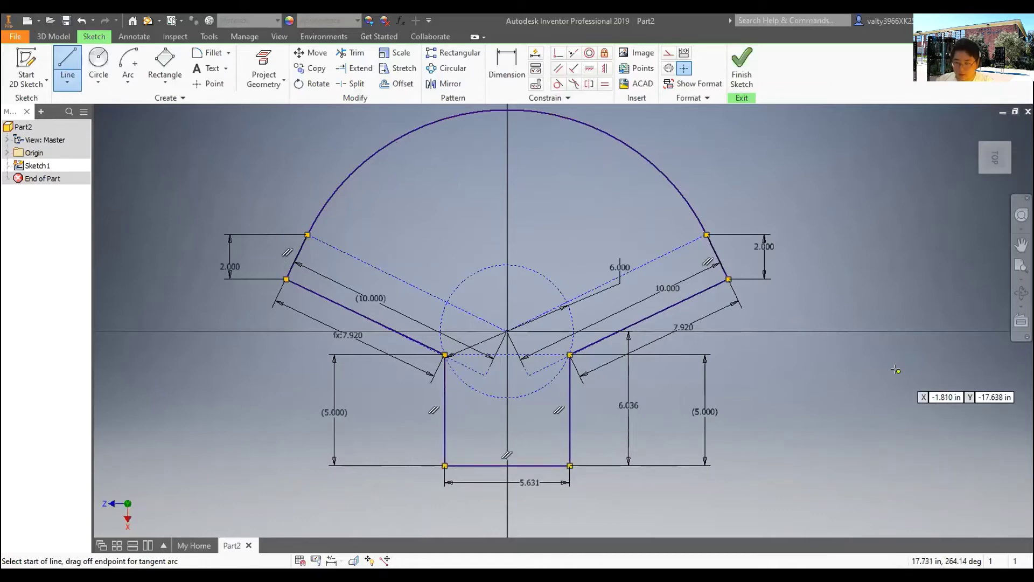
{"action": "key", "text": "Escape"}
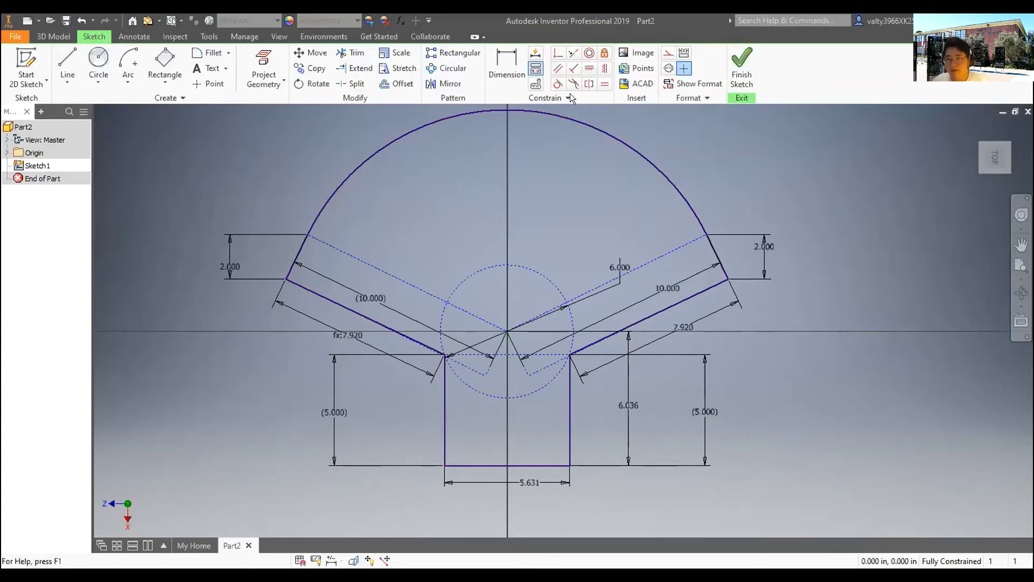
- Finish the sketch, extrude the closed profile 0.25 in, and view the plate from the top
{"action": "left_click", "coordinate": [741, 66]}
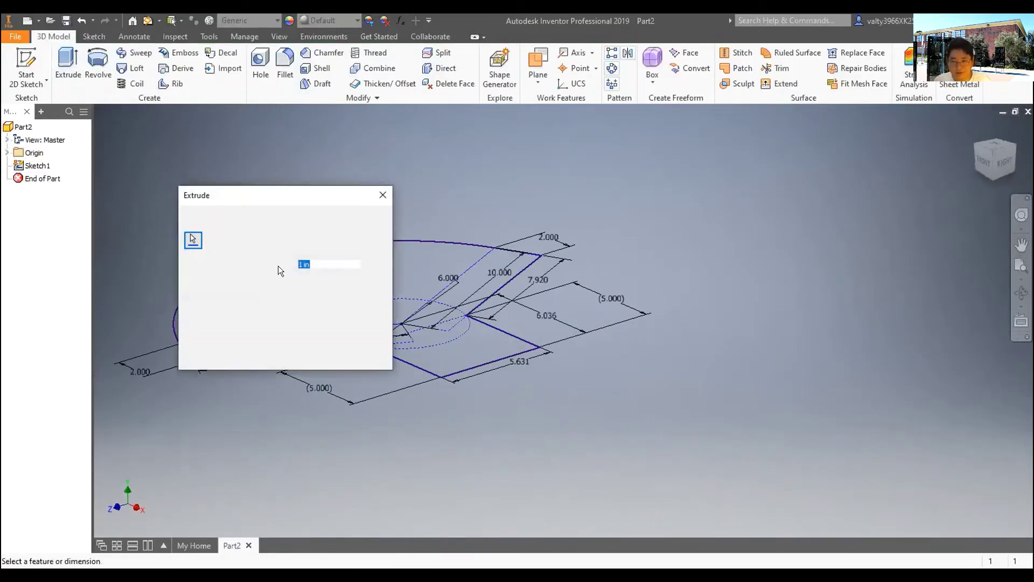
{"action": "type", "text": "0.25"}
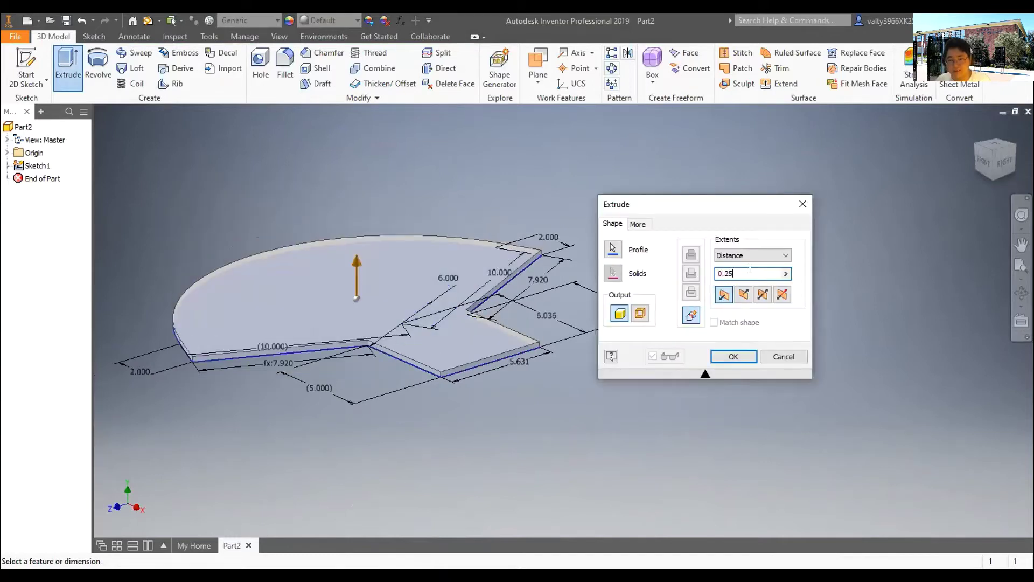
{"action": "left_click", "coordinate": [733, 356]}
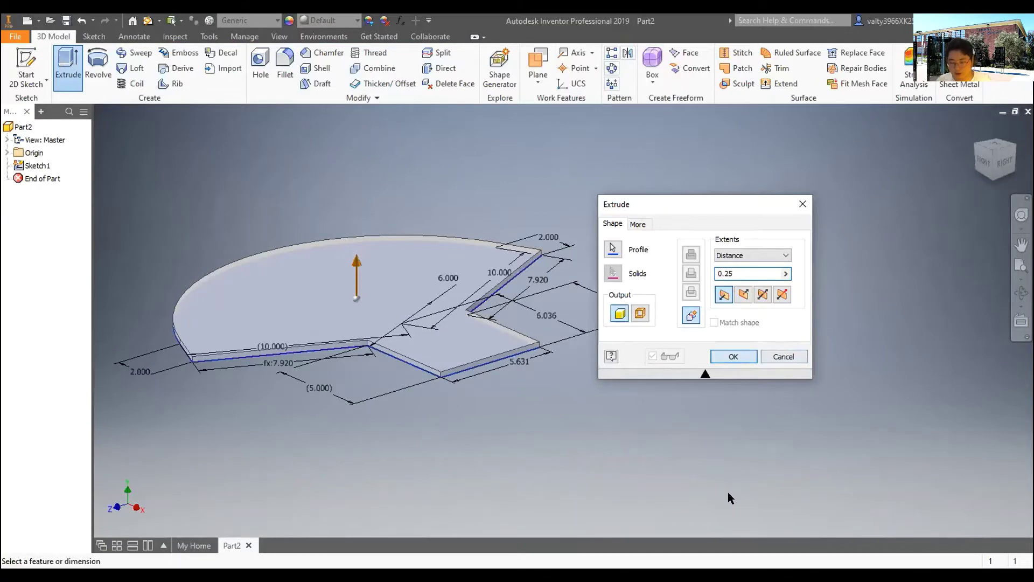
{"action": "middle_click_drag", "start_coordinate": [595, 257], "coordinate": [745, 303]}
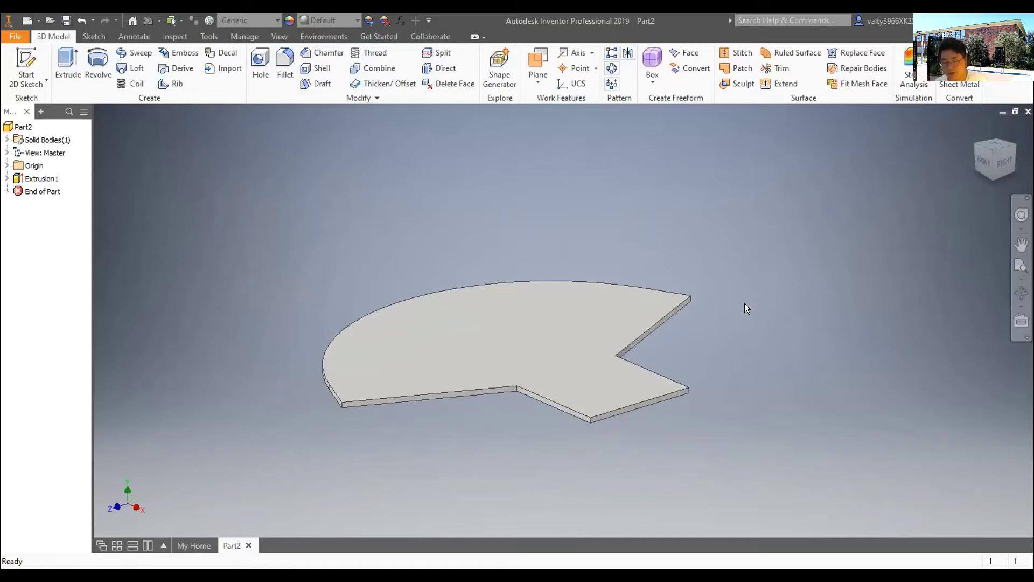
{"action": "middle_click_drag", "start_coordinate": [744, 303], "coordinate": [787, 377], "text": "shift"}
{"action": "left_click", "coordinate": [994, 161]}
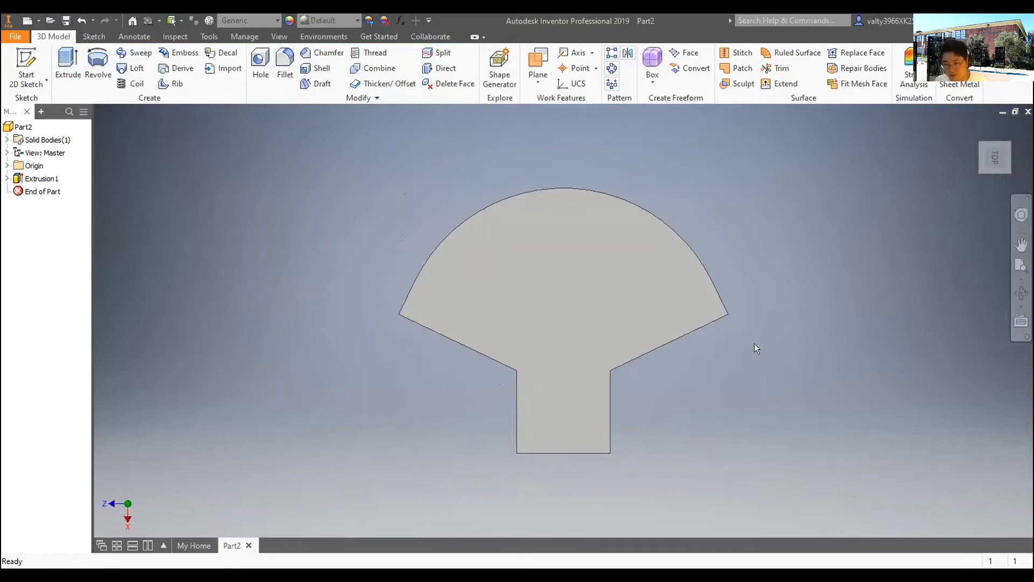
{"action": "scroll", "coordinate": [754, 344], "scroll_direction": "down", "scroll_amount": 5}
{"action": "scroll", "coordinate": [687, 361], "scroll_direction": "up", "scroll_amount": 2}
{"action": "scroll", "coordinate": [829, 321], "scroll_direction": "up", "scroll_amount": 3}
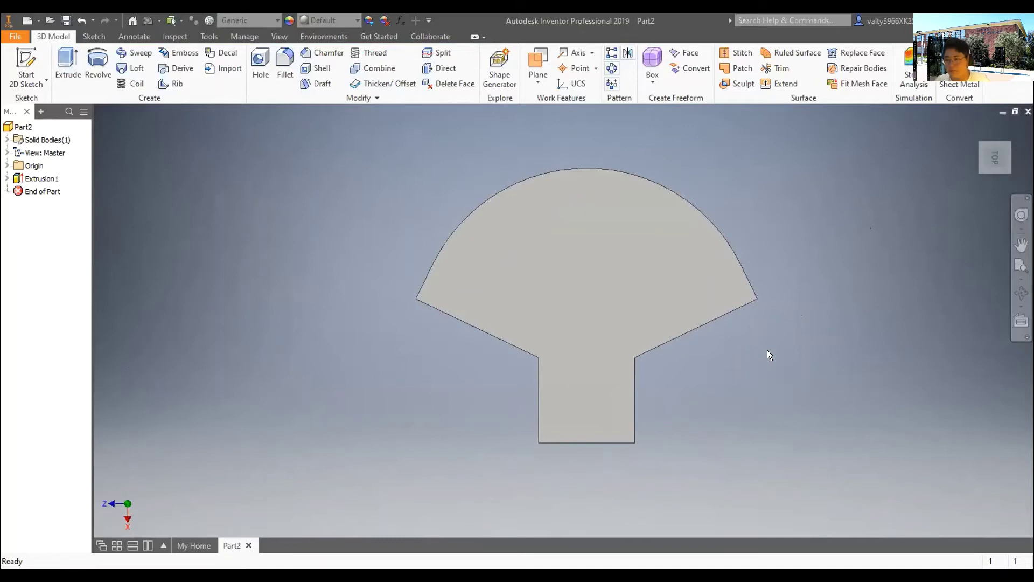
- Undo the plate's extrusion
{"action": "key", "text": "ctrl+z"}
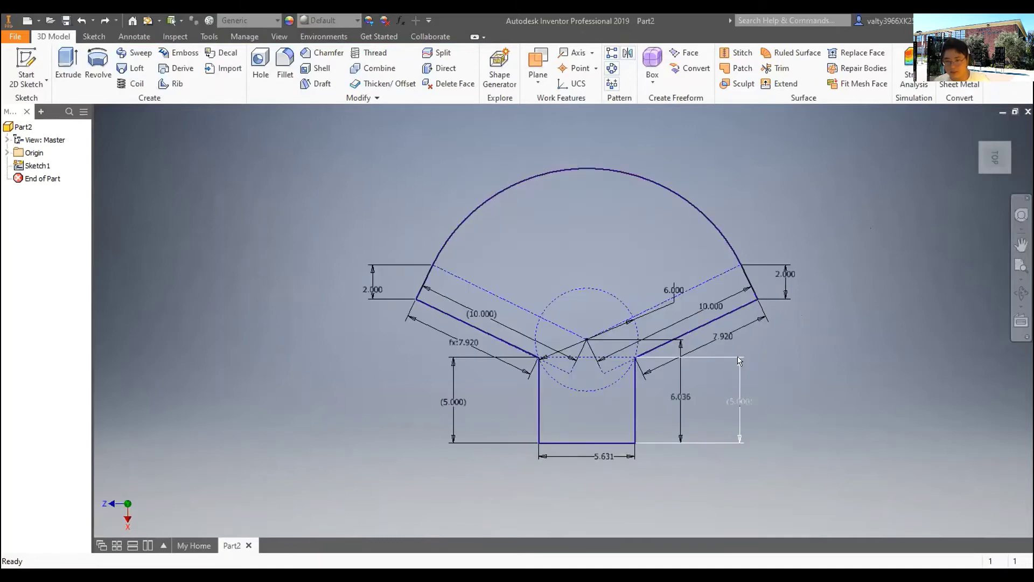
{"action": "scroll", "coordinate": [738, 355], "scroll_direction": "up", "scroll_amount": 3}
{"action": "scroll", "coordinate": [738, 355], "scroll_direction": "down", "scroll_amount": 4}
{"action": "scroll", "coordinate": [738, 356], "scroll_direction": "up", "scroll_amount": 1}
{"action": "mouse_move", "coordinate": [738, 355]}
{"action": "middle_mouse_down"}
{"action": "mouse_move", "coordinate": [810, 364]}
{"action": "mouse_move", "coordinate": [752, 360]}
{"action": "middle_mouse_up"}
{"action": "scroll", "coordinate": [753, 360], "scroll_direction": "up", "scroll_amount": 3}
{"action": "scroll", "coordinate": [754, 361], "scroll_direction": "down", "scroll_amount": 2}
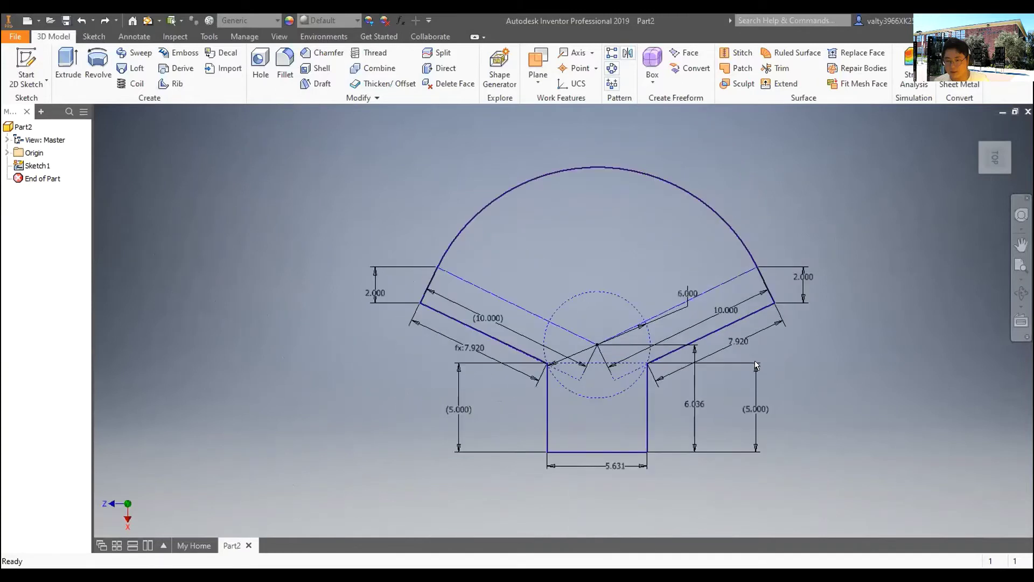
{"action": "scroll", "coordinate": [754, 360], "scroll_direction": "up", "scroll_amount": 3}
{"action": "scroll", "coordinate": [755, 360], "scroll_direction": "down", "scroll_amount": 2}
{"action": "mouse_move", "coordinate": [754, 361]}
{"action": "middle_mouse_down"}
{"action": "mouse_move", "coordinate": [819, 346]}
{"action": "mouse_move", "coordinate": [805, 366]}
{"action": "middle_mouse_up"}
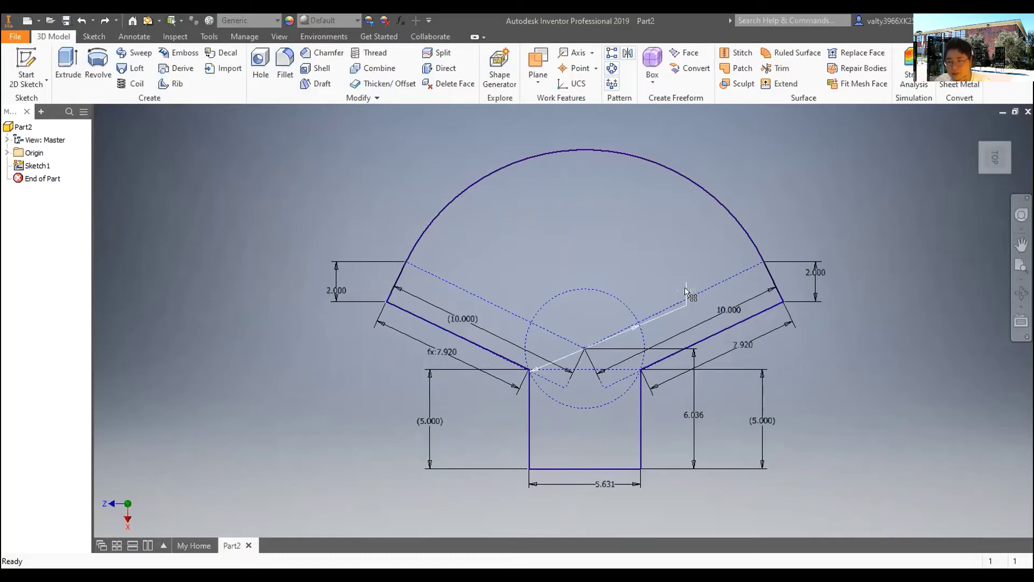
- Reposition the construction circle's diameter dimension directly above the circle
{"action": "left_click_drag", "start_coordinate": [686, 294], "coordinate": [586, 279]}
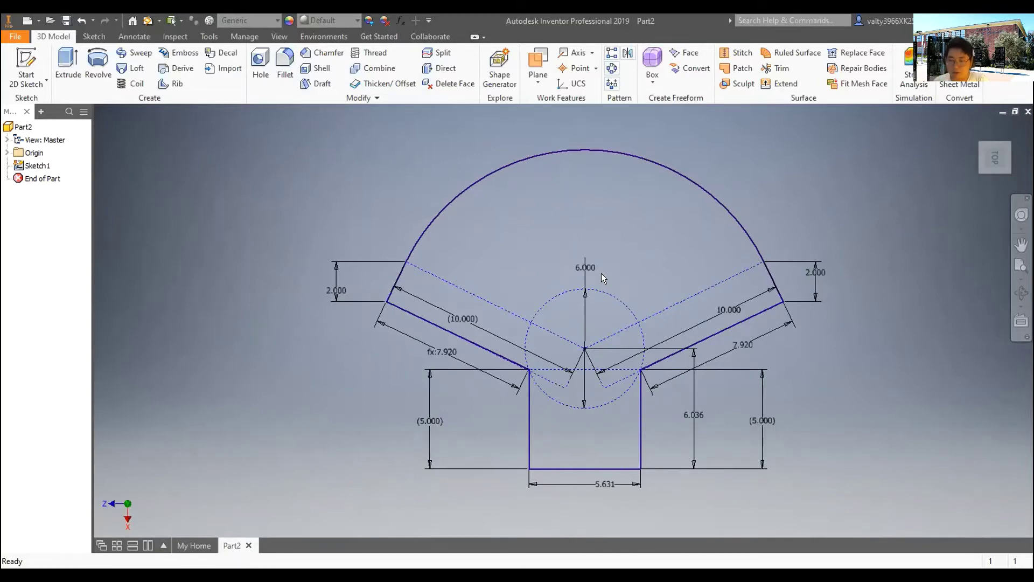
{"action": "scroll", "coordinate": [601, 273], "scroll_direction": "up", "scroll_amount": 3}
{"action": "scroll", "coordinate": [596, 345], "scroll_direction": "down", "scroll_amount": 4}
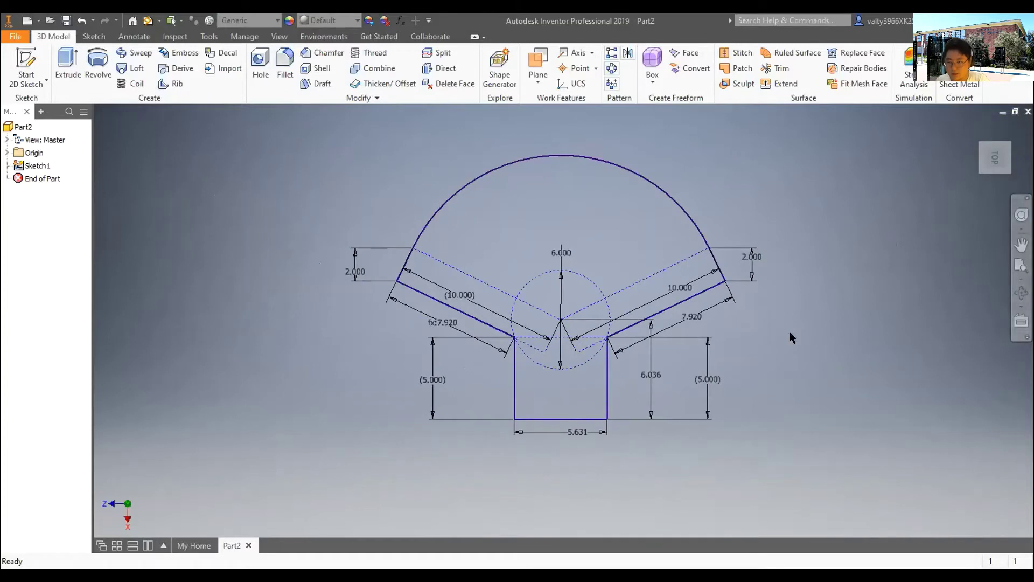
{"action": "scroll", "coordinate": [789, 331], "scroll_direction": "down", "scroll_amount": 2}
{"action": "scroll", "coordinate": [789, 331], "scroll_direction": "up", "scroll_amount": 3}
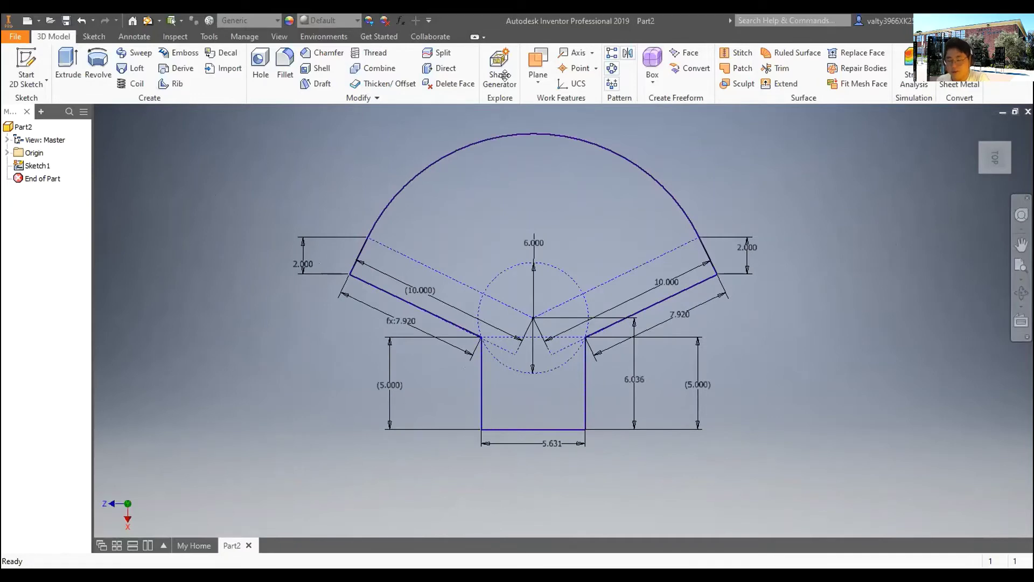
{"action": "scroll", "coordinate": [926, 328], "scroll_direction": "down", "scroll_amount": 2}
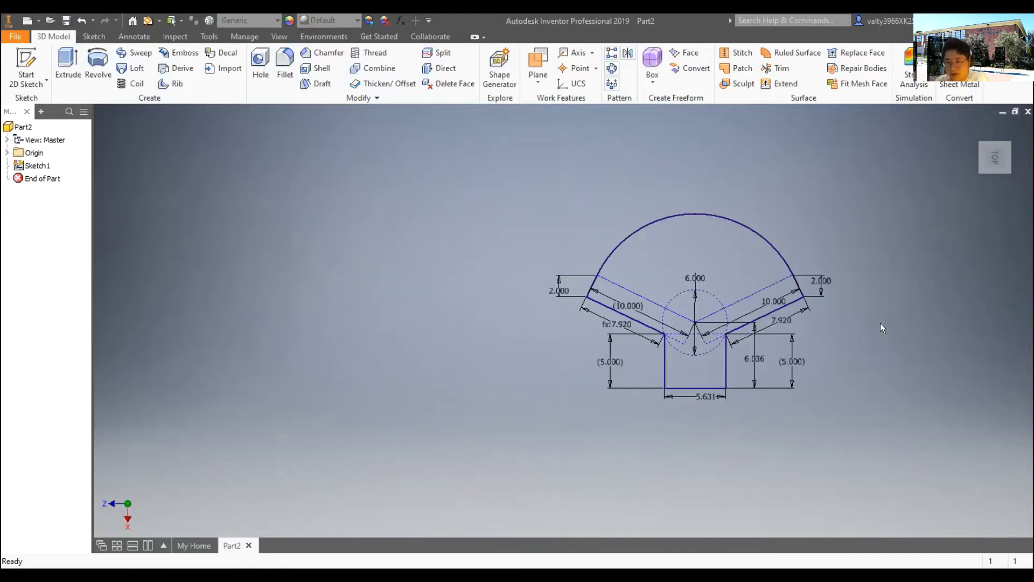
{"action": "scroll", "coordinate": [864, 325], "scroll_direction": "up", "scroll_amount": 4}
{"action": "scroll", "coordinate": [816, 336], "scroll_direction": "down", "scroll_amount": 2}
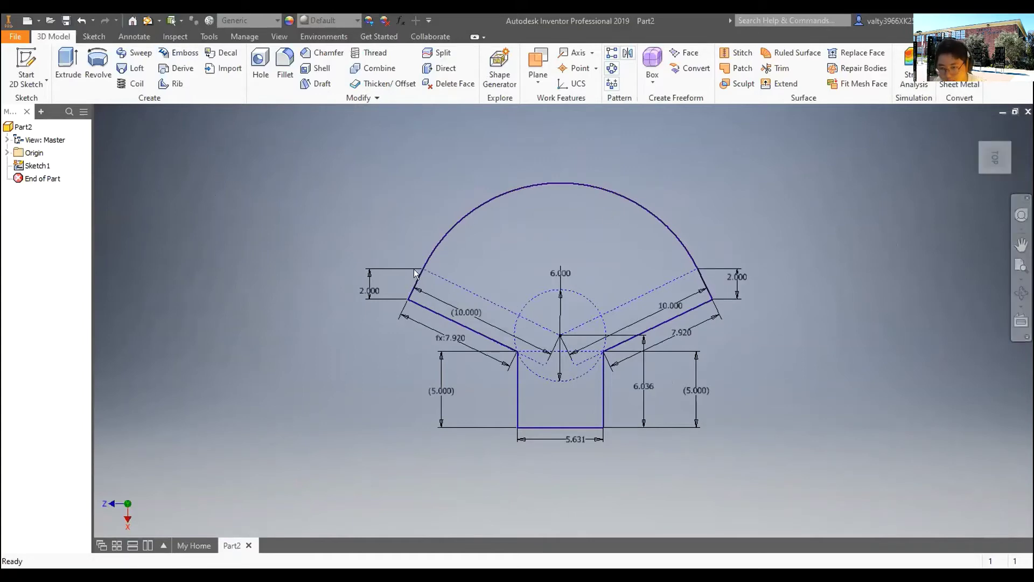
- Undo the diameter dimension's repositioning, the traced outline lines and the link between the two lower-edge dimensions
{"action": "key", "text": "ctrl+z"}
{"action": "key", "text": "ctrl+z"}
{"action": "key", "text": "ctrl+z"}
{"action": "key", "text": "ctrl+z"}
{"action": "key", "text": "ctrl+z"}
{"action": "key", "text": "ctrl+z"}
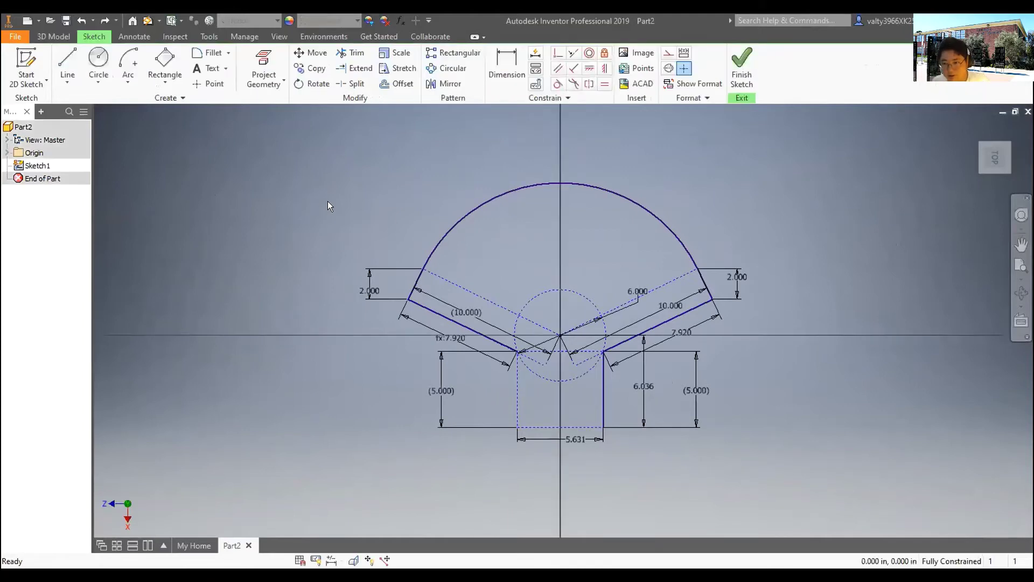
{"action": "key", "text": "ctrl+z"}
{"action": "key", "text": "ctrl+z"}
{"action": "key", "text": "ctrl+z"}
{"action": "key", "text": "ctrl+z"}
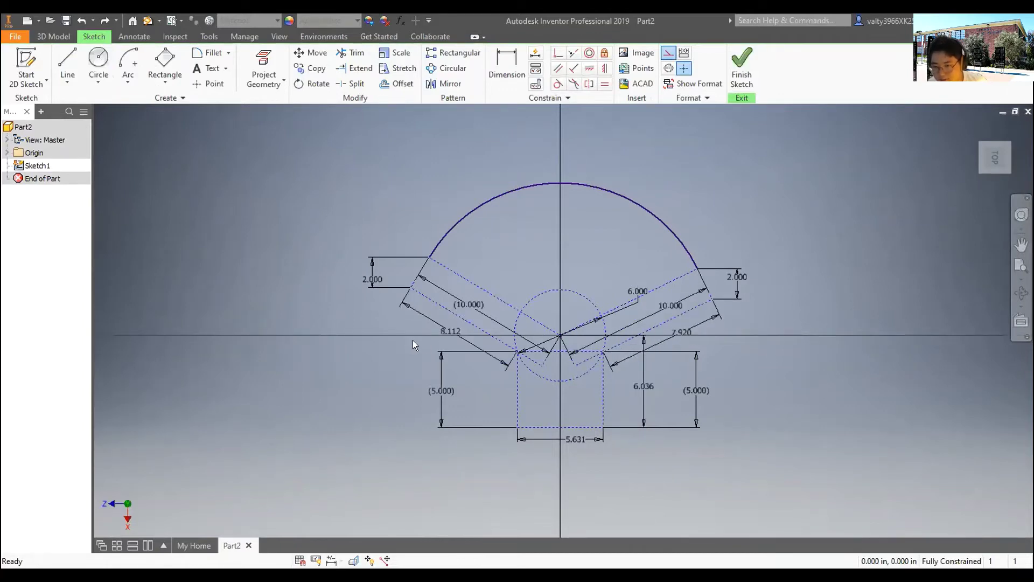
- Undo both lower-edge dimensions, the arc's right endpoint move and the 2 in height set for the left slanted rectangle
{"action": "key", "text": "ctrl+z"}
{"action": "key", "text": "ctrl+z"}
{"action": "key", "text": "ctrl+z"}
{"action": "key", "text": "ctrl+z"}
{"action": "key", "text": "ctrl+z"}
{"action": "key", "text": "ctrl+z"}
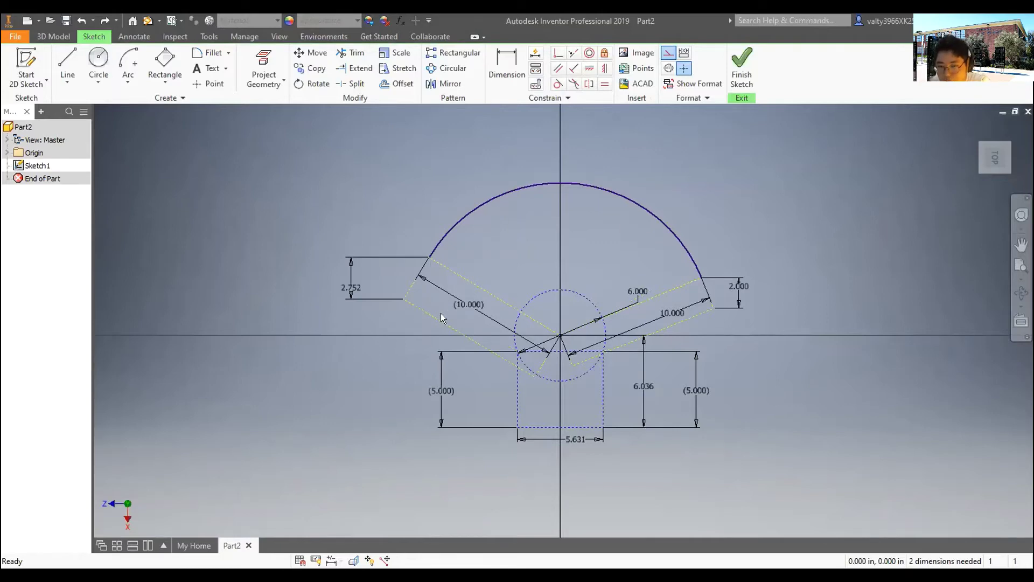
- Undo both arm height dimensions and the two slanted rectangles below the arc
{"action": "key", "text": "ctrl+z"}
{"action": "key", "text": "ctrl+z"}
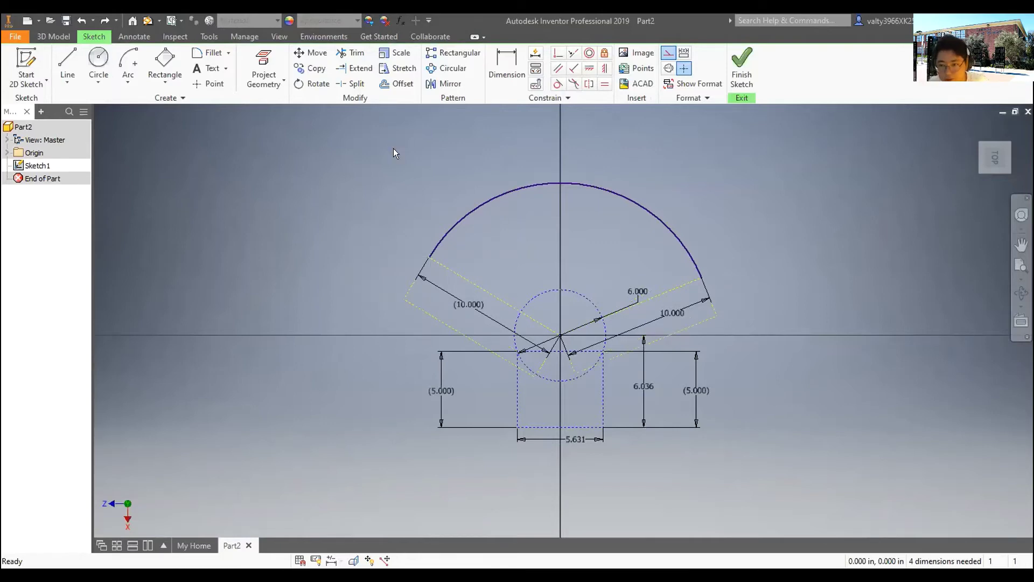
- Draw two slanted three-point construction rectangles, each with a 10 in side from the circle's centre to one arc endpoint
{"action": "left_click", "coordinate": [165, 62]}
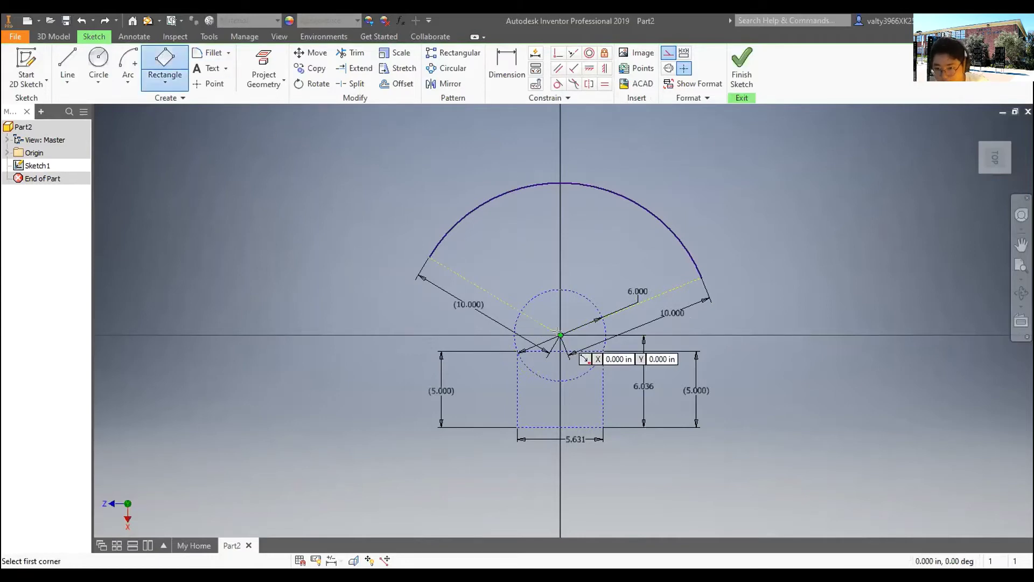
{"action": "key", "text": "Return"}
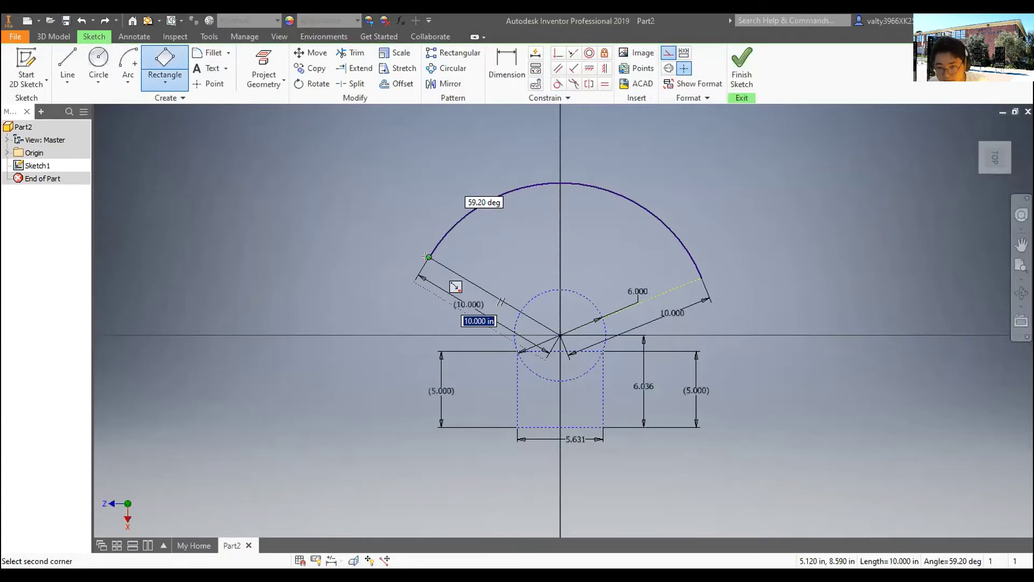
{"action": "left_click", "coordinate": [429, 256]}
{"action": "left_click", "coordinate": [235, 245]}
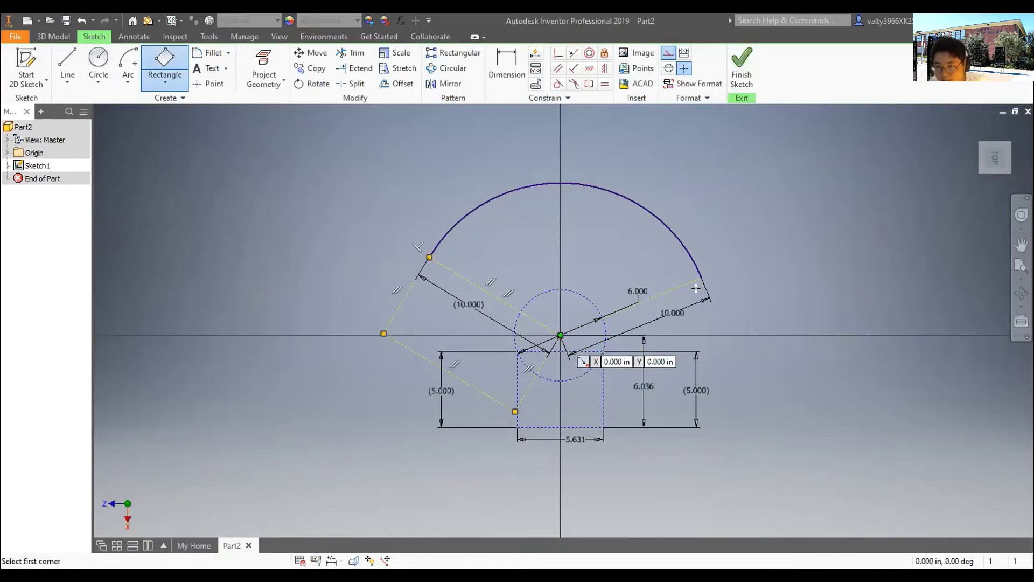
{"action": "key", "text": "Return"}
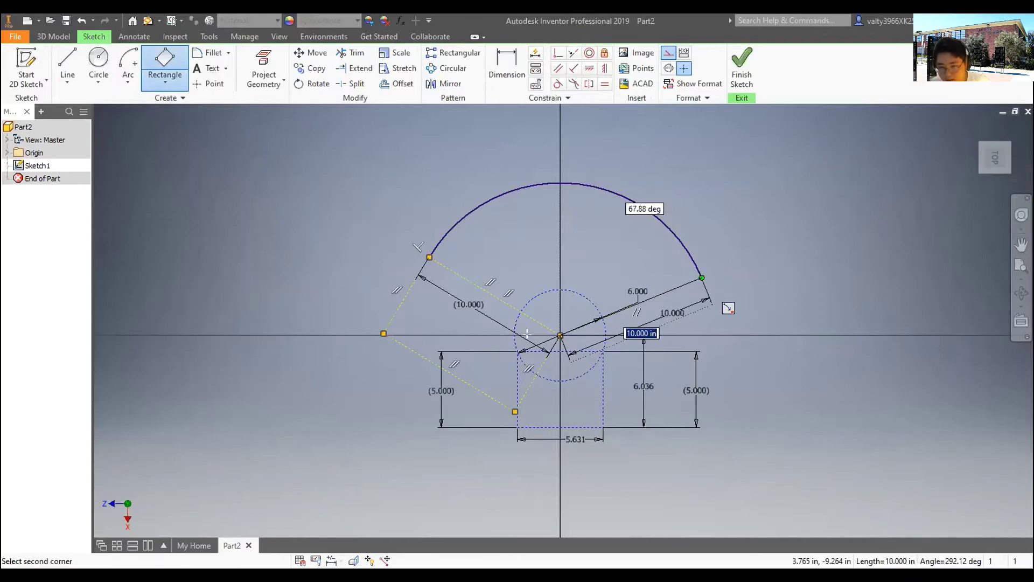
{"action": "key", "text": "Return"}
{"action": "left_click", "coordinate": [738, 368]}
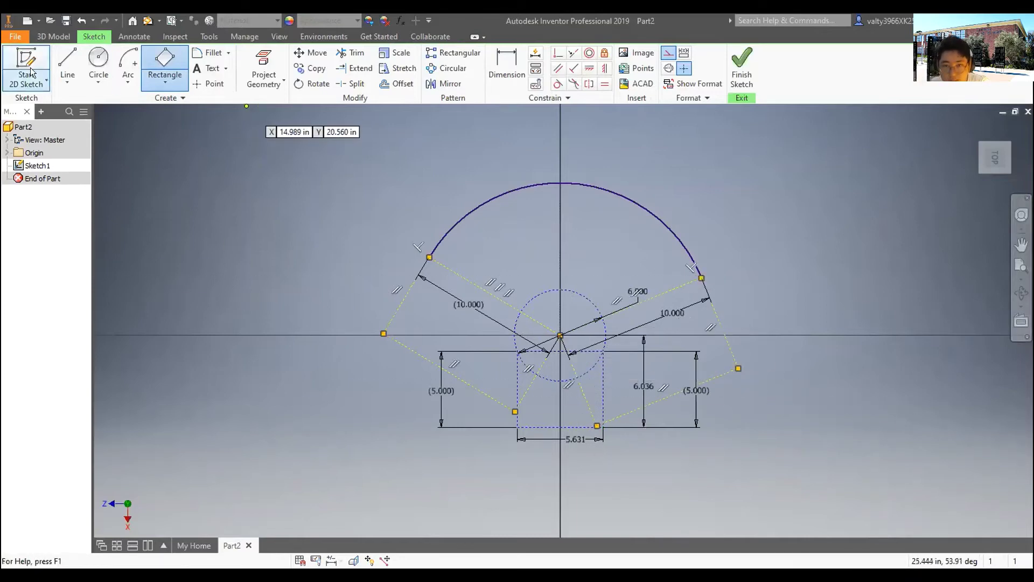
- Dimension the vertical height of the outer end of both slanted rectangles as 2 in
{"action": "left_click", "coordinate": [502, 46]}
{"action": "left_click", "coordinate": [402, 302]}
{"action": "left_click", "coordinate": [292, 279]}
{"action": "type", "text": "1"}
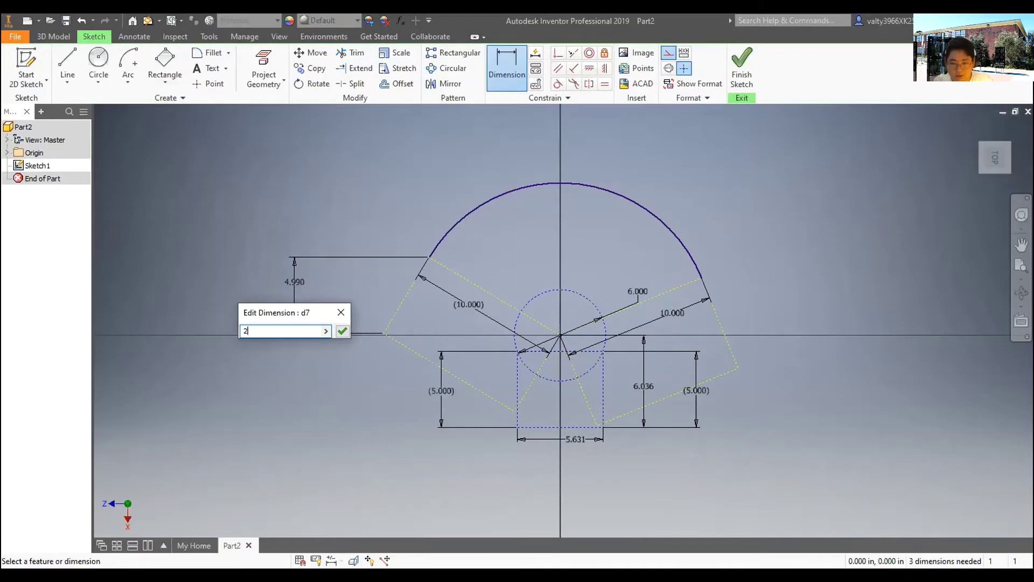
{"action": "key", "text": "Return"}
{"action": "left_click", "coordinate": [721, 328]}
{"action": "left_click", "coordinate": [743, 296]}
{"action": "type", "text": "2"}
{"action": "key", "text": "Return"}
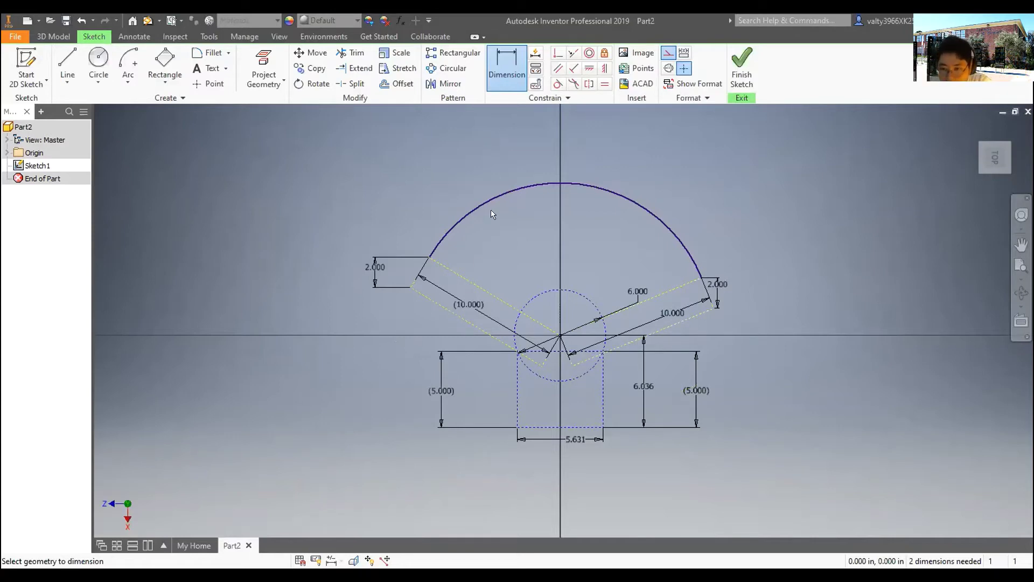
- Try to dimension the horizontal distance from the circle's centre to the right slanted rectangle's lower outer corner
{"action": "scroll", "coordinate": [523, 354], "scroll_direction": "up", "scroll_amount": 3}
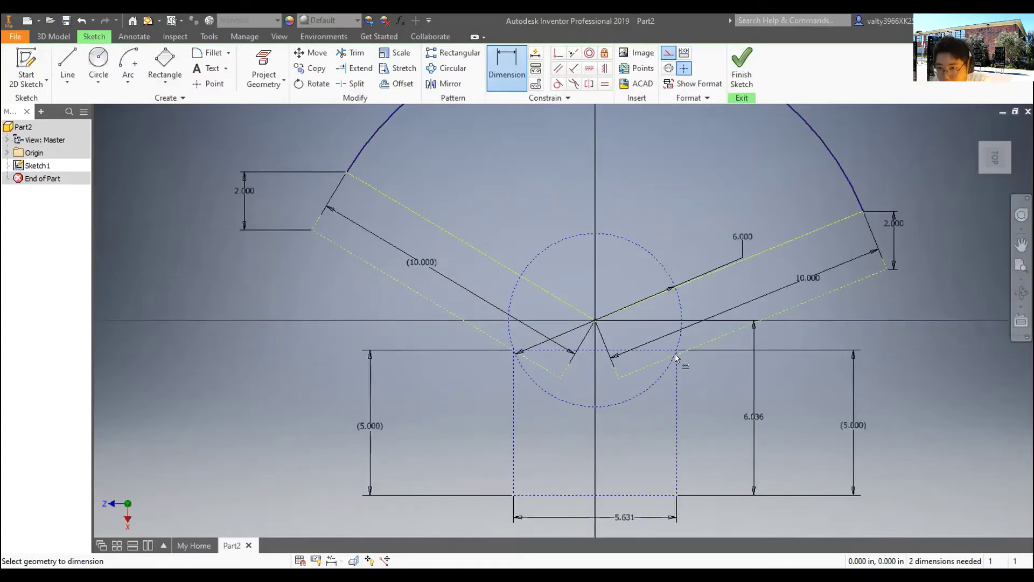
{"action": "scroll", "coordinate": [700, 356], "scroll_direction": "up", "scroll_amount": 5}
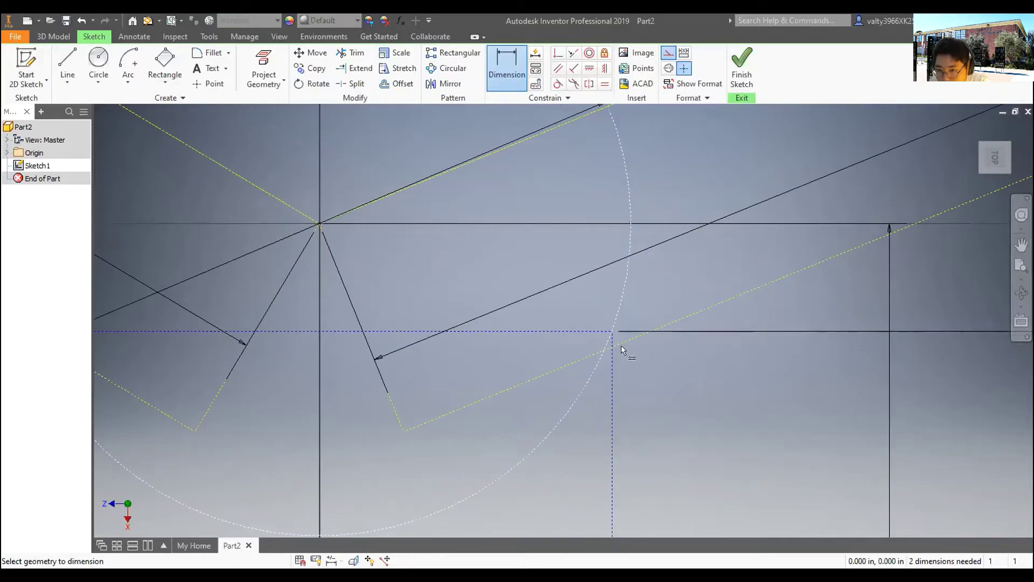
{"action": "scroll", "coordinate": [696, 343], "scroll_direction": "down", "scroll_amount": 4}
{"action": "left_click", "coordinate": [641, 383]}
{"action": "left_click", "coordinate": [925, 235]}
{"action": "left_click", "coordinate": [825, 308]}
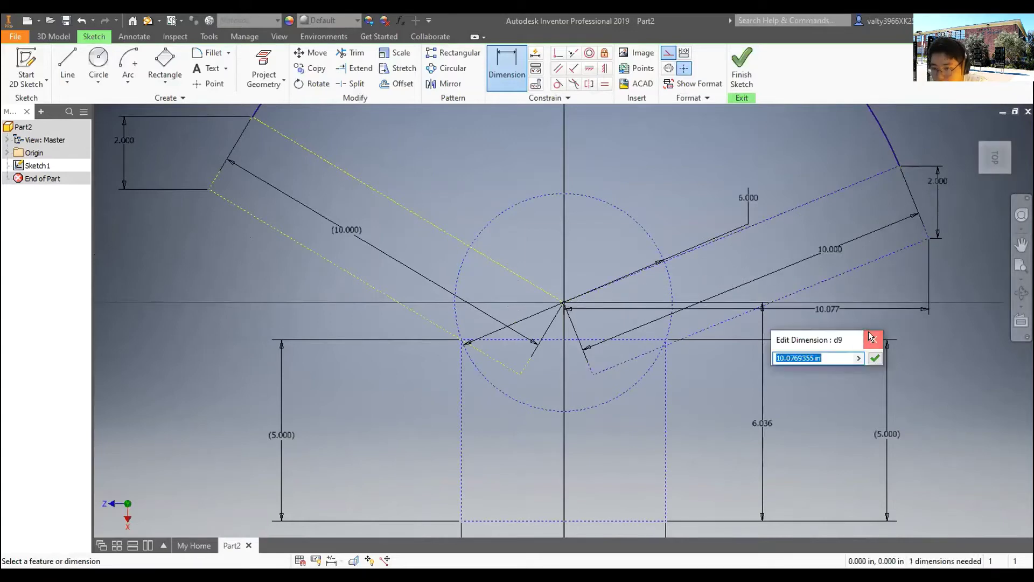
{"action": "left_click", "coordinate": [877, 337]}
{"action": "key", "text": "ctrl+z"}
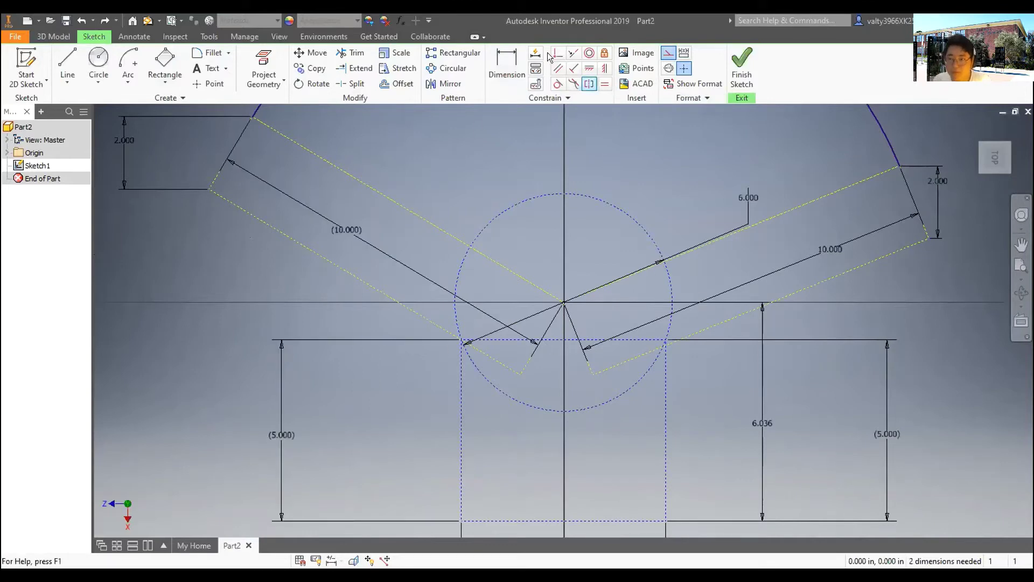
- Dimension the left arm's lower edge from its outer corner to the upper-left corner of the lower rectangle
{"action": "scroll", "coordinate": [868, 264], "scroll_direction": "down", "scroll_amount": 3}
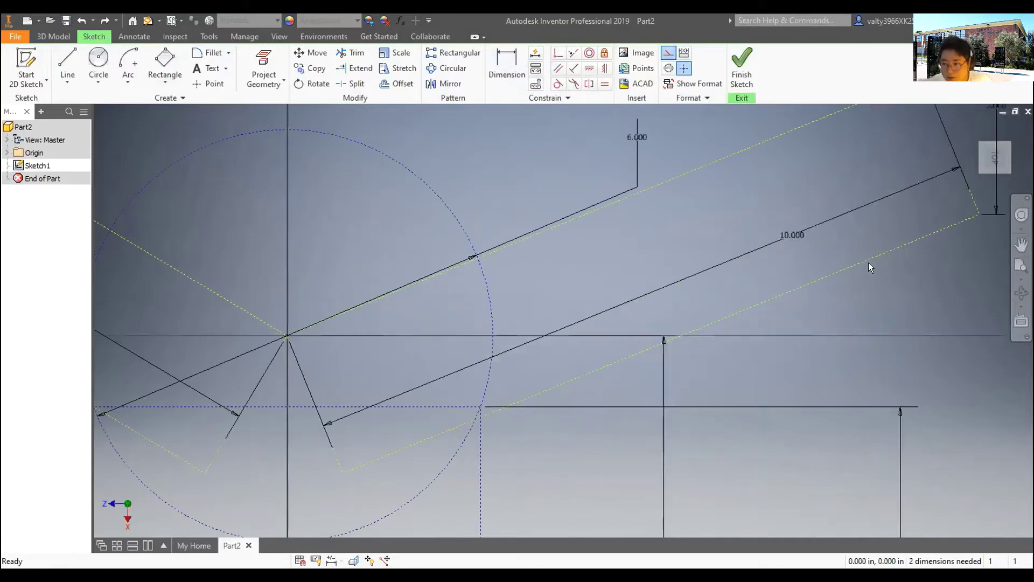
{"action": "scroll", "coordinate": [869, 263], "scroll_direction": "down", "scroll_amount": 3}
{"action": "scroll", "coordinate": [869, 263], "scroll_direction": "up", "scroll_amount": 4}
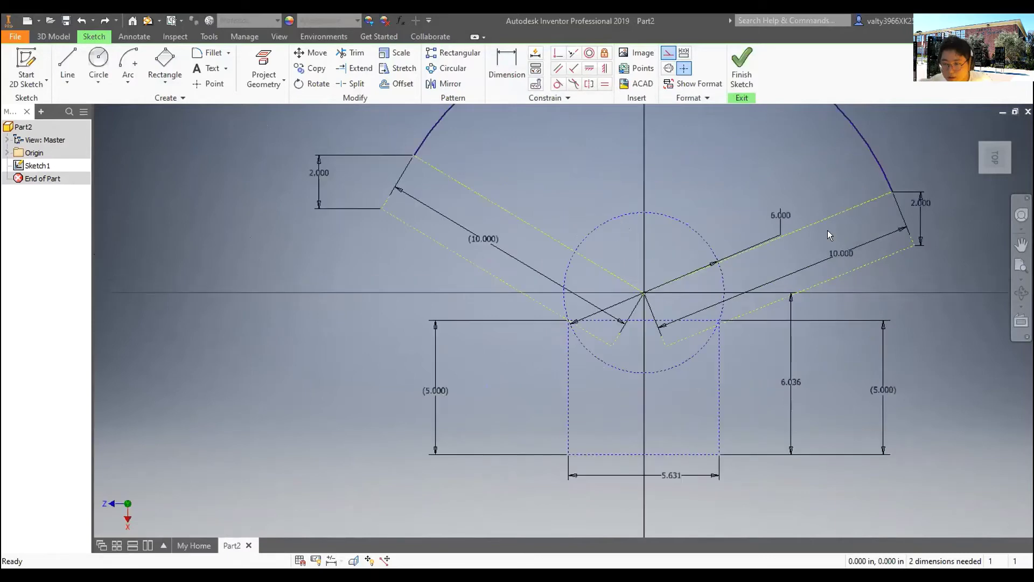
{"action": "left_click", "coordinate": [512, 76]}
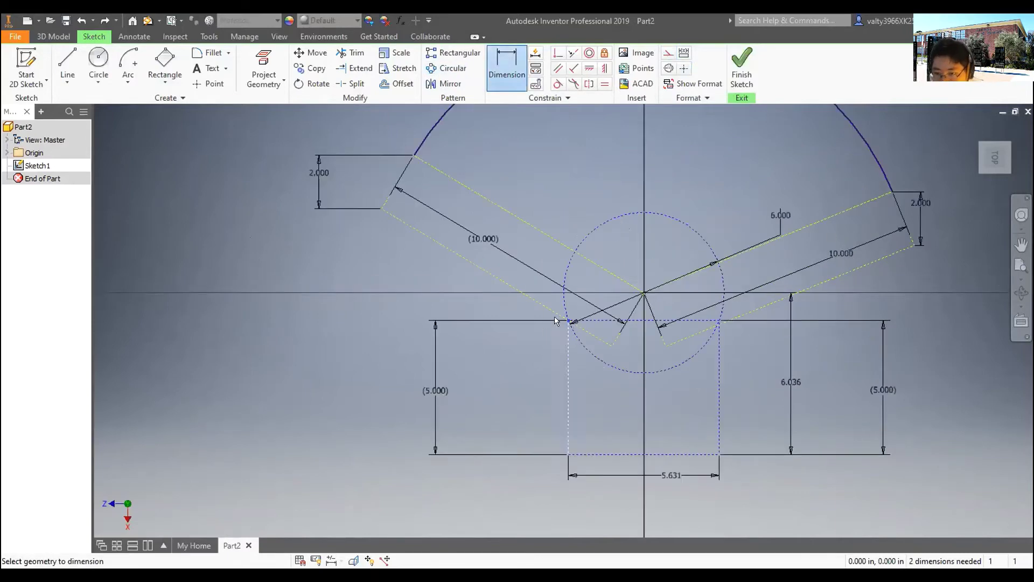
{"action": "left_click", "coordinate": [378, 206]}
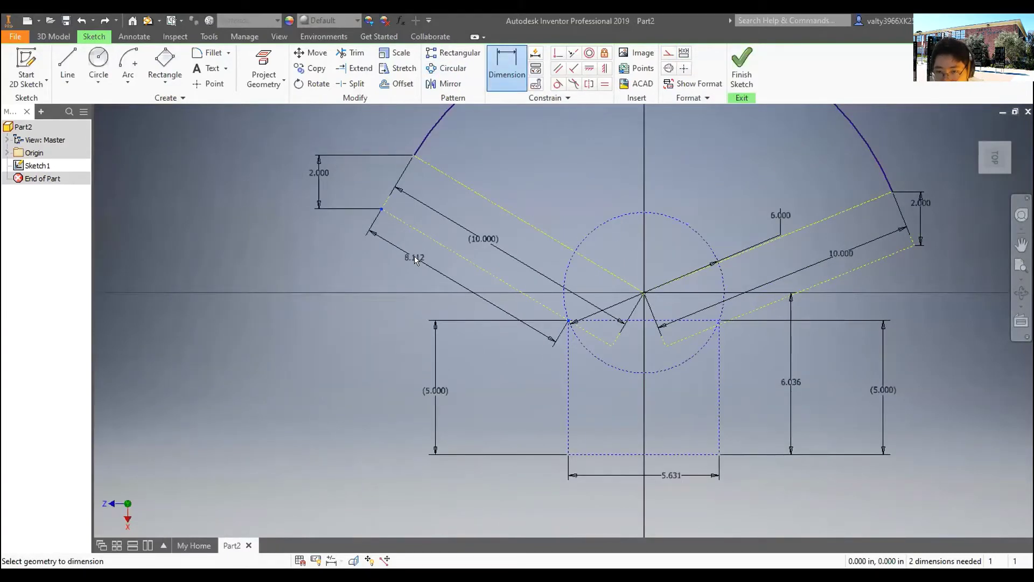
{"action": "left_click", "coordinate": [377, 291]}
{"action": "left_click", "coordinate": [466, 316]}
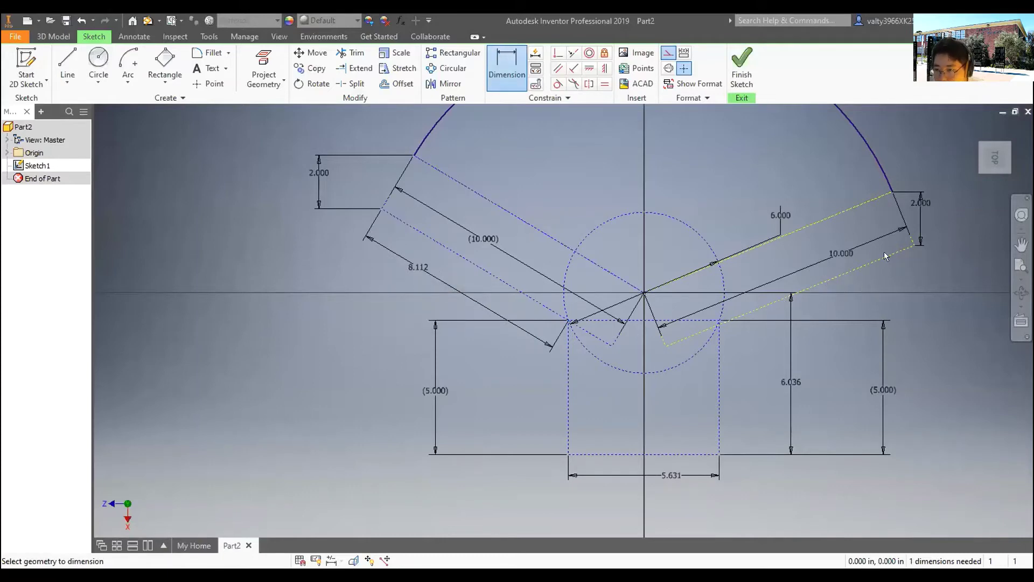
- Move the arc's right endpoint up so the right arm's lower edge runs close to the lower rectangle's upper-right corner
{"action": "scroll", "coordinate": [874, 253], "scroll_direction": "down", "scroll_amount": 3}
{"action": "right_click", "coordinate": [896, 152]}
{"action": "left_click", "coordinate": [860, 151]}
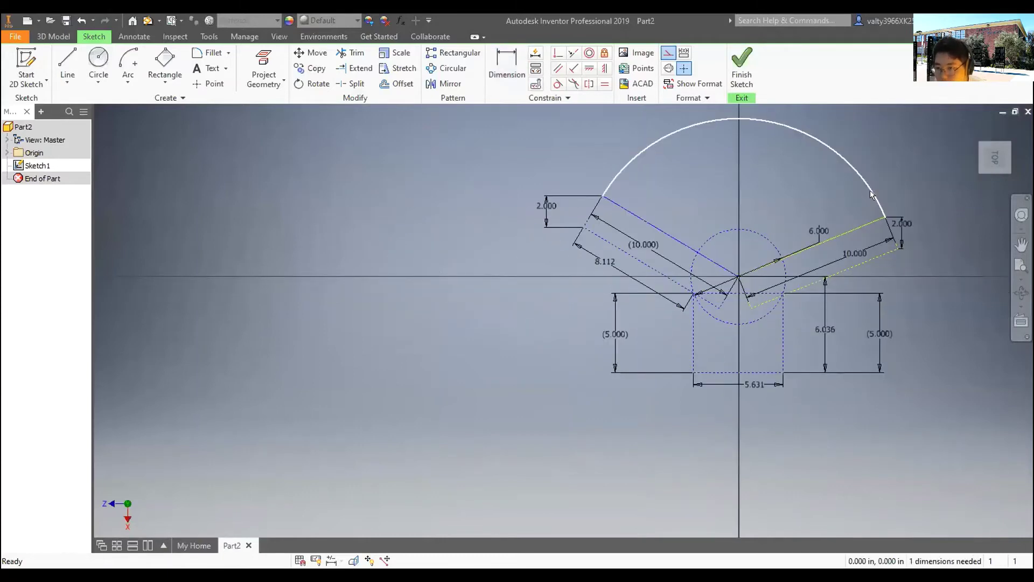
{"action": "left_click_drag", "start_coordinate": [884, 218], "coordinate": [859, 173]}
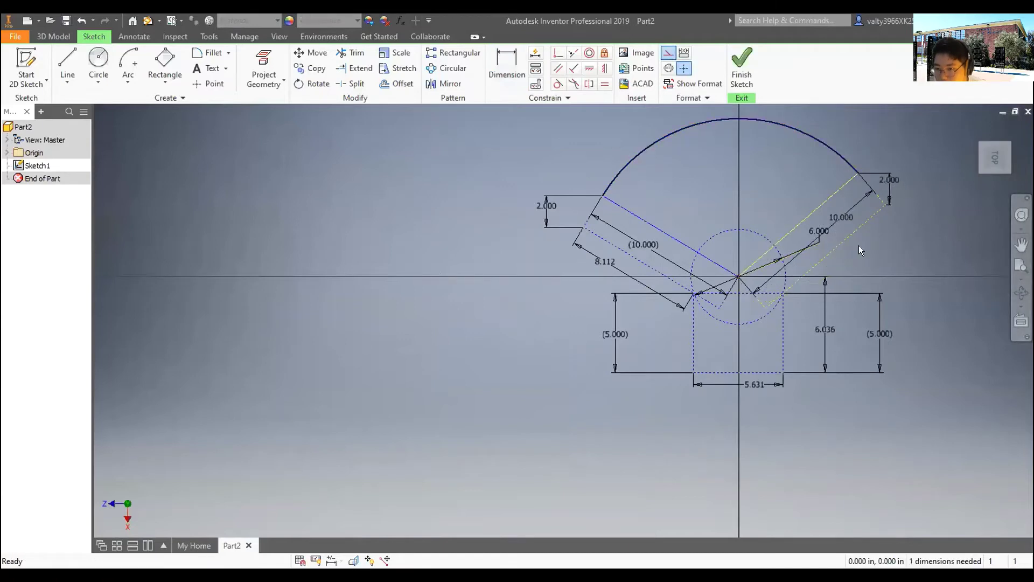
- Add an aligned dimension from the circle's centre to the right arm's lower outer corner
{"action": "scroll", "coordinate": [861, 247], "scroll_direction": "up", "scroll_amount": 4}
{"action": "left_click", "coordinate": [504, 55]}
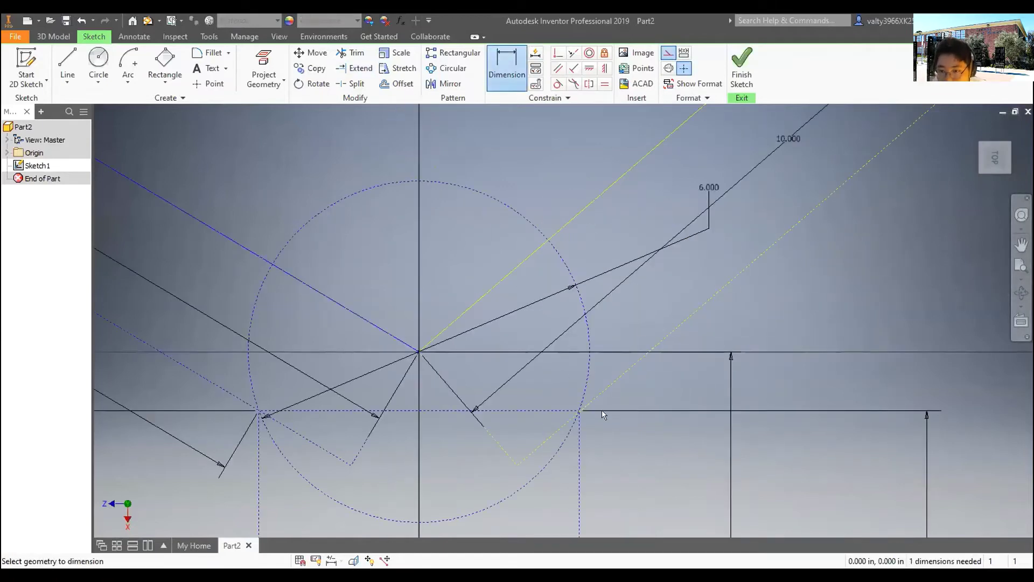
{"action": "scroll", "coordinate": [575, 415], "scroll_direction": "up", "scroll_amount": 5}
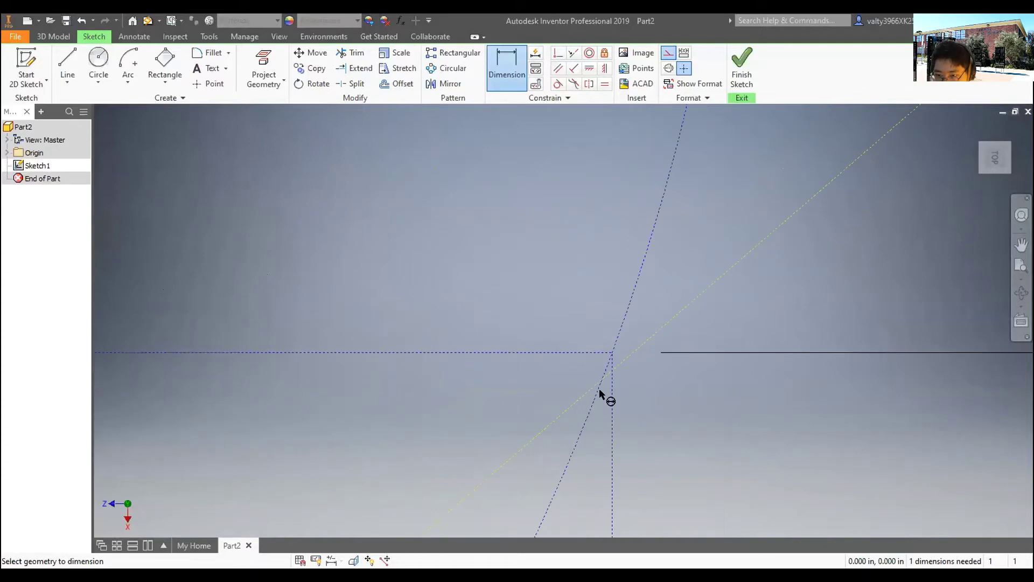
{"action": "scroll", "coordinate": [603, 376], "scroll_direction": "down", "scroll_amount": 5}
{"action": "scroll", "coordinate": [603, 377], "scroll_direction": "down", "scroll_amount": 5}
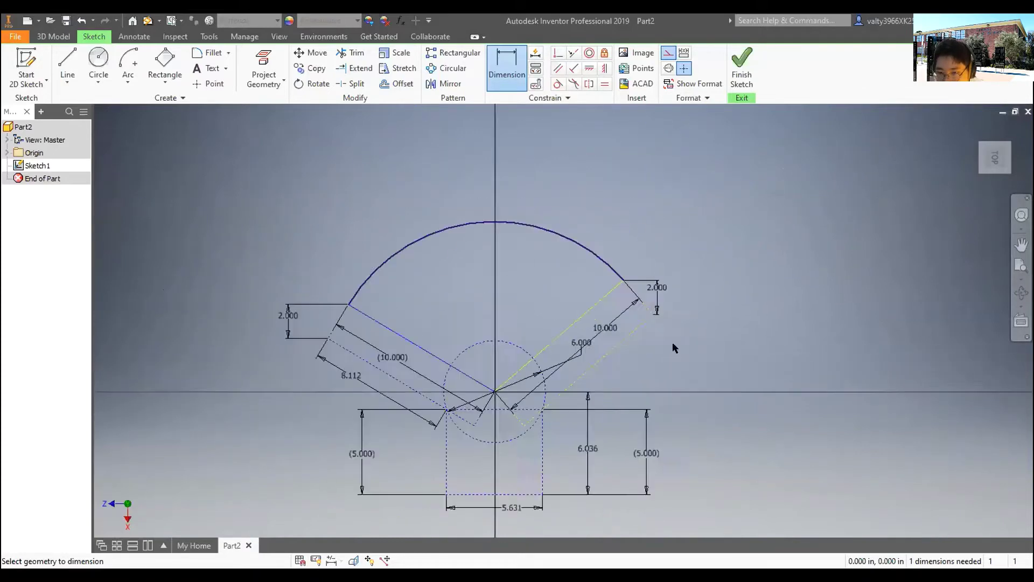
{"action": "scroll", "coordinate": [606, 233], "scroll_direction": "up", "scroll_amount": 5}
{"action": "scroll", "coordinate": [435, 431], "scroll_direction": "down", "scroll_amount": 2}
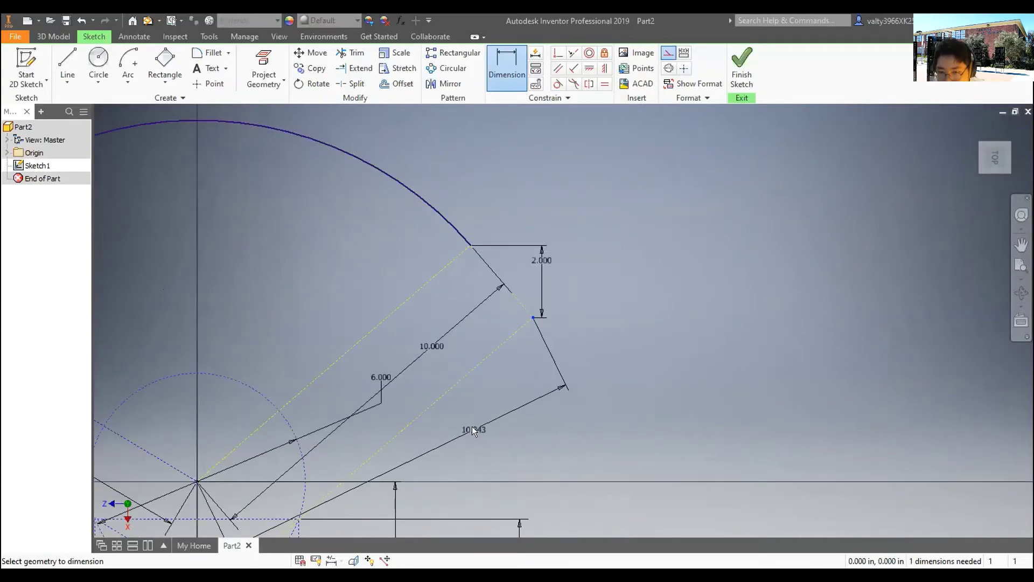
{"action": "left_click", "coordinate": [472, 426]}
{"action": "key", "text": "Return"}
- Open the right arm's centre-to-corner dimension for editing and dismiss it
{"action": "scroll", "coordinate": [514, 414], "scroll_direction": "up", "scroll_amount": 2}
{"action": "scroll", "coordinate": [514, 414], "scroll_direction": "down", "scroll_amount": 4}
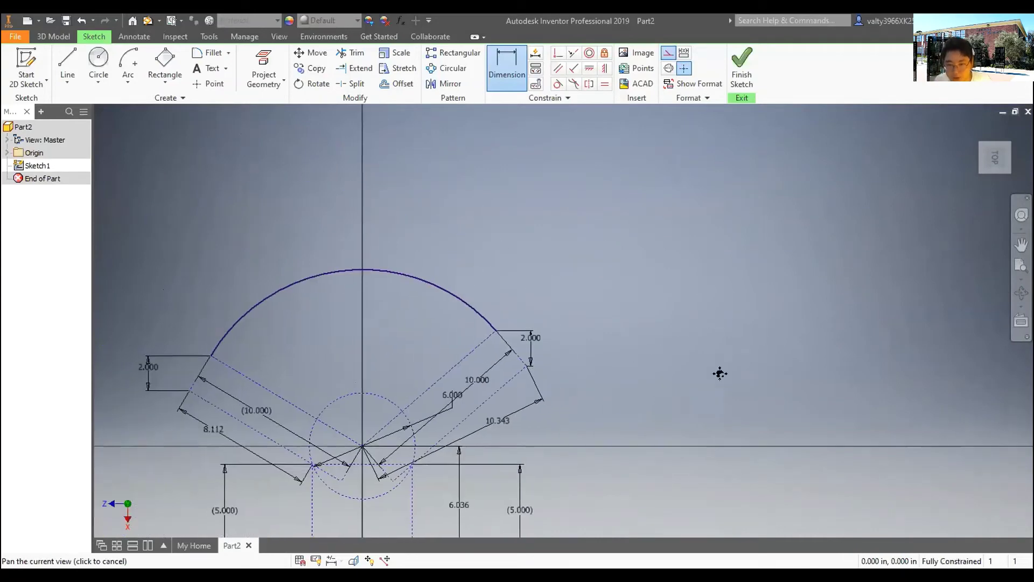
{"action": "scroll", "coordinate": [686, 387], "scroll_direction": "up", "scroll_amount": 3}
{"action": "middle_click_drag", "start_coordinate": [657, 384], "coordinate": [841, 382]}
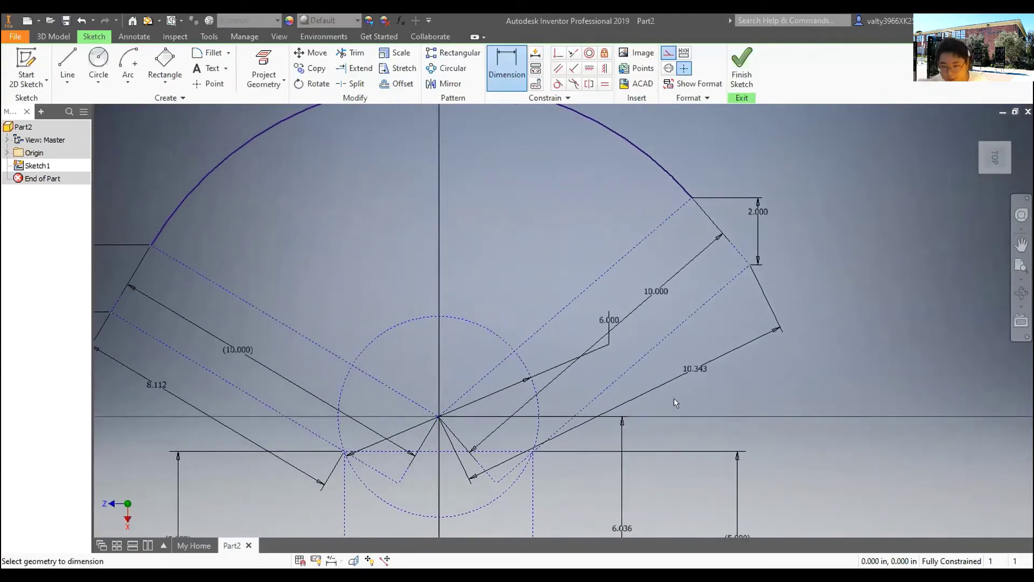
{"action": "double_click", "coordinate": [695, 367]}
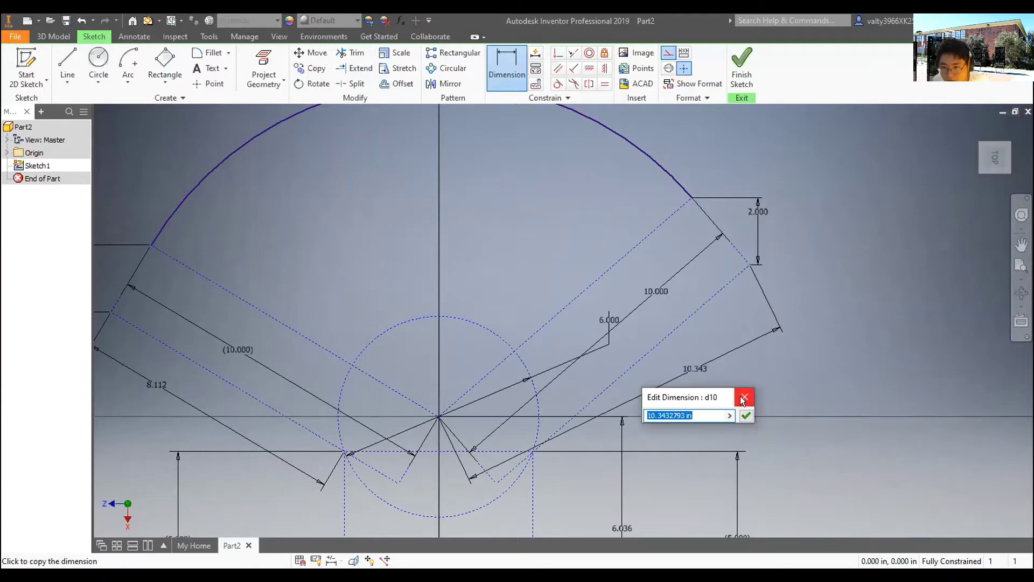
{"action": "left_click", "coordinate": [745, 396]}
- Undo the aligned dimensions on both arms, the arc endpoint move, the arm heights and the slanted rectangles
{"action": "key", "text": "ctrl+z"}
{"action": "key", "text": "ctrl+z"}
{"action": "key", "text": "ctrl+z"}
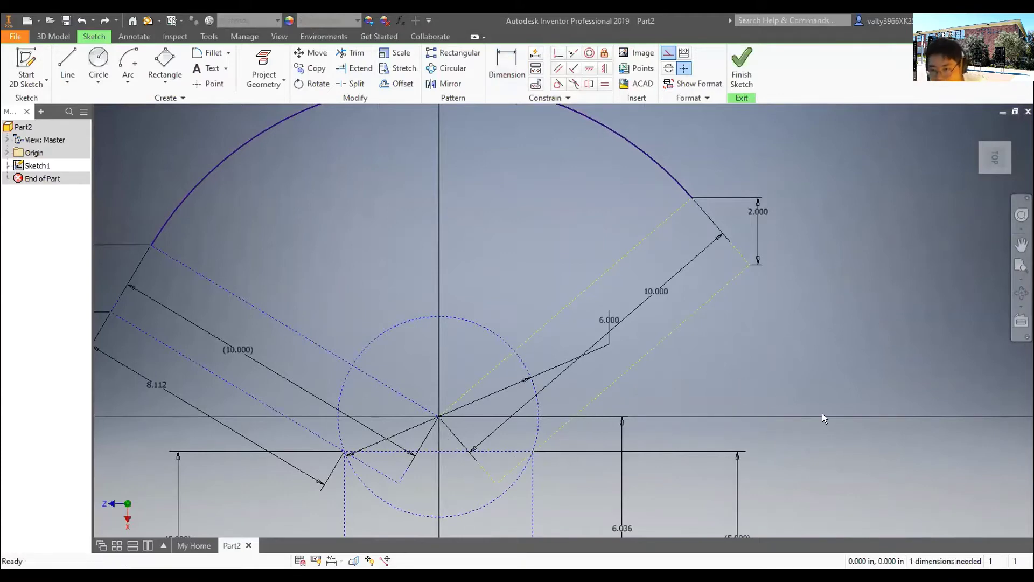
{"action": "key", "text": "ctrl+z"}
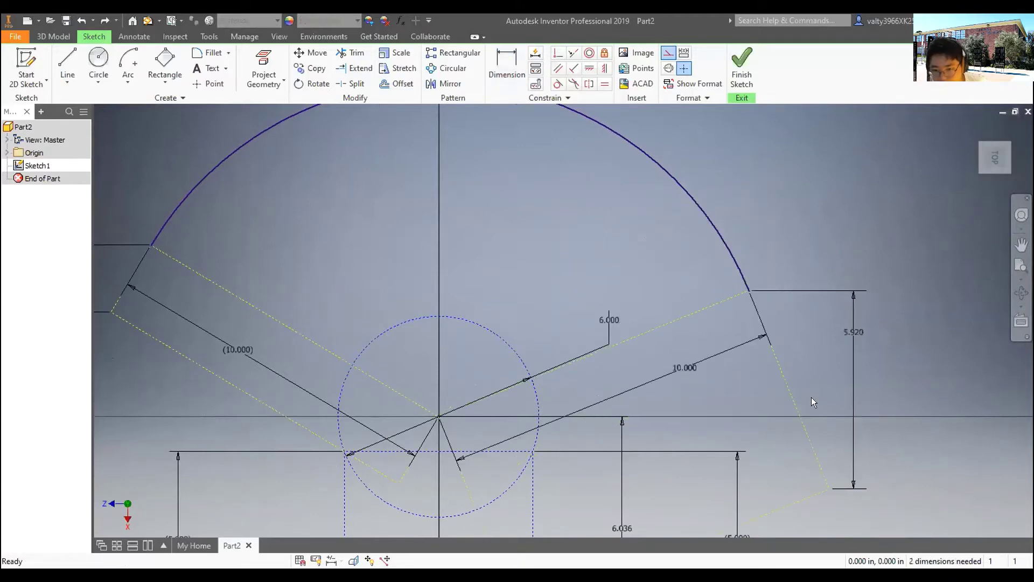
{"action": "key", "text": "ctrl+z"}
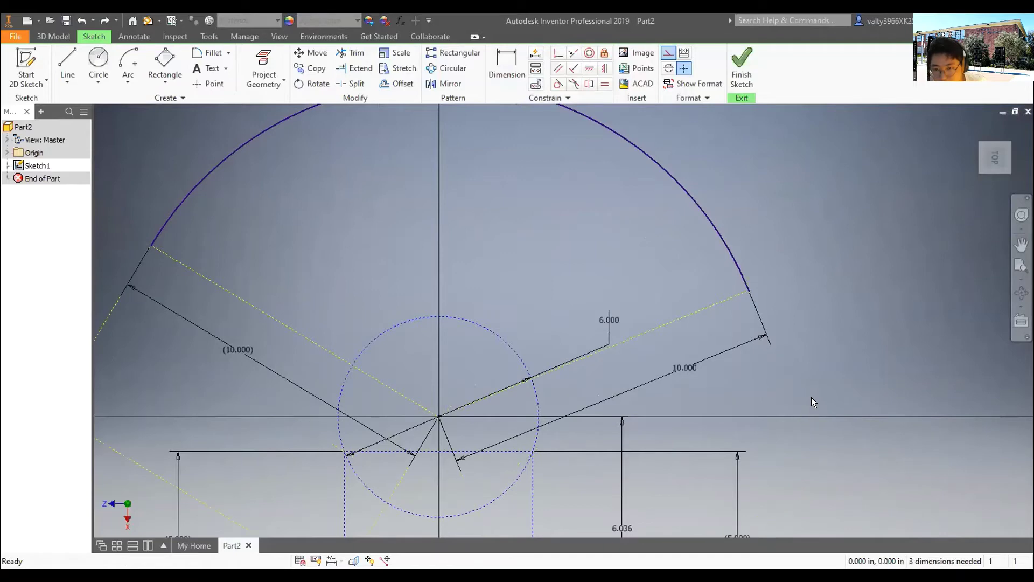
- Redraw narrower slanted three-point rectangles with 10 in sides from the circle's centre to the arc's left and right endpoints
{"action": "left_click", "coordinate": [165, 65]}
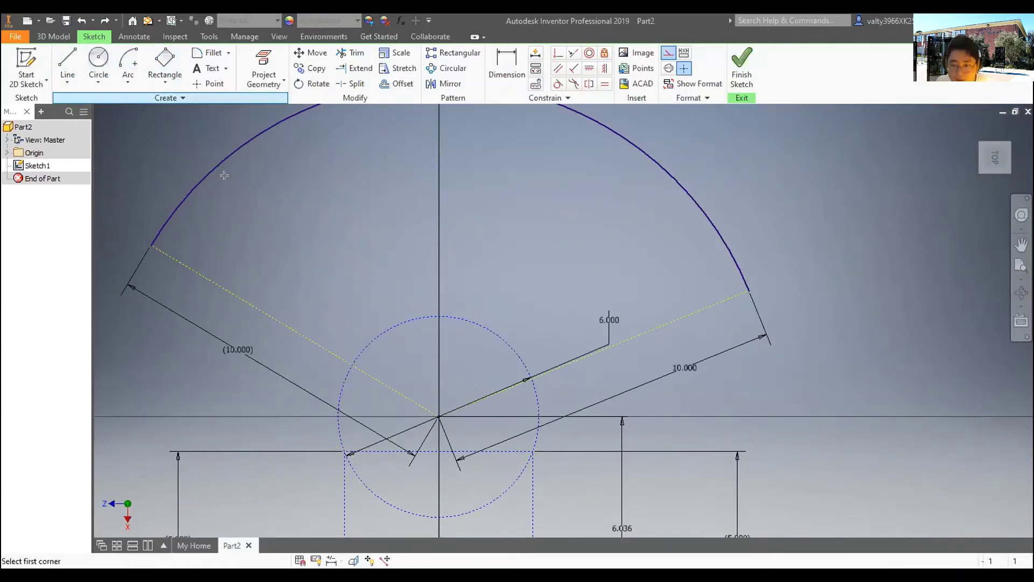
{"action": "left_click", "coordinate": [439, 417]}
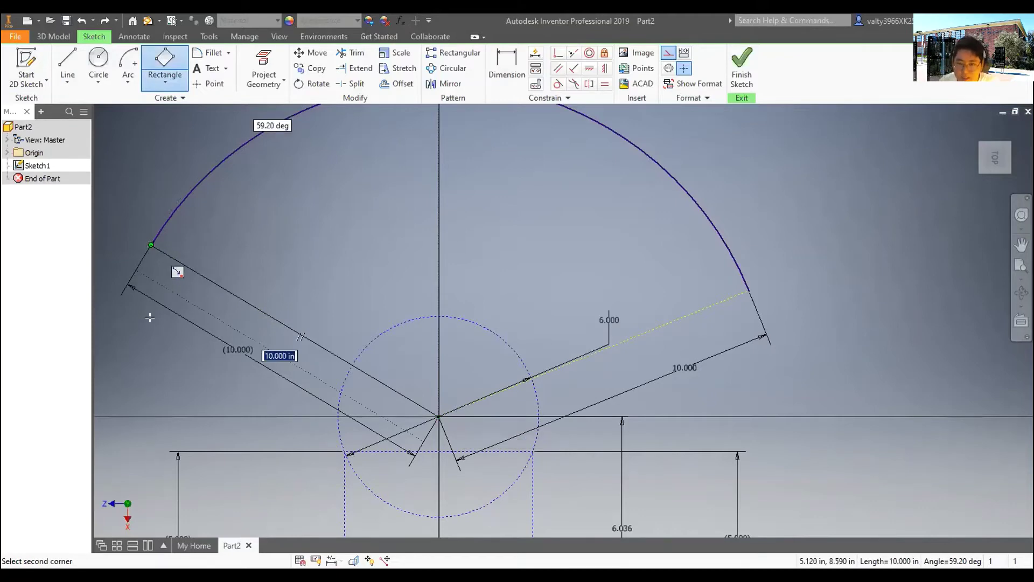
{"action": "left_click", "coordinate": [124, 312]}
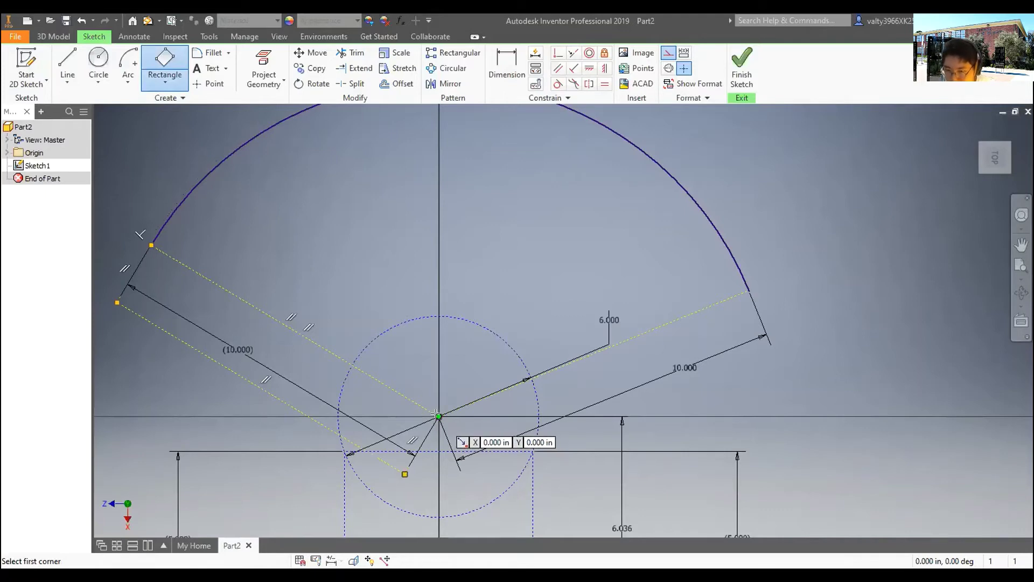
{"action": "left_click", "coordinate": [439, 417]}
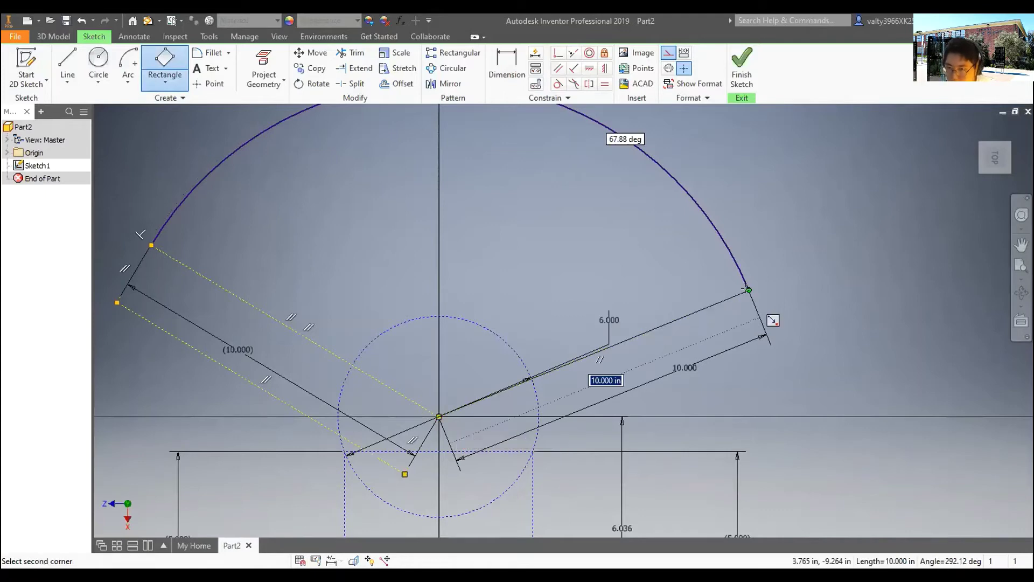
{"action": "left_click", "coordinate": [762, 336]}
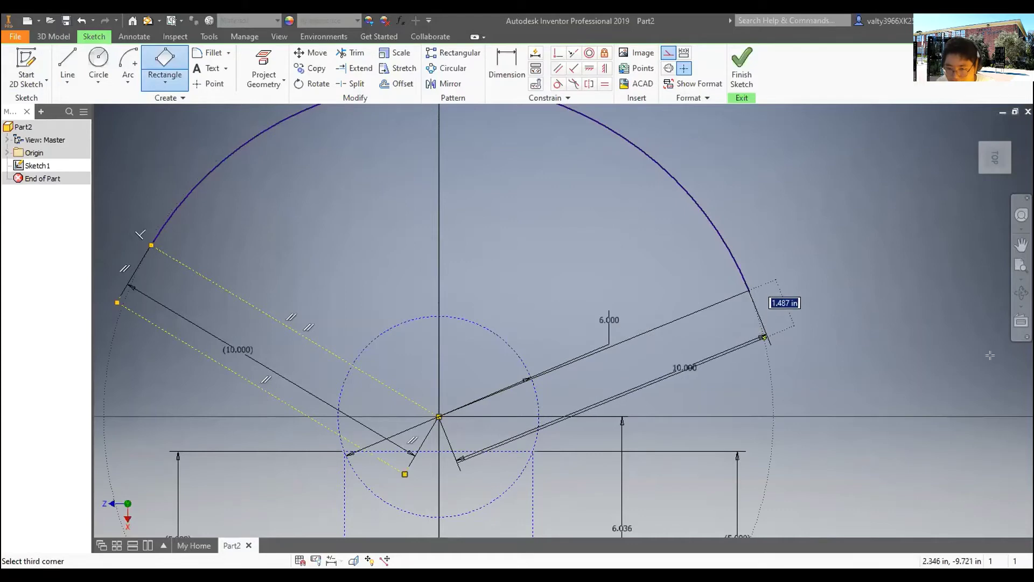
{"action": "key", "text": "Escape"}
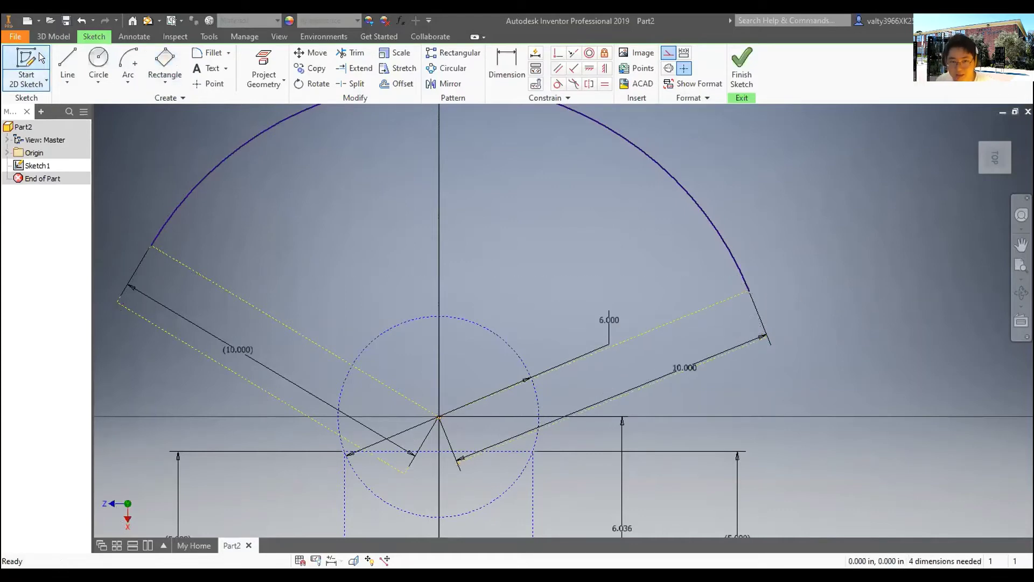
- Draw a line along the right arm's lower edge from its crossing with the circle to the arm's outer corner
{"action": "left_click", "coordinate": [67, 61]}
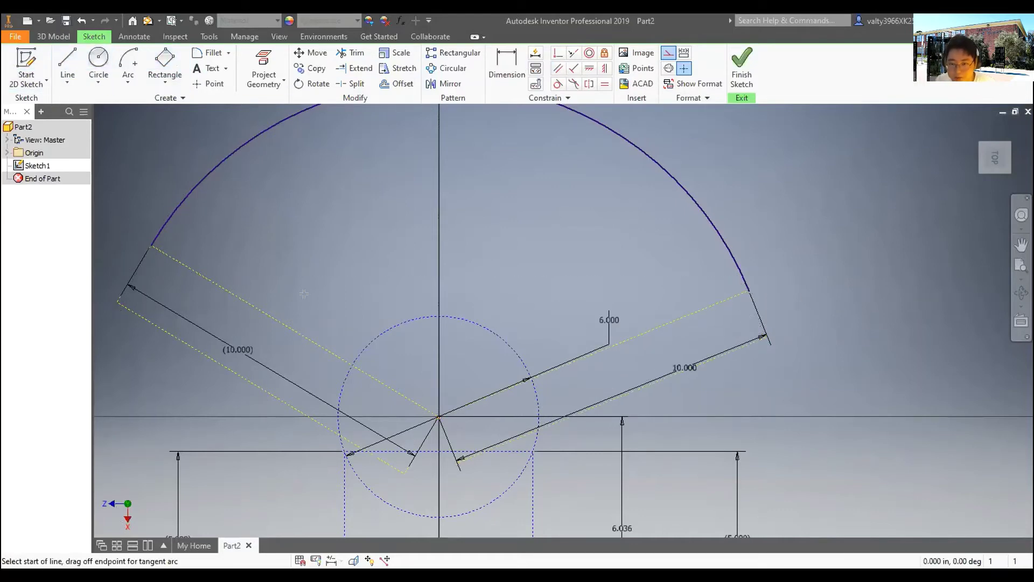
{"action": "scroll", "coordinate": [538, 434], "scroll_direction": "down", "scroll_amount": 5}
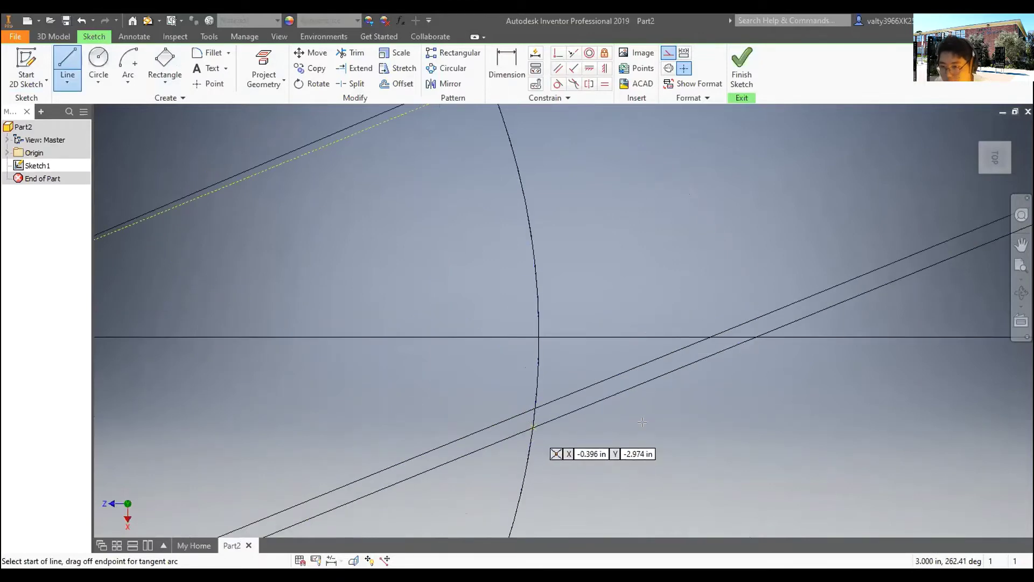
{"action": "left_click", "coordinate": [533, 427]}
{"action": "scroll", "coordinate": [909, 369], "scroll_direction": "up", "scroll_amount": 5}
{"action": "scroll", "coordinate": [944, 338], "scroll_direction": "down", "scroll_amount": 5}
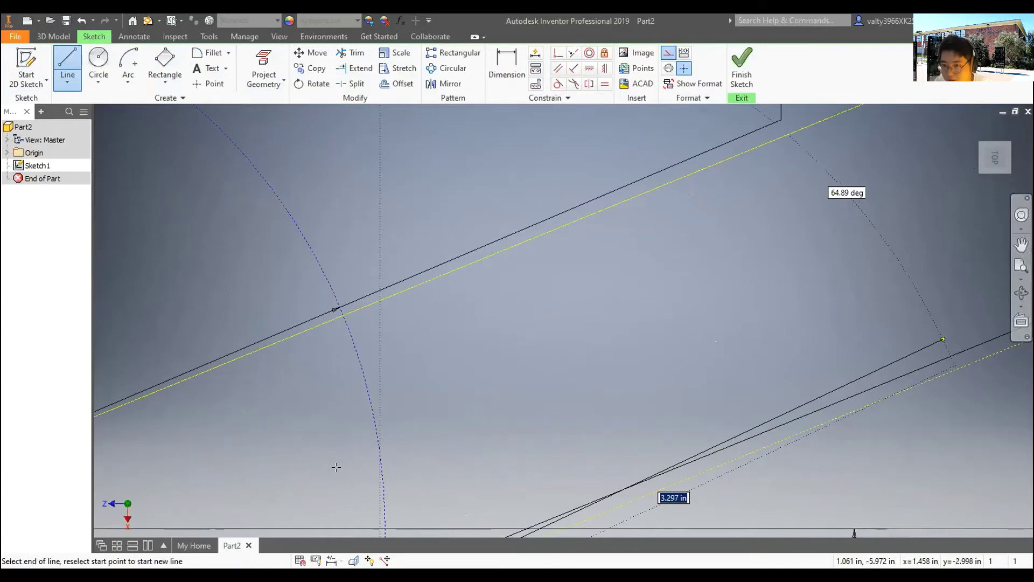
{"action": "scroll", "coordinate": [943, 338], "scroll_direction": "up", "scroll_amount": 3}
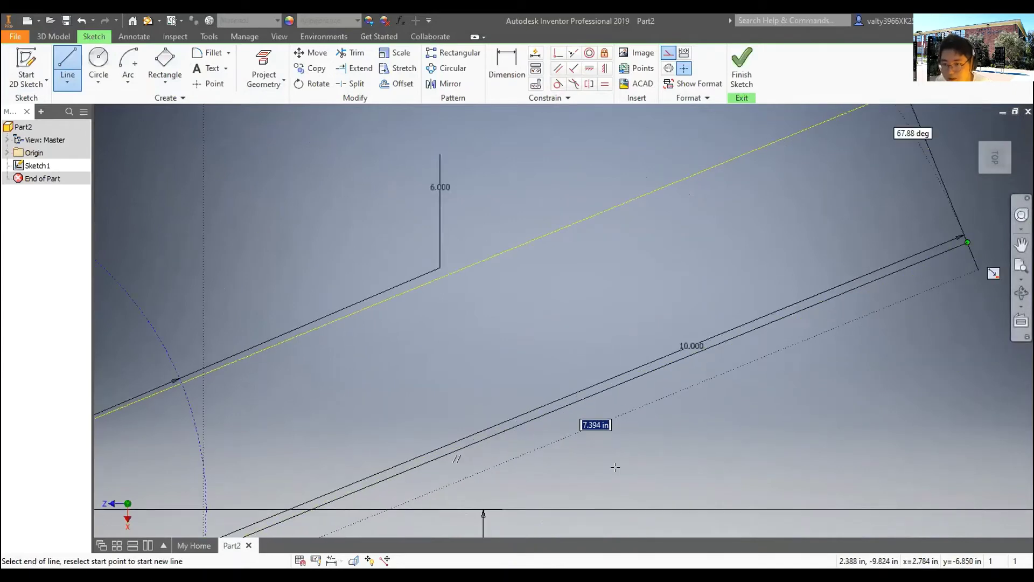
{"action": "key", "text": "Escape"}
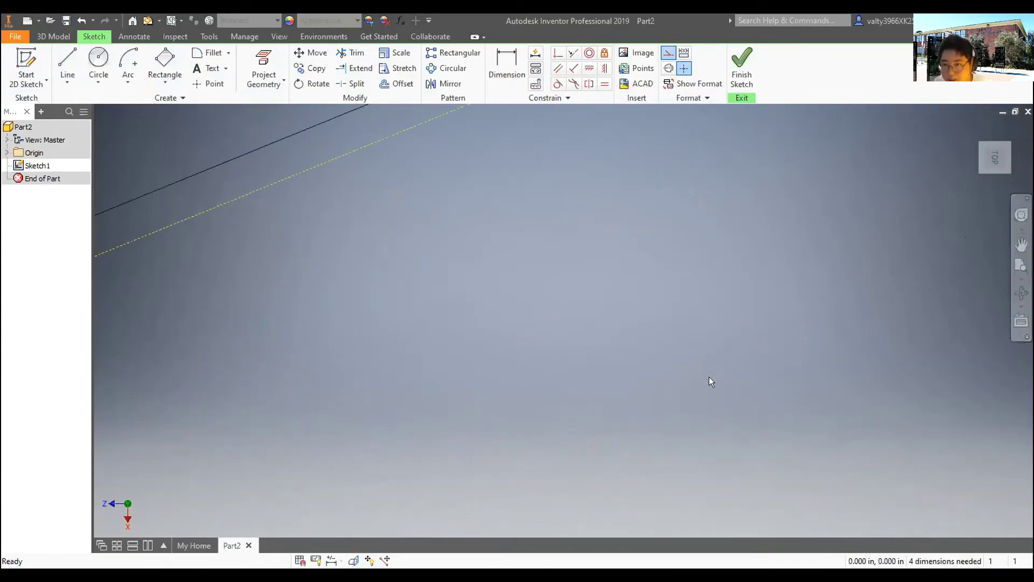
- Add an aligned dimension between the circle crossing and the outer corner on the right arm's lower edge, accepting the proposed length
{"action": "left_click", "coordinate": [514, 68]}
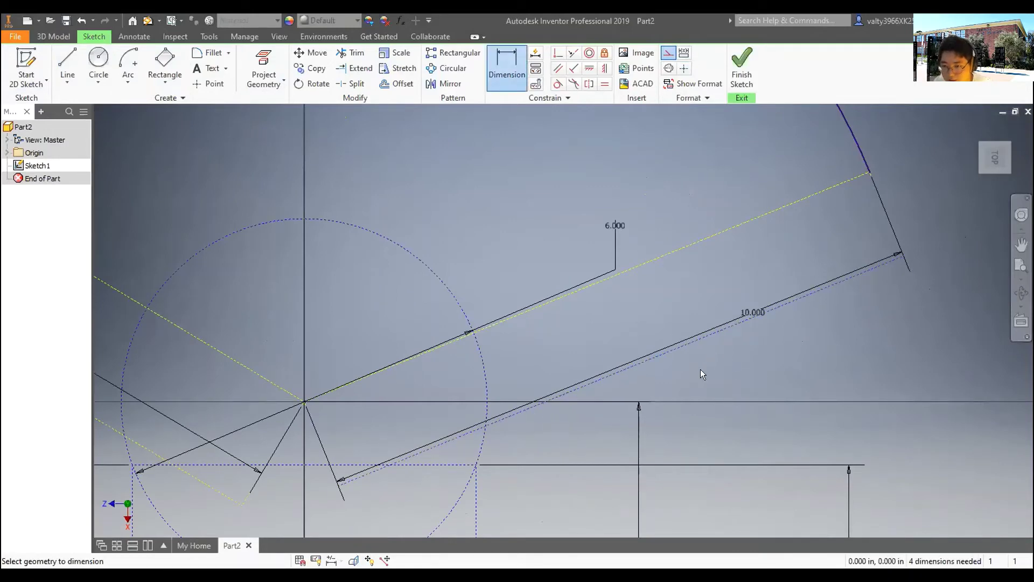
{"action": "right_click", "coordinate": [728, 360]}
{"action": "left_click", "coordinate": [687, 359]}
{"action": "left_click", "coordinate": [506, 69]}
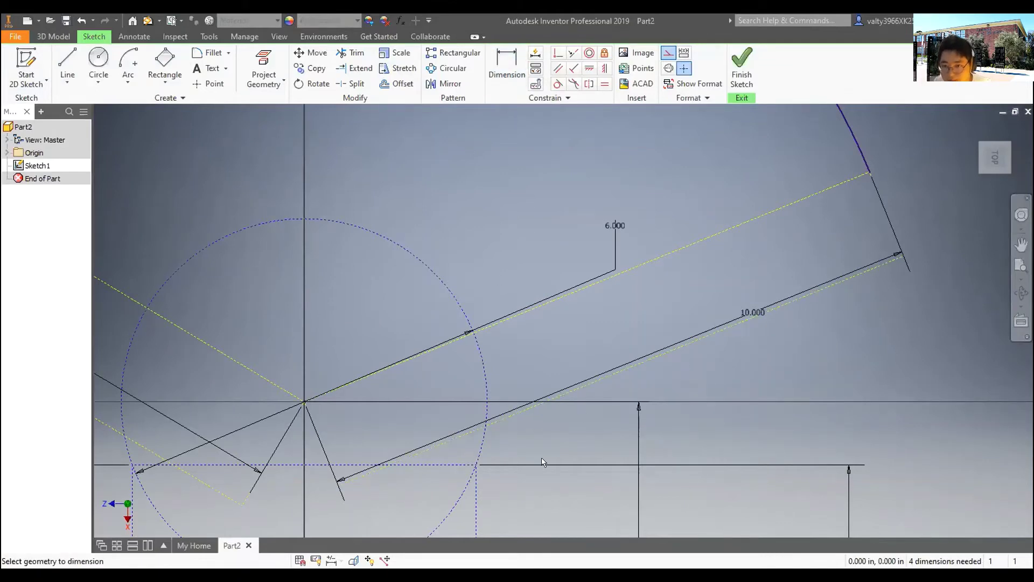
{"action": "left_click", "coordinate": [488, 426]}
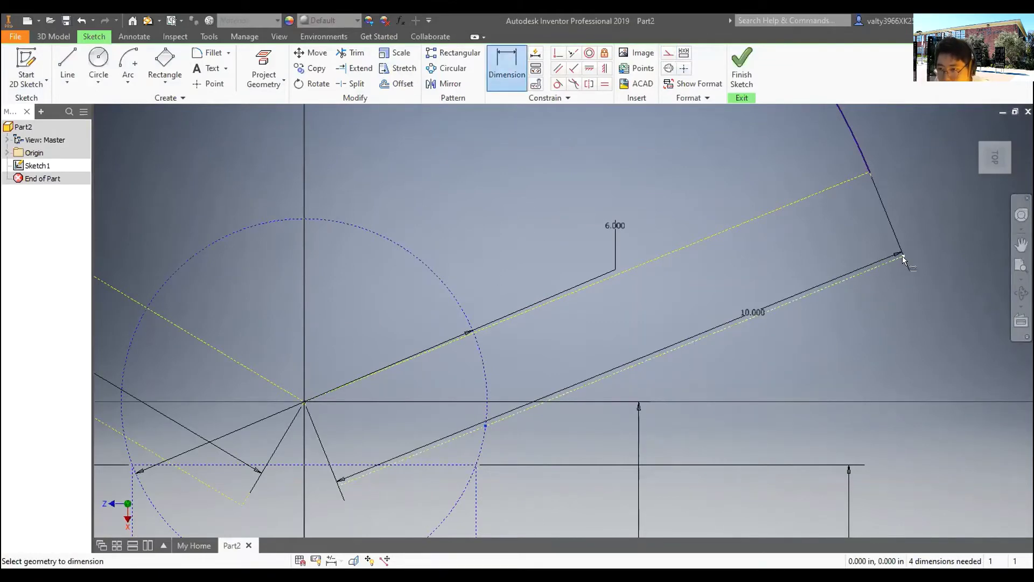
{"action": "left_click", "coordinate": [754, 361]}
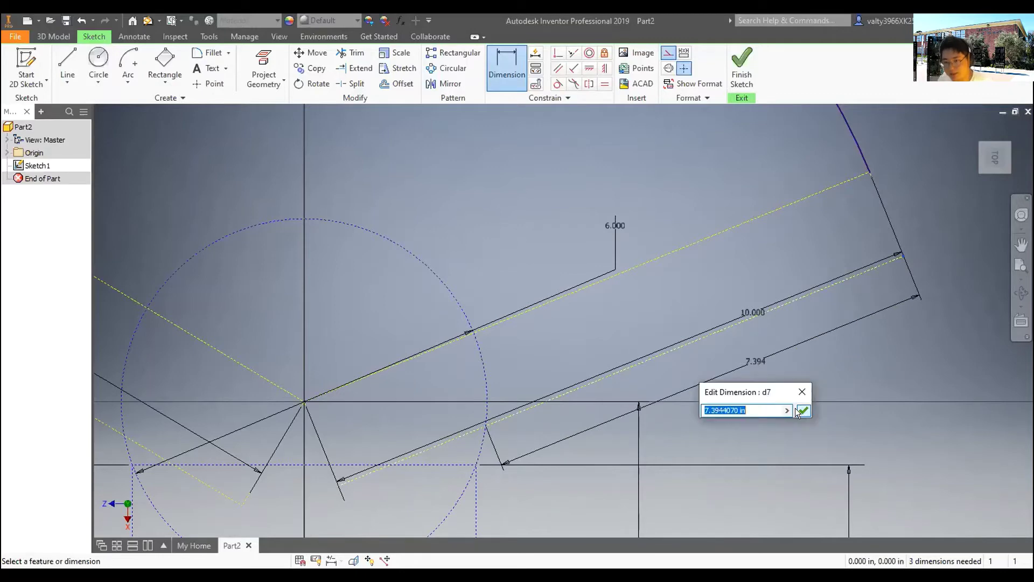
{"action": "left_click", "coordinate": [803, 411]}
{"action": "scroll", "coordinate": [399, 415], "scroll_direction": "down", "scroll_amount": 5}
{"action": "scroll", "coordinate": [399, 416], "scroll_direction": "up", "scroll_amount": 3}
{"action": "mouse_move", "coordinate": [451, 421]}
{"action": "middle_mouse_down"}
{"action": "mouse_move", "coordinate": [682, 395]}
{"action": "mouse_move", "coordinate": [721, 434]}
{"action": "mouse_move", "coordinate": [481, 407]}
{"action": "mouse_move", "coordinate": [552, 406]}
{"action": "middle_mouse_up"}
{"action": "scroll", "coordinate": [472, 410], "scroll_direction": "down", "scroll_amount": 3}
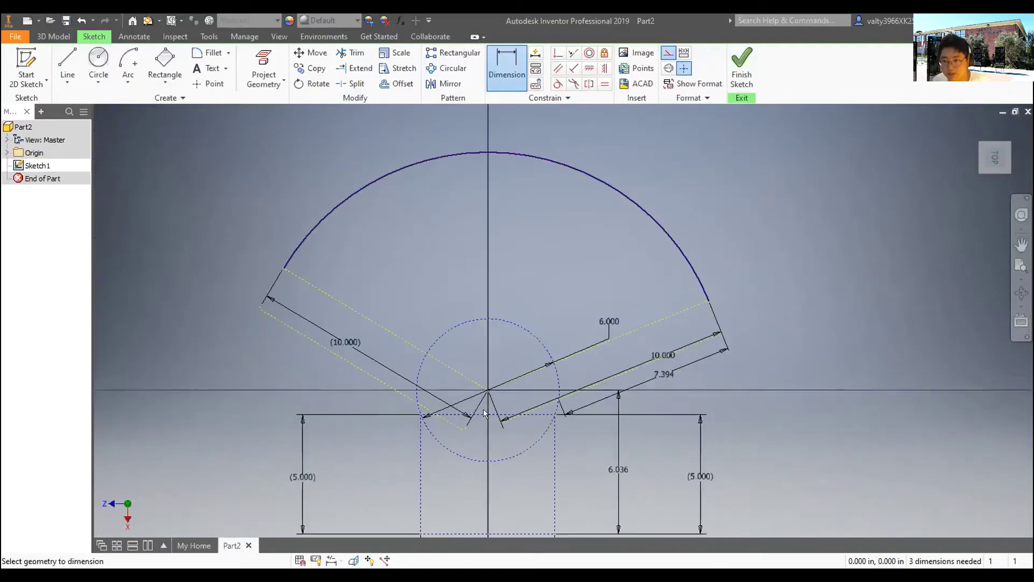
{"action": "key", "text": "Escape"}
{"action": "key", "text": "d"}
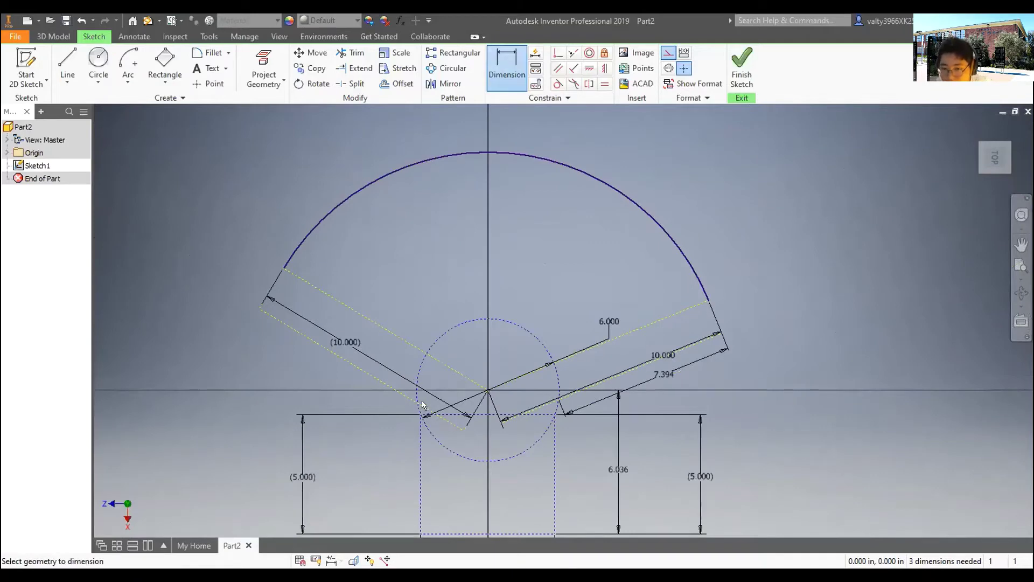
{"action": "left_click", "coordinate": [67, 62]}
{"action": "scroll", "coordinate": [413, 452], "scroll_direction": "up", "scroll_amount": 3}
{"action": "right_click", "coordinate": [413, 131]}
{"action": "left_click", "coordinate": [343, 133]}
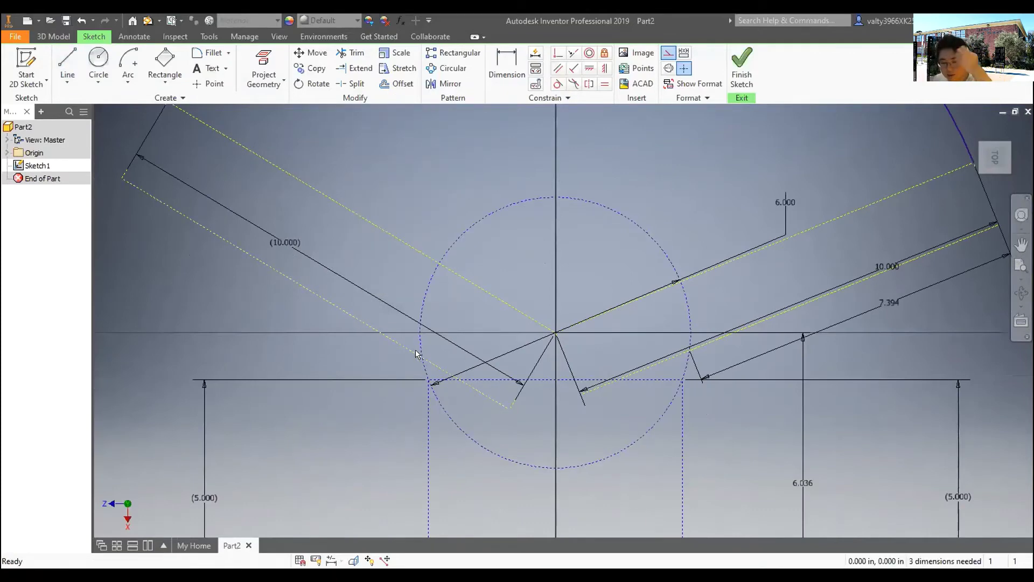
{"action": "scroll", "coordinate": [422, 362], "scroll_direction": "up", "scroll_amount": 5}
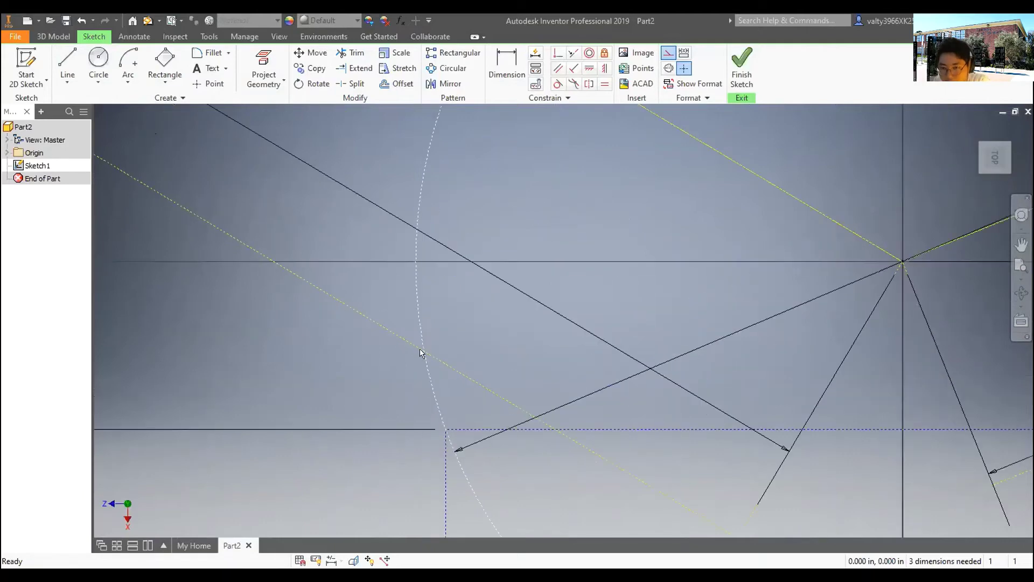
{"action": "scroll", "coordinate": [428, 361], "scroll_direction": "down", "scroll_amount": 5}
- Draw a line along the left arm's lower edge from its crossing with the circle to the arm's outer corner
{"action": "left_click", "coordinate": [67, 64]}
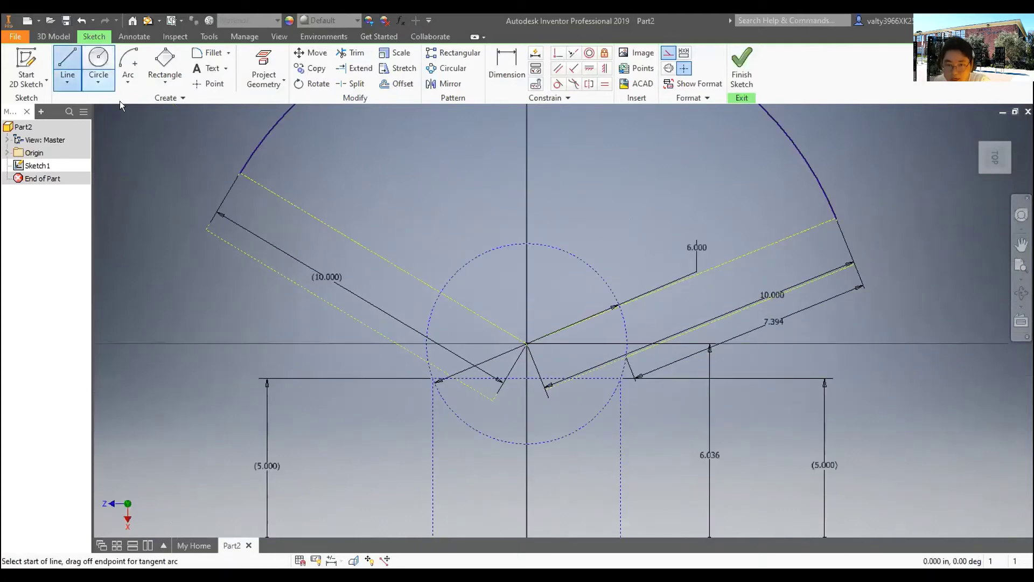
{"action": "scroll", "coordinate": [625, 477], "scroll_direction": "up", "scroll_amount": 4}
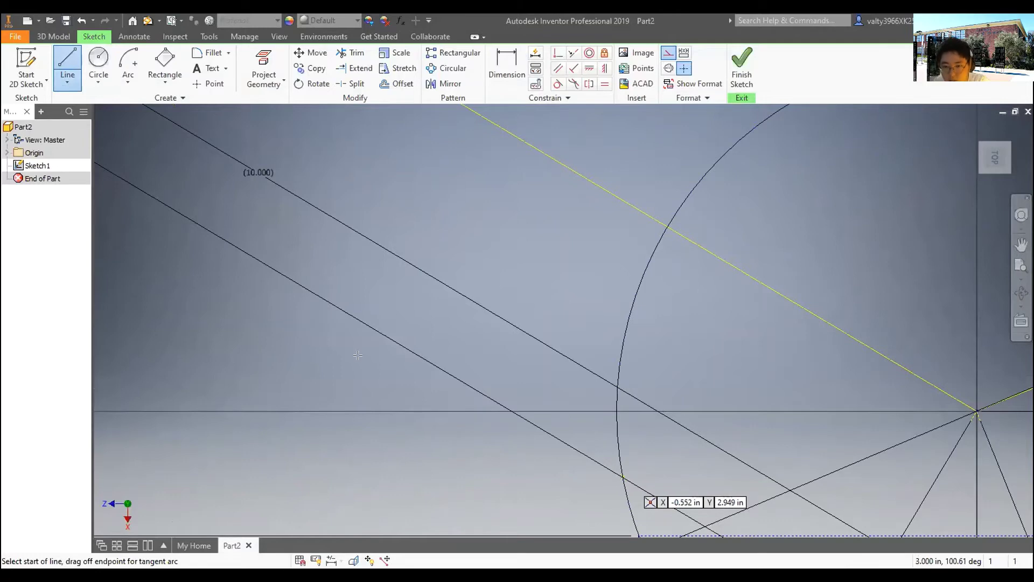
{"action": "scroll", "coordinate": [358, 355], "scroll_direction": "down", "scroll_amount": 4}
{"action": "left_click", "coordinate": [411, 391]}
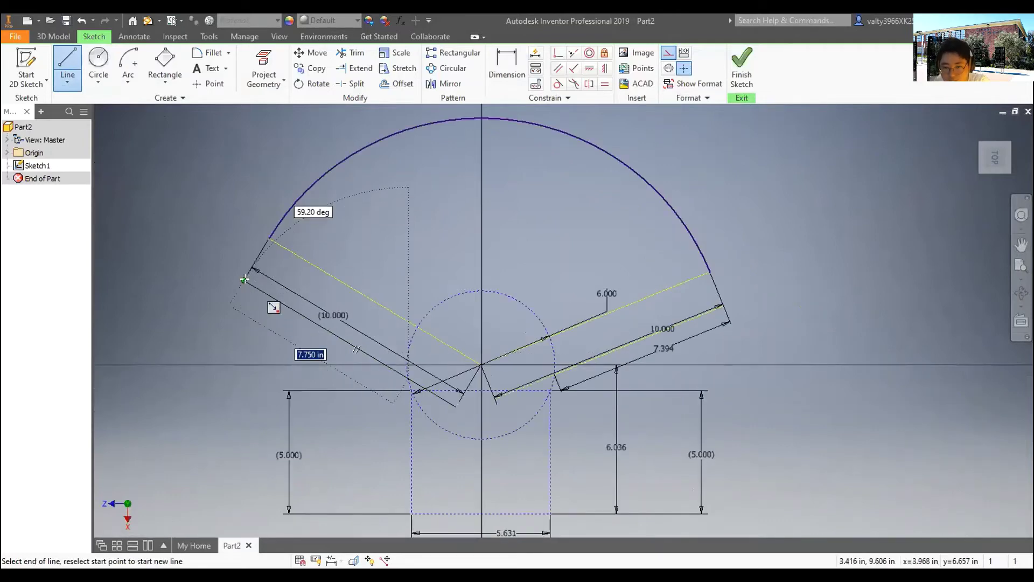
{"action": "key", "text": "Return"}
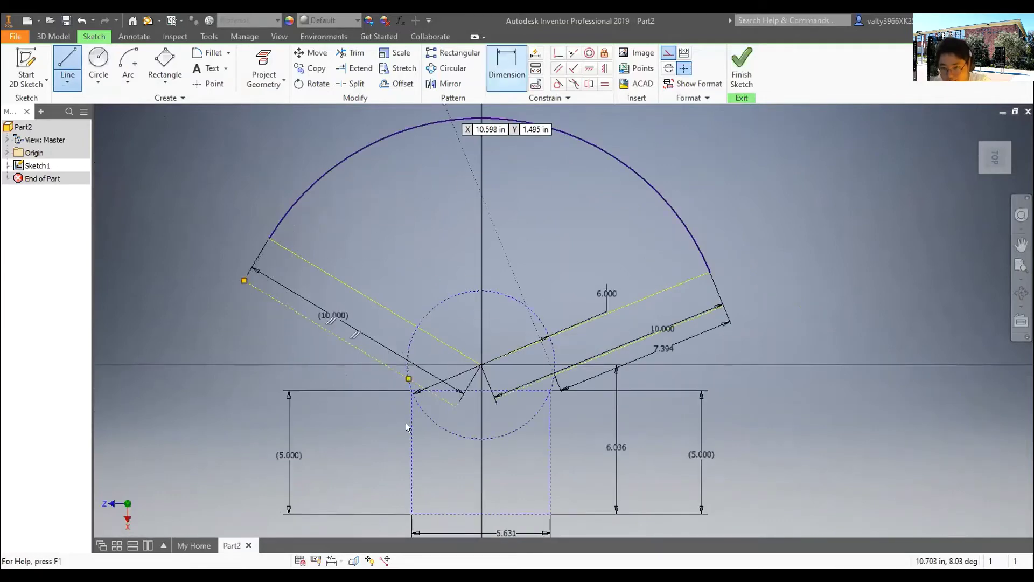
- Dimension the left arm's lower edge from the circle crossing to the outer corner, linking it to the right arm's dimension d7
{"action": "left_click", "coordinate": [501, 57]}
{"action": "scroll", "coordinate": [419, 266], "scroll_direction": "up", "scroll_amount": 5}
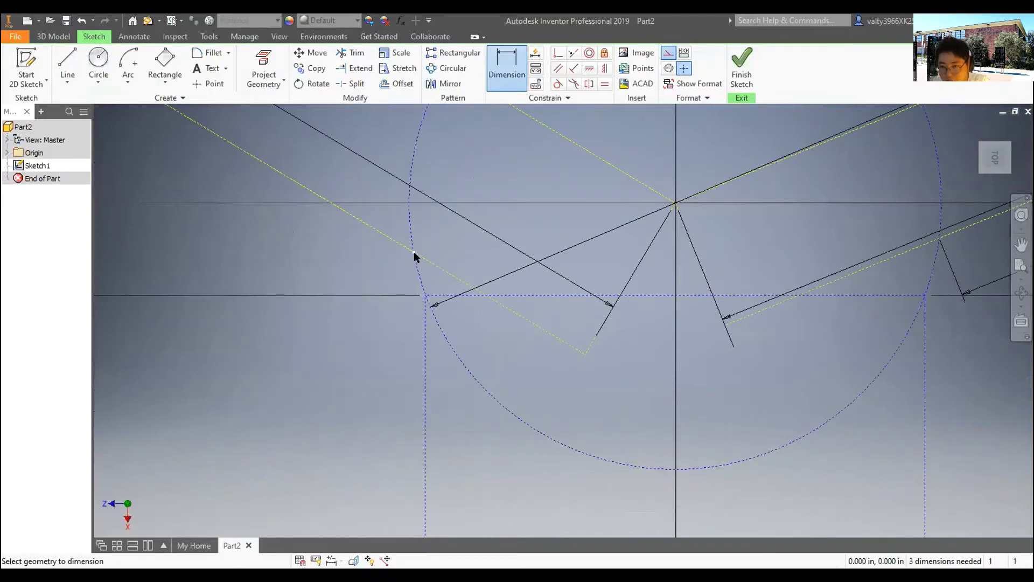
{"action": "scroll", "coordinate": [411, 251], "scroll_direction": "down", "scroll_amount": 5}
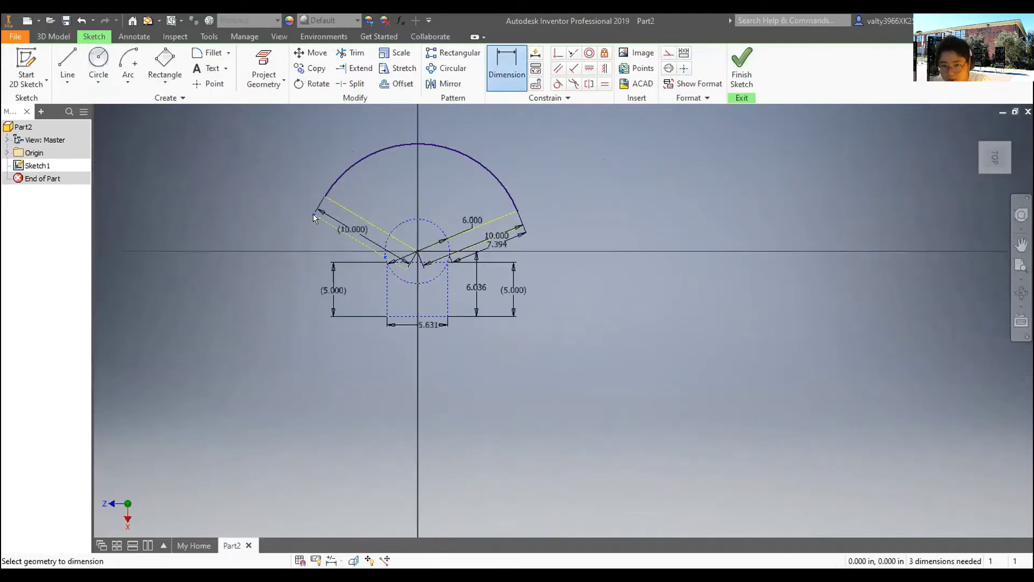
{"action": "scroll", "coordinate": [312, 214], "scroll_direction": "up", "scroll_amount": 4}
{"action": "left_click", "coordinate": [360, 240]}
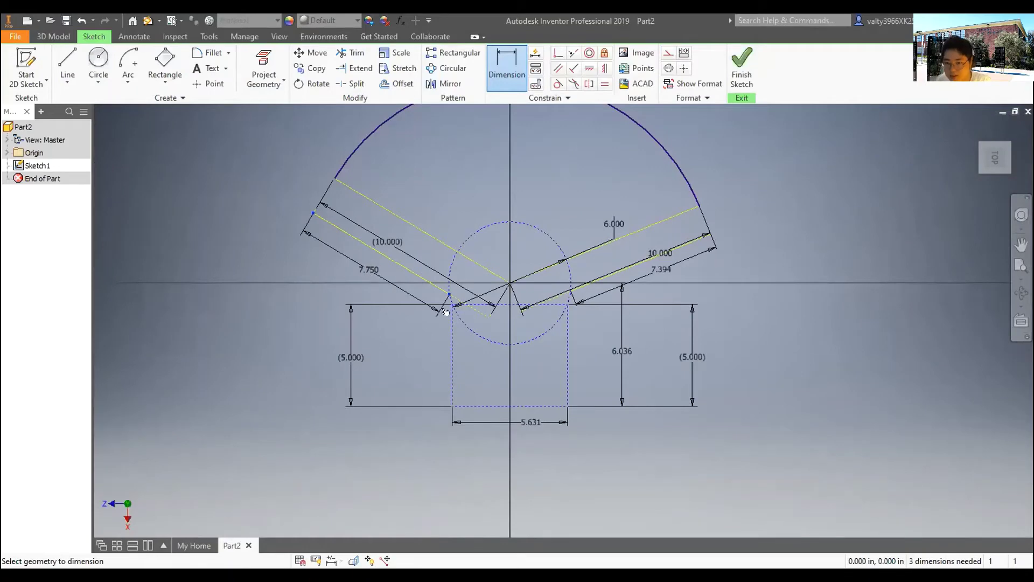
{"action": "left_click", "coordinate": [367, 266]}
{"action": "left_click", "coordinate": [669, 266]}
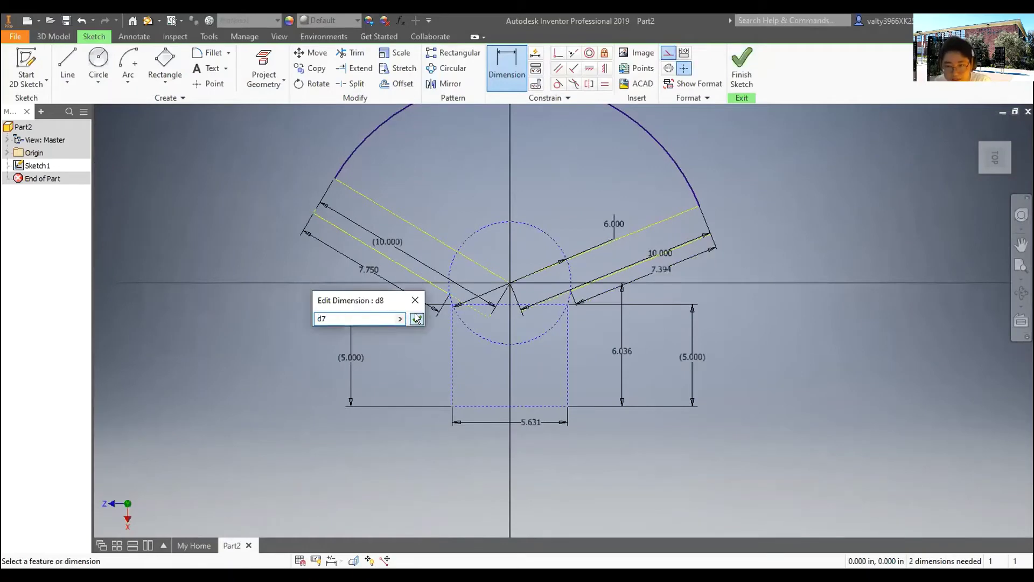
{"action": "left_click", "coordinate": [417, 318]}
- Move the arc's right endpoint slightly upward to steepen the right arm
{"action": "scroll", "coordinate": [657, 229], "scroll_direction": "down", "scroll_amount": 2}
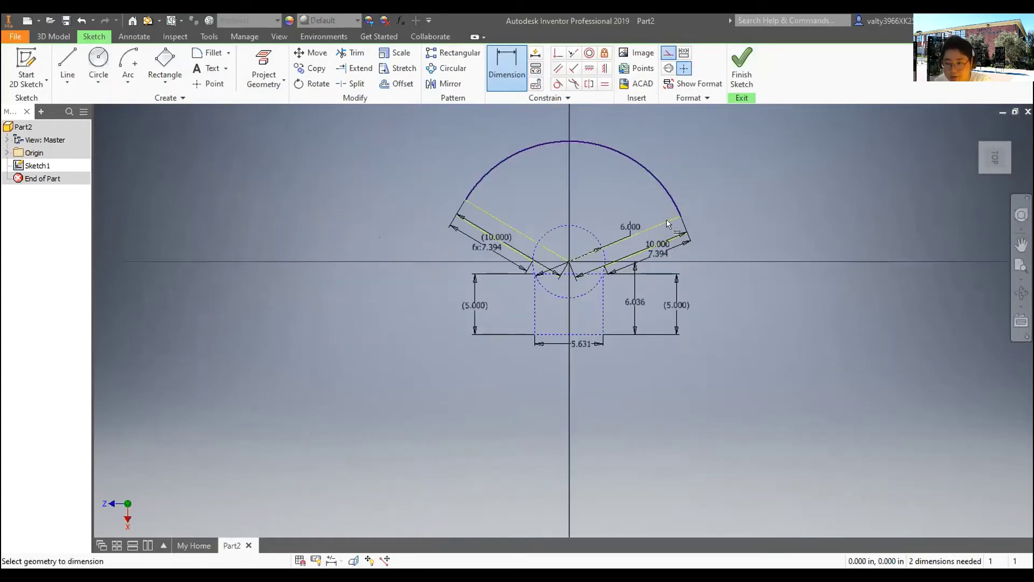
{"action": "right_click", "coordinate": [754, 203]}
{"action": "left_click", "coordinate": [691, 205]}
{"action": "mouse_move", "coordinate": [681, 216]}
{"action": "left_mouse_down"}
{"action": "mouse_move", "coordinate": [675, 199]}
{"action": "mouse_move", "coordinate": [681, 208]}
{"action": "left_mouse_up"}
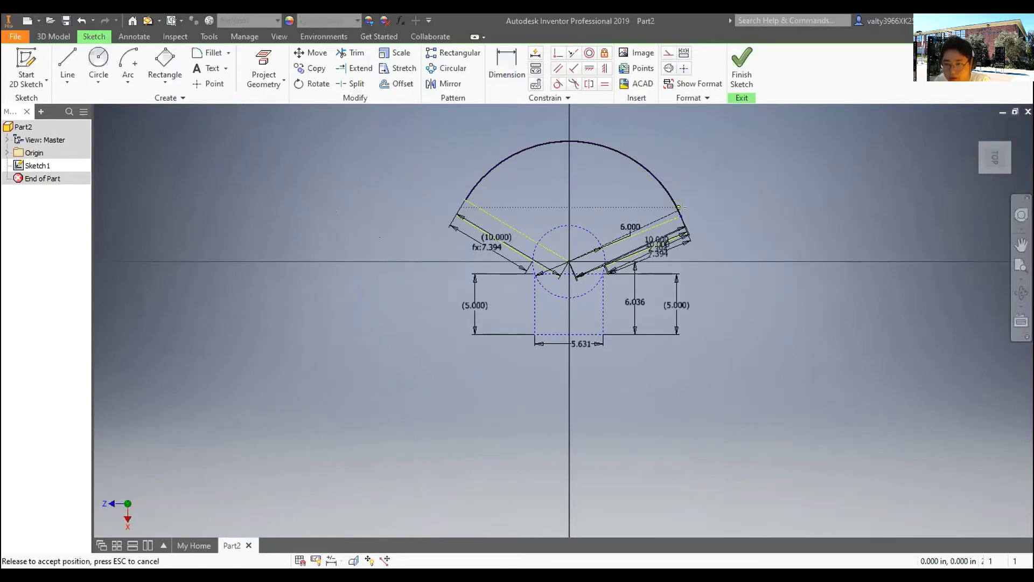
{"action": "left_click_drag", "start_coordinate": [768, 208], "coordinate": [771, 209]}
{"action": "scroll", "coordinate": [609, 273], "scroll_direction": "up", "scroll_amount": 3}
{"action": "scroll", "coordinate": [609, 274], "scroll_direction": "down", "scroll_amount": 5}
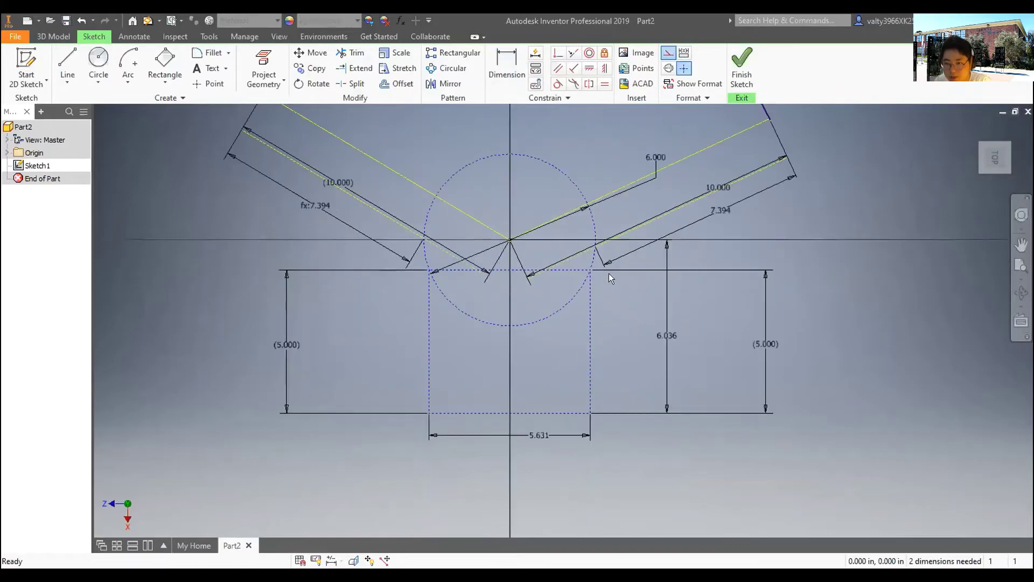
- Add a driven dimension for the radial distance between the construction circle and the large arc
{"action": "scroll", "coordinate": [539, 303], "scroll_direction": "down", "scroll_amount": 3}
{"action": "scroll", "coordinate": [539, 302], "scroll_direction": "up", "scroll_amount": 4}
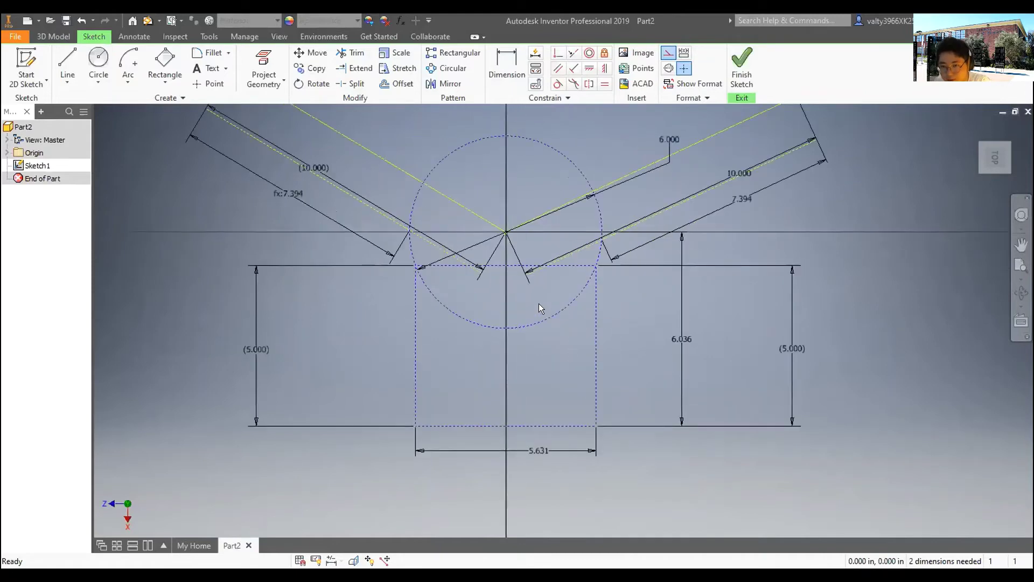
{"action": "middle_click_drag", "start_coordinate": [918, 259], "coordinate": [904, 437]}
{"action": "scroll", "coordinate": [899, 427], "scroll_direction": "down", "scroll_amount": 2}
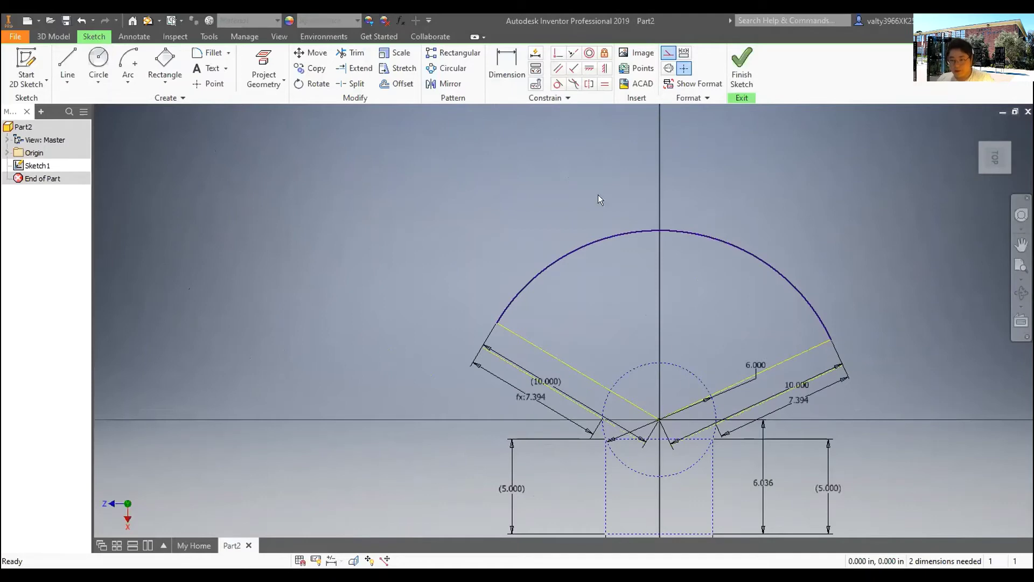
{"action": "key", "text": "d"}
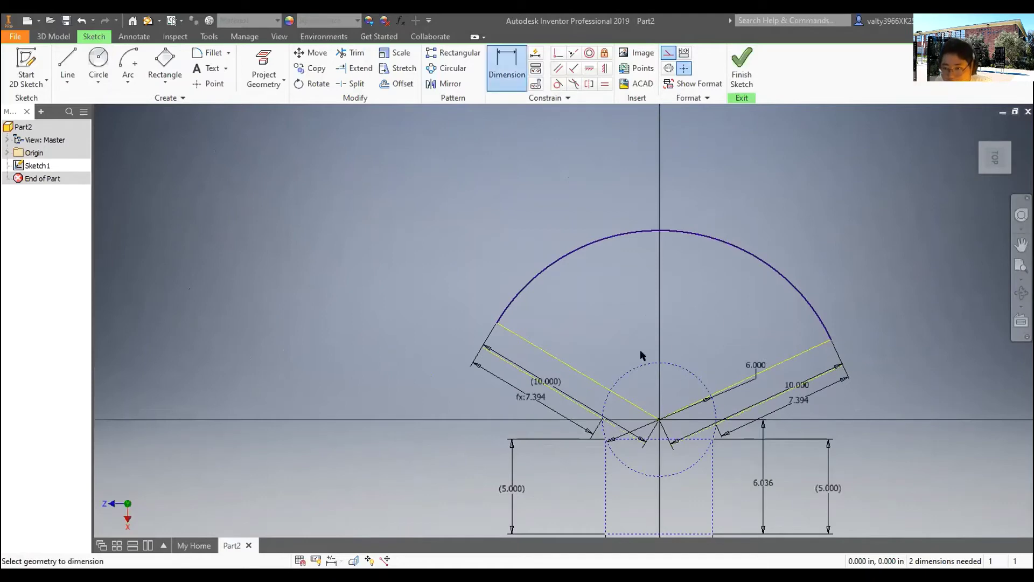
{"action": "left_click", "coordinate": [655, 361]}
{"action": "left_click", "coordinate": [710, 238]}
{"action": "left_click", "coordinate": [724, 210]}
{"action": "key", "text": "Return"}
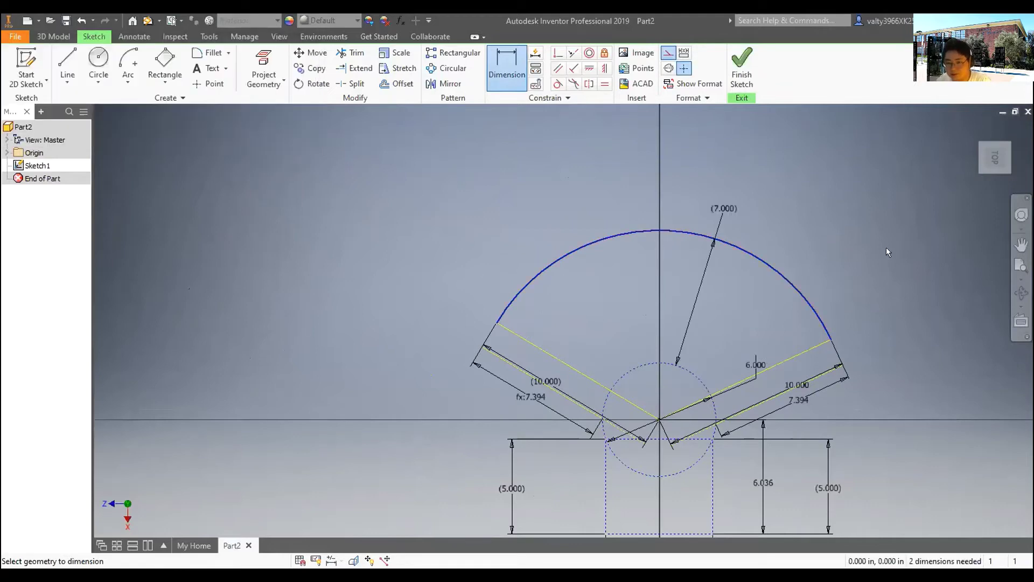
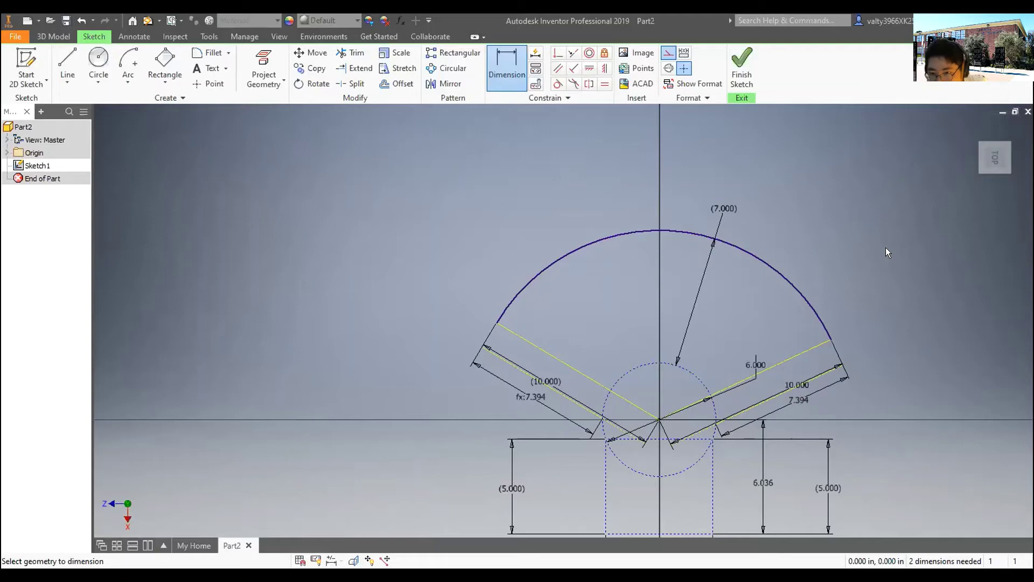
- Move the large arc's right endpoint slightly upward to steepen the right arm
{"action": "scroll", "coordinate": [809, 402], "scroll_direction": "up", "scroll_amount": 5}
{"action": "scroll", "coordinate": [809, 402], "scroll_direction": "down", "scroll_amount": 2}
{"action": "scroll", "coordinate": [521, 476], "scroll_direction": "down", "scroll_amount": 5}
{"action": "mouse_move", "coordinate": [778, 452]}
{"action": "middle_mouse_down"}
{"action": "mouse_move", "coordinate": [882, 429]}
{"action": "mouse_move", "coordinate": [882, 406]}
{"action": "middle_mouse_up"}
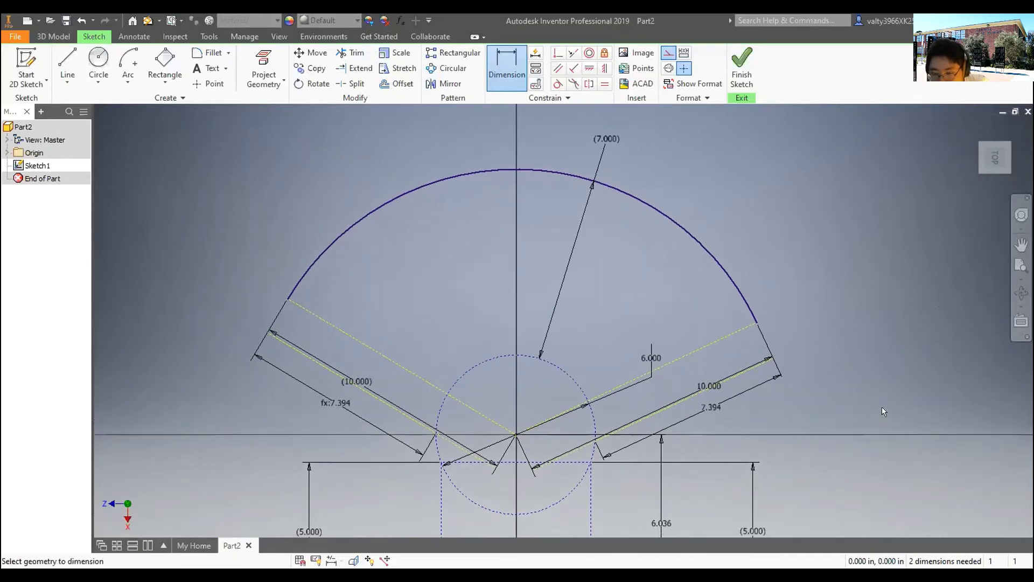
{"action": "left_click", "coordinate": [752, 318]}
{"action": "right_click", "coordinate": [833, 283]}
{"action": "key", "text": "Escape"}
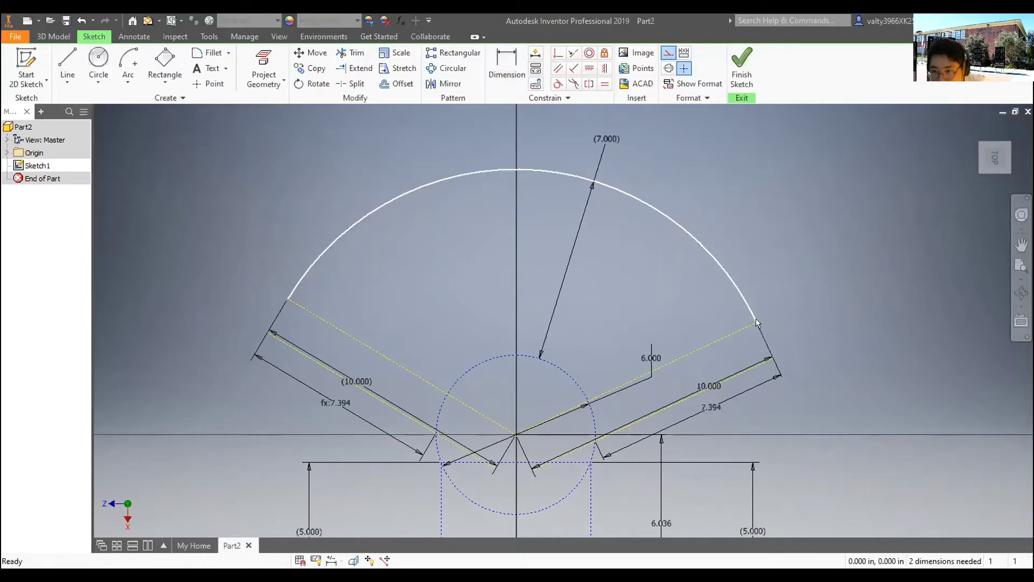
{"action": "left_click_drag", "start_coordinate": [756, 321], "coordinate": [736, 328]}
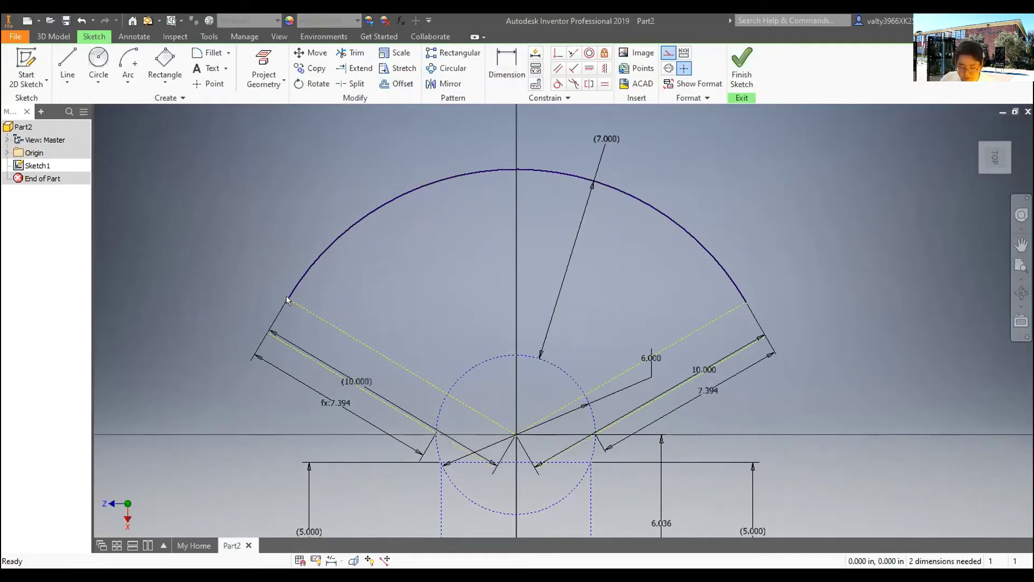
- Try to move the arc's left endpoint, then swing the right endpoint steeply upward and back down
{"action": "mouse_move", "coordinate": [287, 298]}
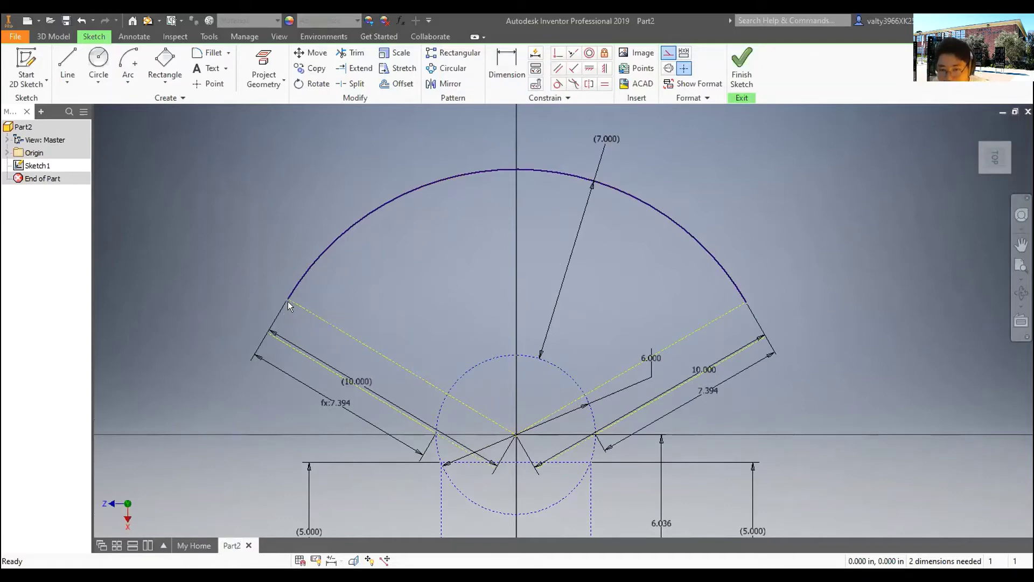
{"action": "left_click_drag", "start_coordinate": [286, 296], "coordinate": [439, 206]}
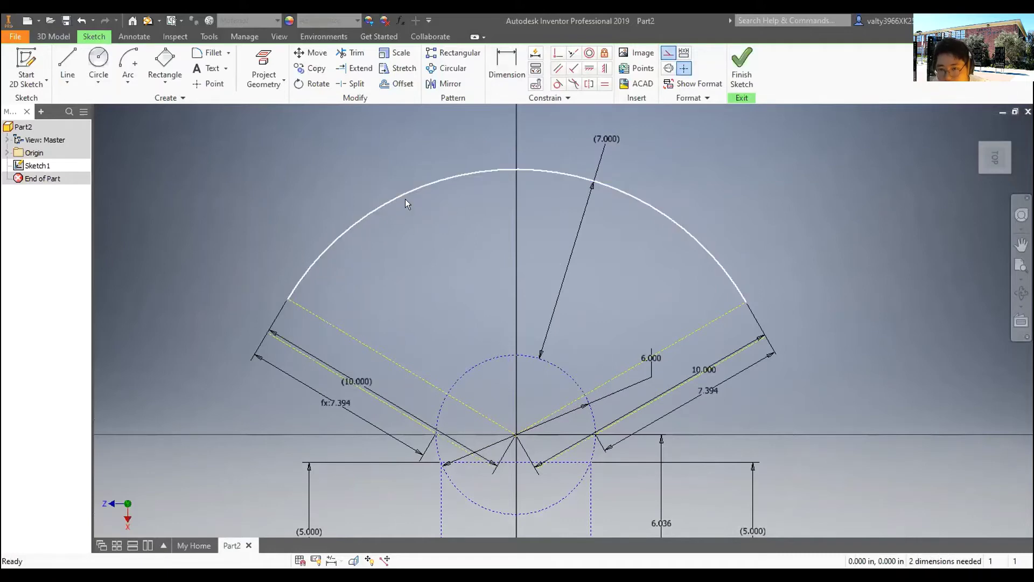
{"action": "left_click_drag", "start_coordinate": [747, 302], "coordinate": [653, 208]}
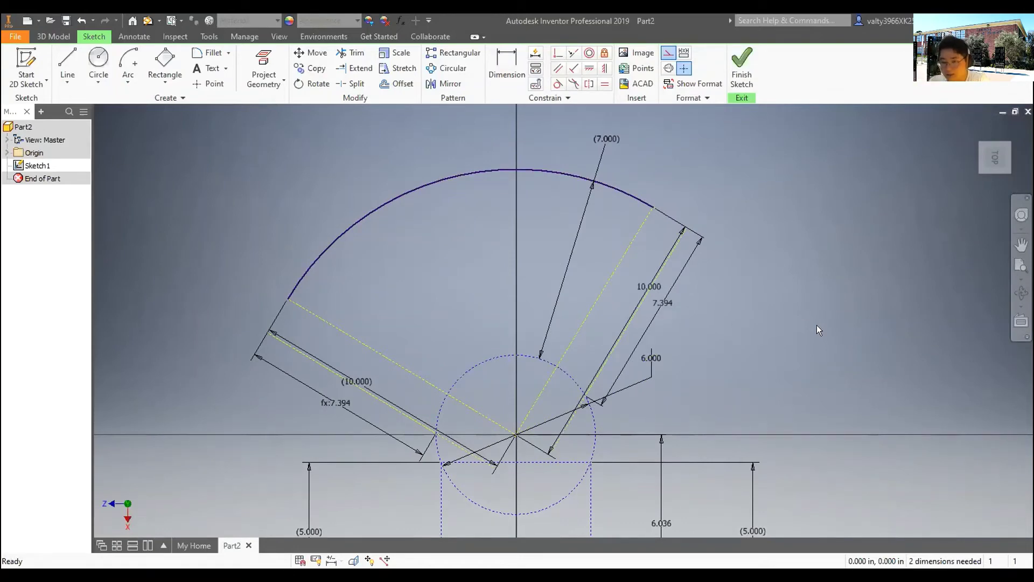
{"action": "left_click_drag", "start_coordinate": [648, 205], "coordinate": [829, 256]}
- Dimension the angle between the upper edges of the two slanted arms and set it to 135 degrees
{"action": "key", "text": "d"}
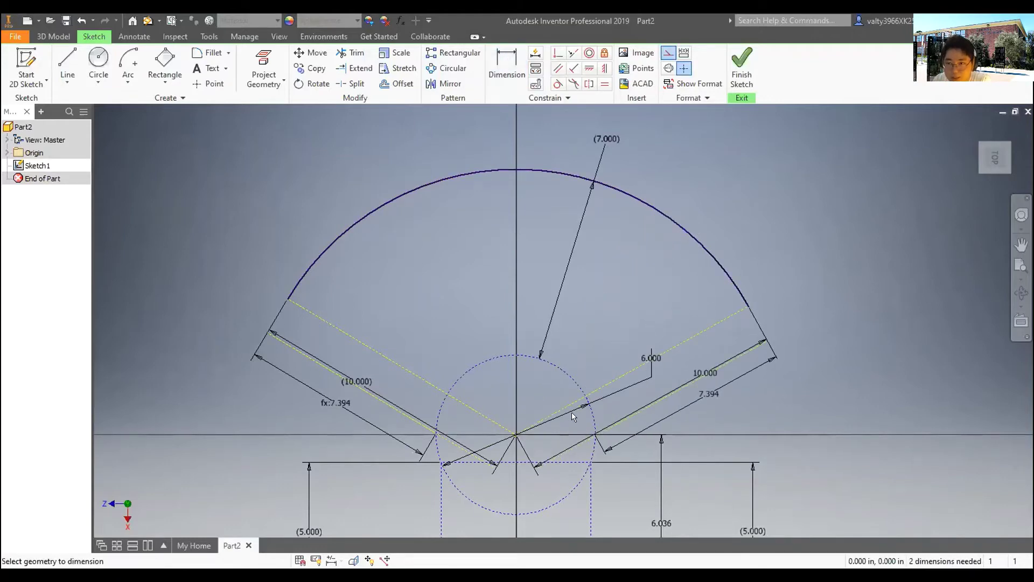
{"action": "left_click", "coordinate": [604, 386]}
{"action": "left_click", "coordinate": [435, 385]}
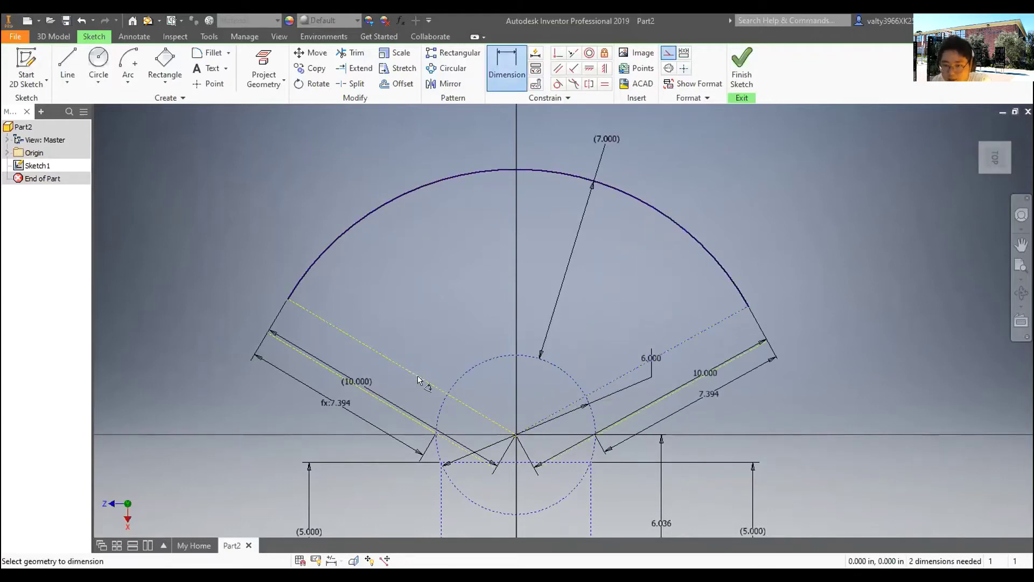
{"action": "left_click", "coordinate": [467, 325]}
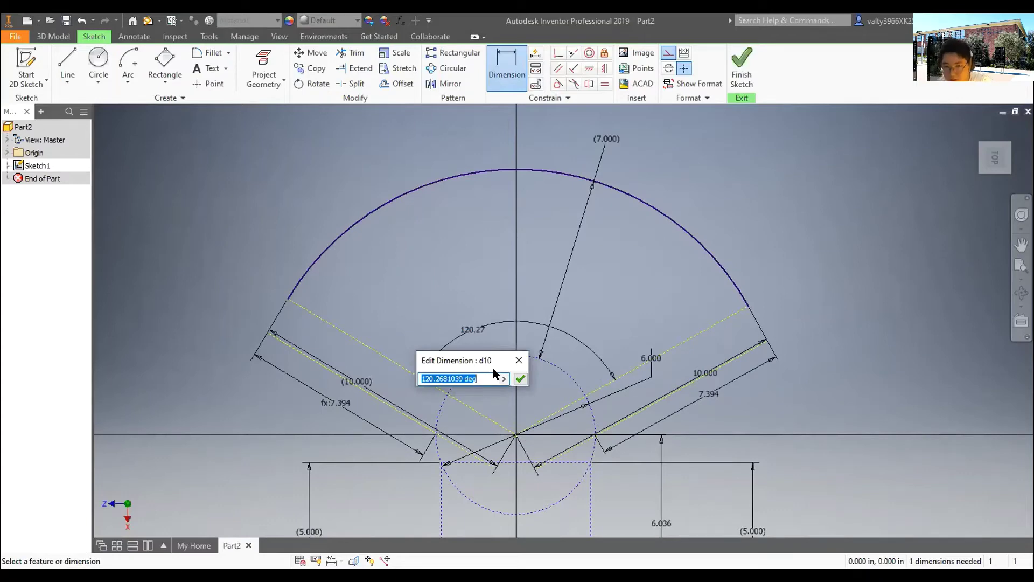
{"action": "type", "text": "135"}
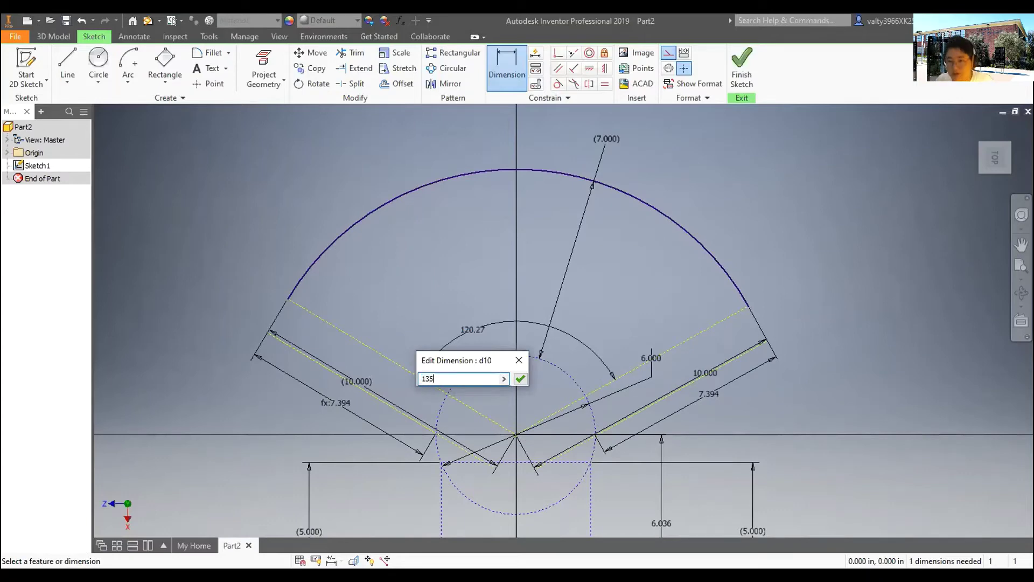
{"action": "key", "text": "Return"}
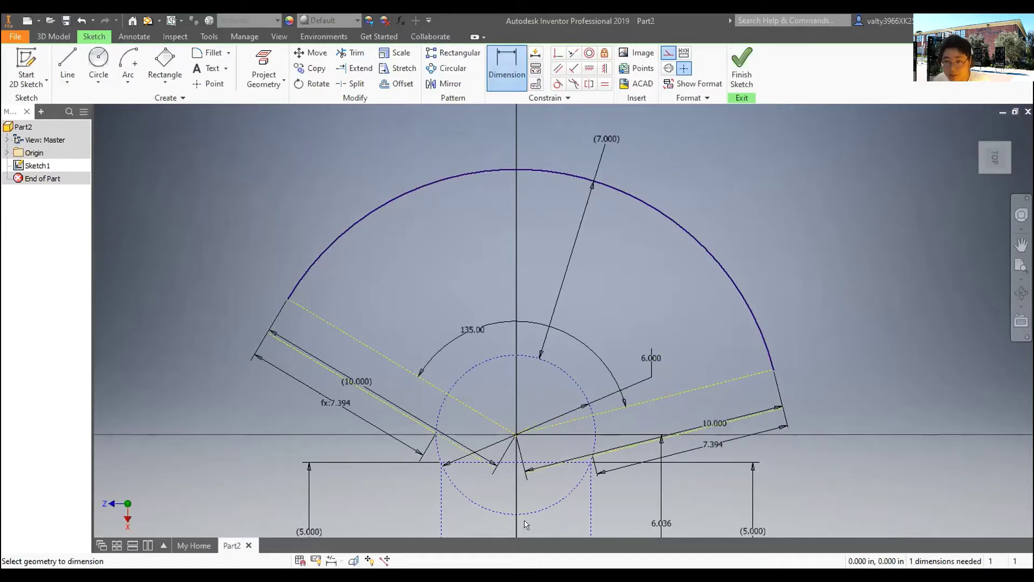
{"action": "left_click", "coordinate": [303, 272]}
{"action": "right_click", "coordinate": [302, 214]}
{"action": "left_click", "coordinate": [220, 218]}
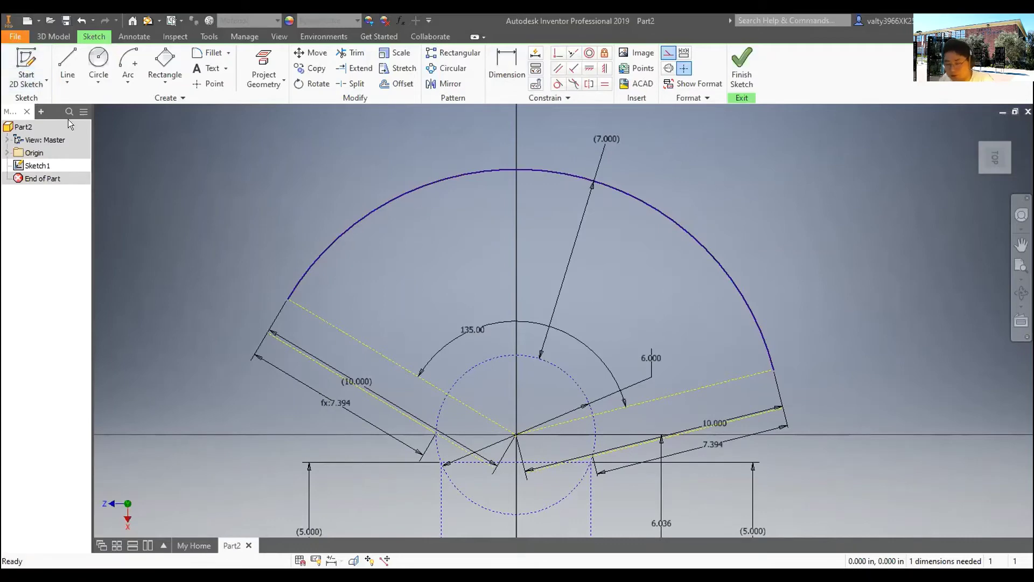
- Create a new part from the Standard.ipt template, accepting the style library definitions
{"action": "left_click", "coordinate": [33, 78]}
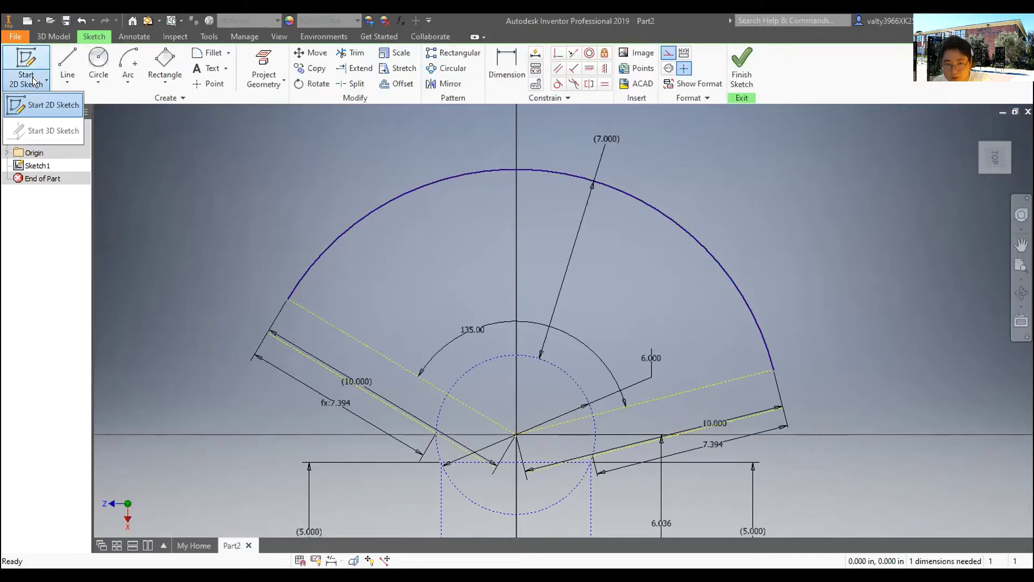
{"action": "left_click", "coordinate": [39, 103]}
{"action": "left_click", "coordinate": [23, 33]}
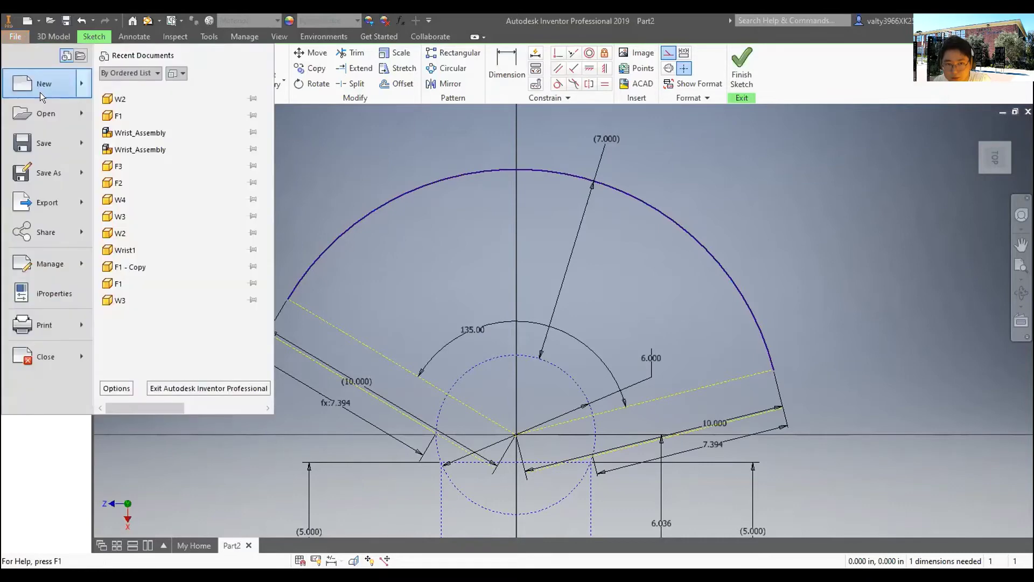
{"action": "key", "text": "Escape"}
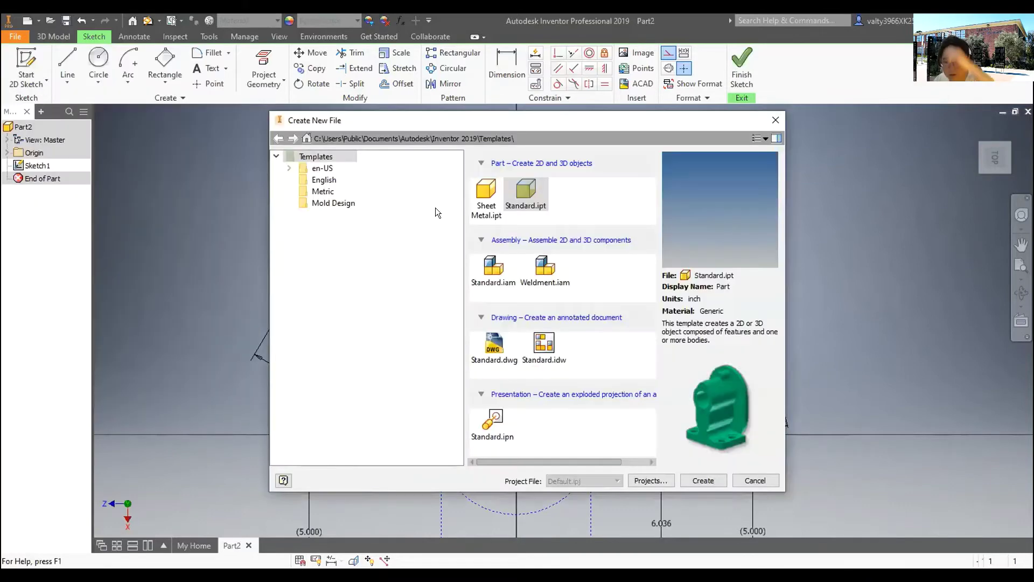
{"action": "left_click", "coordinate": [708, 482]}
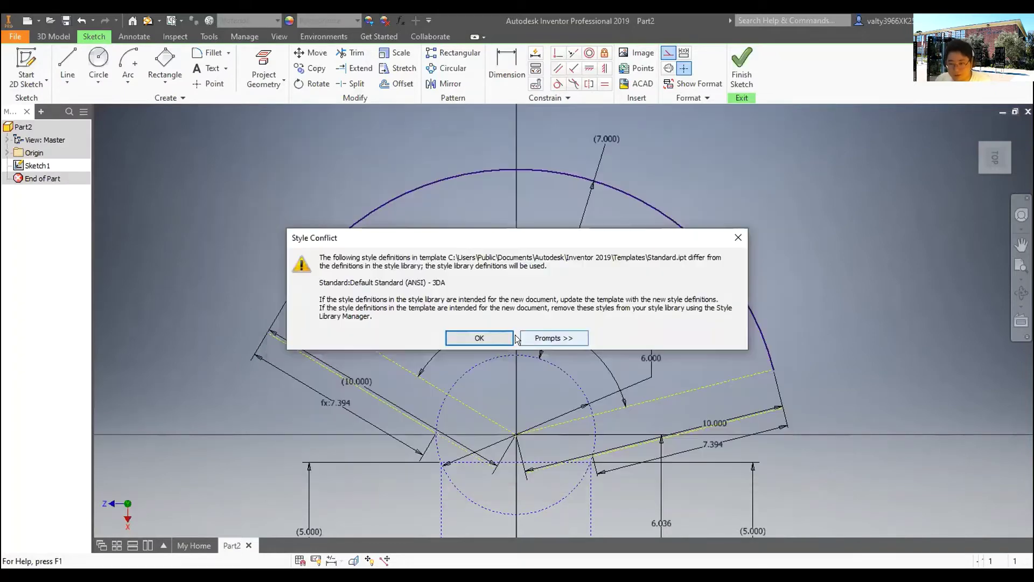
{"action": "left_click", "coordinate": [478, 338]}
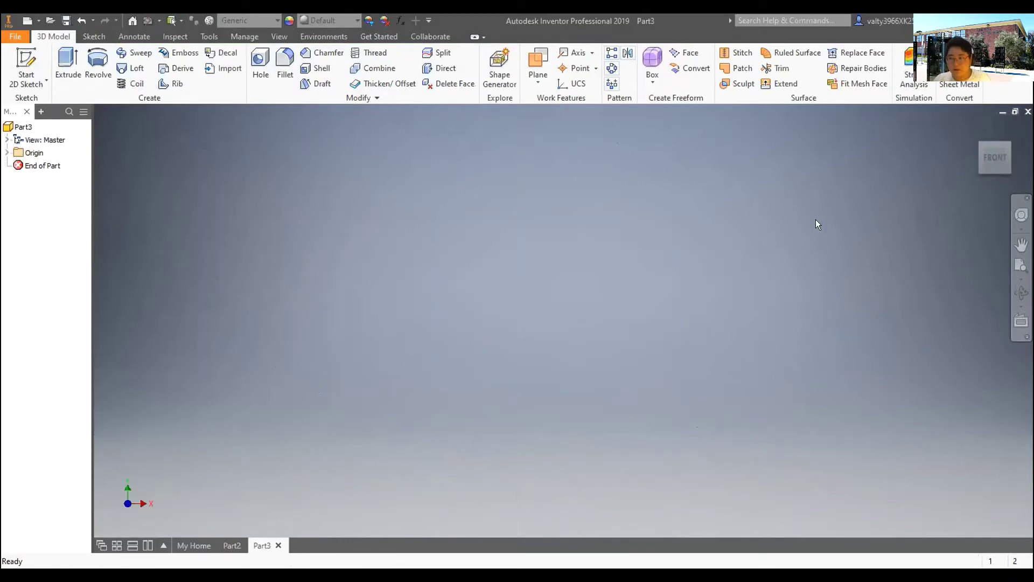
- Start a 2D sketch on the XZ plane of the new part
{"action": "left_click", "coordinate": [26, 65]}
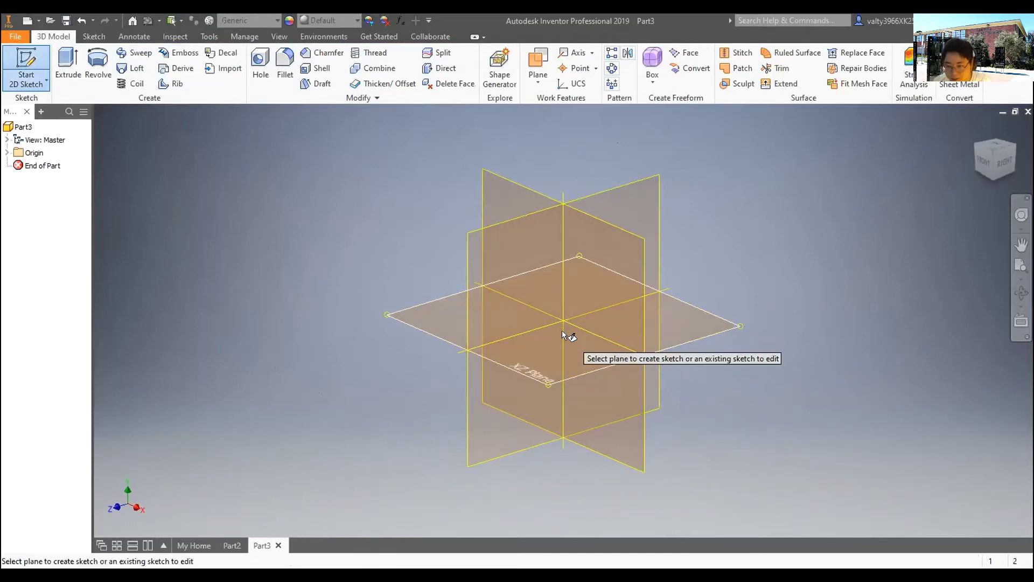
{"action": "mouse_move", "coordinate": [580, 353]}
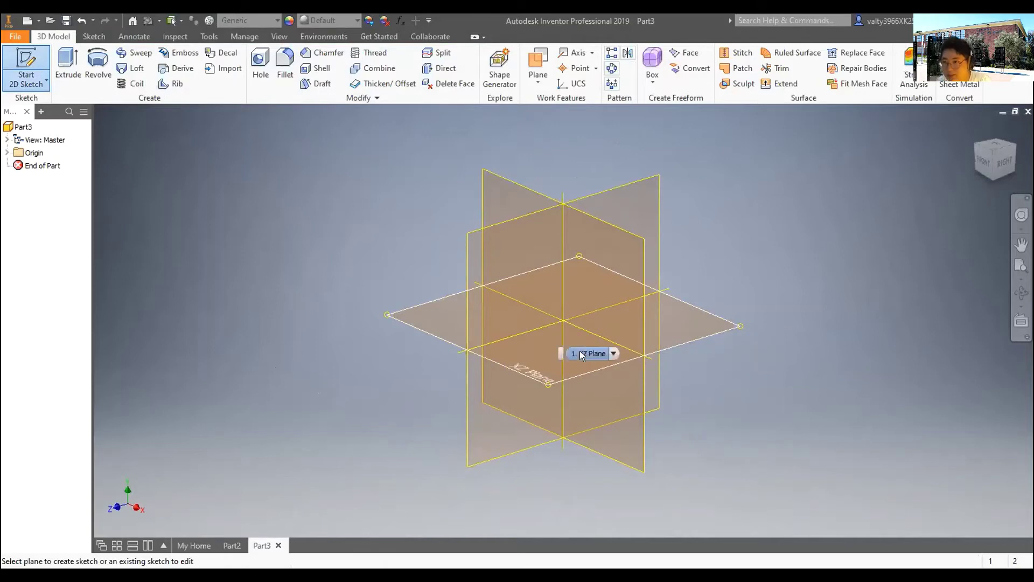
{"action": "left_click", "coordinate": [533, 357]}
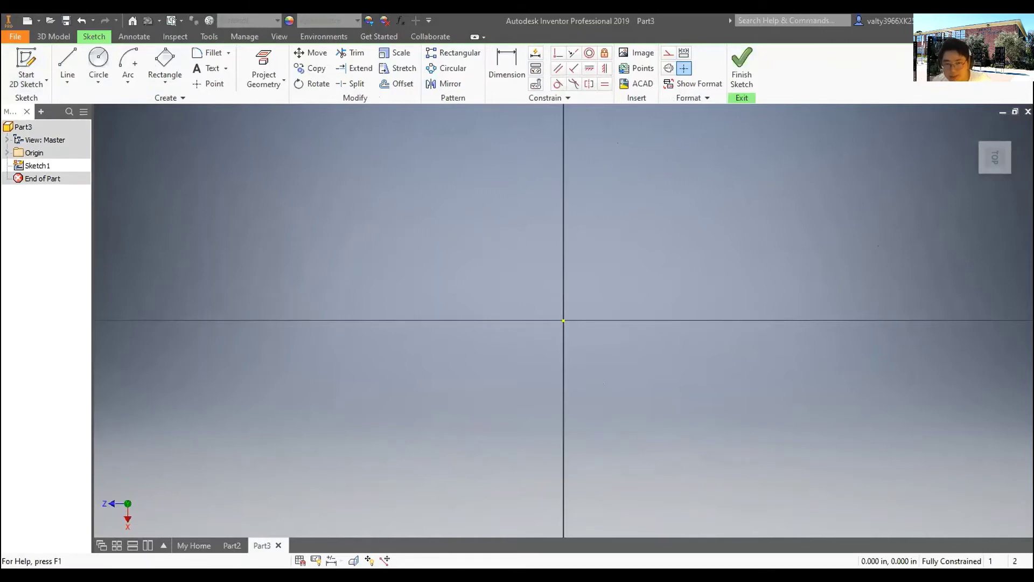
- Draw a construction circle centred on the origin and set its diameter to 6 in
{"action": "left_click", "coordinate": [95, 73]}
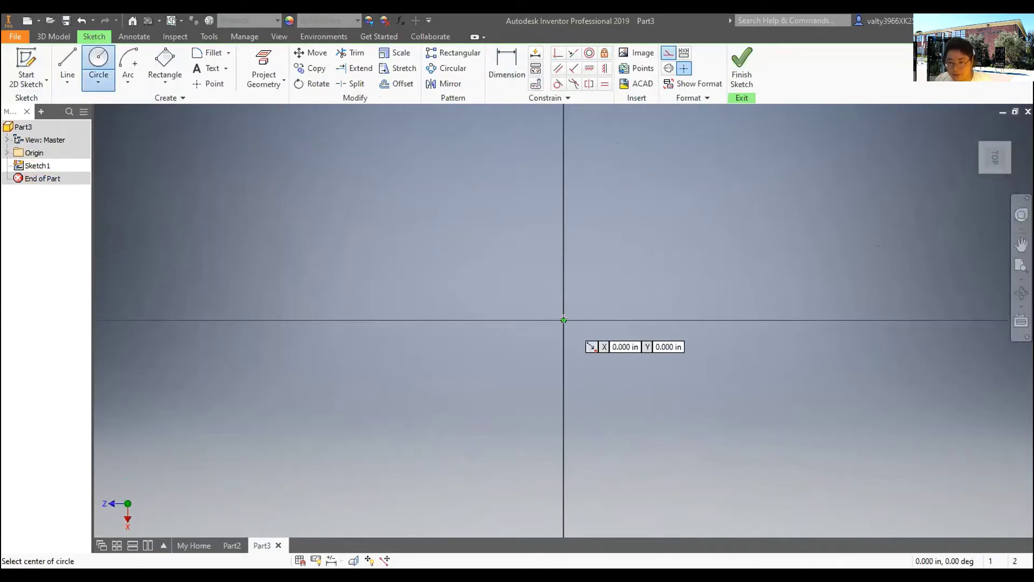
{"action": "left_click", "coordinate": [590, 131]}
{"action": "key", "text": "d"}
{"action": "left_click", "coordinate": [679, 166]}
{"action": "left_click", "coordinate": [802, 147]}
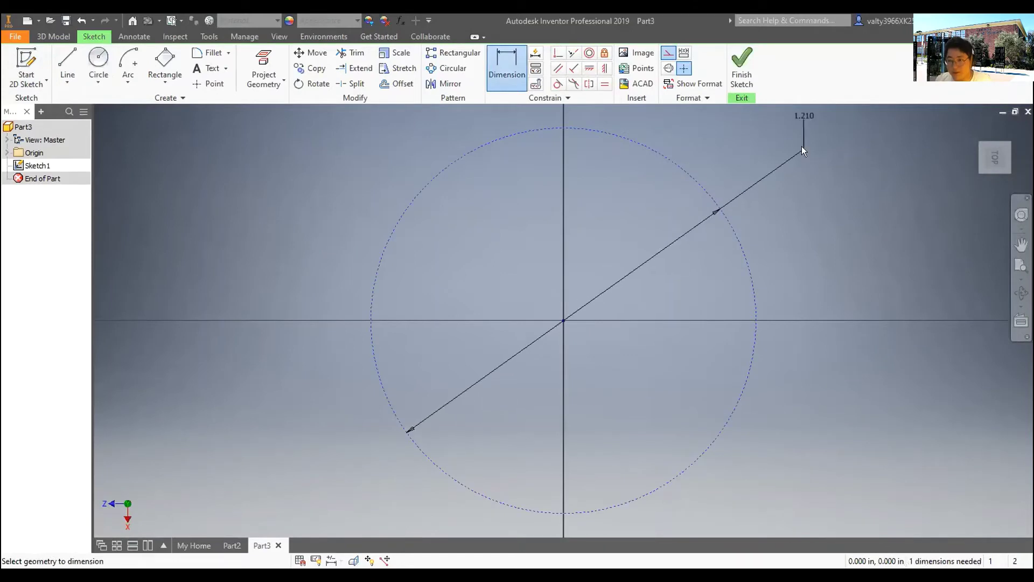
{"action": "type", "text": "6"}
{"action": "key", "text": "Return"}
- Draw a construction rectangle about 5.33 in wide and 2.75 in high, starting on the circle's lower left and extending below it
{"action": "scroll", "coordinate": [625, 334], "scroll_direction": "down", "scroll_amount": 7}
{"action": "middle_click_drag", "start_coordinate": [752, 335], "coordinate": [604, 300]}
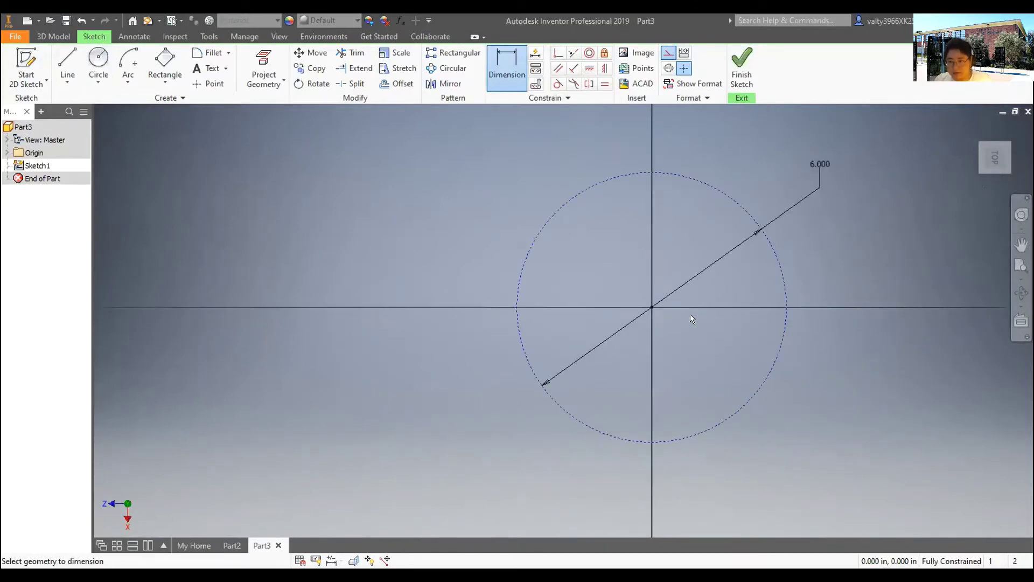
{"action": "left_click", "coordinate": [165, 63]}
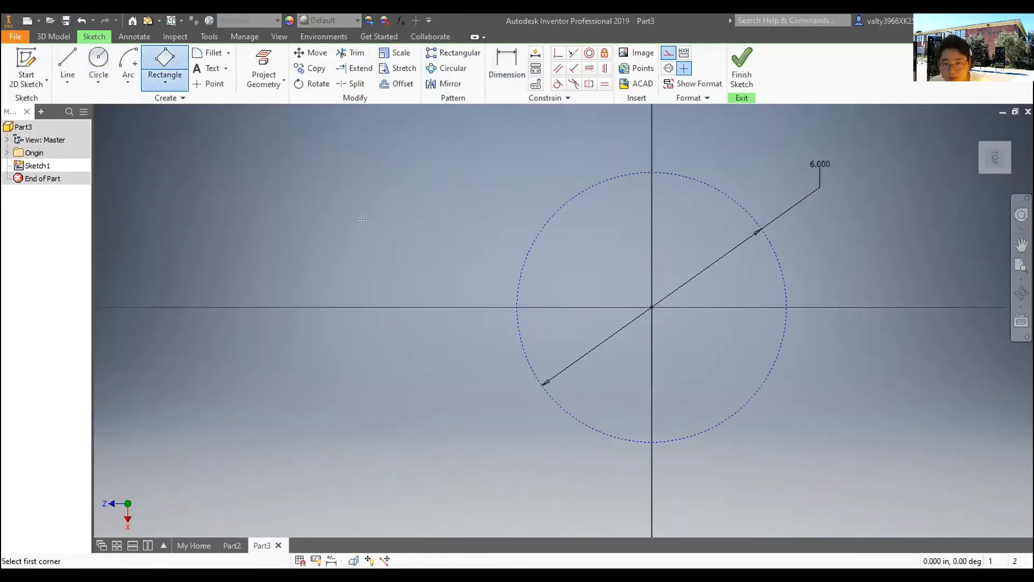
{"action": "left_click", "coordinate": [532, 371]}
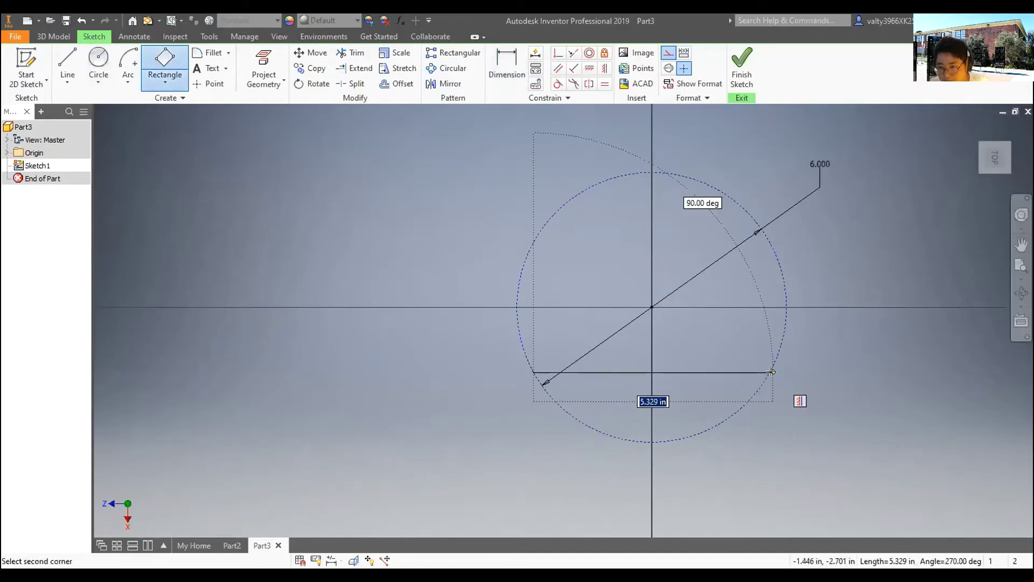
{"action": "left_click", "coordinate": [773, 497]}
- Dimension the rectangle's bottom edge and set its width to 5.631 in
{"action": "left_click", "coordinate": [507, 65]}
{"action": "left_click", "coordinate": [719, 495]}
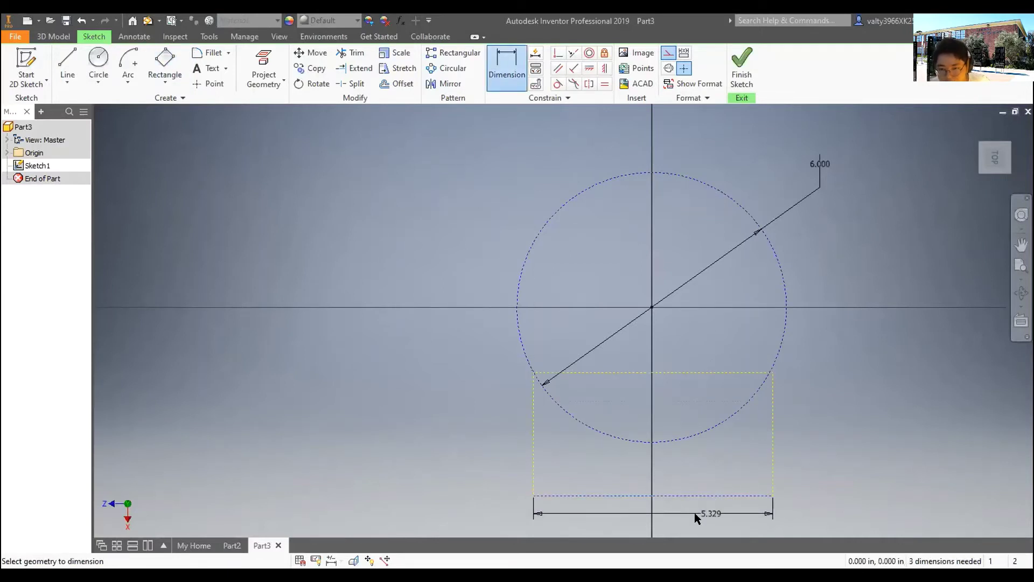
{"action": "left_click", "coordinate": [694, 513]}
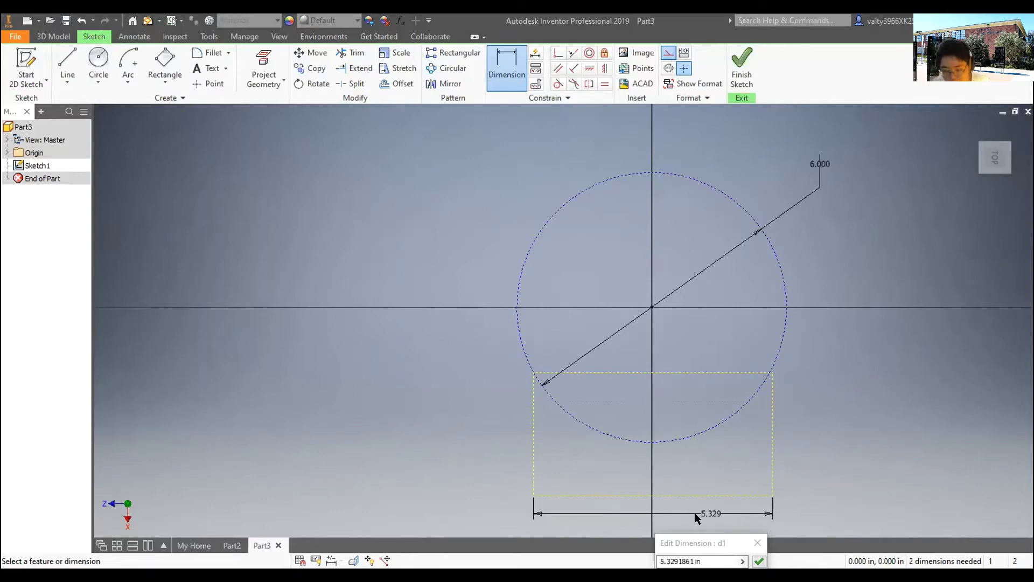
{"action": "type", "text": "5.631"}
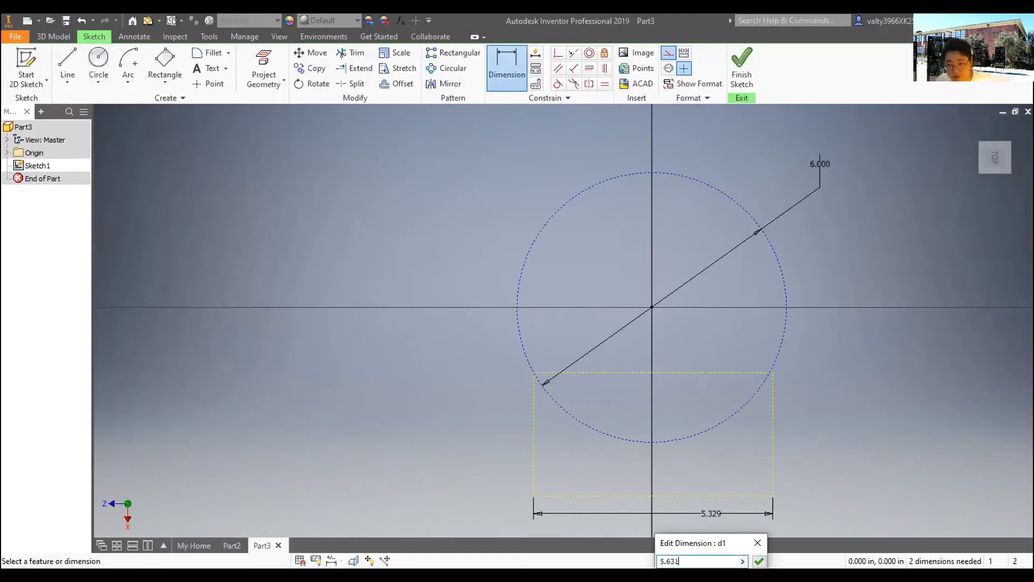
{"action": "key", "text": "Return"}
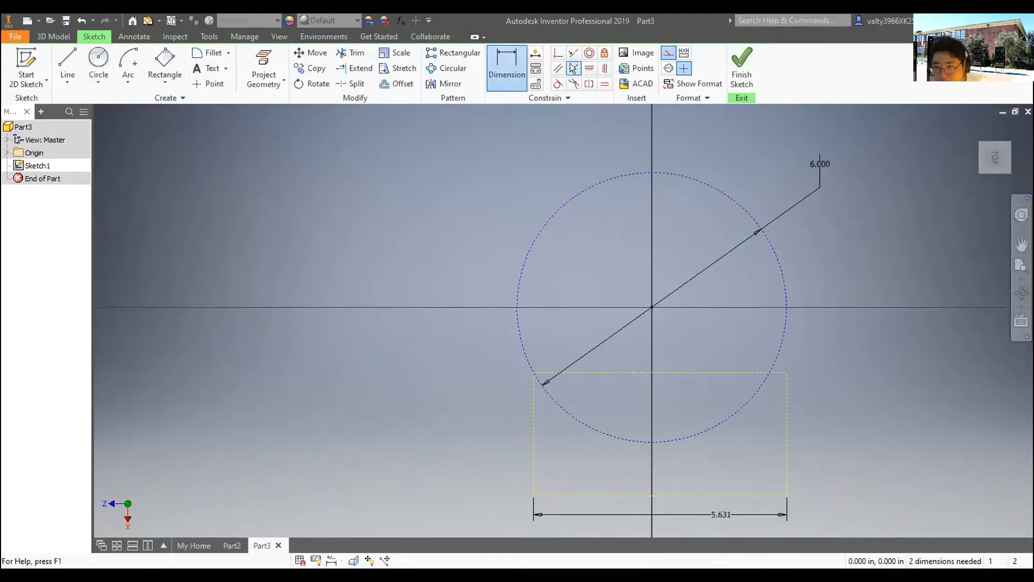
- Constrain the rectangle's upper right corner to be coincident with the construction circle
{"action": "left_click", "coordinate": [558, 52]}
{"action": "left_click", "coordinate": [787, 373]}
{"action": "left_click", "coordinate": [781, 348]}
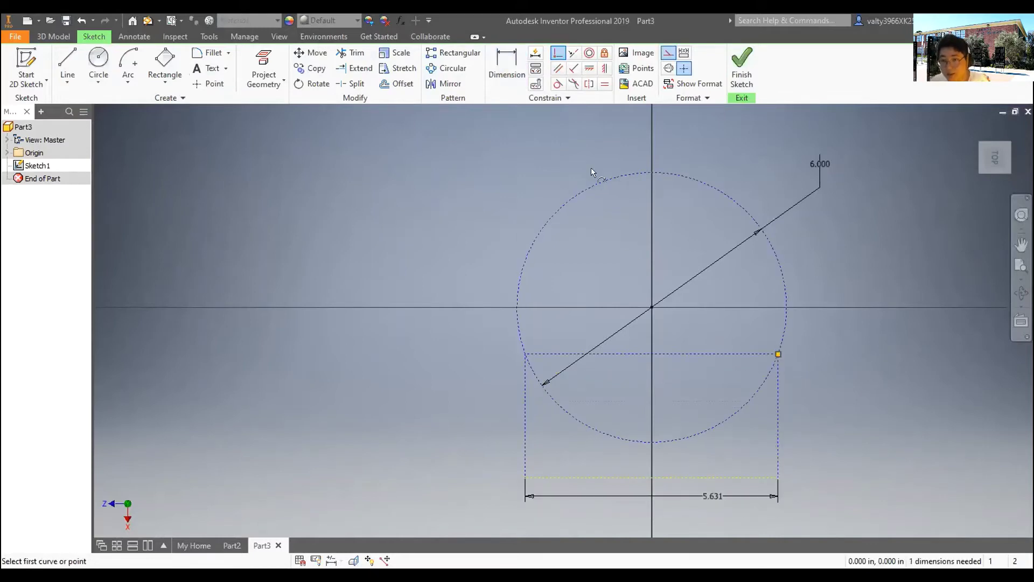
- Dimension the vertical distance from the circle's centre to the rectangle's bottom edge, accepting the measured value
{"action": "left_click", "coordinate": [507, 64]}
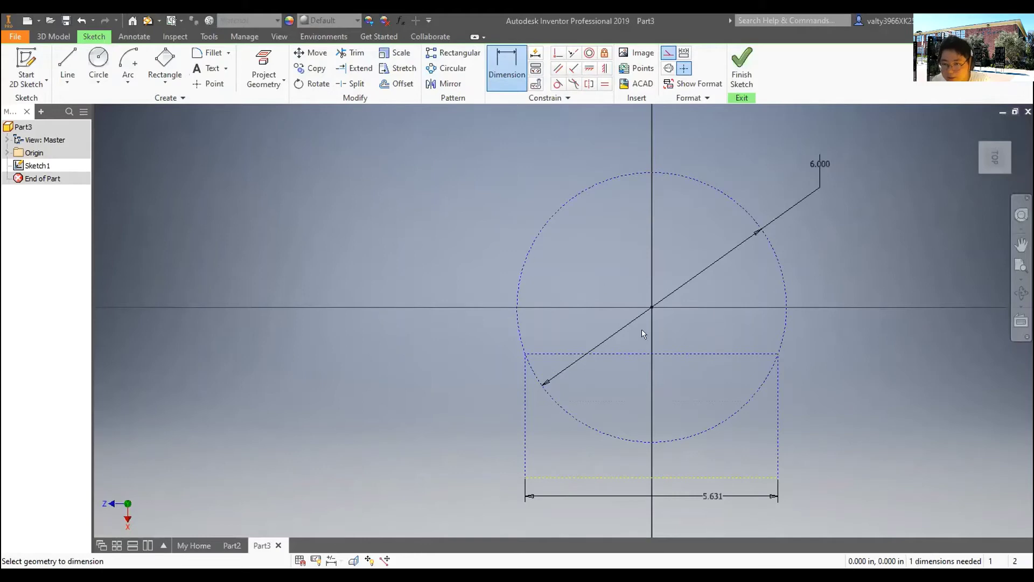
{"action": "left_click", "coordinate": [652, 307]}
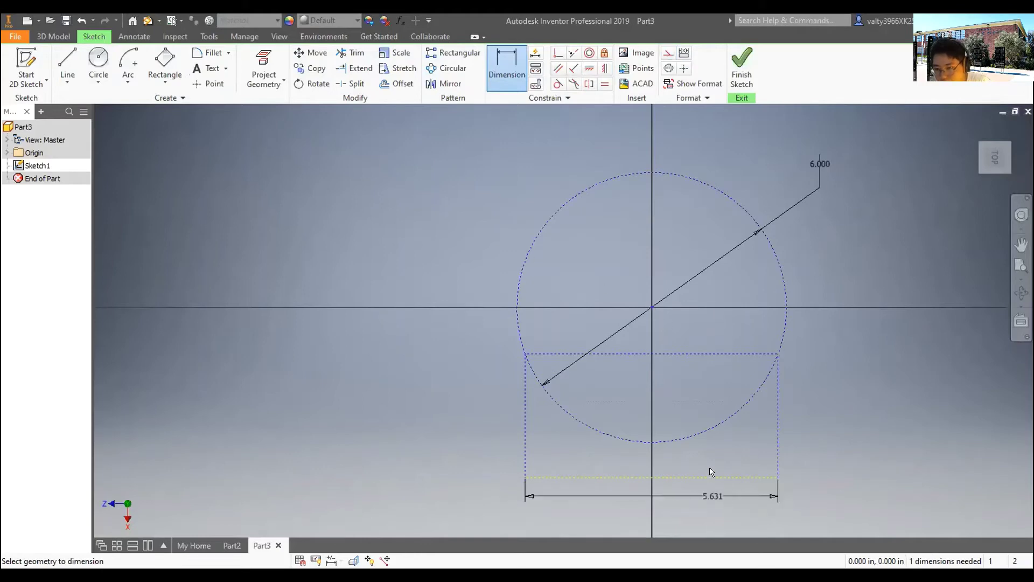
{"action": "left_click", "coordinate": [709, 477]}
{"action": "left_click", "coordinate": [894, 411]}
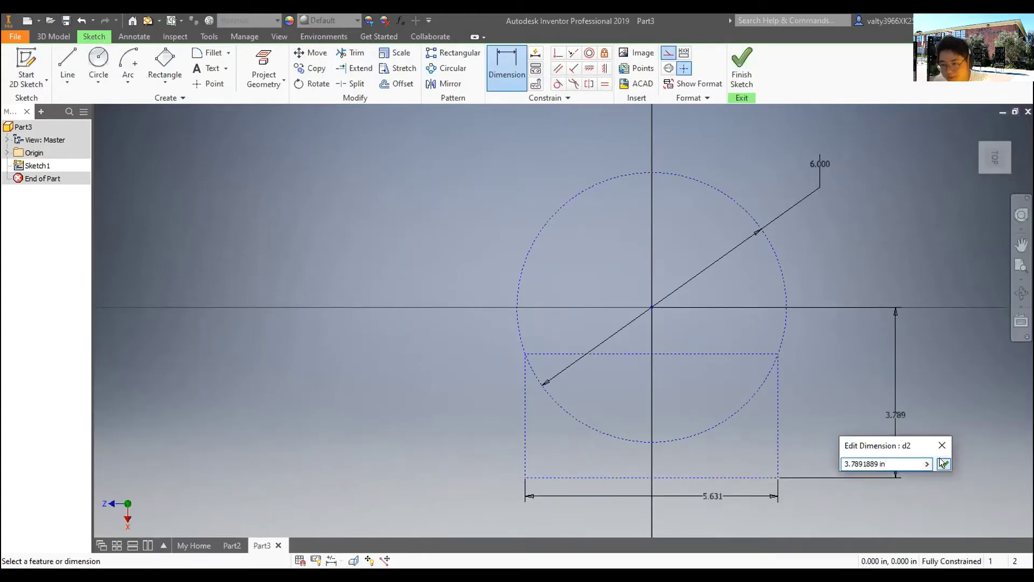
{"action": "key", "text": "Return"}
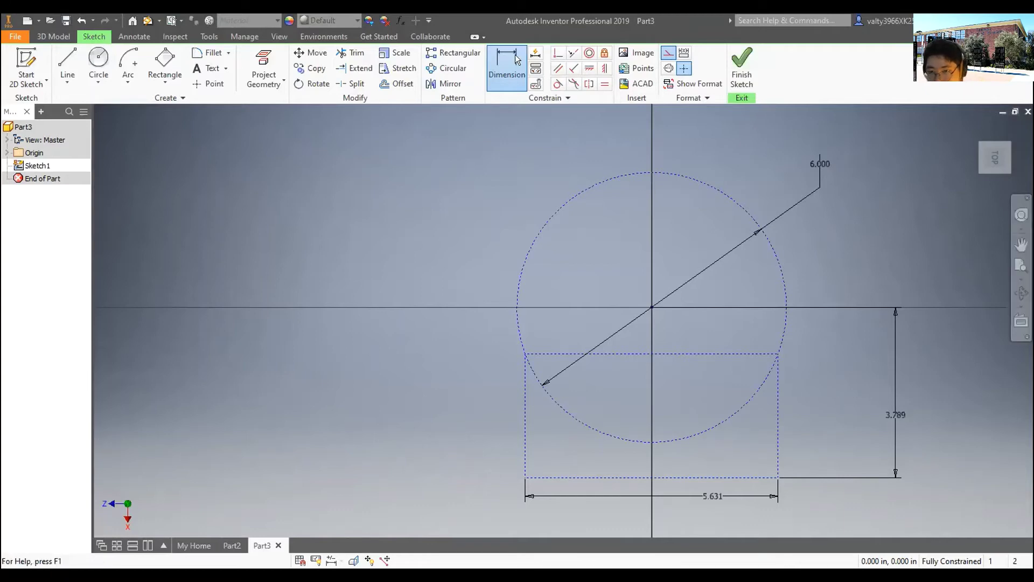
- Remove the dimension between the circle's centre and the rectangle's bottom edge, and set the rectangle's height to 5 in
{"action": "right_click", "coordinate": [474, 431]}
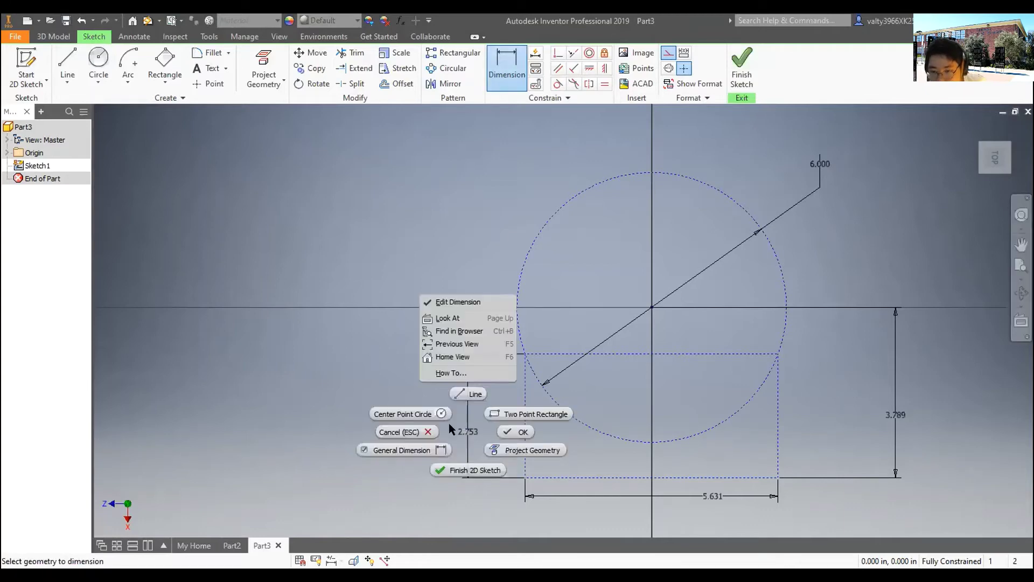
{"action": "left_click", "coordinate": [427, 426]}
{"action": "left_click", "coordinate": [501, 62]}
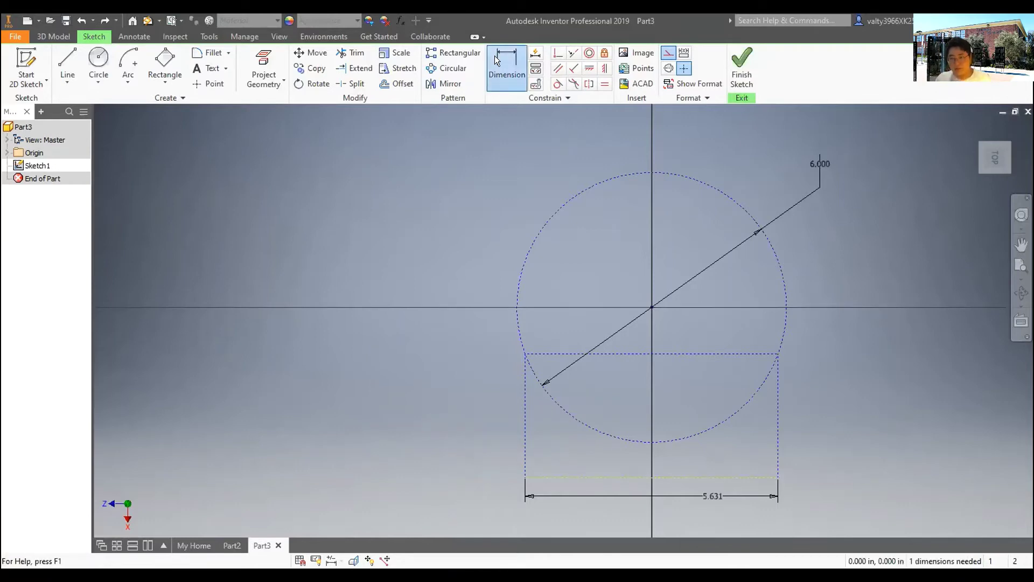
{"action": "left_click", "coordinate": [522, 404]}
{"action": "left_click", "coordinate": [429, 407]}
{"action": "type", "text": "5"}
{"action": "key", "text": "Return"}
- Add a driven vertical dimension from the circle's centre to the rectangle's bottom edge
{"action": "scroll", "coordinate": [485, 409], "scroll_direction": "up", "scroll_amount": 3}
{"action": "scroll", "coordinate": [485, 409], "scroll_direction": "down", "scroll_amount": 5}
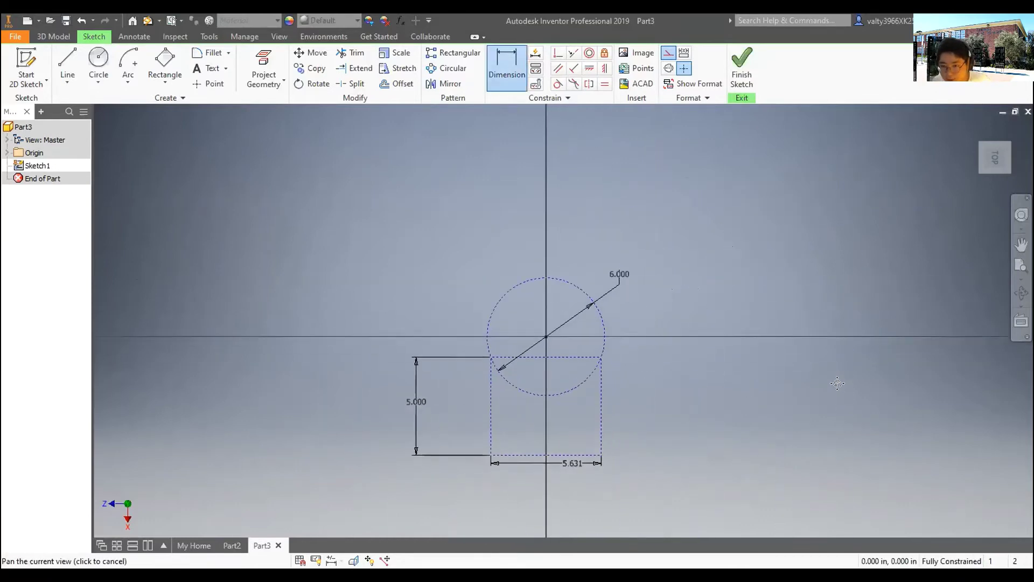
{"action": "left_click", "coordinate": [547, 335]}
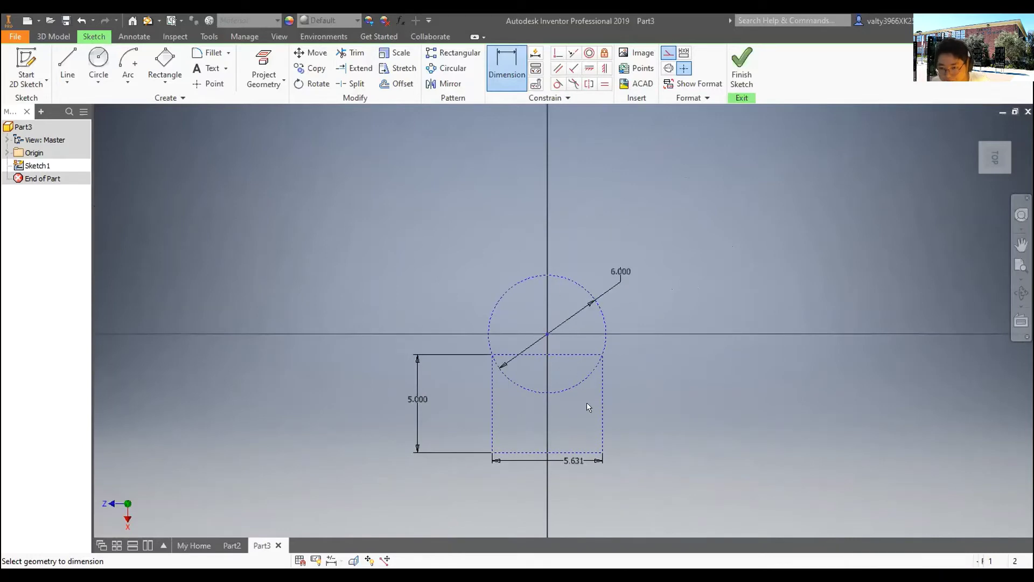
{"action": "left_click", "coordinate": [572, 453]}
{"action": "left_click", "coordinate": [698, 400]}
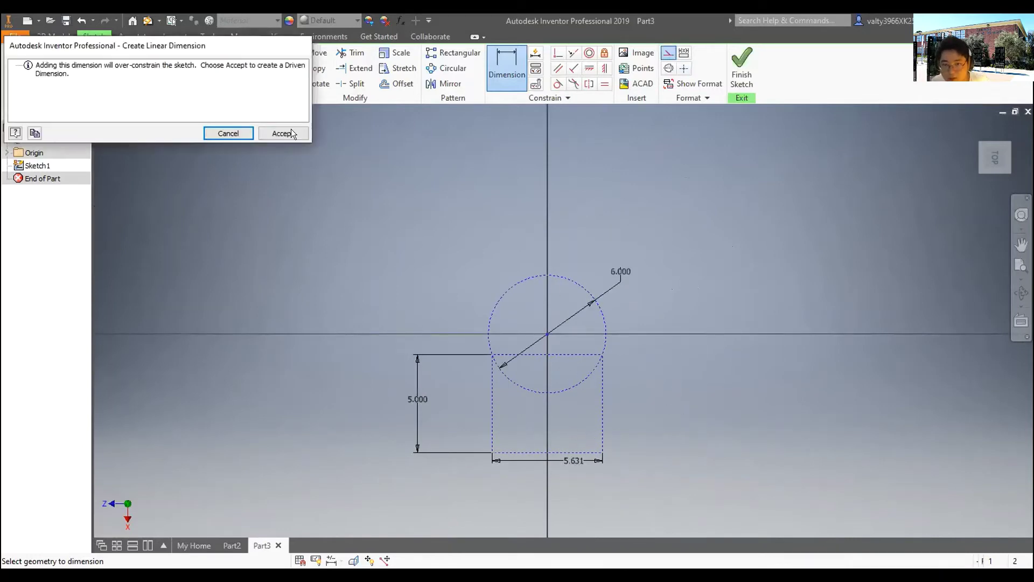
{"action": "left_click", "coordinate": [281, 132]}
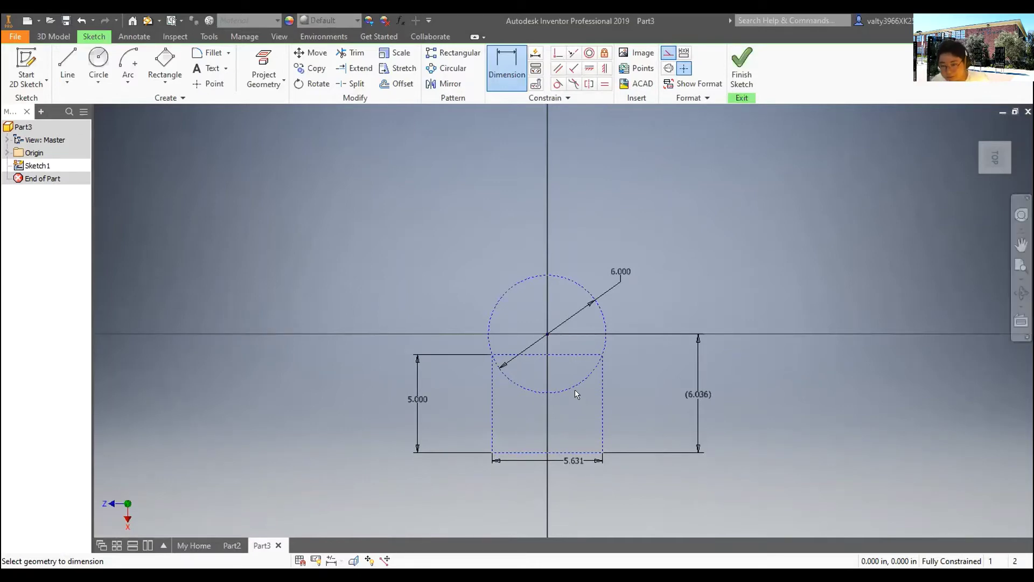
- Draw a construction rectangle about 1.14 in wide and 5 in high against the existing rectangle's left edge
{"action": "scroll", "coordinate": [411, 353], "scroll_direction": "down", "scroll_amount": 4}
{"action": "left_click", "coordinate": [165, 59]}
{"action": "scroll", "coordinate": [313, 313], "scroll_direction": "up", "scroll_amount": 2}
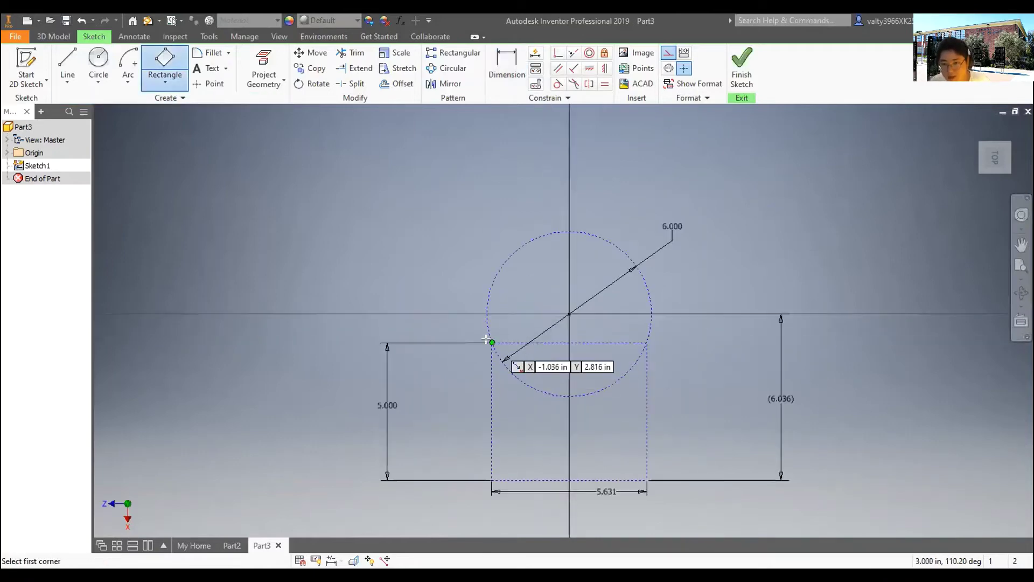
{"action": "left_click", "coordinate": [492, 342]}
{"action": "left_click", "coordinate": [460, 341]}
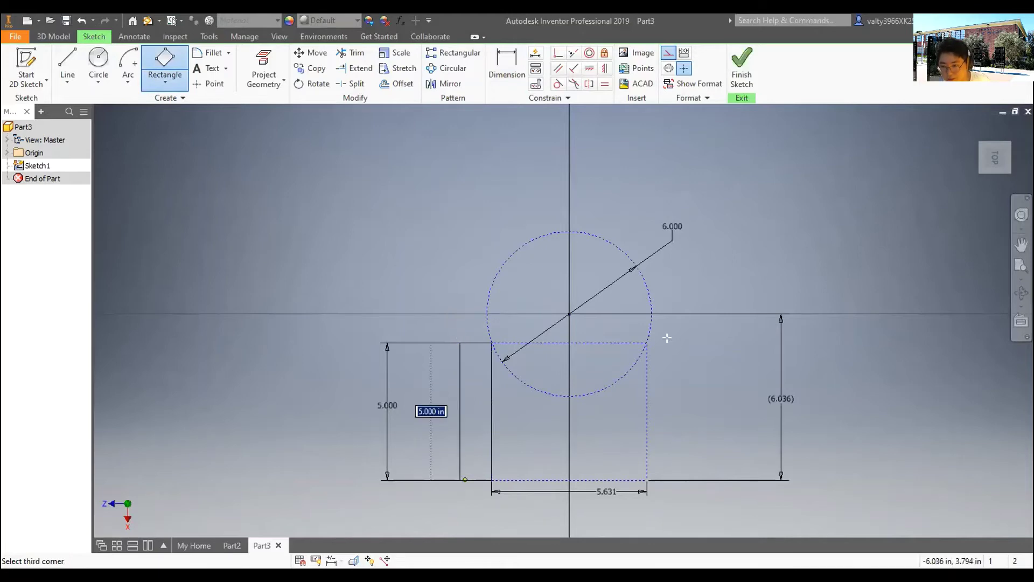
{"action": "left_click", "coordinate": [462, 480]}
- Draw a 5 in high construction strip about 1.03 in wide along the right edge and another about 7.8 in wide underneath
{"action": "left_click", "coordinate": [647, 343]}
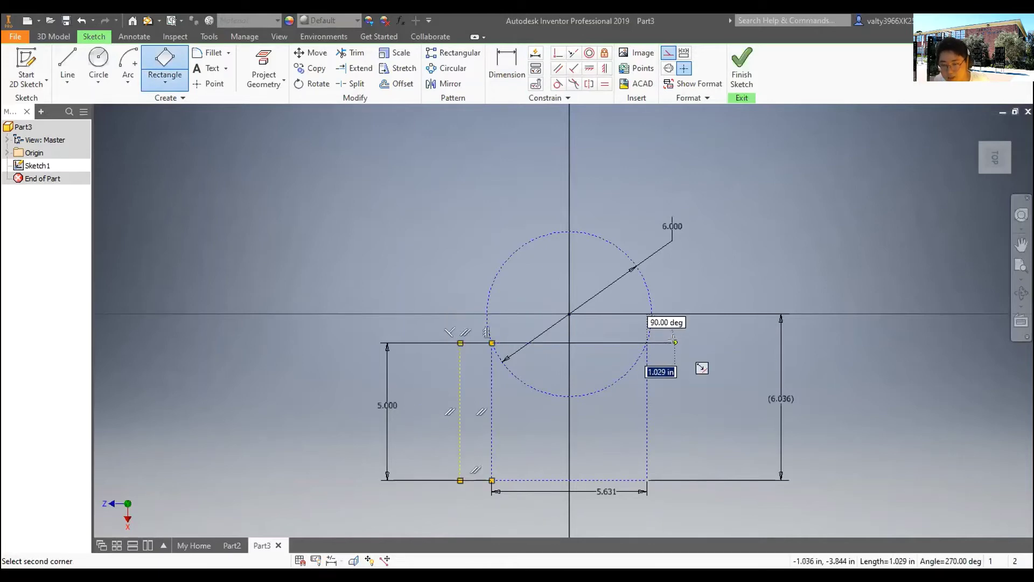
{"action": "left_click", "coordinate": [675, 343]}
{"action": "left_click", "coordinate": [686, 478]}
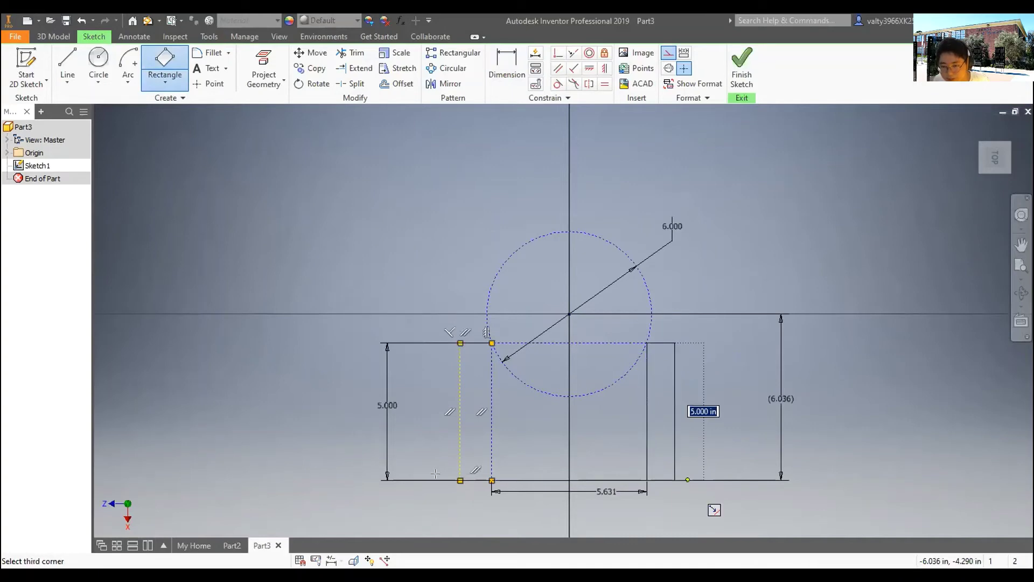
{"action": "left_click", "coordinate": [675, 480]}
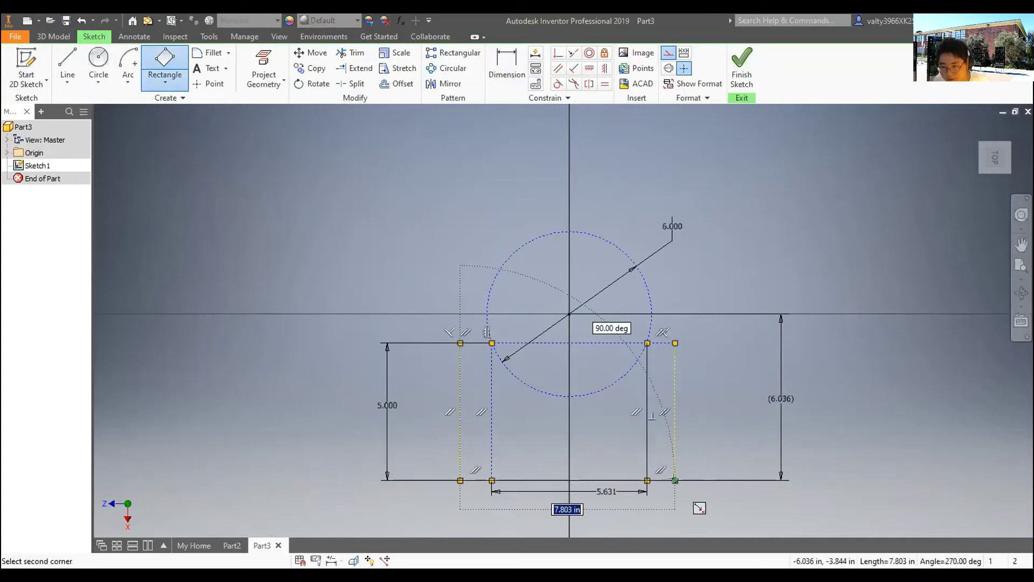
{"action": "left_click", "coordinate": [695, 505]}
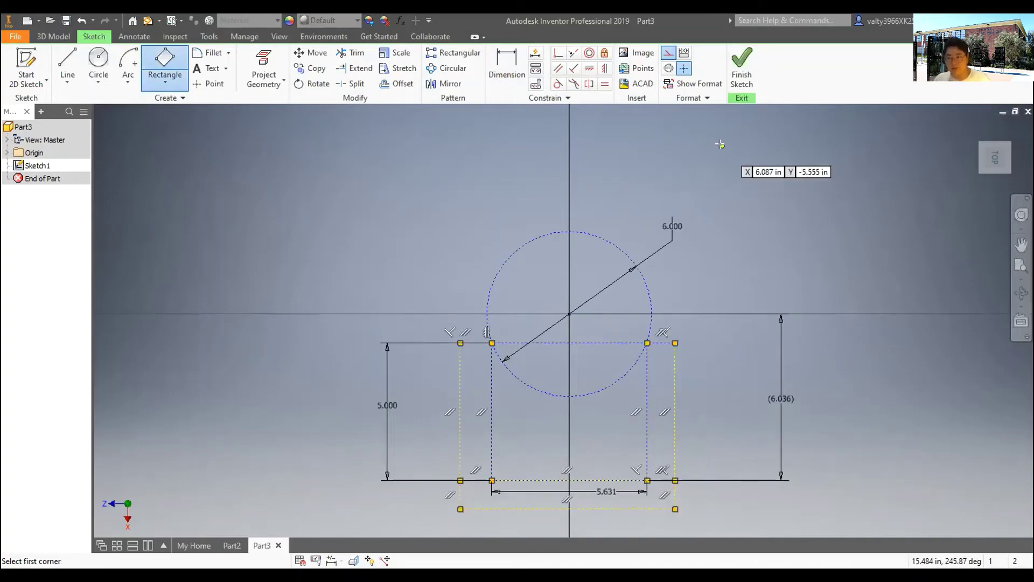
- Dimension the left and right side strips and set each width to 0.5 in
{"action": "left_click", "coordinate": [499, 69]}
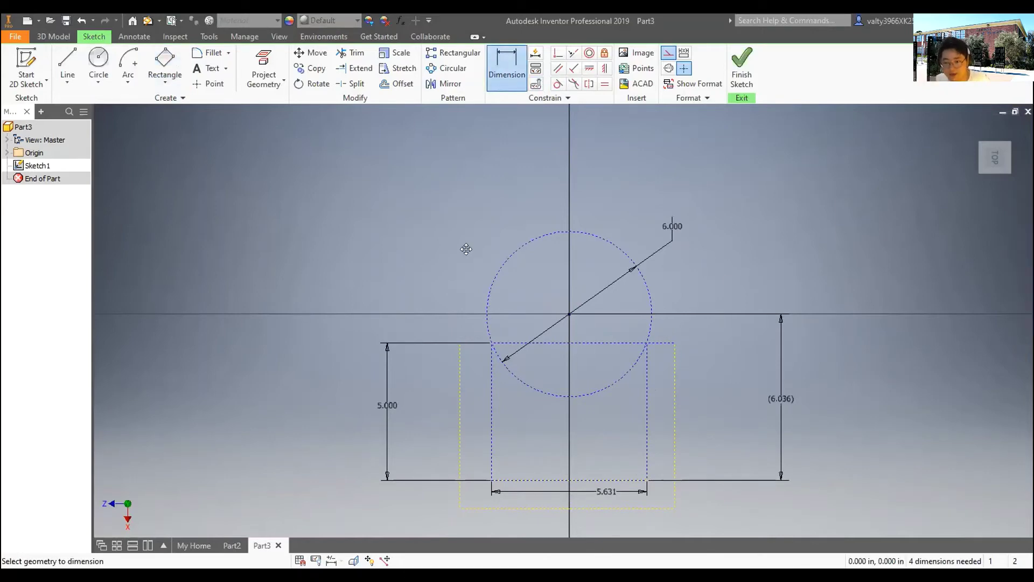
{"action": "left_click", "coordinate": [474, 343]}
{"action": "left_click", "coordinate": [469, 327]}
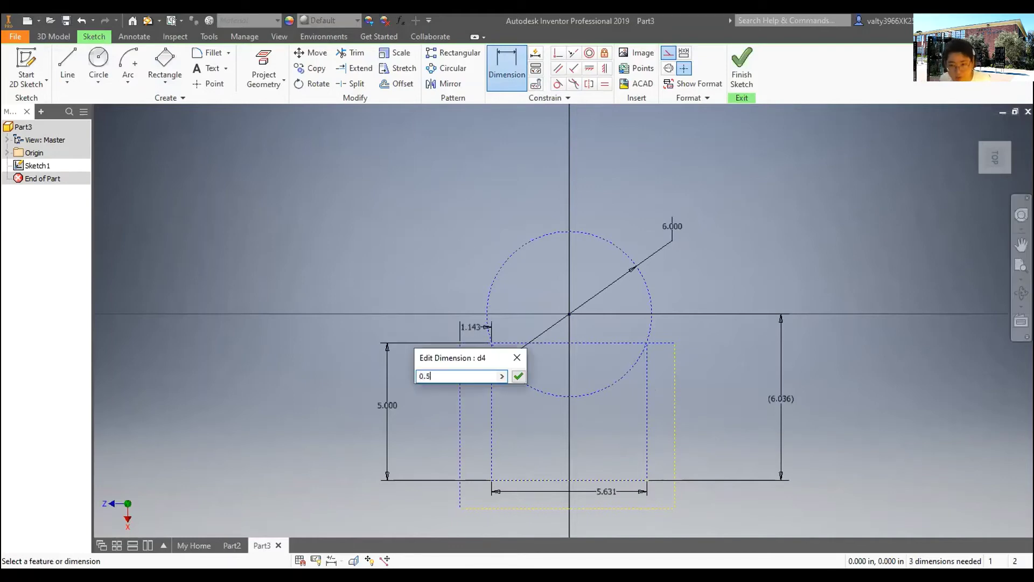
{"action": "type", "text": "0.5"}
{"action": "key", "text": "Return"}
{"action": "left_click", "coordinate": [677, 344]}
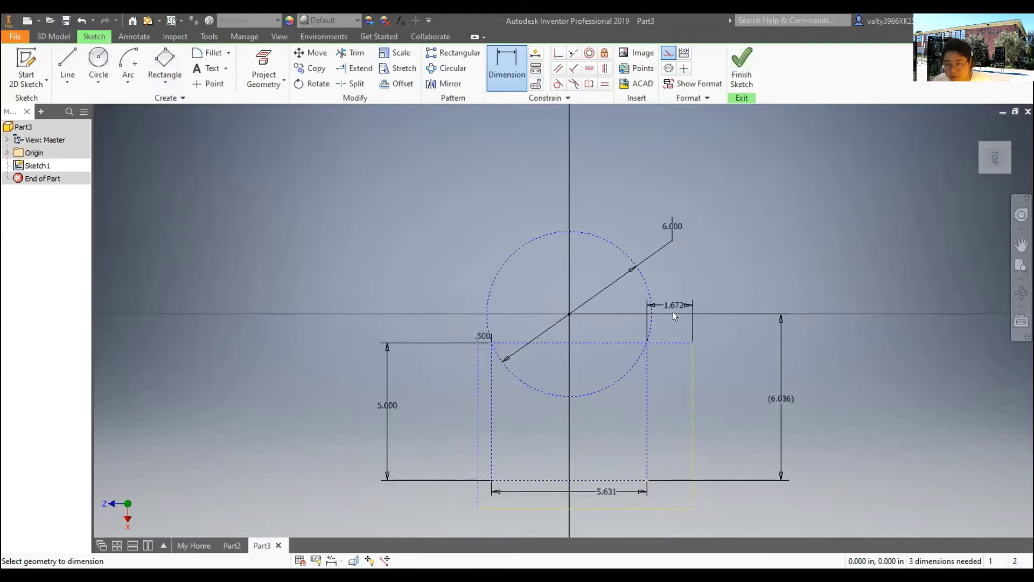
{"action": "left_click", "coordinate": [673, 323]}
{"action": "type", "text": "0."}
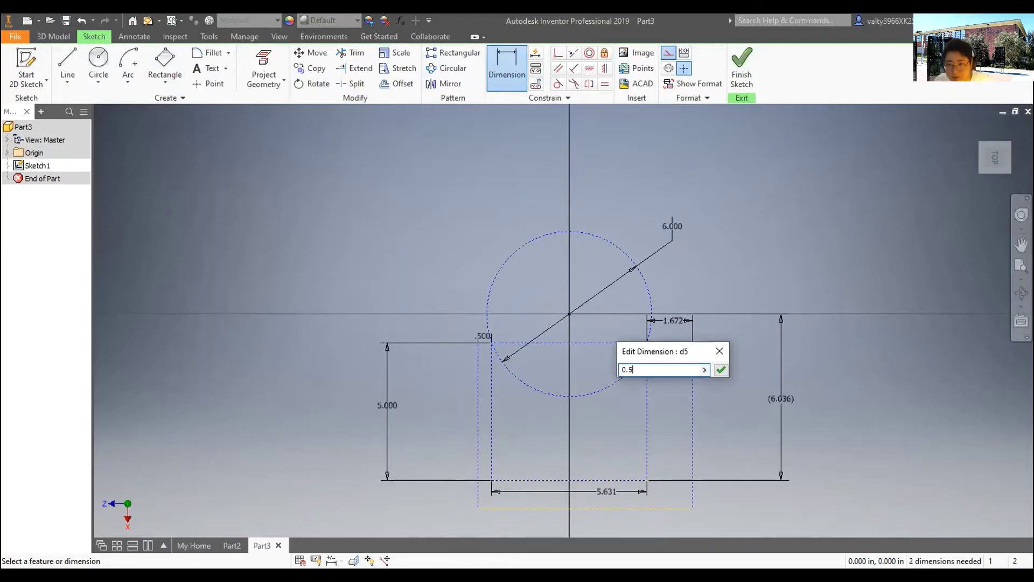
{"action": "type", "text": "5"}
{"action": "key", "text": "Return"}
- Dimension the bottom strip and set its height to 0.5 in
{"action": "left_click", "coordinate": [661, 506]}
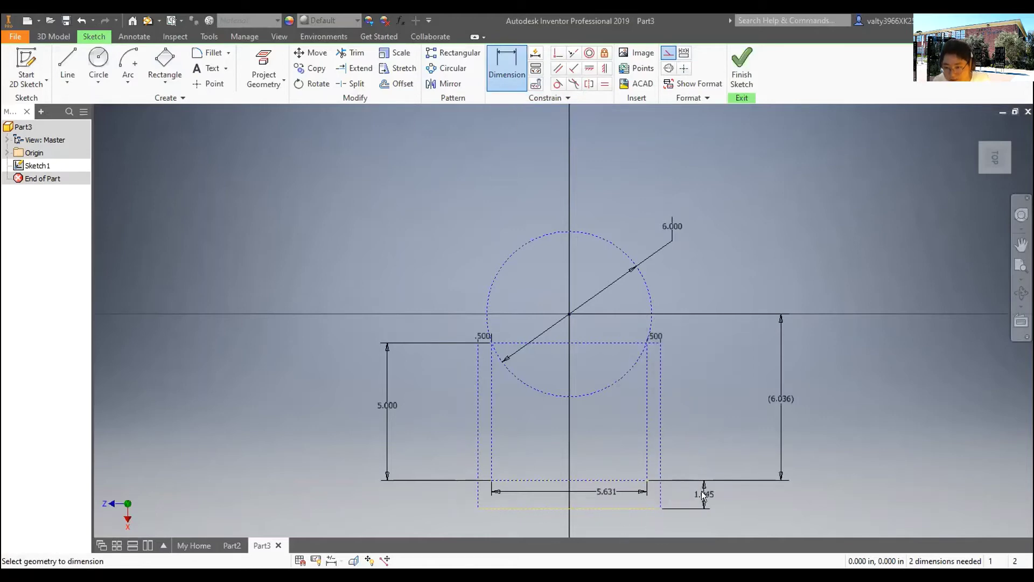
{"action": "left_click", "coordinate": [701, 490]}
{"action": "type", "text": "0.5"}
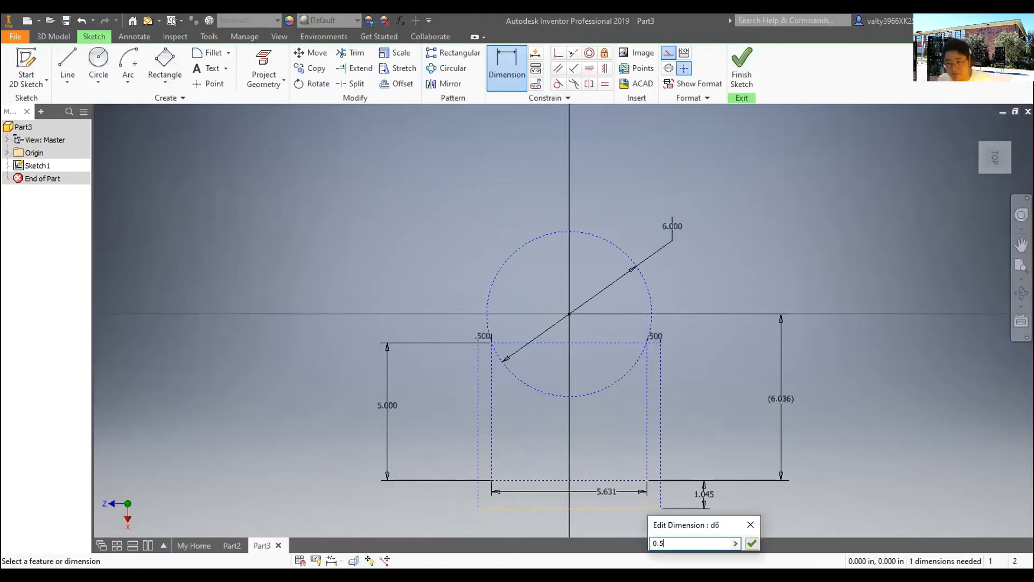
{"action": "key", "text": "Return"}
- Move the 5.631 in width dimension up inside the inner rectangle, leaving its value as it is
{"action": "scroll", "coordinate": [513, 507], "scroll_direction": "up", "scroll_amount": 3}
{"action": "scroll", "coordinate": [513, 506], "scroll_direction": "up", "scroll_amount": 2}
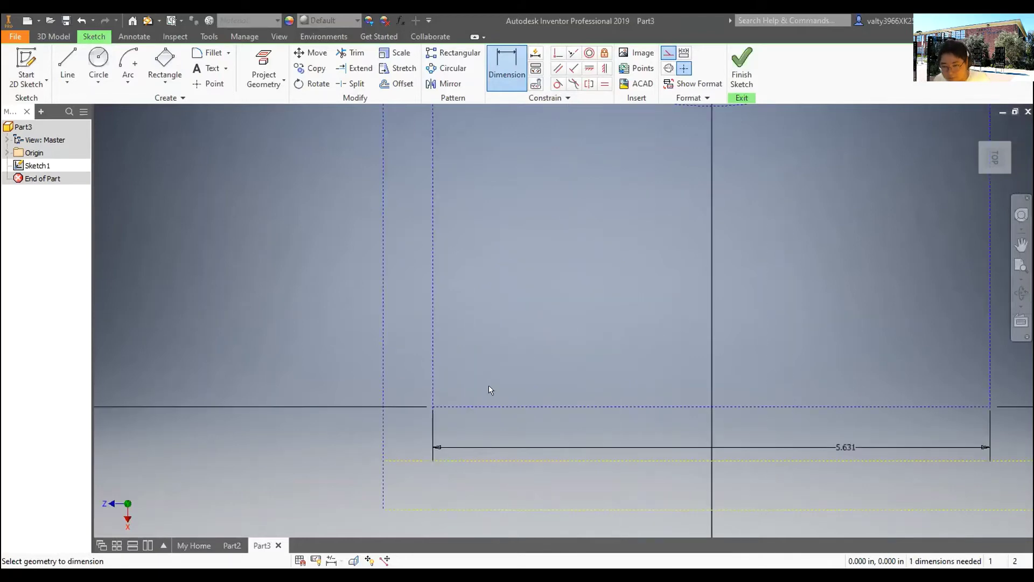
{"action": "left_click", "coordinate": [431, 438]}
{"action": "scroll", "coordinate": [690, 372], "scroll_direction": "down", "scroll_amount": 5}
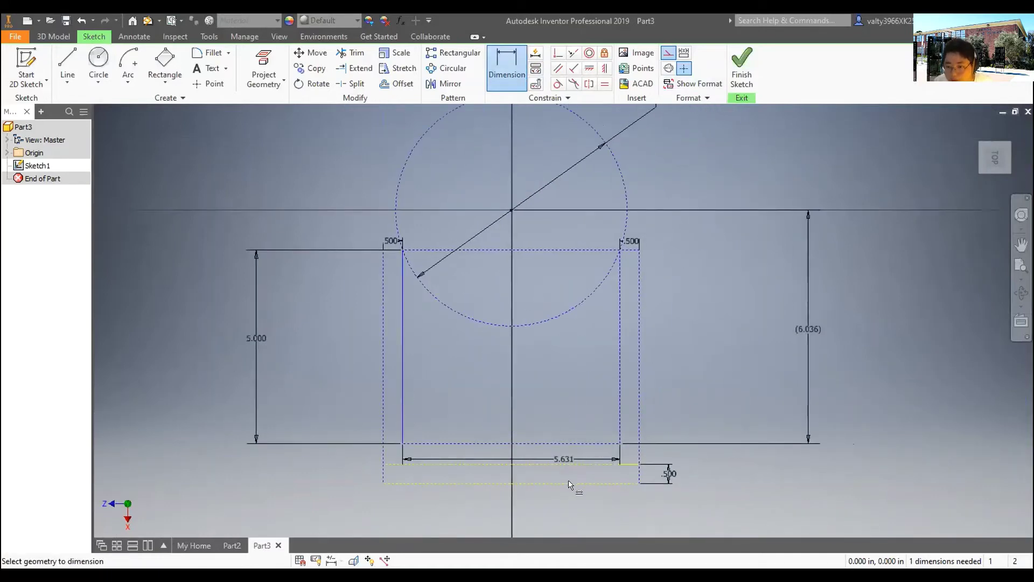
{"action": "left_click", "coordinate": [575, 454]}
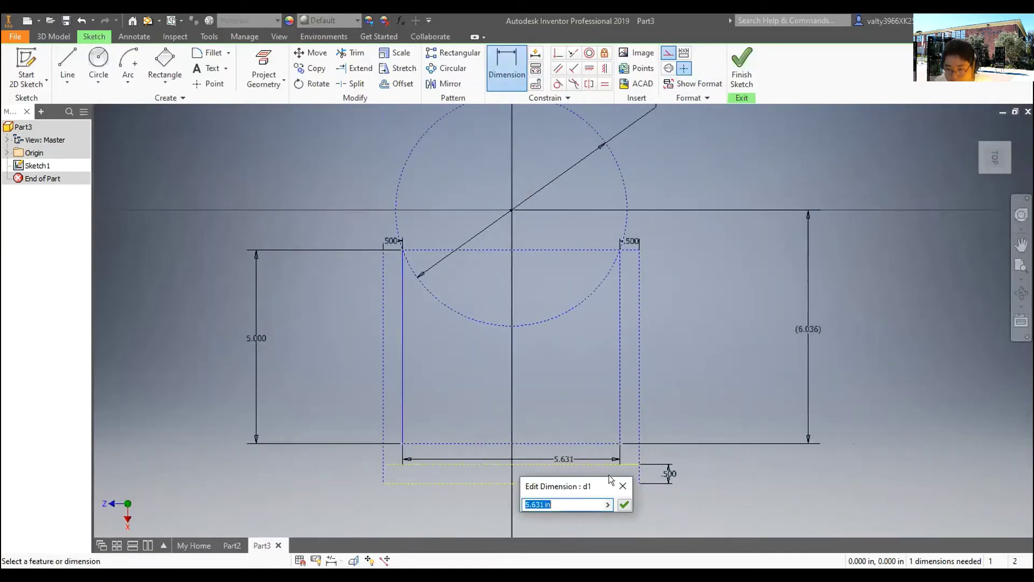
{"action": "left_click", "coordinate": [623, 485]}
{"action": "right_click", "coordinate": [552, 364]}
{"action": "left_click", "coordinate": [510, 364]}
{"action": "mouse_move", "coordinate": [573, 459]}
{"action": "left_mouse_down"}
{"action": "mouse_move", "coordinate": [552, 407]}
{"action": "mouse_move", "coordinate": [557, 367]}
{"action": "left_mouse_up"}
{"action": "scroll", "coordinate": [584, 474], "scroll_direction": "up", "scroll_amount": 4}
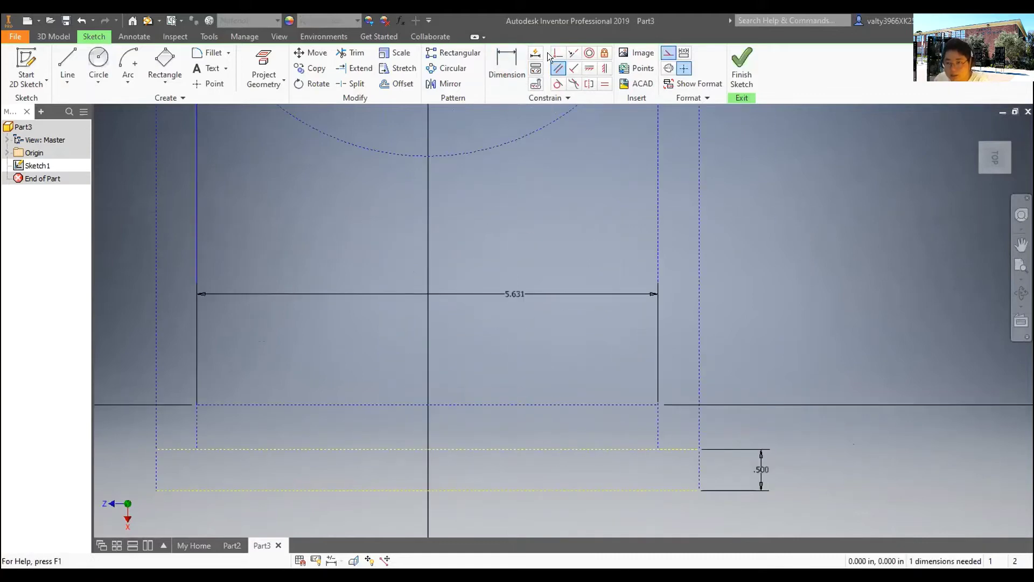
{"action": "left_click", "coordinate": [558, 67]}
{"action": "left_click", "coordinate": [612, 404]}
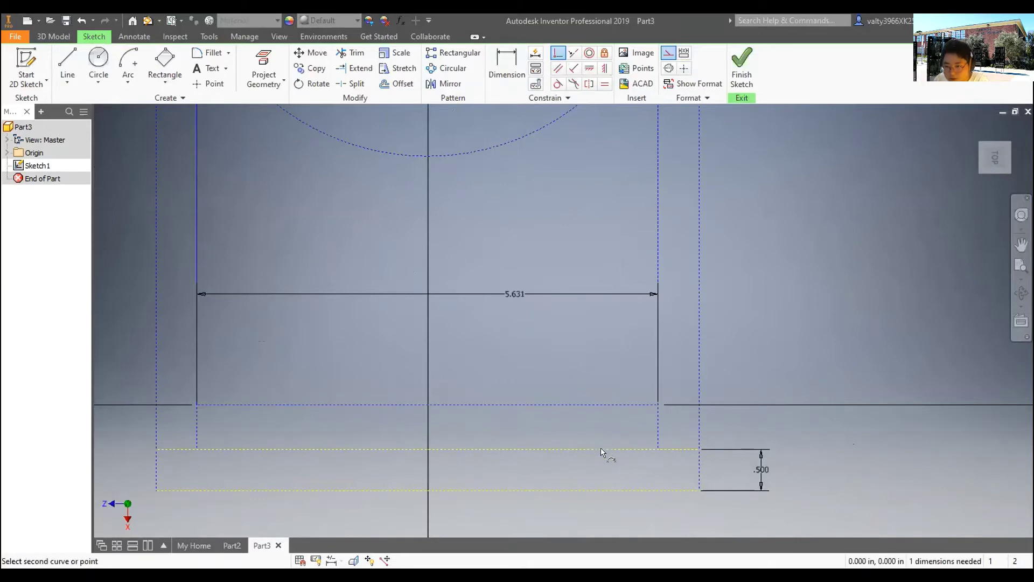
{"action": "right_click", "coordinate": [862, 348]}
{"action": "left_click", "coordinate": [835, 335]}
- Undo the dimension move, the 0.5 in dimensions and the three strips drawn around the inner rectangle
{"action": "scroll", "coordinate": [835, 335], "scroll_direction": "down", "scroll_amount": 5}
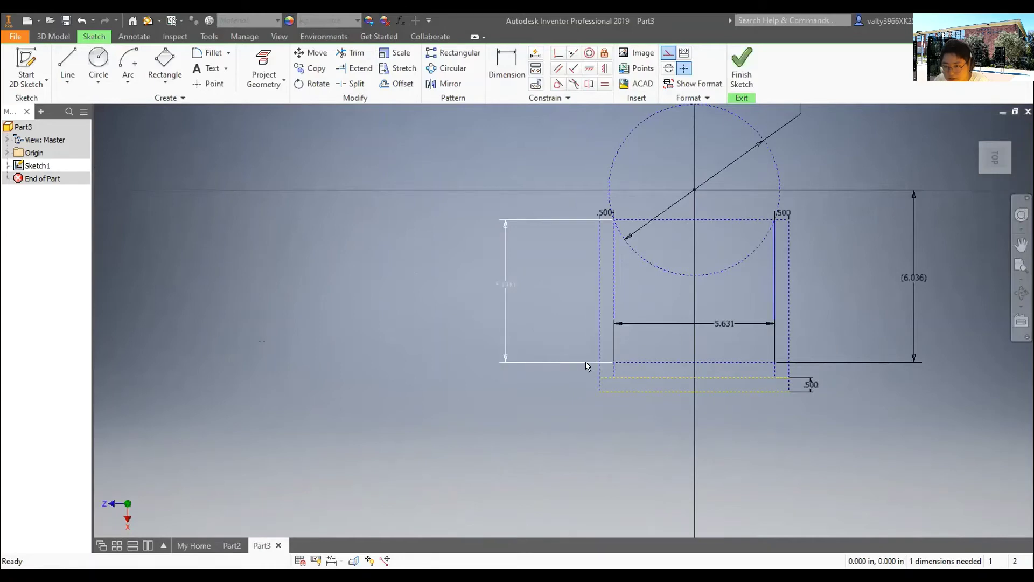
{"action": "scroll", "coordinate": [504, 406], "scroll_direction": "down", "scroll_amount": 2}
{"action": "scroll", "coordinate": [794, 289], "scroll_direction": "up", "scroll_amount": 4}
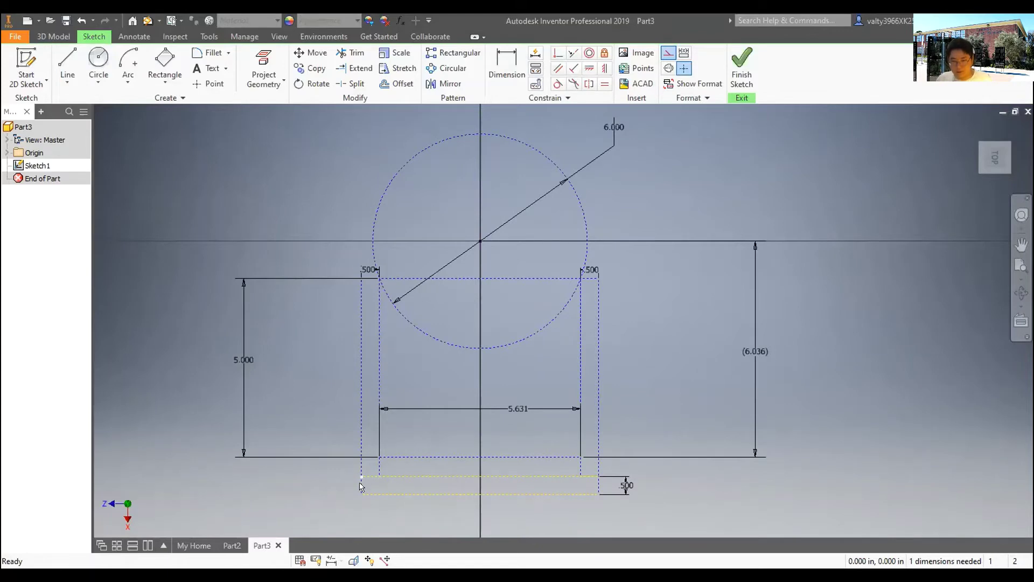
{"action": "key", "text": "ctrl+z"}
{"action": "key", "text": "ctrl+z"}
{"action": "key", "text": "ctrl+z"}
{"action": "key", "text": "ctrl+z"}
{"action": "key", "text": "ctrl+z"}
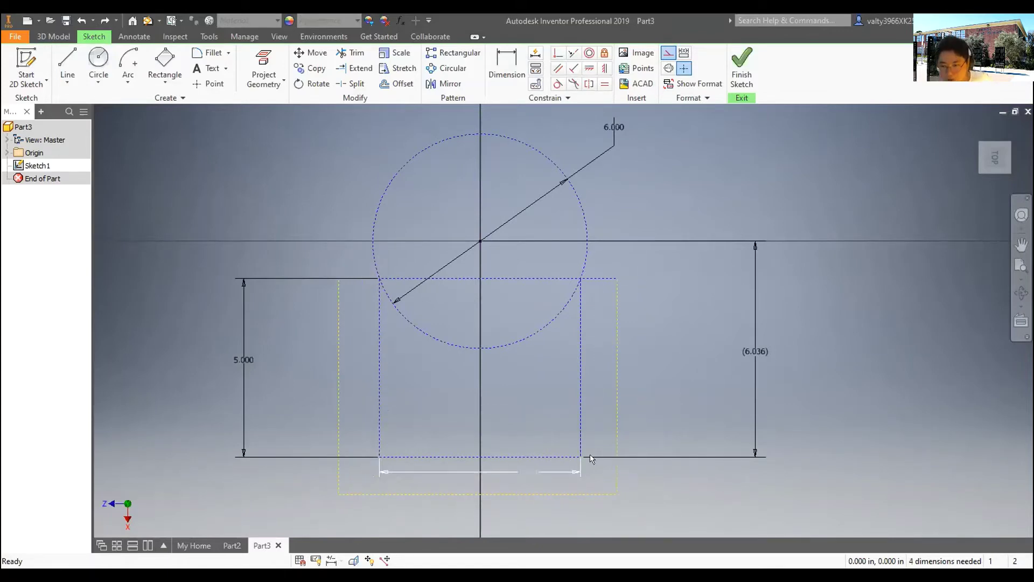
{"action": "key", "text": "ctrl+z"}
{"action": "key", "text": "ctrl+z"}
{"action": "key", "text": "ctrl+z"}
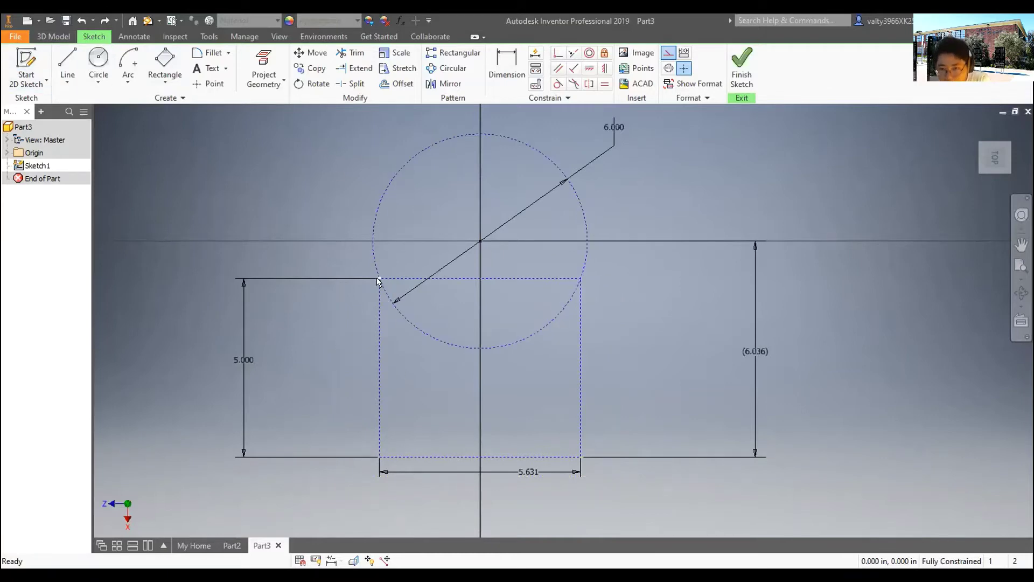
- Draw construction strips beside the rectangle: left about 1.04 in wide and 5.98 in high, right about 0.9 in wide and 6.13 in high
{"action": "left_click", "coordinate": [165, 63]}
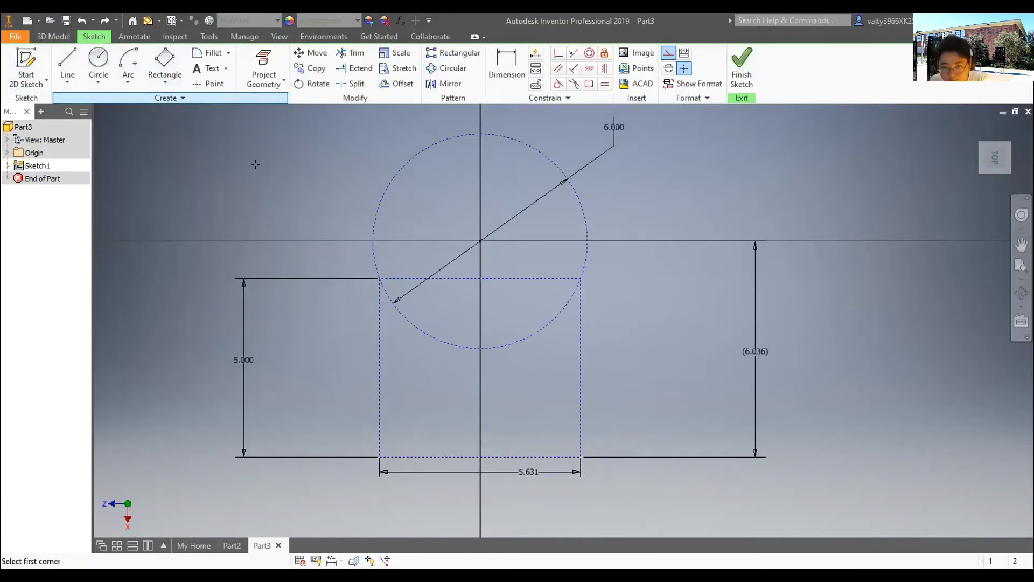
{"action": "left_click", "coordinate": [380, 278]}
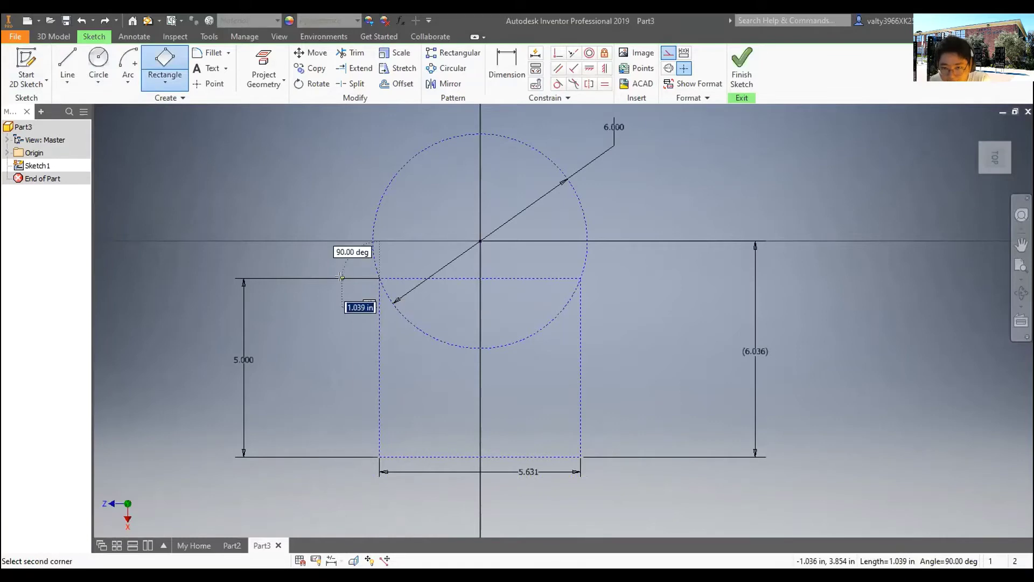
{"action": "left_click", "coordinate": [338, 468]}
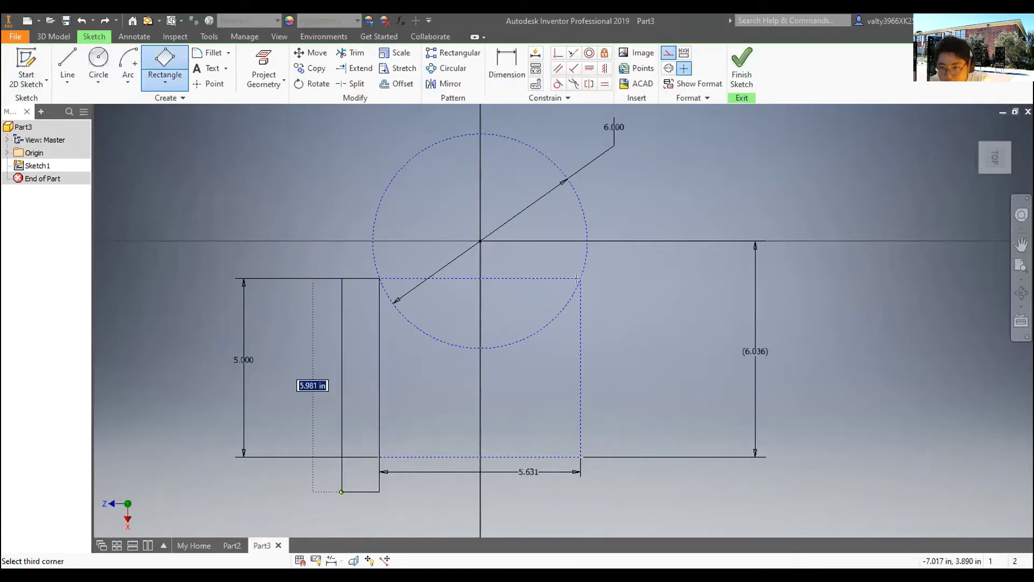
{"action": "left_click", "coordinate": [341, 492]}
{"action": "left_click", "coordinate": [580, 278]}
{"action": "left_click", "coordinate": [613, 278]}
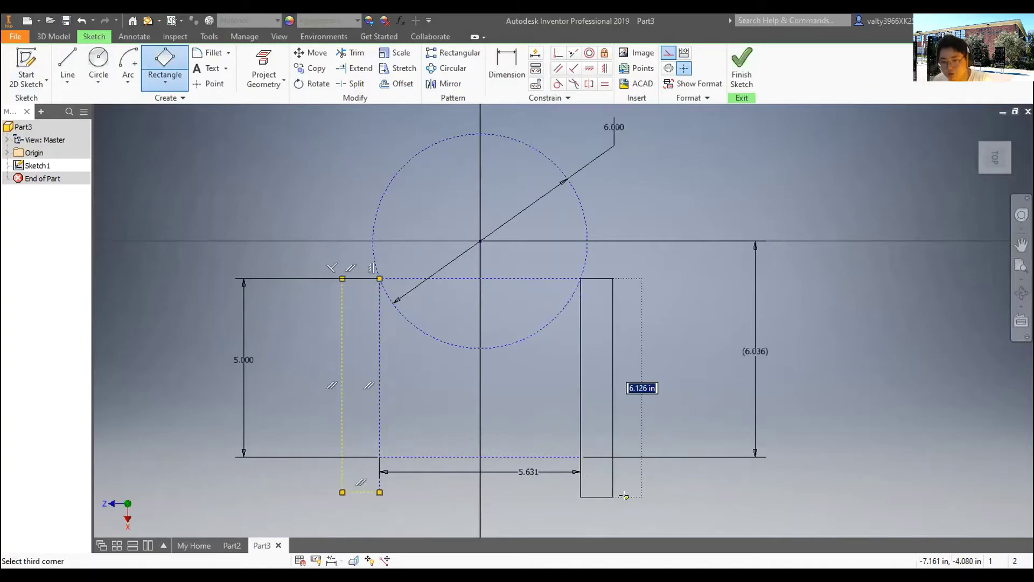
{"action": "left_click", "coordinate": [625, 497]}
- Dimension the top edges of the right and left strips and set both widths to 0.5 in
{"action": "left_click", "coordinate": [487, 57]}
{"action": "left_click", "coordinate": [603, 278]}
{"action": "left_click", "coordinate": [610, 254]}
{"action": "type", "text": "0.5"}
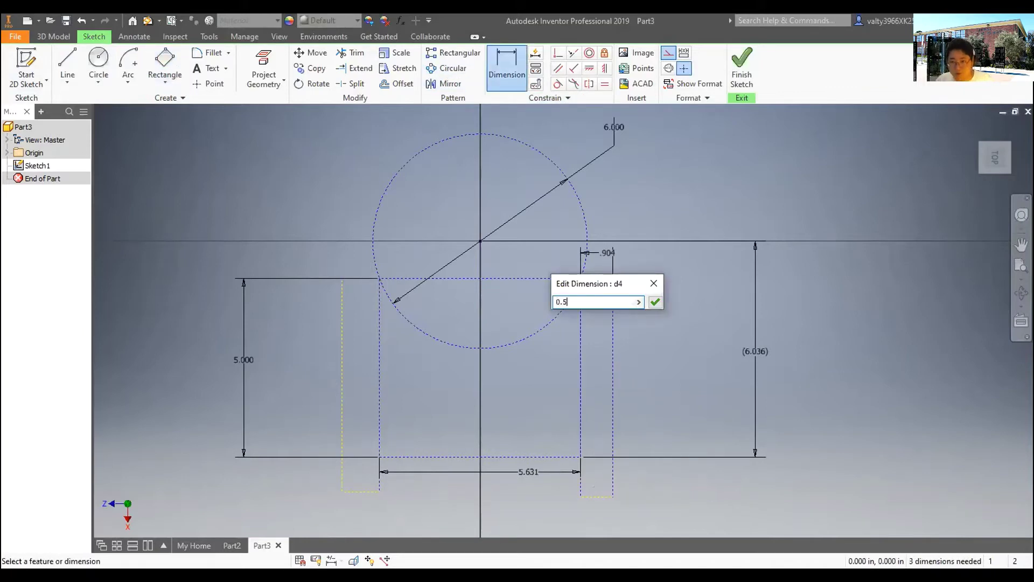
{"action": "key", "text": "Return"}
{"action": "left_click", "coordinate": [359, 279]}
{"action": "left_click", "coordinate": [358, 265]}
{"action": "type", "text": "0.5"}
{"action": "key", "text": "Return"}
- Dimension the vertical offset from the inner rectangle's lower left corner to the left strip's bottom edge at 0.5 in
{"action": "scroll", "coordinate": [580, 514], "scroll_direction": "up", "scroll_amount": 3}
{"action": "scroll", "coordinate": [582, 510], "scroll_direction": "down", "scroll_amount": 3}
{"action": "scroll", "coordinate": [584, 506], "scroll_direction": "up", "scroll_amount": 3}
{"action": "scroll", "coordinate": [587, 490], "scroll_direction": "down", "scroll_amount": 2}
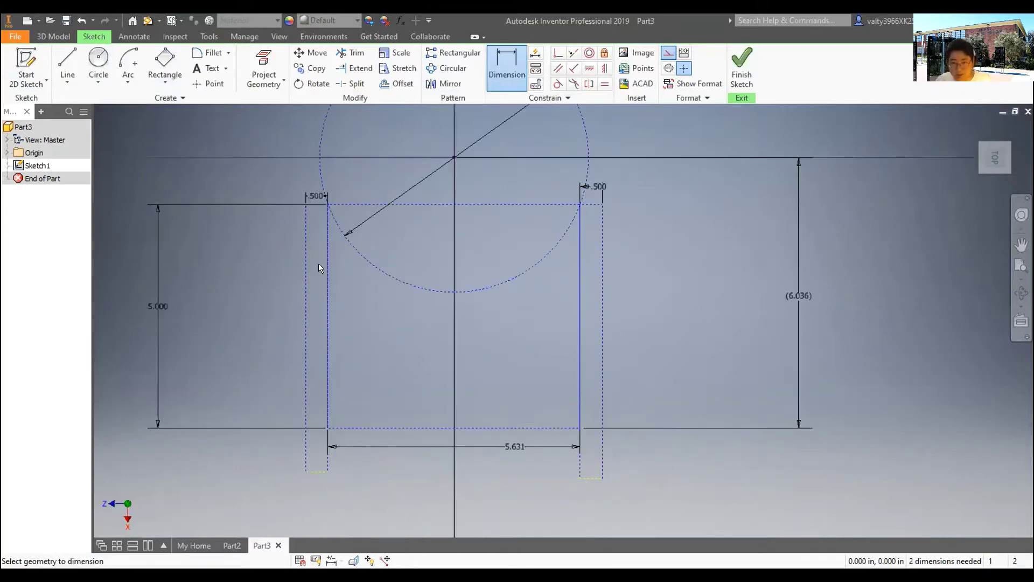
{"action": "left_click", "coordinate": [326, 428]}
{"action": "left_click", "coordinate": [328, 471]}
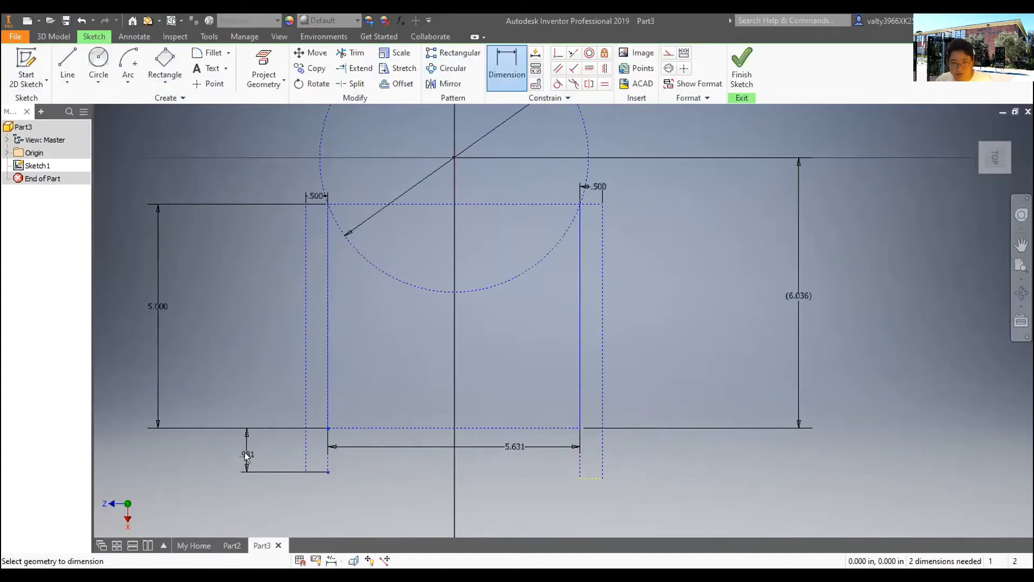
{"action": "left_click", "coordinate": [245, 452]}
{"action": "type", "text": "0.5"}
{"action": "key", "text": "Return"}
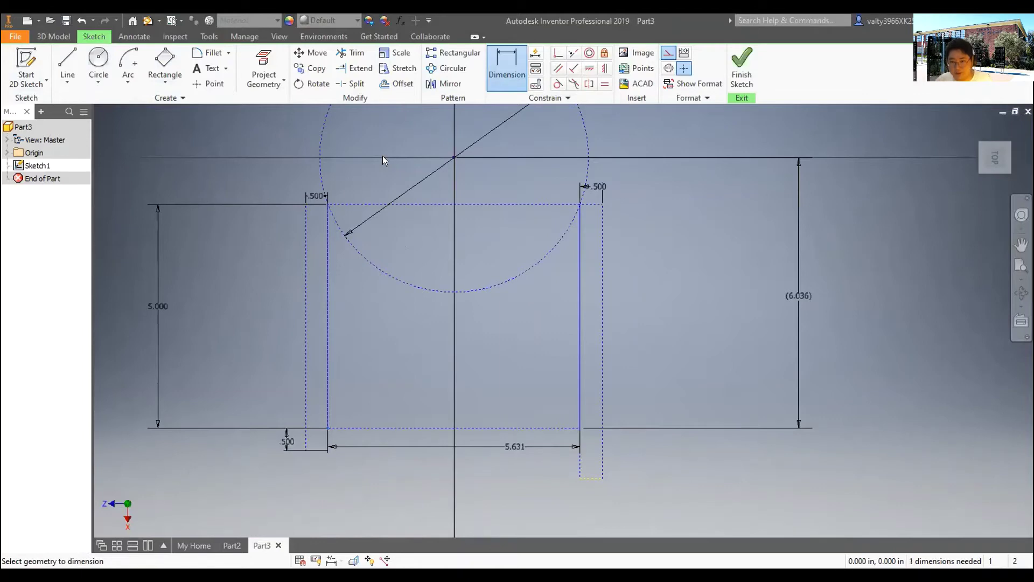
- Dimension the vertical offset from the inner rectangle's lower right corner to the right strip's bottom edge at 0.5 in
{"action": "left_click", "coordinate": [580, 428]}
{"action": "left_click", "coordinate": [580, 478]}
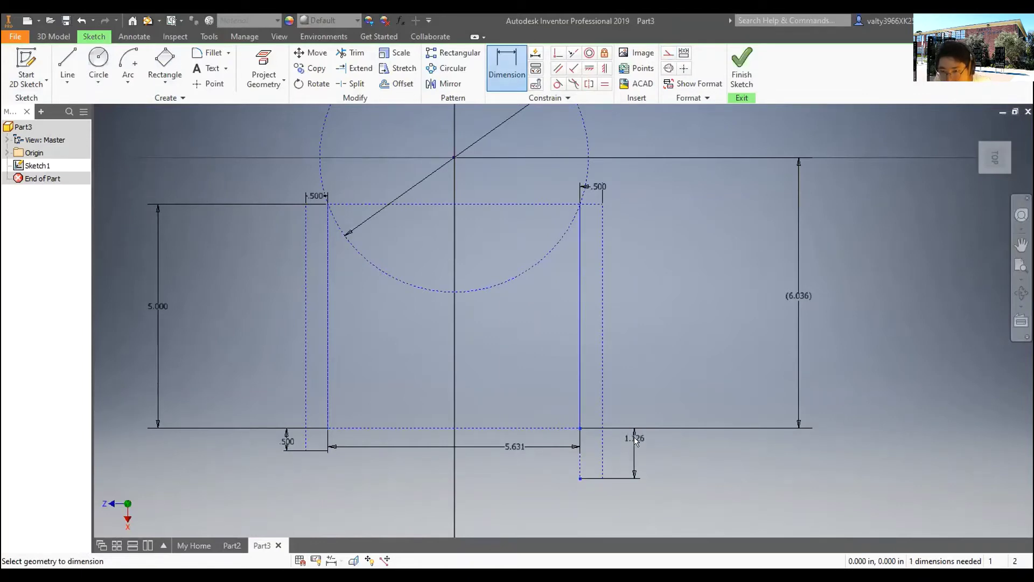
{"action": "left_click", "coordinate": [633, 444]}
{"action": "type", "text": "0"}
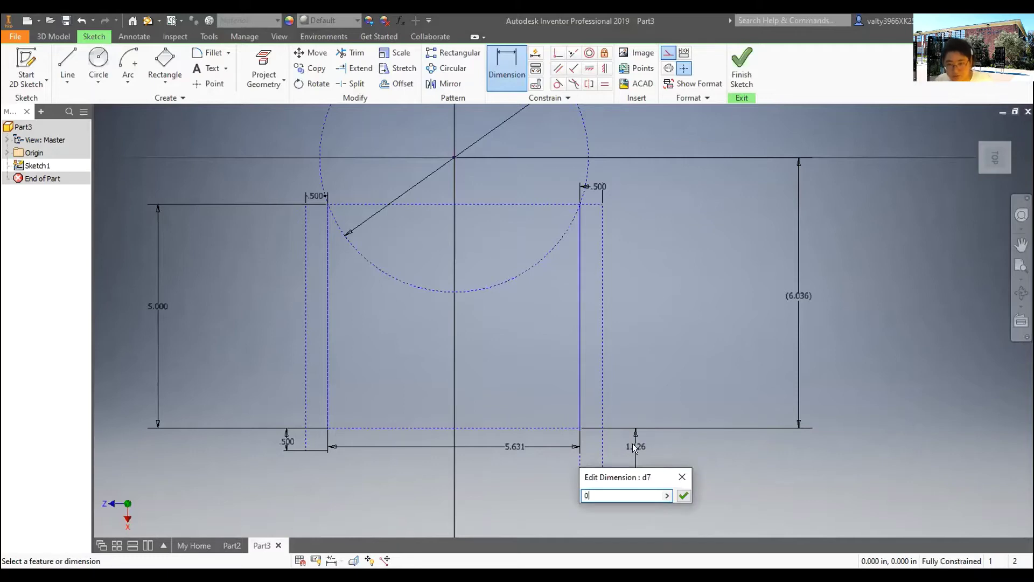
{"action": "type", "text": ".5"}
{"action": "key", "text": "Return"}
- Abandon the rectangle started at the left strip's bottom corner and undo the 0.5 in bottom offsets of both strips
{"action": "left_click", "coordinate": [165, 65]}
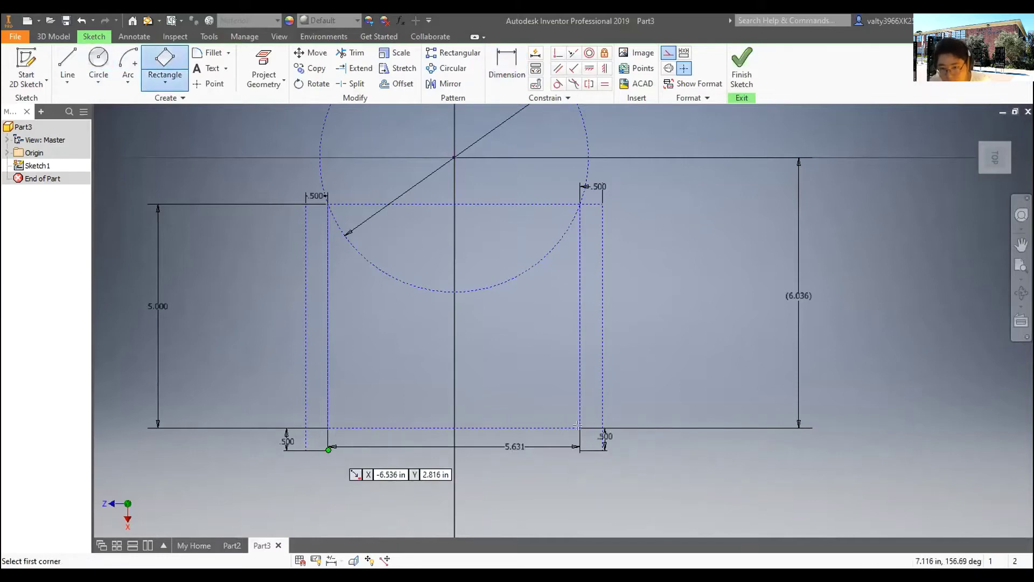
{"action": "left_click", "coordinate": [329, 449]}
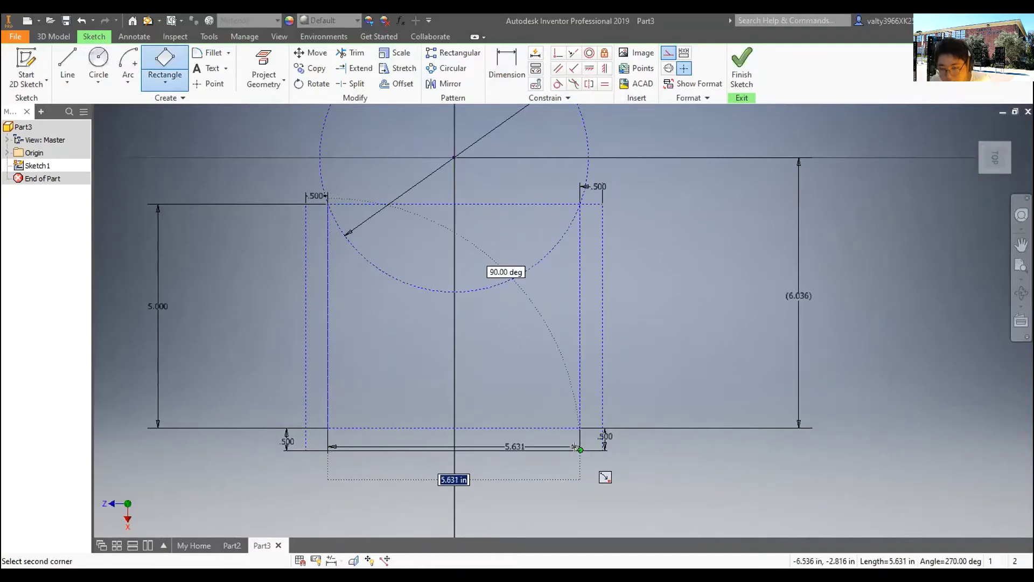
{"action": "key", "text": "Escape"}
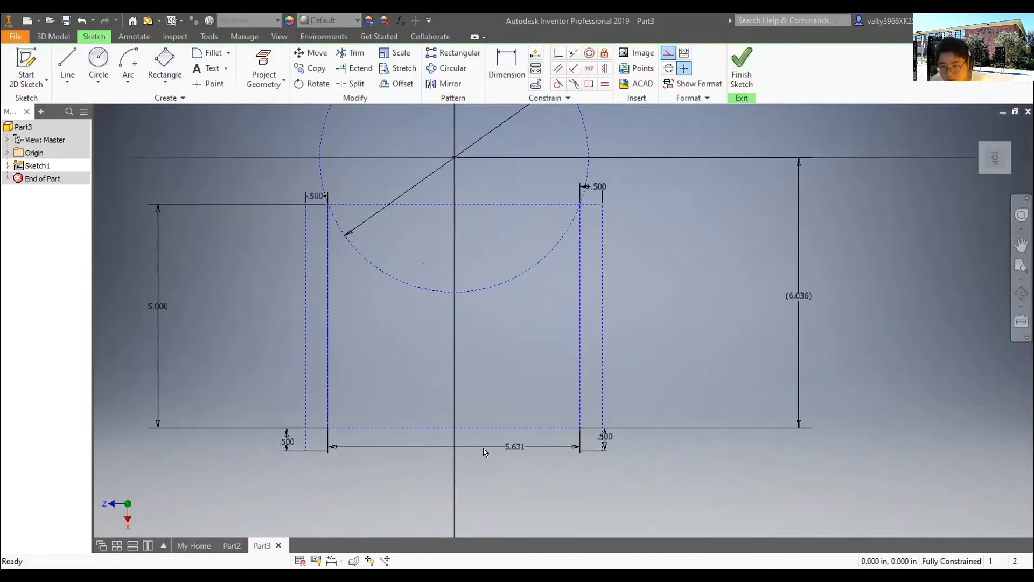
{"action": "key", "text": "ctrl+z"}
{"action": "key", "text": "ctrl+z"}
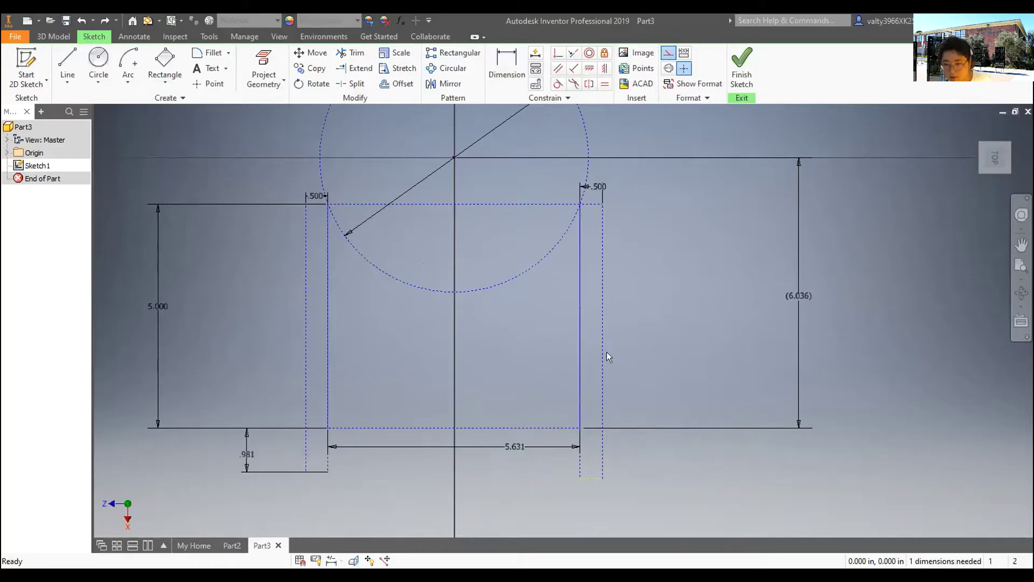
- Dimension the right strip's bottom edge 0.5 in below the inner rectangle's lower right corner, placing the dimension clear of the strip
{"action": "key", "text": "d"}
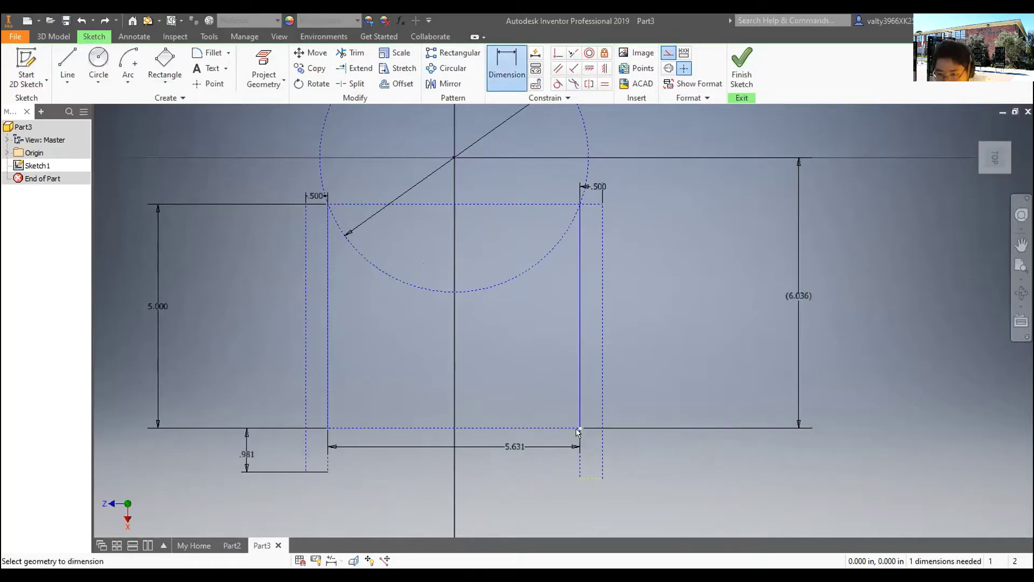
{"action": "left_click", "coordinate": [581, 478]}
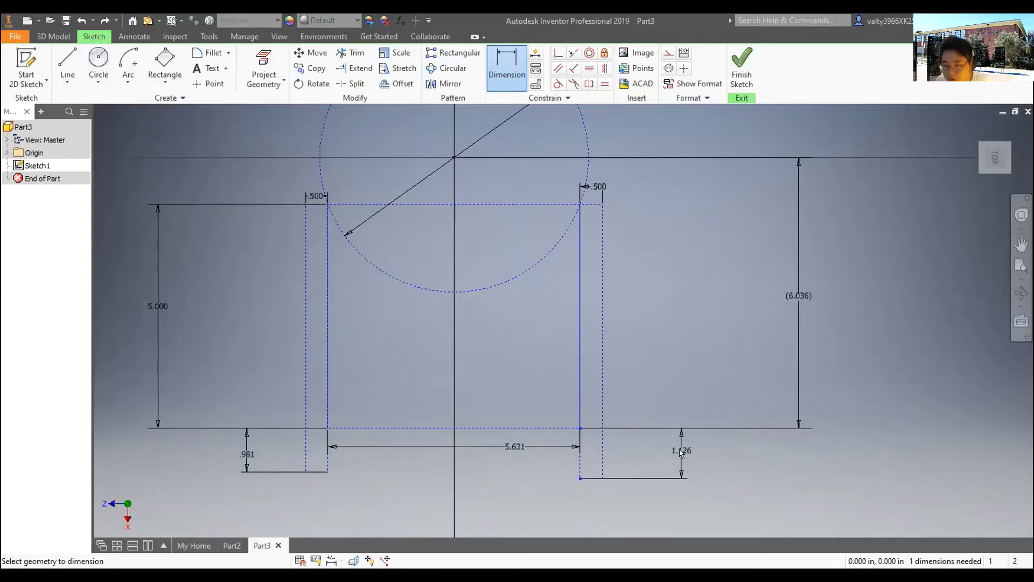
{"action": "left_click", "coordinate": [671, 448]}
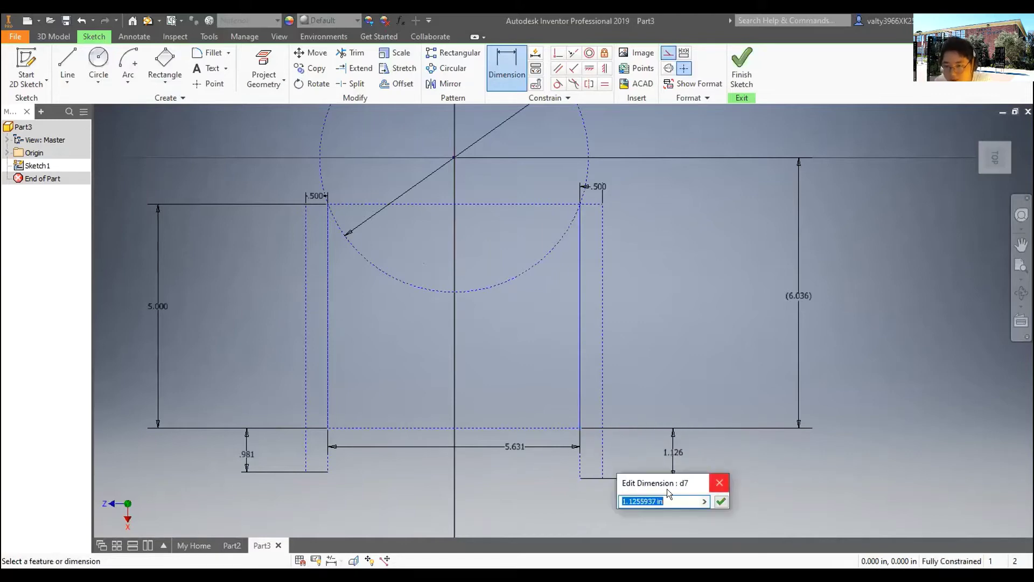
{"action": "key", "text": "BackSpace"}
{"action": "type", "text": "0.5"}
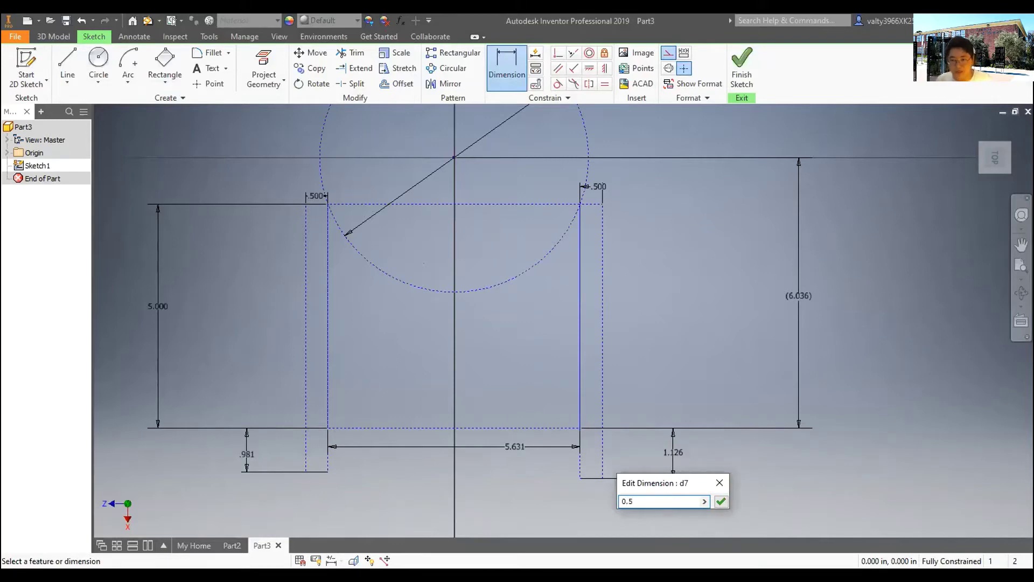
{"action": "key", "text": "Return"}
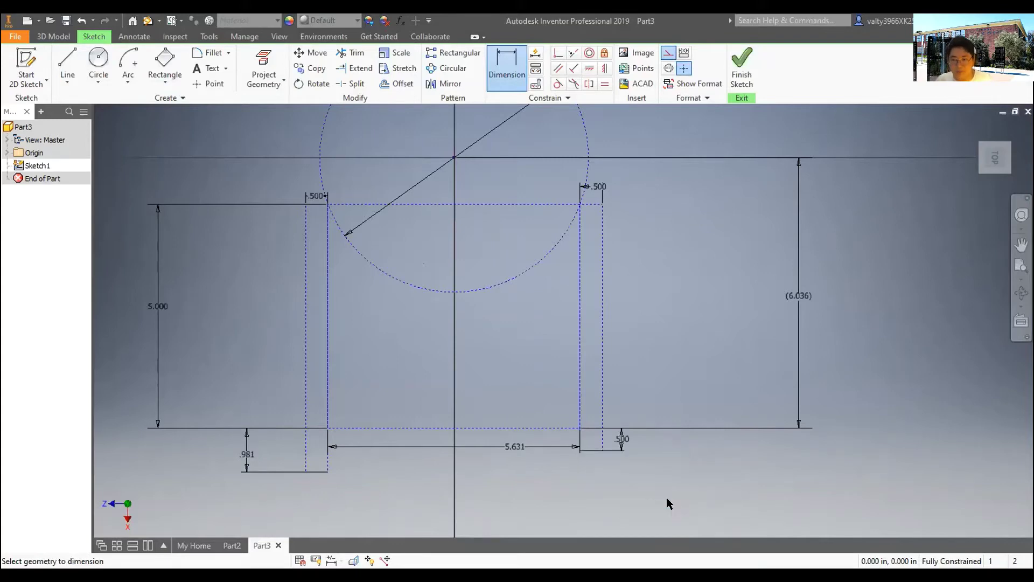
- Set the left strip's bottom offset from the inner rectangle to 0.5 in and finish dimensioning
{"action": "double_click", "coordinate": [245, 452]}
{"action": "type", "text": "0.5"}
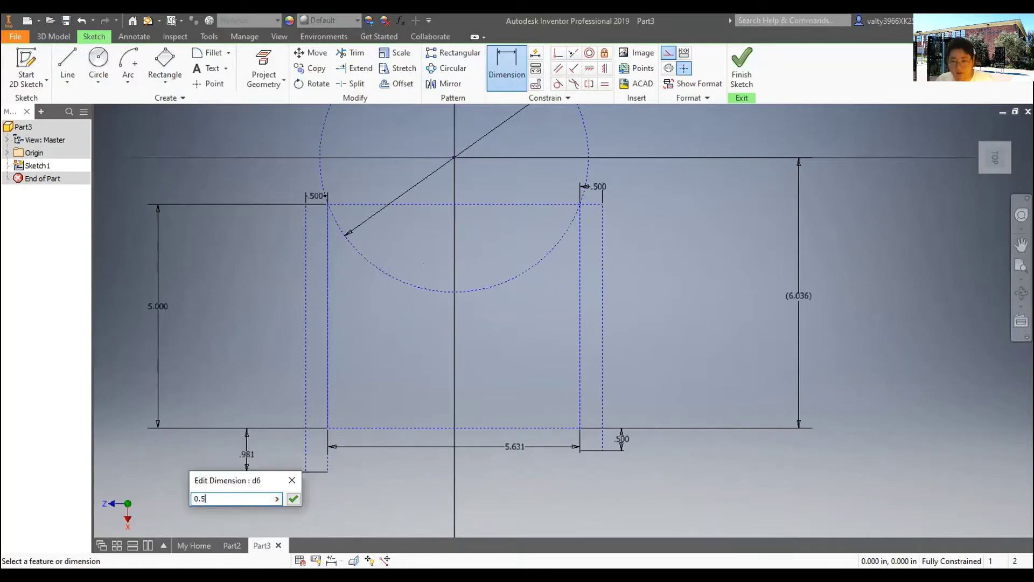
{"action": "key", "text": "Return"}
{"action": "right_click", "coordinate": [227, 149]}
{"action": "left_click", "coordinate": [180, 148]}
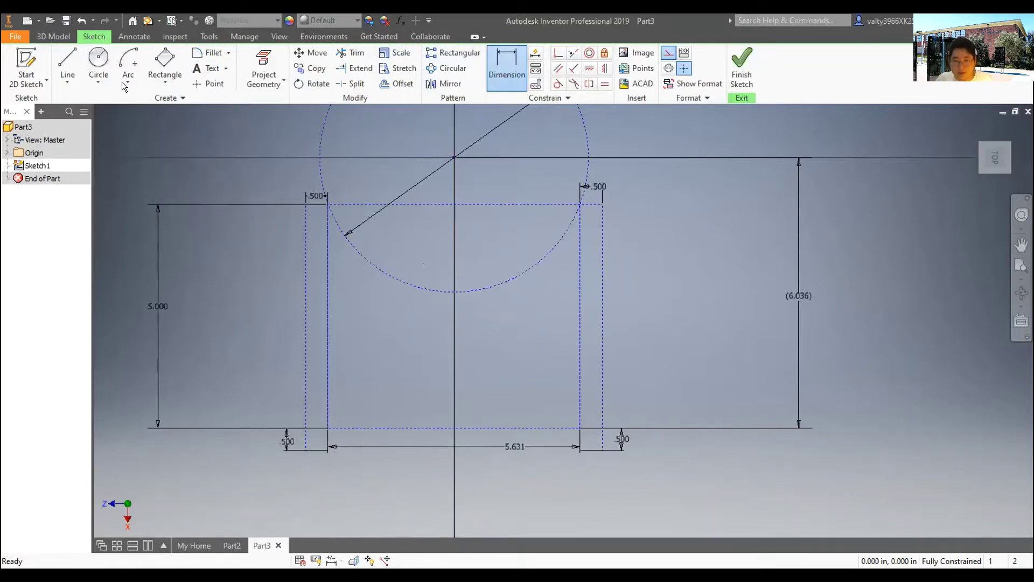
- Draw a 5.631 by 0.5 in construction rectangle between the two strips, directly below the inner rectangle
{"action": "left_click", "coordinate": [183, 61]}
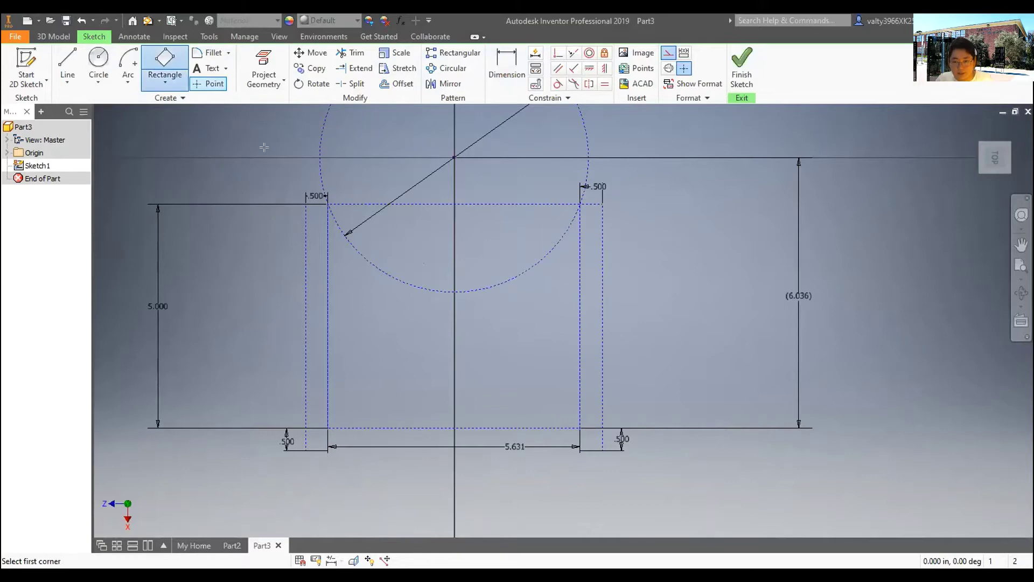
{"action": "left_click", "coordinate": [327, 446]}
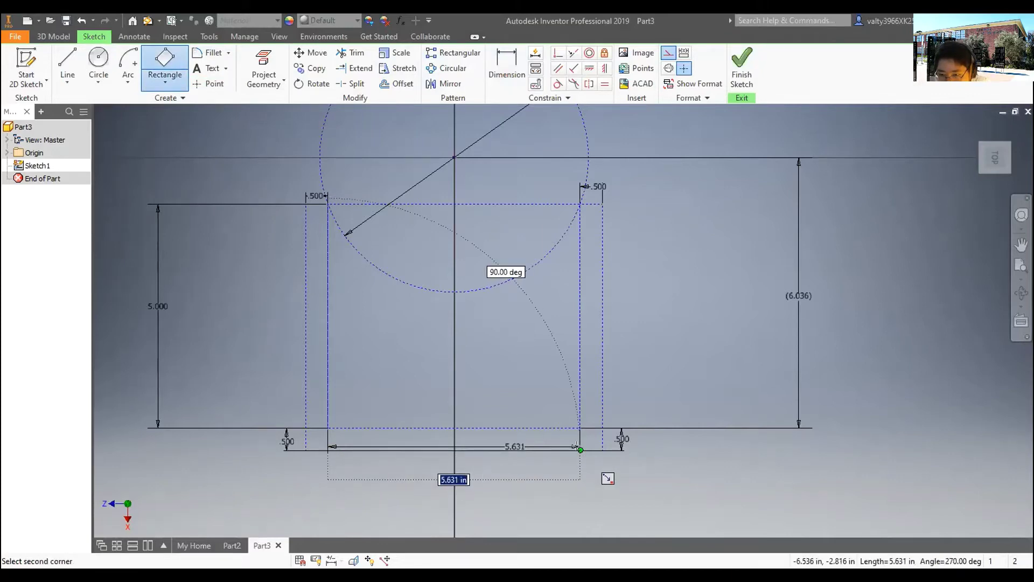
{"action": "left_click", "coordinate": [577, 447]}
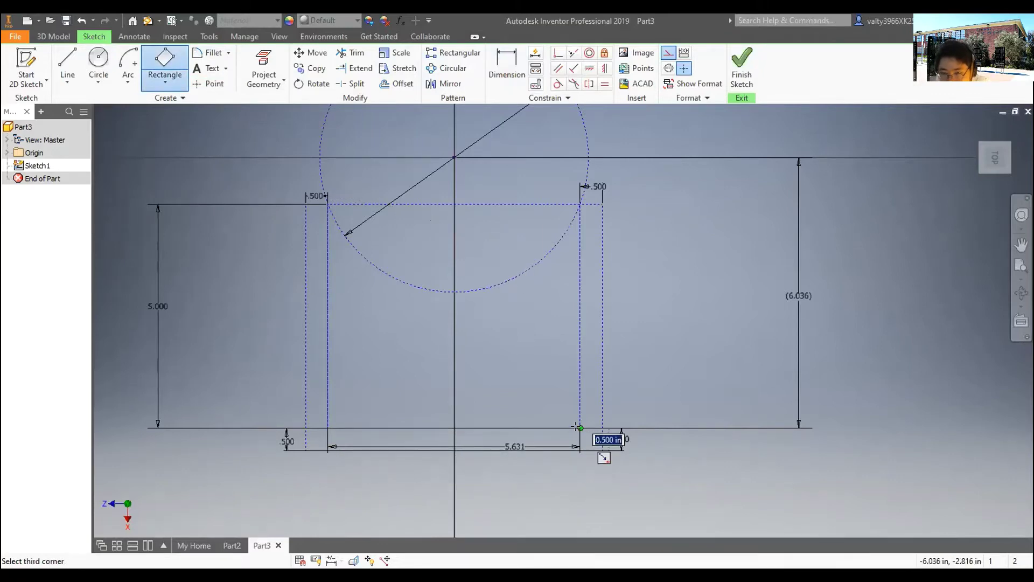
{"action": "key", "text": "Escape"}
- Switch off the construction line format so that new sketch geometry is drawn as solid lines
{"action": "scroll", "coordinate": [569, 441], "scroll_direction": "down", "scroll_amount": 6}
{"action": "scroll", "coordinate": [570, 441], "scroll_direction": "up", "scroll_amount": 3}
{"action": "scroll", "coordinate": [452, 480], "scroll_direction": "down", "scroll_amount": 4}
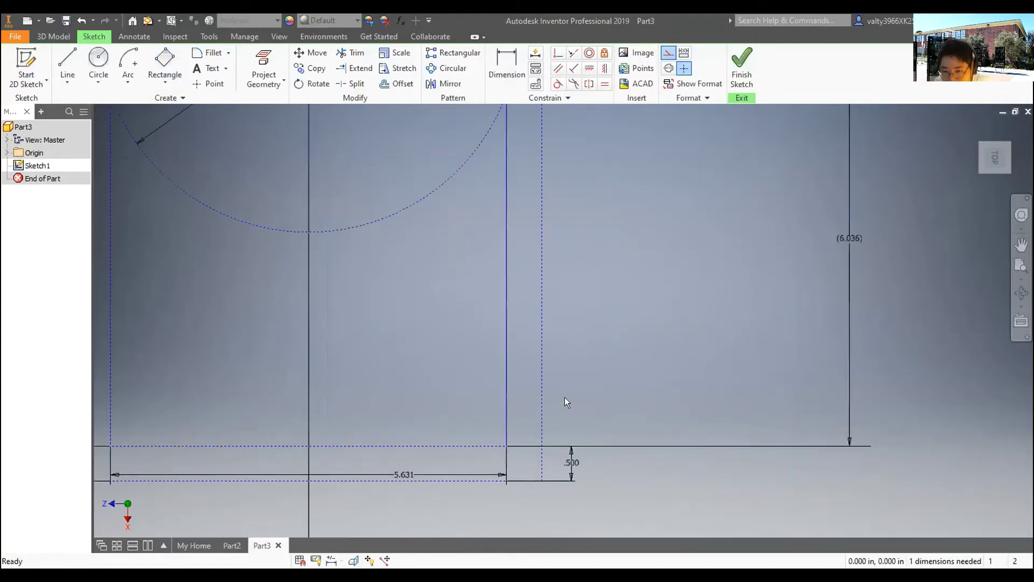
{"action": "middle_click_drag", "start_coordinate": [563, 400], "coordinate": [713, 342]}
{"action": "scroll", "coordinate": [234, 419], "scroll_direction": "up", "scroll_amount": 3}
{"action": "scroll", "coordinate": [246, 413], "scroll_direction": "down", "scroll_amount": 4}
{"action": "scroll", "coordinate": [684, 422], "scroll_direction": "down", "scroll_amount": 4}
{"action": "scroll", "coordinate": [683, 422], "scroll_direction": "up", "scroll_amount": 3}
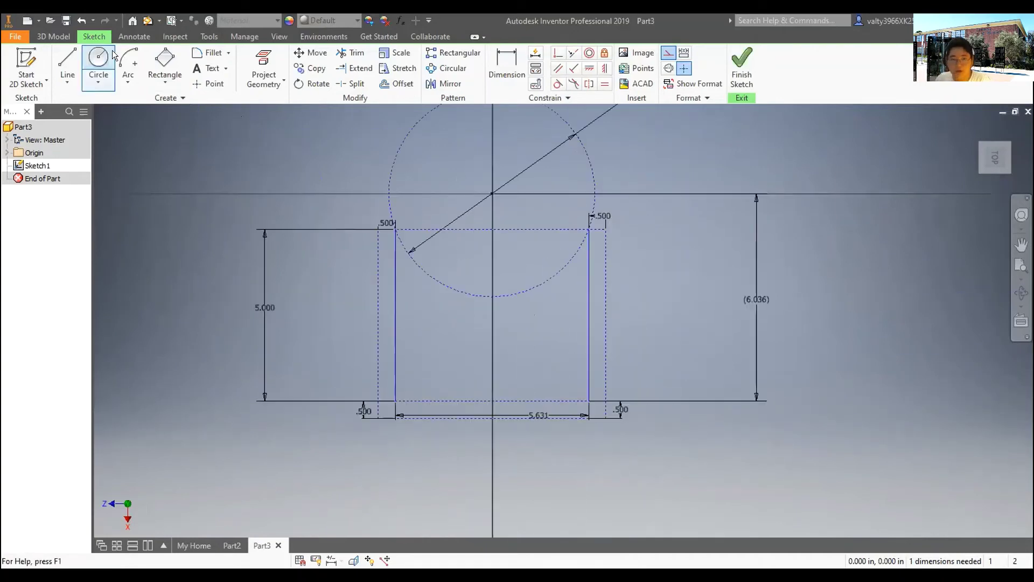
{"action": "left_click", "coordinate": [69, 72]}
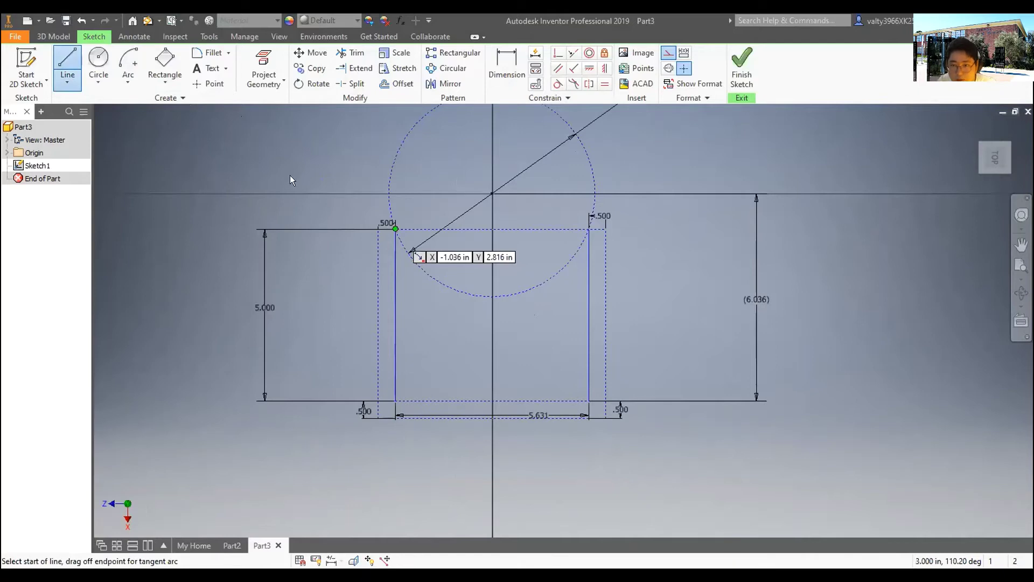
{"action": "key", "text": "Escape"}
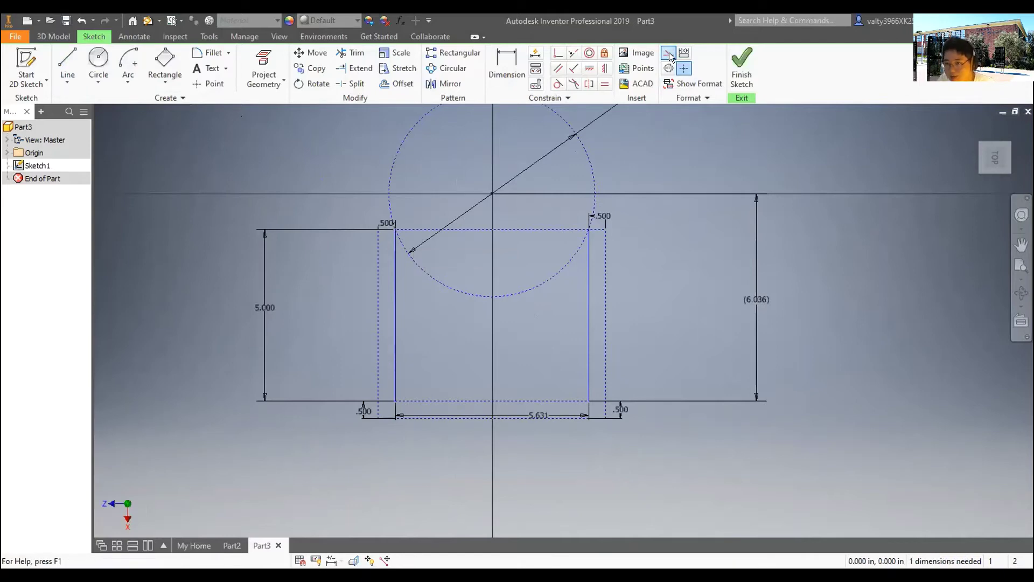
{"action": "left_click", "coordinate": [668, 51]}
{"action": "scroll", "coordinate": [648, 292], "scroll_direction": "down", "scroll_amount": 2}
{"action": "scroll", "coordinate": [593, 286], "scroll_direction": "up", "scroll_amount": 3}
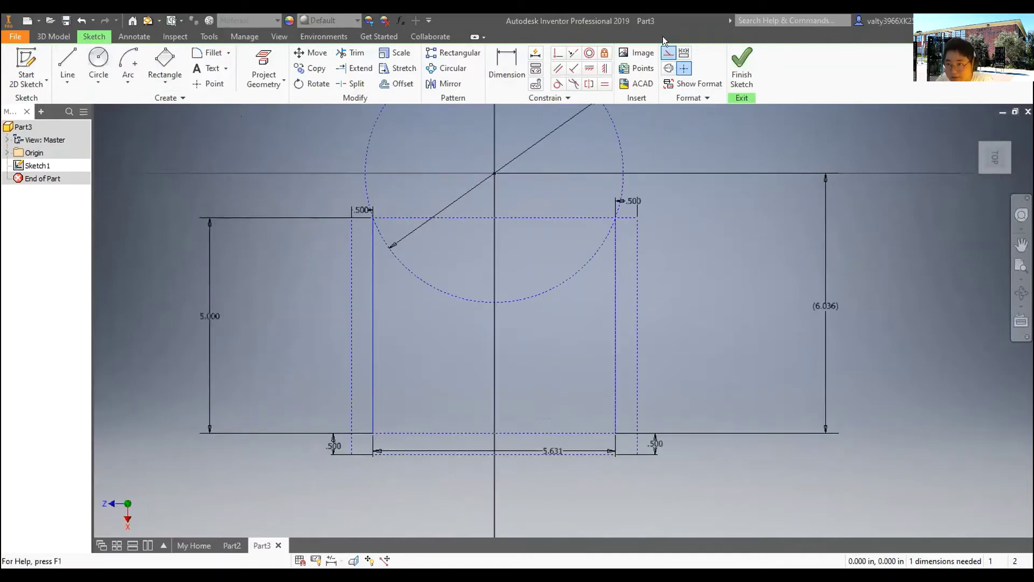
- Trace the left strip's 0.5 in top edge and 5.5 in outer edge with solid lines
{"action": "left_click", "coordinate": [67, 59]}
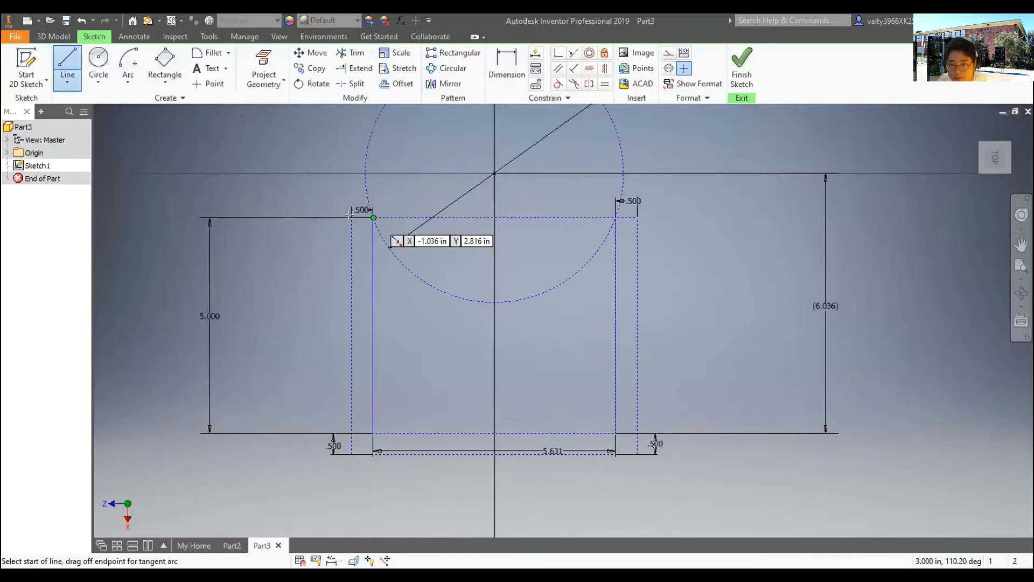
{"action": "scroll", "coordinate": [351, 215], "scroll_direction": "down", "scroll_amount": 6}
{"action": "scroll", "coordinate": [334, 226], "scroll_direction": "up", "scroll_amount": 2}
{"action": "scroll", "coordinate": [345, 253], "scroll_direction": "up", "scroll_amount": 5}
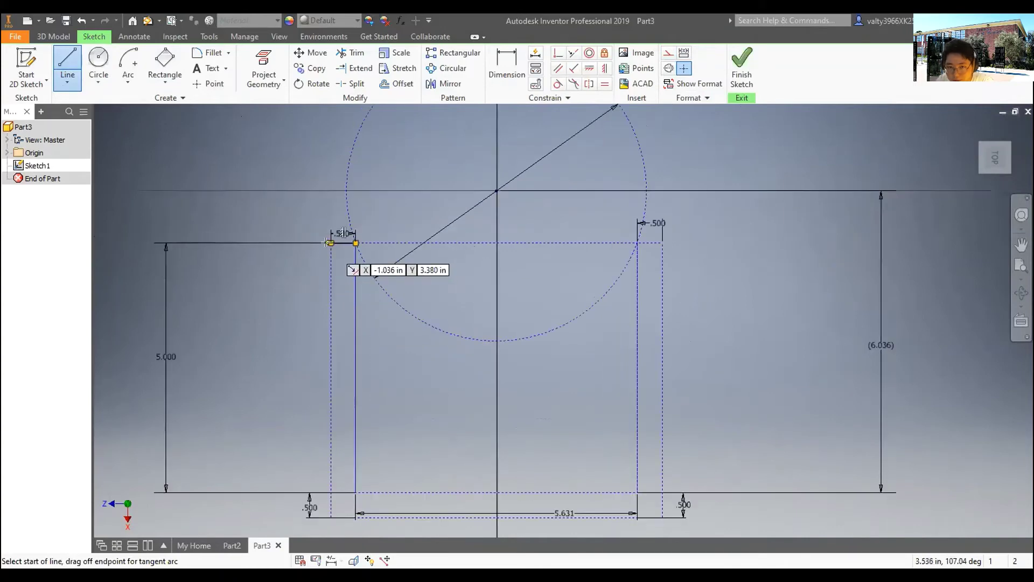
{"action": "left_click", "coordinate": [331, 242]}
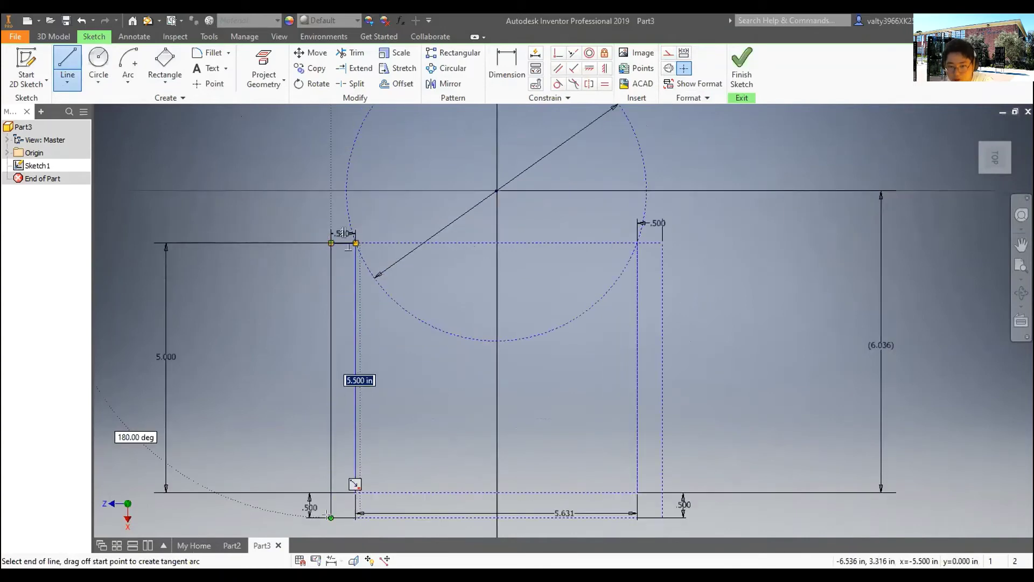
{"action": "double_click", "coordinate": [331, 517]}
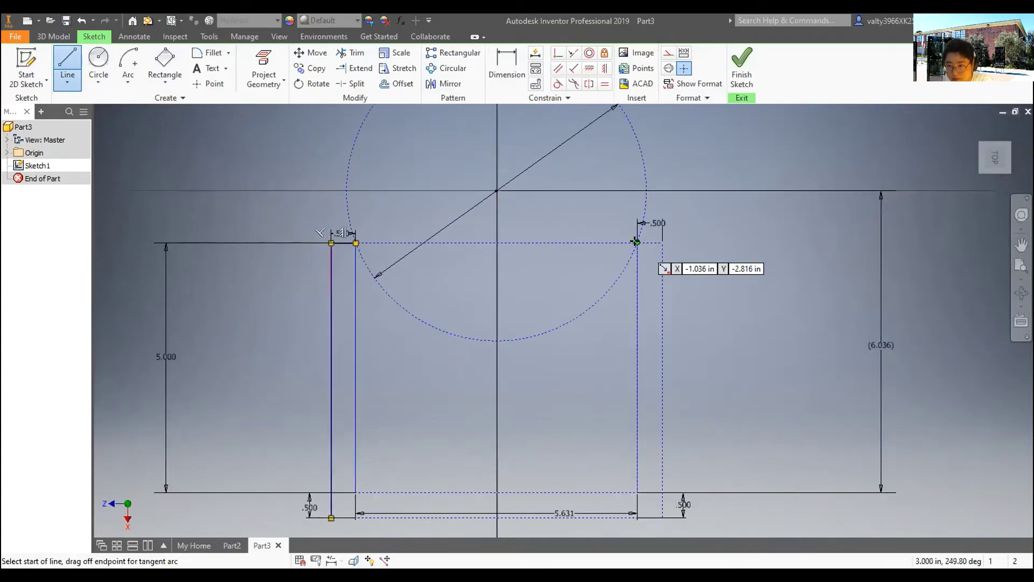
- Trace the right strip's 0.5 in top edge and its full outer edge with solid lines
{"action": "left_click", "coordinate": [638, 242]}
{"action": "double_click", "coordinate": [662, 242]}
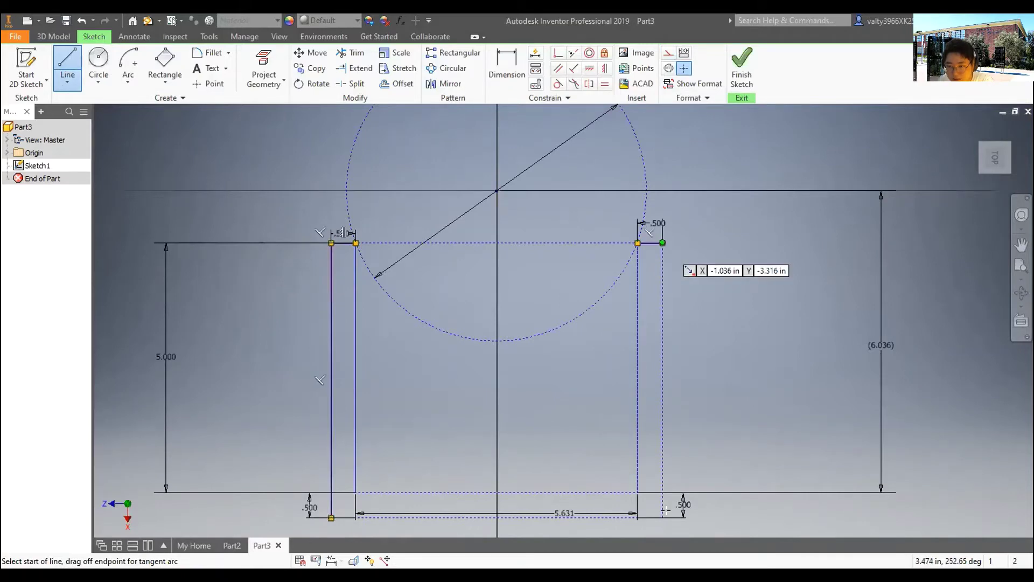
{"action": "left_click", "coordinate": [663, 242]}
{"action": "double_click", "coordinate": [662, 517]}
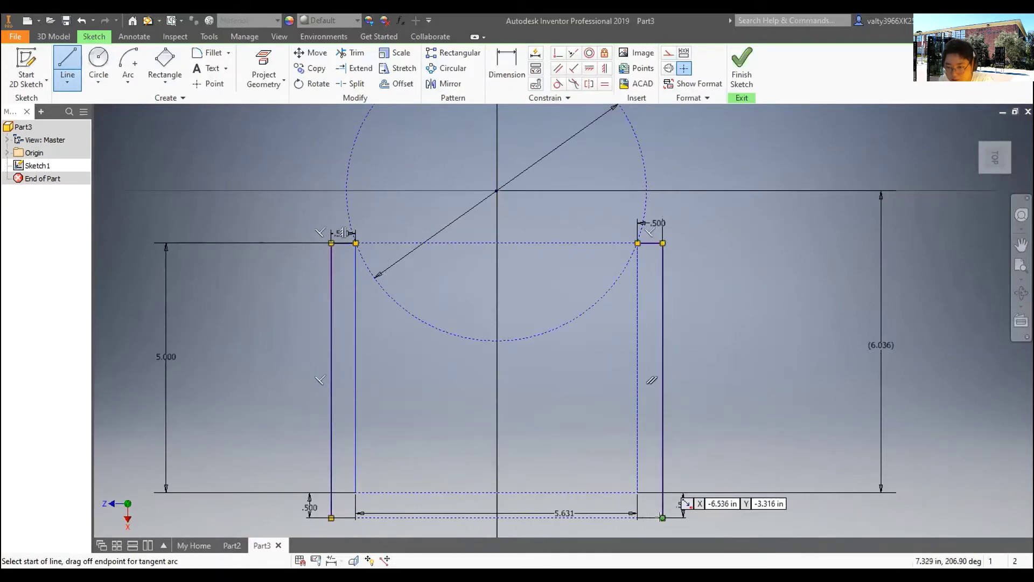
- Draw a solid 6.631 in line along the bottom joining the lower outer corners of both strips
{"action": "left_click", "coordinate": [331, 518]}
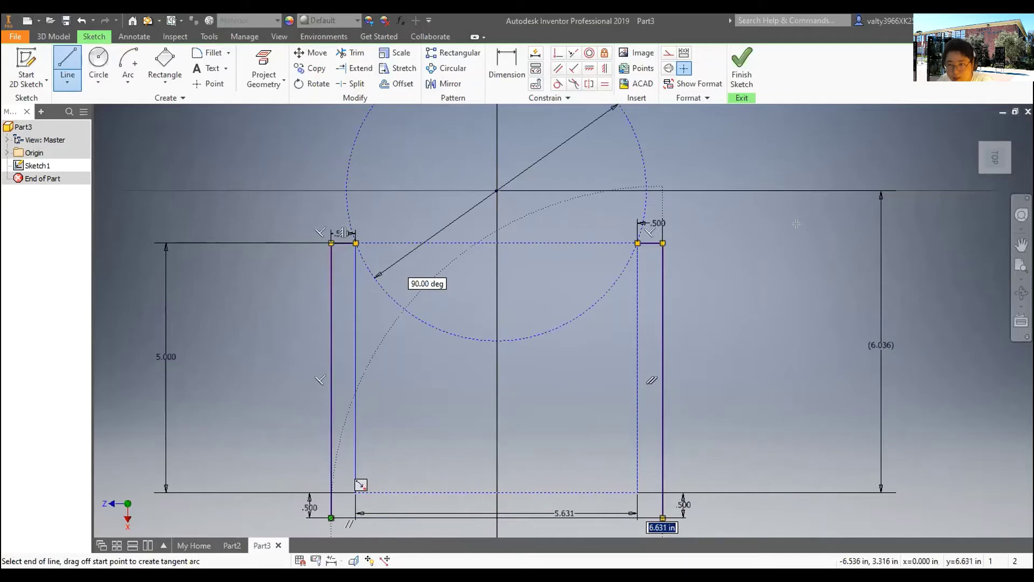
{"action": "right_click", "coordinate": [743, 198]}
{"action": "left_click", "coordinate": [688, 200]}
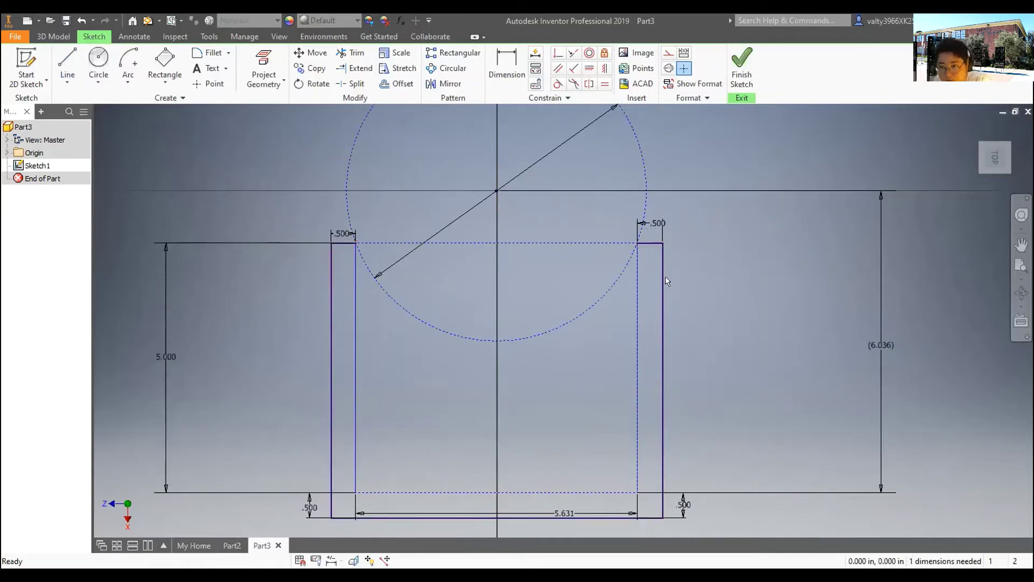
- Draw a solid 3 in radius arc centred on the origin, over the circle's top between the inner rectangle's upper corners
{"action": "scroll", "coordinate": [822, 248], "scroll_direction": "down", "scroll_amount": 3}
{"action": "scroll", "coordinate": [822, 248], "scroll_direction": "up", "scroll_amount": 4}
{"action": "middle_click_drag", "start_coordinate": [710, 246], "coordinate": [619, 339]}
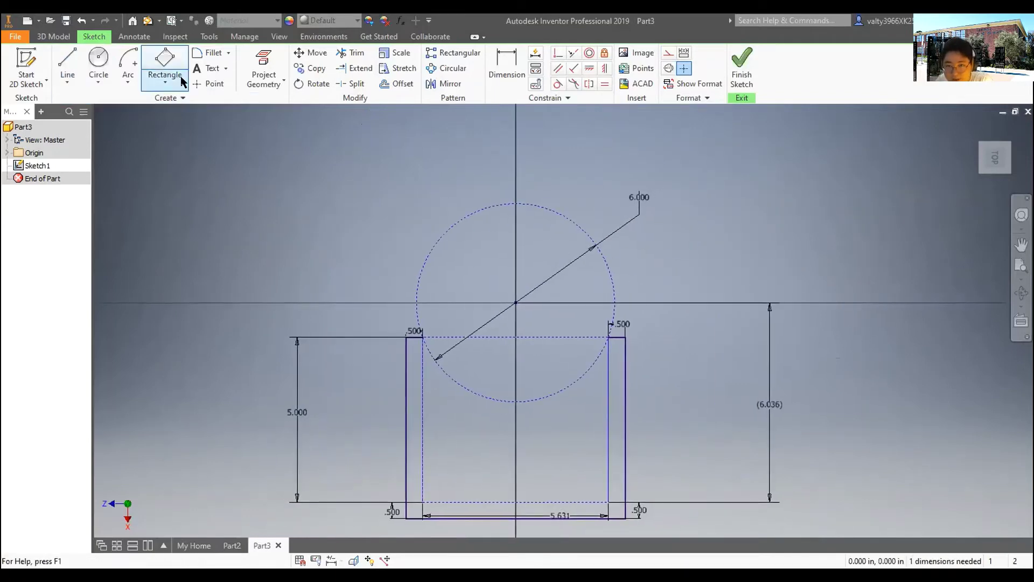
{"action": "left_click", "coordinate": [128, 65]}
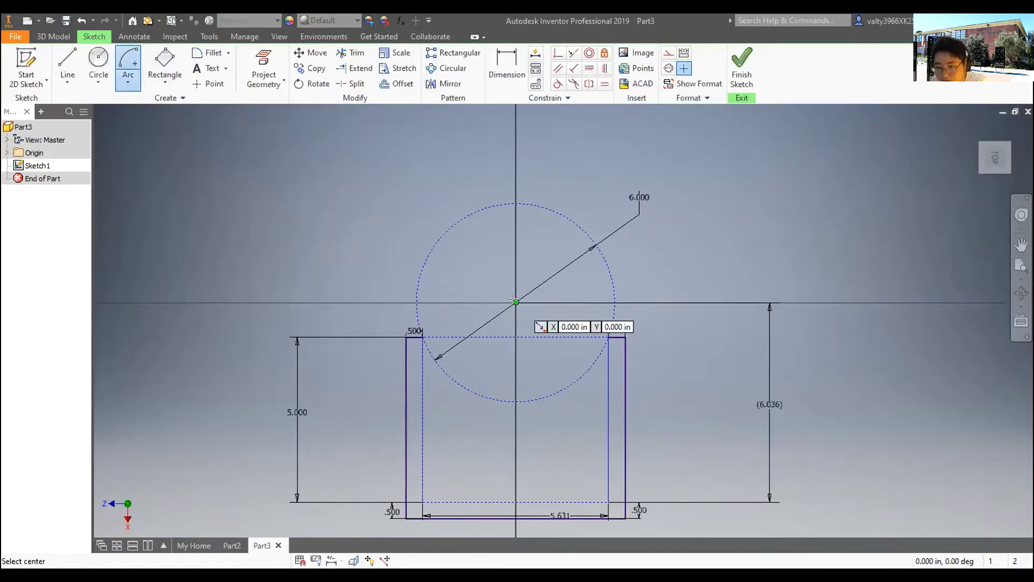
{"action": "left_click", "coordinate": [515, 302]}
{"action": "scroll", "coordinate": [515, 302], "scroll_direction": "down", "scroll_amount": 5}
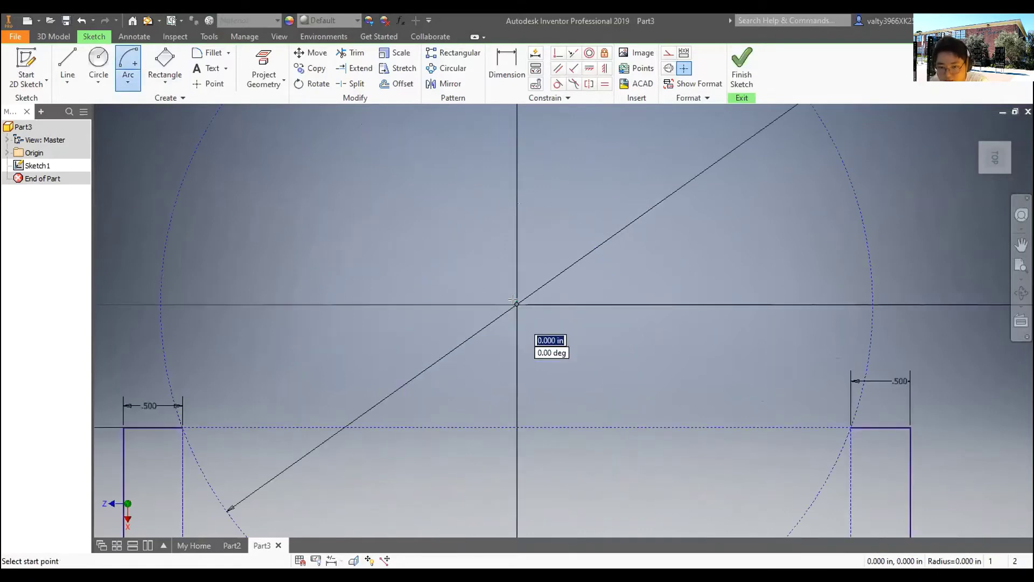
{"action": "left_click", "coordinate": [183, 427]}
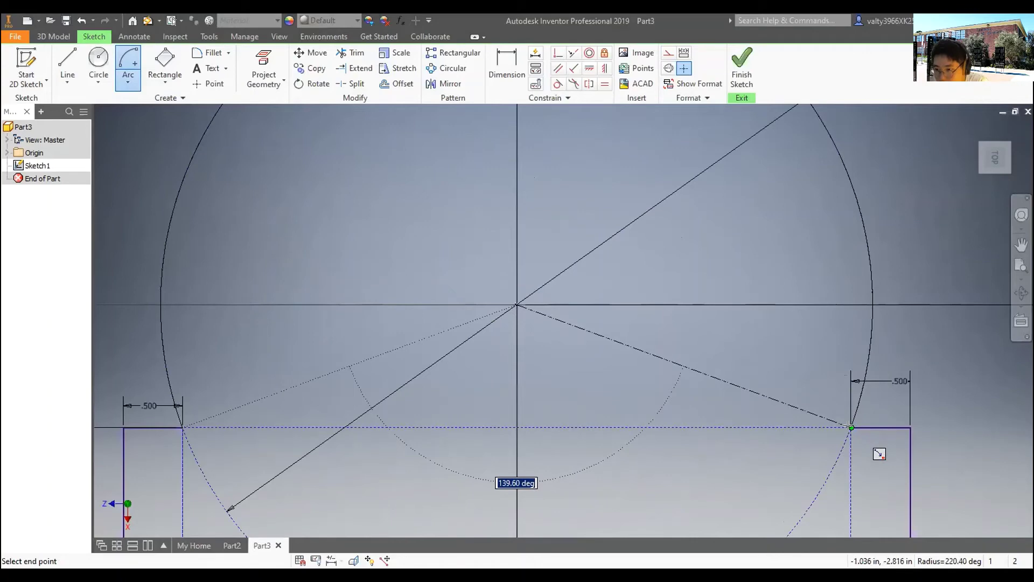
{"action": "key", "text": "Escape"}
{"action": "scroll", "coordinate": [909, 196], "scroll_direction": "down", "scroll_amount": 5}
{"action": "scroll", "coordinate": [908, 205], "scroll_direction": "up", "scroll_amount": 6}
{"action": "middle_click_drag", "start_coordinate": [908, 247], "coordinate": [885, 226]}
{"action": "scroll", "coordinate": [884, 225], "scroll_direction": "down", "scroll_amount": 3}
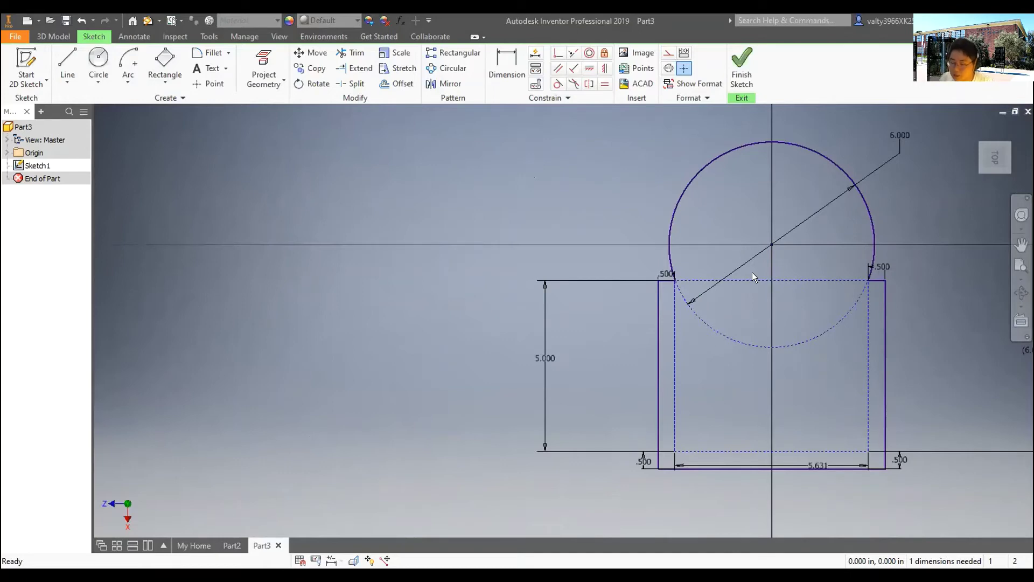
{"action": "scroll", "coordinate": [752, 273], "scroll_direction": "up", "scroll_amount": 3}
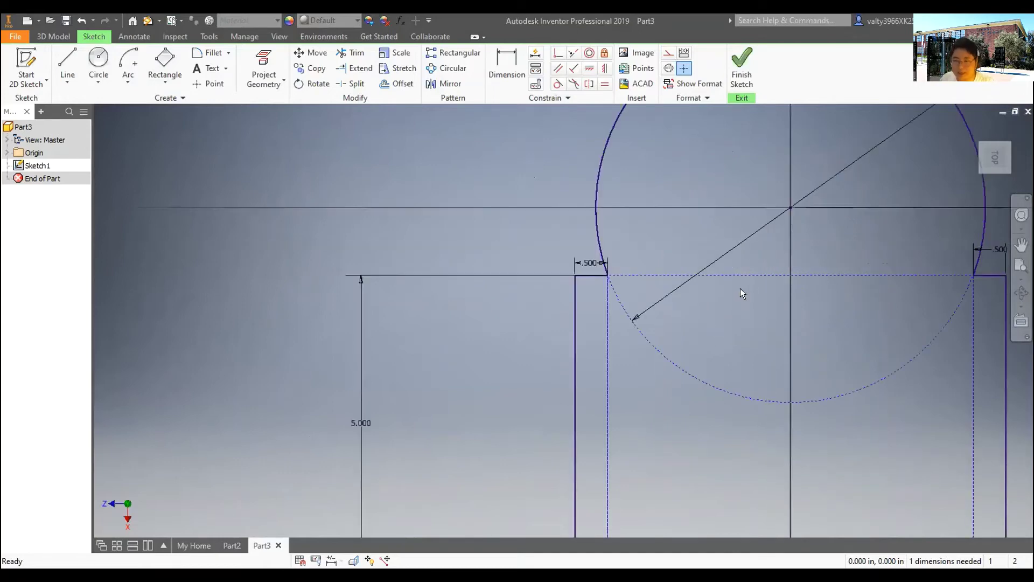
- Undo the last arc and redraw it solid at 3 in radius about the origin, over the circle's top between the inner rectangle's upper corners
{"action": "scroll", "coordinate": [700, 258], "scroll_direction": "down", "scroll_amount": 1}
{"action": "middle_click_drag", "start_coordinate": [702, 241], "coordinate": [509, 348]}
{"action": "key", "text": "ctrl+z"}
{"action": "left_click", "coordinate": [165, 64]}
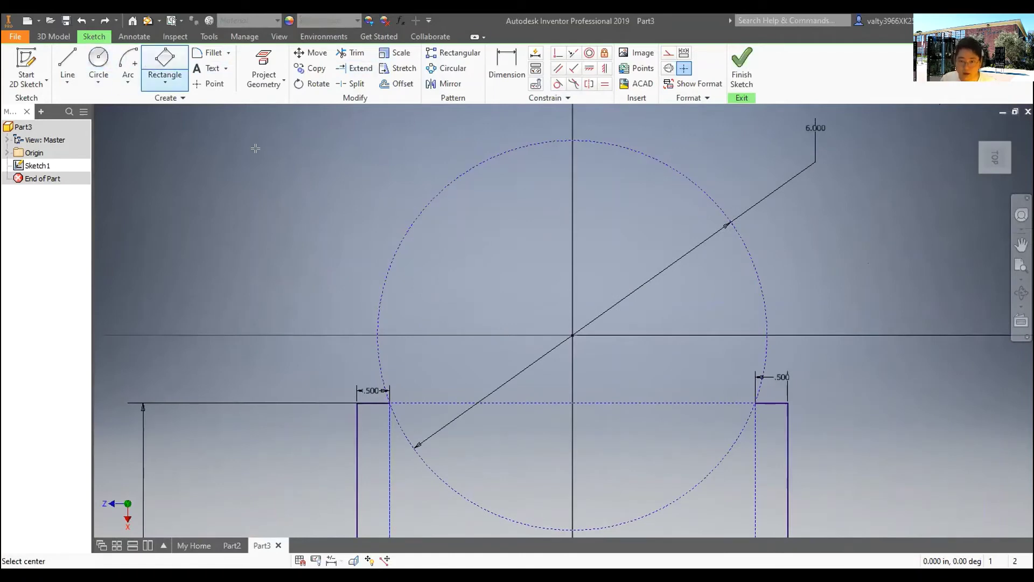
{"action": "key", "text": "a"}
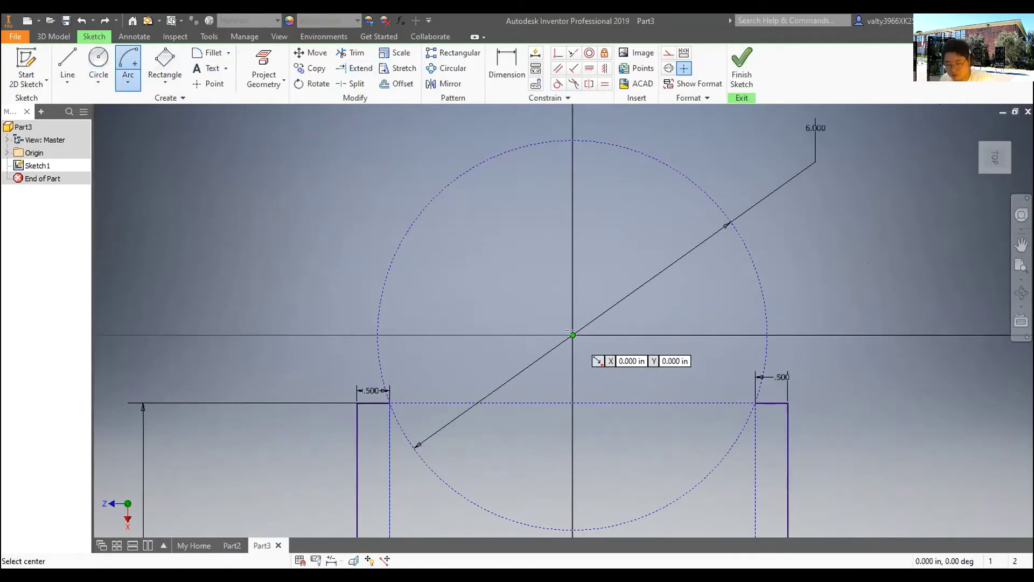
{"action": "key", "text": "Return"}
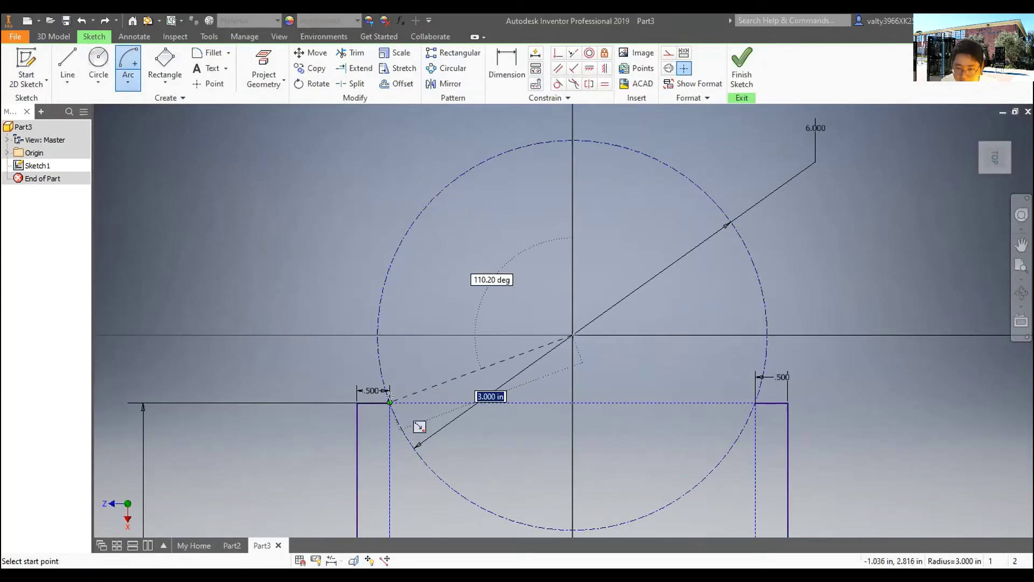
{"action": "left_click", "coordinate": [390, 402]}
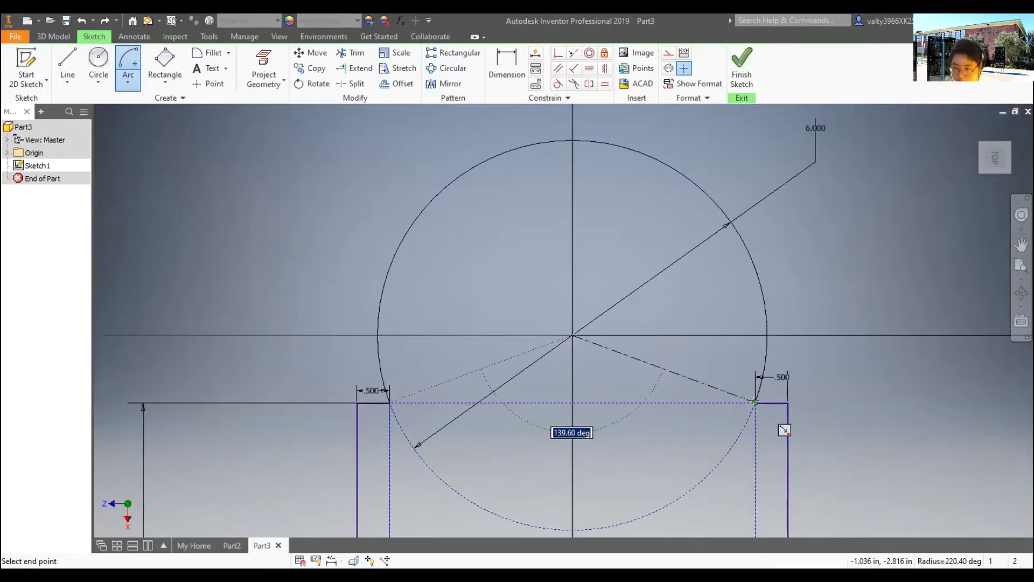
{"action": "key", "text": "Return"}
{"action": "scroll", "coordinate": [857, 266], "scroll_direction": "down", "scroll_amount": 2}
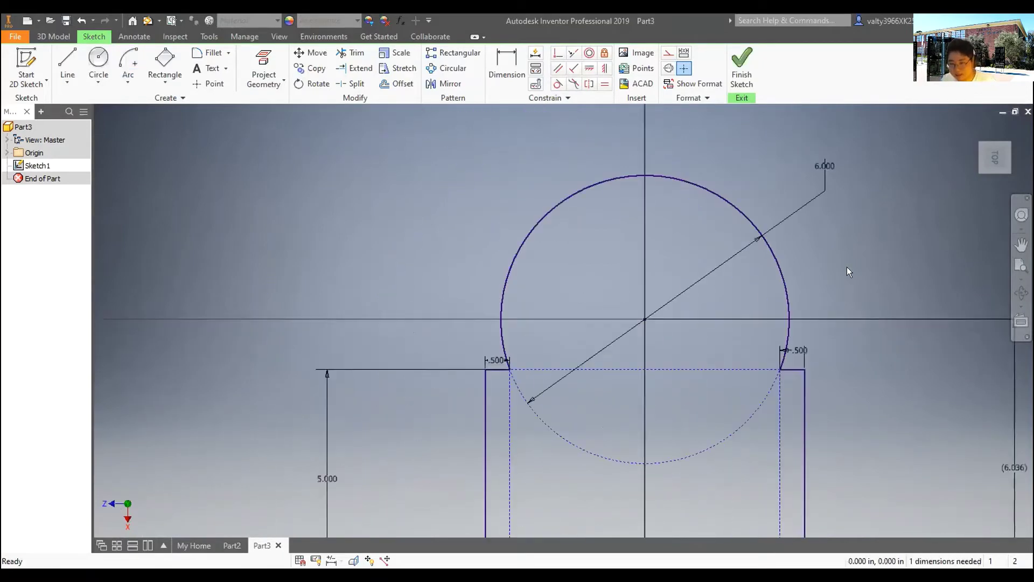
{"action": "middle_click_drag", "start_coordinate": [865, 297], "coordinate": [794, 220]}
{"action": "scroll", "coordinate": [794, 219], "scroll_direction": "down", "scroll_amount": 3}
{"action": "scroll", "coordinate": [794, 220], "scroll_direction": "up", "scroll_amount": 3}
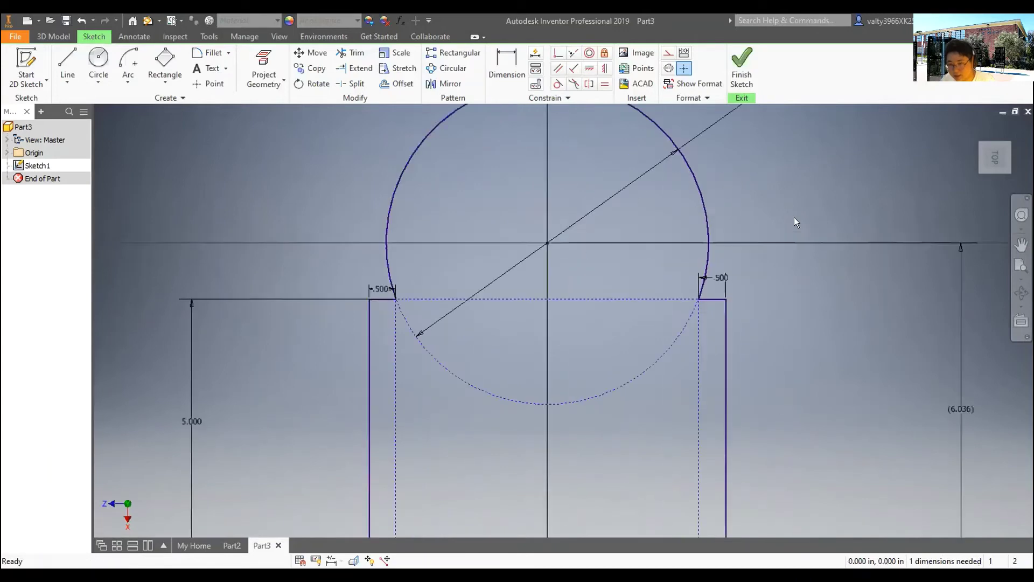
{"action": "scroll", "coordinate": [794, 219], "scroll_direction": "down", "scroll_amount": 3}
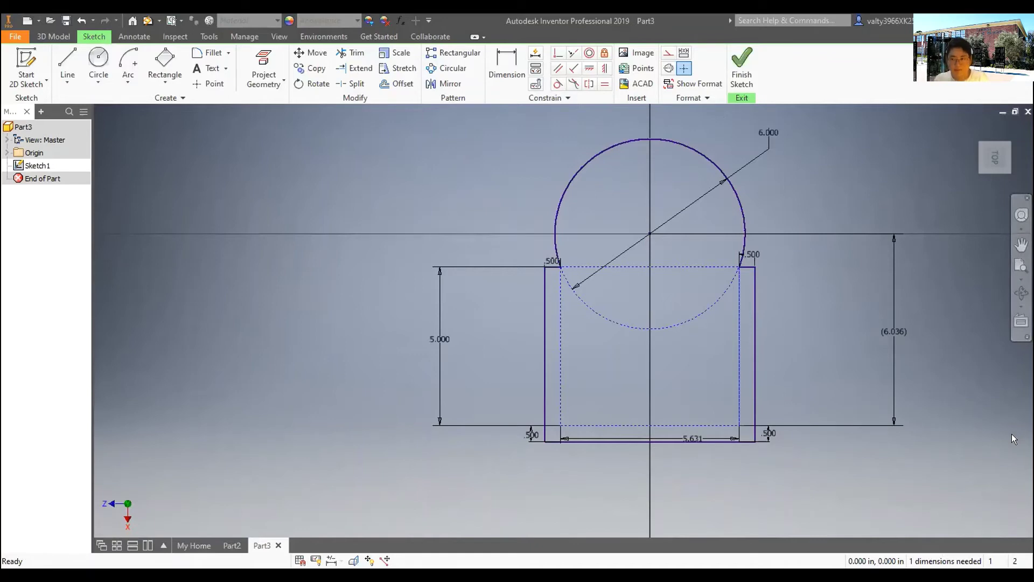
{"action": "key", "text": "d"}
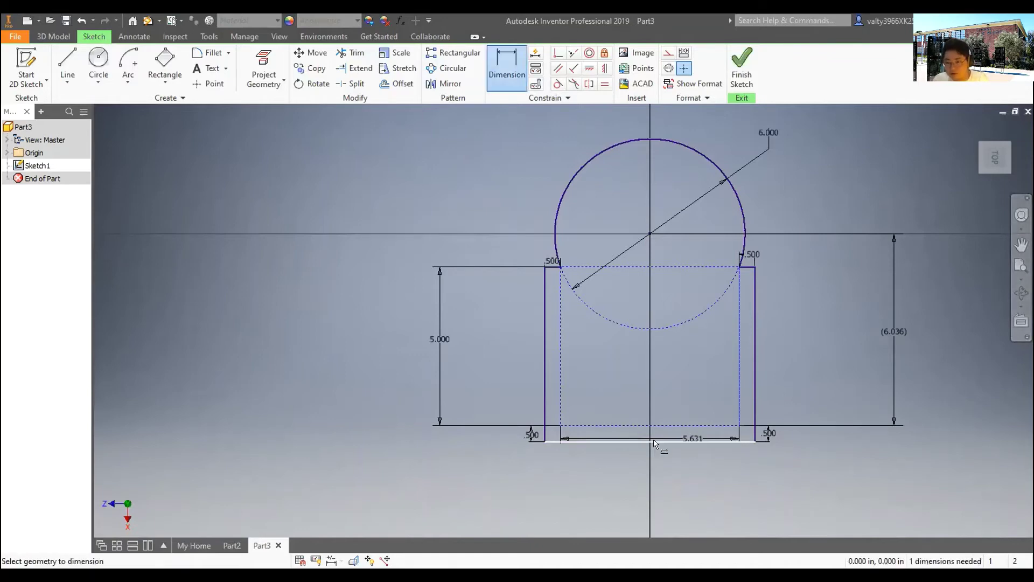
{"action": "right_click", "coordinate": [802, 314]}
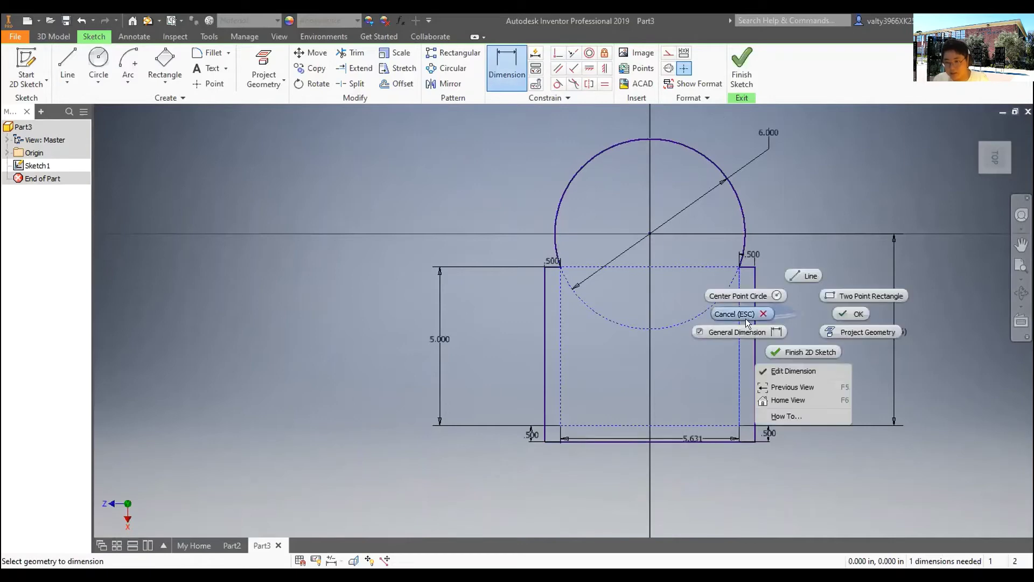
{"action": "left_click", "coordinate": [745, 318]}
- Reposition the 5.631 in width dimension below the plate's bottom edge and finish the sketch
{"action": "left_click_drag", "start_coordinate": [686, 439], "coordinate": [670, 479]}
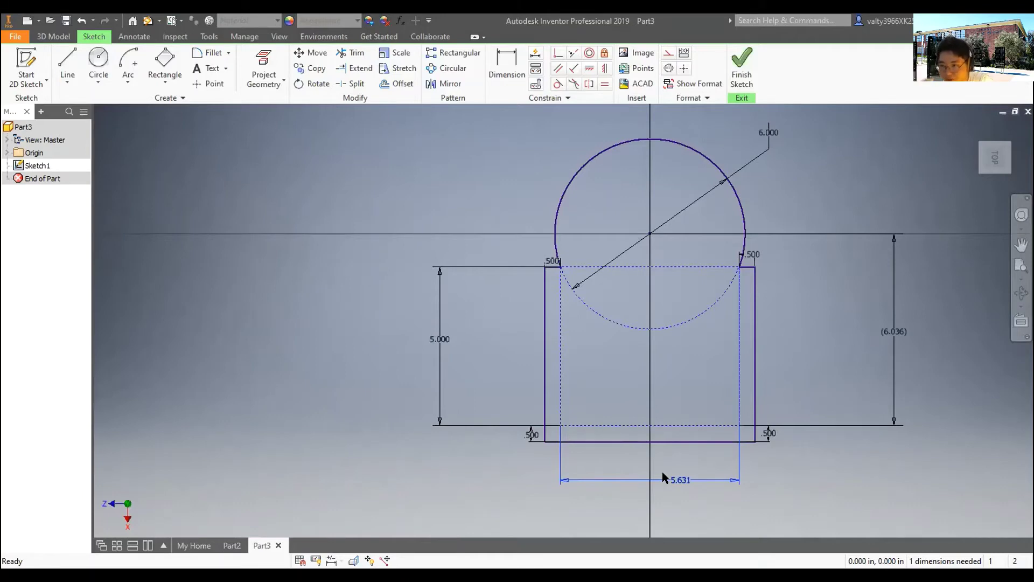
{"action": "left_click", "coordinate": [771, 137]}
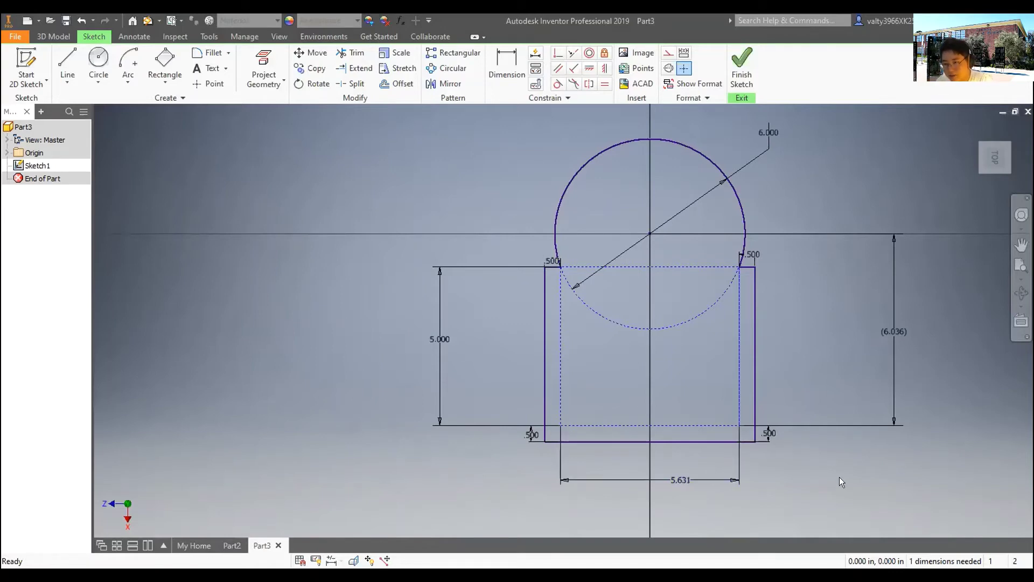
{"action": "left_click", "coordinate": [741, 64]}
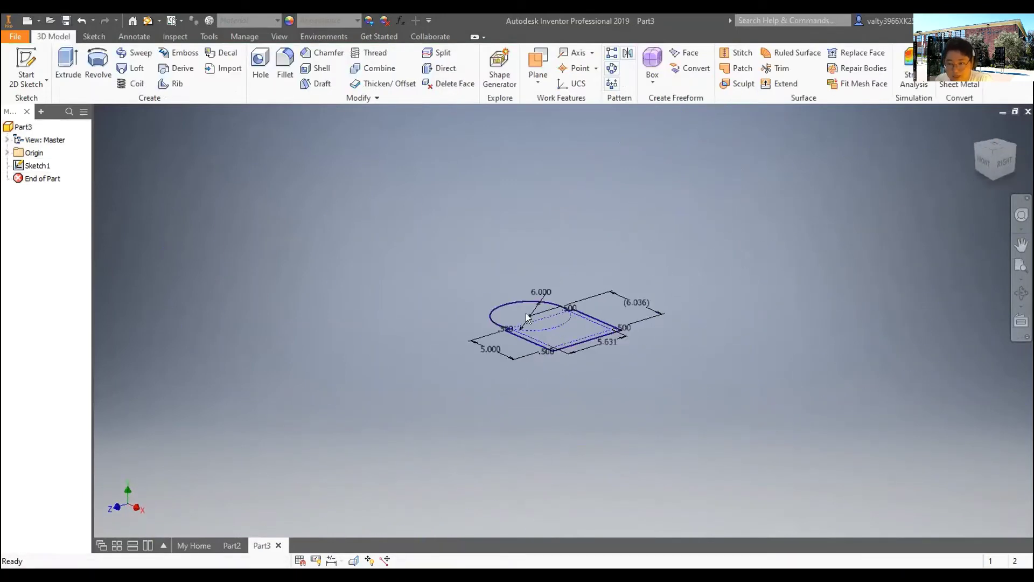
- Extrude the closed plate profile 0.25 in as a solid
{"action": "scroll", "coordinate": [431, 269], "scroll_direction": "up", "scroll_amount": 5}
{"action": "key", "text": "e"}
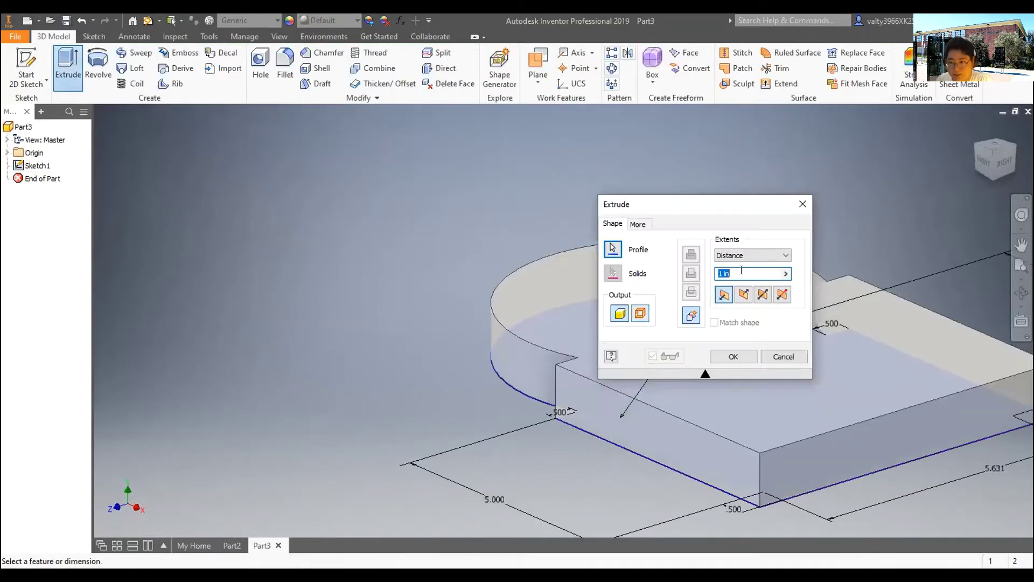
{"action": "key", "text": "BackSpace"}
{"action": "type", "text": "0.25"}
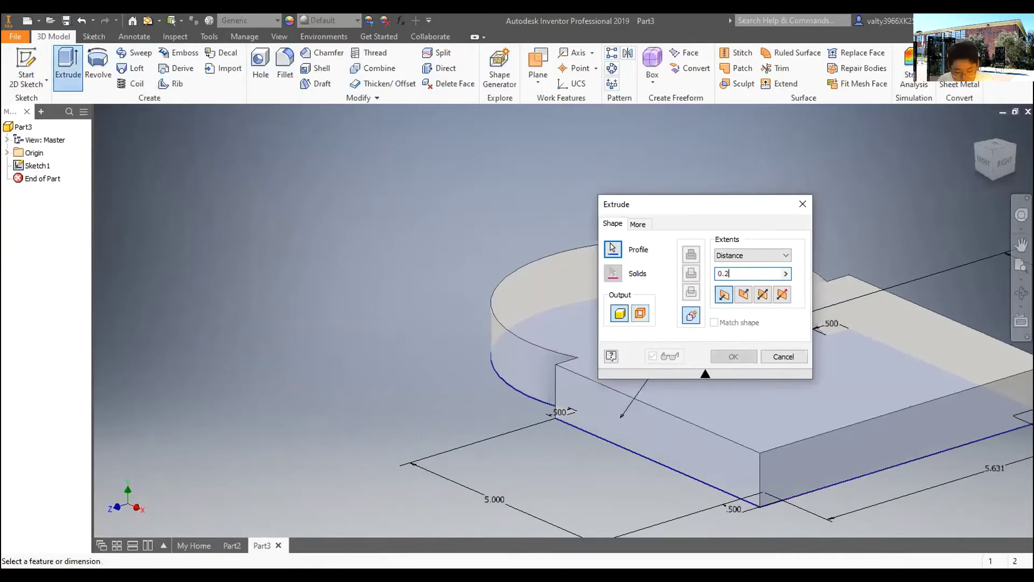
{"action": "key", "text": "Return"}
- Show the plate from the top and start a new sketch on its top face
{"action": "middle_click_drag", "start_coordinate": [832, 257], "coordinate": [807, 292], "text": "shift"}
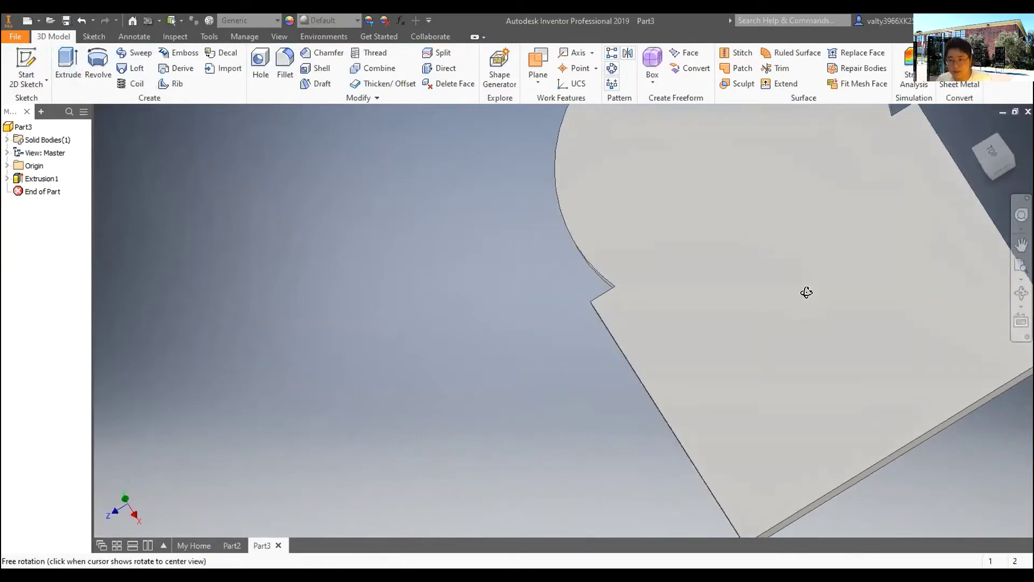
{"action": "left_click", "coordinate": [995, 143]}
{"action": "left_click", "coordinate": [21, 54]}
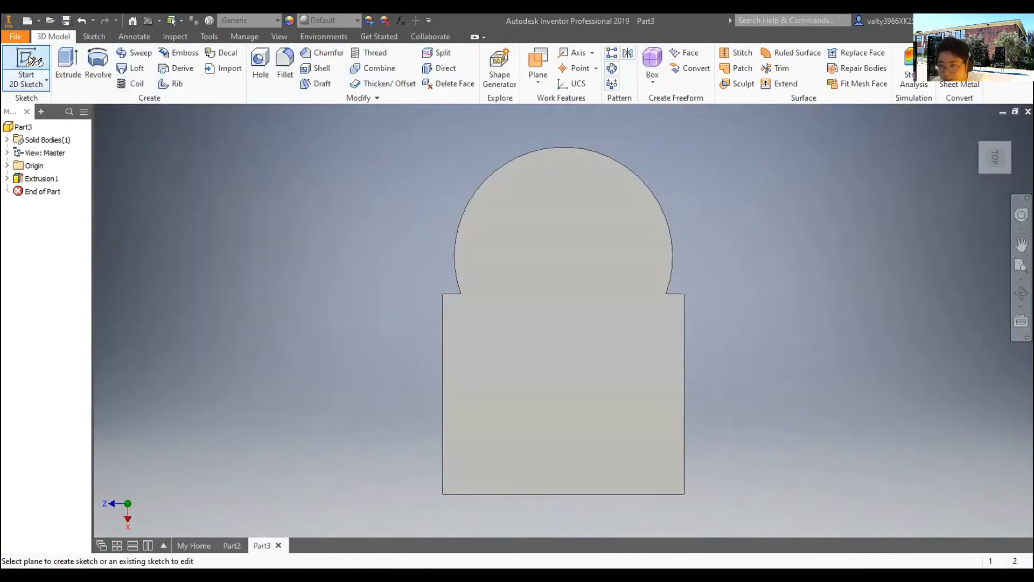
{"action": "left_click", "coordinate": [551, 383]}
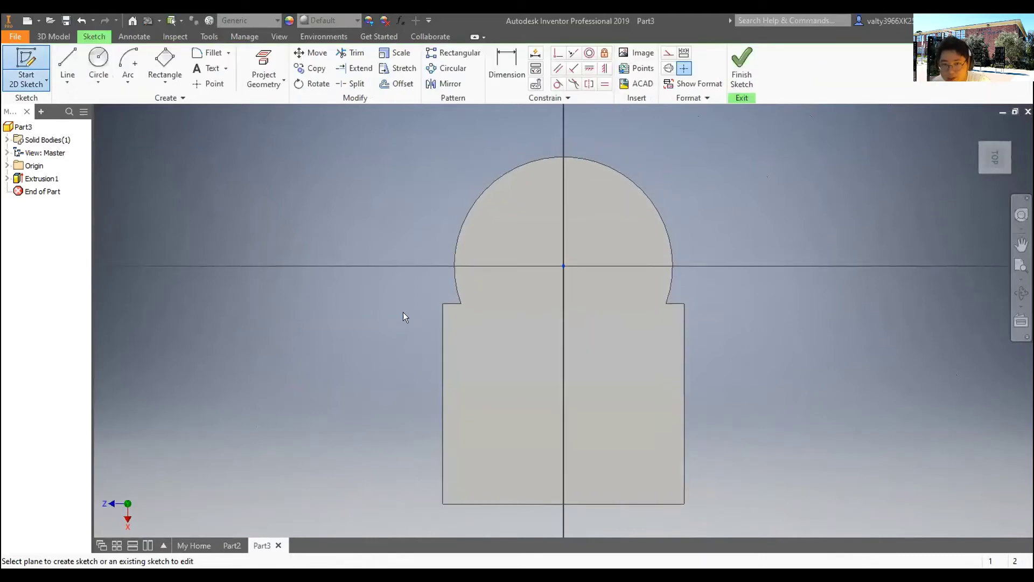
- Draw a three-point rectangle over the left strip, from its 0.5 in top edge down to the plate's bottom edge
{"action": "left_click", "coordinate": [165, 60]}
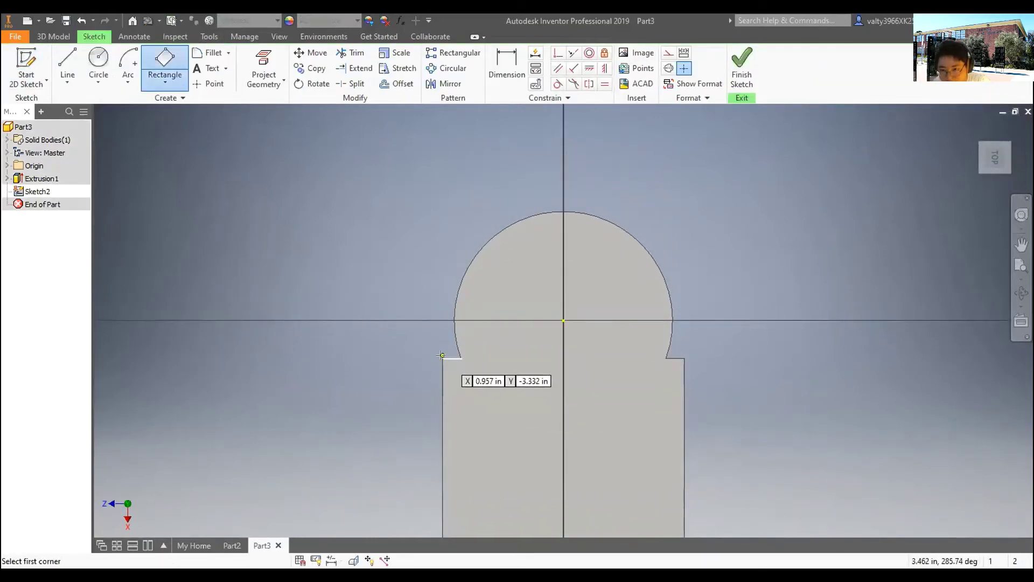
{"action": "scroll", "coordinate": [442, 359], "scroll_direction": "down", "scroll_amount": 4}
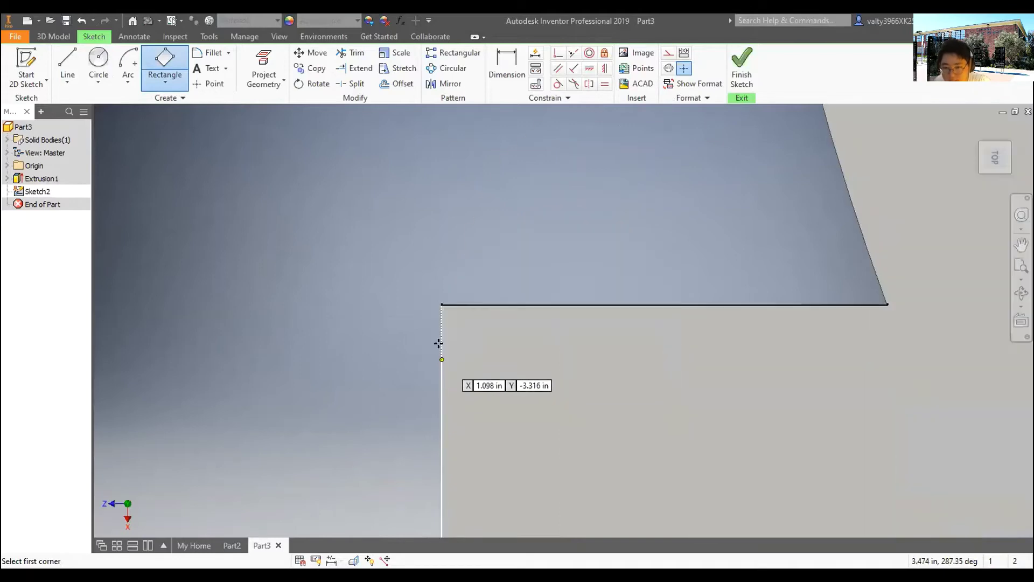
{"action": "left_click", "coordinate": [441, 304]}
{"action": "scroll", "coordinate": [593, 331], "scroll_direction": "up", "scroll_amount": 3}
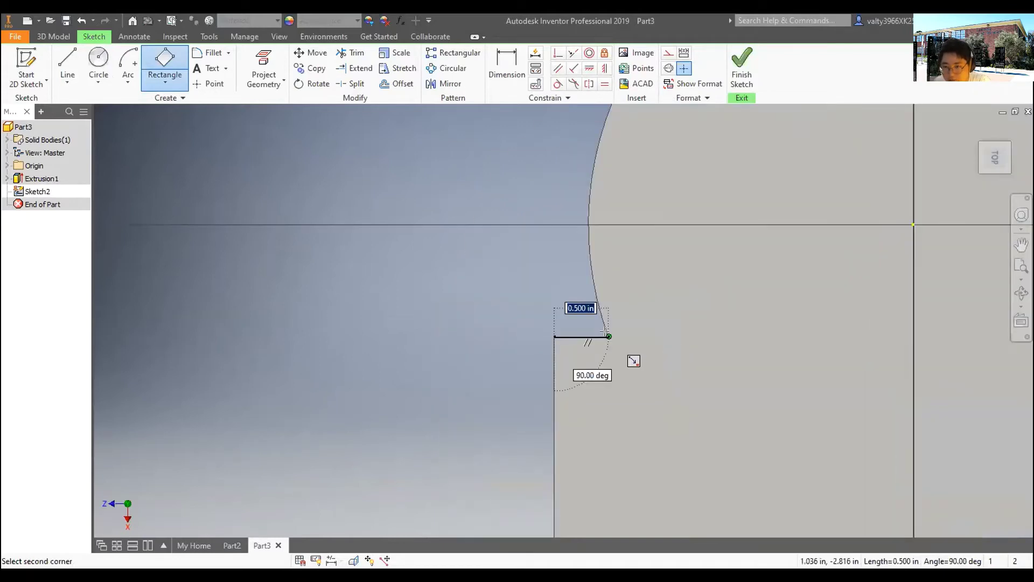
{"action": "scroll", "coordinate": [605, 331], "scroll_direction": "down", "scroll_amount": 1}
{"action": "left_click", "coordinate": [608, 336]}
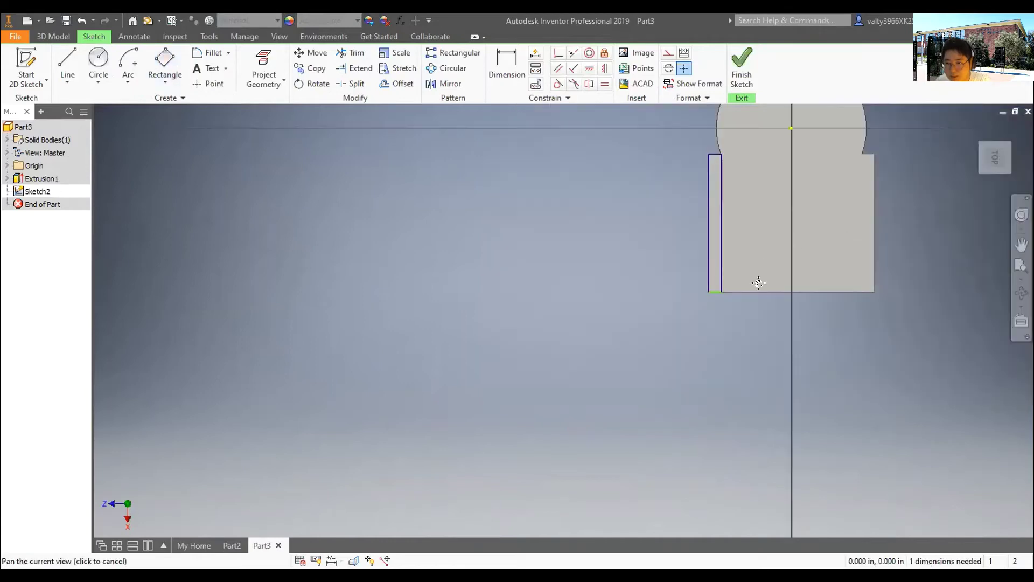
- Draw a 0.5 by 5.5 in two-point rectangle over the right strip, down to the plate's lower outer corner
{"action": "middle_click_drag", "start_coordinate": [827, 246], "coordinate": [648, 354]}
{"action": "scroll", "coordinate": [648, 354], "scroll_direction": "up", "scroll_amount": 4}
{"action": "left_click", "coordinate": [165, 80]}
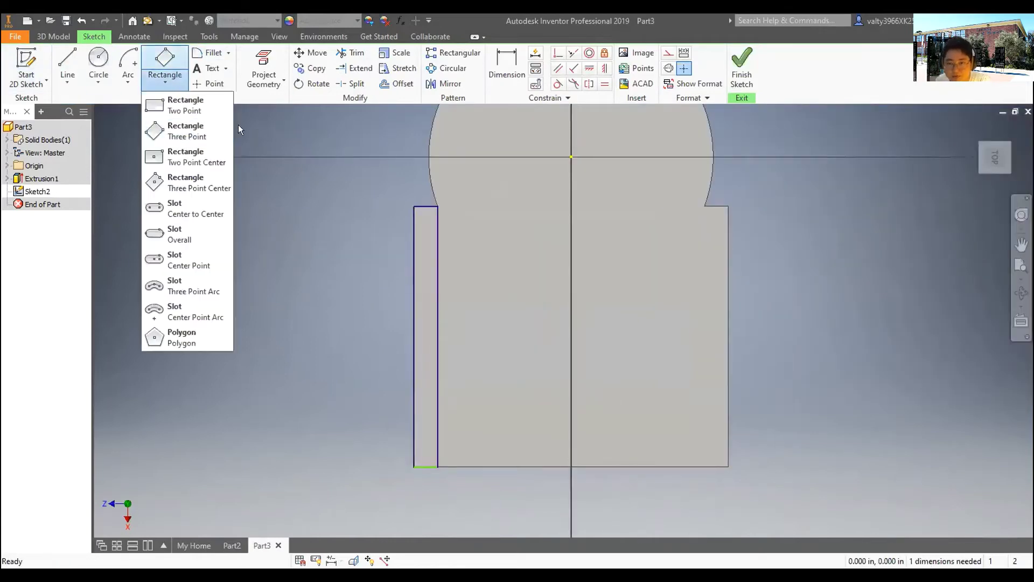
{"action": "left_click", "coordinate": [207, 104]}
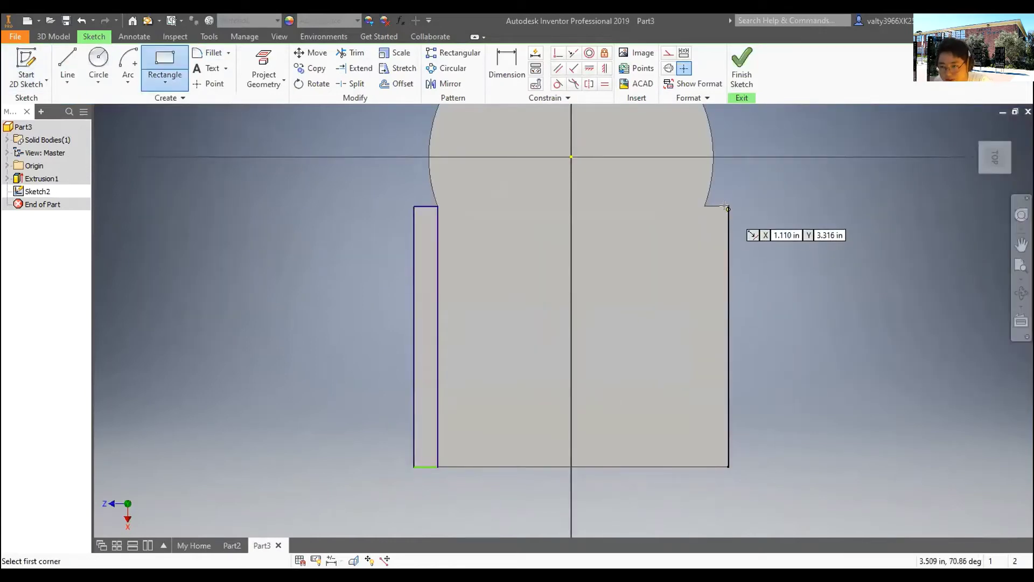
{"action": "left_click", "coordinate": [728, 466]}
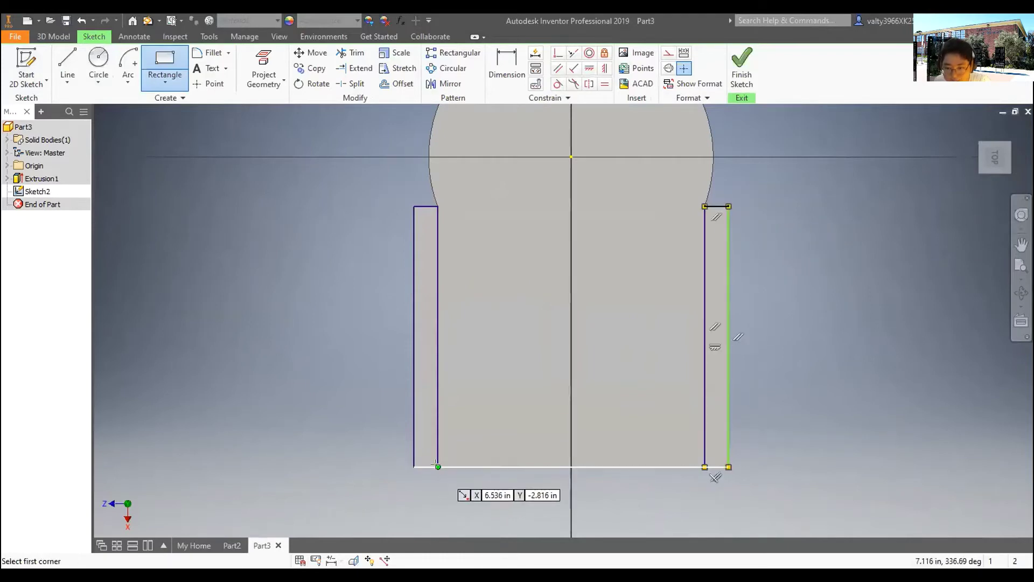
- Draw a 5.631 in wide two-point rectangle between the strips along the bottom edge and dimension its height as 0.25 in
{"action": "left_click", "coordinate": [438, 467]}
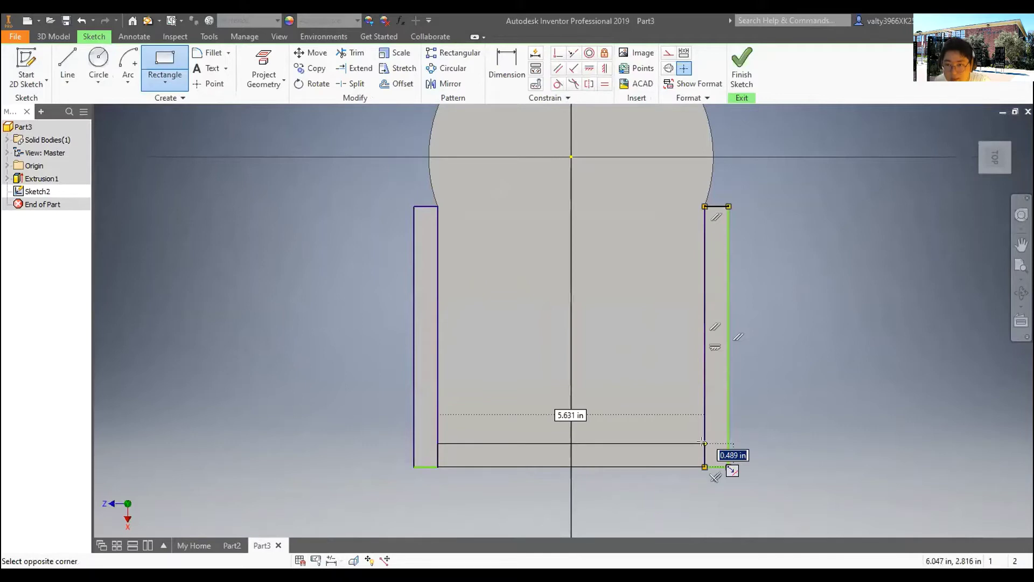
{"action": "left_click", "coordinate": [704, 443]}
{"action": "key", "text": "d"}
{"action": "left_click", "coordinate": [665, 466]}
{"action": "left_click", "coordinate": [695, 444]}
{"action": "left_click", "coordinate": [791, 448]}
{"action": "type", "text": "0.25"}
{"action": "key", "text": "Return"}
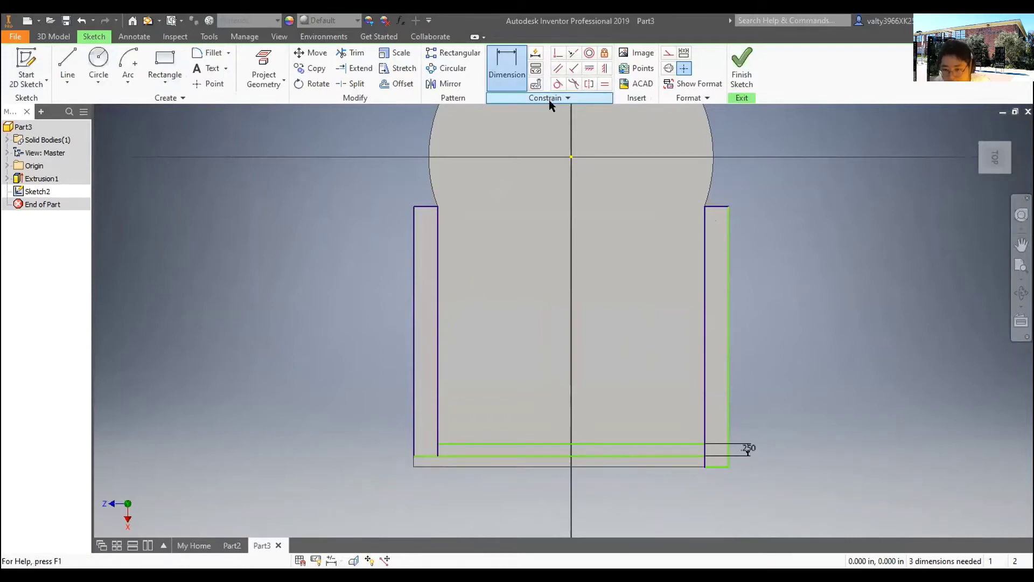
- Undo the height dimension and the rectangle drawn between the two strips
{"action": "key", "text": "Escape"}
{"action": "key", "text": "ctrl+z"}
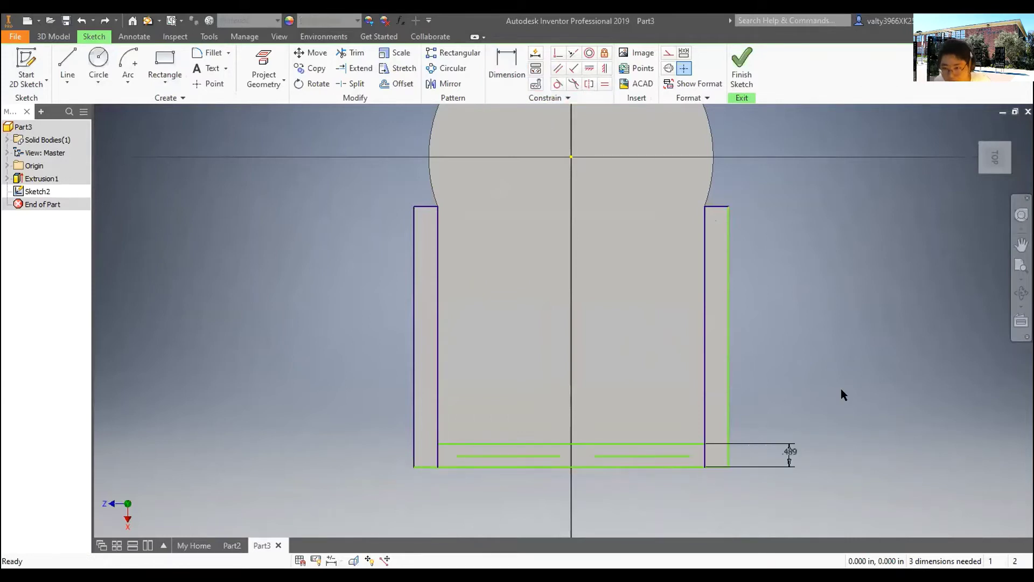
{"action": "key", "text": "ctrl+z"}
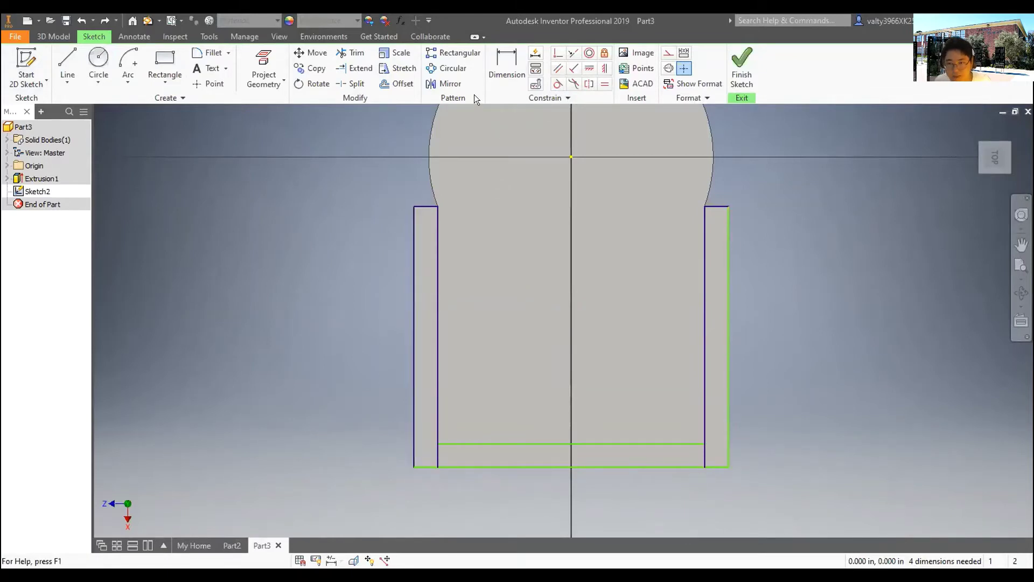
{"action": "key", "text": "ctrl+z"}
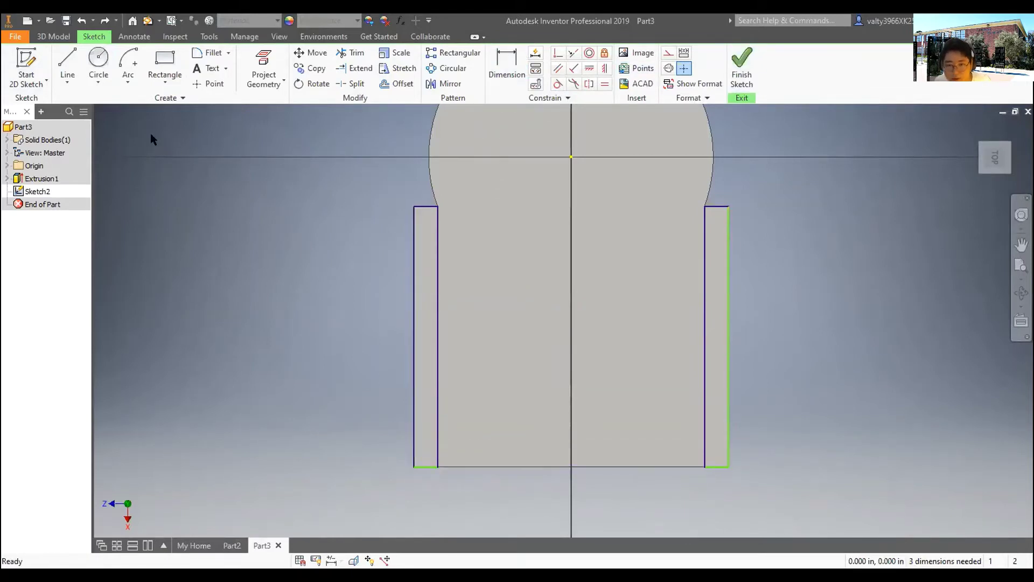
- Dimension the width of the left strip rectangle along its top edge
{"action": "key", "text": "d"}
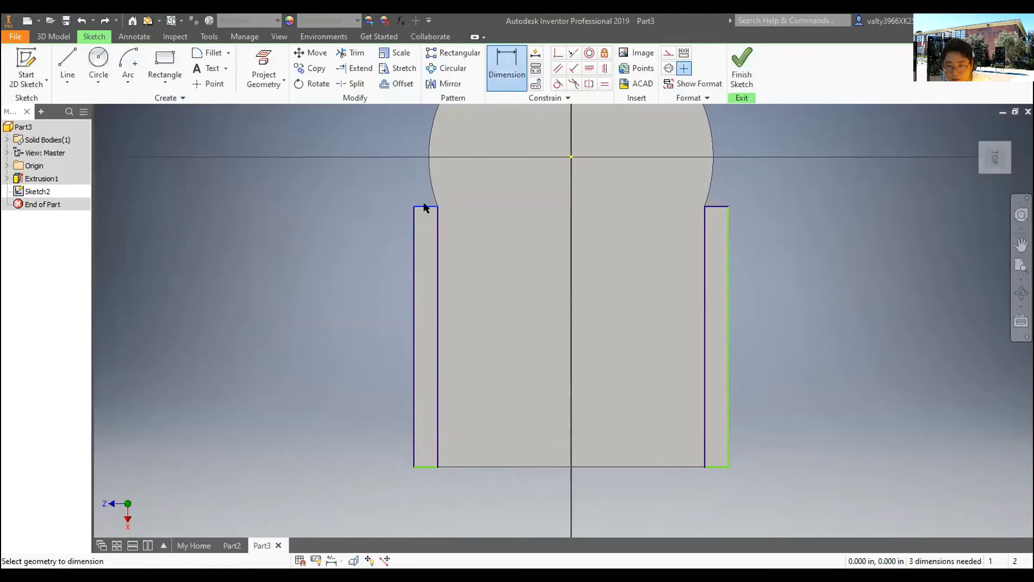
{"action": "left_click", "coordinate": [421, 186]}
{"action": "left_click", "coordinate": [289, 134]}
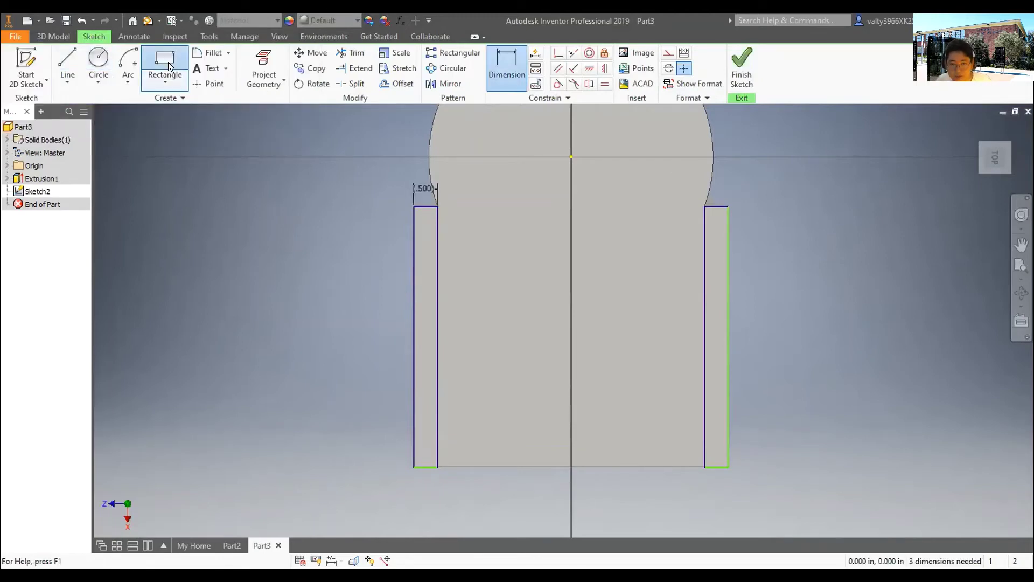
- Draw a three-point rectangle 5.631 in wide along the plate's bottom edge, between the inner lower corners of the two strips
{"action": "left_click", "coordinate": [157, 80]}
{"action": "left_click", "coordinate": [157, 79]}
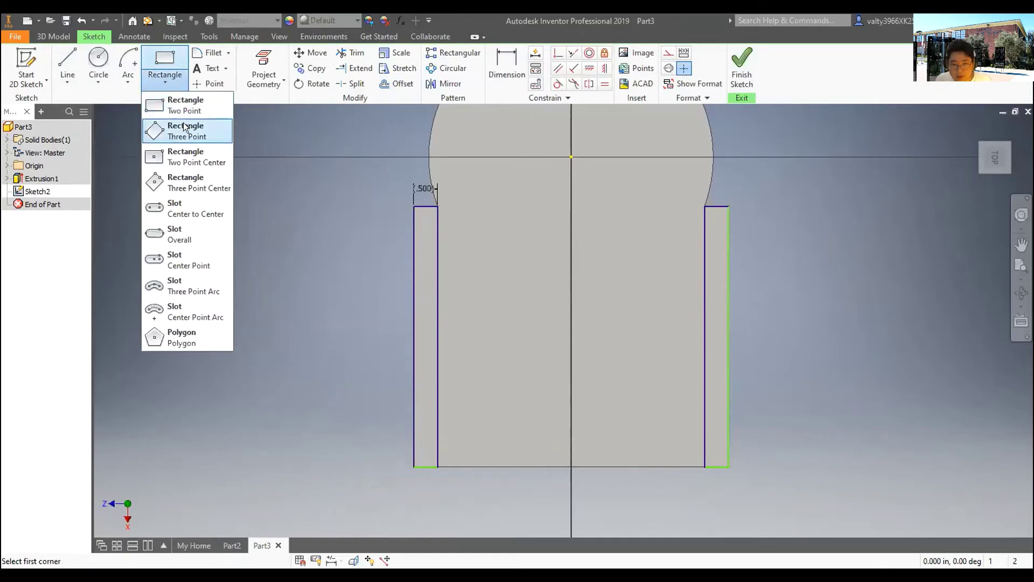
{"action": "left_click", "coordinate": [438, 467]}
{"action": "left_click", "coordinate": [700, 442]}
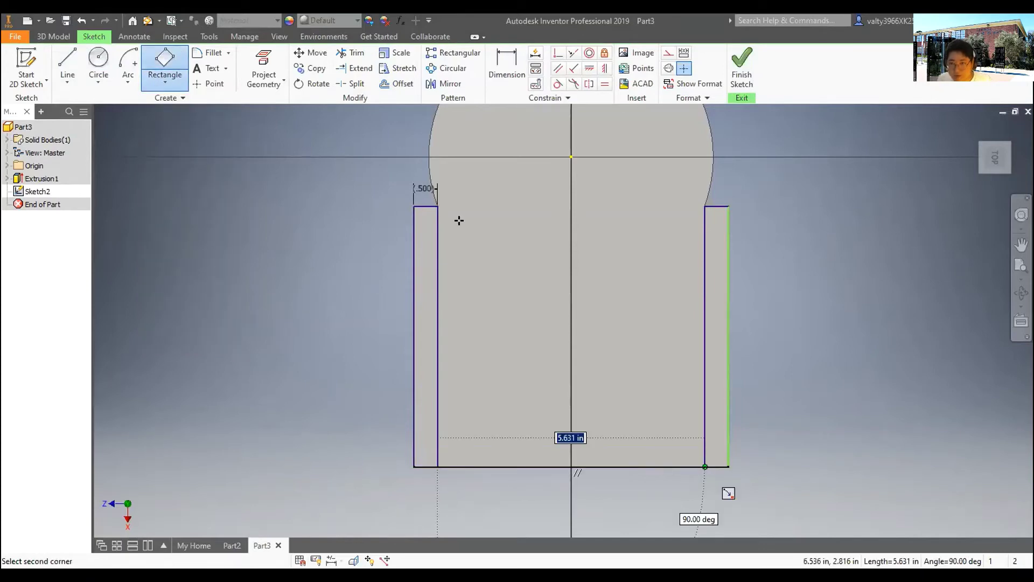
- Dimension the height of the bottom rectangle between the strips as 0.5 in
{"action": "left_click", "coordinate": [497, 47]}
{"action": "left_click", "coordinate": [678, 466]}
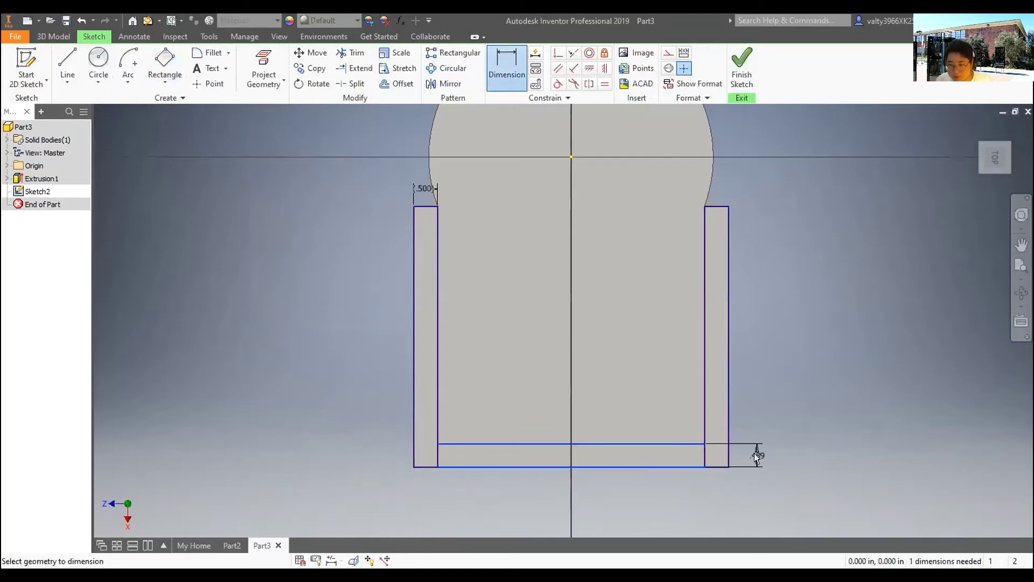
{"action": "left_click", "coordinate": [755, 454]}
{"action": "type", "text": "0.5"}
{"action": "key", "text": "Return"}
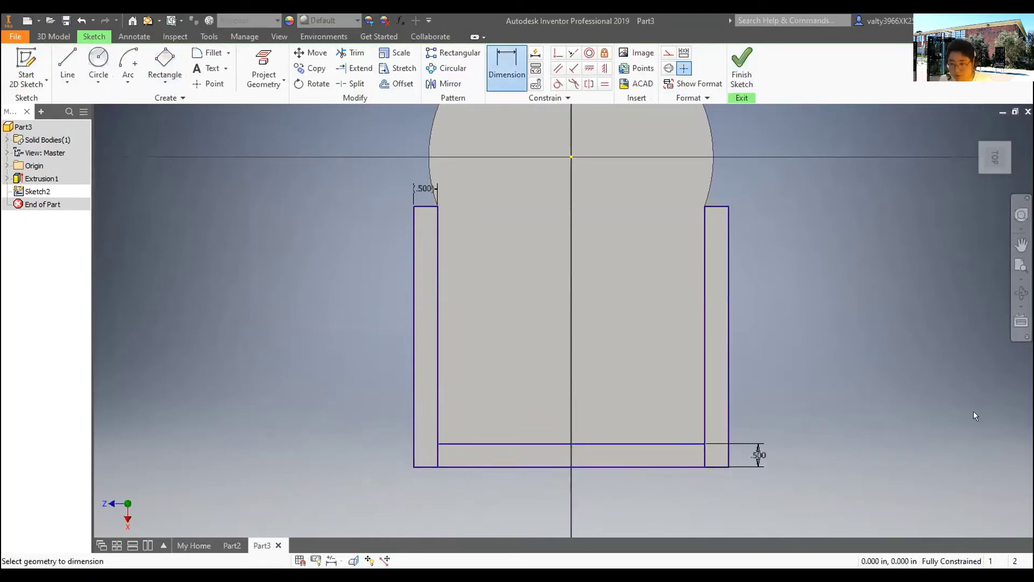
- Finish the sketch and extrude the two side strips and the strip between them 2 in as walls
{"action": "left_click", "coordinate": [754, 65]}
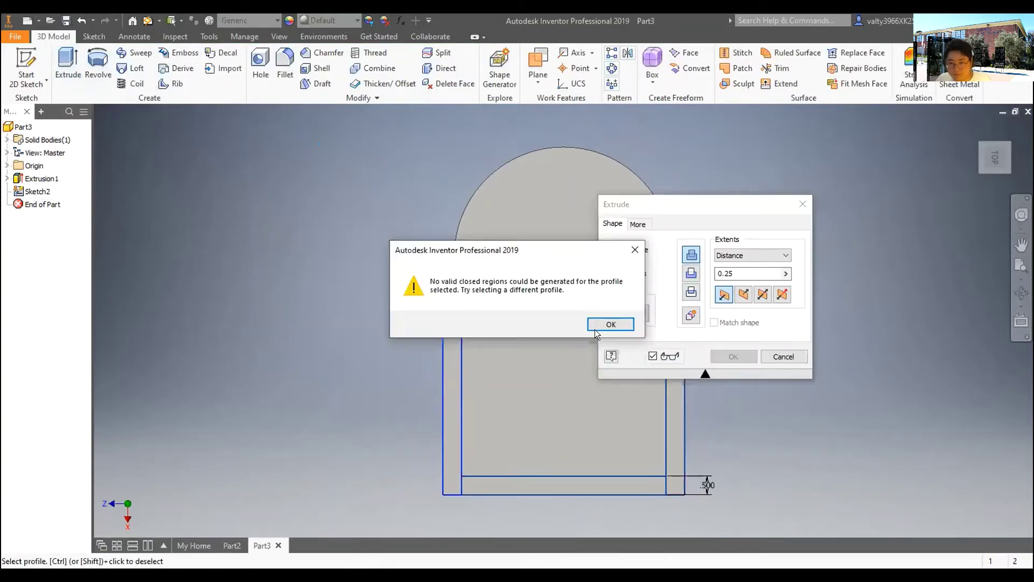
{"action": "left_click", "coordinate": [608, 323]}
{"action": "left_click", "coordinate": [447, 377]}
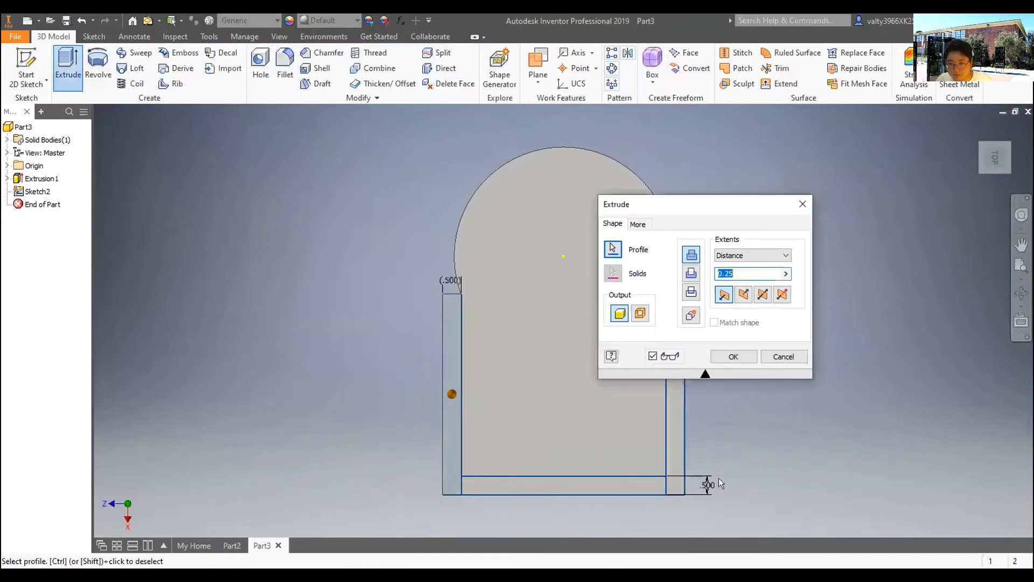
{"action": "left_click", "coordinate": [547, 383]}
{"action": "middle_click_drag", "start_coordinate": [790, 403], "coordinate": [643, 473]}
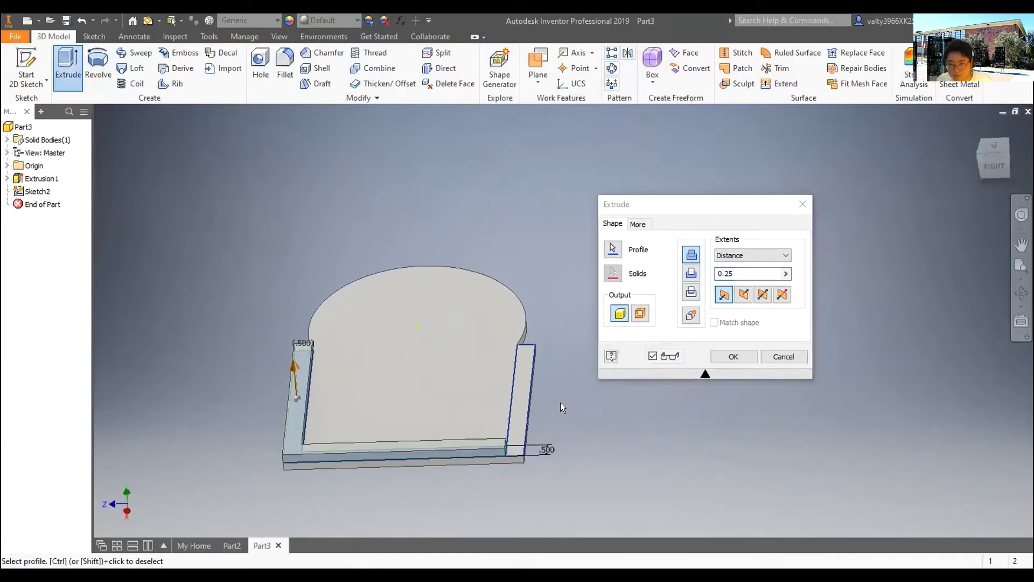
{"action": "left_click", "coordinate": [519, 405]}
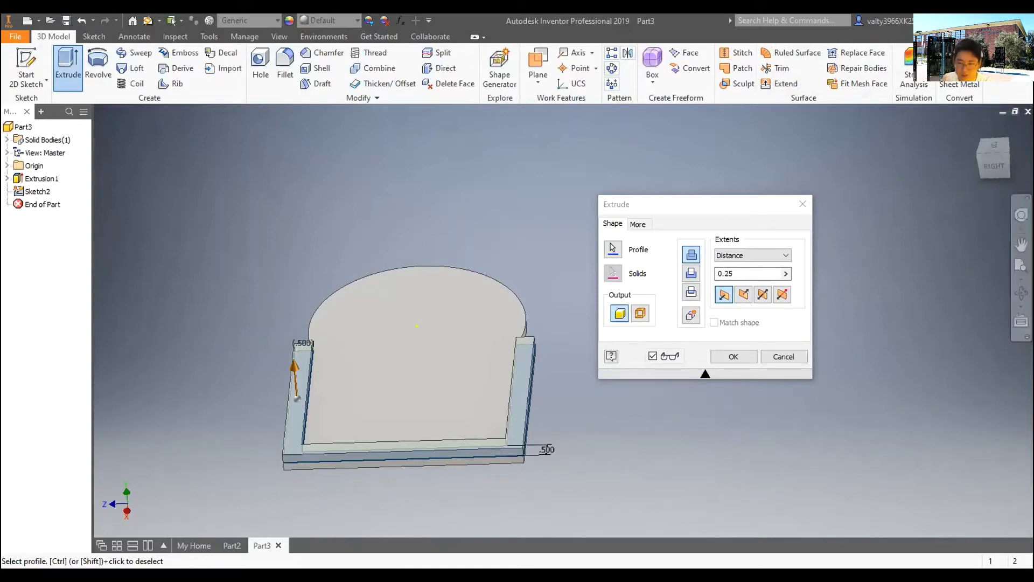
{"action": "left_click", "coordinate": [741, 273]}
{"action": "type", "text": "0"}
{"action": "key", "text": "BackSpace"}
{"action": "type", "text": "2"}
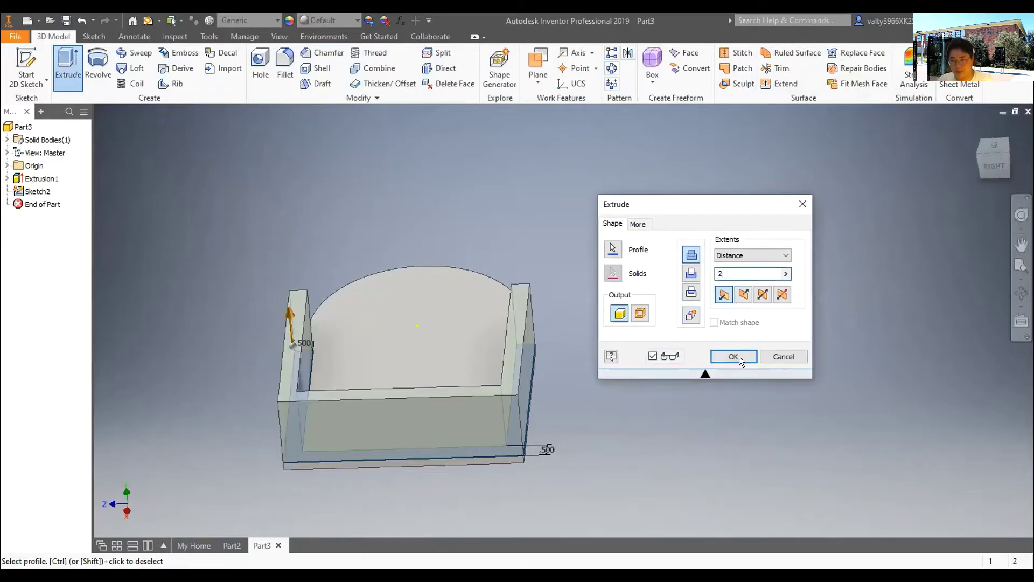
{"action": "key", "text": "Return"}
- Start a new sketch on the underside face of the base plate
{"action": "middle_click_drag", "start_coordinate": [678, 463], "coordinate": [544, 431], "text": "shift"}
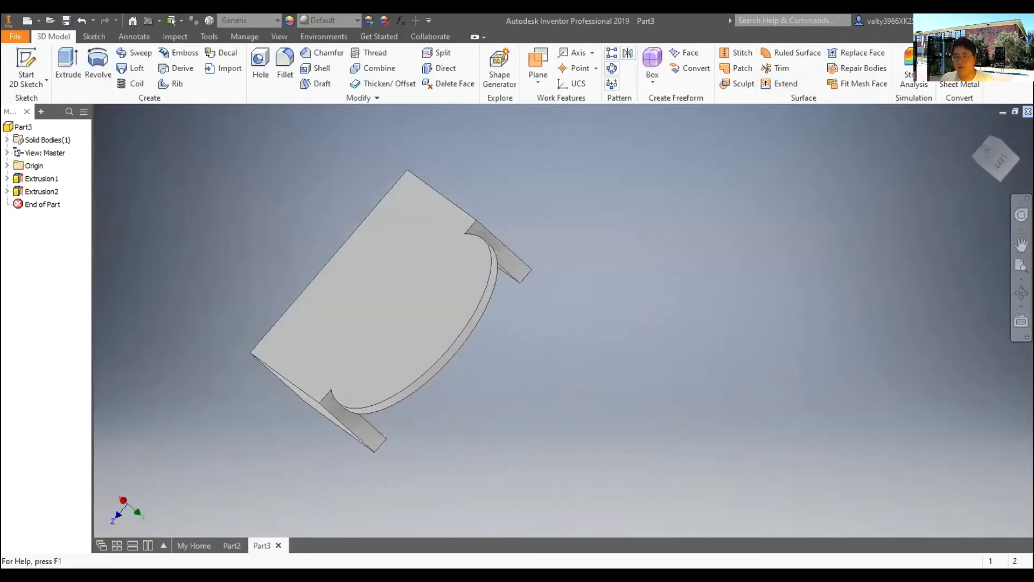
{"action": "middle_click_drag", "start_coordinate": [558, 418], "coordinate": [491, 427], "text": "shift"}
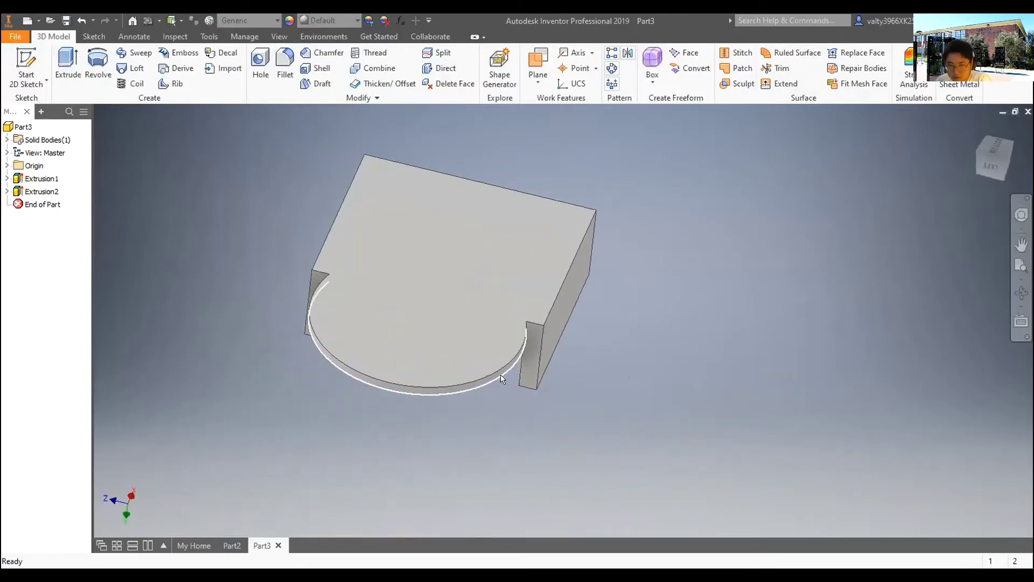
{"action": "mouse_move", "coordinate": [500, 374]}
{"action": "middle_click_drag", "start_coordinate": [612, 275], "coordinate": [668, 416], "text": "shift"}
{"action": "left_click", "coordinate": [988, 153]}
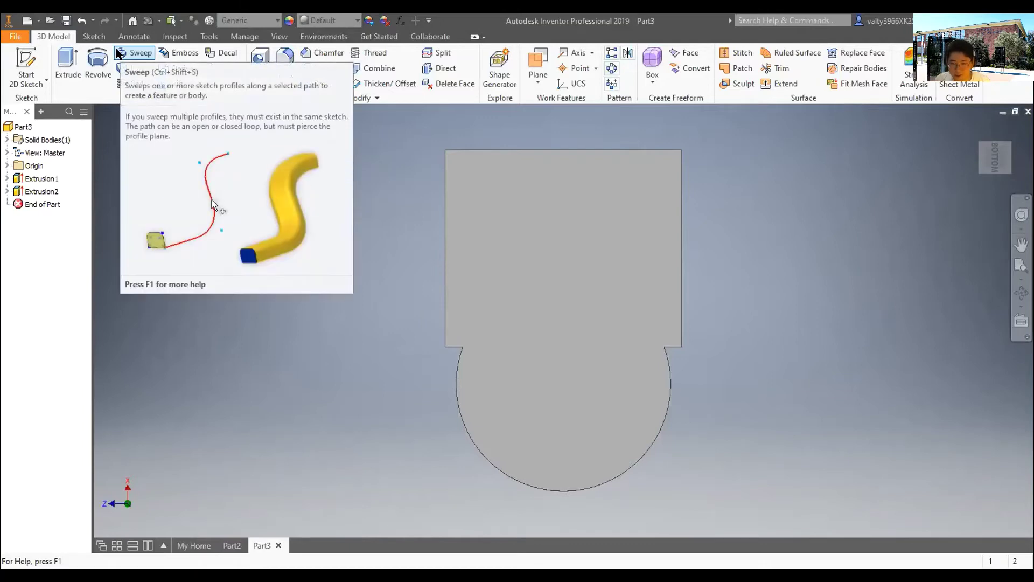
{"action": "left_click", "coordinate": [26, 68]}
{"action": "left_click", "coordinate": [554, 234]}
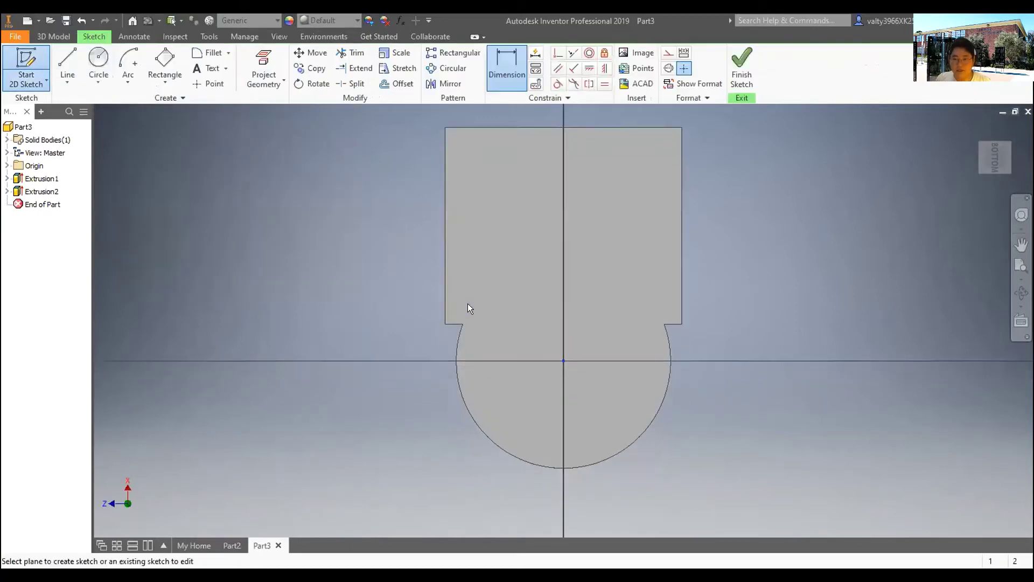
- Draw a 6.631 in horizontal line across the underside between the plate's two straight side edges
{"action": "middle_click_drag", "start_coordinate": [520, 220], "coordinate": [489, 367]}
{"action": "left_click", "coordinate": [99, 58]}
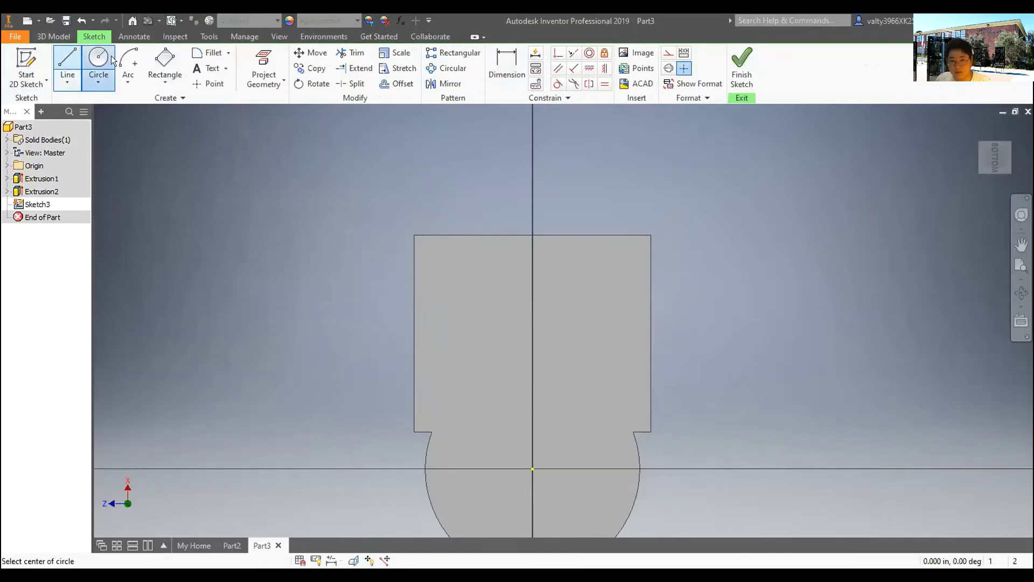
{"action": "left_click", "coordinate": [65, 59]}
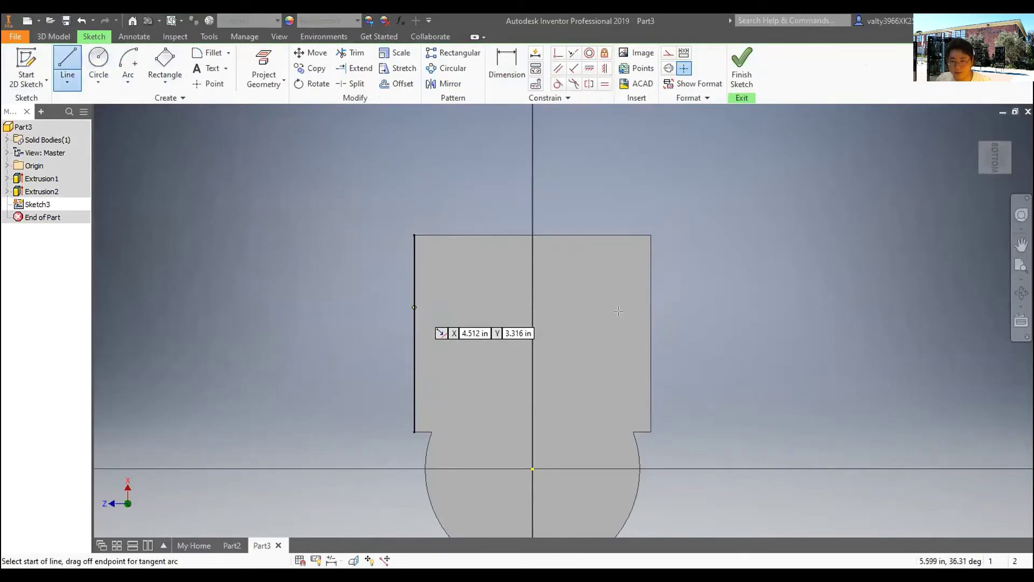
{"action": "left_click", "coordinate": [415, 308]}
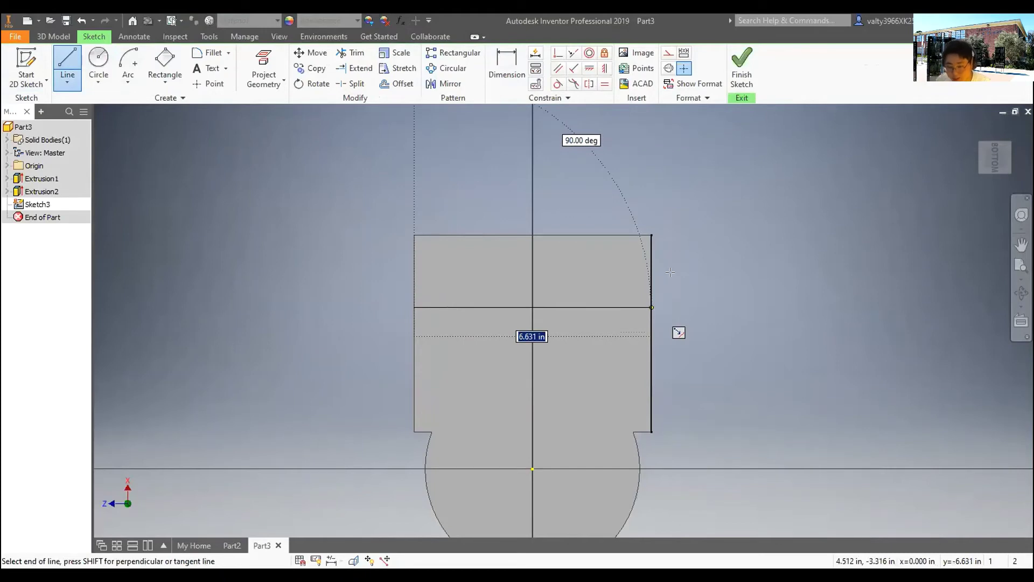
{"action": "left_click", "coordinate": [651, 308]}
{"action": "scroll", "coordinate": [674, 275], "scroll_direction": "up", "scroll_amount": 3}
{"action": "scroll", "coordinate": [673, 275], "scroll_direction": "down", "scroll_amount": 4}
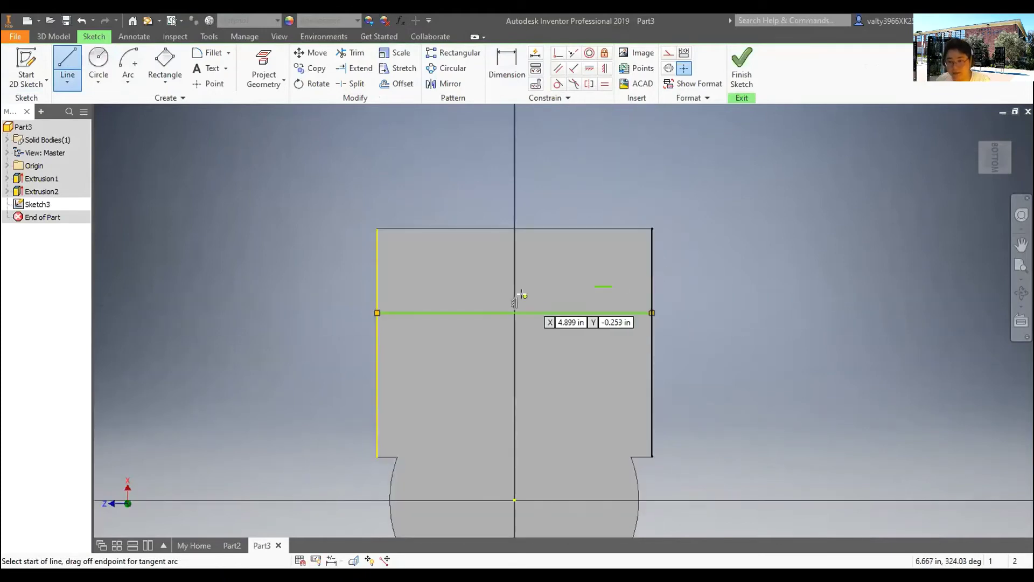
{"action": "scroll", "coordinate": [523, 294], "scroll_direction": "up", "scroll_amount": 3}
{"action": "scroll", "coordinate": [518, 302], "scroll_direction": "down", "scroll_amount": 2}
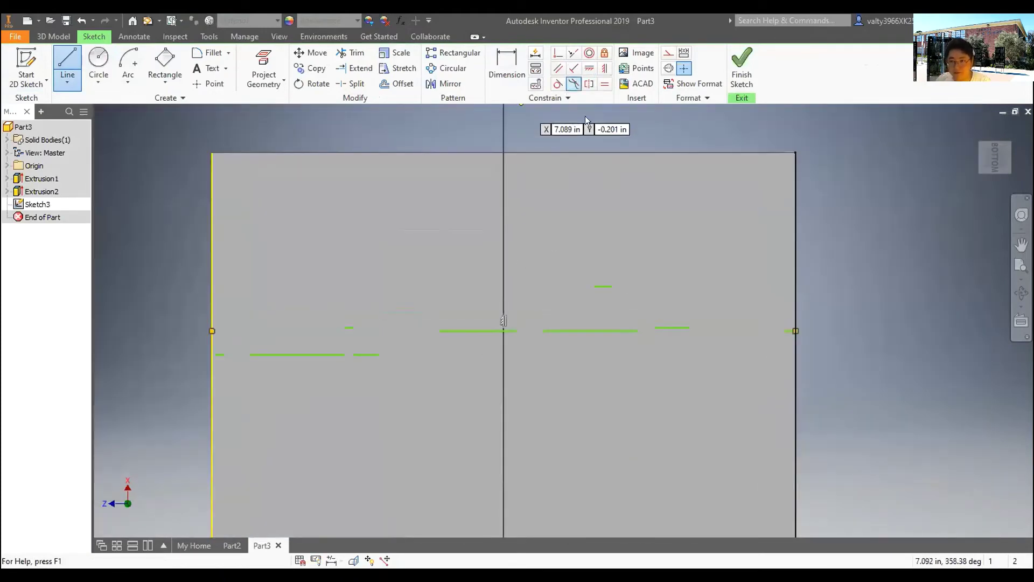
- Draw six circles centred on the horizontal line, three on each side of the vertical axis
{"action": "left_click", "coordinate": [99, 59]}
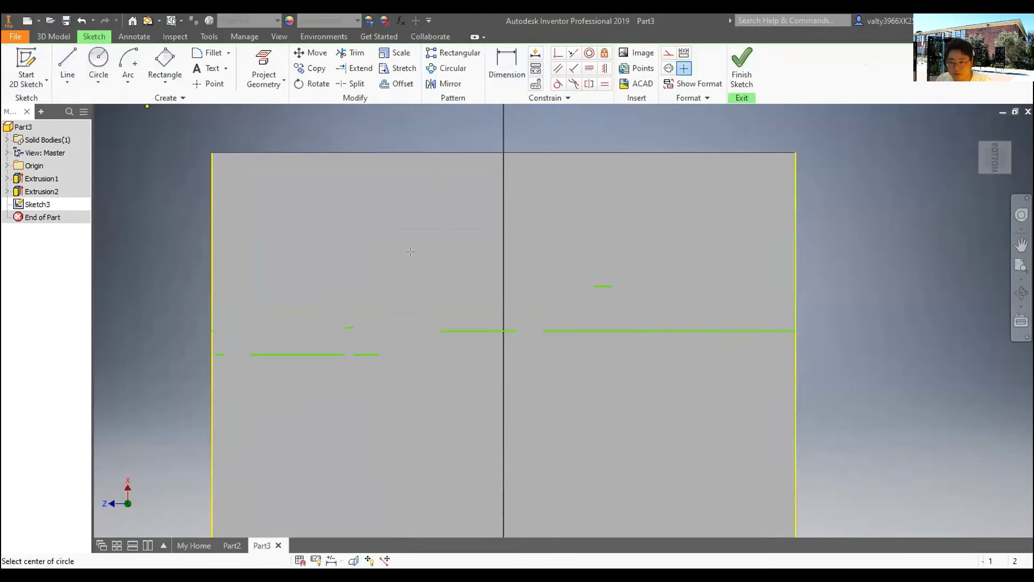
{"action": "left_click", "coordinate": [587, 330]}
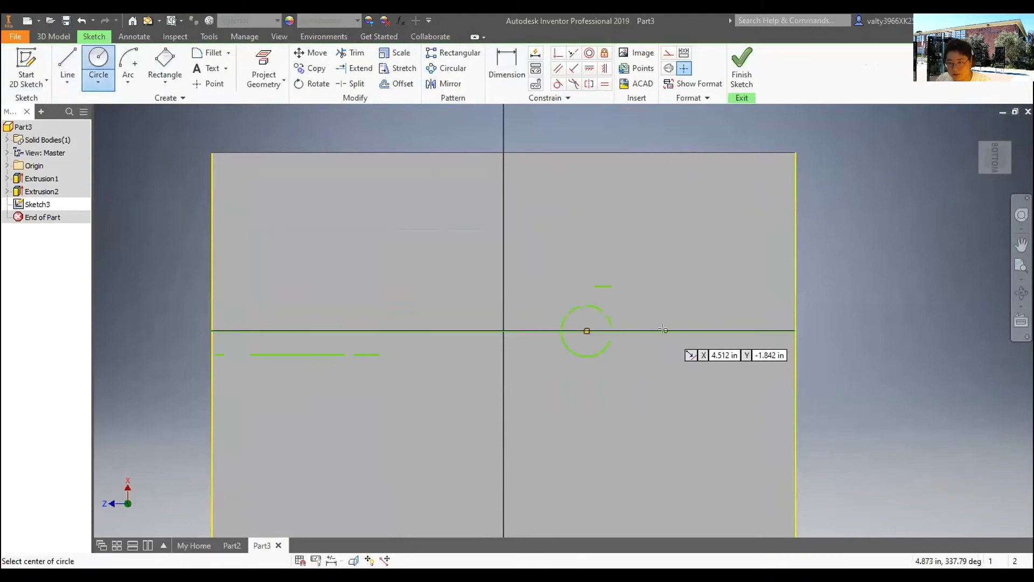
{"action": "left_click", "coordinate": [682, 307]}
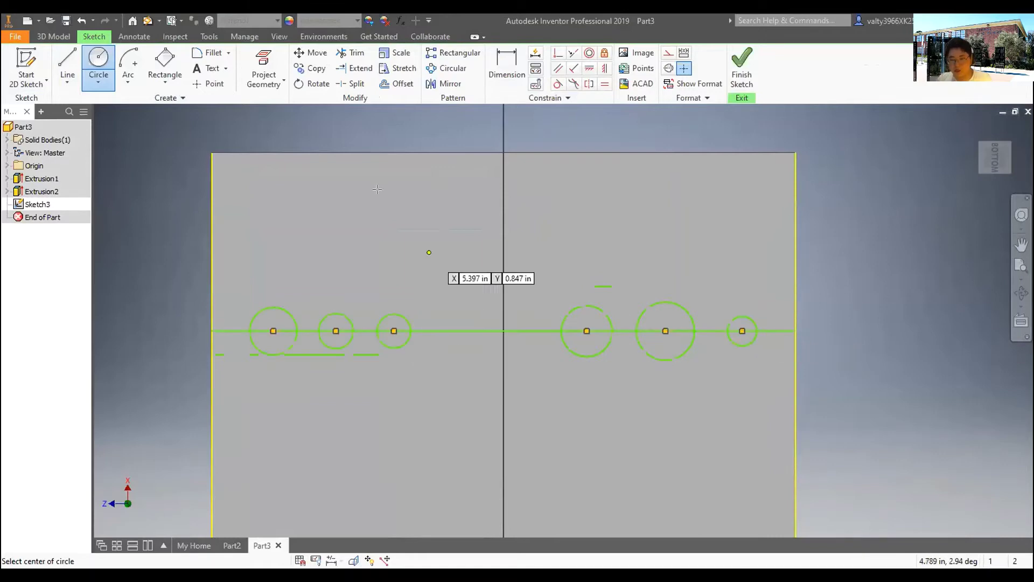
- Dimension the diameters of the three circles left of the vertical axis as 0.25 in each
{"action": "key", "text": "d"}
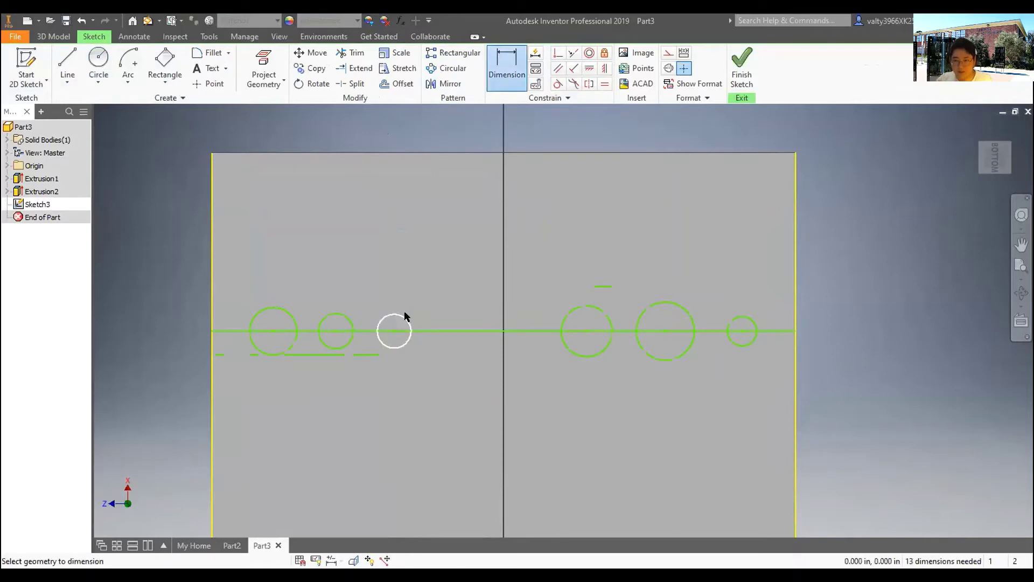
{"action": "left_click", "coordinate": [399, 322]}
{"action": "left_click", "coordinate": [422, 240]}
{"action": "type", "text": "0.25"}
{"action": "key", "text": "Return"}
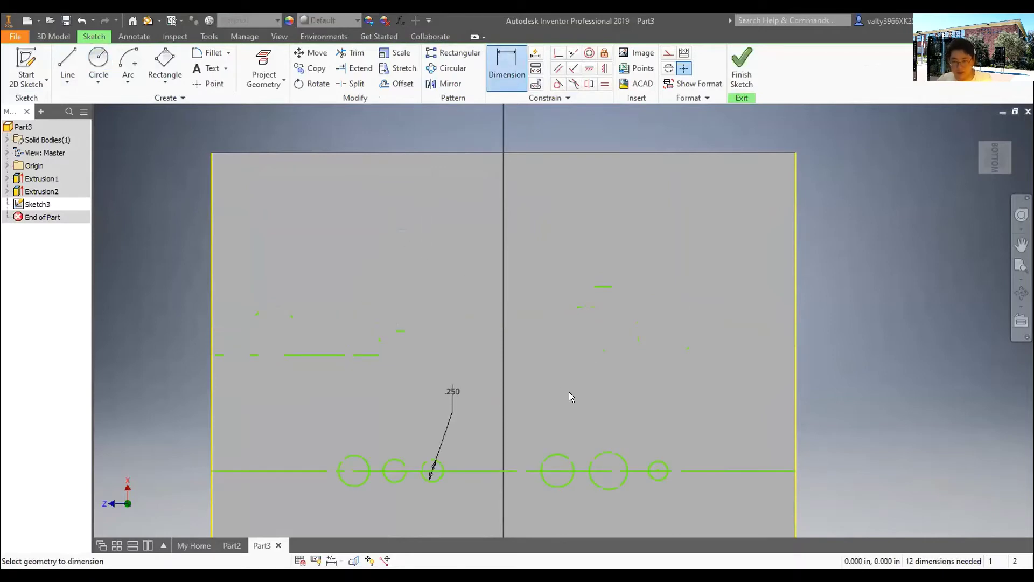
{"action": "middle_click_drag", "start_coordinate": [558, 392], "coordinate": [573, 269]}
{"action": "left_click", "coordinate": [401, 338]}
{"action": "left_click", "coordinate": [393, 277]}
{"action": "type", "text": "0.25"}
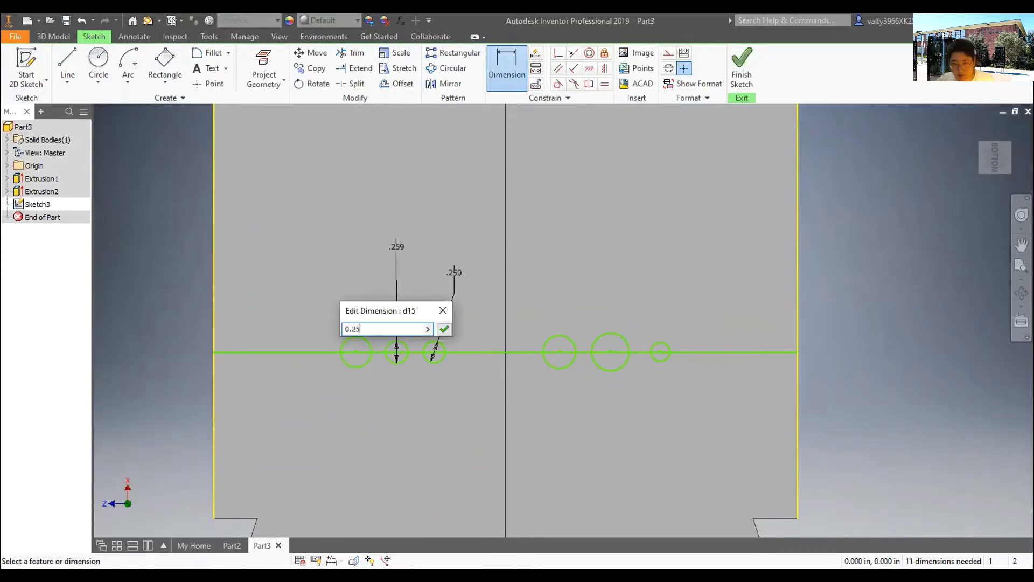
{"action": "key", "text": "Return"}
{"action": "left_click", "coordinate": [348, 340]}
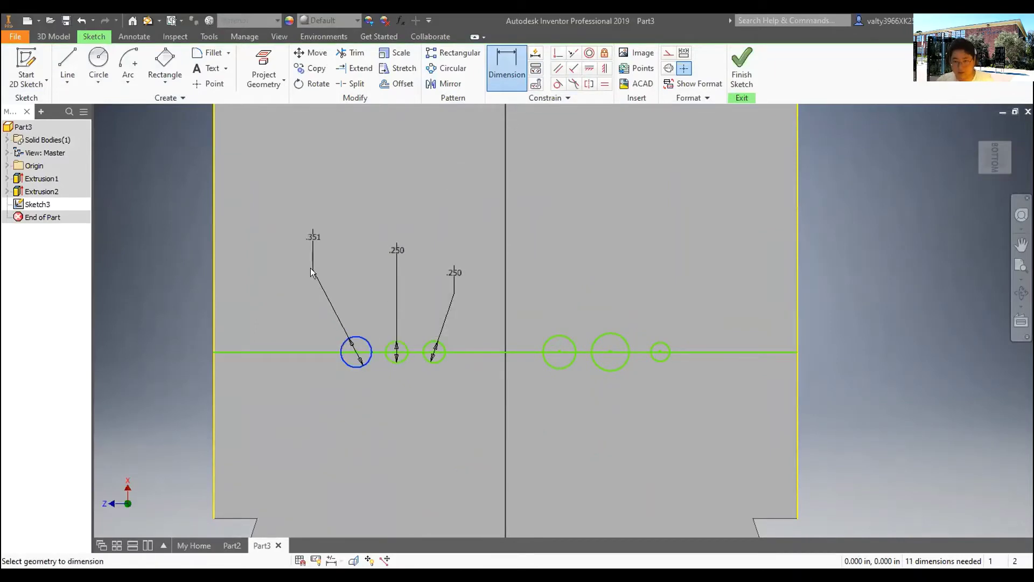
{"action": "left_click", "coordinate": [310, 267]}
{"action": "type", "text": "0.25"}
{"action": "key", "text": "Return"}
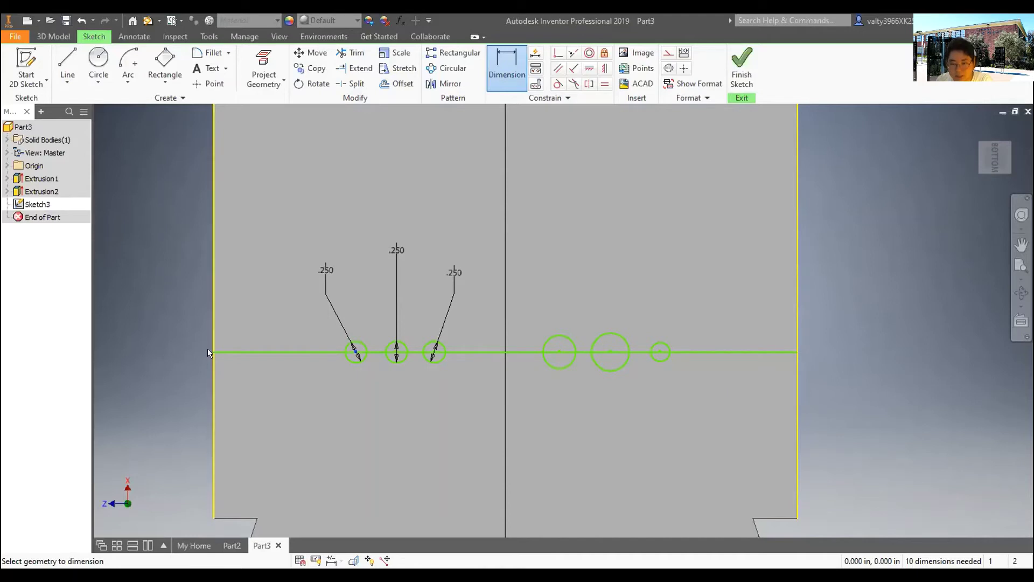
- Dimension the outermost left circle's centre 0.5 in from the plate's left edge
{"action": "left_click", "coordinate": [215, 332]}
{"action": "left_click", "coordinate": [271, 327]}
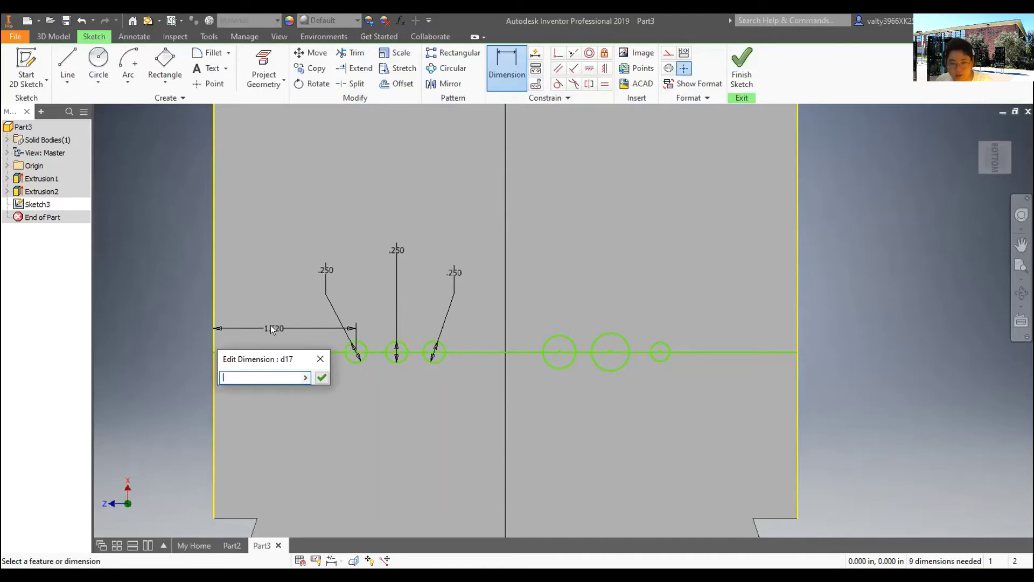
{"action": "type", "text": "0.5"}
{"action": "key", "text": "Return"}
- Set the centre-to-centre spacing between the three left circles to 0.5 in
{"action": "left_click", "coordinate": [397, 353]}
{"action": "left_click", "coordinate": [257, 352]}
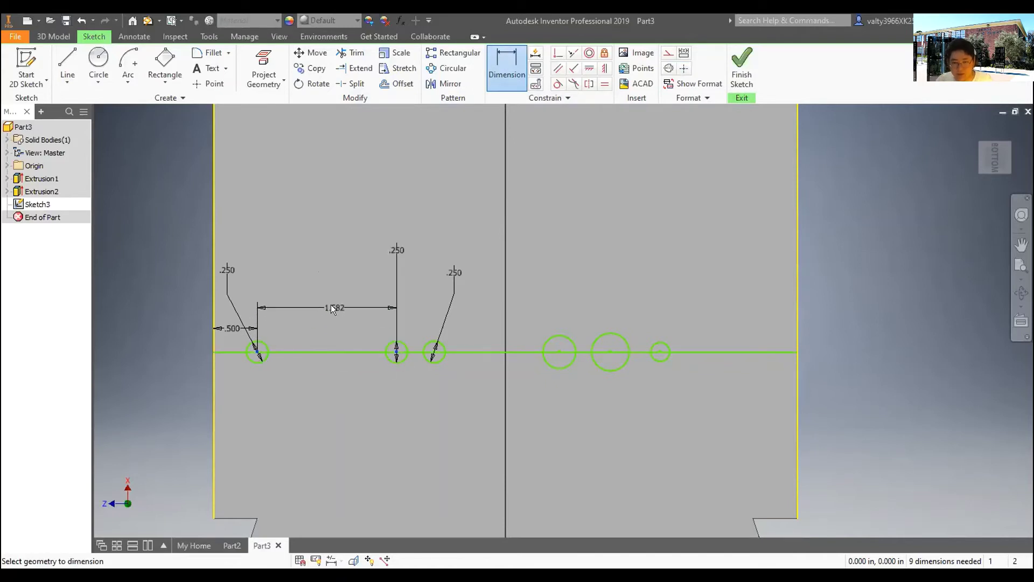
{"action": "left_click", "coordinate": [331, 305]}
{"action": "type", "text": "0.5"}
{"action": "key", "text": "Return"}
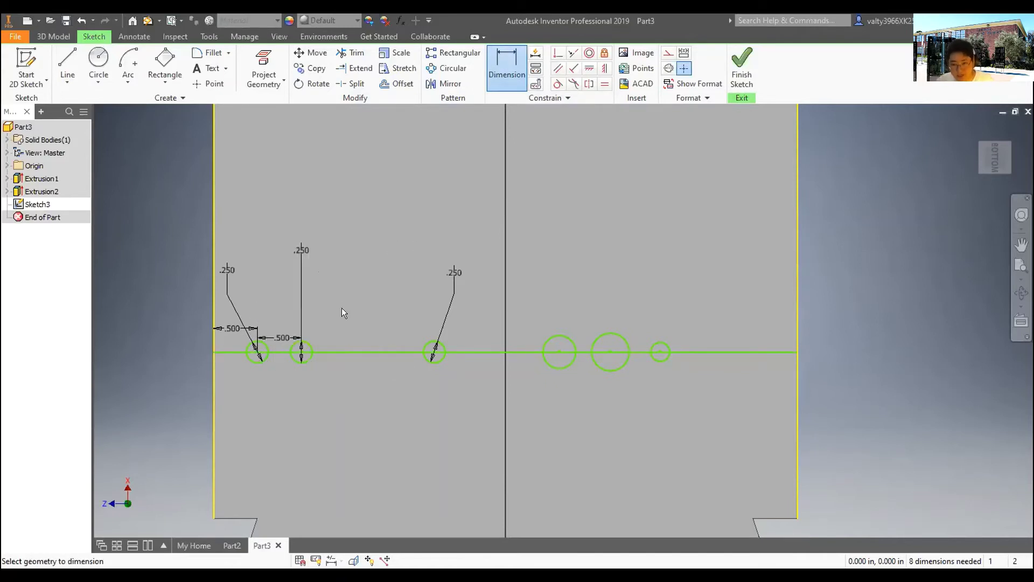
{"action": "left_click", "coordinate": [435, 351]}
{"action": "left_click", "coordinate": [301, 353]}
{"action": "left_click", "coordinate": [362, 319]}
{"action": "type", "text": "0.5"}
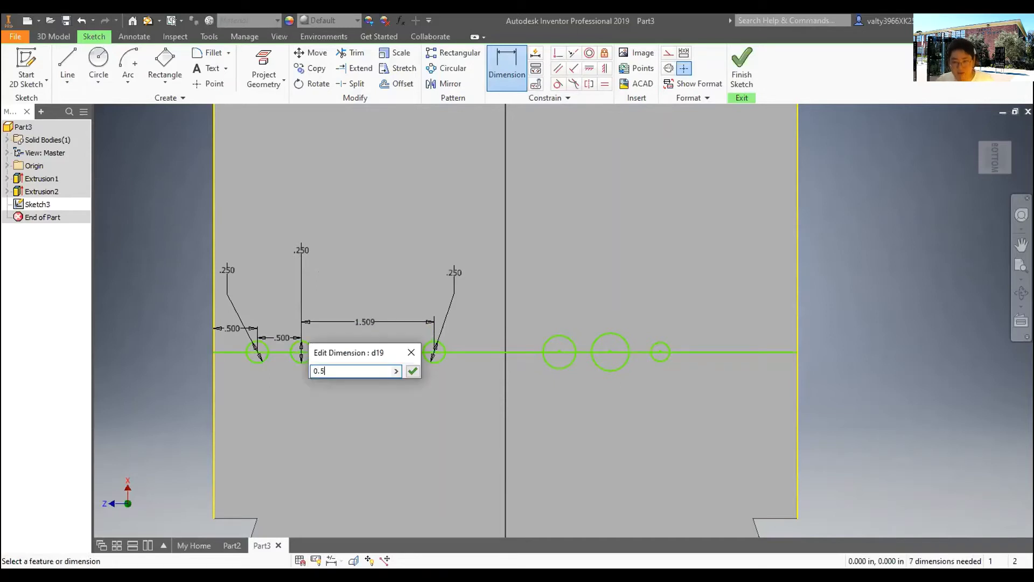
{"action": "key", "text": "Return"}
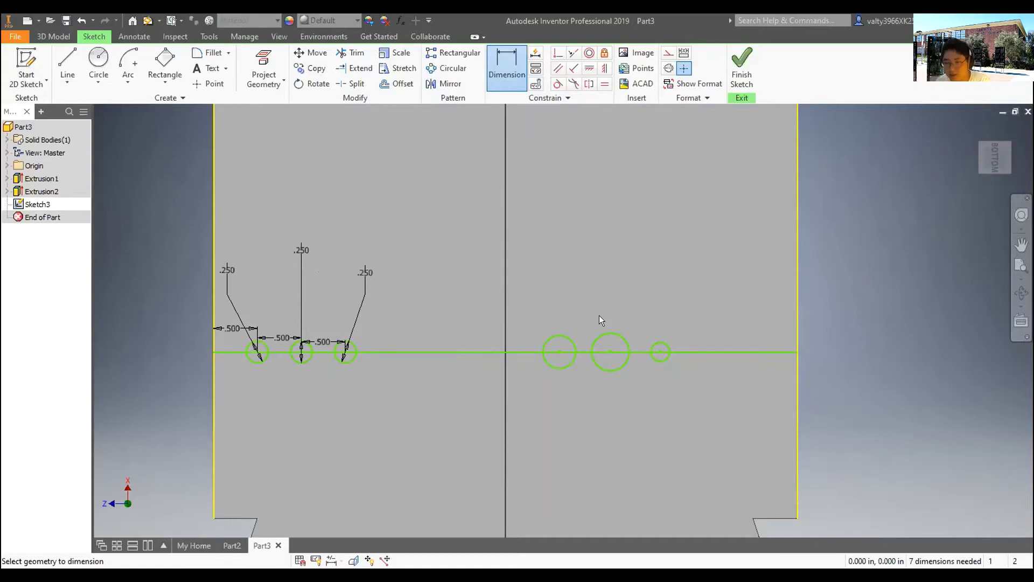
- Undo the circles with their dimensions, the horizontal line and the whole underside sketch
{"action": "key", "text": "Escape"}
{"action": "key", "text": "ctrl+z"}
{"action": "key", "text": "ctrl+z"}
{"action": "key", "text": "ctrl+z"}
{"action": "key", "text": "ctrl+z"}
{"action": "key", "text": "ctrl+z"}
{"action": "key", "text": "ctrl+z"}
{"action": "key", "text": "ctrl+z"}
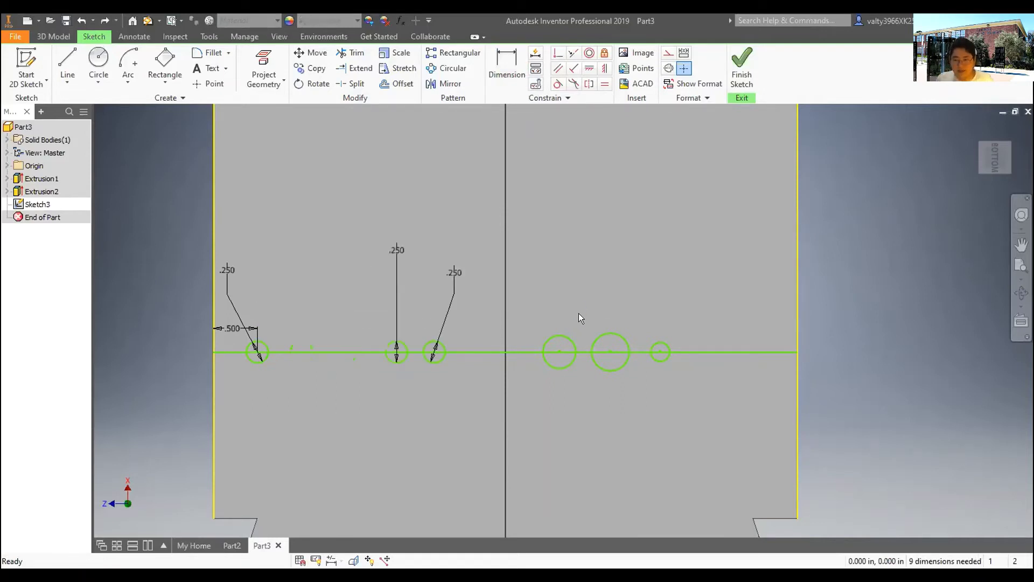
{"action": "key", "text": "ctrl+z"}
{"action": "key", "text": "ctrl+z"}
{"action": "key", "text": "ctrl+z"}
{"action": "key", "text": "ctrl+z"}
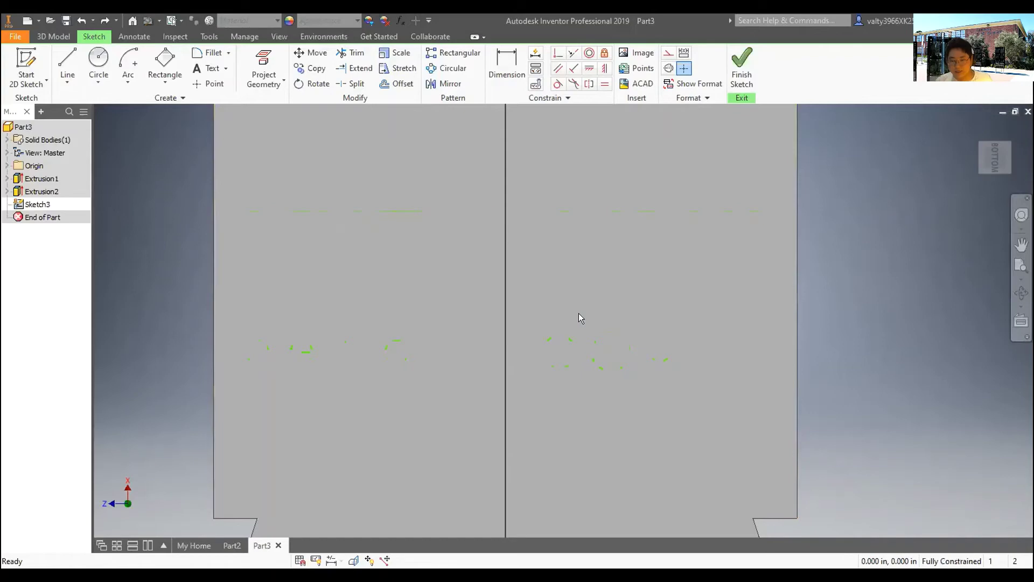
{"action": "mouse_move", "coordinate": [801, 441]}
{"action": "middle_mouse_down", "text": "shift"}
{"action": "mouse_move", "coordinate": [776, 365]}
{"action": "mouse_move", "coordinate": [765, 466]}
{"action": "middle_mouse_up", "text": "shift"}
{"action": "key", "text": "ctrl+z"}
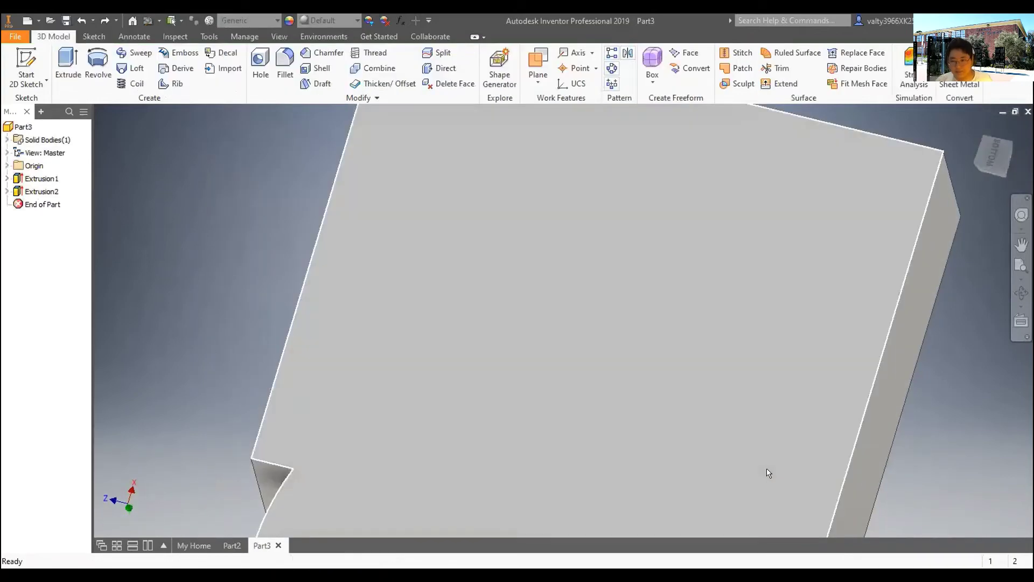
- Start a 0.125 in constant fillet on the plate's rounded underside edge and the bottom and end edges of the adjacent side wall
{"action": "scroll", "coordinate": [747, 467], "scroll_direction": "down", "scroll_amount": 3}
{"action": "scroll", "coordinate": [745, 476], "scroll_direction": "up", "scroll_amount": 5}
{"action": "scroll", "coordinate": [749, 483], "scroll_direction": "down", "scroll_amount": 3}
{"action": "scroll", "coordinate": [778, 466], "scroll_direction": "down", "scroll_amount": 3}
{"action": "scroll", "coordinate": [787, 468], "scroll_direction": "up", "scroll_amount": 2}
{"action": "middle_click_drag", "start_coordinate": [949, 465], "coordinate": [944, 448], "text": "shift"}
{"action": "middle_click_drag", "start_coordinate": [788, 445], "coordinate": [780, 142]}
{"action": "middle_click_drag", "start_coordinate": [796, 289], "coordinate": [799, 264], "text": "shift"}
{"action": "left_click", "coordinate": [284, 67]}
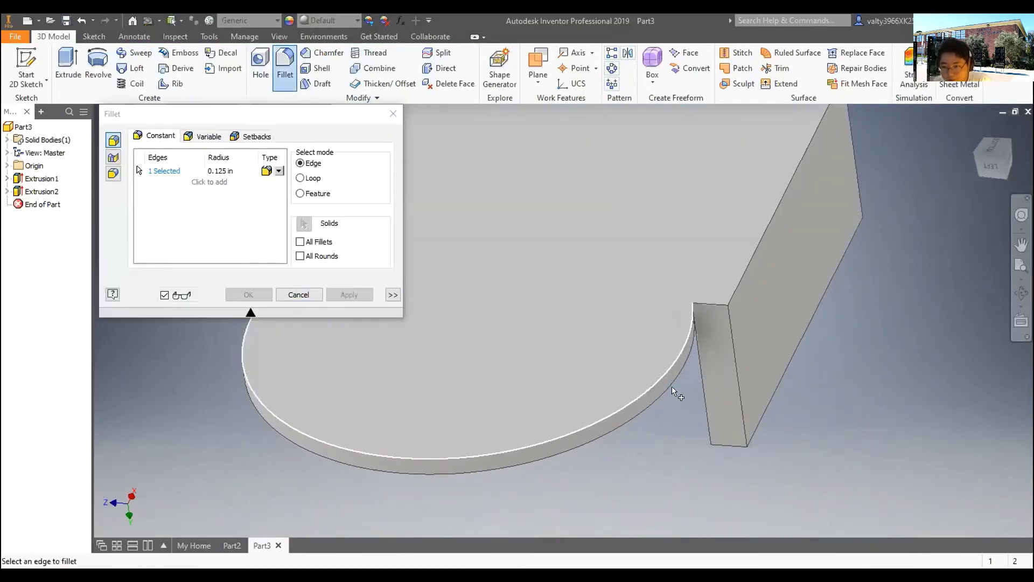
{"action": "left_click", "coordinate": [671, 384]}
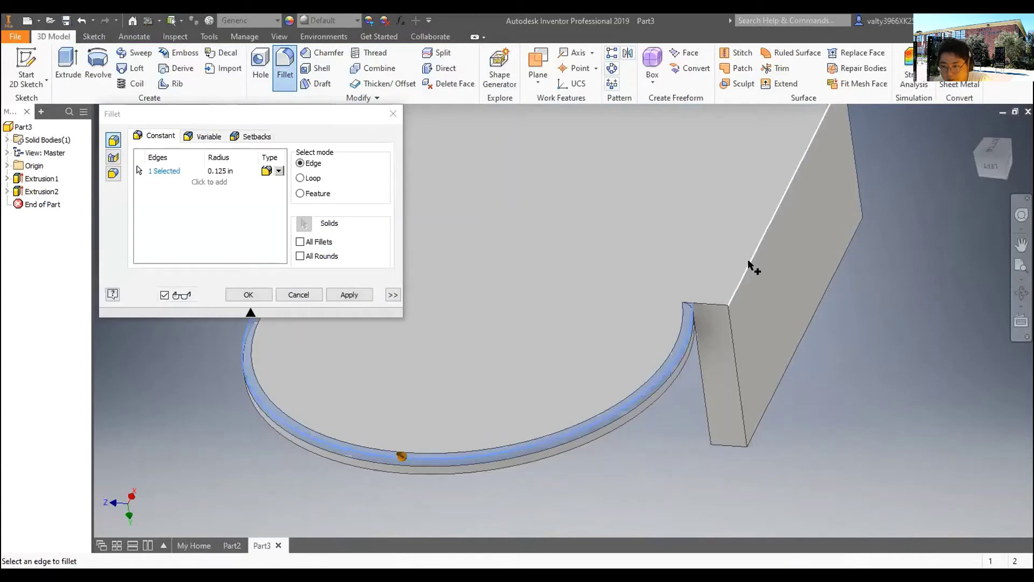
{"action": "left_click", "coordinate": [750, 265]}
{"action": "left_click", "coordinate": [717, 305]}
{"action": "left_click", "coordinate": [728, 327]}
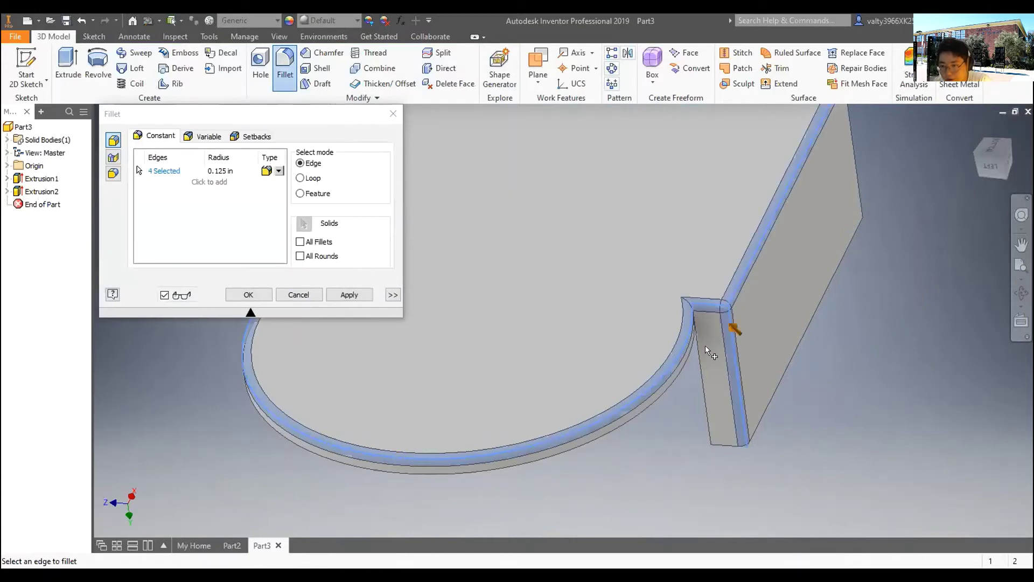
{"action": "left_click", "coordinate": [705, 347]}
- Add the remaining outer bottom, corner and end edges of the walls to the fillet selection
{"action": "middle_click_drag", "start_coordinate": [828, 364], "coordinate": [607, 247], "text": "shift"}
{"action": "middle_click_drag", "start_coordinate": [945, 265], "coordinate": [855, 287], "text": "shift"}
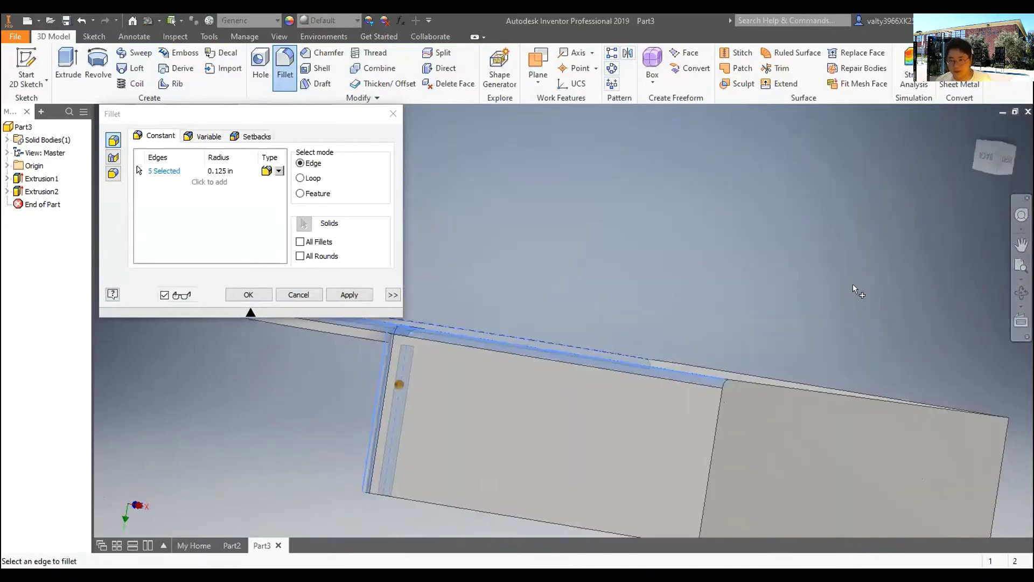
{"action": "left_click", "coordinate": [723, 439]}
{"action": "middle_click_drag", "start_coordinate": [856, 398], "coordinate": [339, 360], "text": "shift"}
{"action": "left_click", "coordinate": [784, 448]}
{"action": "left_click", "coordinate": [342, 364]}
{"action": "middle_click_drag", "start_coordinate": [697, 334], "coordinate": [450, 446], "text": "shift"}
{"action": "left_click", "coordinate": [458, 449]}
{"action": "middle_click_drag", "start_coordinate": [683, 314], "coordinate": [586, 406], "text": "shift"}
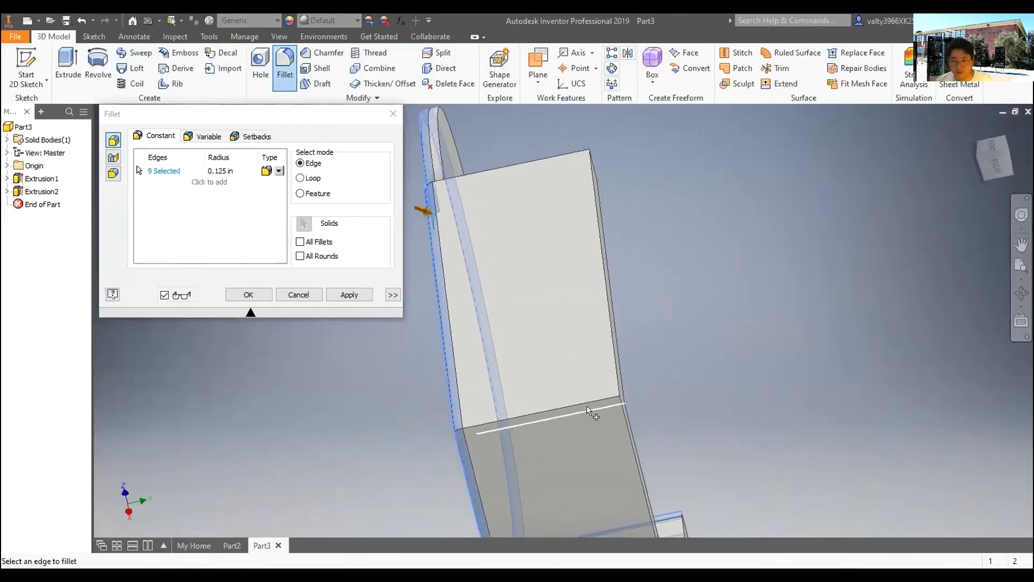
{"action": "left_click", "coordinate": [593, 403]}
{"action": "middle_click_drag", "start_coordinate": [690, 351], "coordinate": [796, 282], "text": "shift"}
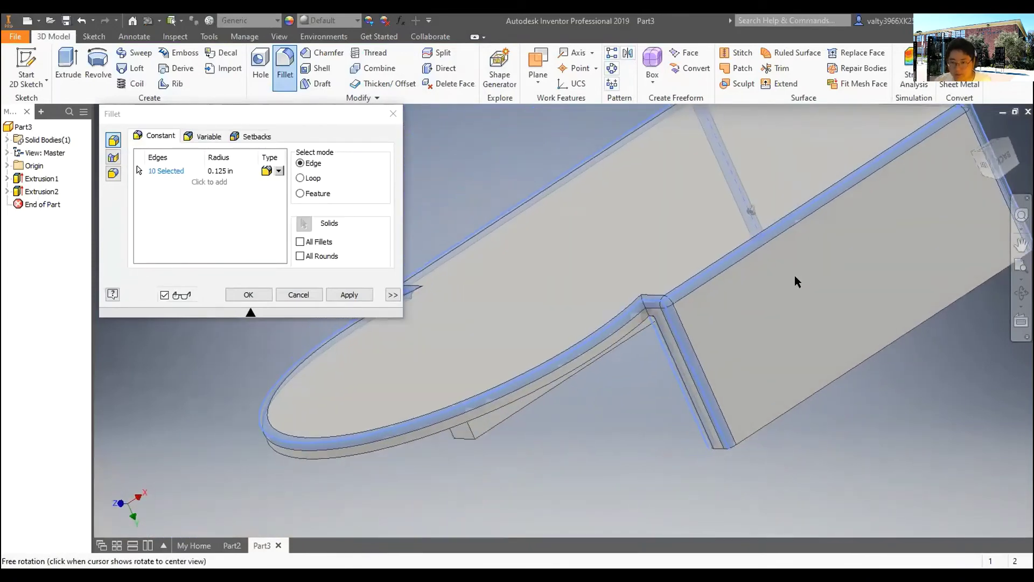
- Set the fillet radius to 0.1 in and apply the fillet to the selected edges
{"action": "left_click", "coordinate": [233, 171]}
{"action": "key", "text": "BackSpace"}
{"action": "key", "text": "BackSpace"}
{"action": "key", "text": "BackSpace"}
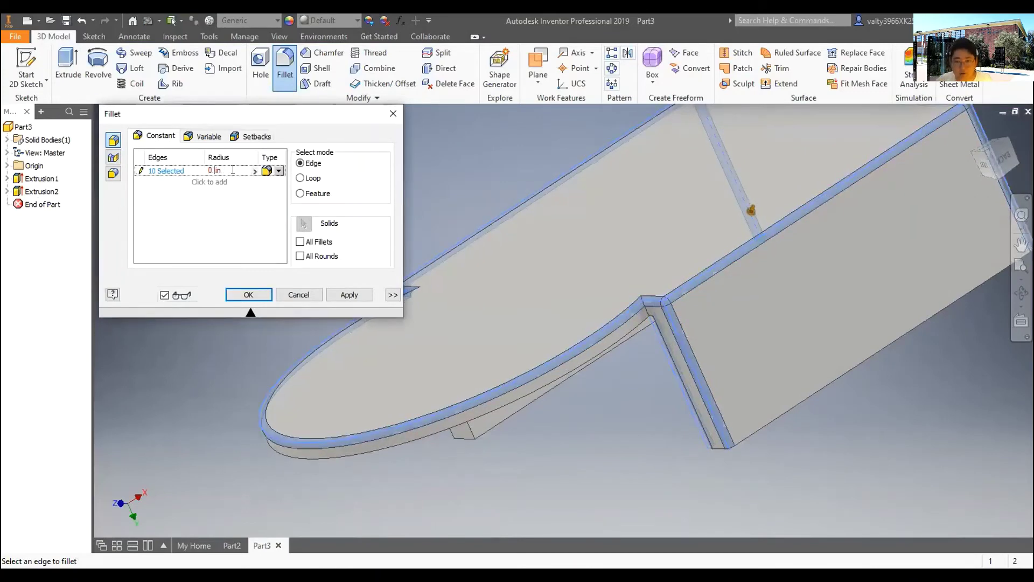
{"action": "type", "text": "1"}
{"action": "left_click", "coordinate": [337, 295]}
{"action": "left_click", "coordinate": [389, 116]}
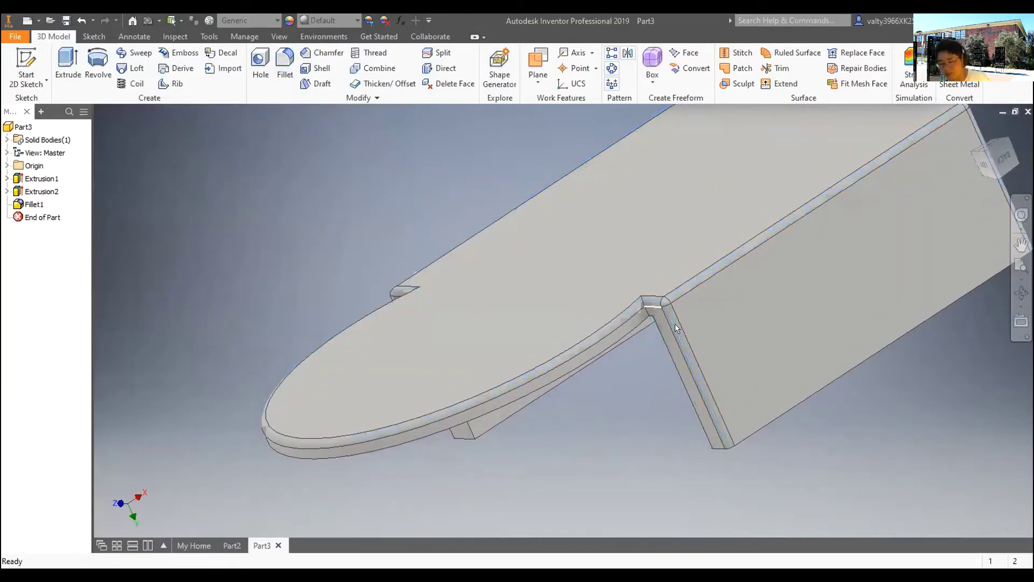
{"action": "middle_click_drag", "start_coordinate": [649, 374], "coordinate": [620, 312], "text": "shift"}
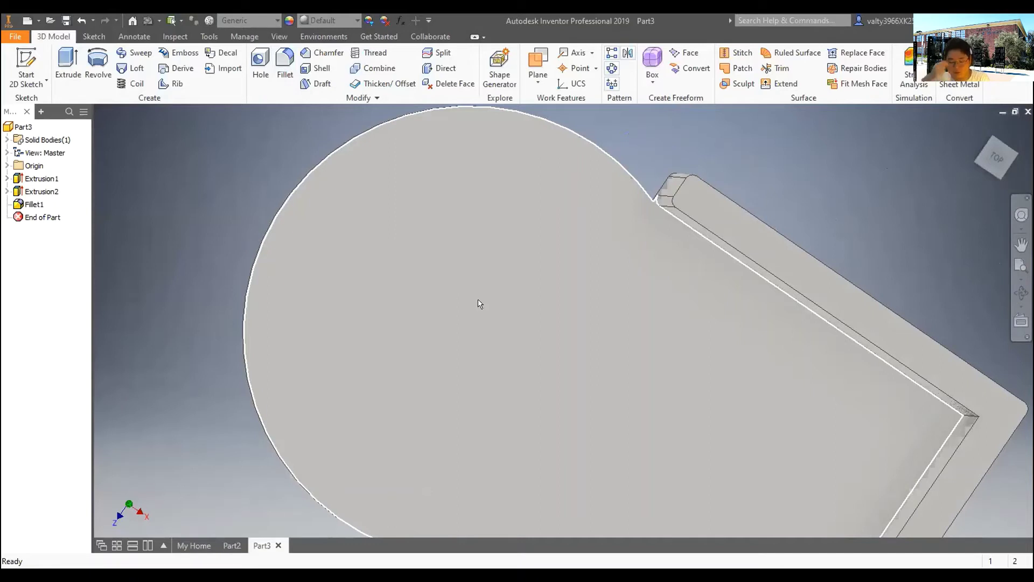
{"action": "mouse_move", "coordinate": [478, 303]}
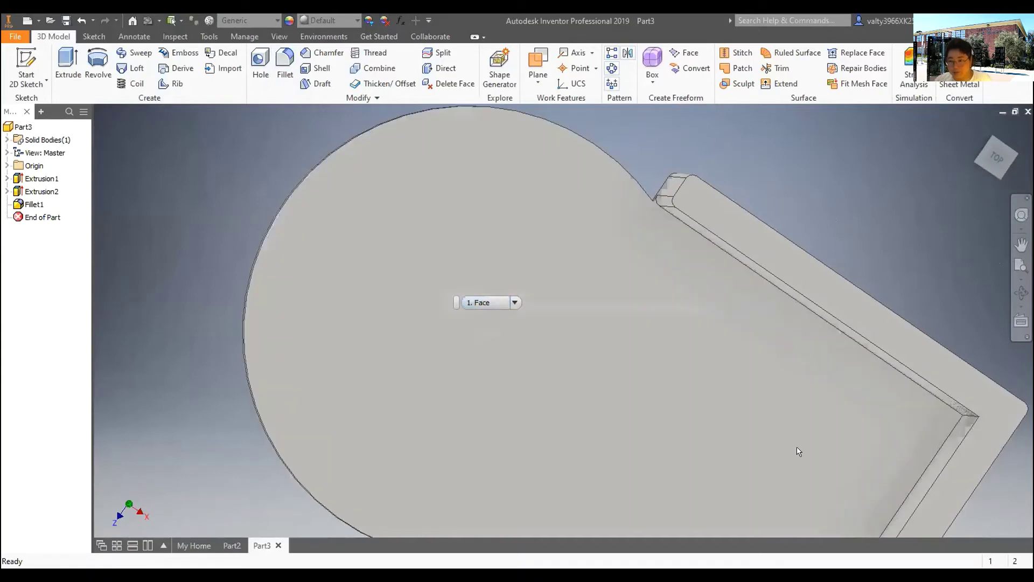
{"action": "middle_click_drag", "start_coordinate": [781, 204], "coordinate": [873, 485], "text": "shift"}
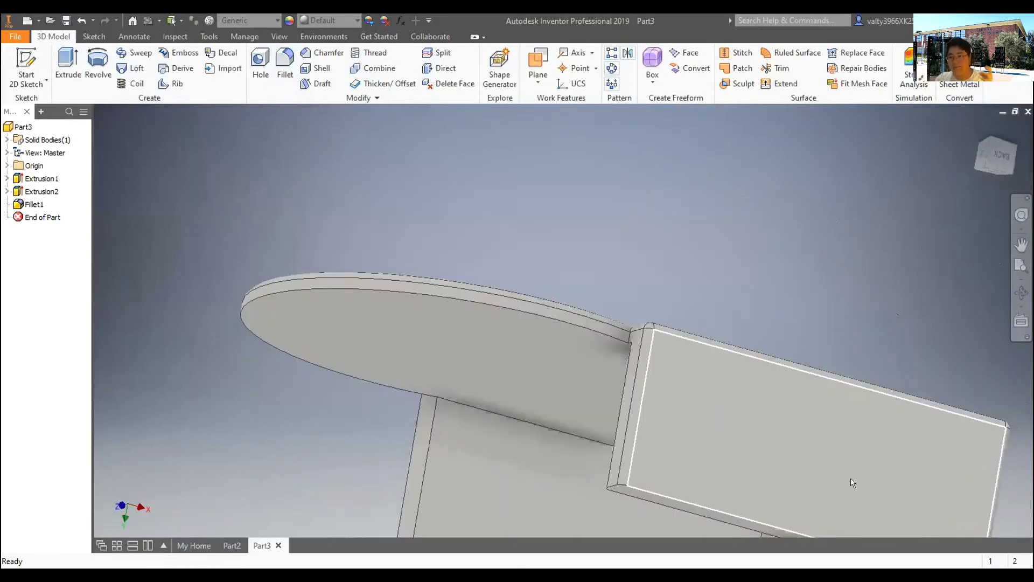
{"action": "mouse_move", "coordinate": [868, 496]}
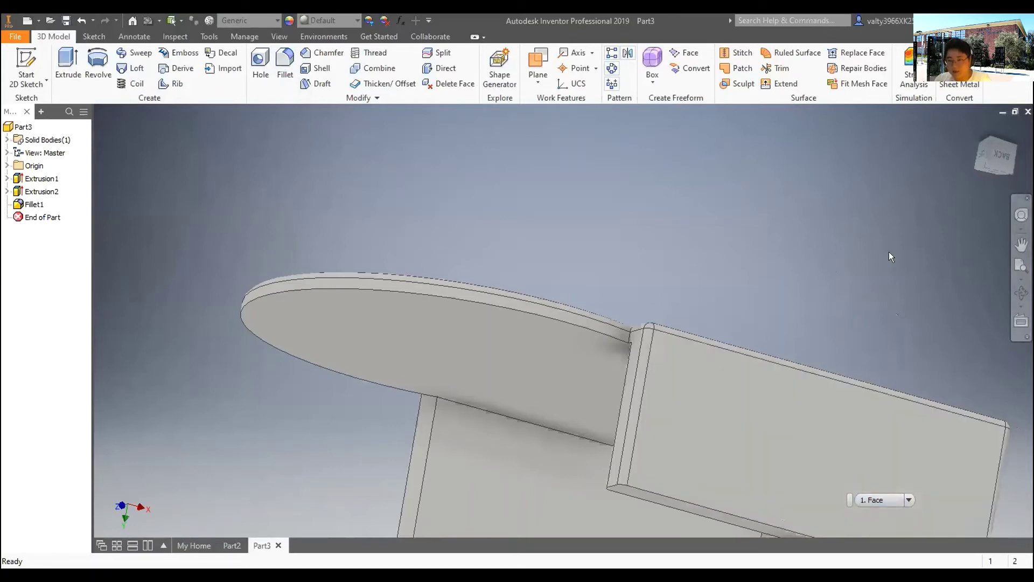
{"action": "middle_click_drag", "start_coordinate": [889, 251], "coordinate": [832, 285], "text": "shift"}
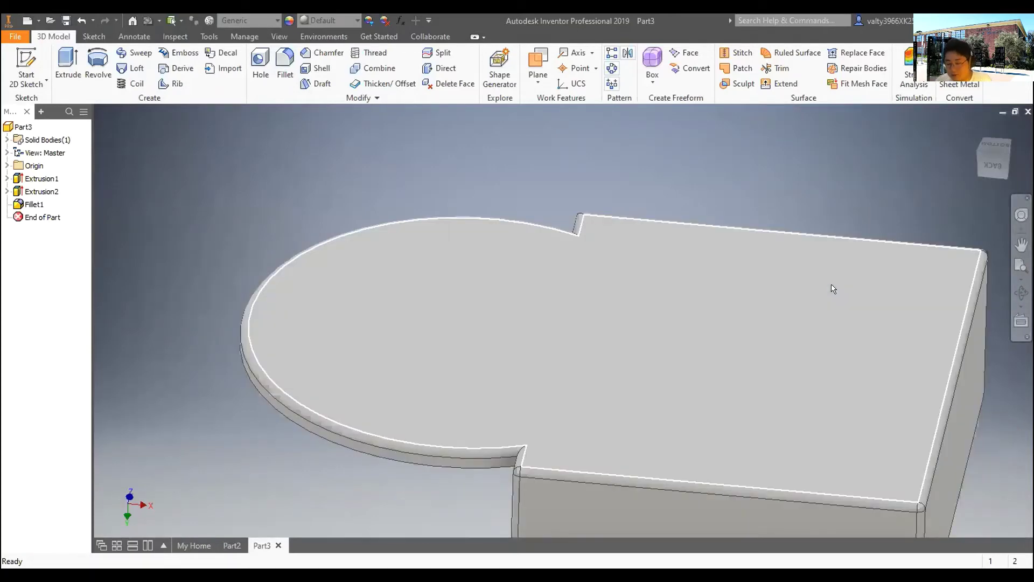
{"action": "mouse_move", "coordinate": [851, 306]}
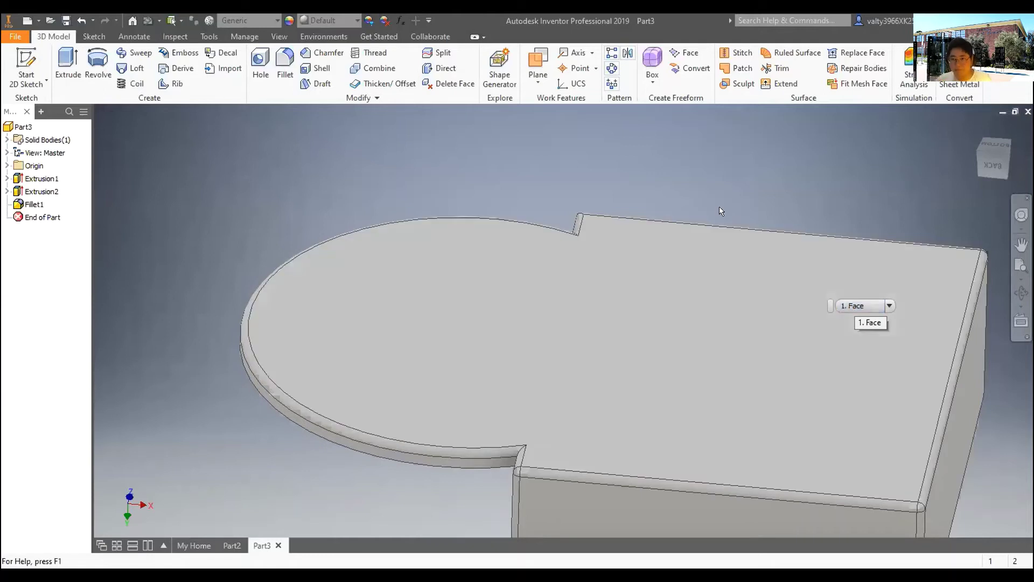
- Create a new standard part and start a 2D sketch on the horizontal XZ origin plane
{"action": "left_click", "coordinate": [15, 36]}
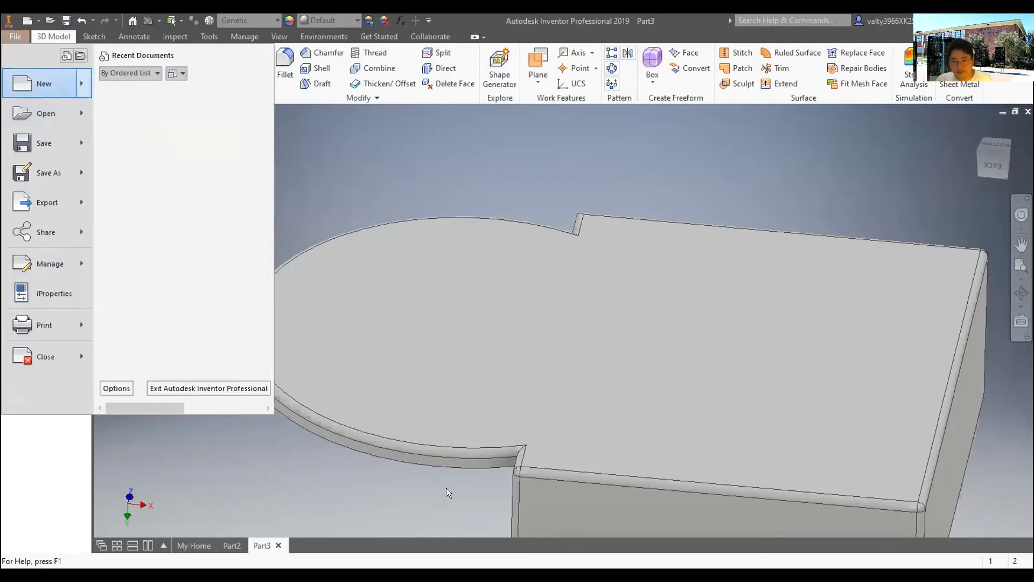
{"action": "left_click", "coordinate": [53, 83]}
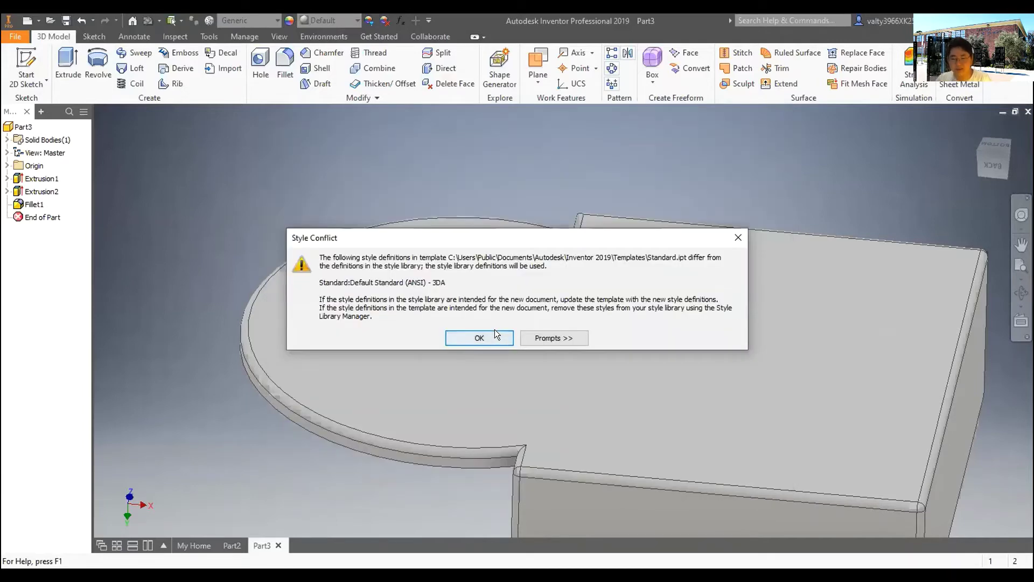
{"action": "left_click", "coordinate": [492, 336]}
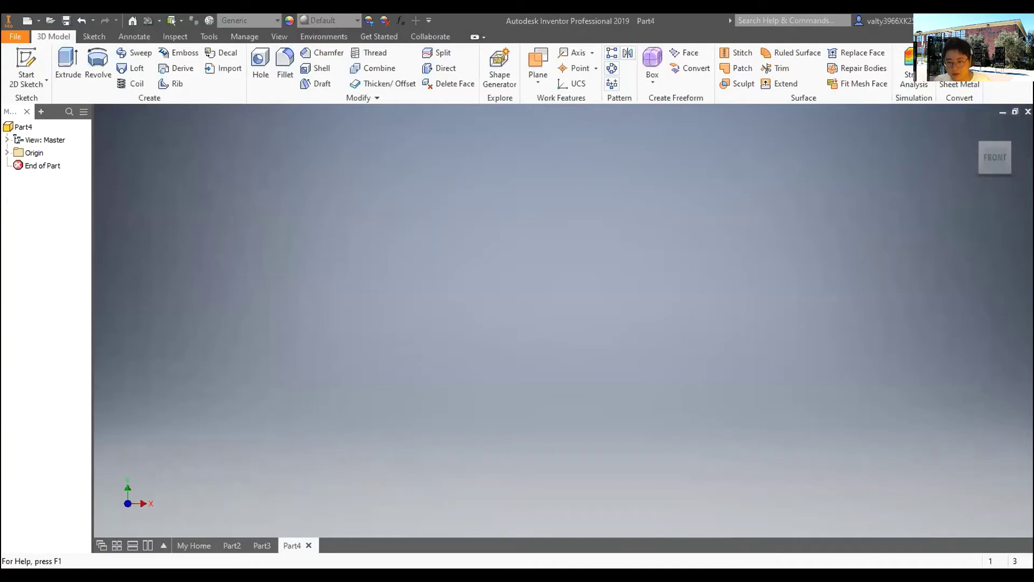
{"action": "left_click", "coordinate": [26, 67]}
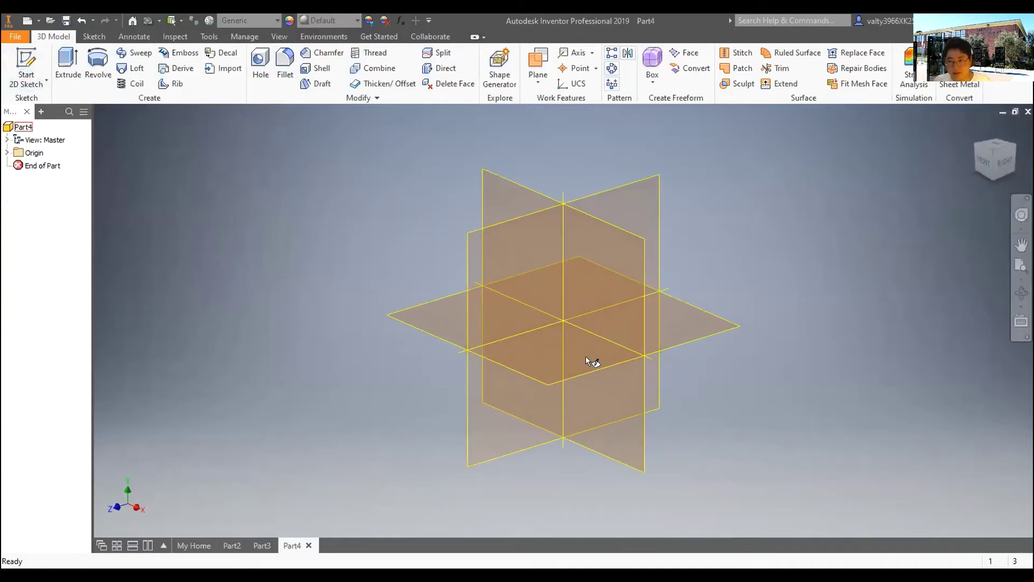
{"action": "left_click", "coordinate": [600, 357]}
- Draw a circle centred on the origin and set its diameter to 6 in
{"action": "key", "text": "c"}
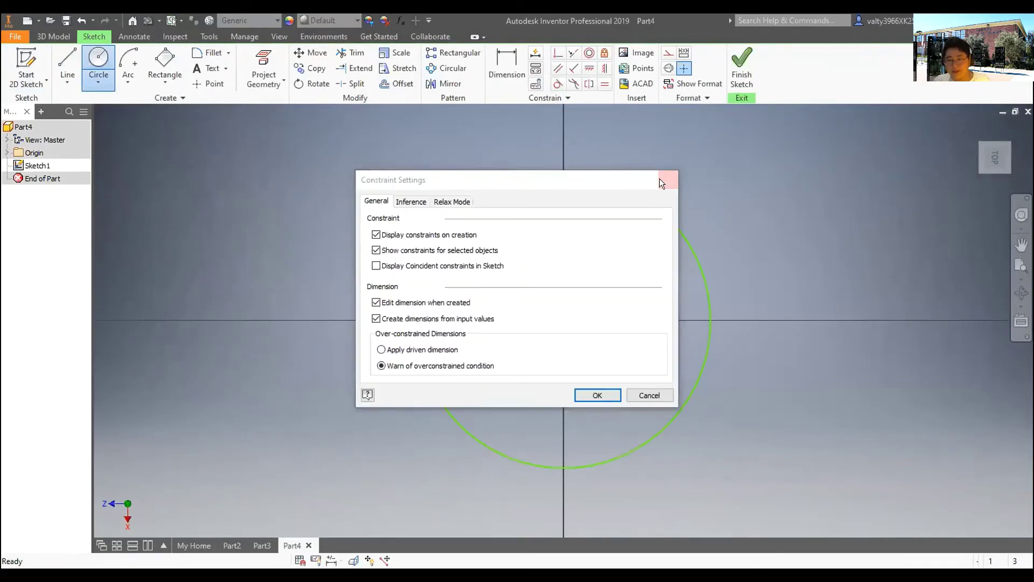
{"action": "left_click", "coordinate": [660, 178]}
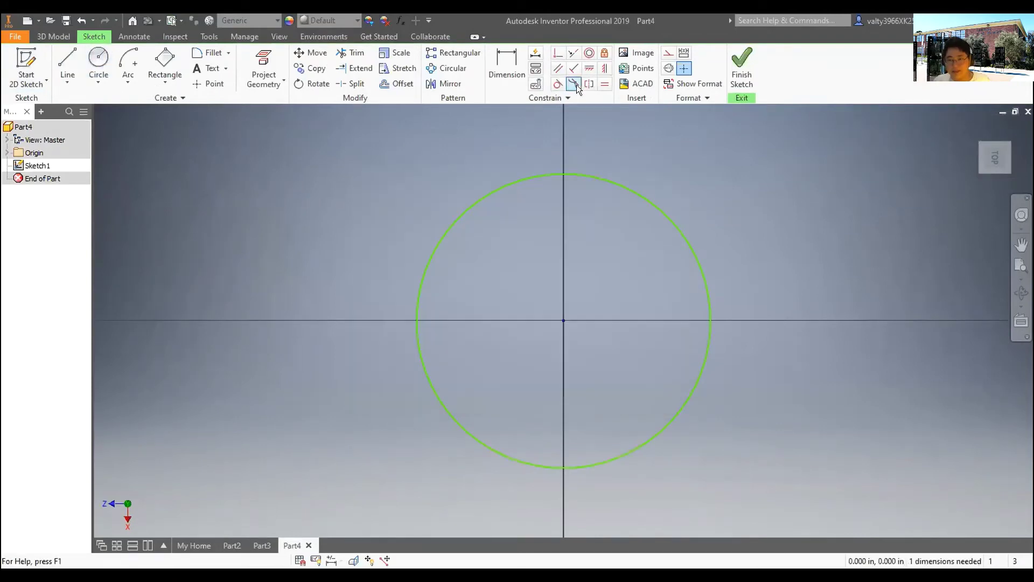
{"action": "left_click", "coordinate": [626, 183]}
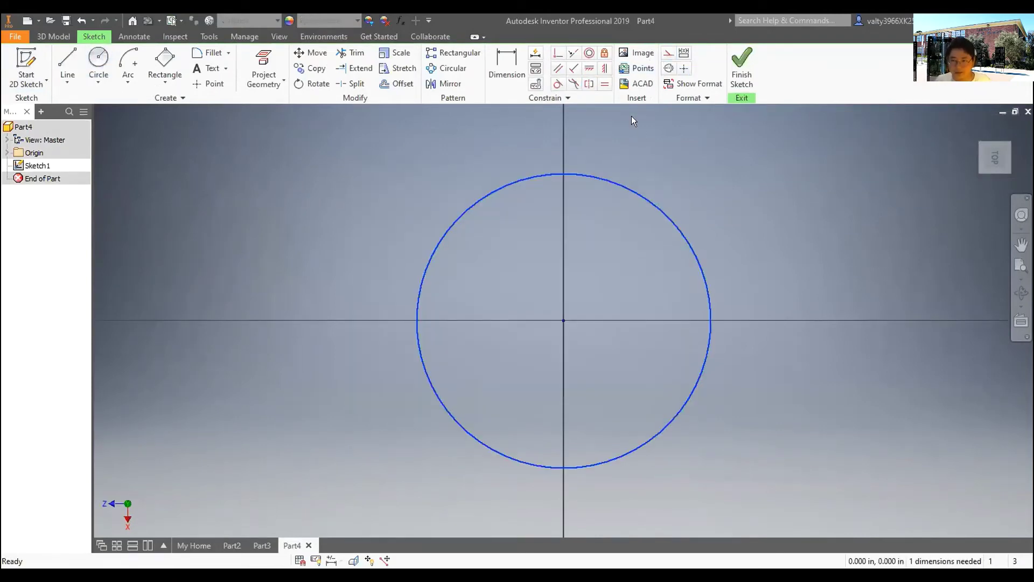
{"action": "key", "text": "d"}
{"action": "left_click", "coordinate": [647, 210]}
{"action": "left_click", "coordinate": [799, 185]}
{"action": "type", "text": "6"}
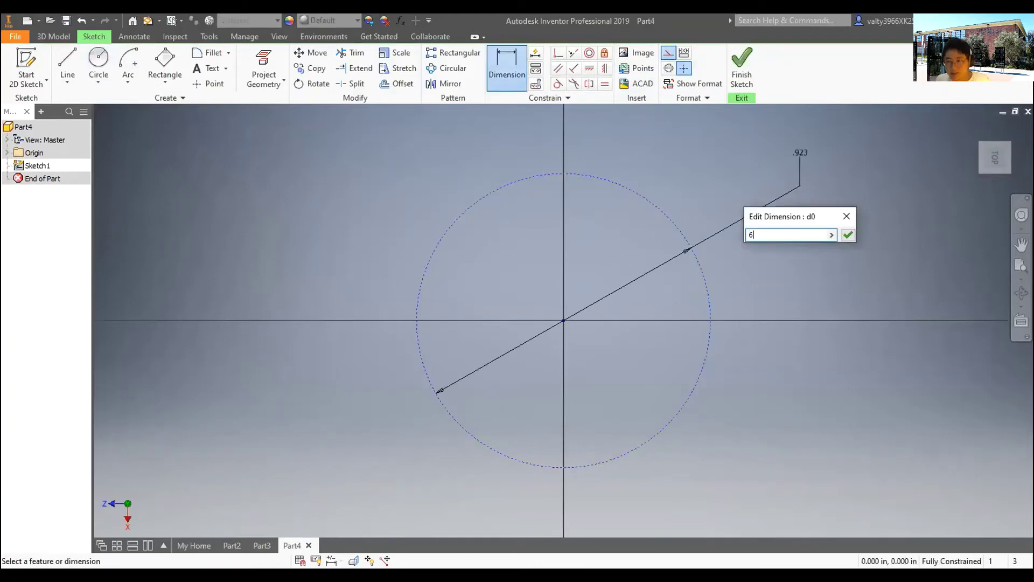
{"action": "key", "text": "Return"}
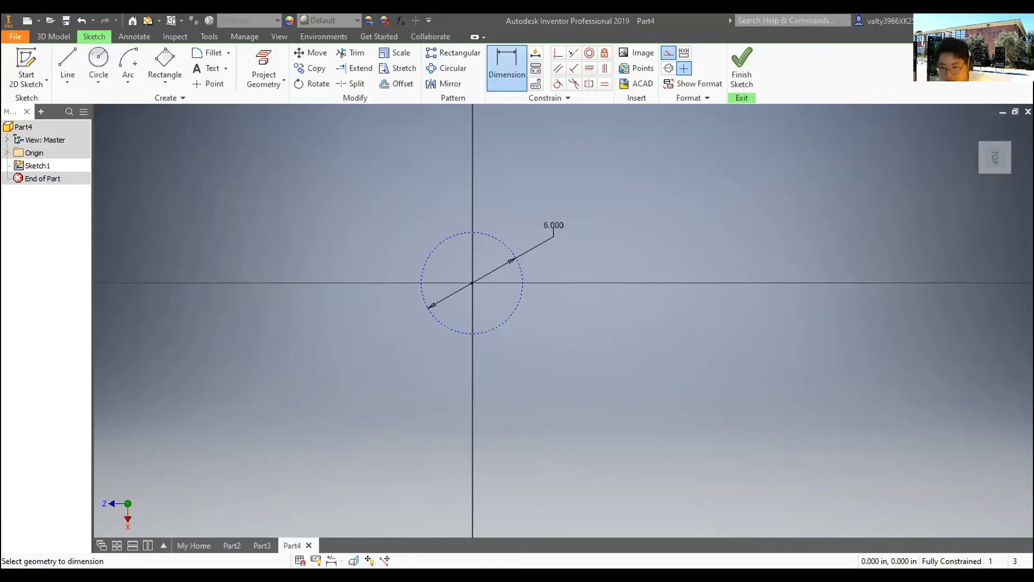
- Draw a slanted chord about 5.18 in long across the circle's lower part and a vertical line along its full diameter
{"action": "right_click", "coordinate": [322, 170]}
{"action": "left_click", "coordinate": [277, 176]}
{"action": "scroll", "coordinate": [246, 165], "scroll_direction": "up", "scroll_amount": 5}
{"action": "left_click", "coordinate": [67, 68]}
{"action": "scroll", "coordinate": [231, 206], "scroll_direction": "down", "scroll_amount": 7}
{"action": "scroll", "coordinate": [508, 222], "scroll_direction": "up", "scroll_amount": 2}
{"action": "middle_click", "coordinate": [511, 340]}
{"action": "middle_click", "coordinate": [510, 340]}
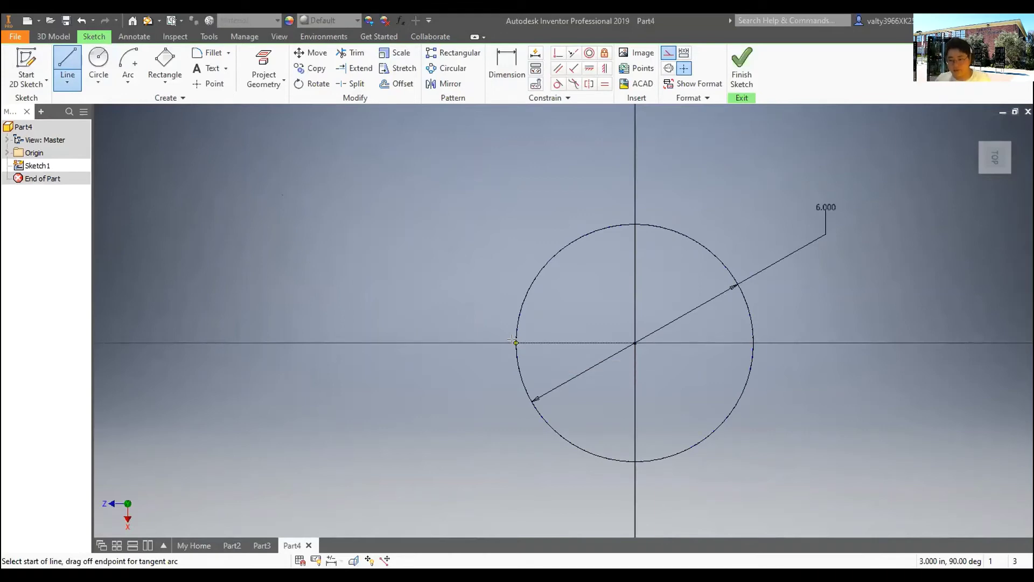
{"action": "left_click", "coordinate": [545, 418]}
{"action": "left_click", "coordinate": [747, 384]}
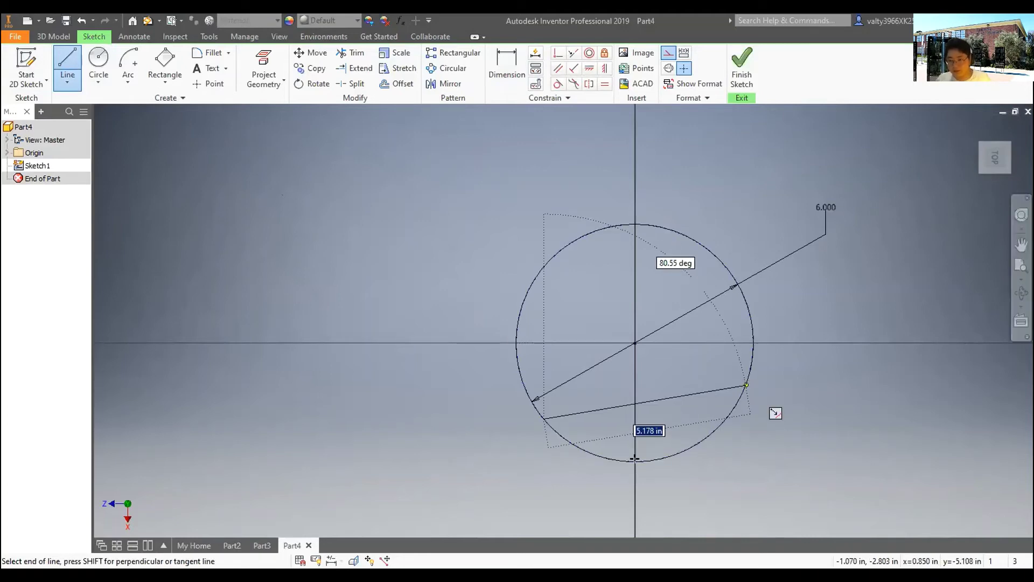
{"action": "left_click", "coordinate": [635, 226]}
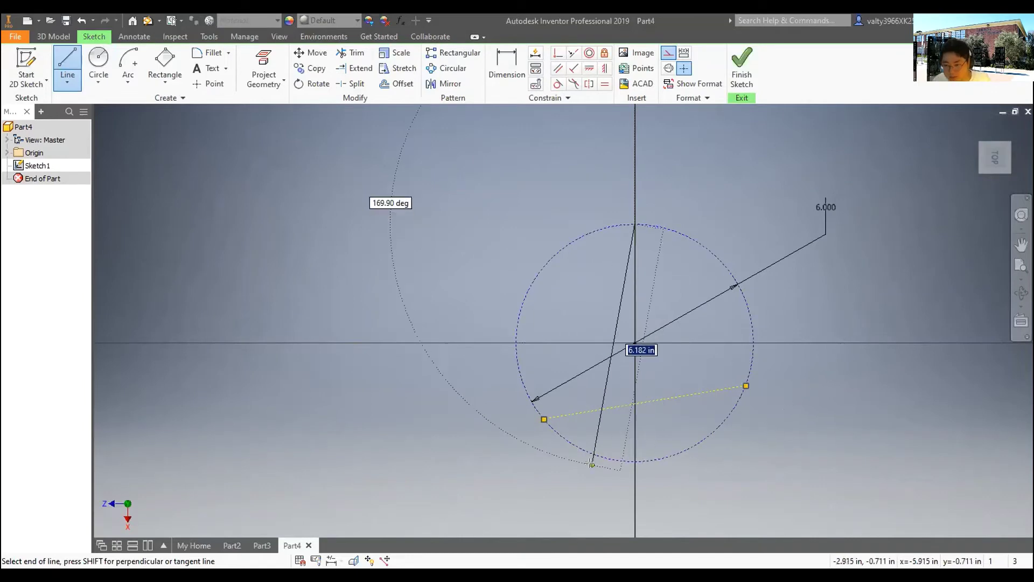
{"action": "left_click", "coordinate": [635, 462]}
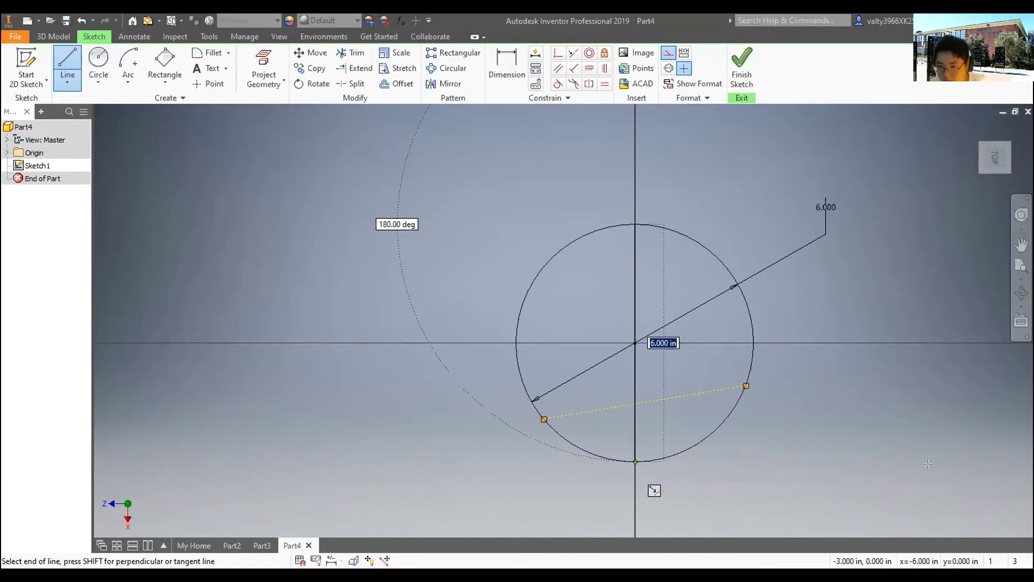
- Try to constrain the slanted chord perpendicular to the vertical diameter line
{"action": "left_click", "coordinate": [573, 68]}
{"action": "left_click", "coordinate": [634, 361]}
{"action": "left_click", "coordinate": [655, 398]}
{"action": "right_click", "coordinate": [455, 195]}
{"action": "left_click", "coordinate": [404, 195]}
{"action": "key", "text": "ctrl+z"}
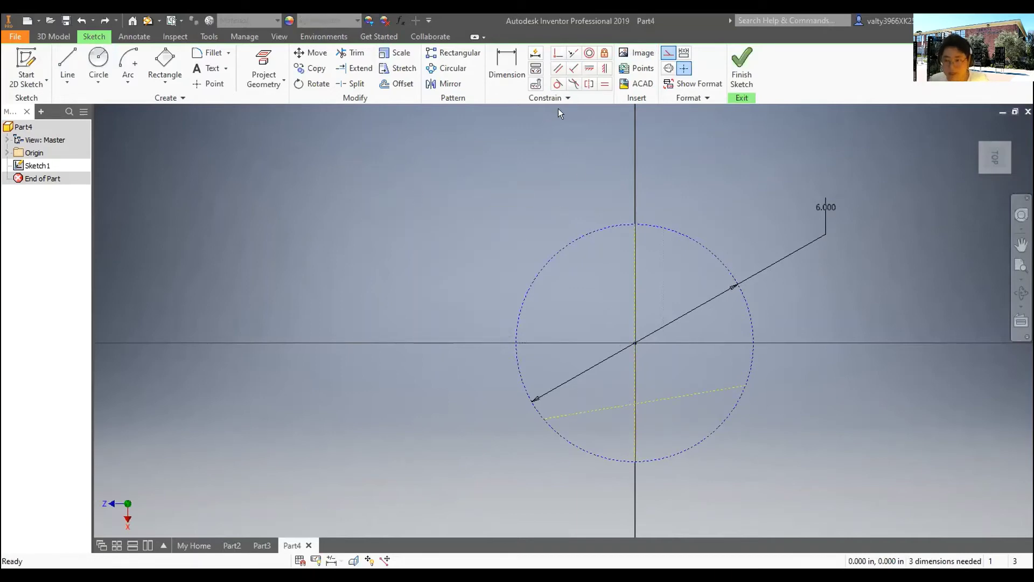
- Apply a perpendicular constraint between the vertical diameter line and the slanted chord
{"action": "left_click", "coordinate": [572, 69]}
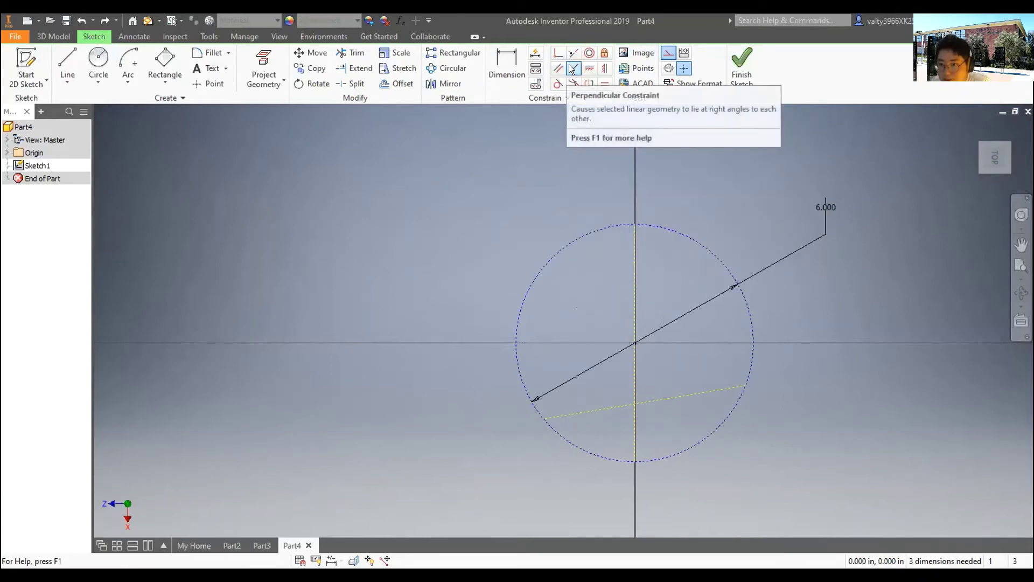
{"action": "left_click", "coordinate": [635, 364]}
{"action": "left_click", "coordinate": [664, 399]}
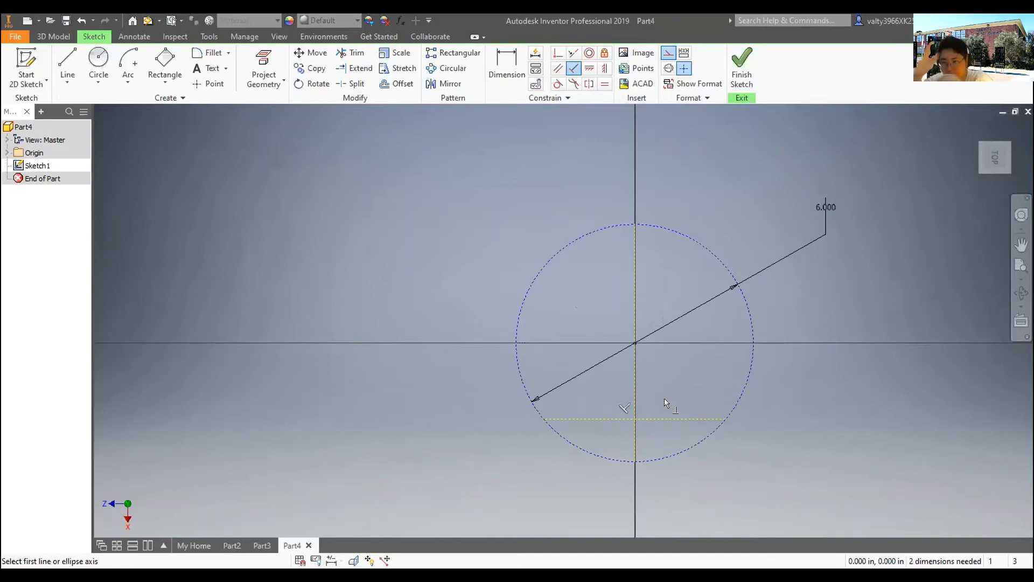
{"action": "key", "text": "Escape"}
- Draw a three-point rectangle on the full chord, about 4.61 in wide, extending above the circle
{"action": "left_click", "coordinate": [165, 65]}
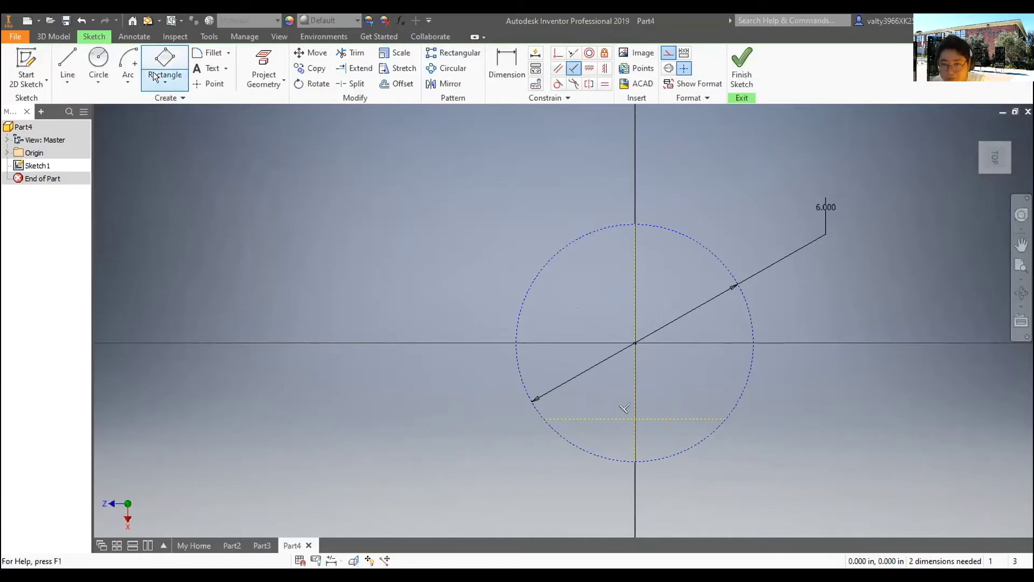
{"action": "left_click", "coordinate": [544, 418]}
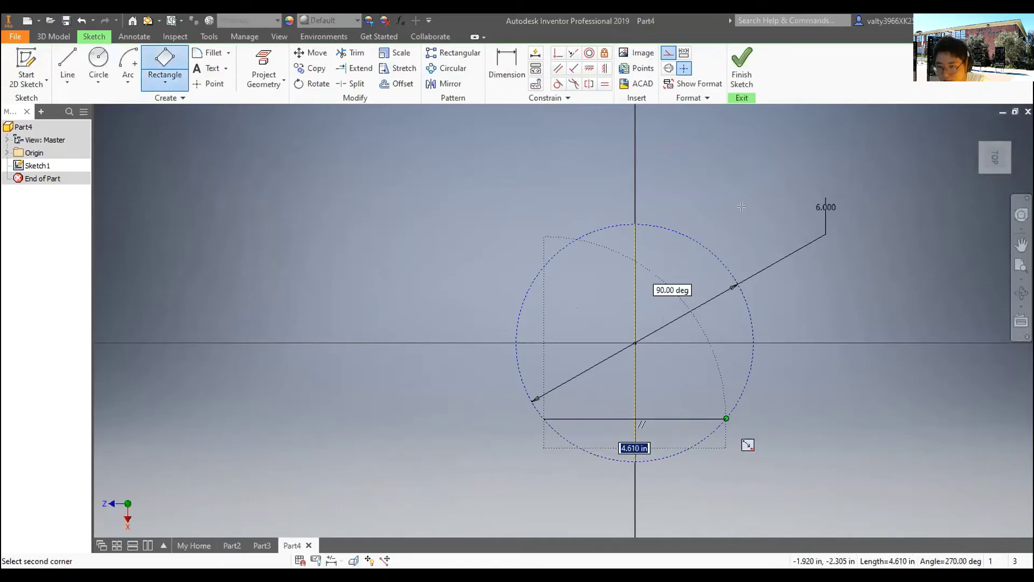
{"action": "left_click", "coordinate": [725, 419]}
{"action": "left_click", "coordinate": [743, 134]}
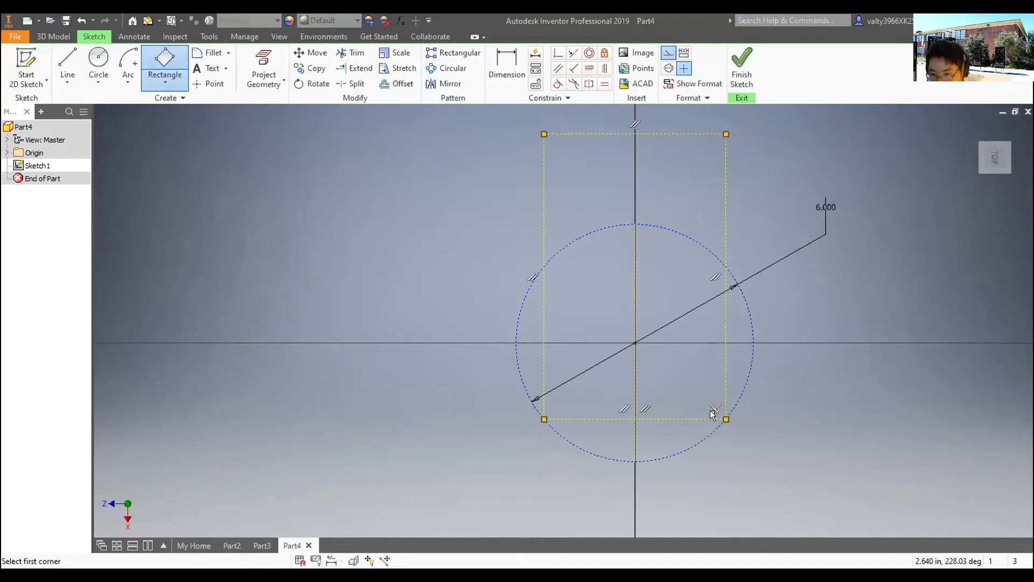
- Dimension the rectangle's upper edge and set its width to 4 in
{"action": "key", "text": "d"}
{"action": "left_click", "coordinate": [594, 133]}
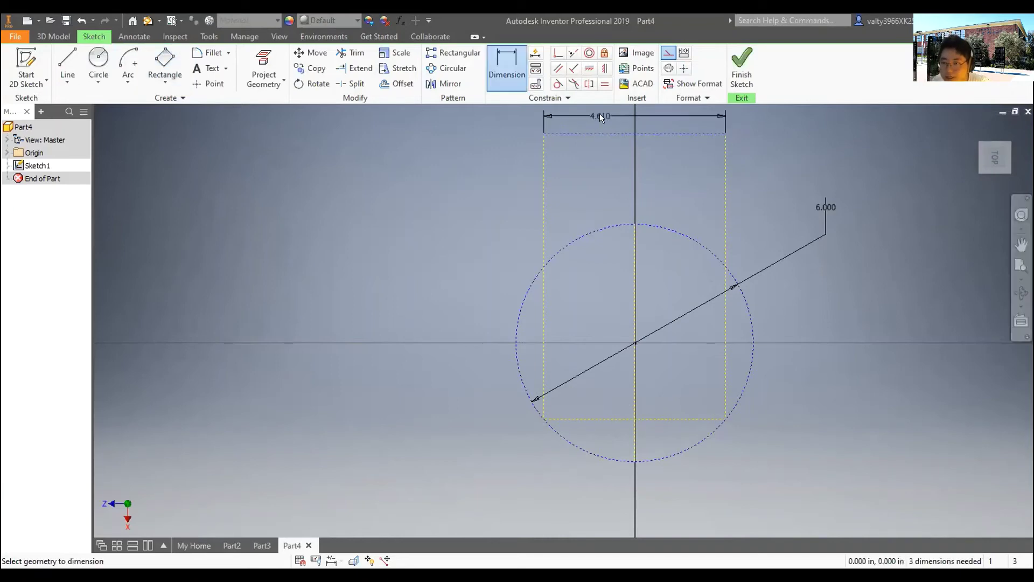
{"action": "left_click", "coordinate": [597, 114]}
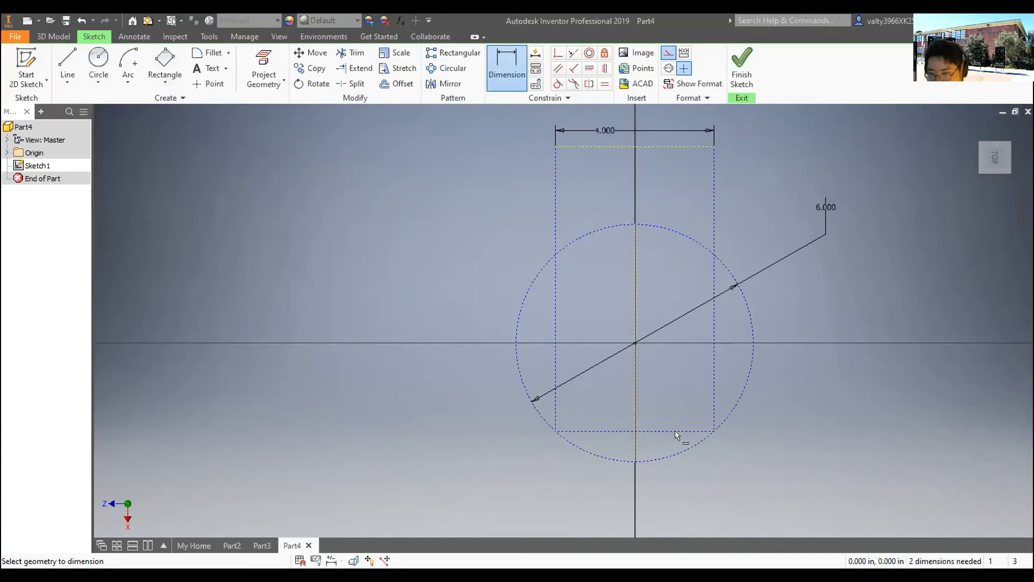
- Undo the rectangle with its width dimension and constrain the chord perpendicular to the vertical diameter line again
{"action": "key", "text": "ctrl+z"}
{"action": "key", "text": "ctrl+z"}
{"action": "left_click", "coordinate": [573, 68]}
{"action": "left_click", "coordinate": [636, 370]}
{"action": "left_click", "coordinate": [654, 399]}
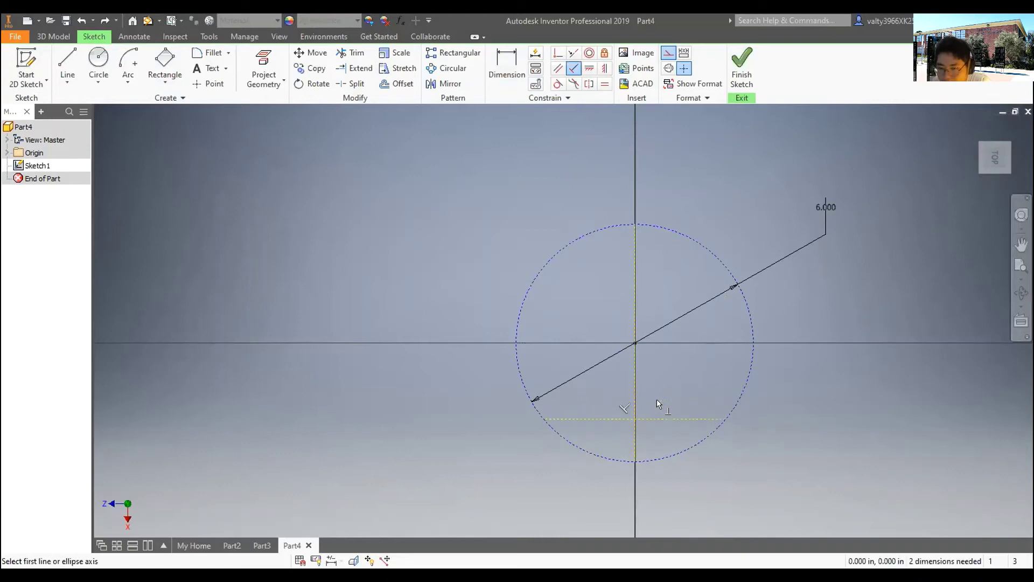
- Draw a narrower three-point rectangle from the middle portion of the chord to above the circle
{"action": "left_click", "coordinate": [165, 60]}
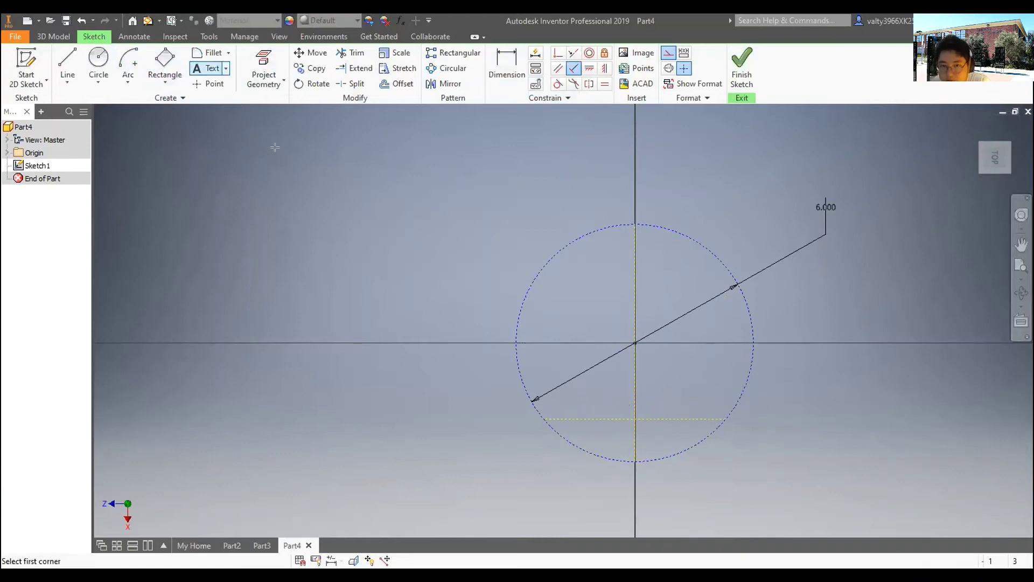
{"action": "left_click", "coordinate": [591, 419]}
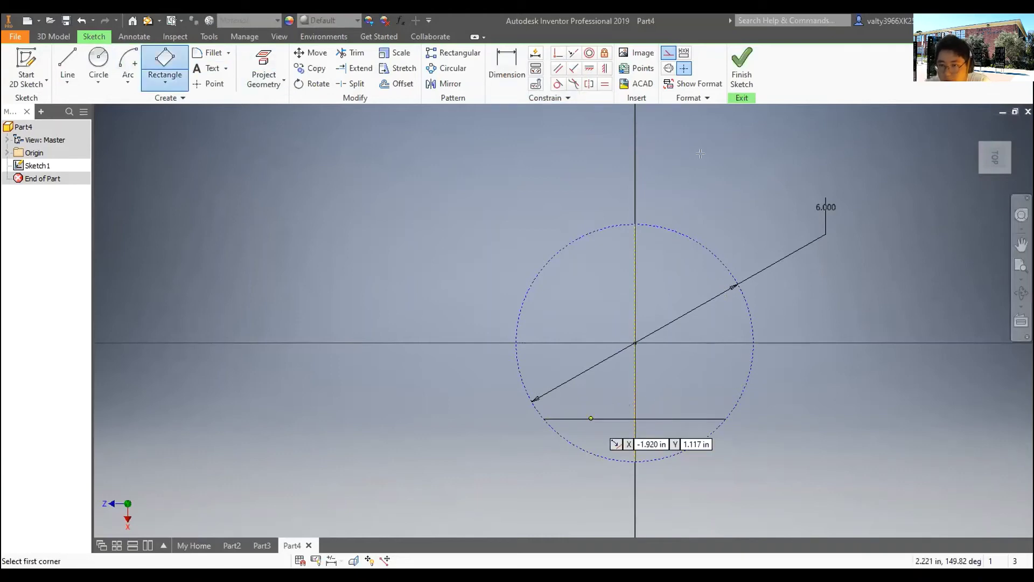
{"action": "left_click", "coordinate": [679, 155]}
{"action": "left_click", "coordinate": [488, 70]}
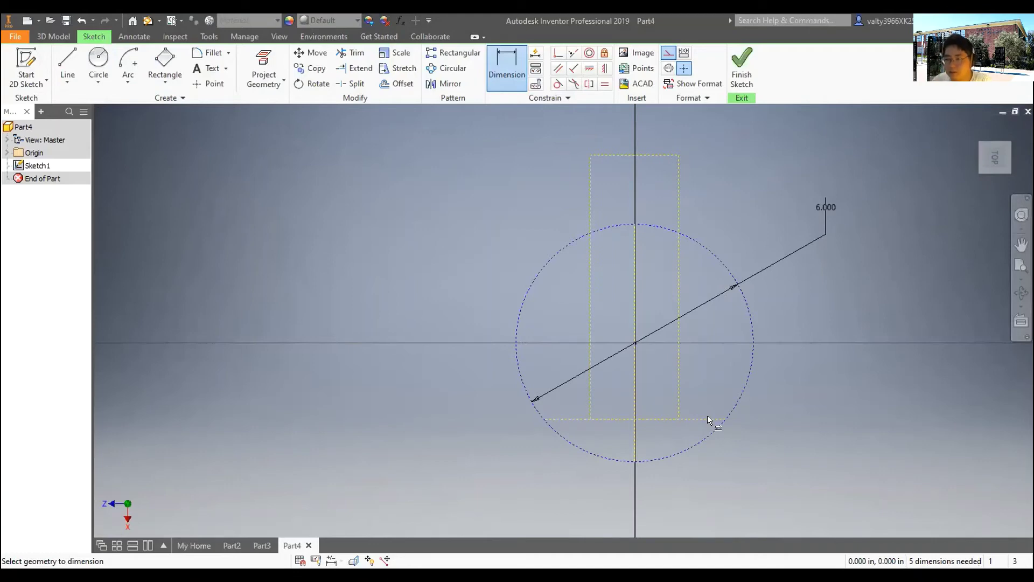
- Dimension the rectangle's upper edge and set its width to 4 in
{"action": "left_click", "coordinate": [667, 154]}
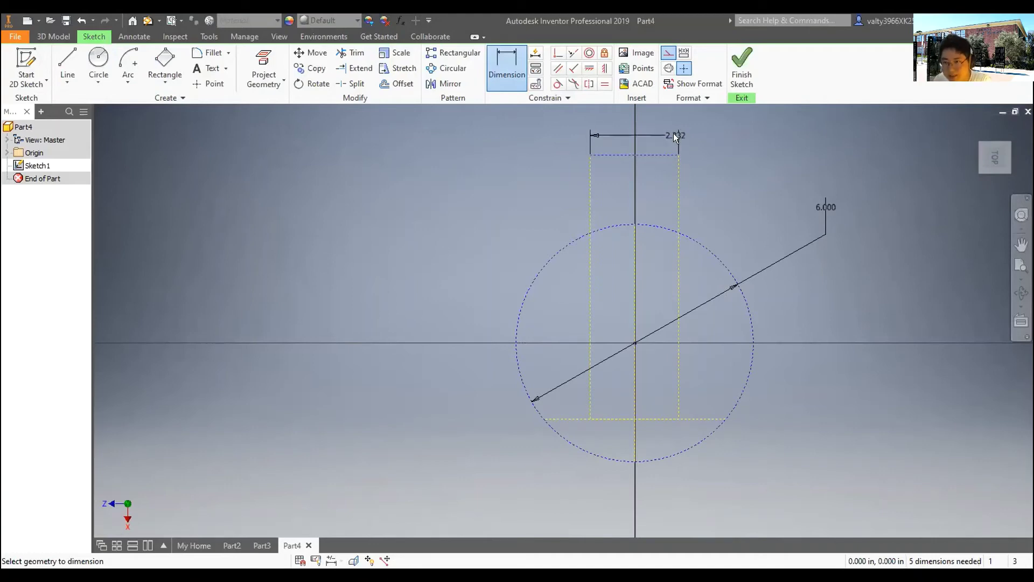
{"action": "left_click", "coordinate": [674, 134]}
{"action": "type", "text": "4"}
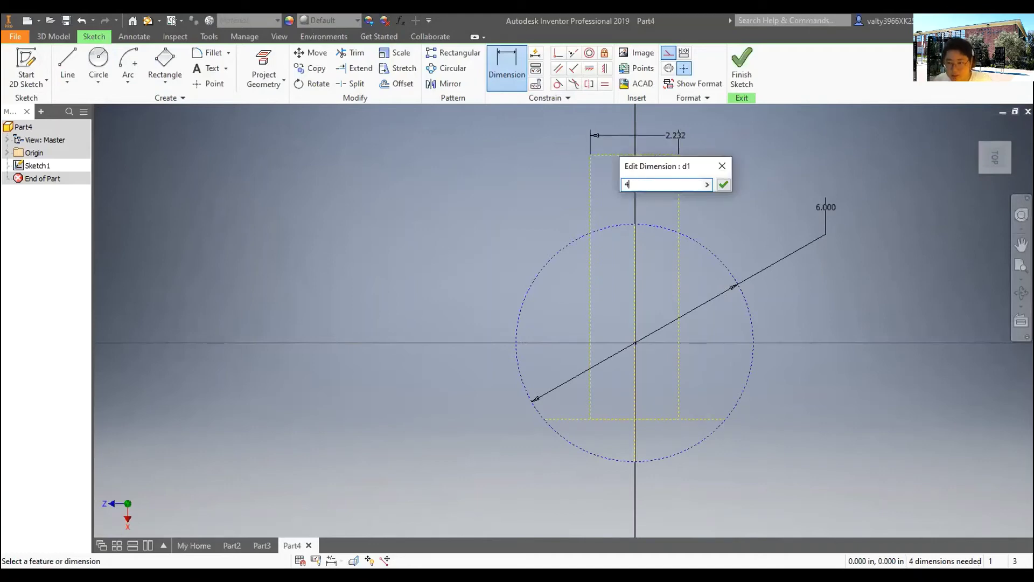
{"action": "key", "text": "Return"}
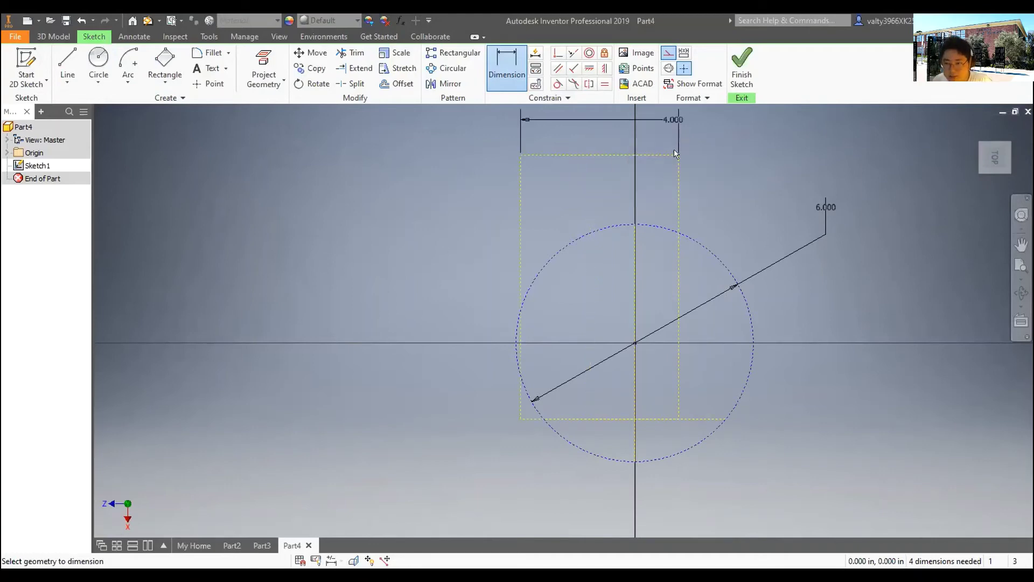
{"action": "left_click", "coordinate": [400, 20]}
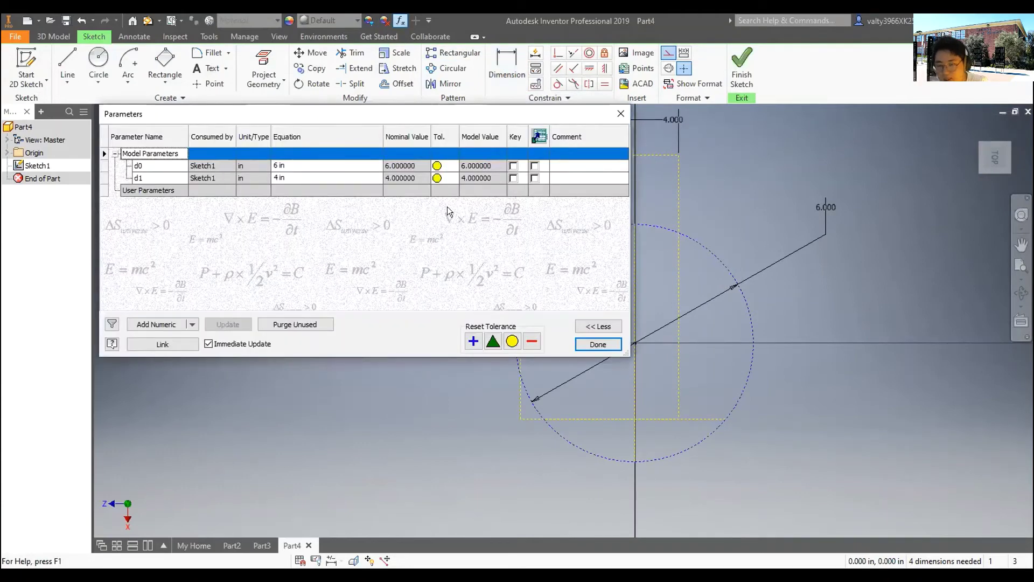
{"action": "left_click", "coordinate": [617, 109]}
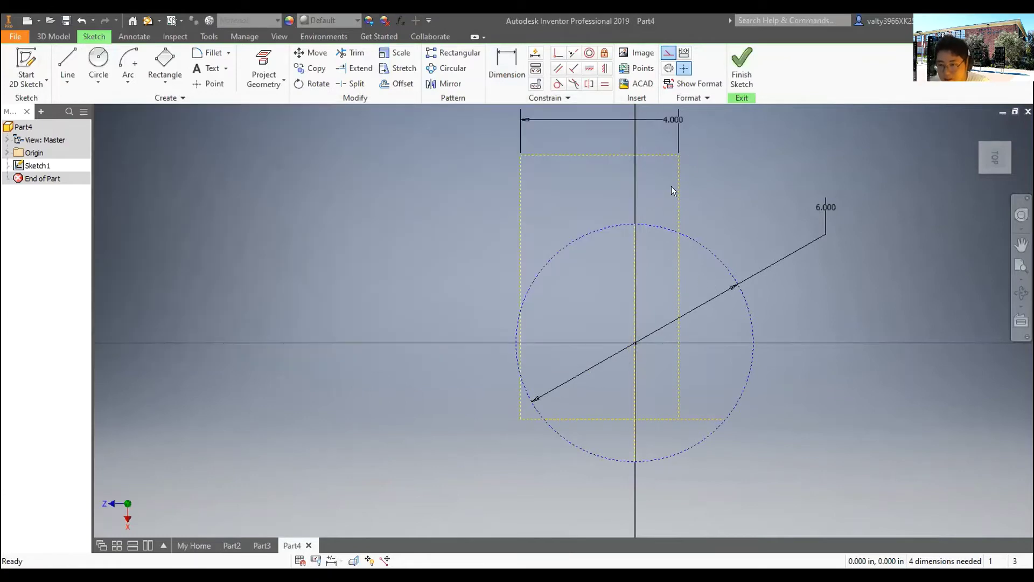
- Try to trim the part of the rectangle's right edge that lies inside the circle
{"action": "key", "text": "x"}
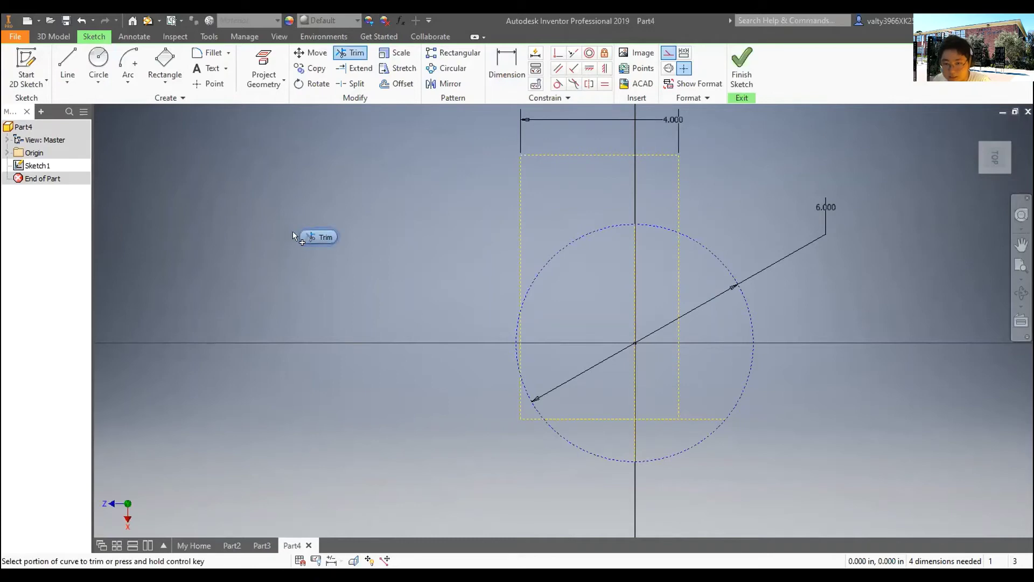
{"action": "left_click", "coordinate": [678, 293]}
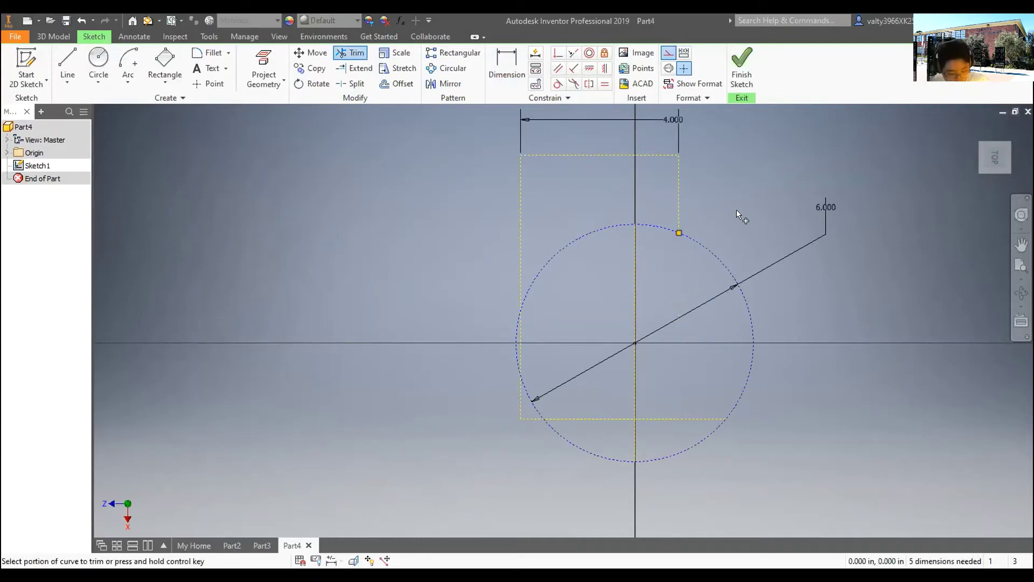
{"action": "key", "text": "Escape"}
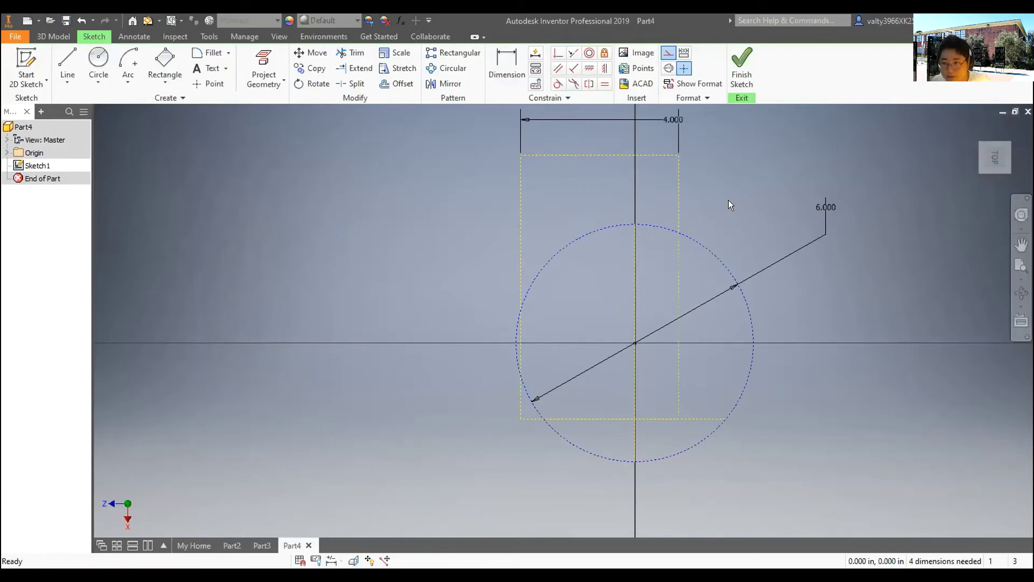
- Move the rectangle's upper edge slightly higher and shift the rectangle sideways until it is roughly centered on the vertical diameter line
{"action": "left_click_drag", "start_coordinate": [584, 155], "coordinate": [636, 137]}
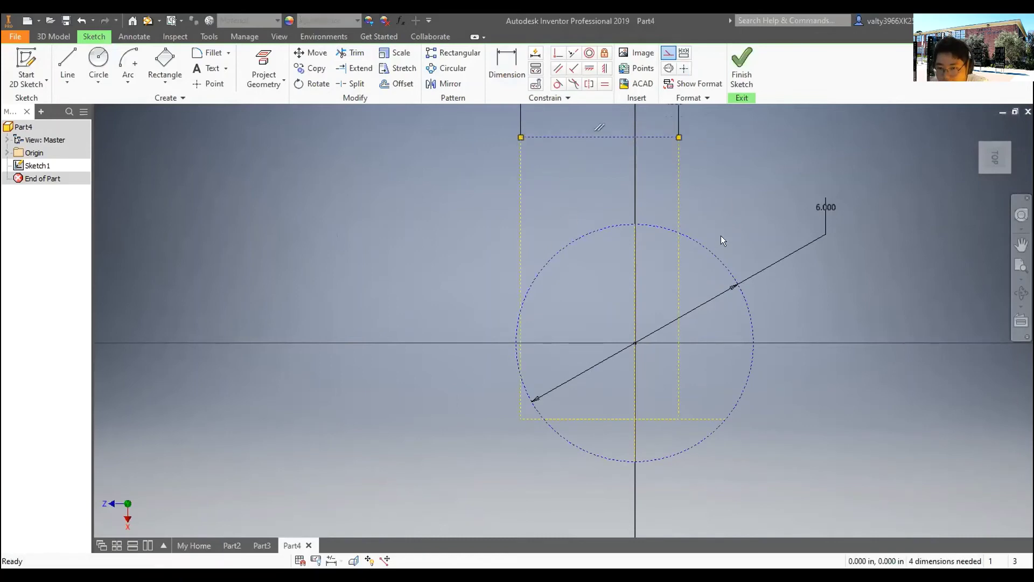
{"action": "left_click_drag", "start_coordinate": [678, 199], "coordinate": [714, 203]}
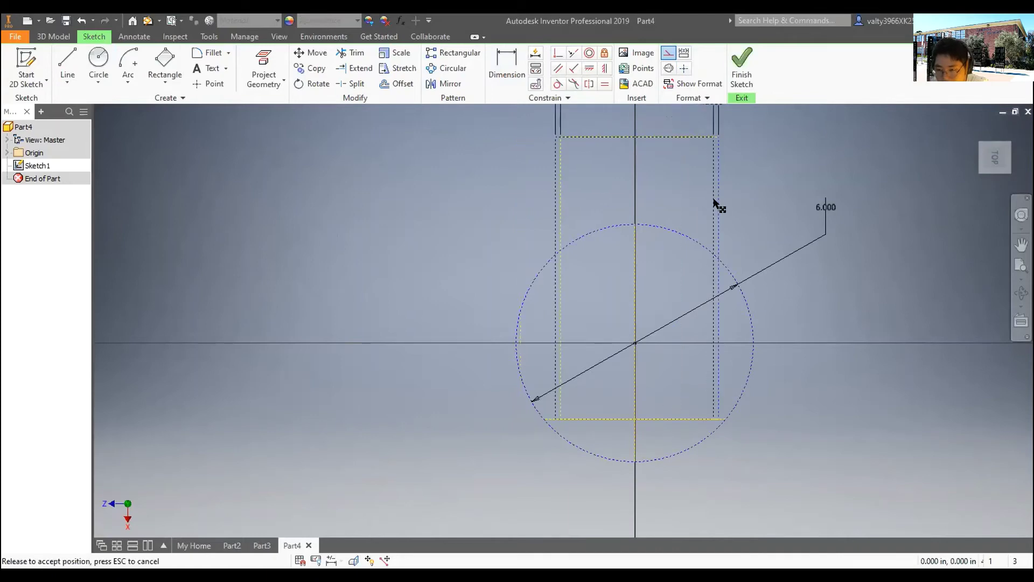
{"action": "left_click", "coordinate": [842, 406]}
- Dimension the chord between the rectangle's lower right corner and the circle and set that distance to 0.896 in
{"action": "scroll", "coordinate": [738, 397], "scroll_direction": "down", "scroll_amount": 5}
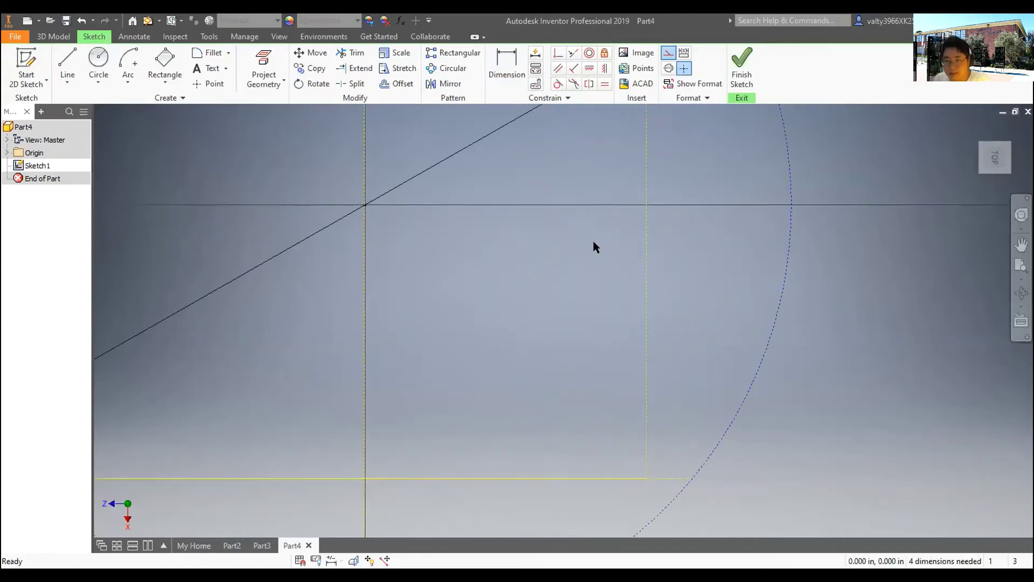
{"action": "left_click", "coordinate": [506, 73]}
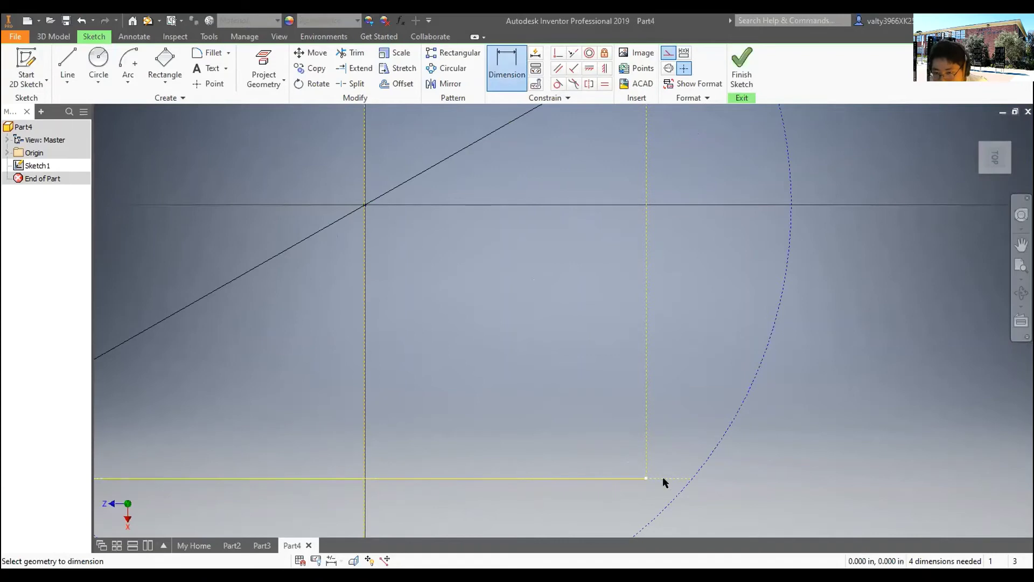
{"action": "left_click", "coordinate": [689, 480]}
{"action": "left_click", "coordinate": [687, 411]}
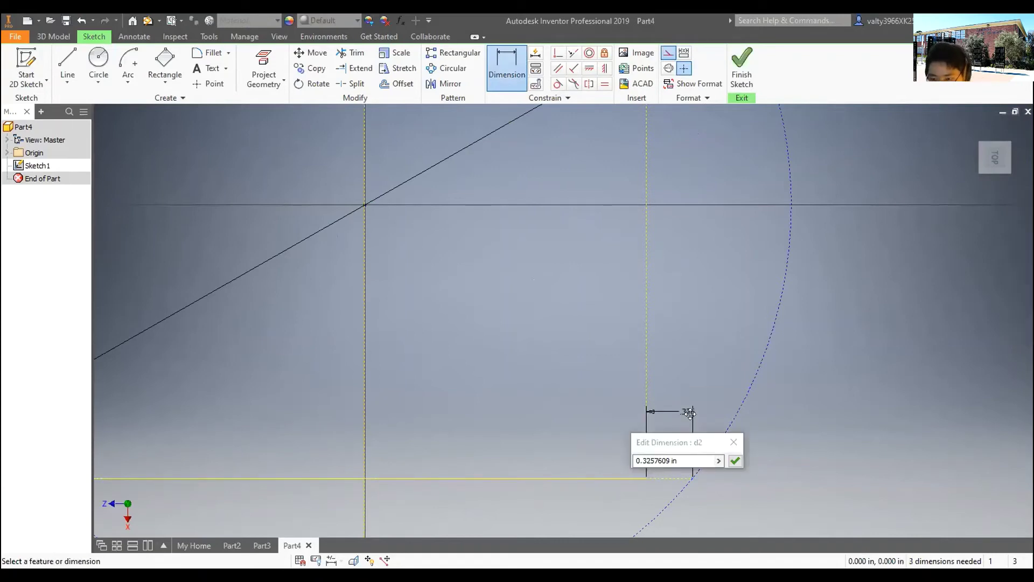
{"action": "type", "text": "0"}
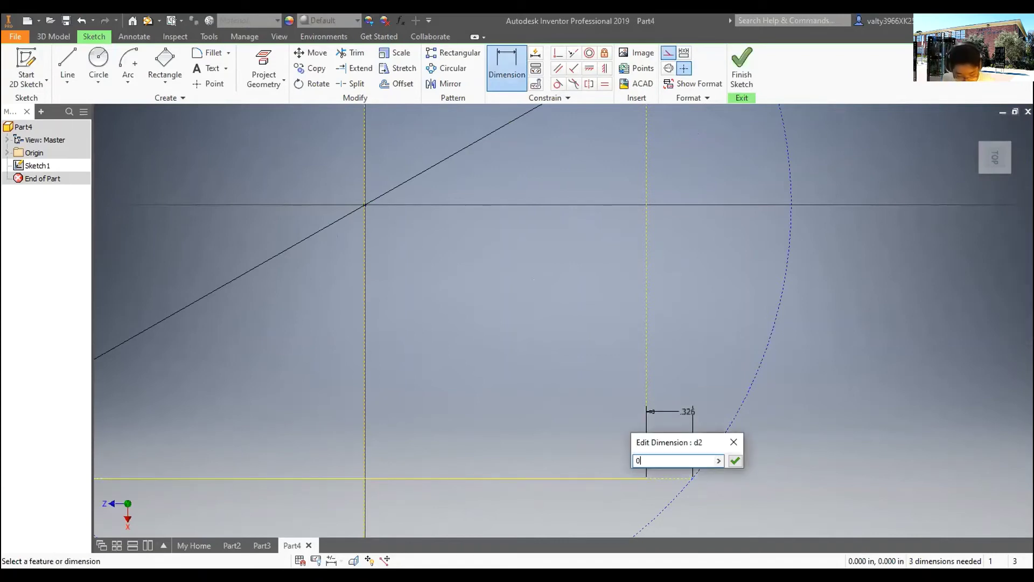
{"action": "type", "text": ".896"}
{"action": "key", "text": "Return"}
{"action": "scroll", "coordinate": [622, 419], "scroll_direction": "down", "scroll_amount": 3}
{"action": "key", "text": "alt"}
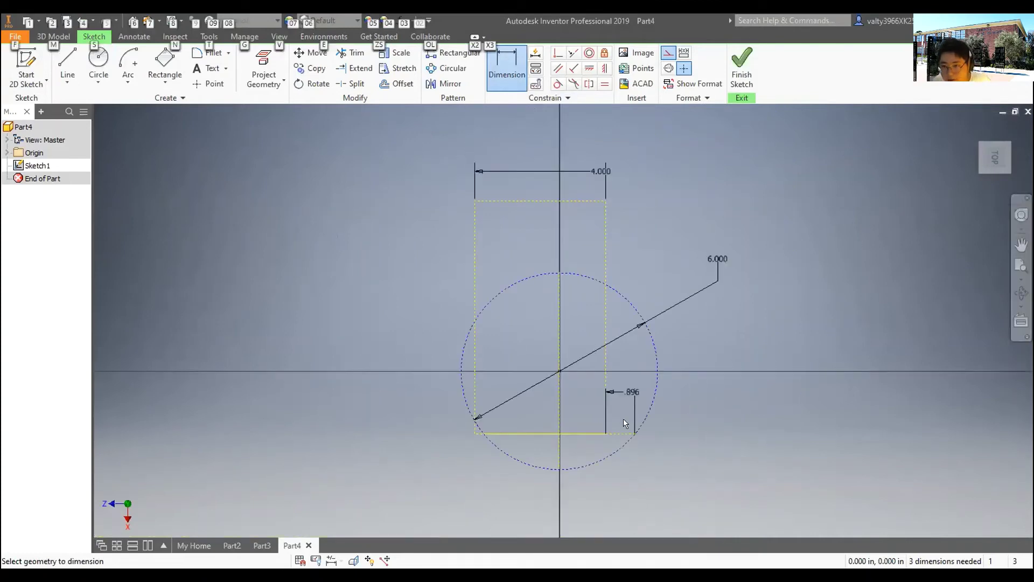
{"action": "key", "text": "alt+Tab"}
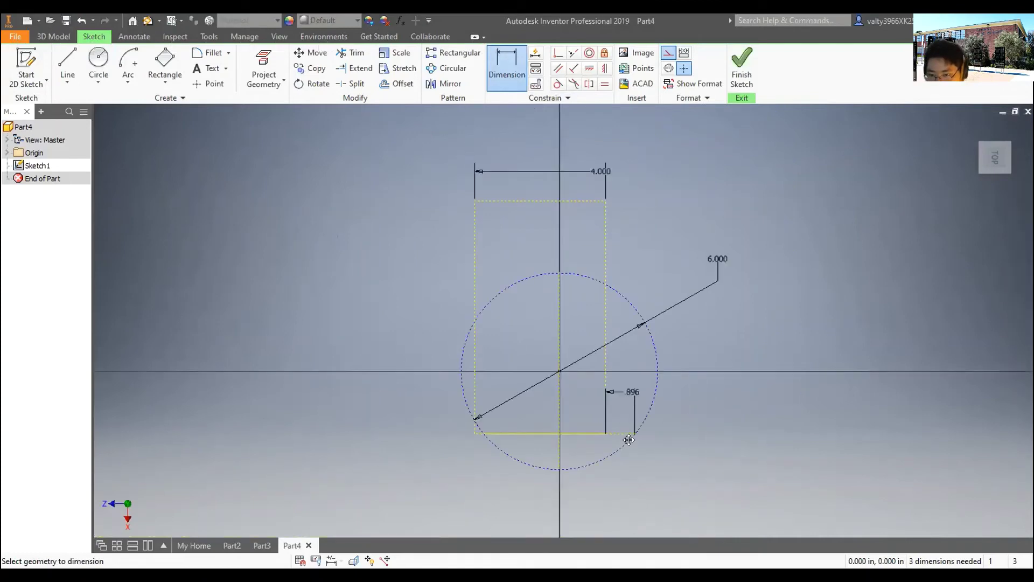
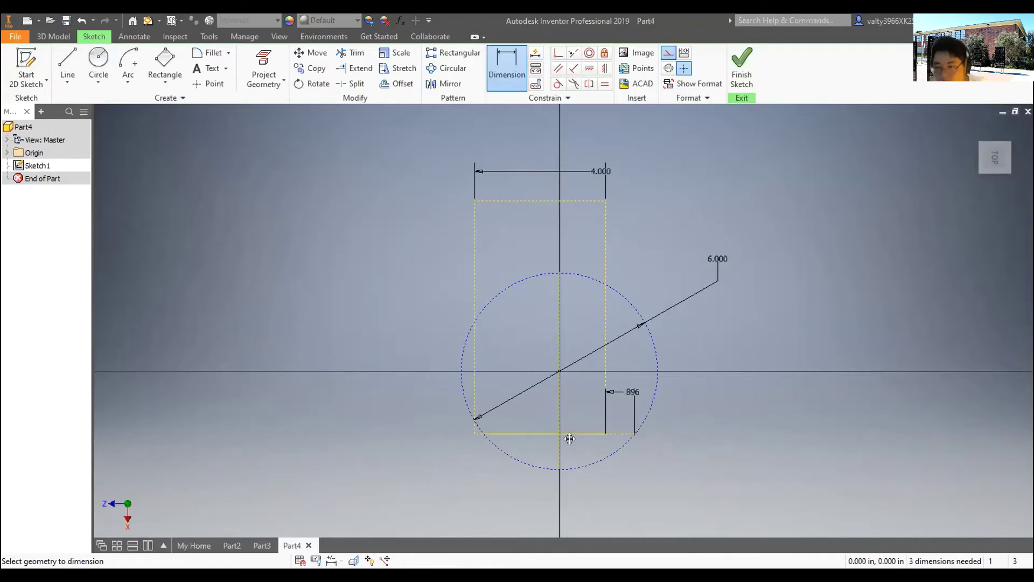
- Dimension the distance between the rectangle's upper edge and the lower chord line and set it to 10 in
{"action": "left_click", "coordinate": [561, 201]}
{"action": "left_click", "coordinate": [590, 434]}
{"action": "left_click", "coordinate": [806, 375]}
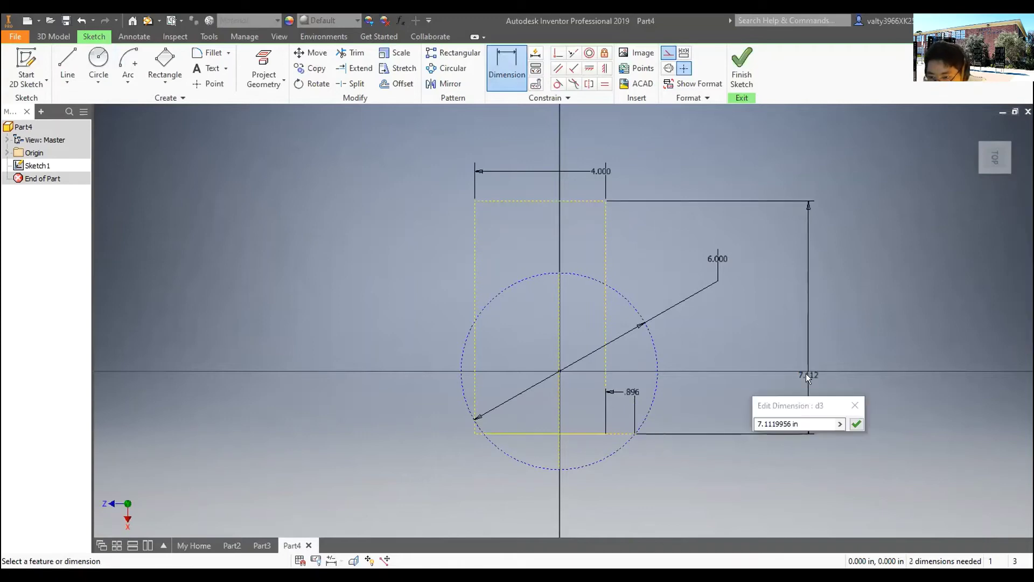
{"action": "type", "text": "10"}
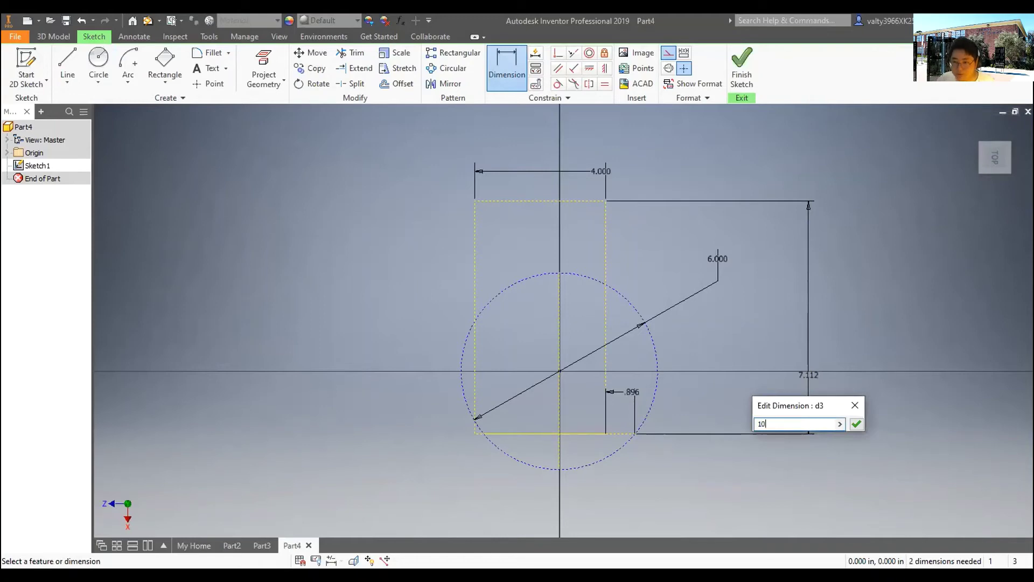
{"action": "key", "text": "Return"}
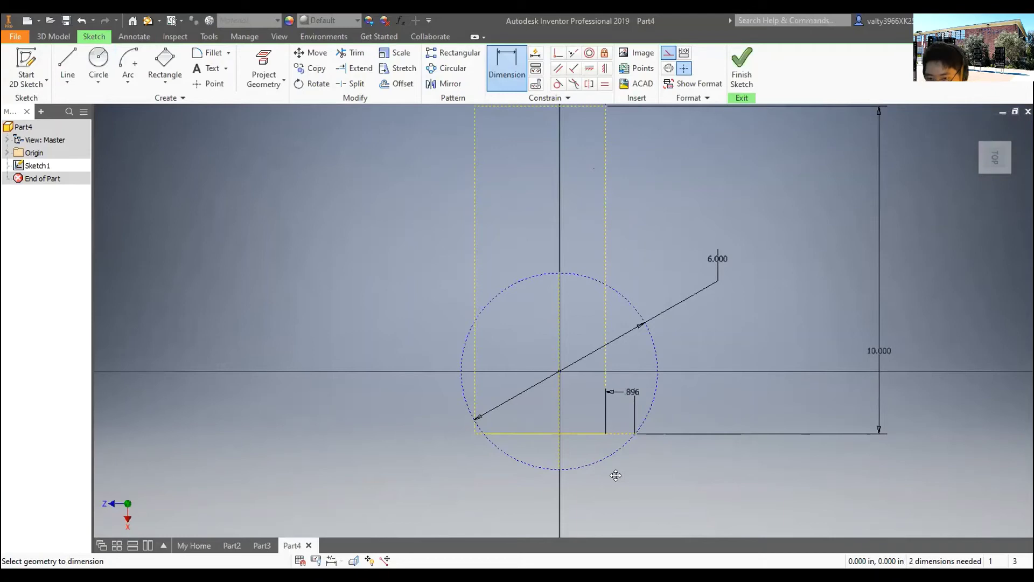
- Dimension the vertical distance between the circle's center and the chord line and set it to 0.5 in
{"action": "left_click", "coordinate": [614, 434]}
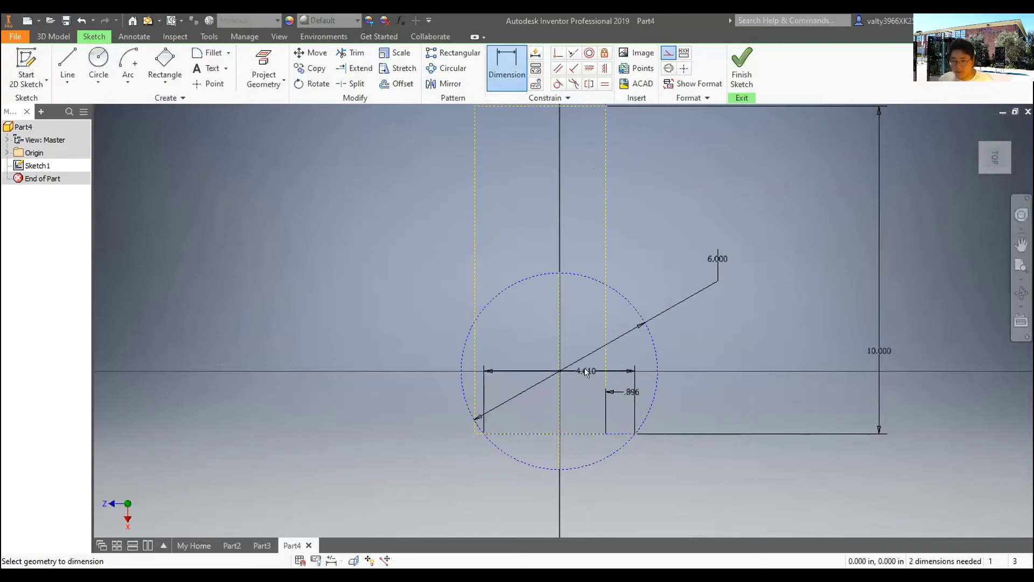
{"action": "left_click", "coordinate": [560, 371]}
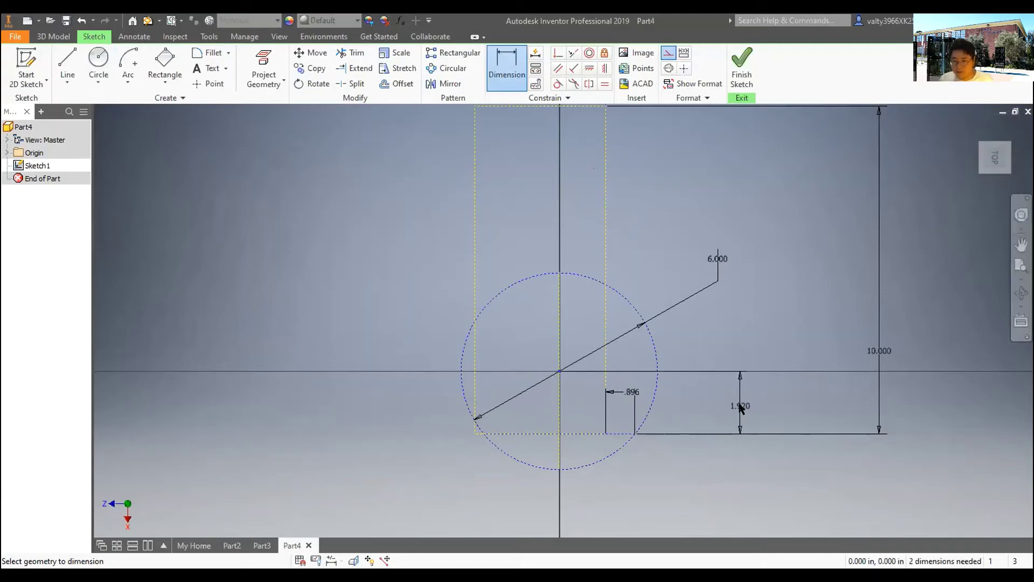
{"action": "left_click", "coordinate": [740, 406]}
{"action": "type", "text": "0.5"}
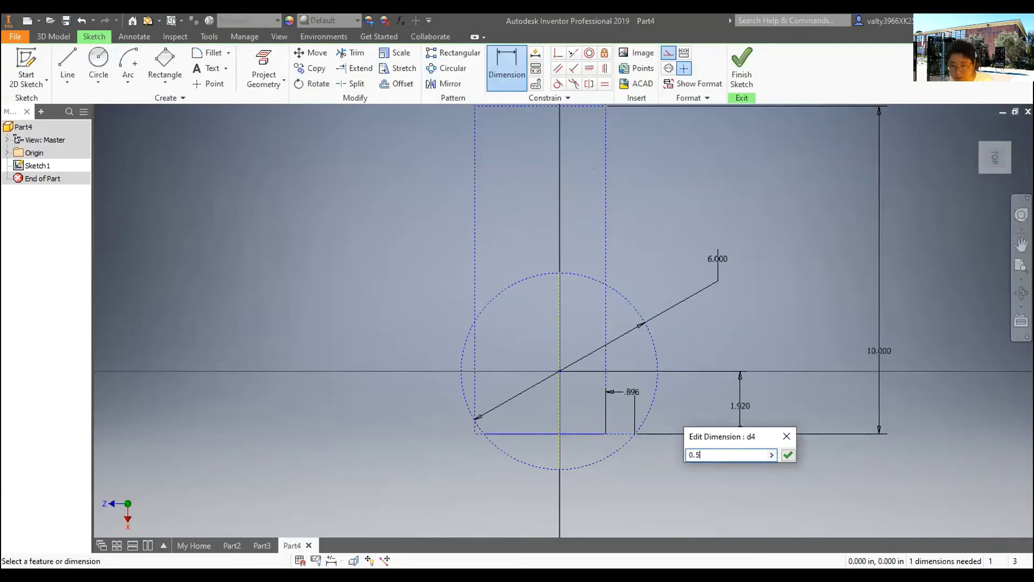
{"action": "key", "text": "Return"}
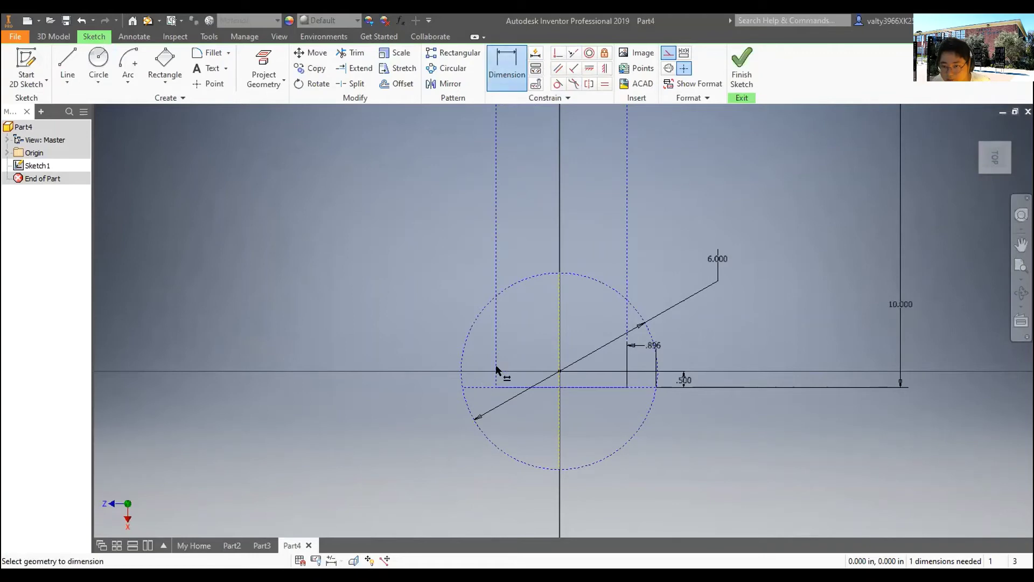
- Dimension the distance from the rectangle's lower left corner to the chord's left end and accept it as a driven dimension
{"action": "left_click", "coordinate": [495, 386]}
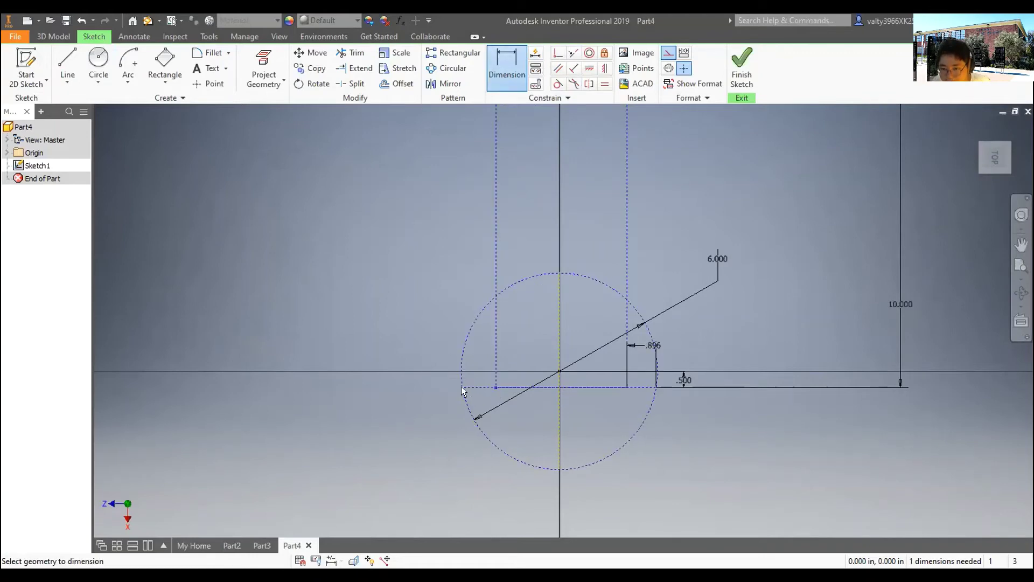
{"action": "left_click", "coordinate": [462, 386]}
{"action": "left_click", "coordinate": [375, 292]}
{"action": "right_click", "coordinate": [374, 289]}
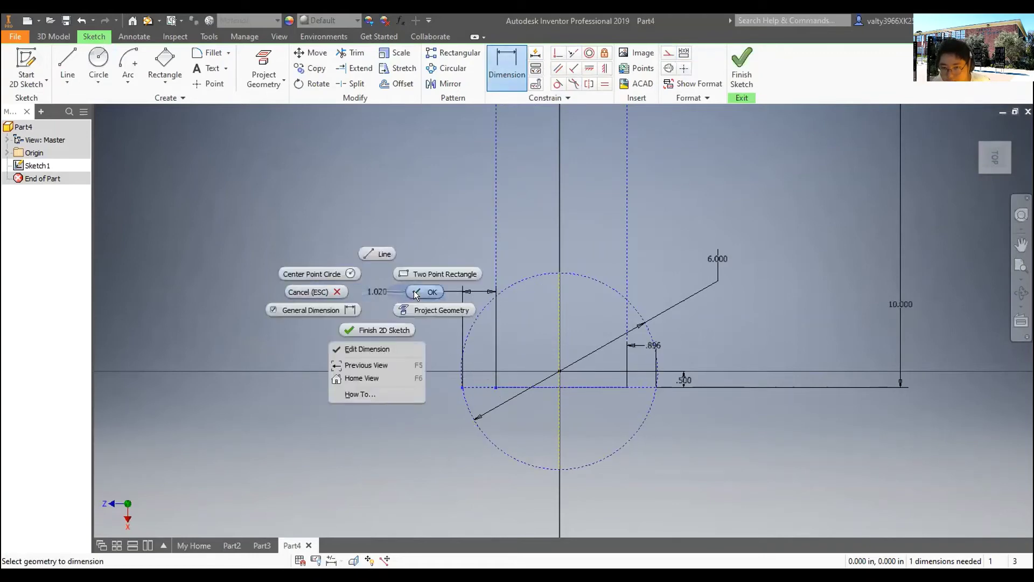
{"action": "left_click", "coordinate": [301, 293]}
{"action": "left_click", "coordinate": [501, 67]}
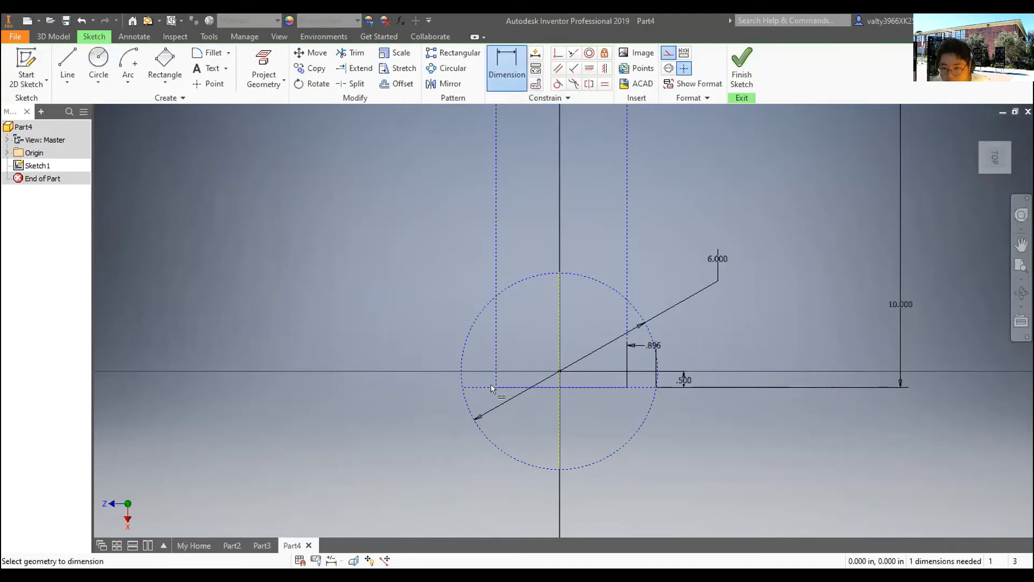
{"action": "left_click", "coordinate": [462, 387]}
{"action": "left_click", "coordinate": [391, 301]}
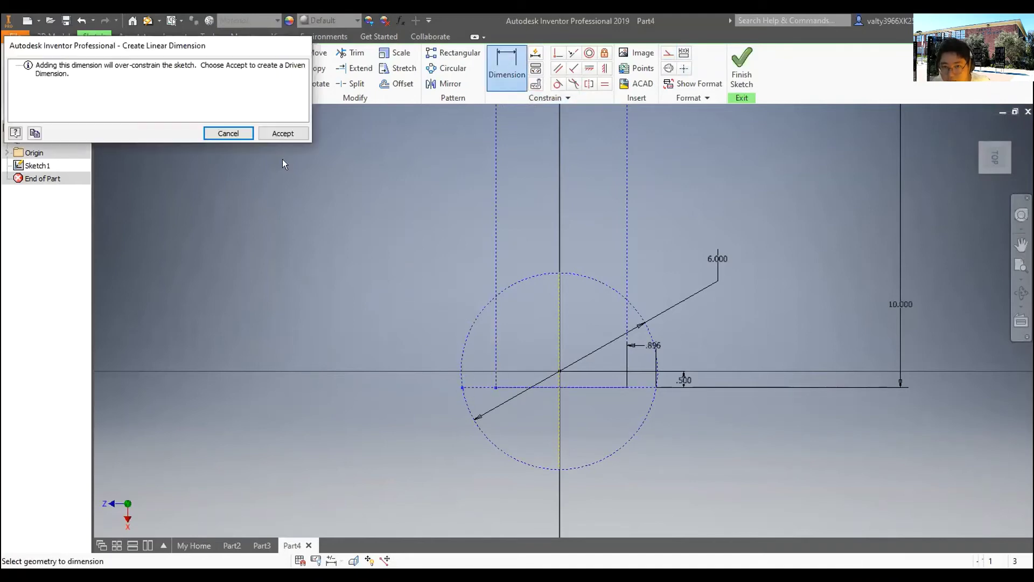
{"action": "left_click", "coordinate": [283, 133]}
{"action": "scroll", "coordinate": [673, 395], "scroll_direction": "up", "scroll_amount": 3}
{"action": "scroll", "coordinate": [674, 402], "scroll_direction": "down", "scroll_amount": 3}
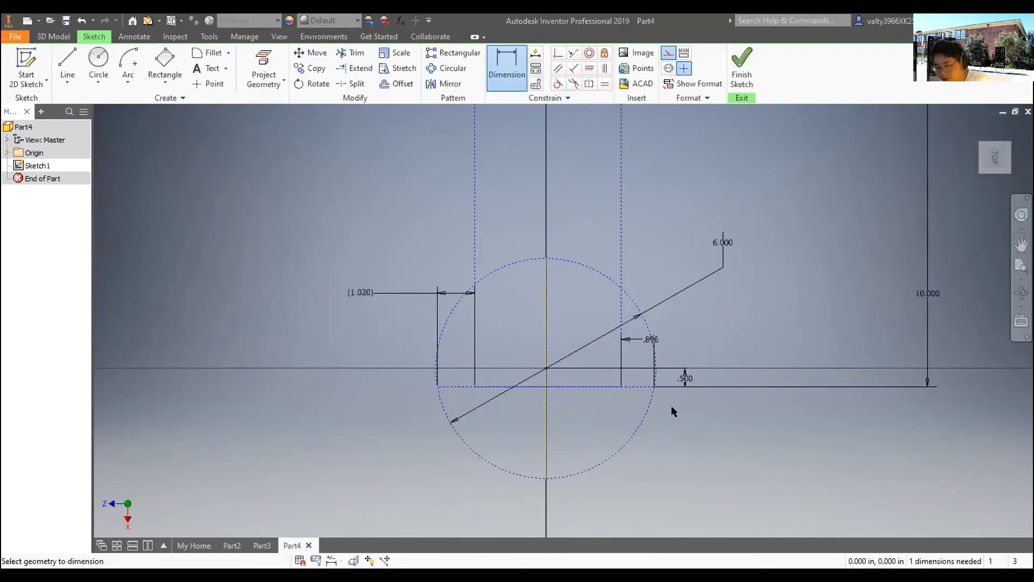
{"action": "left_click", "coordinate": [685, 380]}
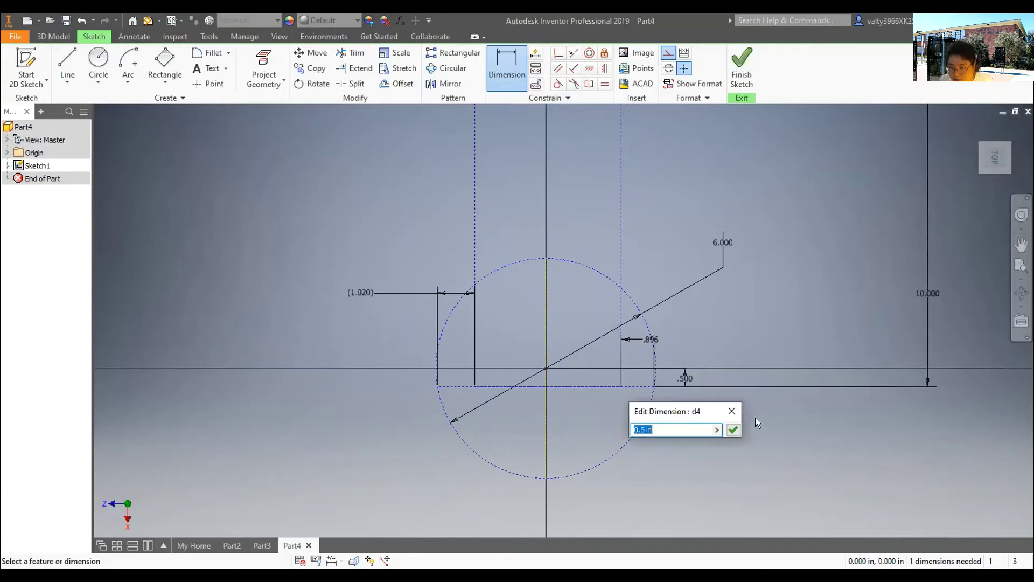
{"action": "left_click", "coordinate": [720, 410]}
{"action": "right_click", "coordinate": [682, 377]}
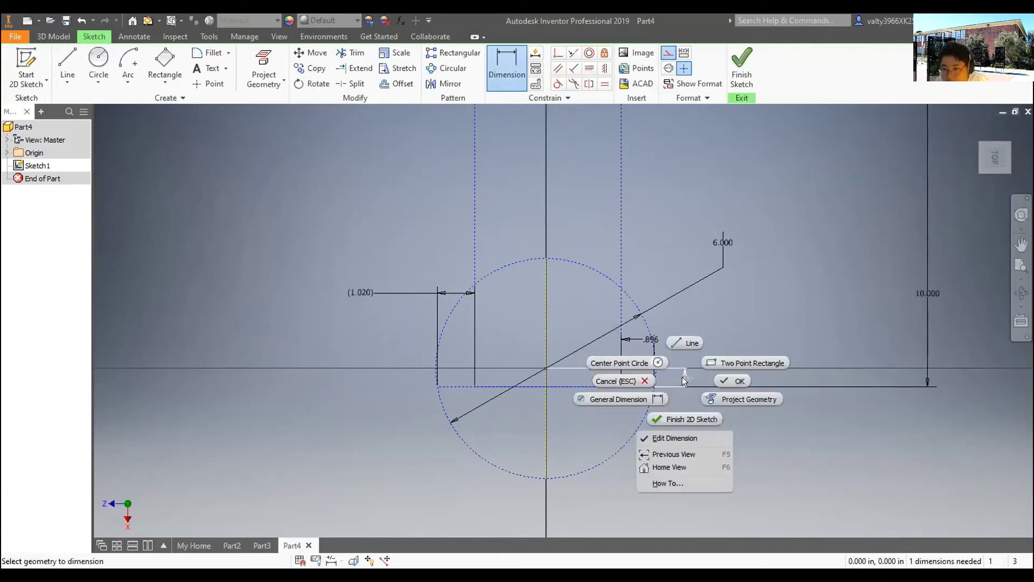
{"action": "left_click", "coordinate": [797, 454]}
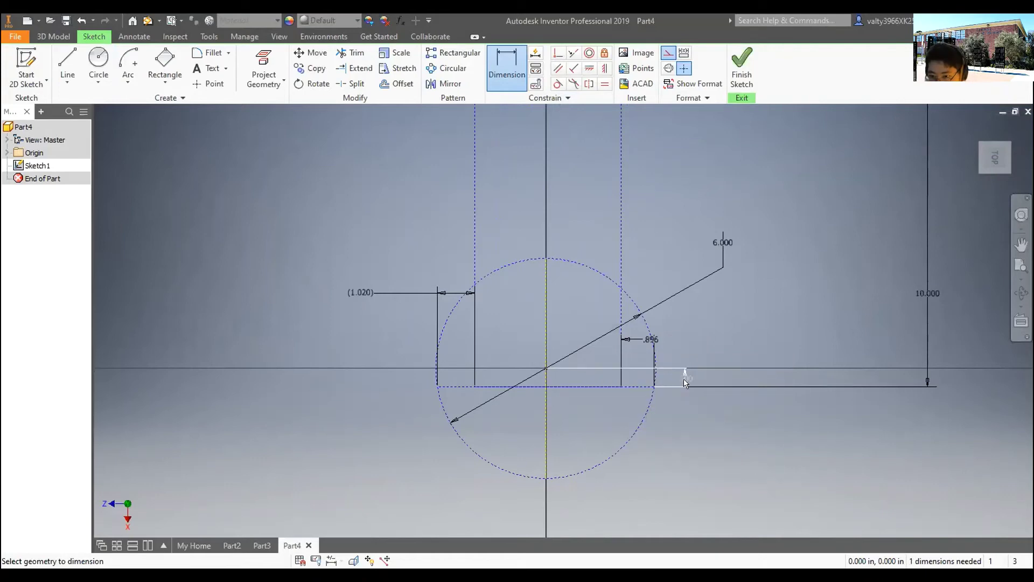
{"action": "left_click", "coordinate": [686, 382]}
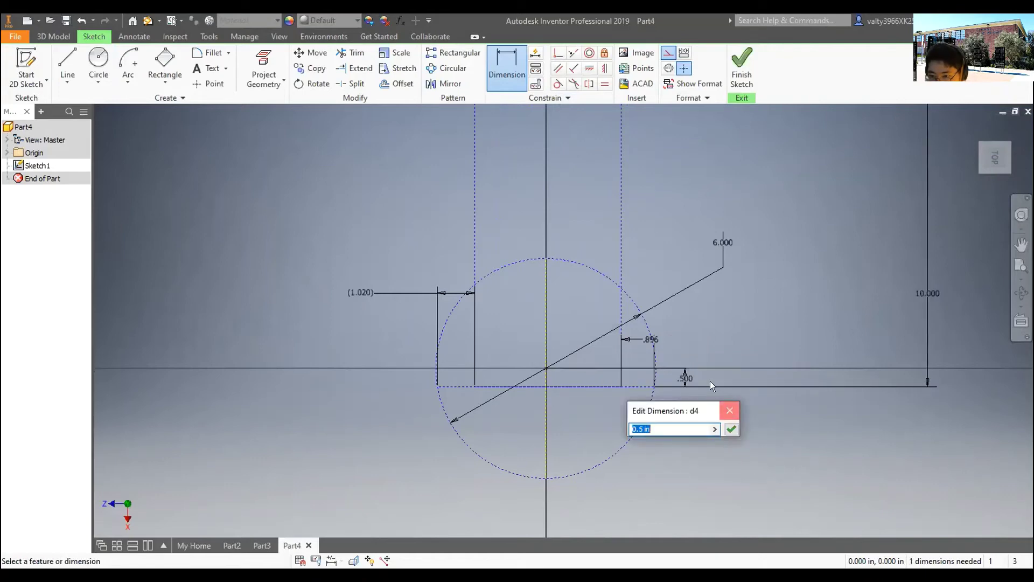
{"action": "left_click", "coordinate": [733, 406]}
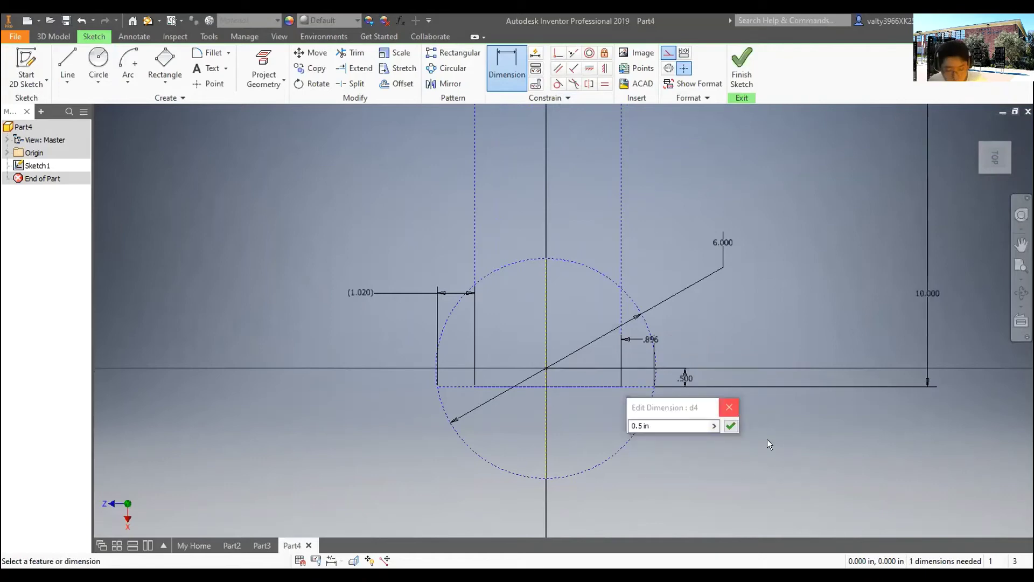
{"action": "key", "text": "Escape"}
- Undo the driven dimension, the 0.5 in center-to-chord distance and the 10 in height change
{"action": "key", "text": "ctrl+z"}
{"action": "key", "text": "ctrl+z"}
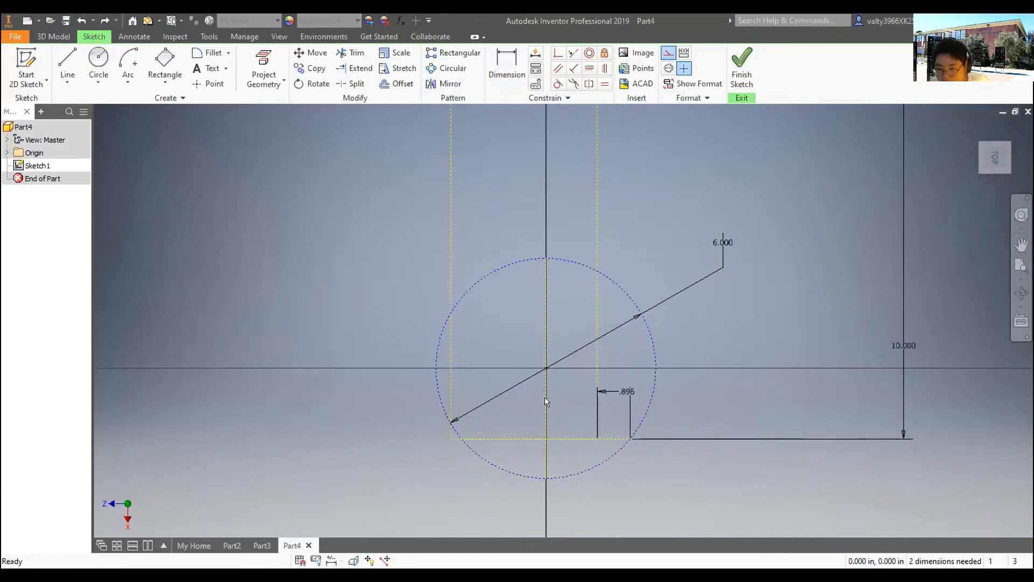
{"action": "right_click", "coordinate": [323, 173]}
{"action": "left_click", "coordinate": [292, 174]}
- Move the rectangle upward and set the distance between its lower left corner and the chord's left end to 0.896 in
{"action": "left_click_drag", "start_coordinate": [540, 177], "coordinate": [590, 146]}
{"action": "key", "text": "d"}
{"action": "left_click", "coordinate": [469, 411]}
{"action": "left_click", "coordinate": [443, 409]}
{"action": "left_click", "coordinate": [337, 326]}
{"action": "type", "text": "0.896"}
{"action": "key", "text": "Return"}
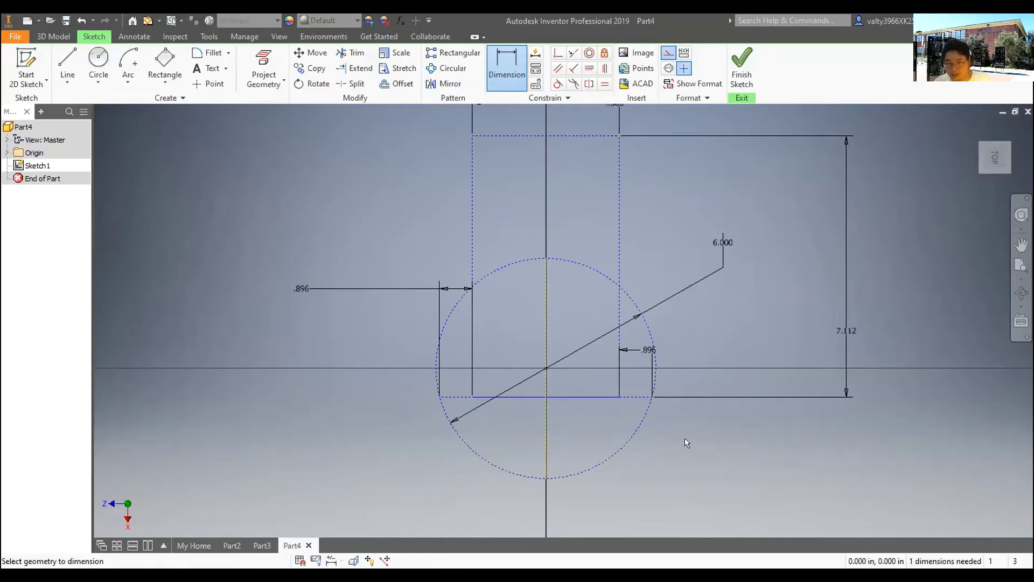
- Undo the left 0.896 in dimension and the preceding move of the rectangle
{"action": "key", "text": "ctrl+z"}
{"action": "key", "text": "ctrl+z"}
{"action": "key", "text": "ctrl+z"}
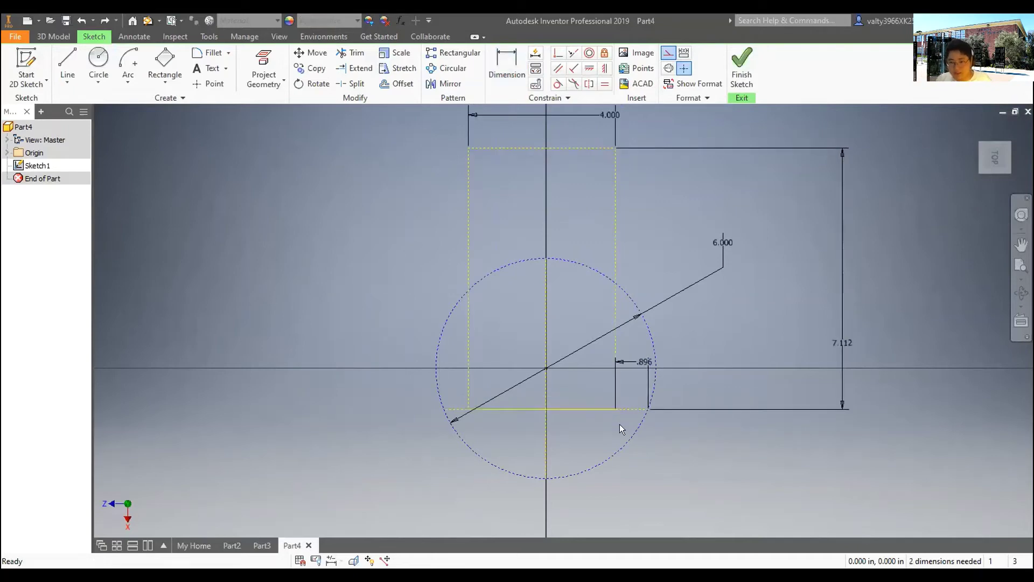
{"action": "scroll", "coordinate": [448, 441], "scroll_direction": "up", "scroll_amount": 5}
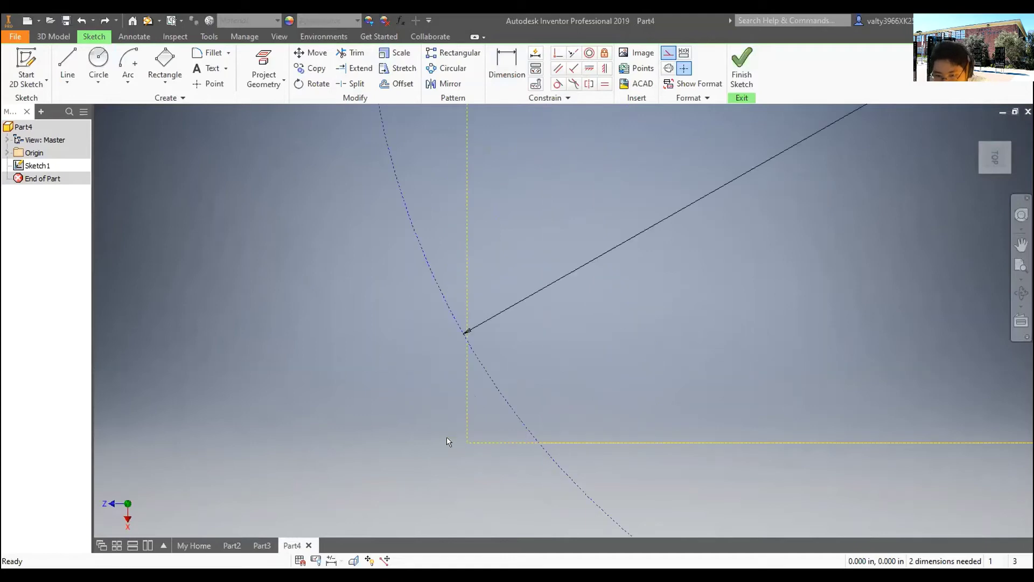
{"action": "scroll", "coordinate": [588, 411], "scroll_direction": "down", "scroll_amount": 6}
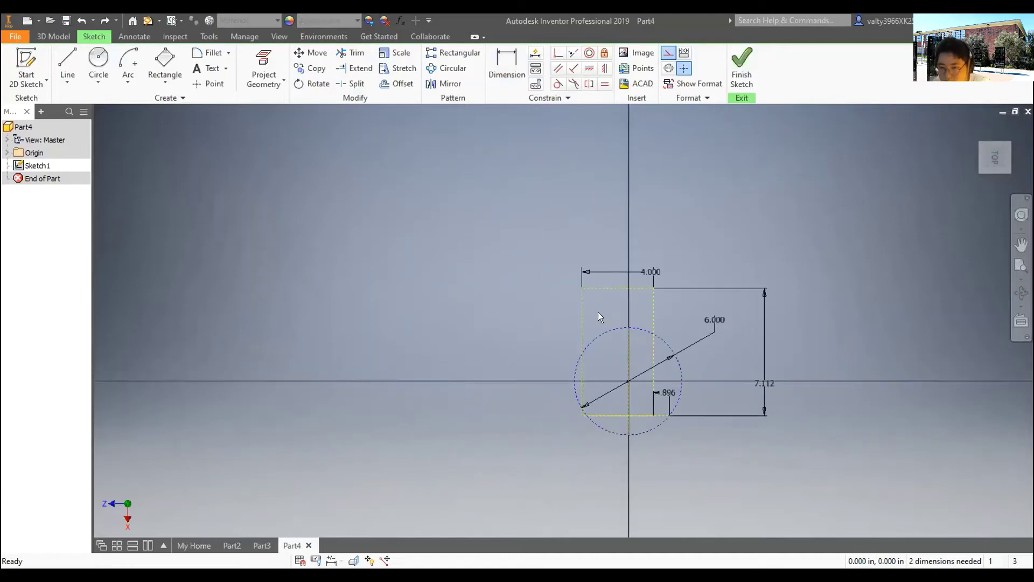
- Move the rectangle up so its lower edge sits closer to the circle's center and its sides are roughly centered on the vertical axis
{"action": "mouse_move", "coordinate": [582, 312]}
{"action": "left_mouse_down"}
{"action": "mouse_move", "coordinate": [619, 299]}
{"action": "mouse_move", "coordinate": [636, 266]}
{"action": "left_mouse_up"}
{"action": "scroll", "coordinate": [791, 384], "scroll_direction": "up", "scroll_amount": 5}
{"action": "scroll", "coordinate": [580, 415], "scroll_direction": "down", "scroll_amount": 2}
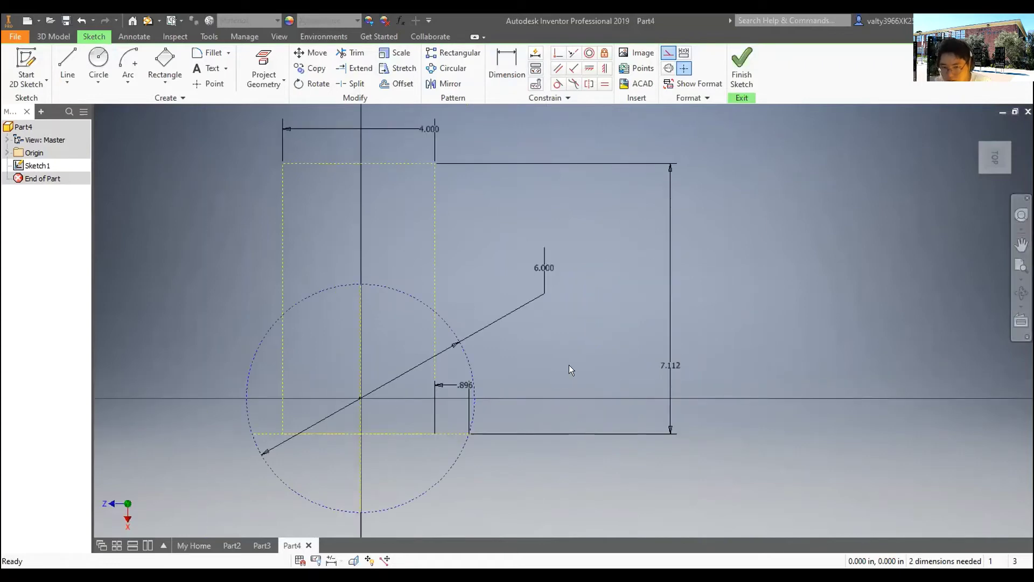
{"action": "middle_click_drag", "start_coordinate": [556, 371], "coordinate": [748, 353]}
- Dimension the distance between the rectangle's lower left corner and the chord's left end and set it to 0.896 in
{"action": "left_click", "coordinate": [496, 66]}
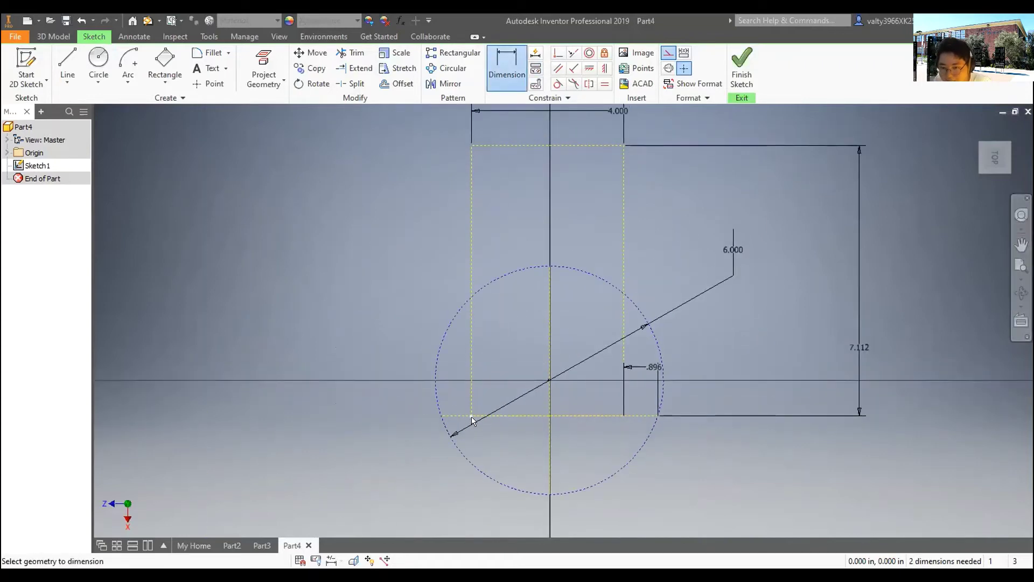
{"action": "left_click", "coordinate": [440, 418]}
{"action": "left_click", "coordinate": [383, 348]}
{"action": "type", "text": "0.896"}
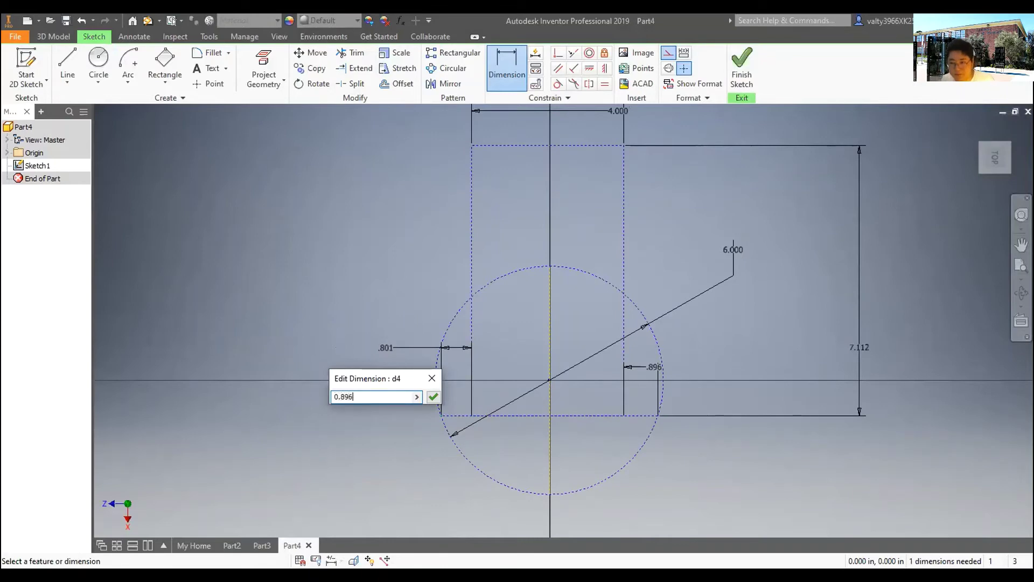
{"action": "key", "text": "Return"}
- Set the rectangle's height dimension to 10 in
{"action": "scroll", "coordinate": [739, 367], "scroll_direction": "down", "scroll_amount": 4}
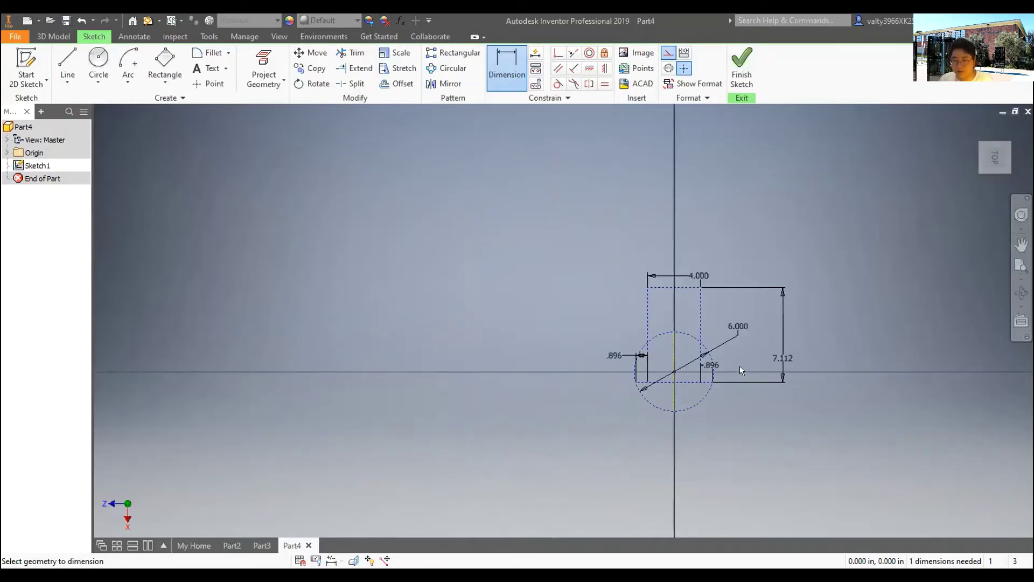
{"action": "scroll", "coordinate": [739, 366], "scroll_direction": "up", "scroll_amount": 3}
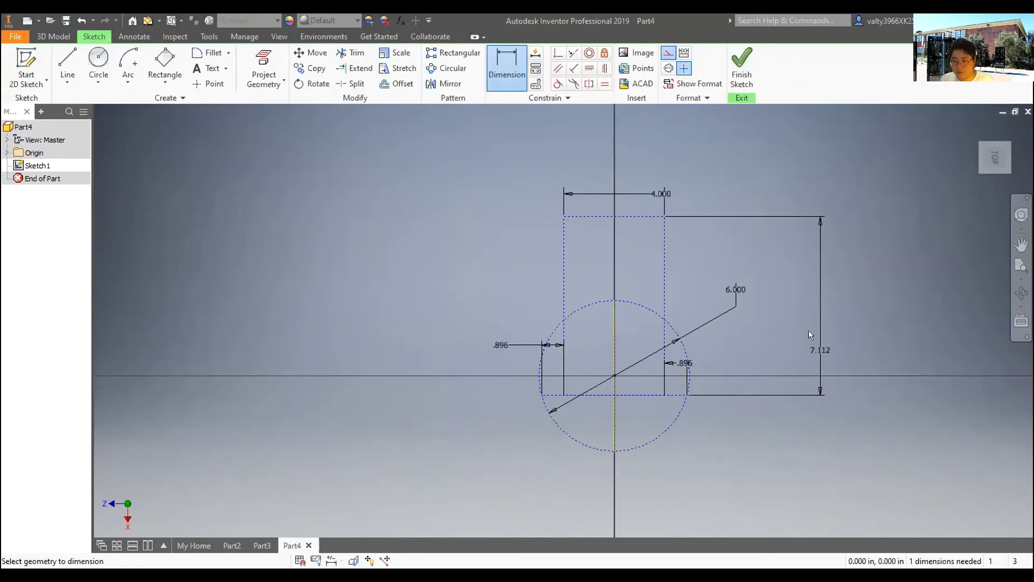
{"action": "double_click", "coordinate": [823, 345]}
{"action": "type", "text": "10"}
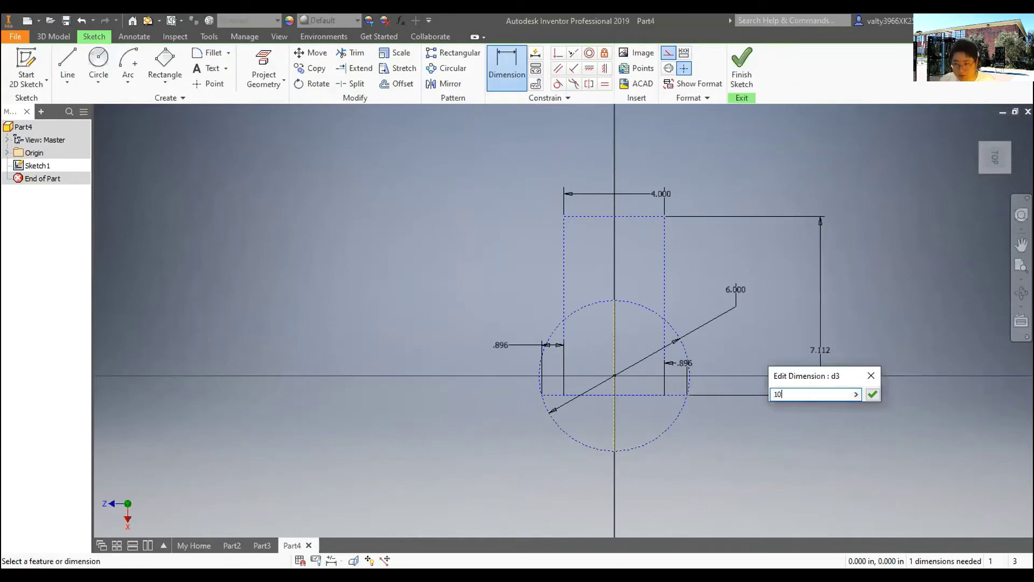
{"action": "key", "text": "Return"}
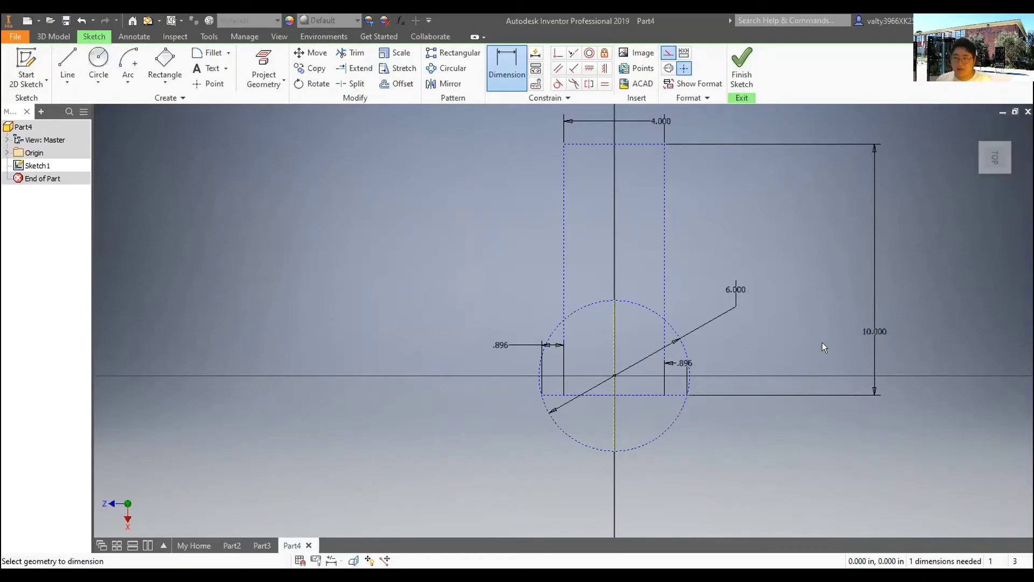
- Finish the sketch with the circle and rectangle
{"action": "left_click", "coordinate": [734, 51]}
{"action": "scroll", "coordinate": [546, 315], "scroll_direction": "down", "scroll_amount": 3}
{"action": "scroll", "coordinate": [546, 316], "scroll_direction": "up", "scroll_amount": 3}
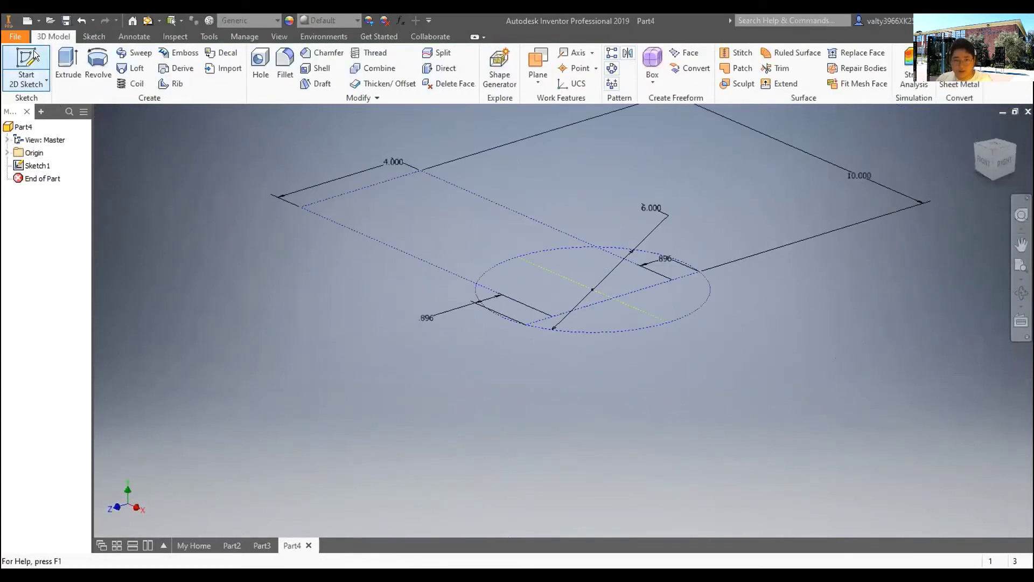
{"action": "left_click", "coordinate": [41, 60]}
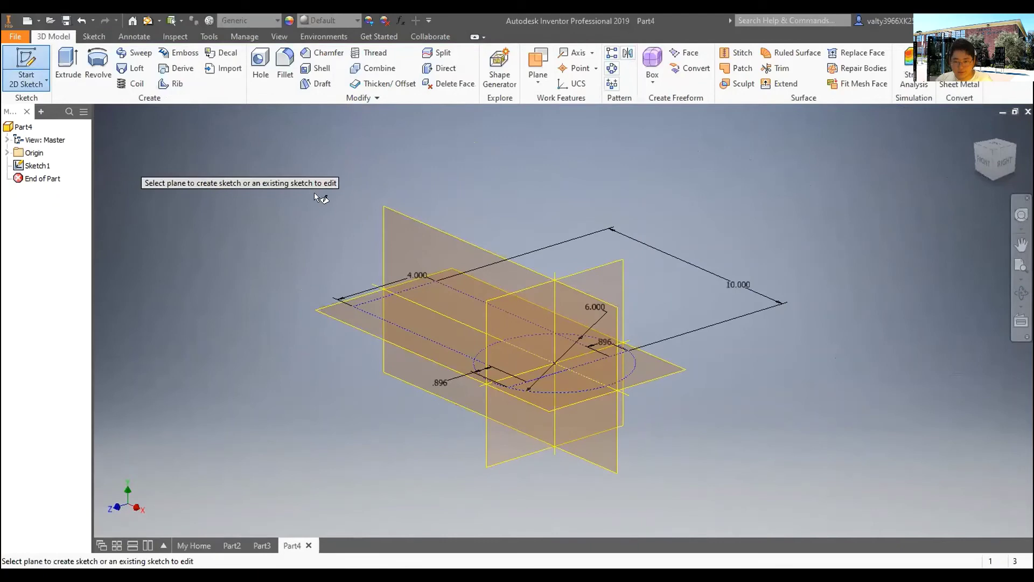
{"action": "right_click", "coordinate": [231, 227]}
{"action": "left_click", "coordinate": [178, 226]}
- Try to extrude the sketch and run the Diagnose Sketch treatment in Sketch Doctor with all diagnostic tests enabled
{"action": "left_click", "coordinate": [67, 69]}
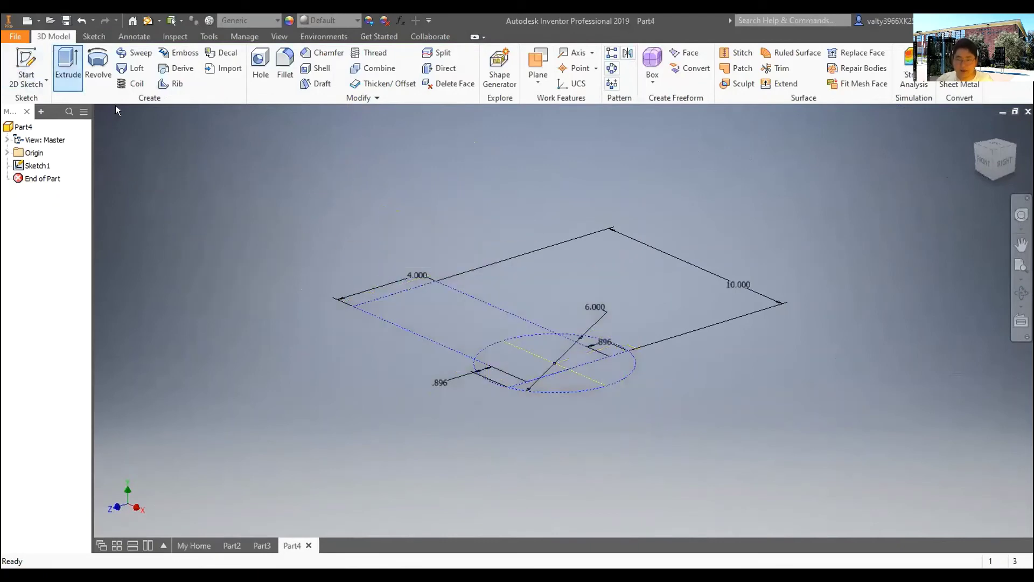
{"action": "left_click", "coordinate": [162, 195]}
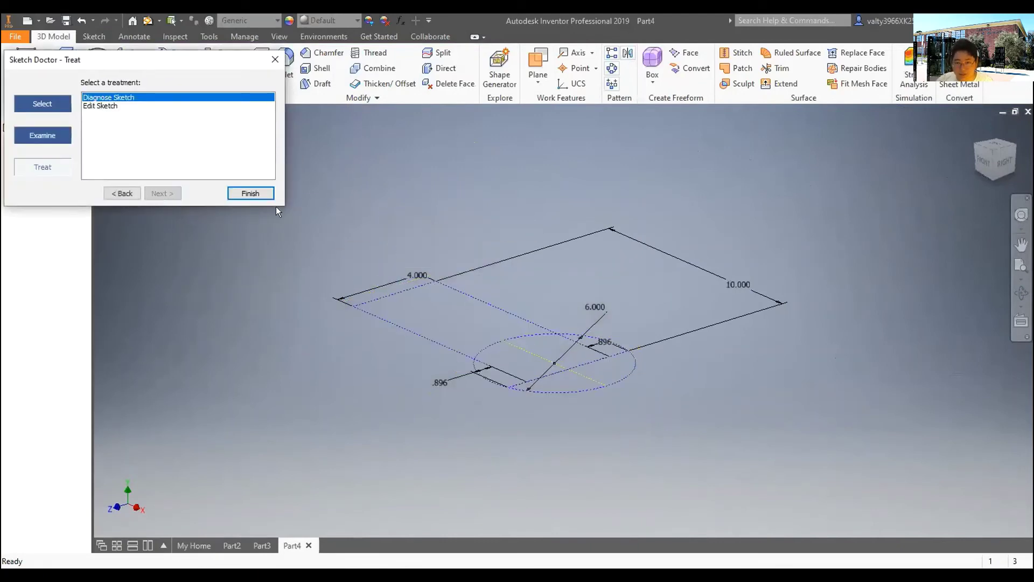
{"action": "left_click", "coordinate": [250, 193]}
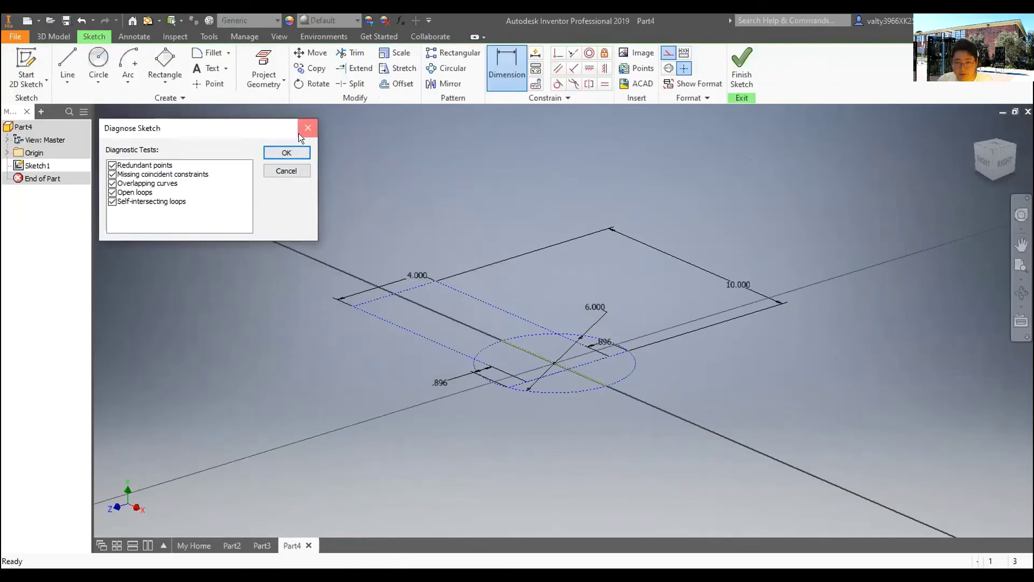
{"action": "left_click", "coordinate": [282, 151]}
{"action": "left_click", "coordinate": [370, 114]}
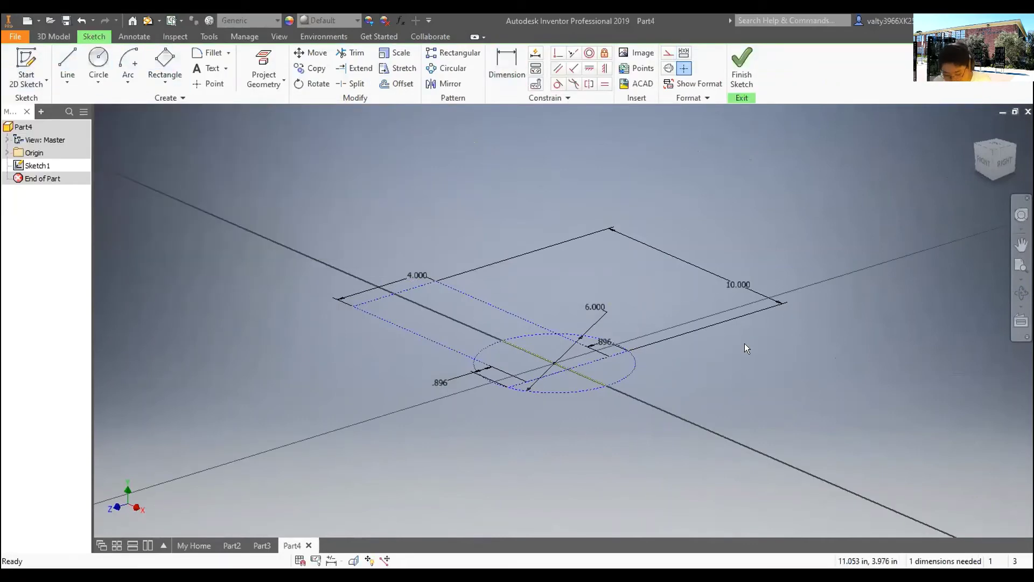
- Trace the rectangle with solid lines: its 4 in upper edge and both long sides from there to the circle
{"action": "middle_click_drag", "start_coordinate": [758, 309], "coordinate": [755, 345], "text": "shift"}
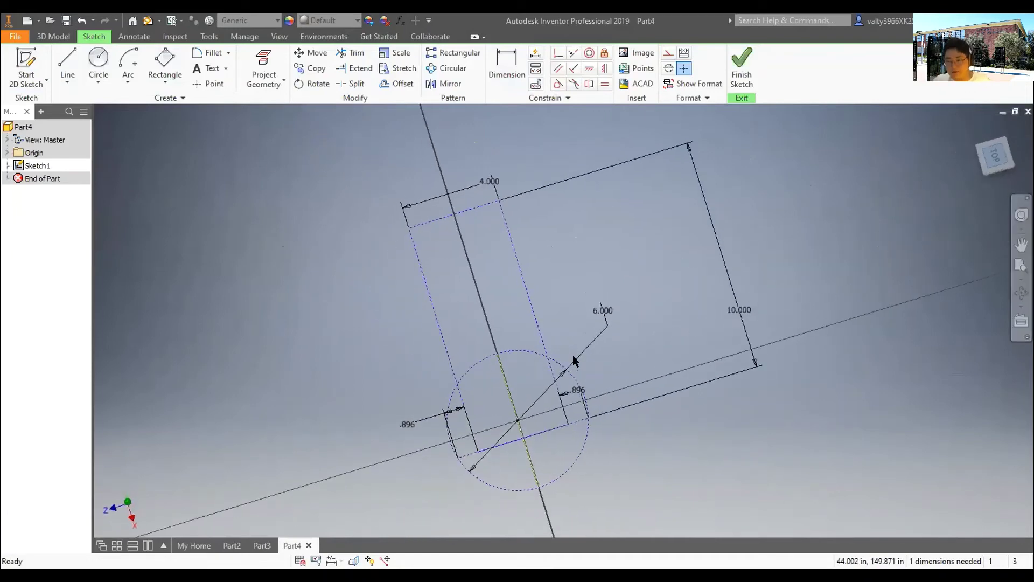
{"action": "left_click", "coordinate": [68, 64]}
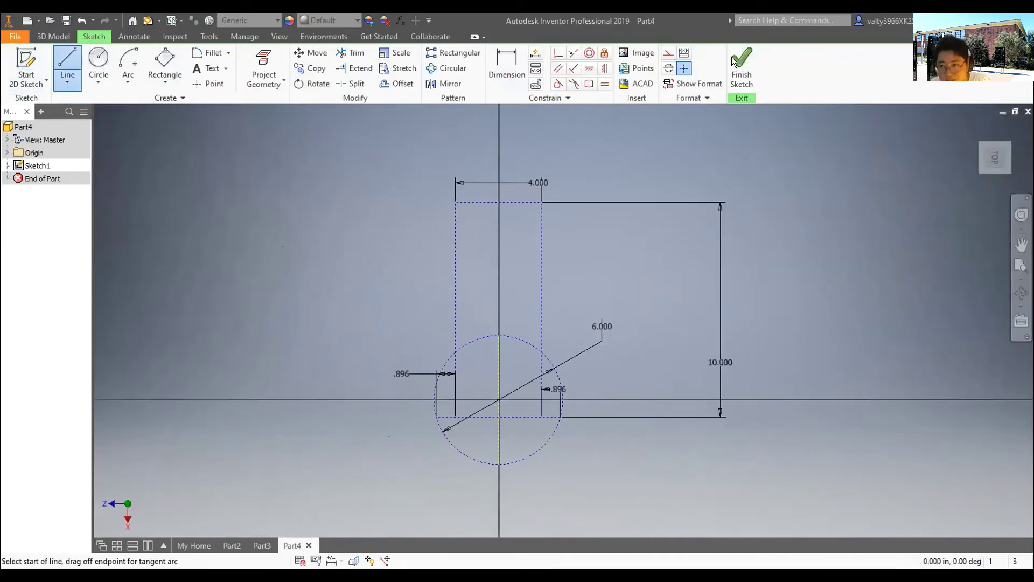
{"action": "left_click", "coordinate": [454, 201]}
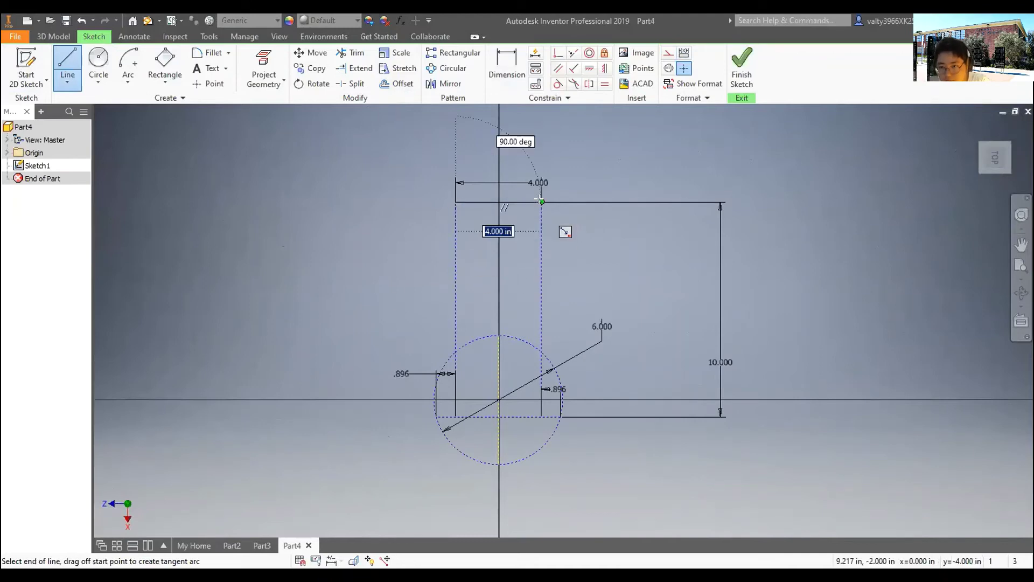
{"action": "double_click", "coordinate": [539, 202]}
{"action": "left_click", "coordinate": [541, 351]}
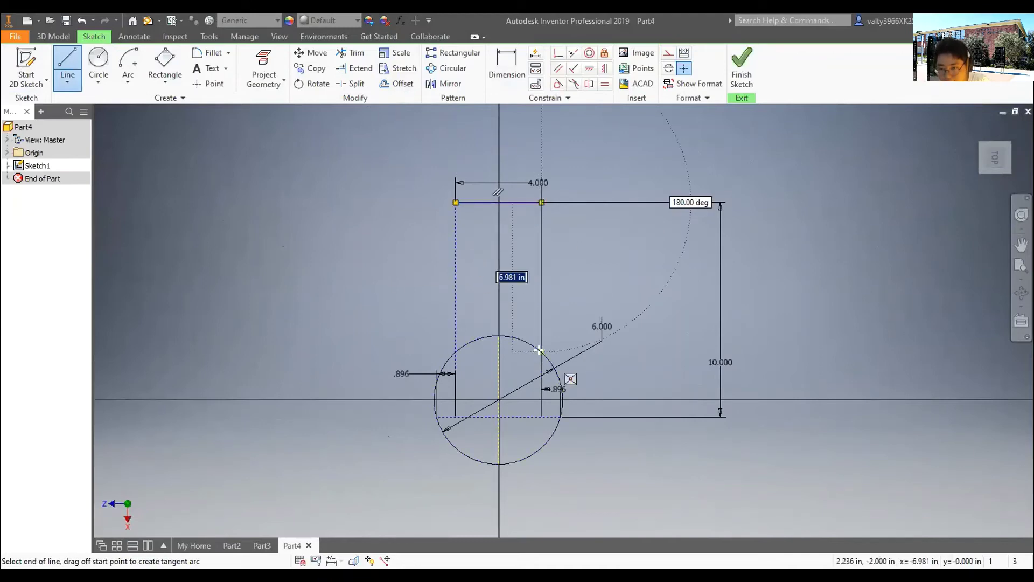
{"action": "double_click", "coordinate": [541, 202]}
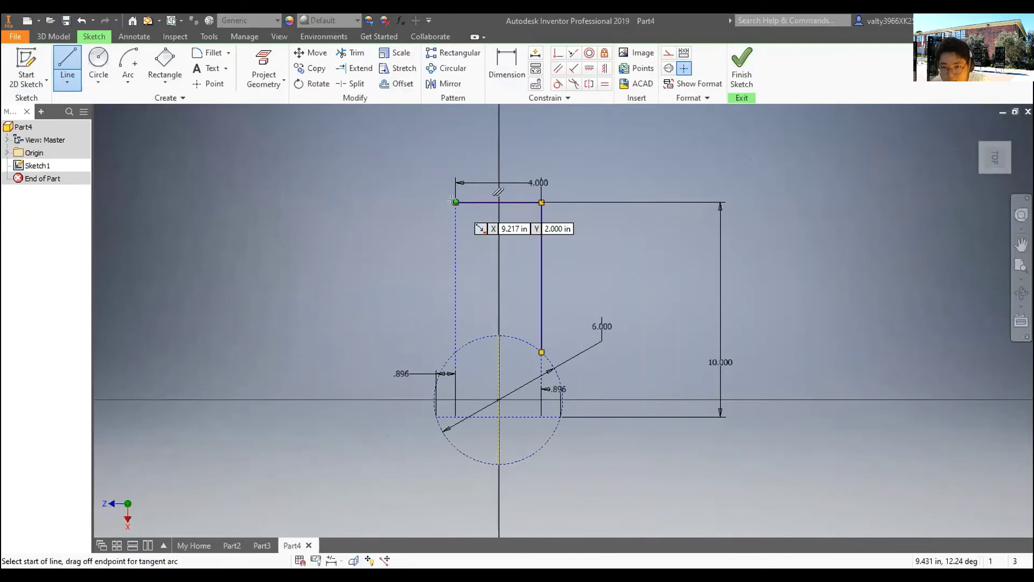
{"action": "left_click", "coordinate": [454, 201]}
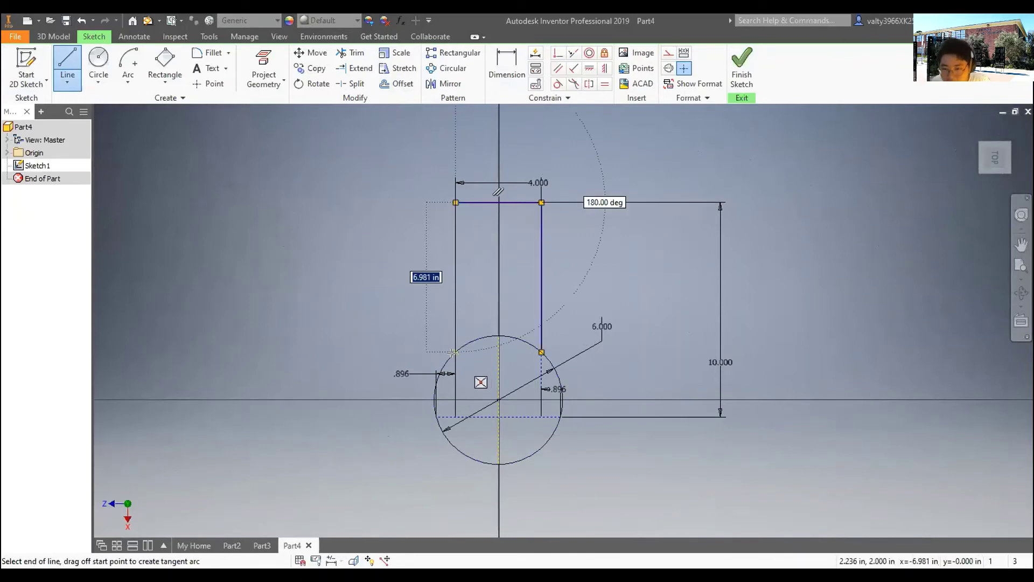
{"action": "double_click", "coordinate": [452, 353]}
- Close the outline with a 3 in radius arc centered on the origin between the two side lines' lower ends, and finish the sketch
{"action": "left_click", "coordinate": [128, 77]}
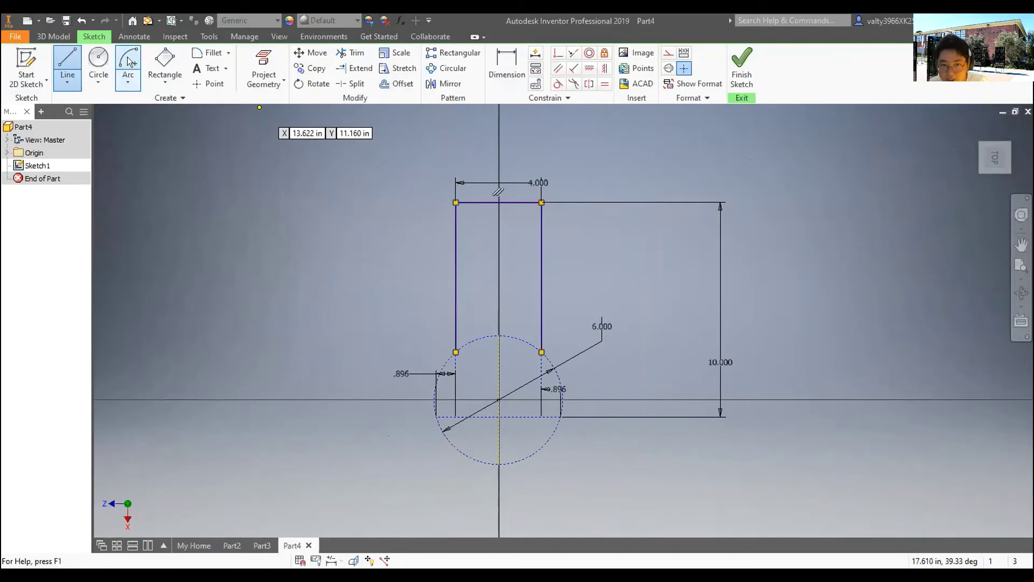
{"action": "left_click", "coordinate": [499, 399]}
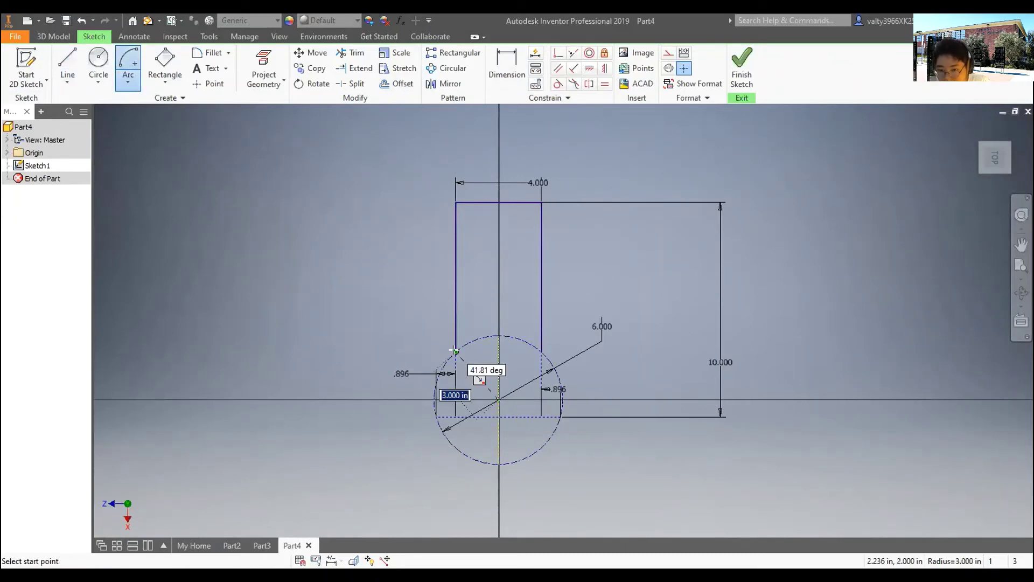
{"action": "left_click", "coordinate": [455, 352]}
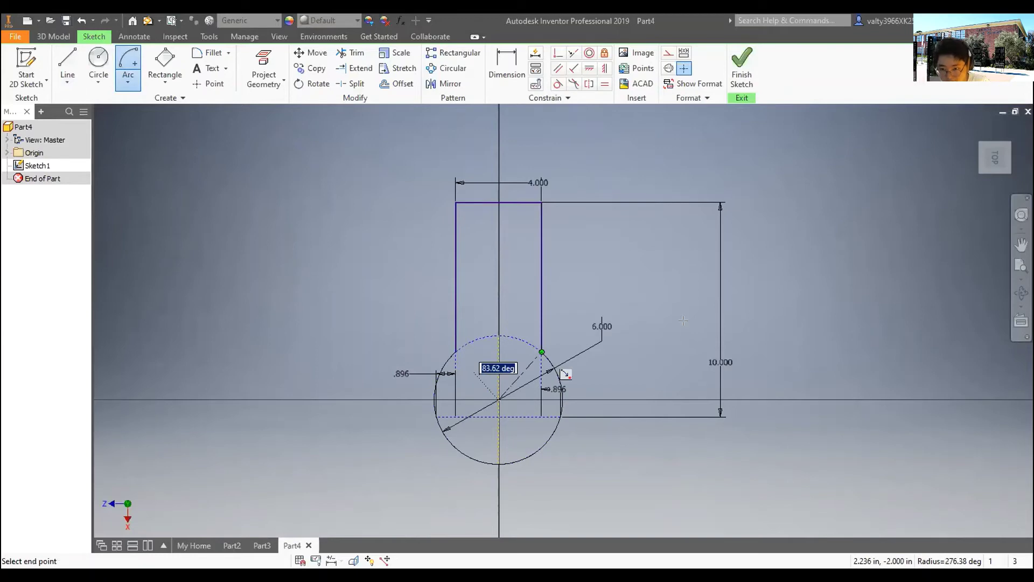
{"action": "left_click", "coordinate": [542, 352]}
{"action": "key", "text": "Escape"}
{"action": "scroll", "coordinate": [456, 374], "scroll_direction": "up", "scroll_amount": 3}
{"action": "scroll", "coordinate": [455, 374], "scroll_direction": "down", "scroll_amount": 4}
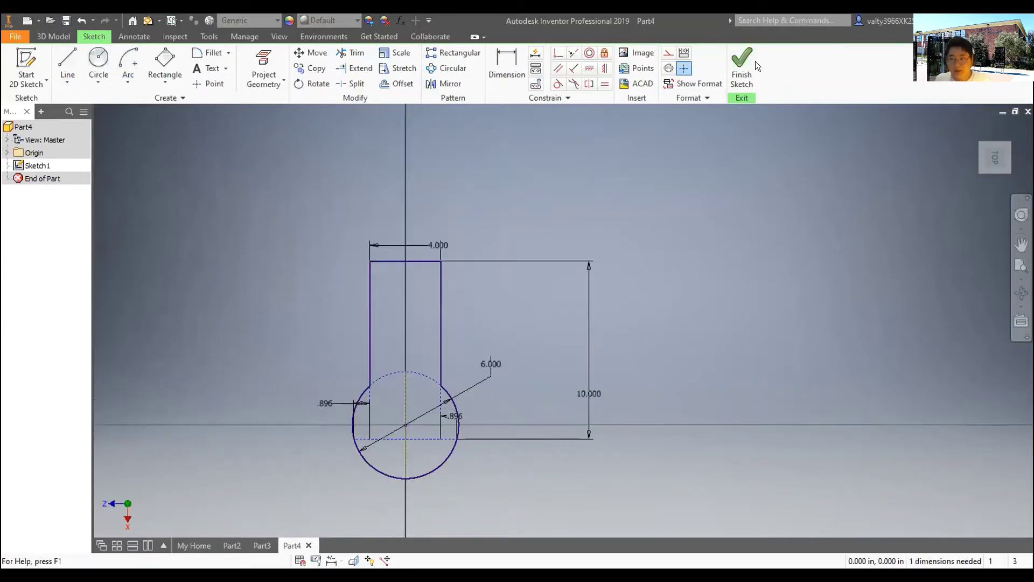
{"action": "left_click", "coordinate": [743, 67]}
- Extrude the closed profile upward by 2 in
{"action": "key", "text": "e"}
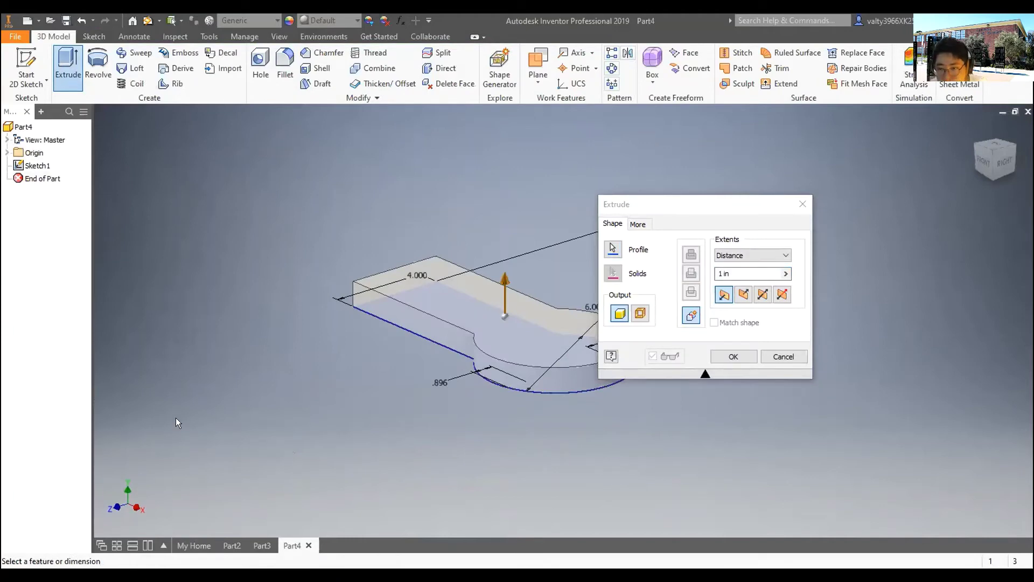
{"action": "type", "text": "3"}
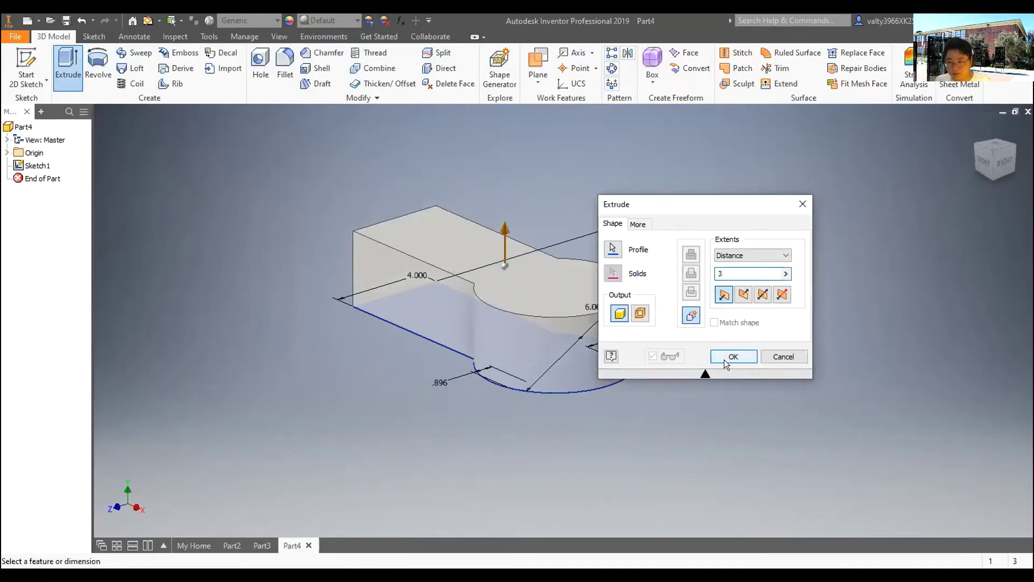
{"action": "middle_click_drag", "start_coordinate": [936, 382], "coordinate": [895, 346], "text": "shift"}
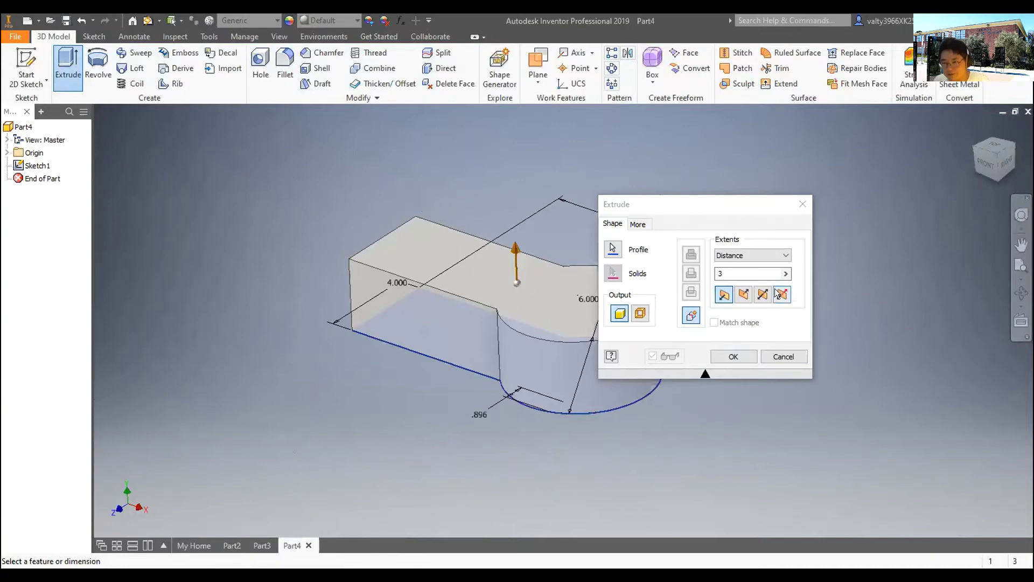
{"action": "double_click", "coordinate": [752, 273]}
{"action": "key", "text": "BackSpace"}
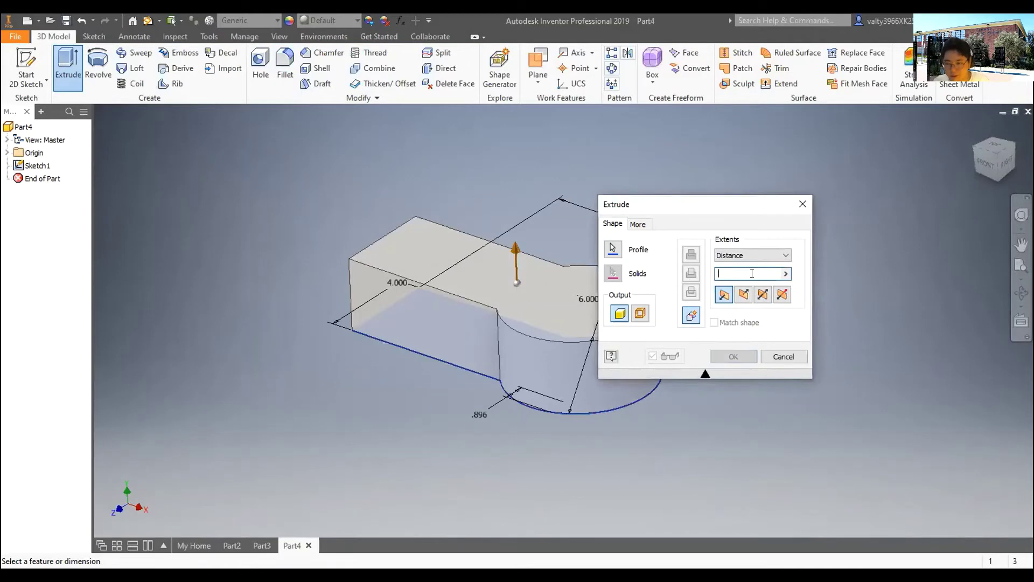
{"action": "type", "text": "2"}
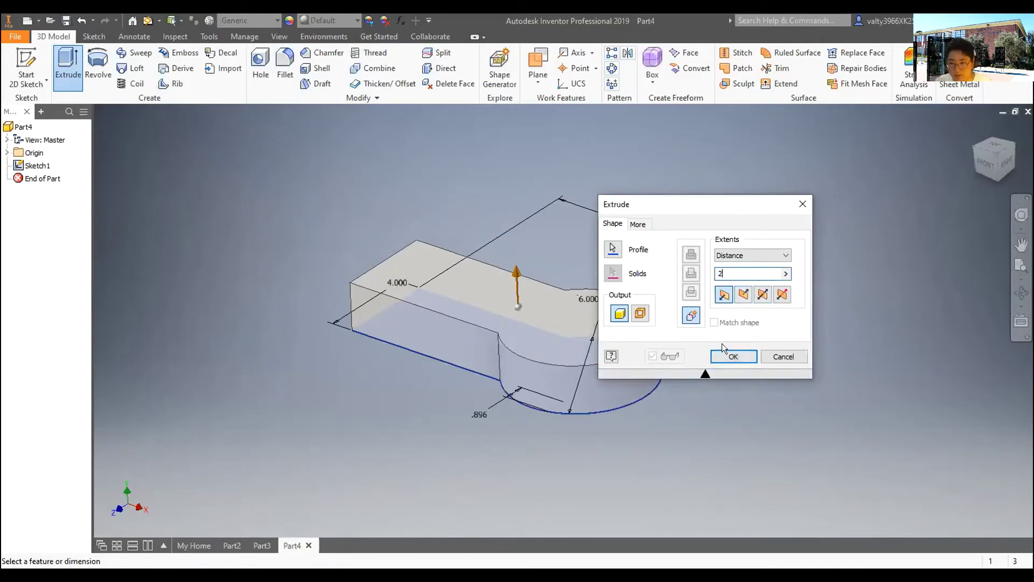
{"action": "key", "text": "BackSpace"}
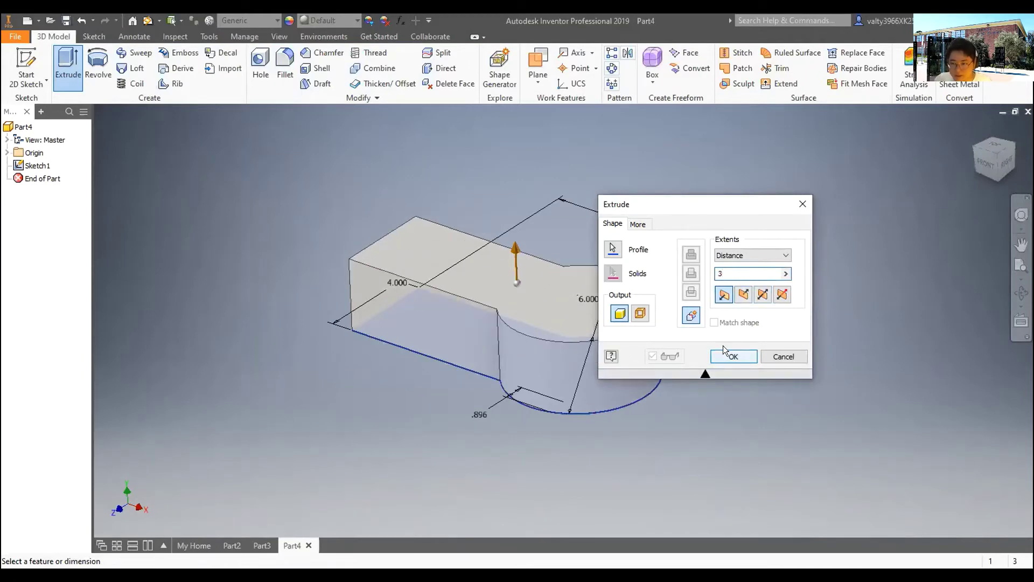
{"action": "type", "text": "2"}
{"action": "left_click", "coordinate": [729, 355]}
{"action": "middle_click_drag", "start_coordinate": [729, 354], "coordinate": [566, 285], "text": "shift"}
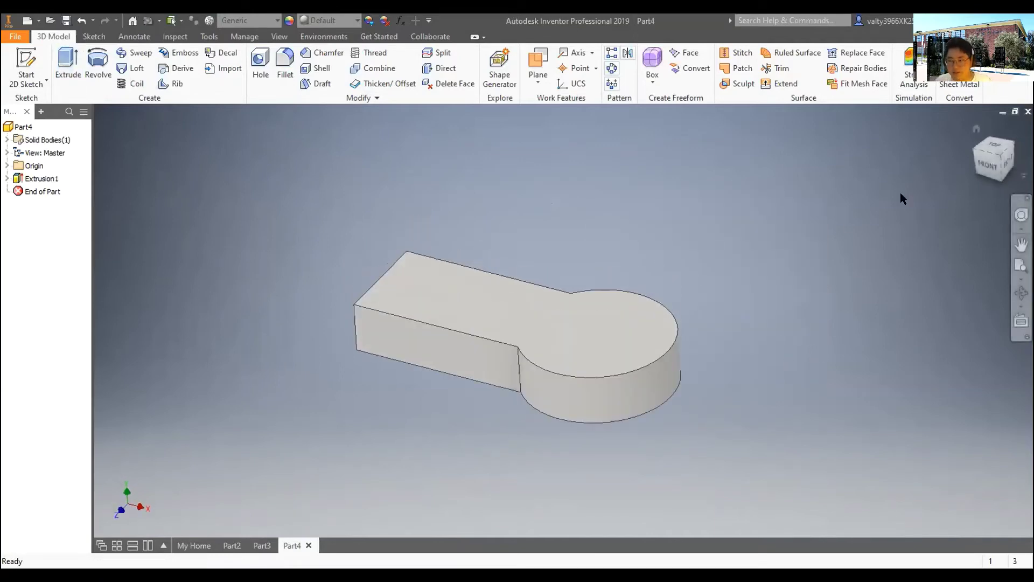
- Undo the 2 in extrusion
{"action": "left_click", "coordinate": [614, 357]}
{"action": "left_click", "coordinate": [783, 257]}
{"action": "key", "text": "ctrl+z"}
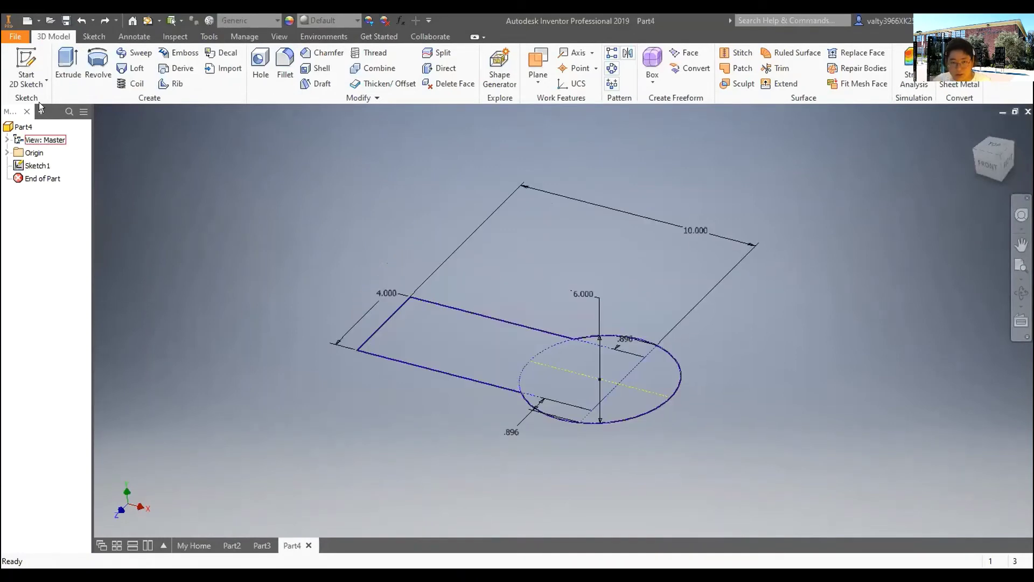
- Extrude the closed profile upward by 2.5 in
{"action": "left_click", "coordinate": [65, 69]}
{"action": "key", "text": "BackSpace"}
{"action": "type", "text": "2.5"}
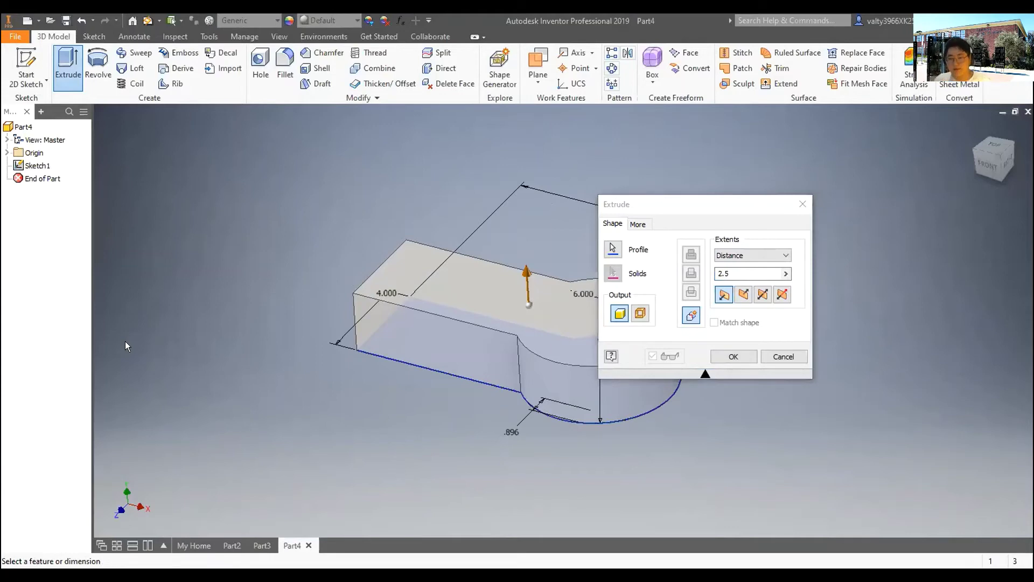
{"action": "left_click", "coordinate": [733, 356]}
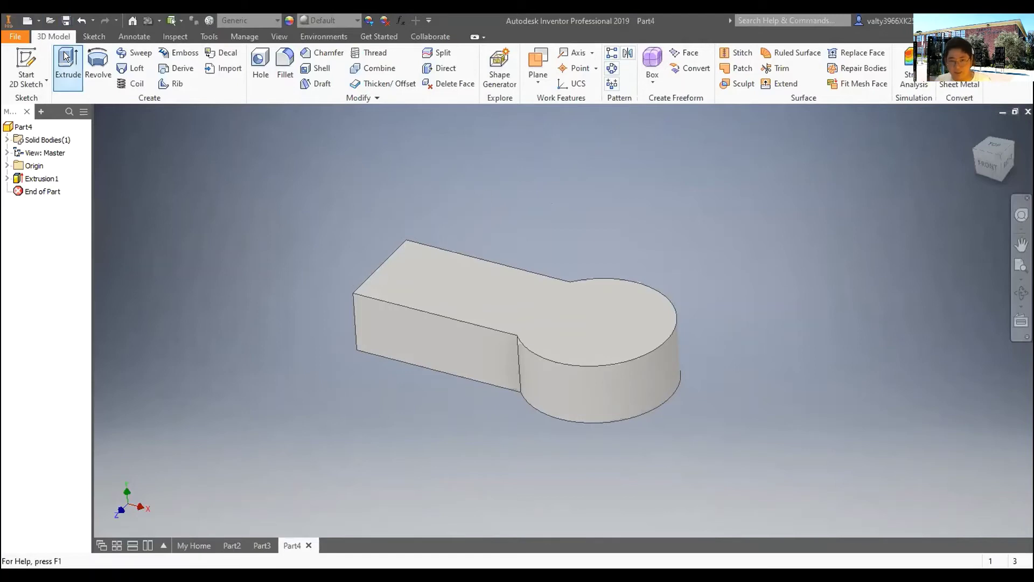
- Sketch a 6 in circle centered on the origin on the part's upper face, matching the rounded end, and finish the sketch
{"action": "left_click", "coordinate": [23, 67]}
{"action": "left_click", "coordinate": [567, 345]}
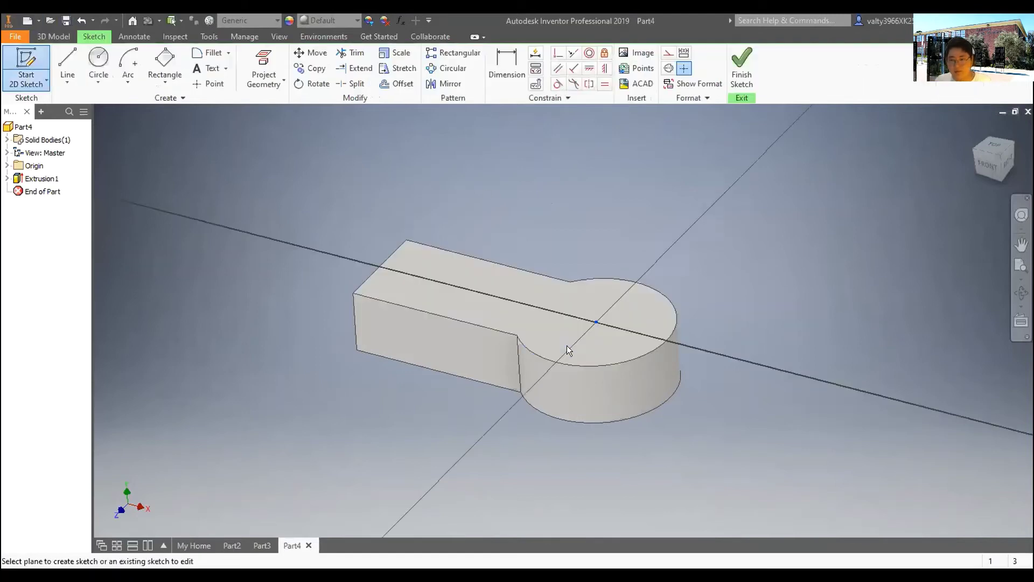
{"action": "left_click", "coordinate": [105, 69]}
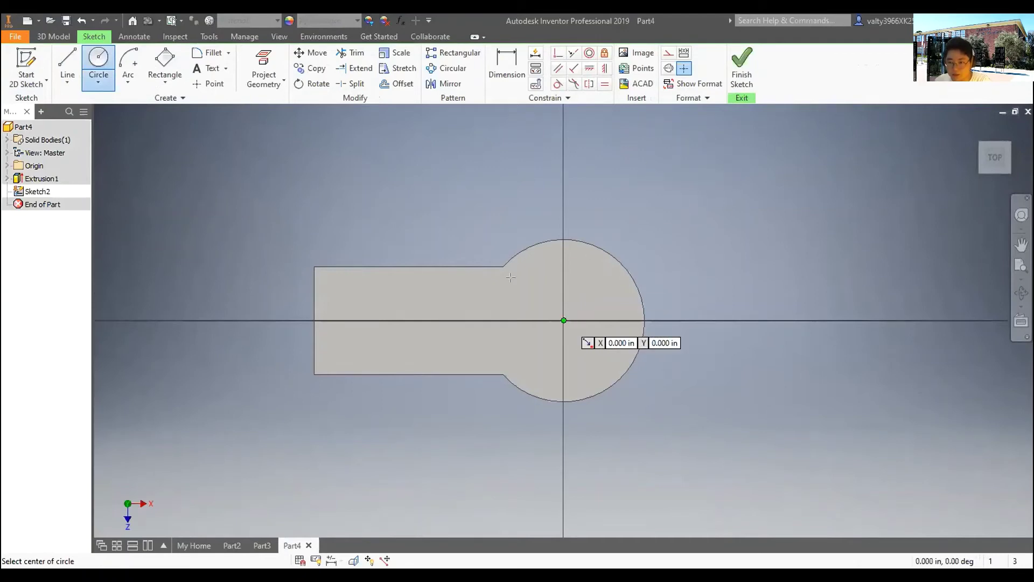
{"action": "left_click", "coordinate": [564, 321]}
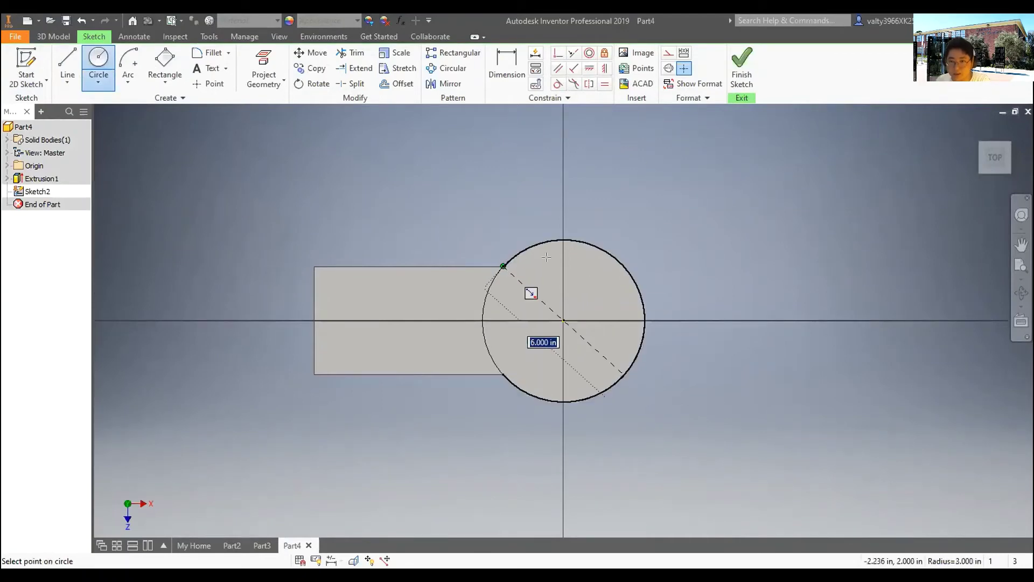
{"action": "left_click", "coordinate": [741, 68]}
- Cut the circle profile 0.5 in down into the part
{"action": "left_click", "coordinate": [68, 68]}
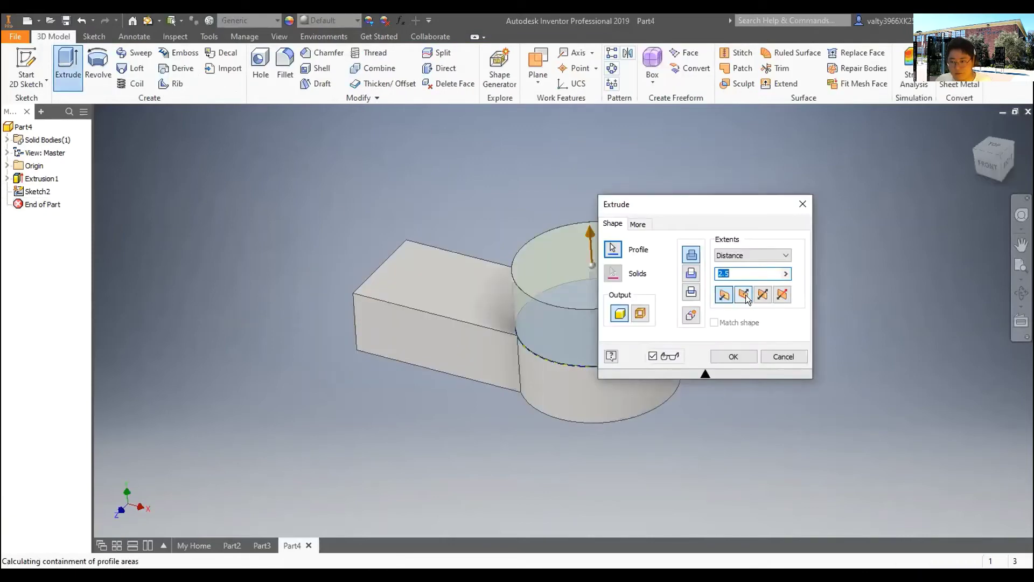
{"action": "left_click", "coordinate": [743, 295]}
{"action": "key", "text": "BackSpace"}
{"action": "key", "text": "BackSpace"}
{"action": "key", "text": "BackSpace"}
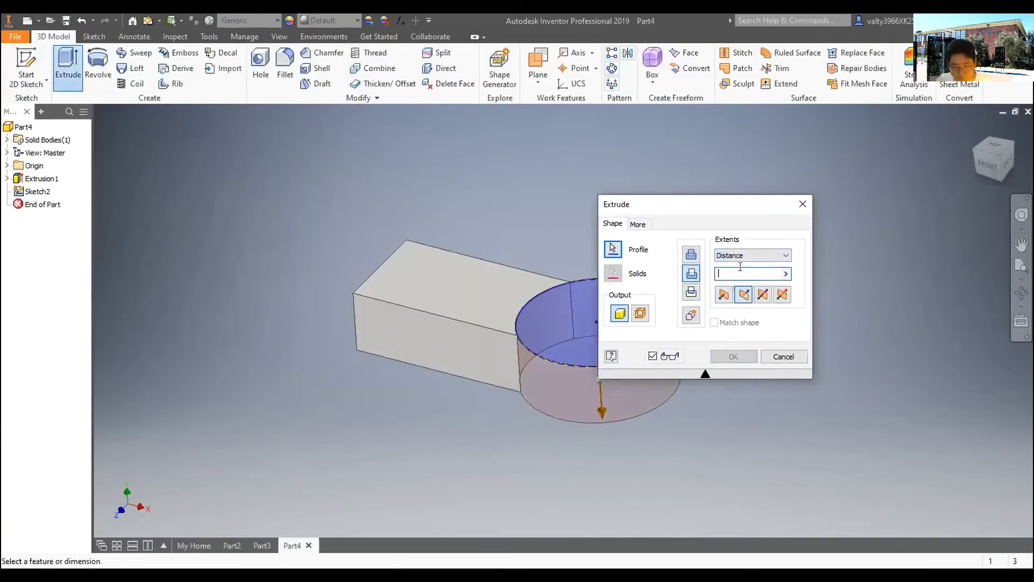
{"action": "type", "text": "0.5"}
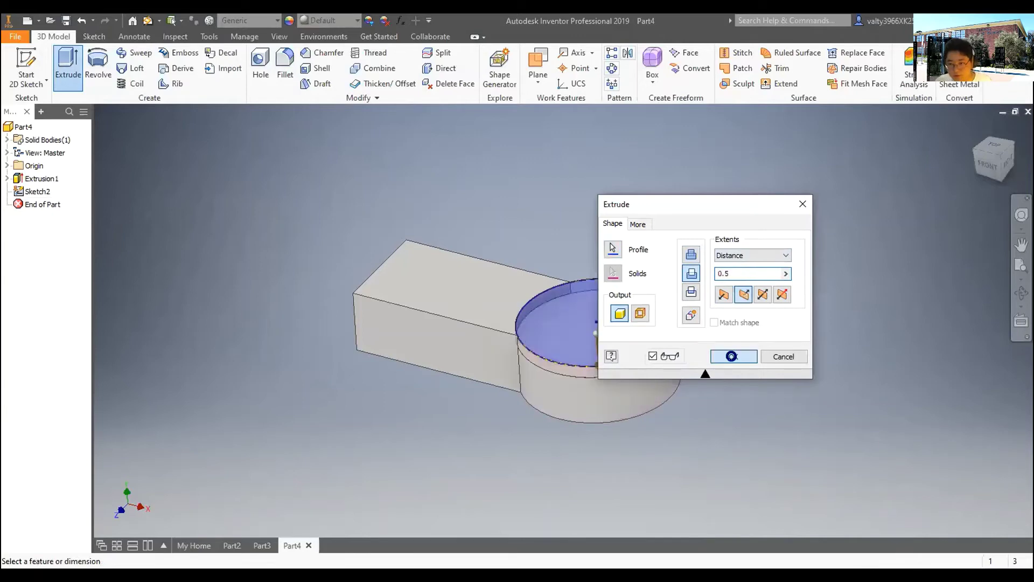
{"action": "left_click", "coordinate": [731, 356]}
- Start a sketch on the arm's upper face and draw a construction rectangle spanning the arm's width and ending at its junction with the circle
{"action": "mouse_move", "coordinate": [730, 340]}
{"action": "middle_mouse_down", "text": "shift"}
{"action": "mouse_move", "coordinate": [725, 314]}
{"action": "mouse_move", "coordinate": [737, 307]}
{"action": "mouse_move", "coordinate": [731, 331]}
{"action": "middle_mouse_up", "text": "shift"}
{"action": "scroll", "coordinate": [703, 340], "scroll_direction": "down", "scroll_amount": 5}
{"action": "scroll", "coordinate": [702, 341], "scroll_direction": "up", "scroll_amount": 4}
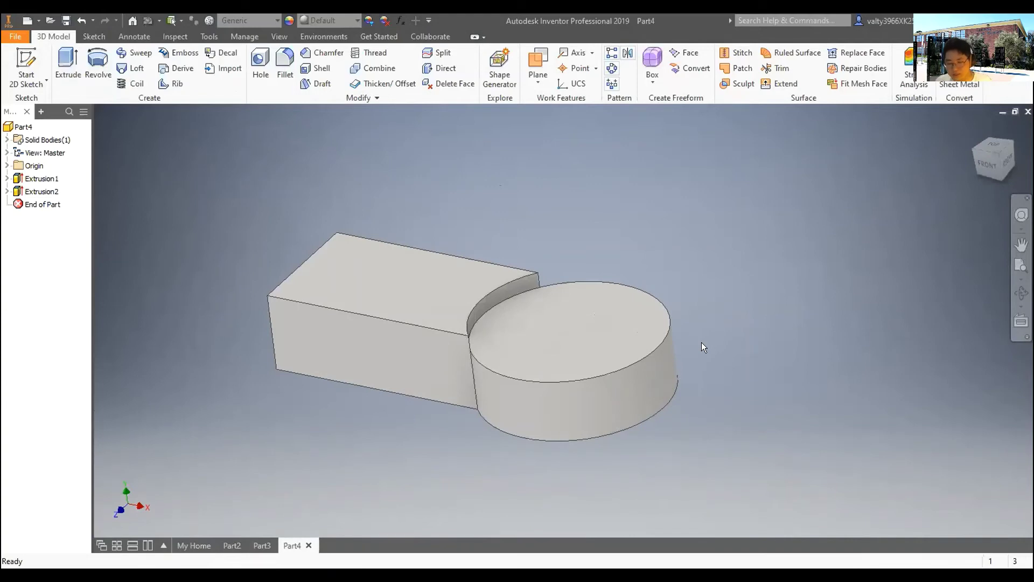
{"action": "scroll", "coordinate": [829, 373], "scroll_direction": "up", "scroll_amount": 4}
{"action": "key", "text": "F6"}
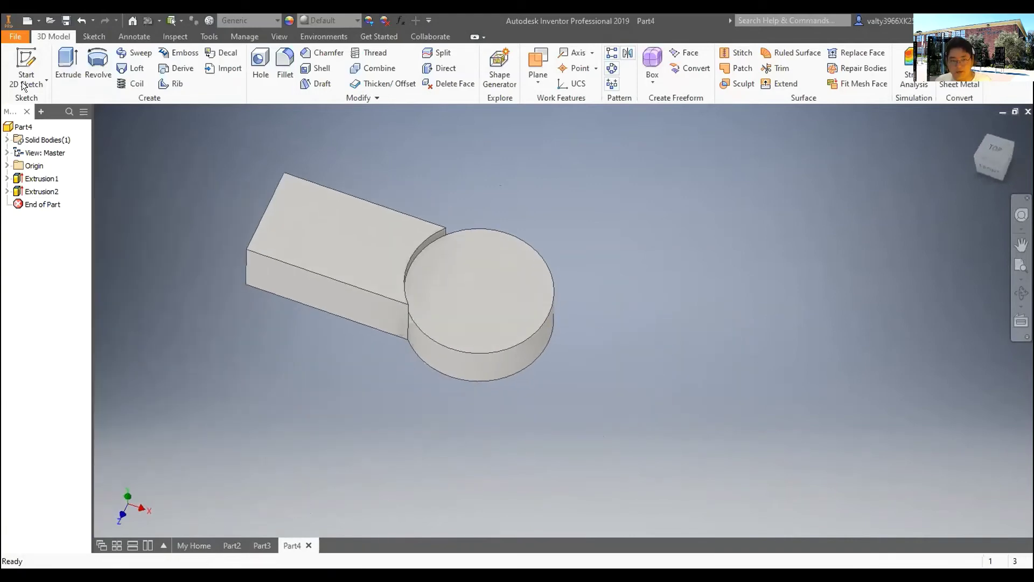
{"action": "left_click", "coordinate": [23, 69]}
{"action": "left_click", "coordinate": [323, 247]}
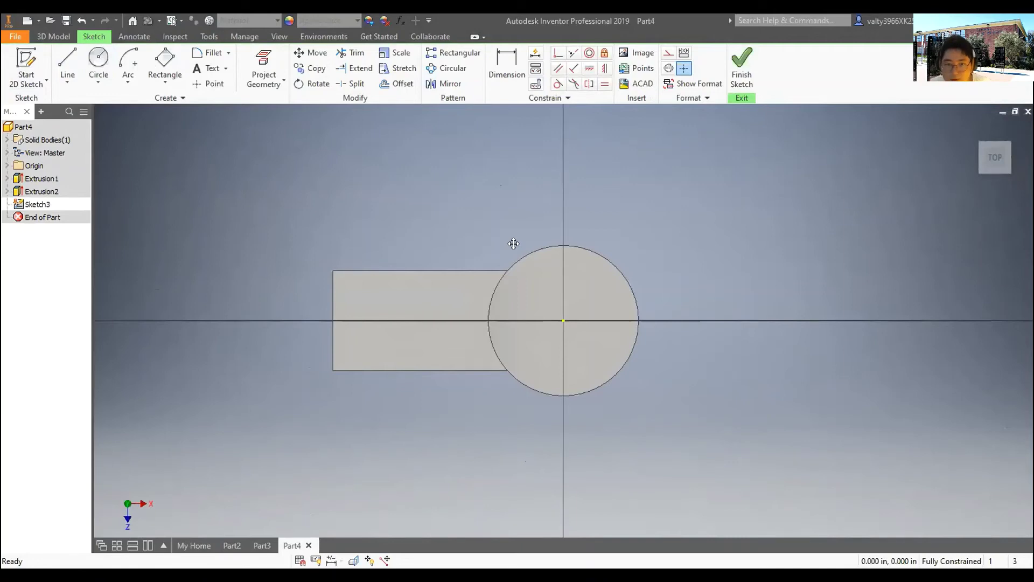
{"action": "key", "text": "r"}
{"action": "left_click", "coordinate": [668, 53]}
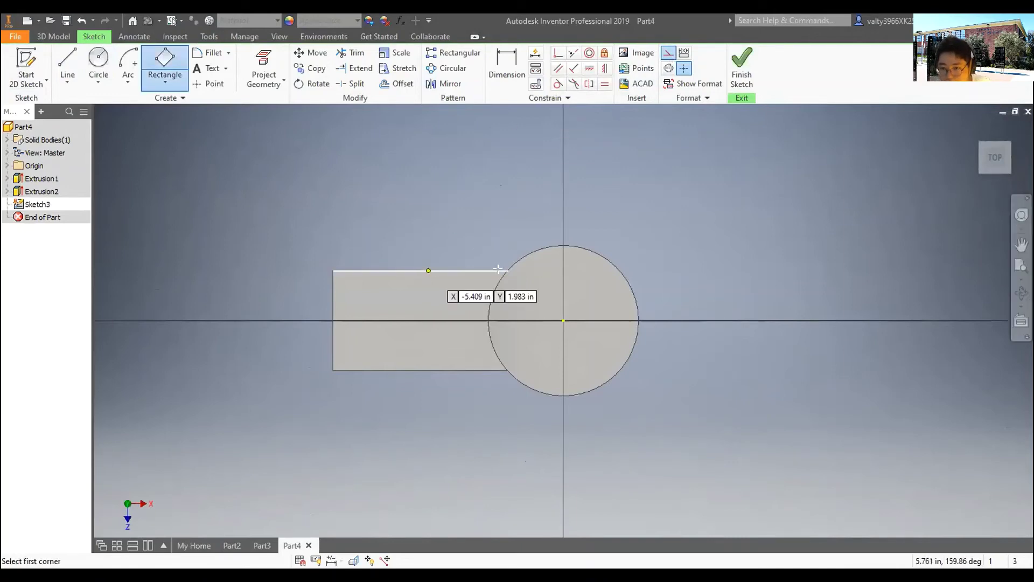
{"action": "left_click", "coordinate": [429, 271]}
{"action": "left_click", "coordinate": [508, 270]}
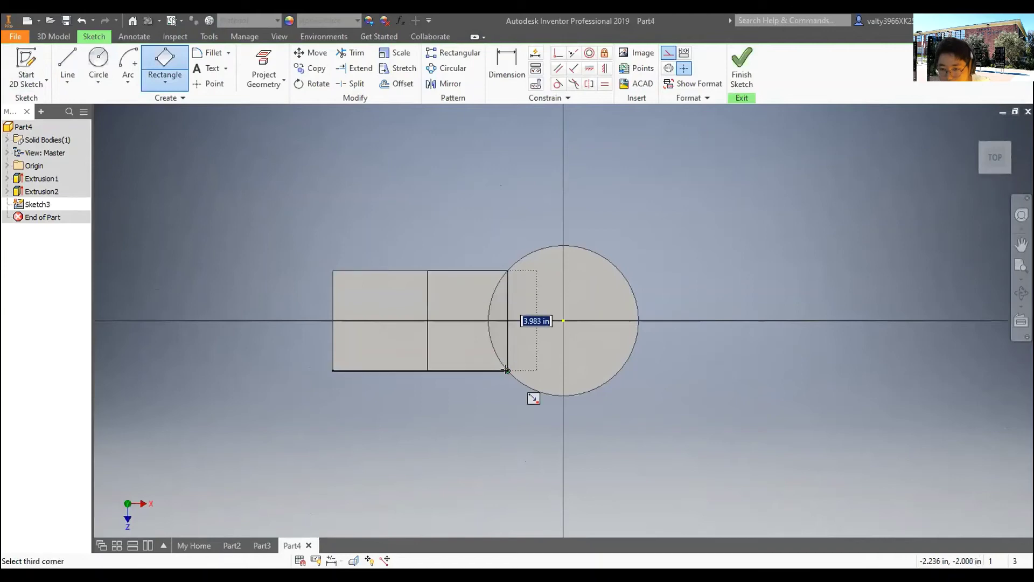
- Add a driven reference dimension along the arm's long edge up to the circle
{"action": "scroll", "coordinate": [412, 265], "scroll_direction": "up", "scroll_amount": 1}
{"action": "left_click", "coordinate": [507, 64]}
{"action": "left_click", "coordinate": [493, 268]}
{"action": "left_click", "coordinate": [506, 214]}
{"action": "left_click", "coordinate": [289, 127]}
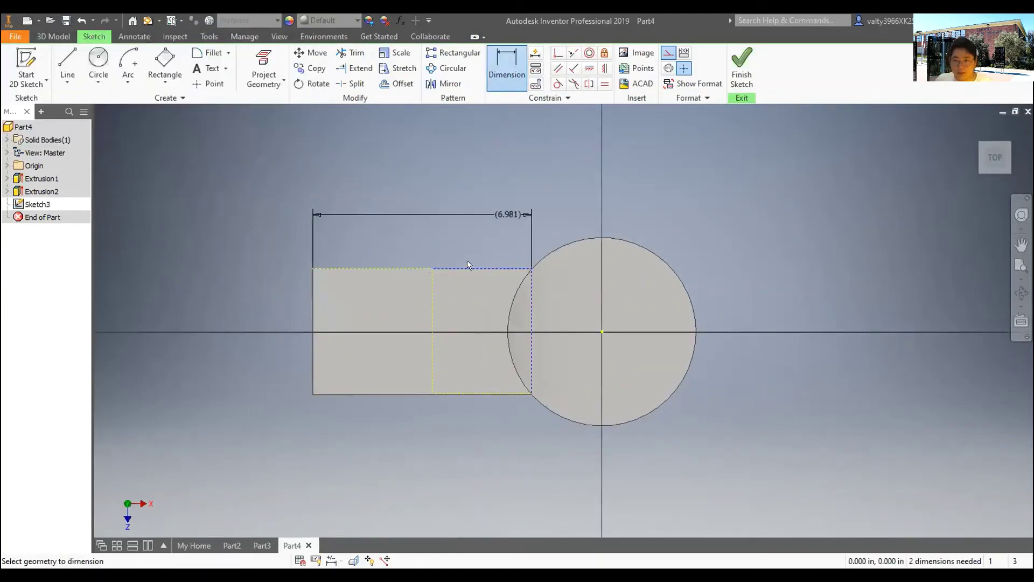
- Dimension the construction rectangle's length along the arm and set it to 2.5 in
{"action": "left_click", "coordinate": [530, 270]}
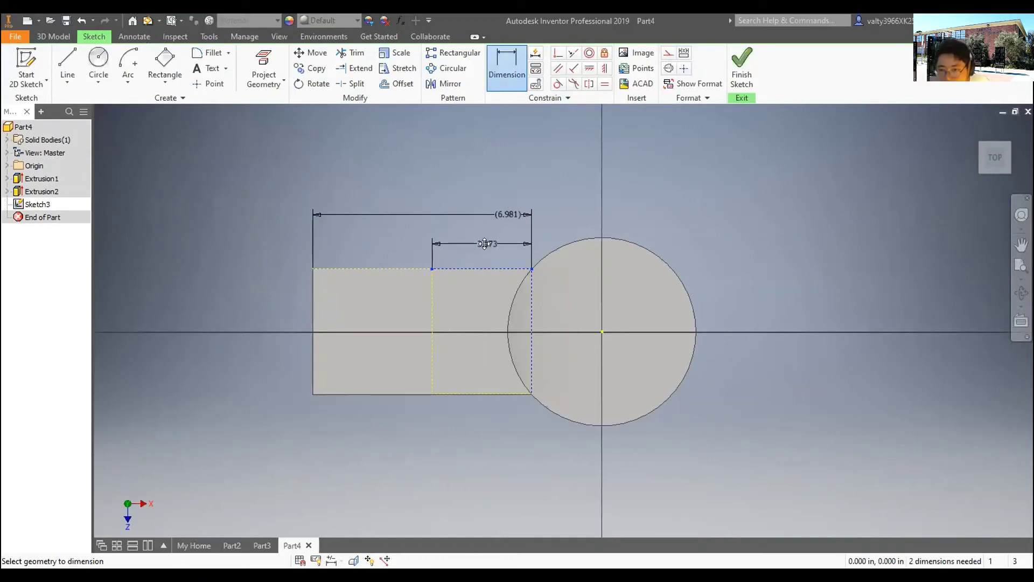
{"action": "left_click", "coordinate": [485, 243]}
{"action": "type", "text": "2.5"}
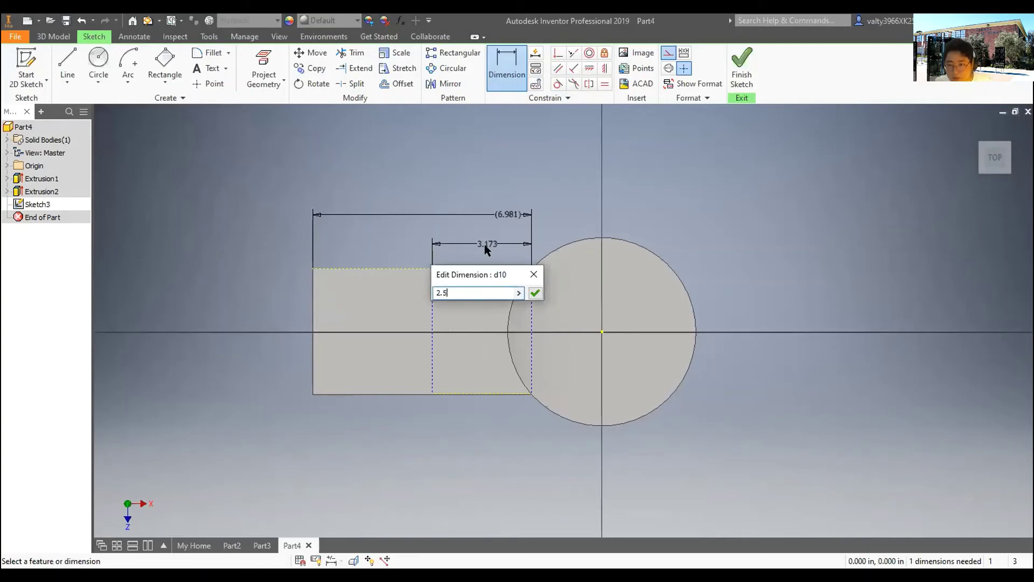
{"action": "key", "text": "Return"}
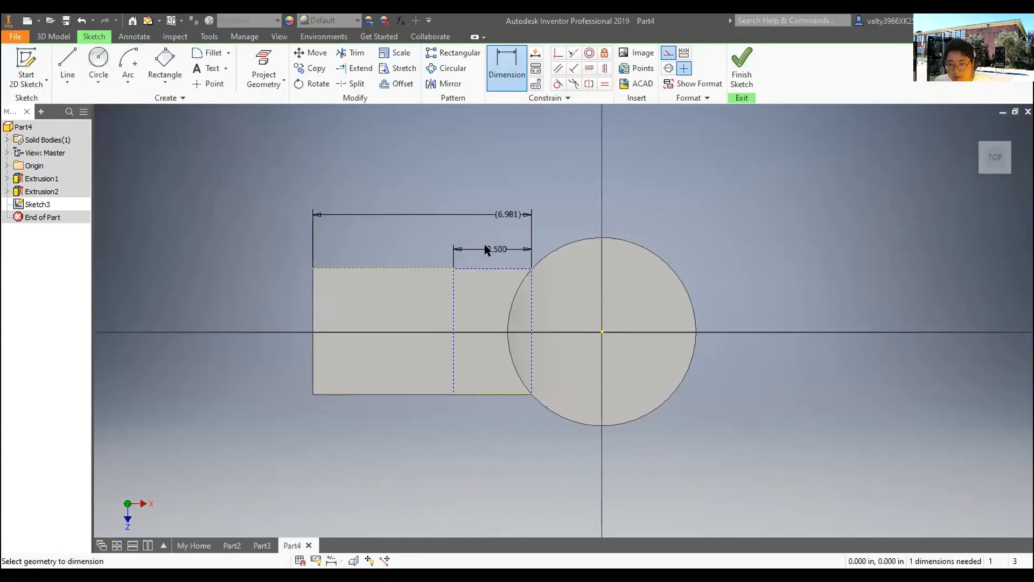
- Draw two circles on the construction rectangle's edge farthest from the large circle and set both diameters to 0.3 in
{"action": "key", "text": "c"}
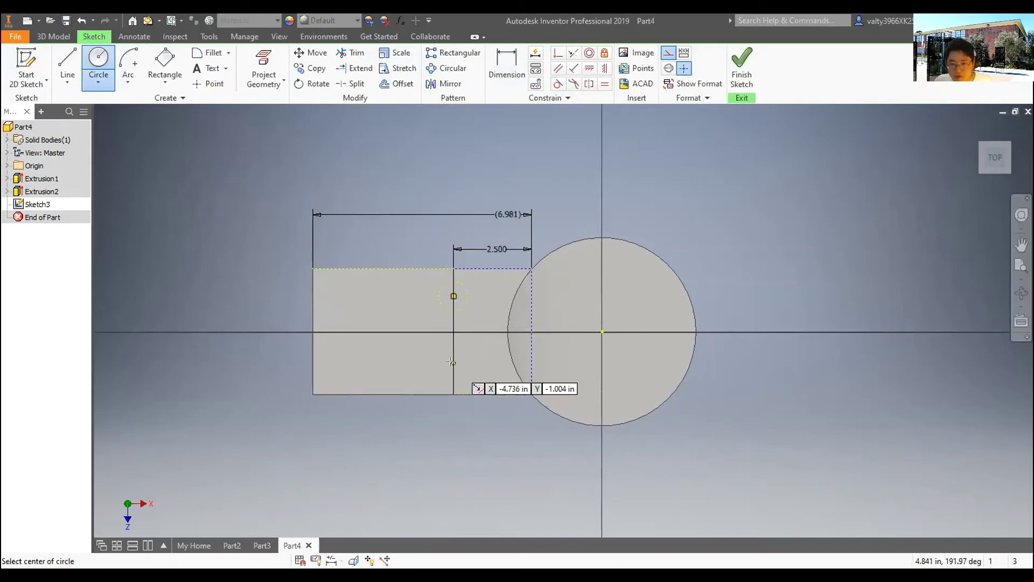
{"action": "key", "text": "d"}
{"action": "left_click", "coordinate": [438, 302]}
{"action": "left_click", "coordinate": [382, 242]}
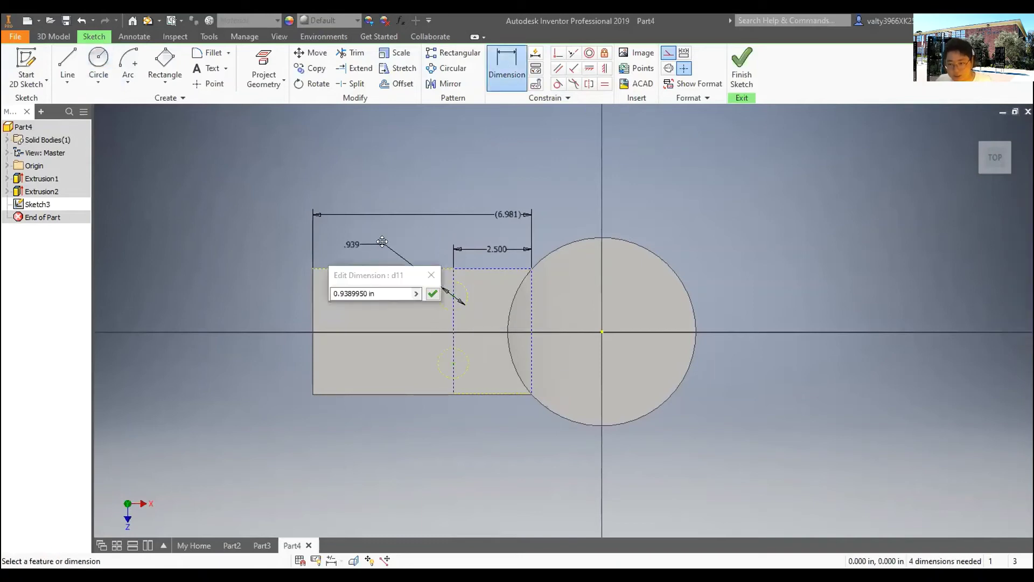
{"action": "type", "text": "0.3"}
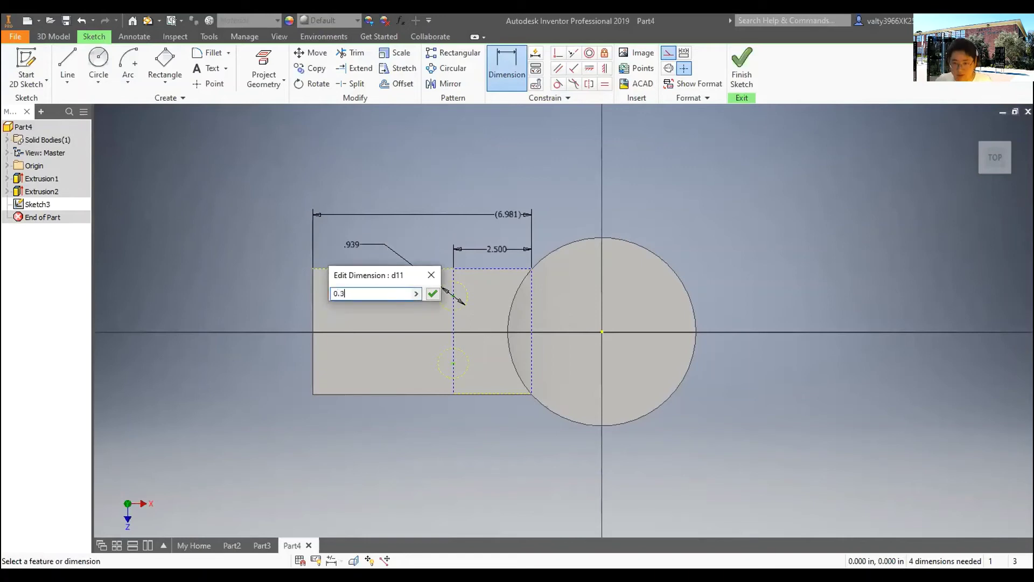
{"action": "key", "text": "Return"}
{"action": "left_click", "coordinate": [443, 364]}
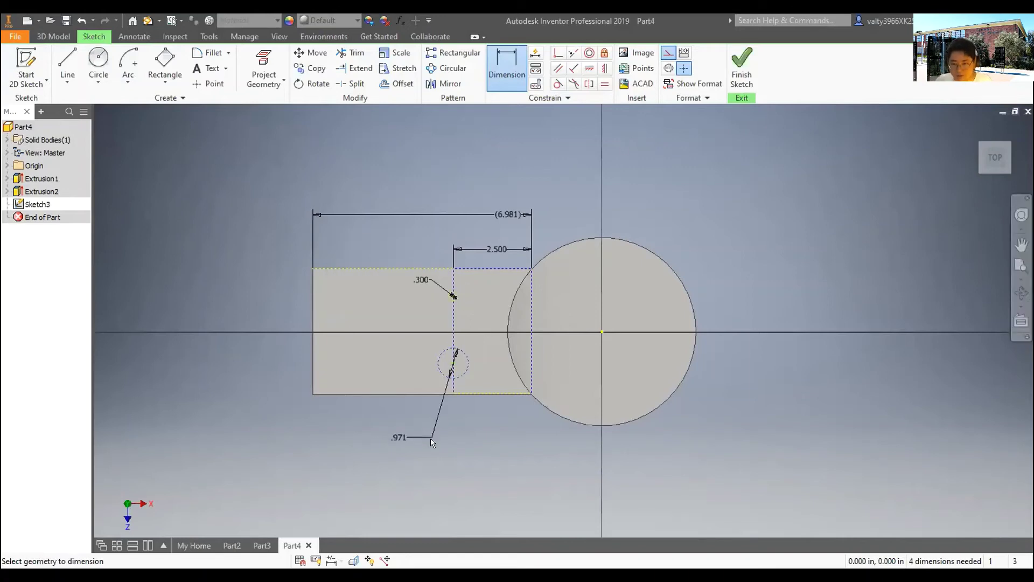
{"action": "left_click", "coordinate": [415, 439]}
{"action": "type", "text": "0.3"}
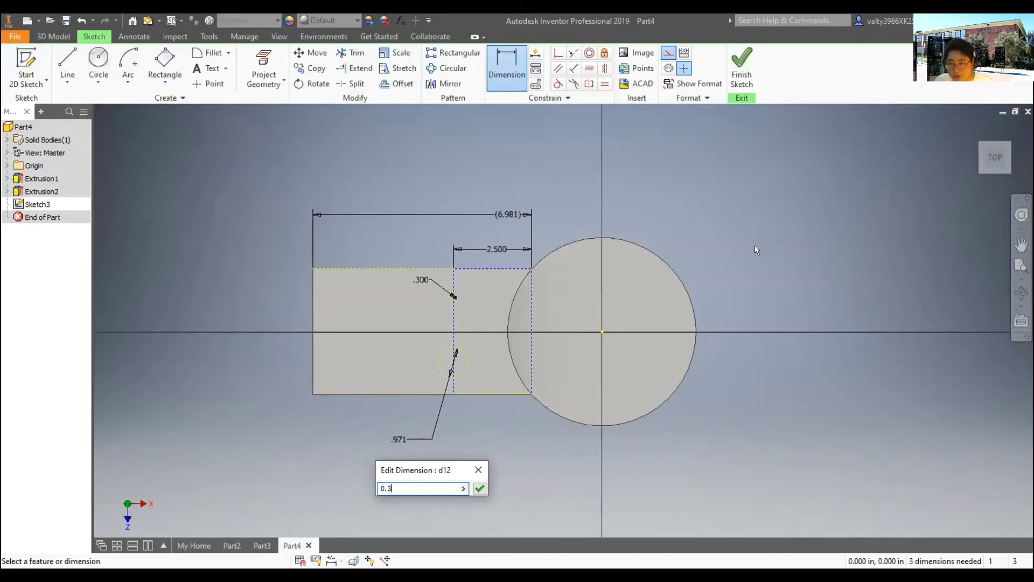
{"action": "key", "text": "Return"}
- Dimension the upper small circle's center at 1.5 in from the construction rectangle's upper corner
{"action": "scroll", "coordinate": [404, 306], "scroll_direction": "down", "scroll_amount": 5}
{"action": "middle_click_drag", "start_coordinate": [864, 185], "coordinate": [687, 400]}
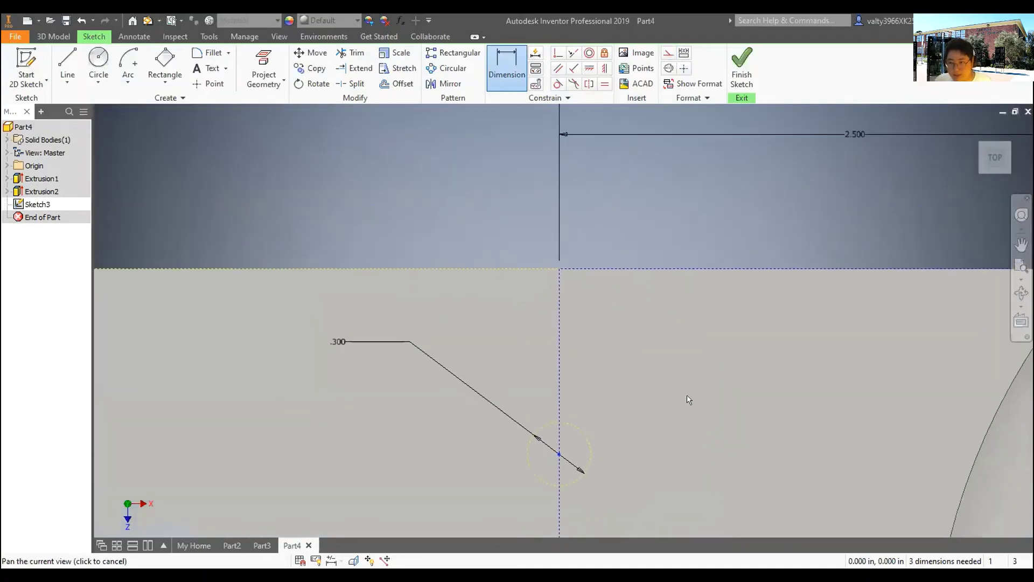
{"action": "left_click", "coordinate": [558, 269]}
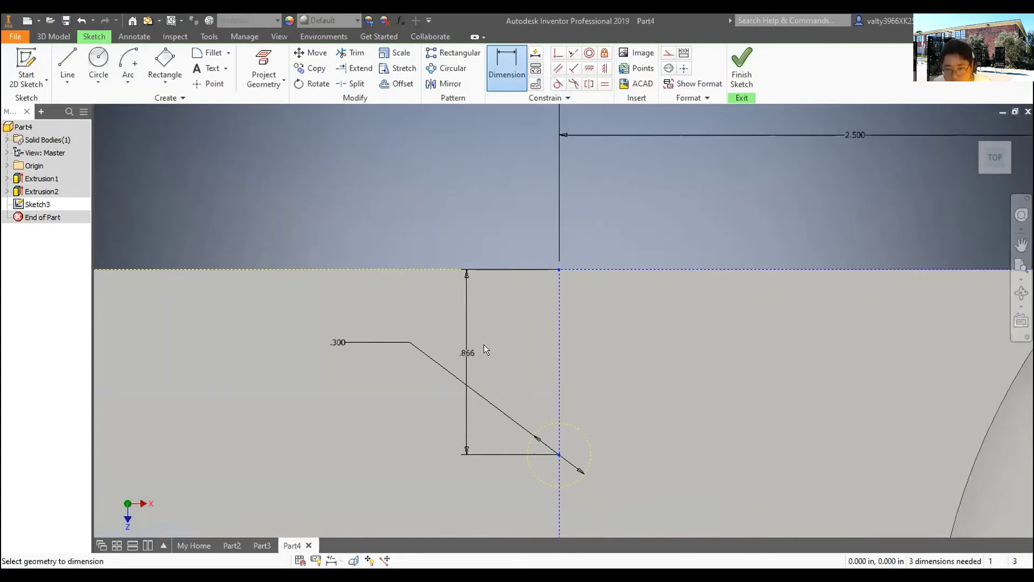
{"action": "left_click", "coordinate": [483, 344]}
{"action": "type", "text": "1.5"}
{"action": "key", "text": "Return"}
- Dimension the lower small circle's center at 1.5 in from the construction rectangle's lower corner
{"action": "scroll", "coordinate": [512, 164], "scroll_direction": "down", "scroll_amount": 5}
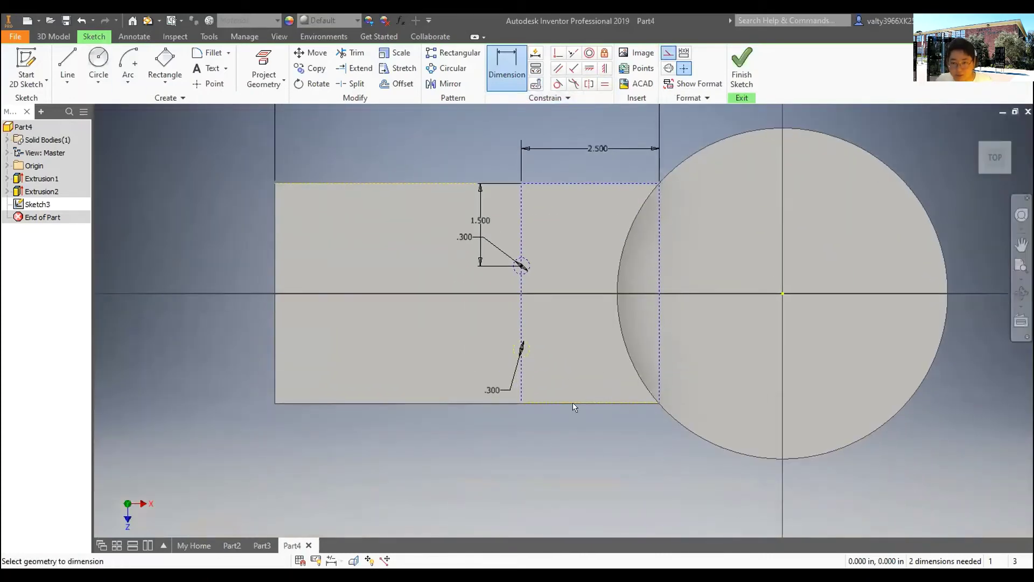
{"action": "scroll", "coordinate": [547, 352], "scroll_direction": "up", "scroll_amount": 6}
{"action": "middle_click_drag", "start_coordinate": [562, 426], "coordinate": [590, 280]}
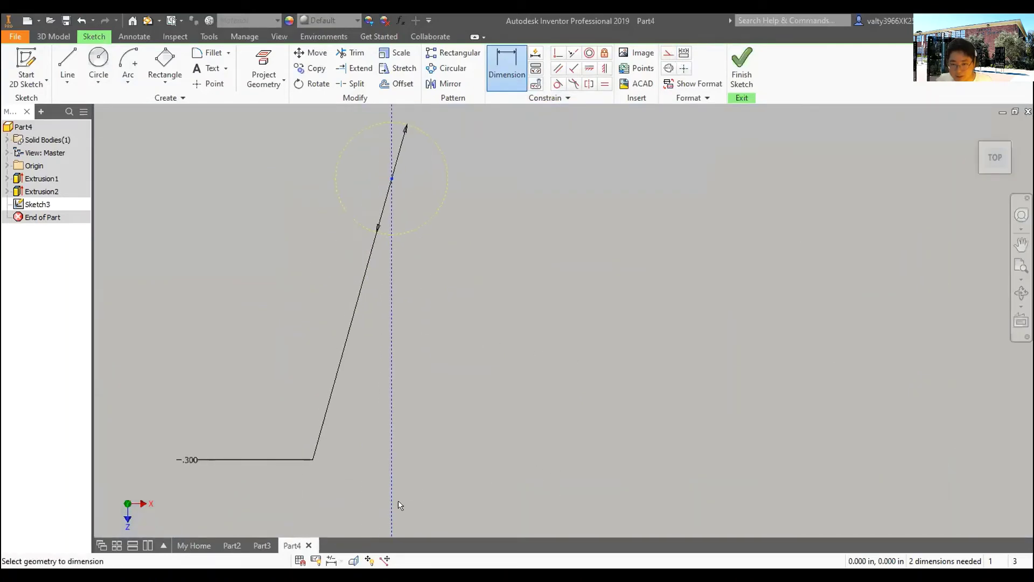
{"action": "middle_click_drag", "start_coordinate": [386, 515], "coordinate": [456, 359]}
{"action": "left_click", "coordinate": [460, 390]}
{"action": "left_click", "coordinate": [595, 280]}
{"action": "type", "text": "1.5"}
{"action": "key", "text": "Return"}
- Examine how the construction rectangle's lower edge meets the arm's lower edge
{"action": "scroll", "coordinate": [594, 280], "scroll_direction": "down", "scroll_amount": 3}
{"action": "scroll", "coordinate": [594, 280], "scroll_direction": "up", "scroll_amount": 3}
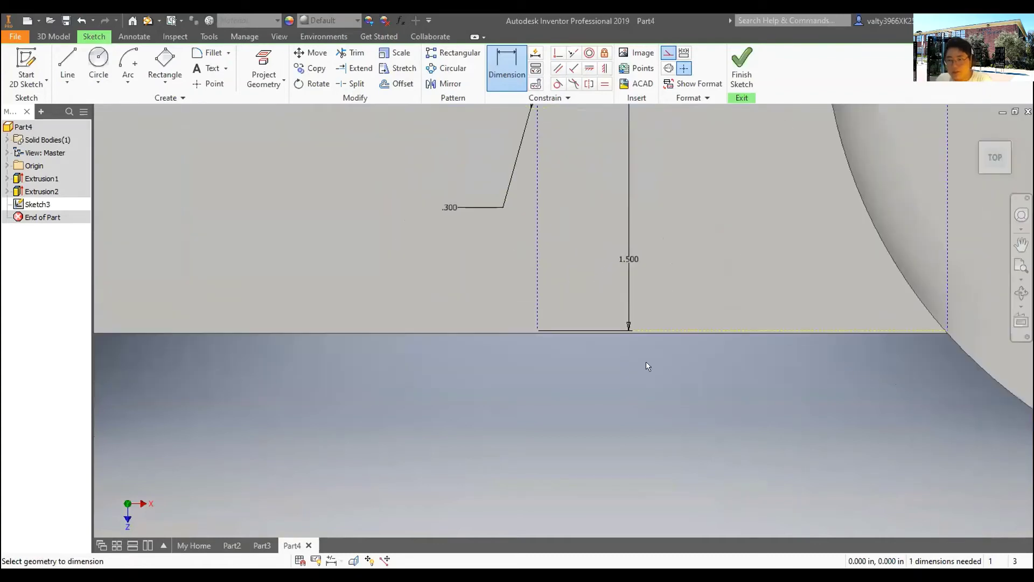
{"action": "mouse_move", "coordinate": [616, 334]}
{"action": "middle_mouse_down"}
{"action": "mouse_move", "coordinate": [704, 469]}
{"action": "mouse_move", "coordinate": [719, 538]}
{"action": "middle_mouse_up"}
{"action": "middle_click_drag", "start_coordinate": [496, 380], "coordinate": [534, 125]}
{"action": "middle_click_drag", "start_coordinate": [561, 436], "coordinate": [616, 143]}
{"action": "scroll", "coordinate": [448, 300], "scroll_direction": "down", "scroll_amount": 10}
{"action": "scroll", "coordinate": [290, 360], "scroll_direction": "down", "scroll_amount": 5}
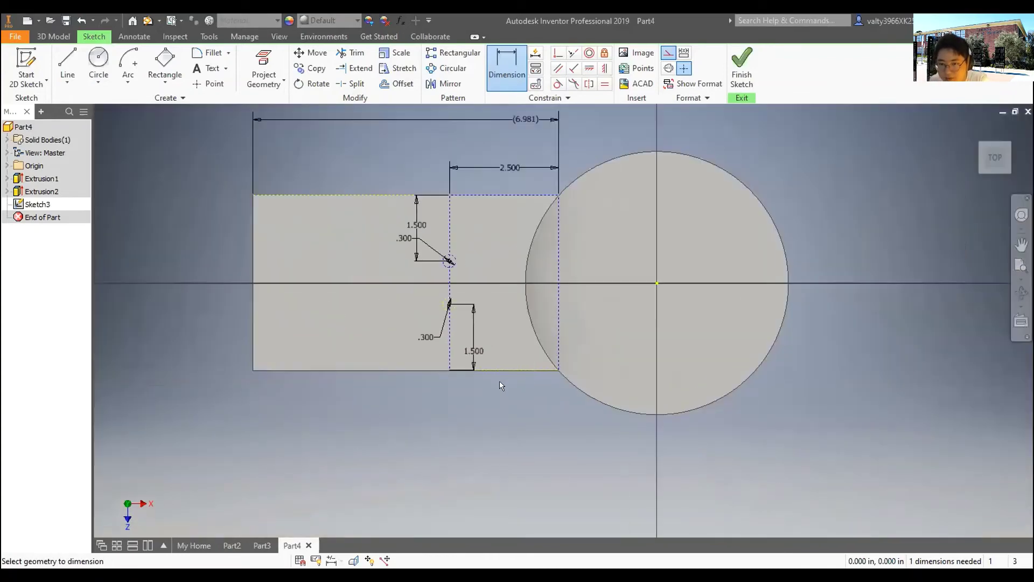
{"action": "scroll", "coordinate": [486, 383], "scroll_direction": "down", "scroll_amount": 10}
{"action": "middle_click_drag", "start_coordinate": [393, 188], "coordinate": [510, 552]}
{"action": "middle_click_drag", "start_coordinate": [567, 389], "coordinate": [609, 222]}
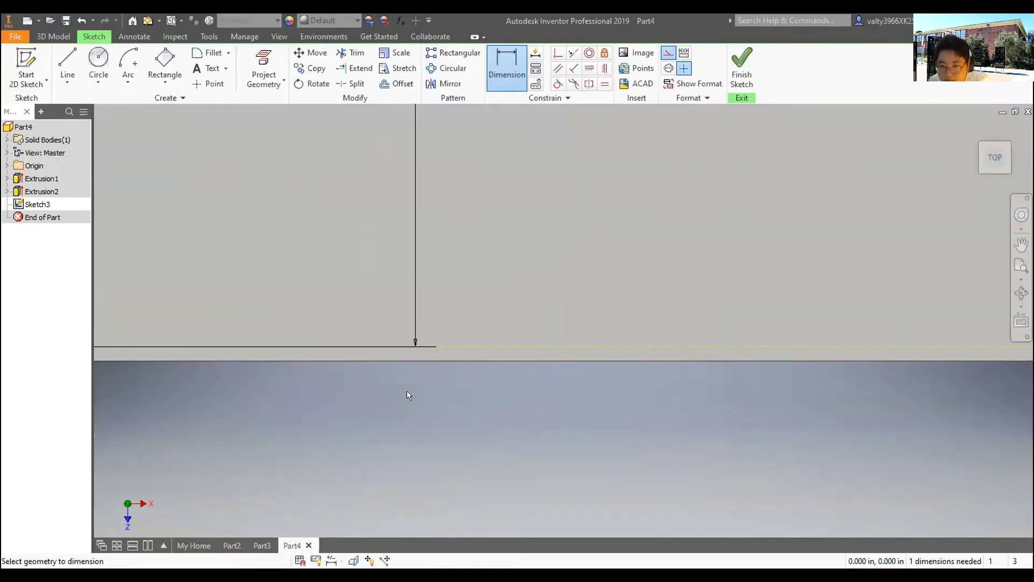
{"action": "left_click", "coordinate": [560, 54]}
{"action": "left_click", "coordinate": [416, 346]}
{"action": "right_click", "coordinate": [405, 360]}
{"action": "left_click", "coordinate": [375, 356]}
- Constrain the construction rectangle's lower corner coincident with the arm's lower edge
{"action": "middle_click_drag", "start_coordinate": [513, 313], "coordinate": [516, 313]}
{"action": "left_click_drag", "start_coordinate": [516, 313], "coordinate": [836, 365]}
{"action": "left_click", "coordinate": [557, 51]}
{"action": "left_click", "coordinate": [272, 414]}
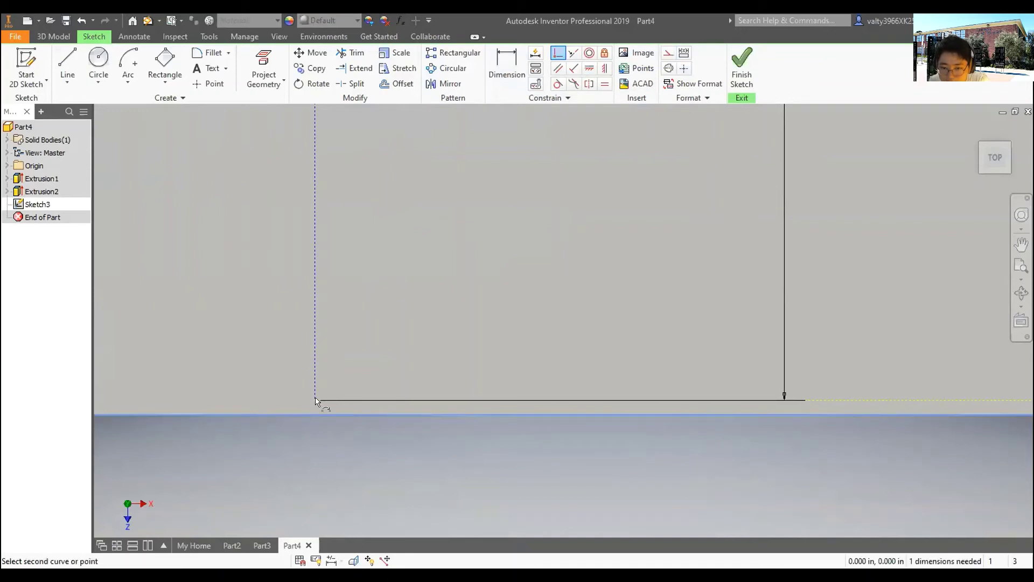
{"action": "left_click", "coordinate": [315, 399]}
{"action": "right_click", "coordinate": [521, 275]}
{"action": "left_click", "coordinate": [479, 277]}
- Check the construction rectangle's lower corner, the two small circles and their dimensions in the sketch
{"action": "scroll", "coordinate": [485, 289], "scroll_direction": "down", "scroll_amount": 2}
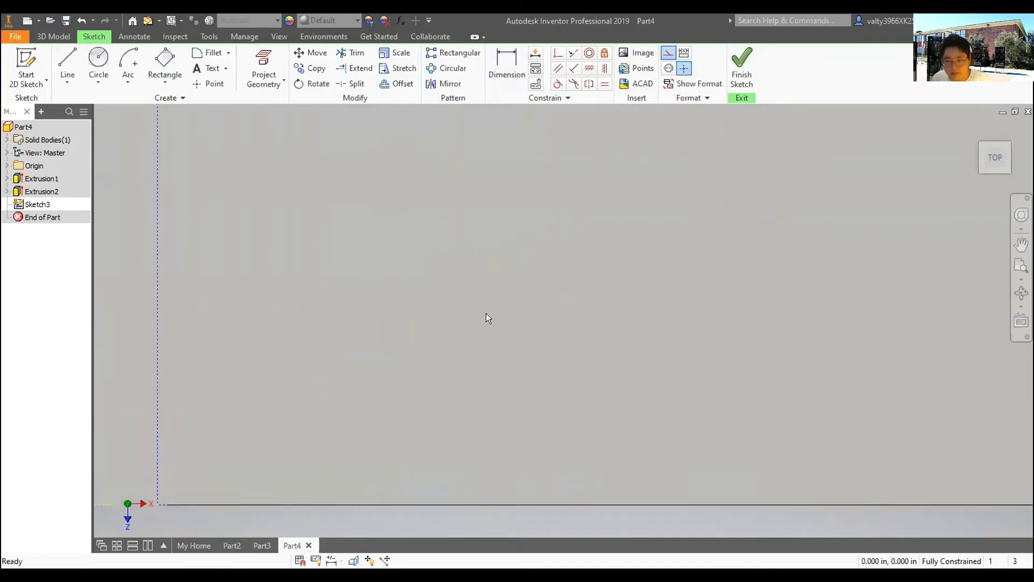
{"action": "scroll", "coordinate": [485, 315], "scroll_direction": "up", "scroll_amount": 5}
{"action": "middle_click_drag", "start_coordinate": [581, 213], "coordinate": [543, 425]}
{"action": "scroll", "coordinate": [660, 427], "scroll_direction": "up", "scroll_amount": 4}
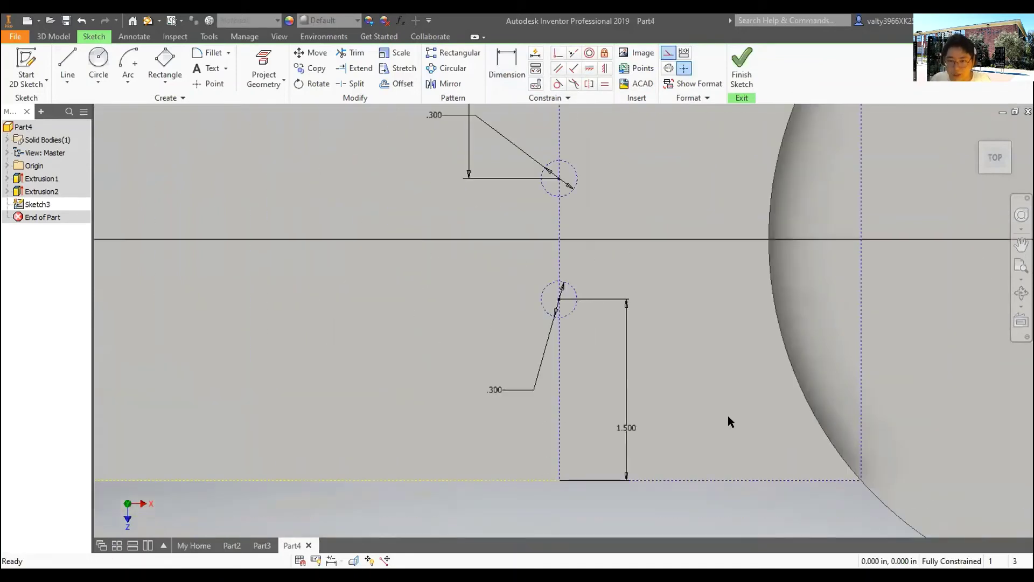
{"action": "scroll", "coordinate": [592, 452], "scroll_direction": "up", "scroll_amount": 3}
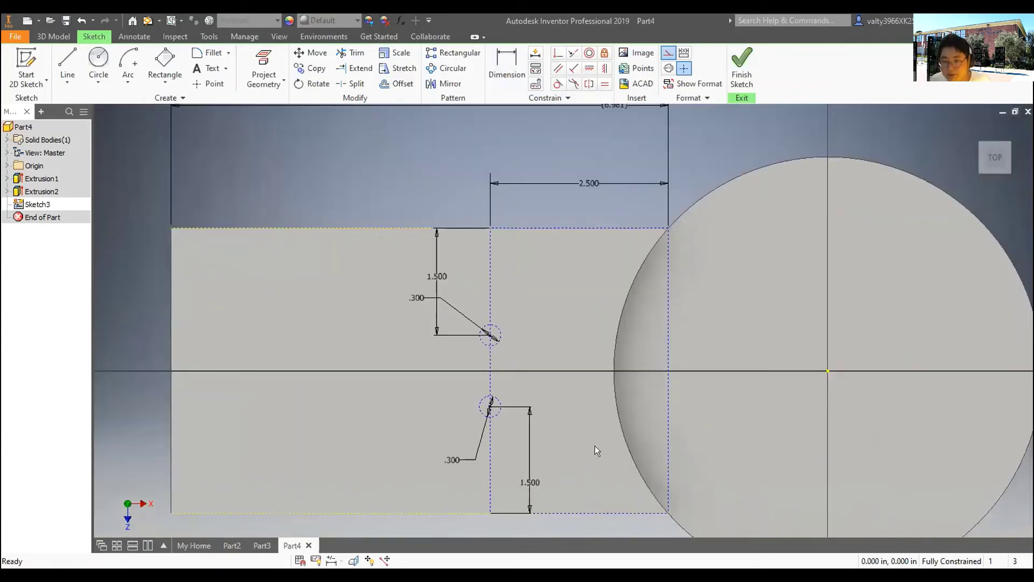
{"action": "scroll", "coordinate": [612, 345], "scroll_direction": "down", "scroll_amount": 3}
{"action": "middle_click_drag", "start_coordinate": [555, 409], "coordinate": [606, 169]}
{"action": "scroll", "coordinate": [518, 386], "scroll_direction": "down", "scroll_amount": 3}
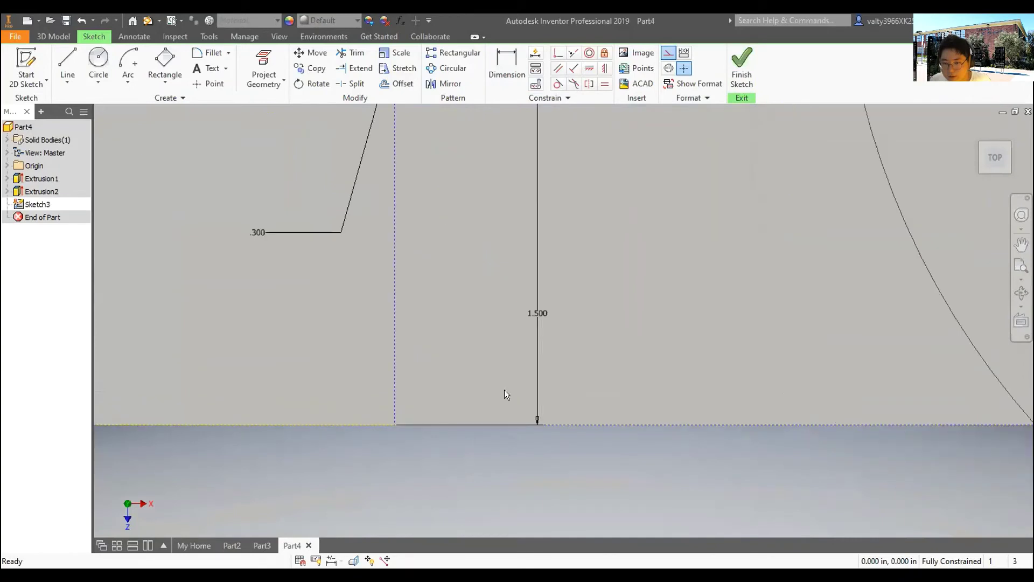
{"action": "scroll", "coordinate": [494, 392], "scroll_direction": "up", "scroll_amount": 4}
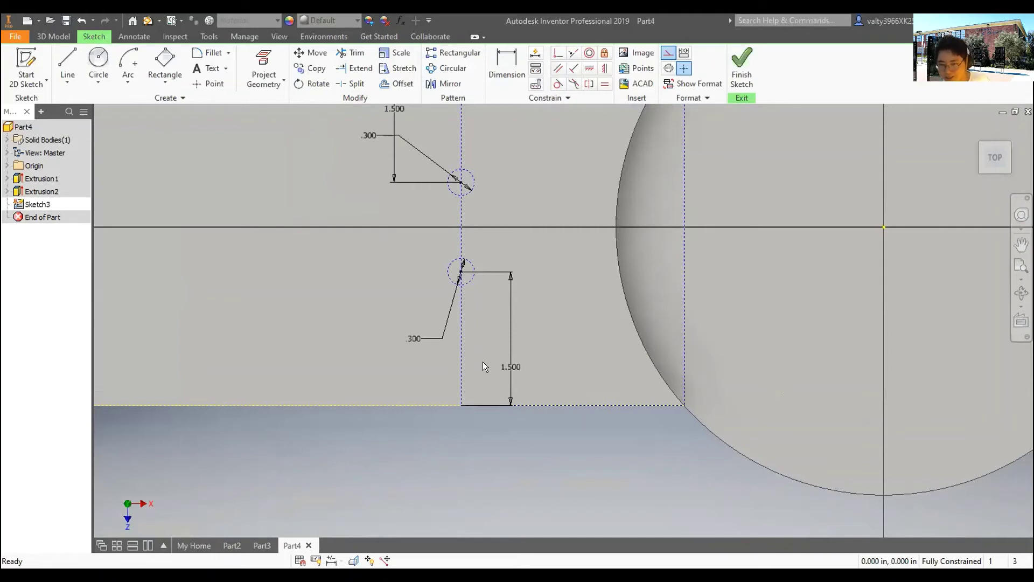
{"action": "scroll", "coordinate": [488, 390], "scroll_direction": "down", "scroll_amount": 4}
{"action": "scroll", "coordinate": [481, 345], "scroll_direction": "up", "scroll_amount": 3}
{"action": "scroll", "coordinate": [487, 385], "scroll_direction": "up", "scroll_amount": 2}
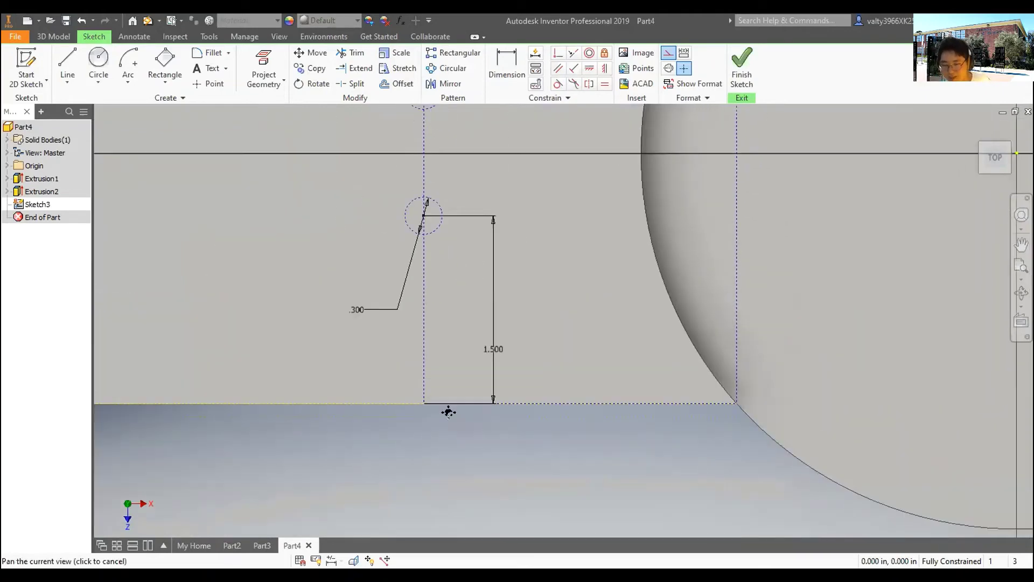
{"action": "scroll", "coordinate": [436, 476], "scroll_direction": "down", "scroll_amount": 2}
{"action": "middle_click_drag", "start_coordinate": [435, 478], "coordinate": [432, 531]}
{"action": "middle_click_drag", "start_coordinate": [538, 342], "coordinate": [535, 408]}
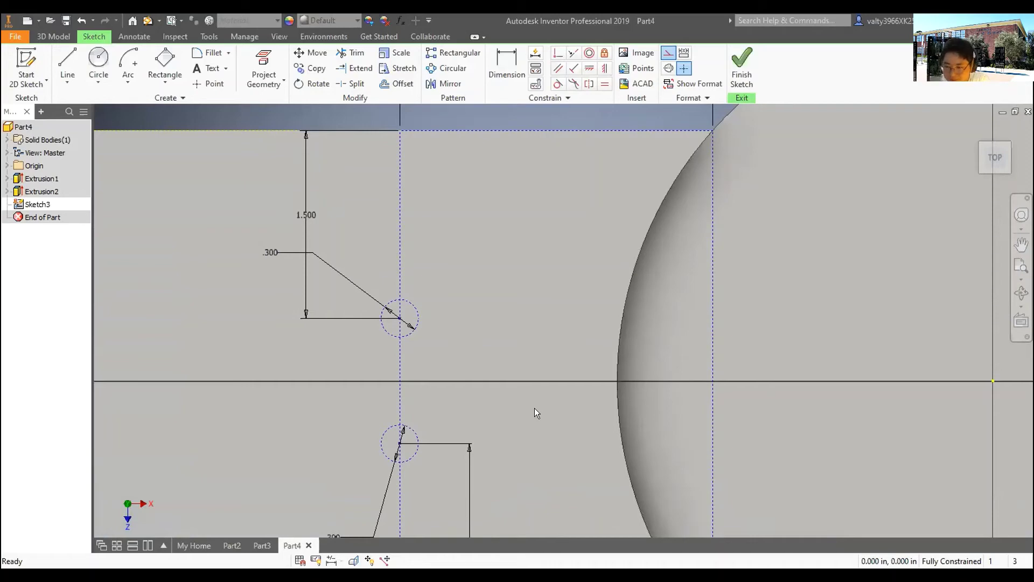
{"action": "scroll", "coordinate": [525, 416], "scroll_direction": "down", "scroll_amount": 4}
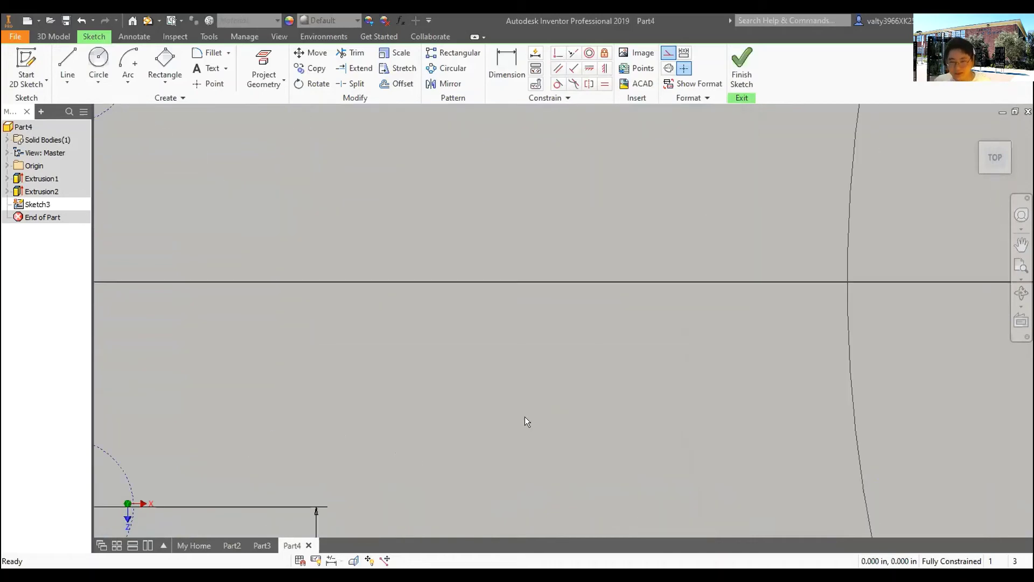
{"action": "scroll", "coordinate": [520, 436], "scroll_direction": "up", "scroll_amount": 4}
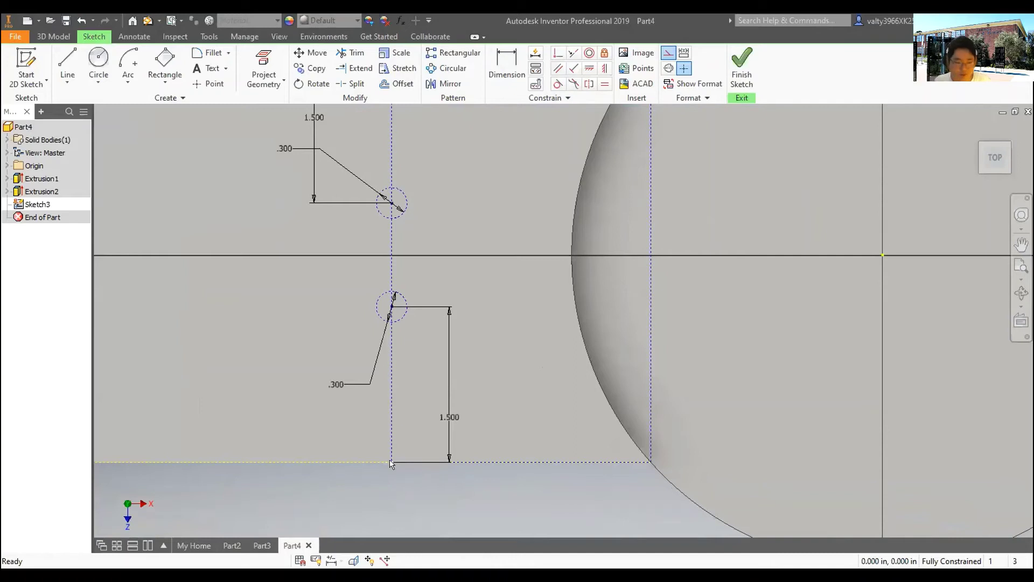
{"action": "mouse_move", "coordinate": [391, 463]}
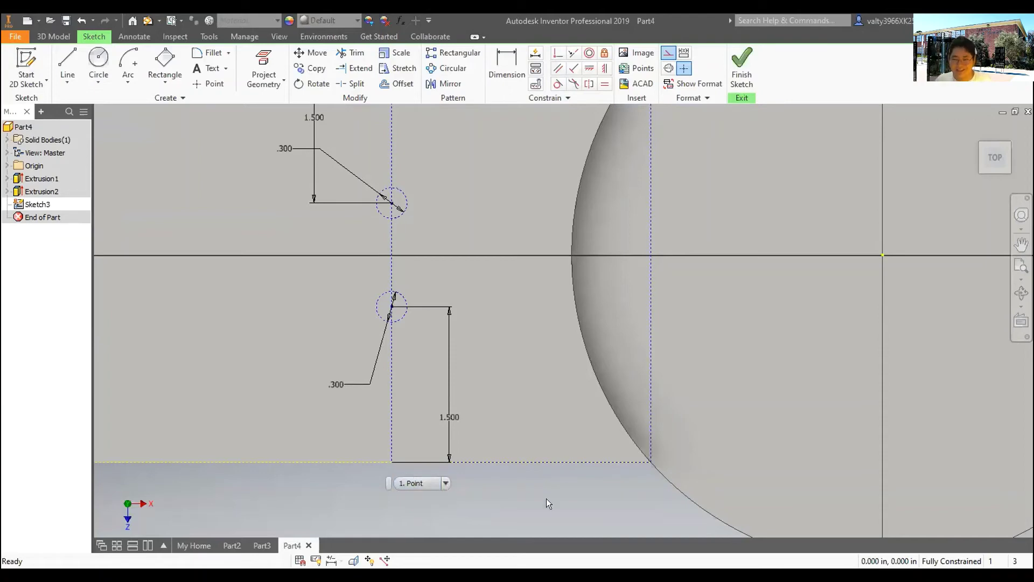
{"action": "scroll", "coordinate": [547, 498], "scroll_direction": "up", "scroll_amount": 5}
{"action": "scroll", "coordinate": [548, 445], "scroll_direction": "down", "scroll_amount": 3}
- Finish the sketch and try to extrude the two small construction circles
{"action": "left_click", "coordinate": [752, 72]}
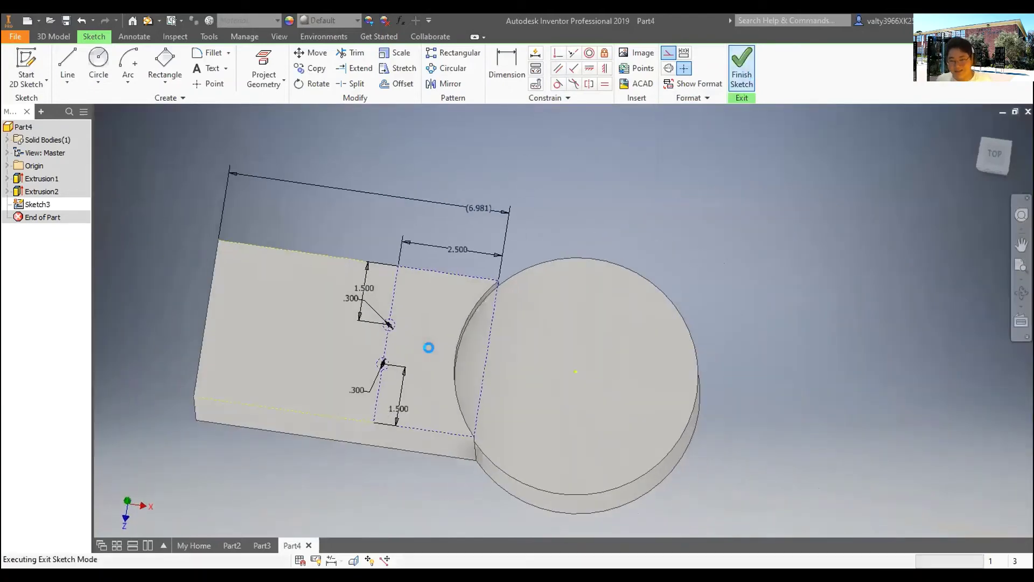
{"action": "scroll", "coordinate": [383, 243], "scroll_direction": "down", "scroll_amount": 3}
{"action": "scroll", "coordinate": [156, 213], "scroll_direction": "down", "scroll_amount": 3}
{"action": "left_click", "coordinate": [64, 69]}
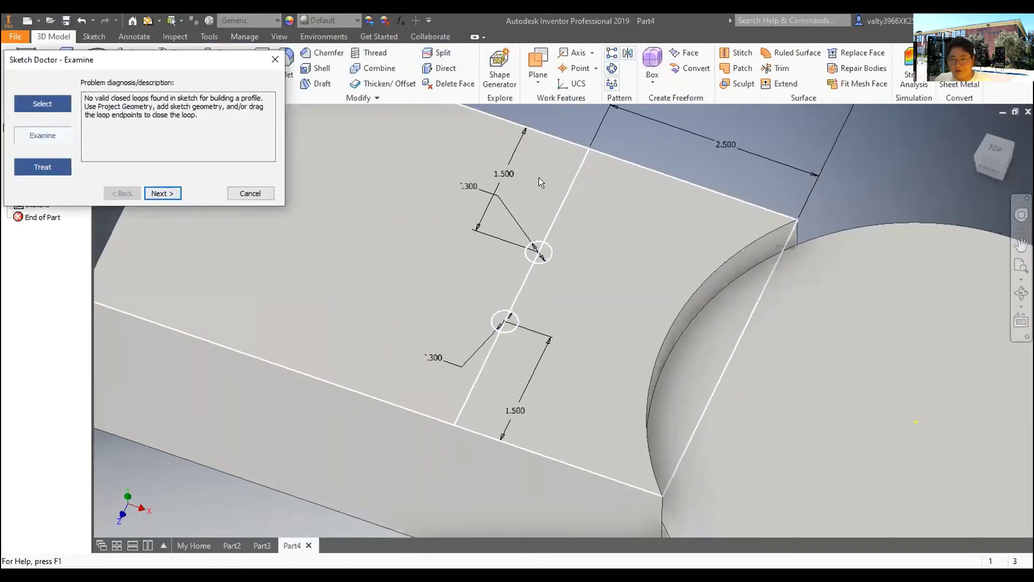
{"action": "left_click", "coordinate": [271, 60]}
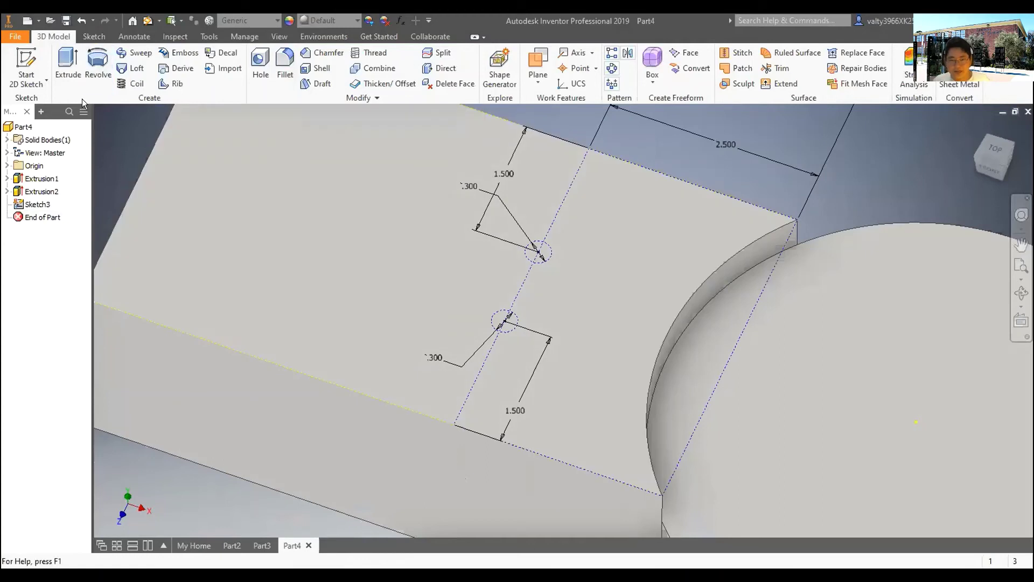
- Reopen the arm's sketch, trace both 0.3 in construction circles with regular circles and finish the sketch
{"action": "double_click", "coordinate": [37, 204]}
{"action": "left_click", "coordinate": [98, 58]}
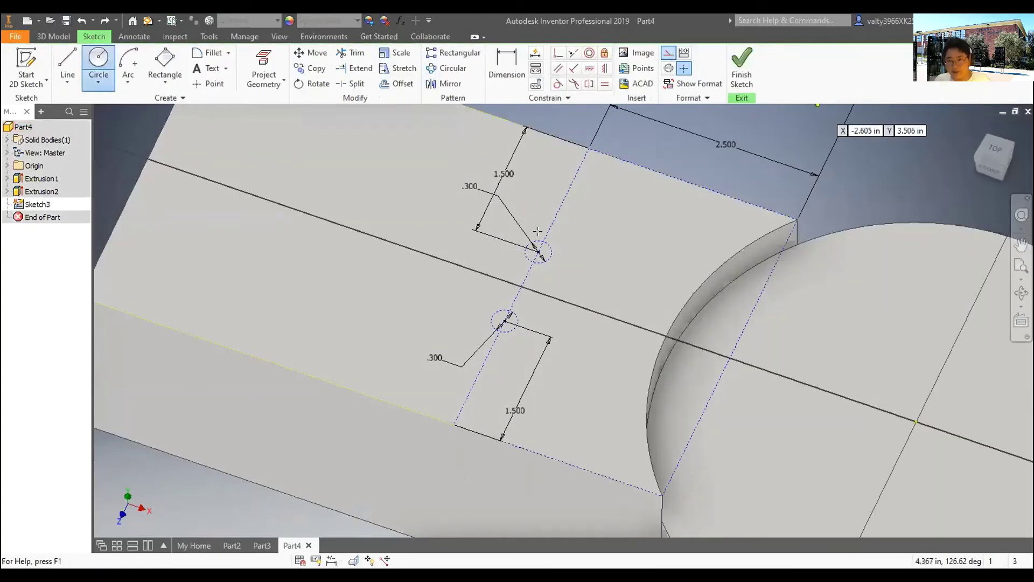
{"action": "scroll", "coordinate": [538, 231], "scroll_direction": "up", "scroll_amount": 5}
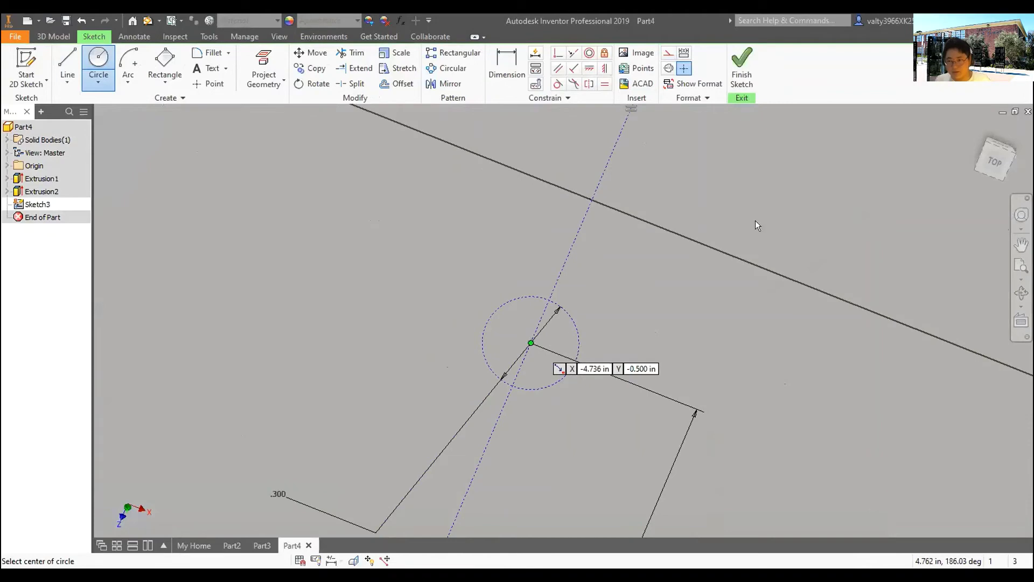
{"action": "left_click", "coordinate": [742, 65]}
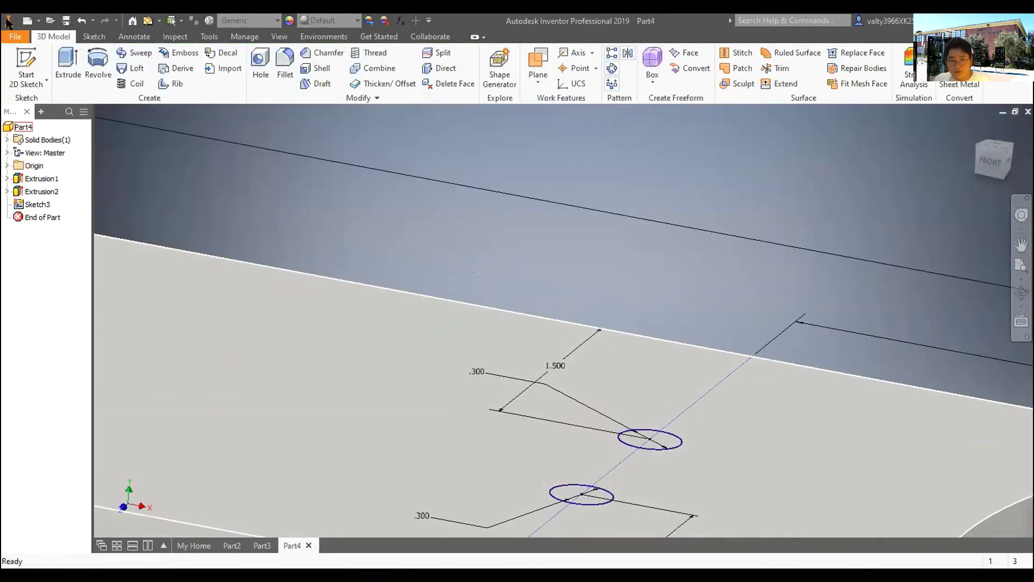
- Cut both 0.3 in circles 1 in down into the arm with Extrude
{"action": "key", "text": "e"}
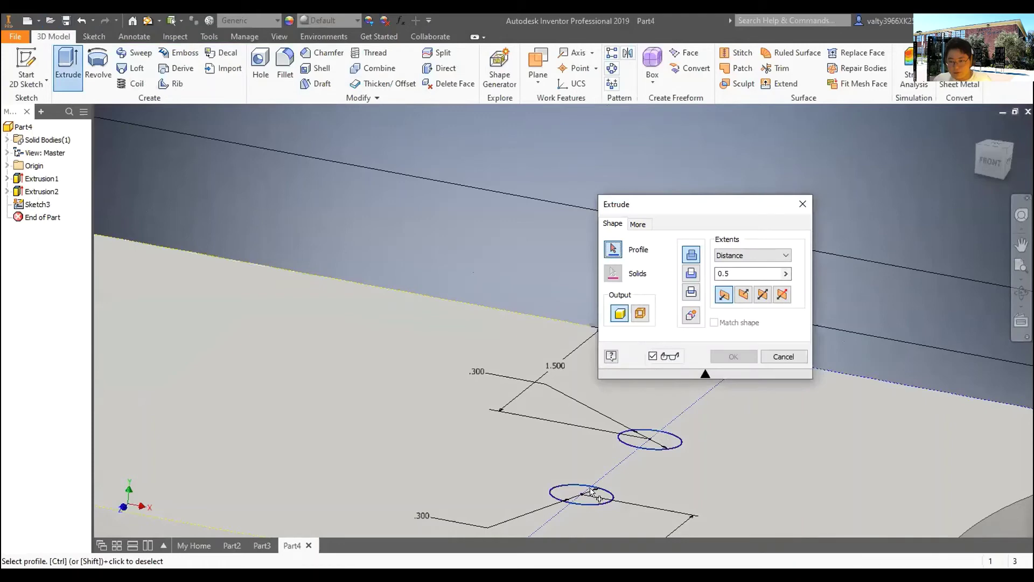
{"action": "left_click", "coordinate": [593, 493]}
{"action": "left_click", "coordinate": [743, 294]}
{"action": "double_click", "coordinate": [752, 273]}
{"action": "key", "text": "BackSpace"}
{"action": "type", "text": "1"}
{"action": "left_click", "coordinate": [734, 356]}
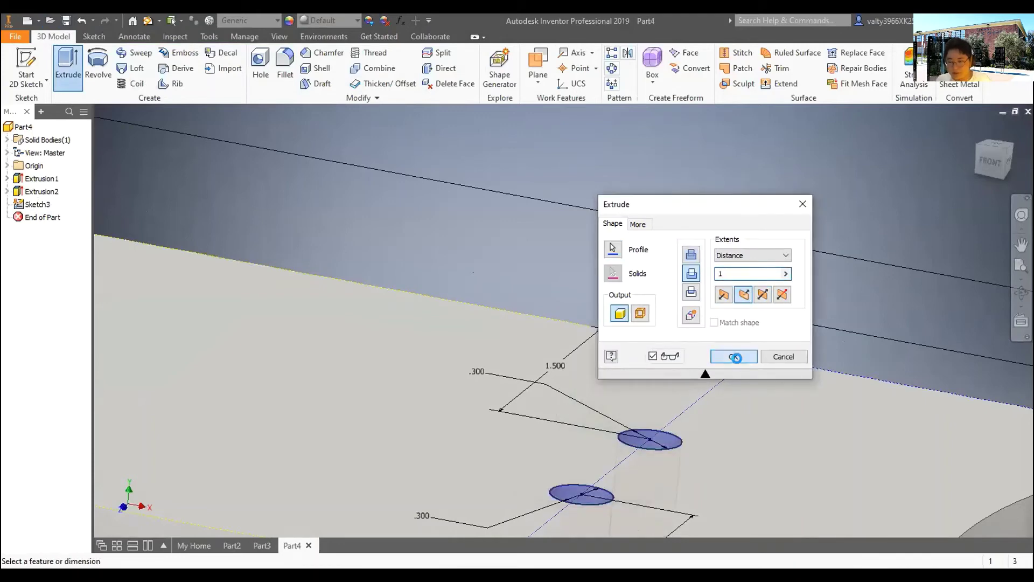
{"action": "middle_click_drag", "start_coordinate": [806, 383], "coordinate": [463, 164], "text": "shift"}
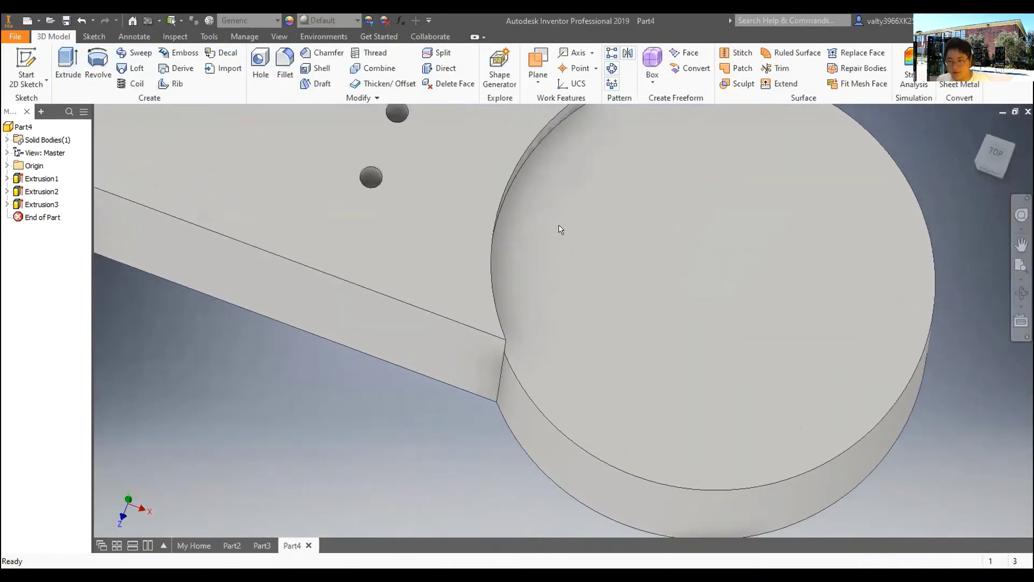
{"action": "scroll", "coordinate": [559, 232], "scroll_direction": "up", "scroll_amount": 3}
{"action": "middle_click_drag", "start_coordinate": [745, 262], "coordinate": [715, 272], "text": "shift"}
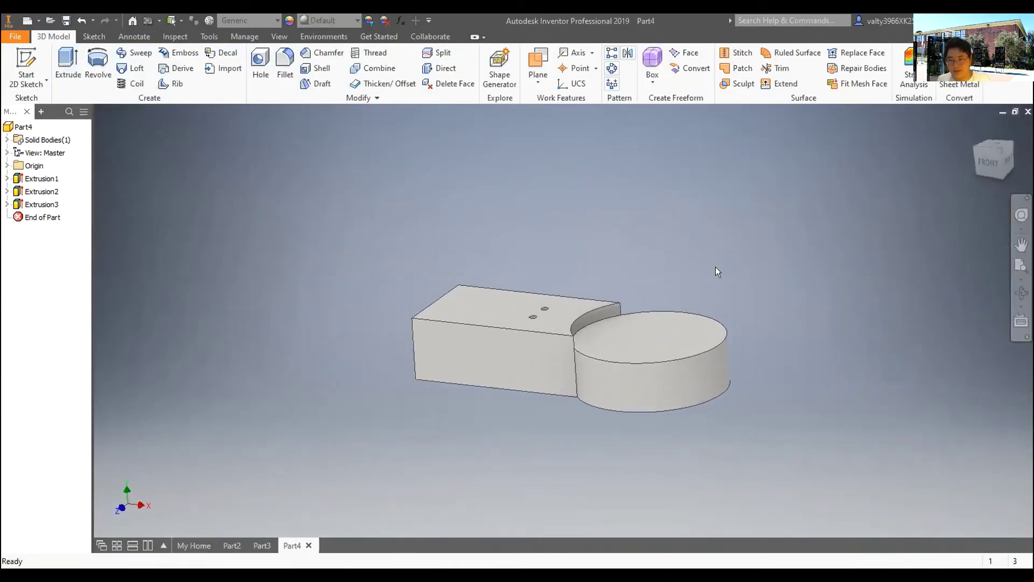
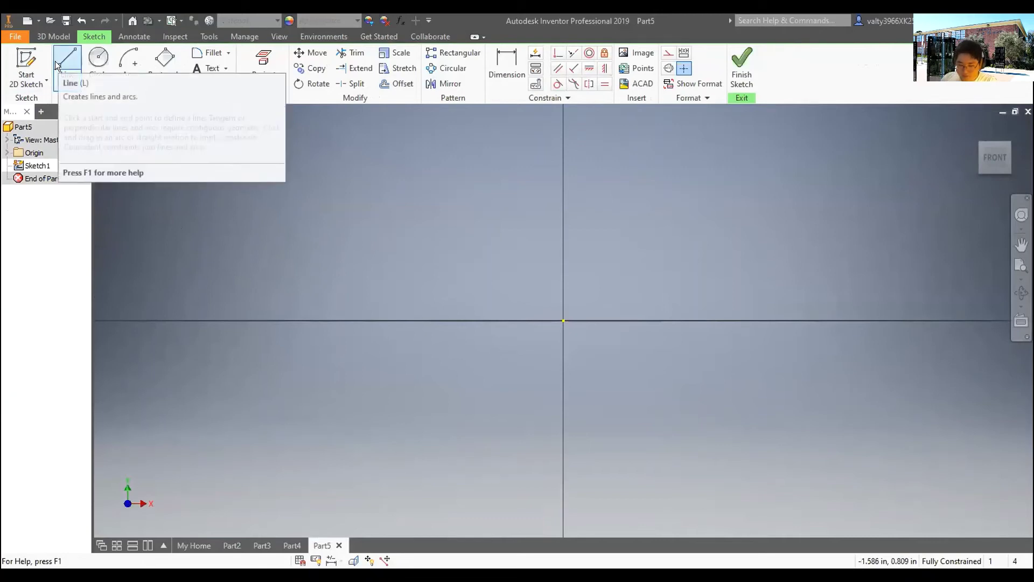
- Finish the empty front sketch and start a new 2D sketch on the YZ plane
{"action": "key", "text": "c"}
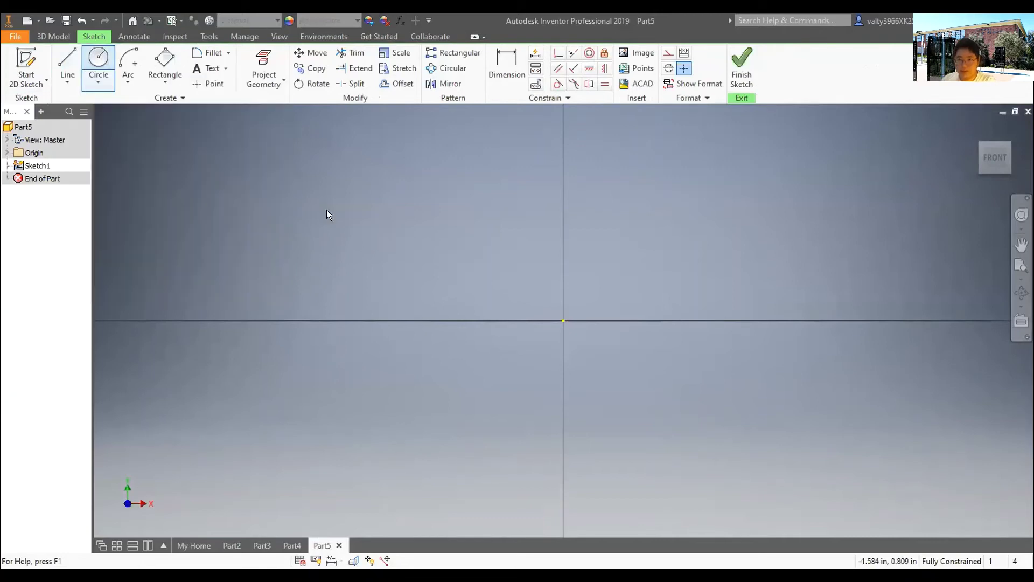
{"action": "left_click", "coordinate": [741, 68]}
{"action": "left_click", "coordinate": [40, 67]}
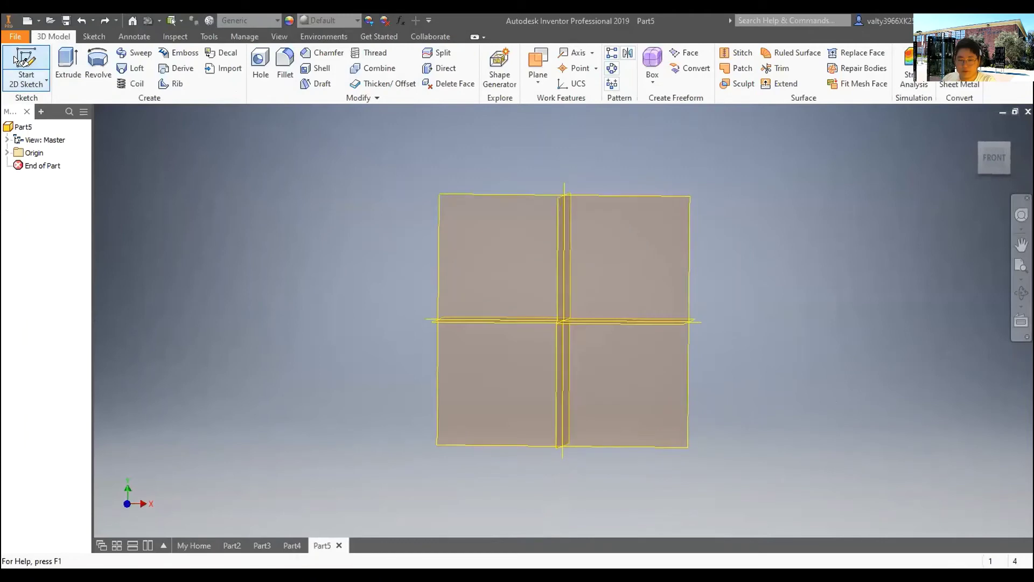
{"action": "left_click", "coordinate": [644, 221]}
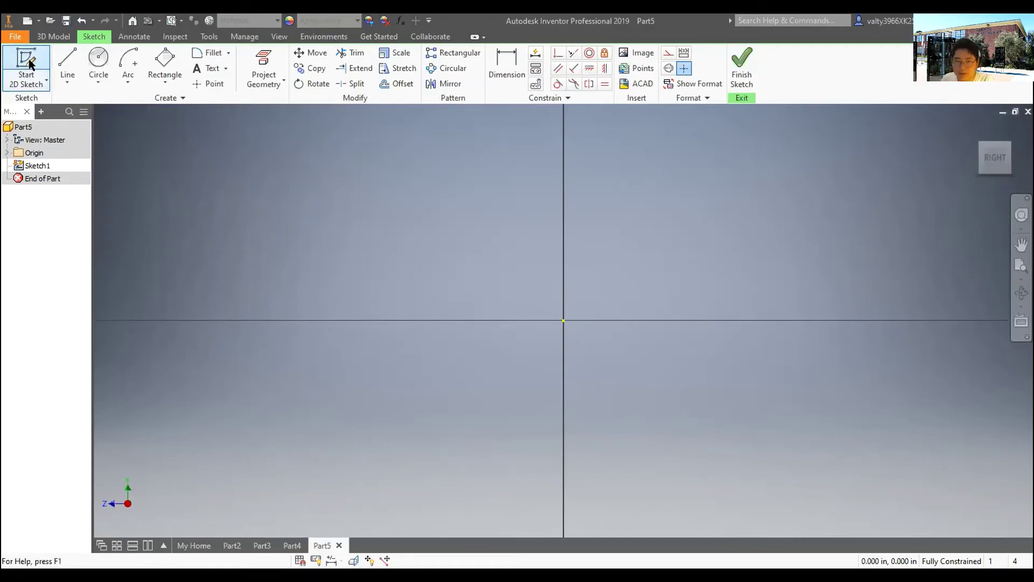
- Sketch a rectangle about 0.43 by 0.88 in against the vertical axis, with a 90-degree arc centred on its lower outer corner
{"action": "left_click", "coordinate": [164, 60]}
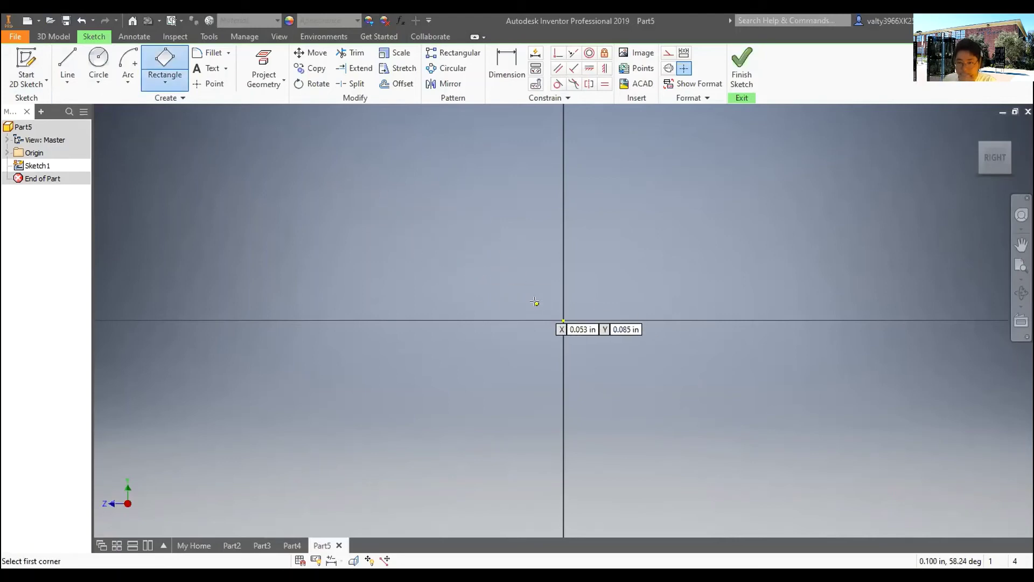
{"action": "left_click", "coordinate": [564, 197]}
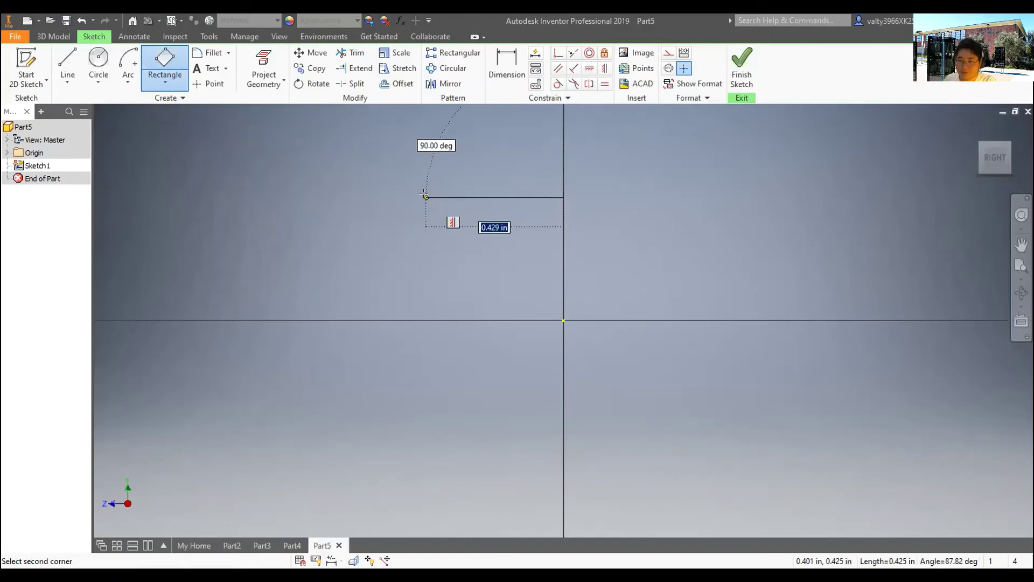
{"action": "left_click", "coordinate": [426, 479]}
{"action": "left_click", "coordinate": [128, 61]}
{"action": "left_click", "coordinate": [425, 478]}
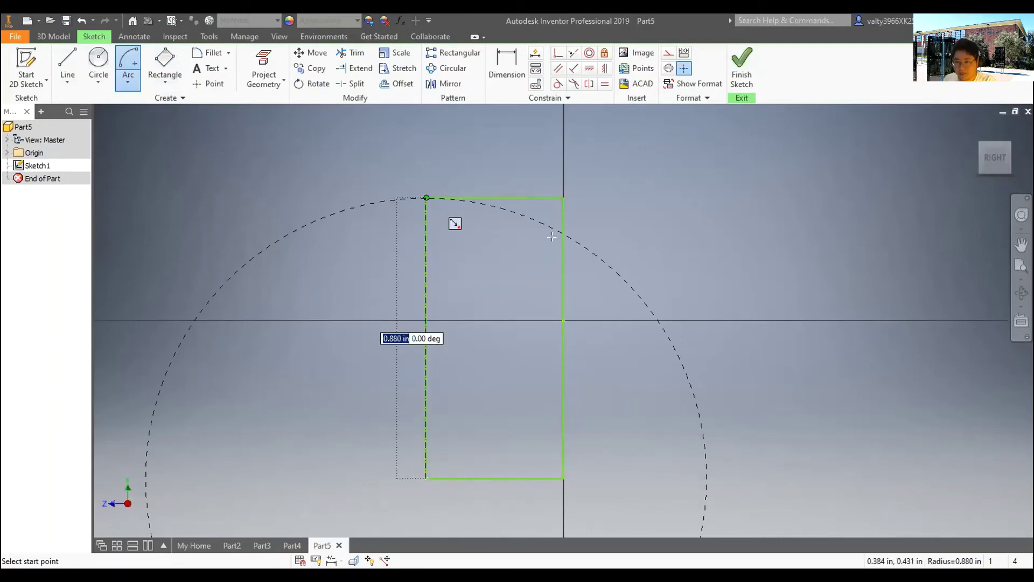
{"action": "left_click", "coordinate": [426, 198]}
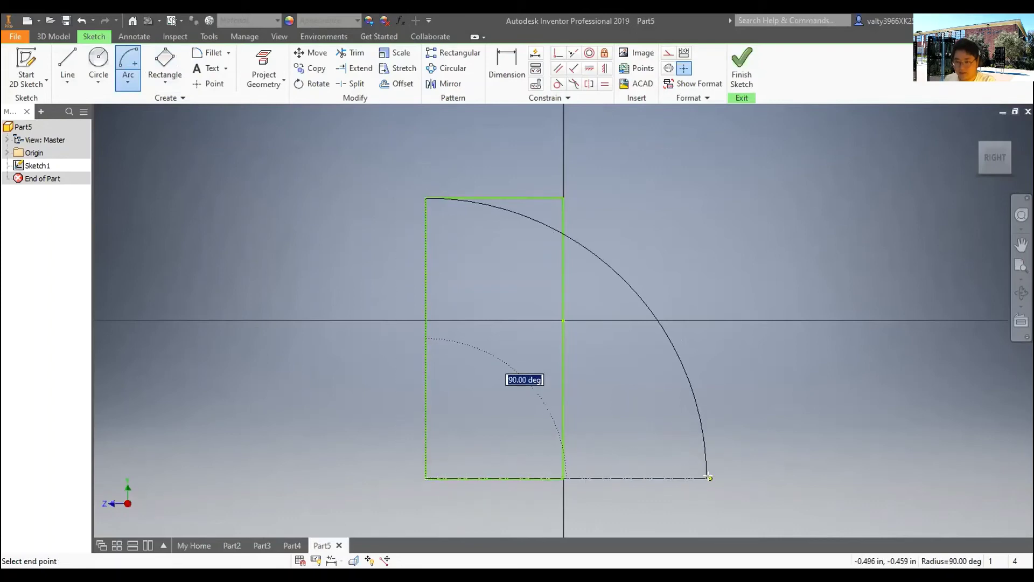
{"action": "left_click", "coordinate": [708, 478]}
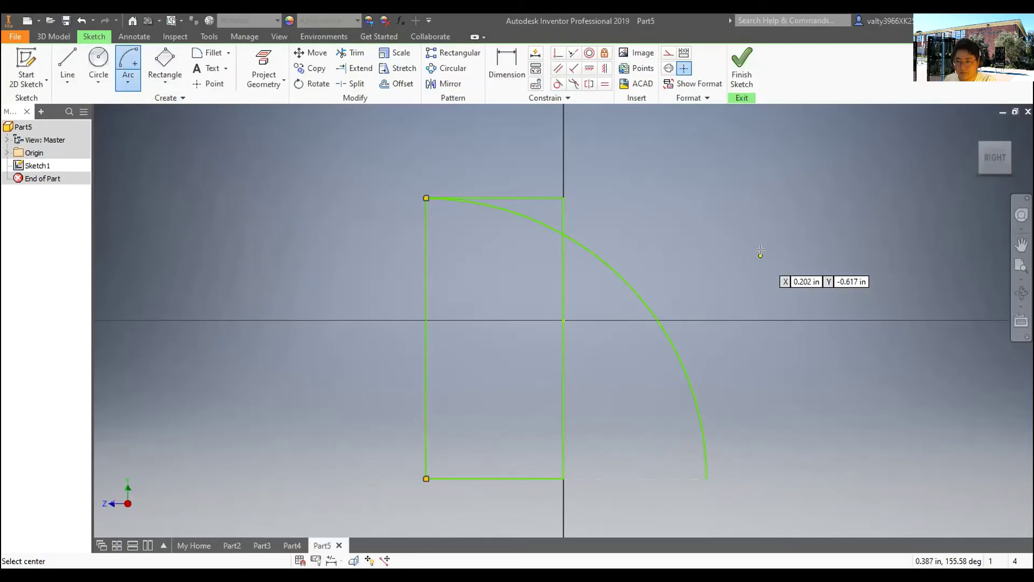
{"action": "key", "text": "Escape"}
- Draw an upright rectangle about 0.24 in wide across the lower part of the arc
{"action": "scroll", "coordinate": [692, 264], "scroll_direction": "down", "scroll_amount": 3}
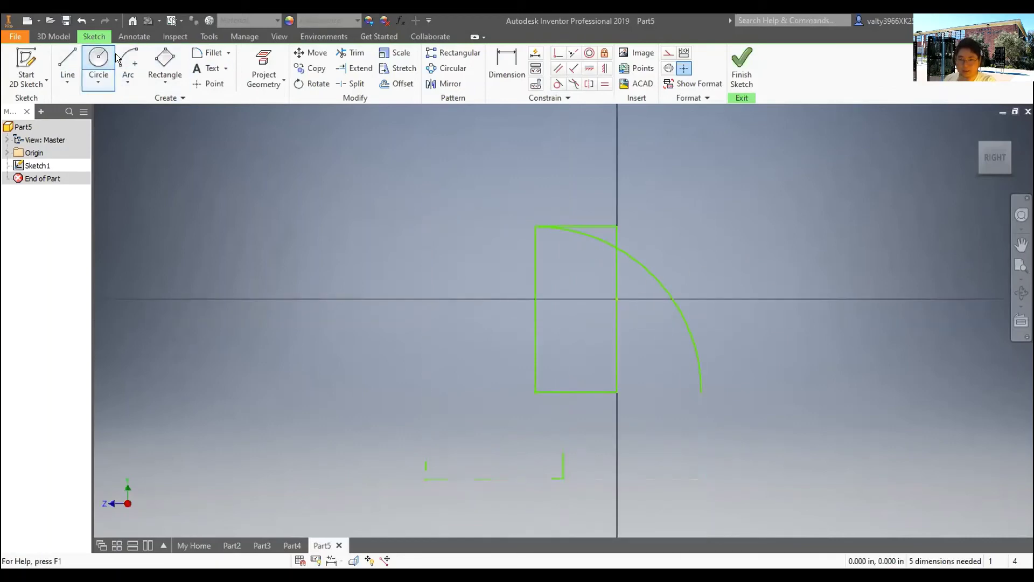
{"action": "left_click", "coordinate": [150, 58]}
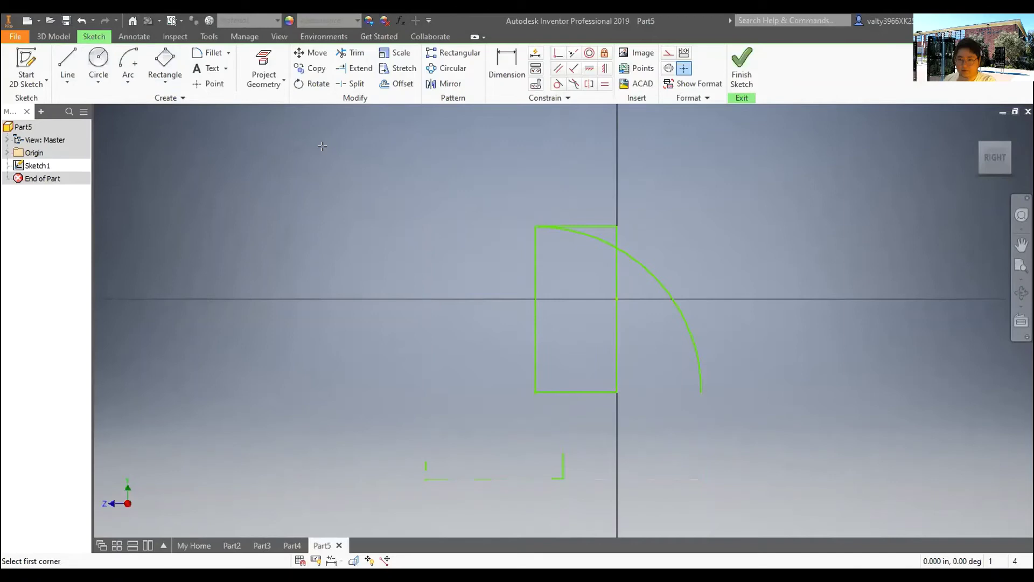
{"action": "left_click", "coordinate": [657, 279]}
{"action": "left_click", "coordinate": [657, 398]}
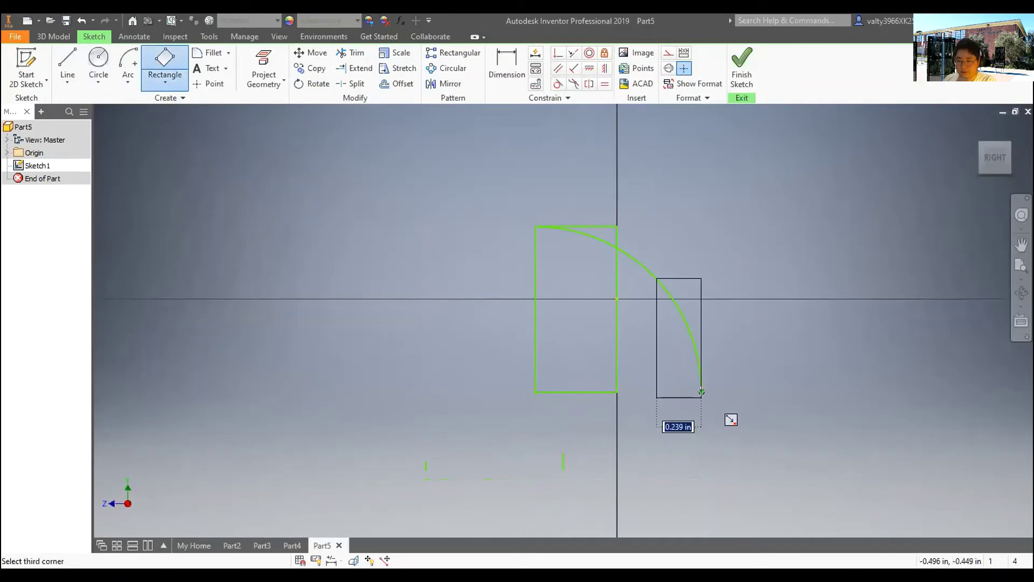
{"action": "left_click", "coordinate": [703, 185]}
{"action": "key", "text": "Escape"}
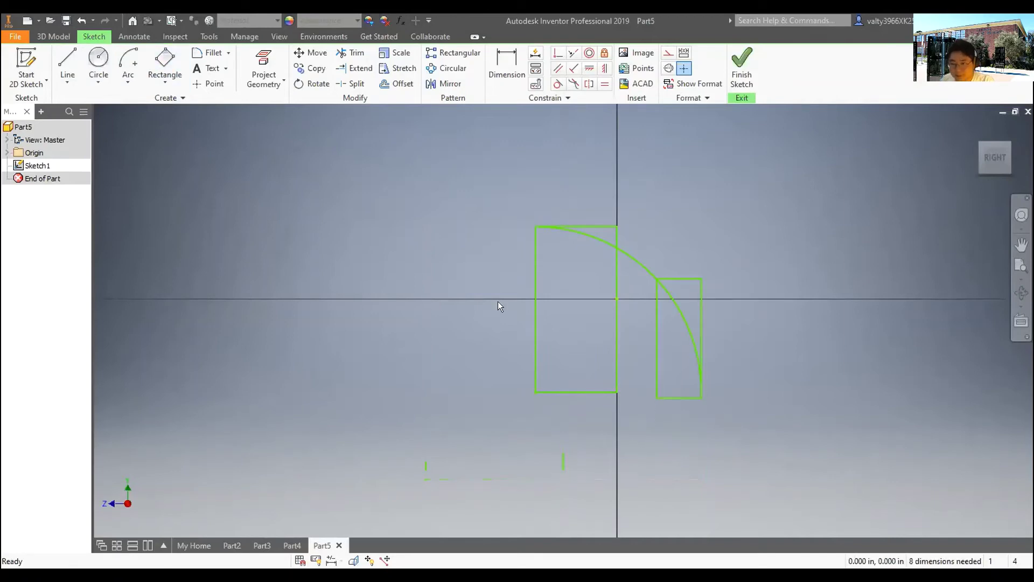
- Try a line from the large rectangle's lower corner to the small rectangle, and undo all the geometry in the sketch
{"action": "left_click", "coordinate": [68, 62]}
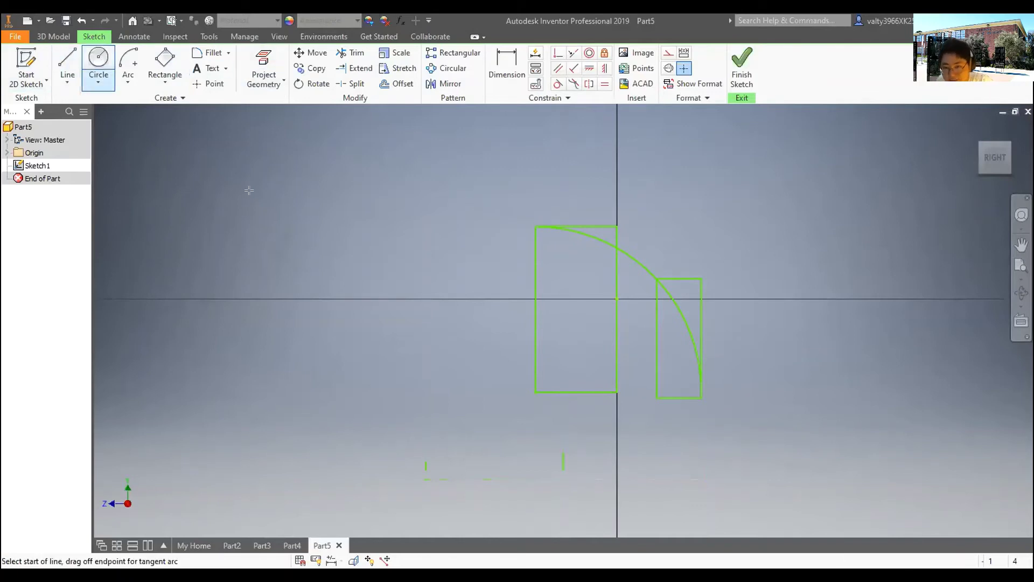
{"action": "left_click", "coordinate": [617, 392]}
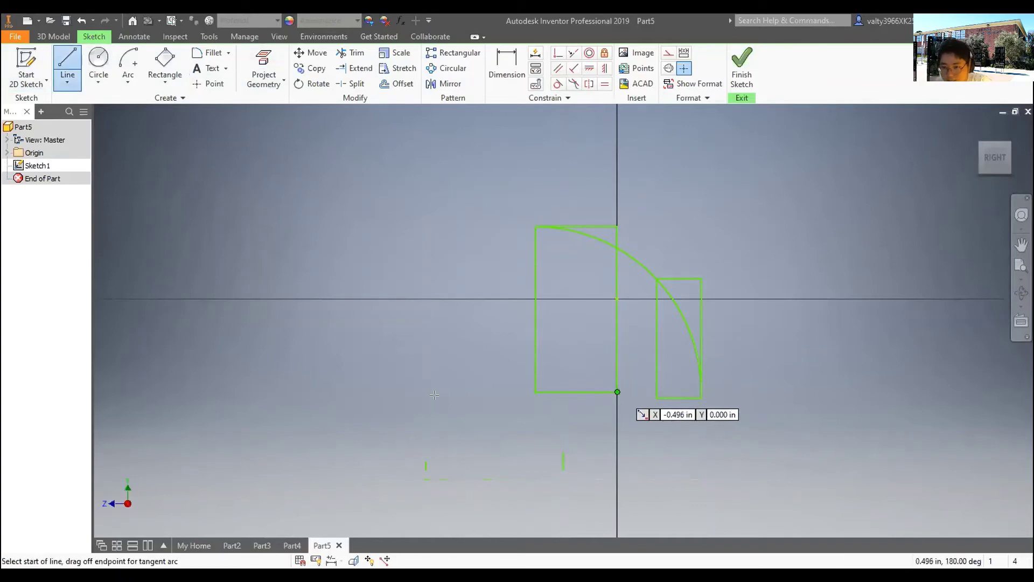
{"action": "double_click", "coordinate": [657, 398]}
{"action": "key", "text": "Escape"}
{"action": "key", "text": "ctrl+z"}
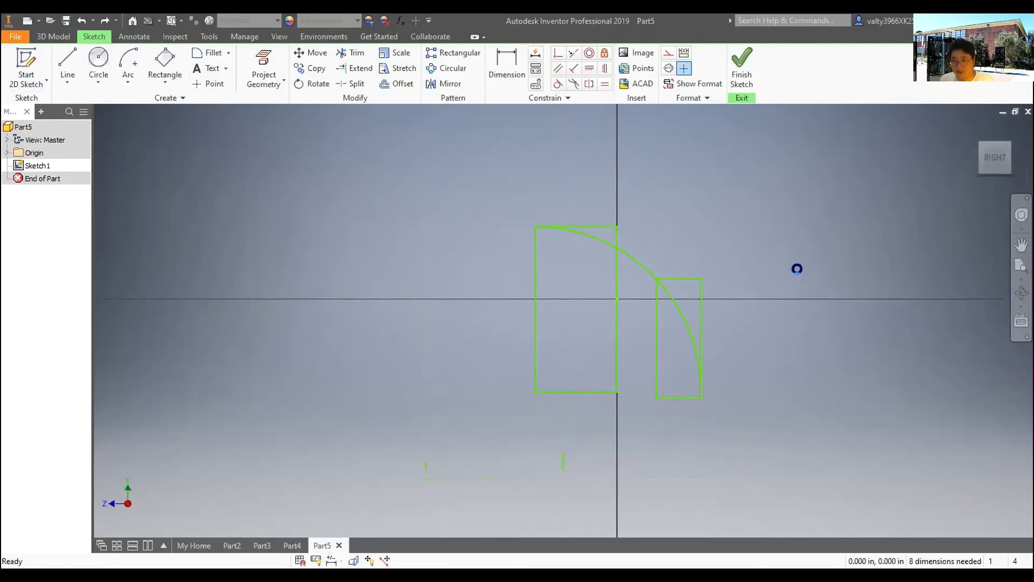
{"action": "key", "text": "ctrl+z"}
- Draw a construction rectangle about 0.46 in wide and 0.74 in tall along the vertical axis, starting 0.323 in above the origin
{"action": "scroll", "coordinate": [141, 125], "scroll_direction": "up", "scroll_amount": 2}
{"action": "scroll", "coordinate": [291, 186], "scroll_direction": "down", "scroll_amount": 2}
{"action": "left_click", "coordinate": [165, 63]}
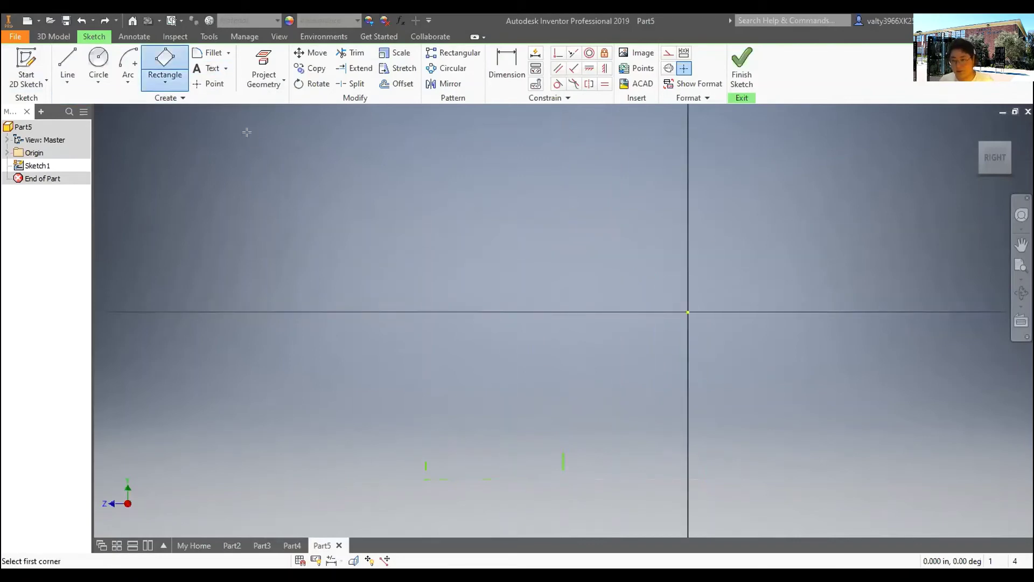
{"action": "left_click", "coordinate": [668, 53]}
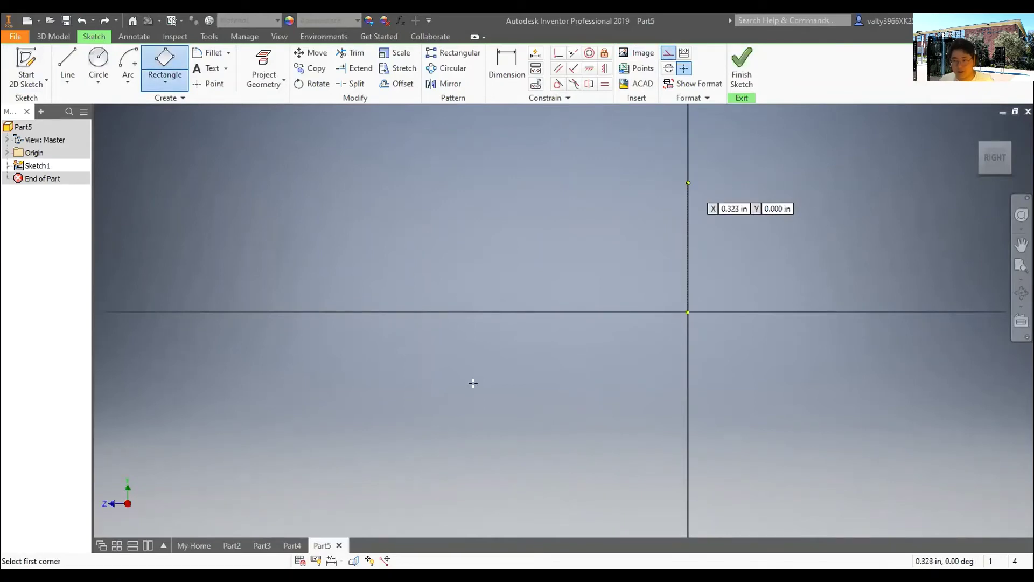
{"action": "left_click", "coordinate": [688, 182]}
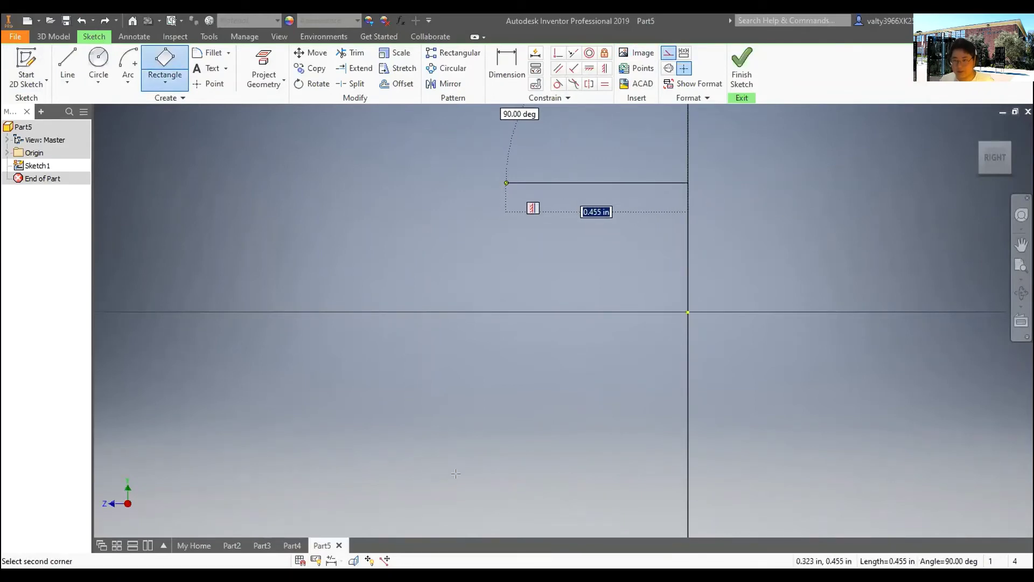
{"action": "left_click", "coordinate": [506, 478]}
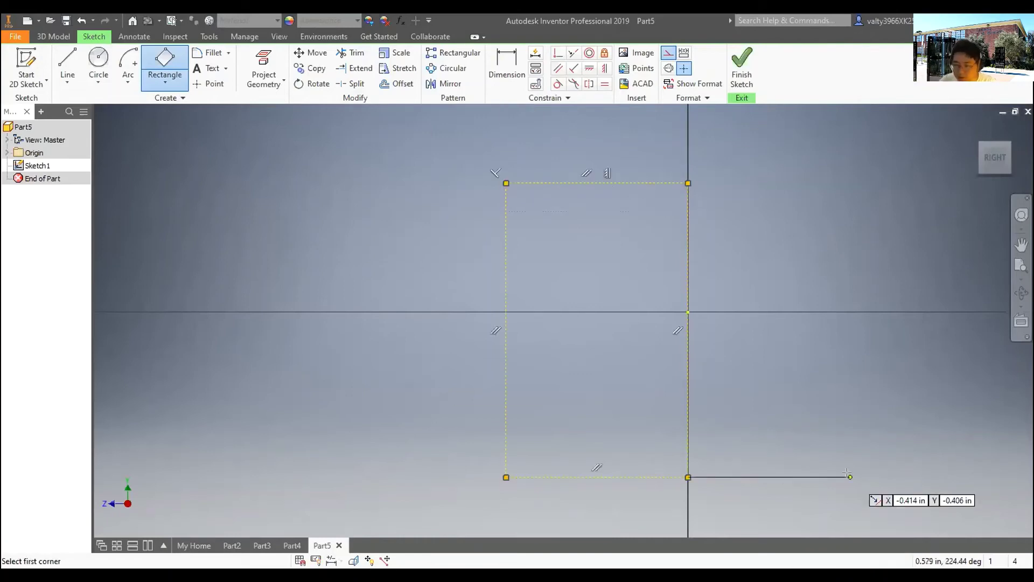
- Draw a 90-degree construction arc centred on the rectangle's lower outer corner, starting at its upper outer corner
{"action": "left_click", "coordinate": [128, 67]}
{"action": "left_click", "coordinate": [506, 477]}
{"action": "key", "text": "Return"}
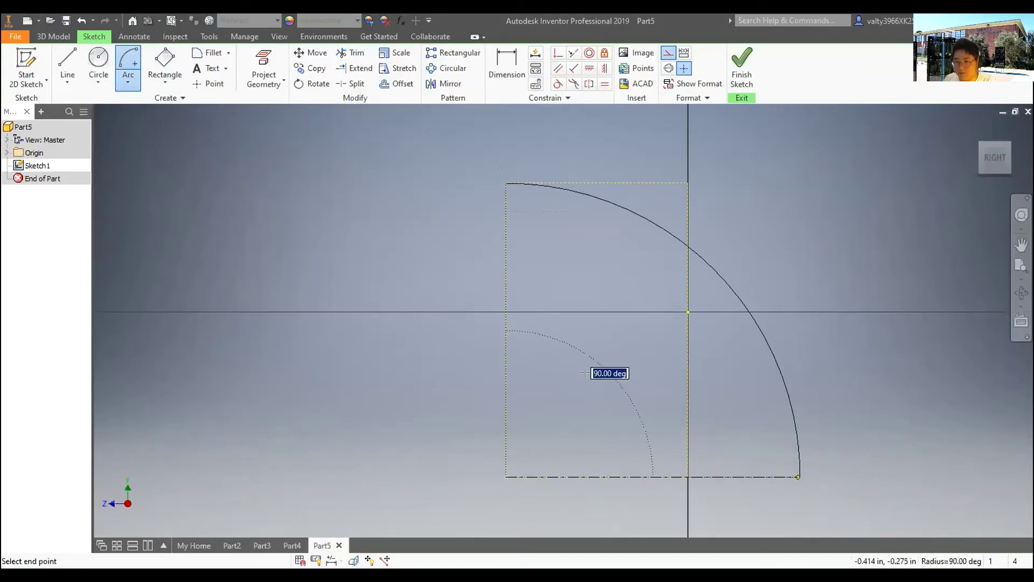
{"action": "left_click", "coordinate": [796, 477]}
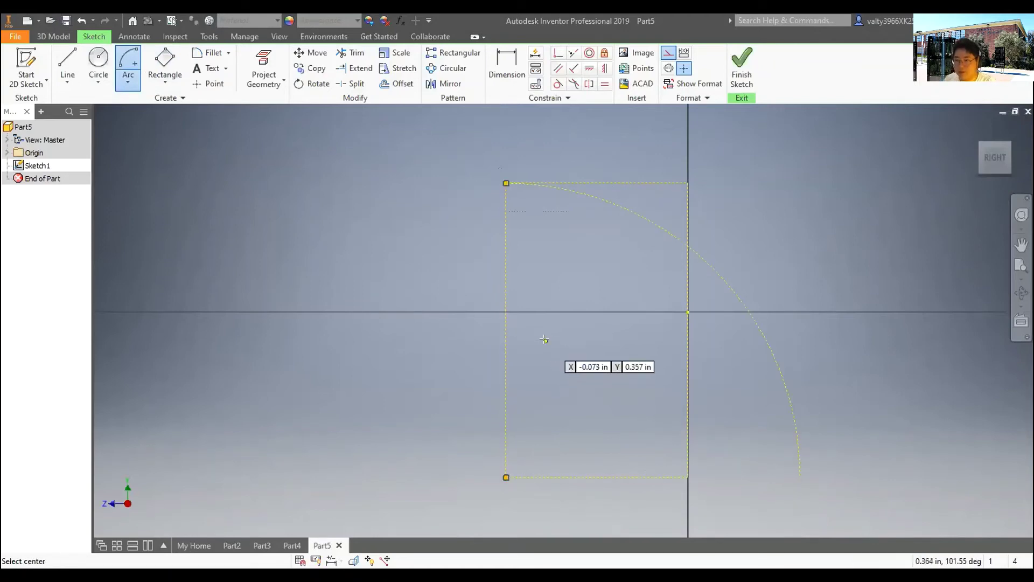
- Draw two horizontal construction lines from the rectangle's axis side to the arc and join them with a vertical line
{"action": "left_click", "coordinate": [79, 66]}
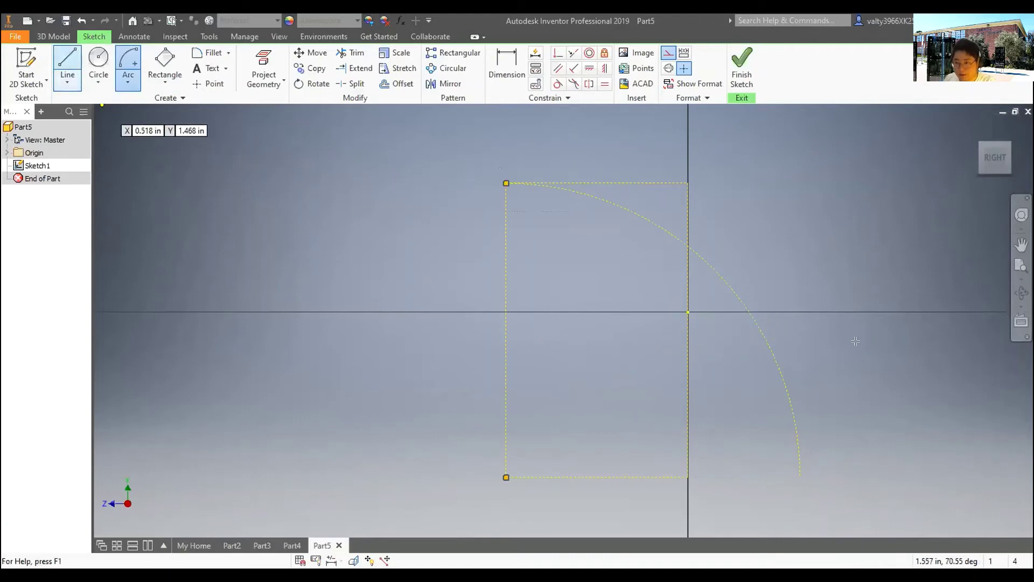
{"action": "left_click", "coordinate": [688, 281]}
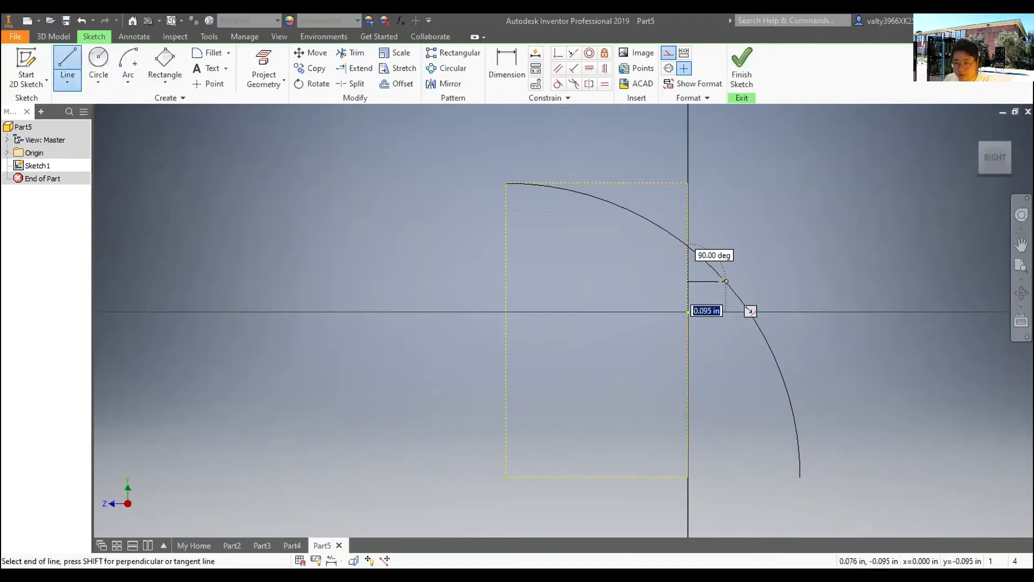
{"action": "key", "text": "Return"}
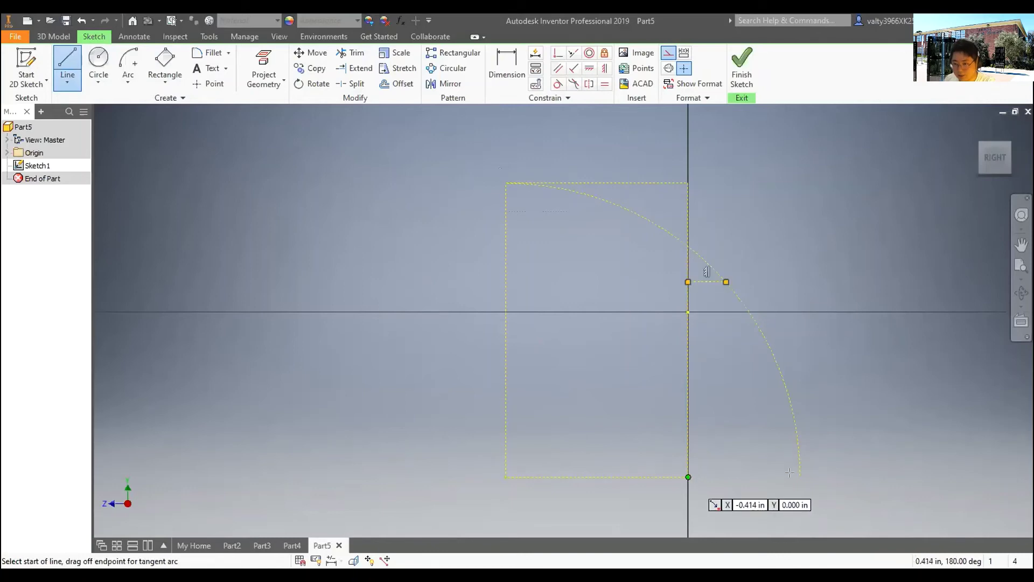
{"action": "left_click", "coordinate": [687, 477]}
{"action": "double_click", "coordinate": [800, 477]}
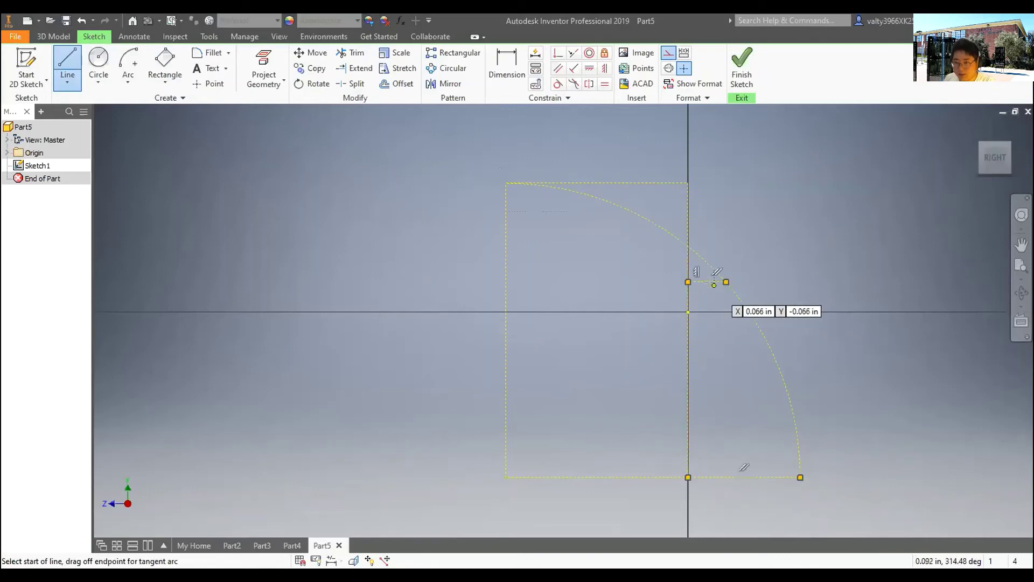
{"action": "left_click", "coordinate": [707, 281]}
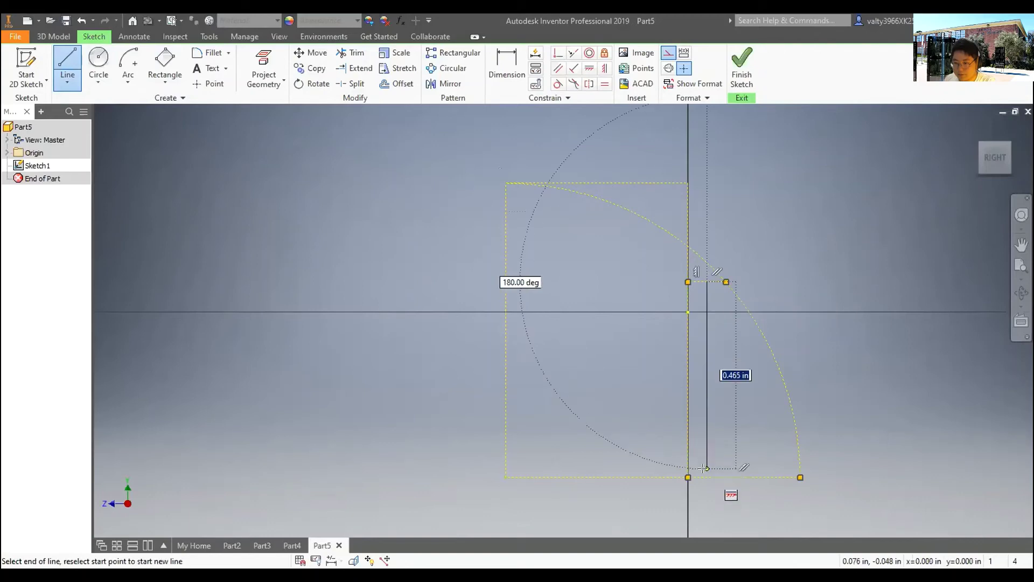
{"action": "double_click", "coordinate": [707, 477]}
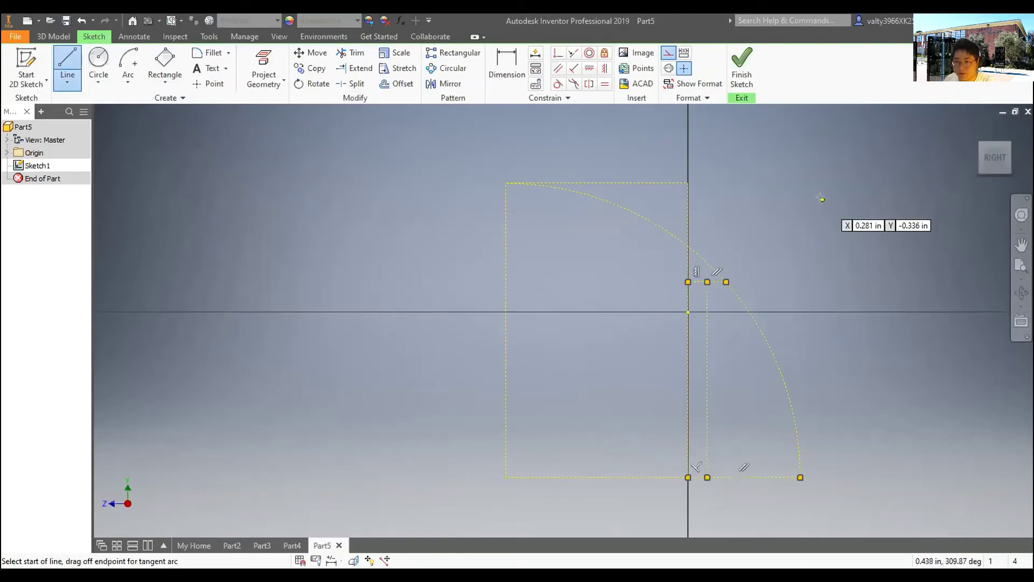
{"action": "key", "text": "Escape"}
- Undo the three construction lines and the 90-degree arc
{"action": "middle_click_drag", "start_coordinate": [687, 315], "coordinate": [514, 309]}
{"action": "scroll", "coordinate": [514, 309], "scroll_direction": "up", "scroll_amount": 3}
{"action": "scroll", "coordinate": [577, 329], "scroll_direction": "down", "scroll_amount": 6}
{"action": "scroll", "coordinate": [508, 350], "scroll_direction": "up", "scroll_amount": 3}
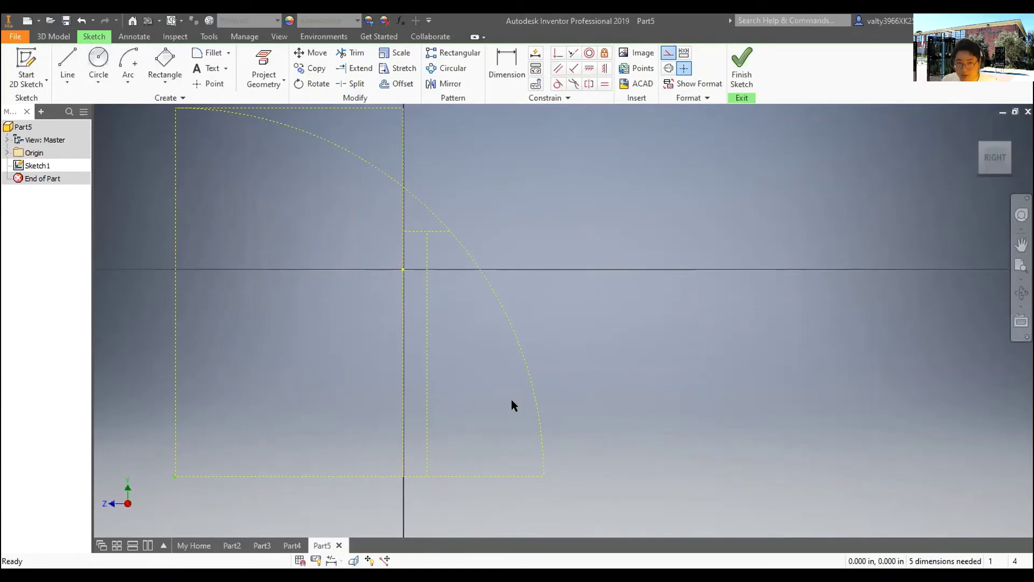
{"action": "scroll", "coordinate": [537, 480], "scroll_direction": "down", "scroll_amount": 3}
{"action": "key", "text": "ctrl+z"}
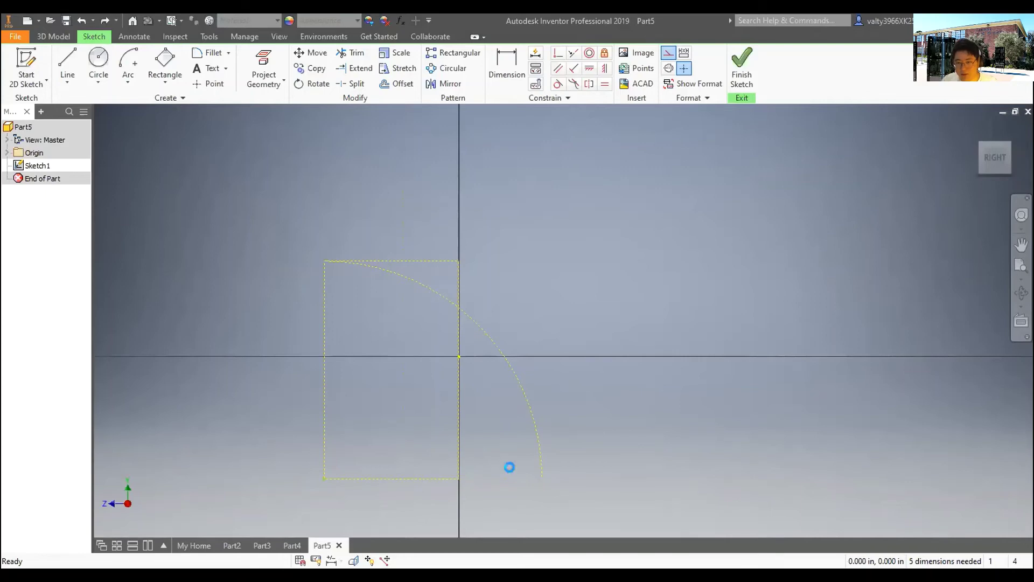
- Draw a 180-degree construction arc centred on the rectangle's lower outer corner, from its upper outer corner to directly below
{"action": "left_click", "coordinate": [125, 60]}
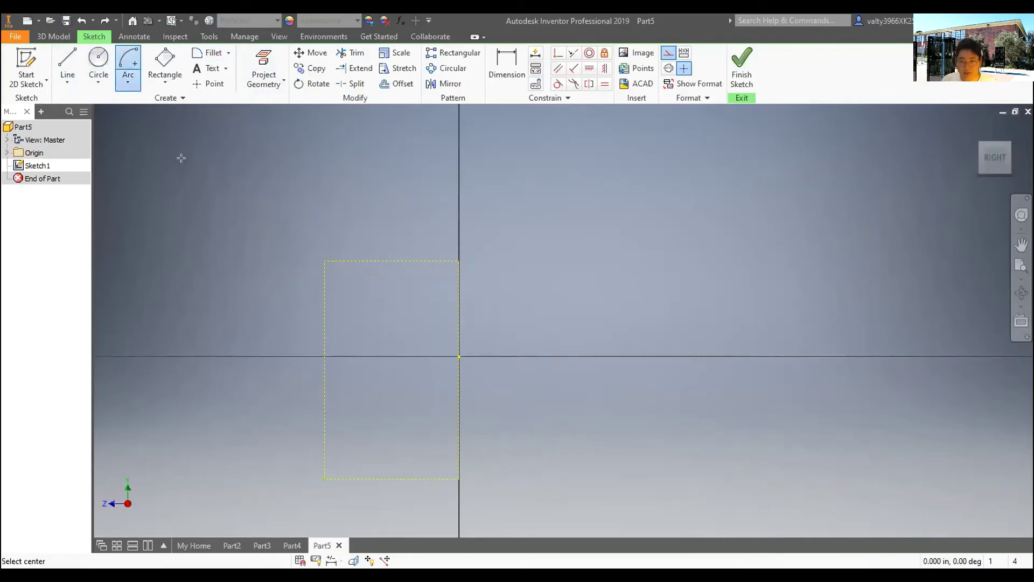
{"action": "left_click", "coordinate": [324, 260]}
{"action": "scroll", "coordinate": [539, 439], "scroll_direction": "down", "scroll_amount": 2}
{"action": "scroll", "coordinate": [539, 438], "scroll_direction": "up", "scroll_amount": 6}
{"action": "scroll", "coordinate": [539, 440], "scroll_direction": "down", "scroll_amount": 2}
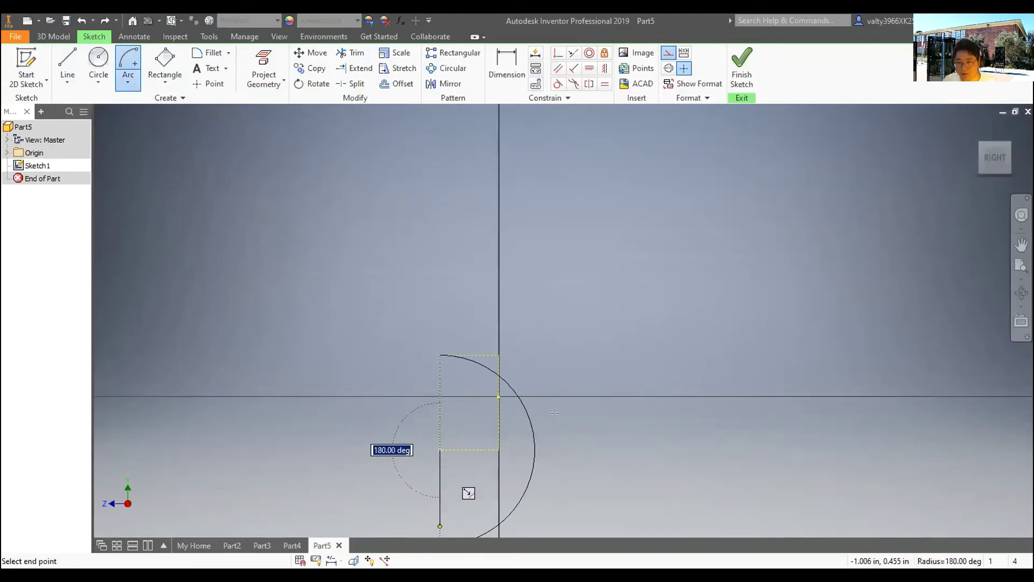
{"action": "left_click", "coordinate": [440, 525]}
- Draw a narrow construction rectangle about 0.83 in tall from the origin down along the axis, with its outer corners on the arc
{"action": "scroll", "coordinate": [531, 421], "scroll_direction": "up", "scroll_amount": 3}
{"action": "mouse_move", "coordinate": [544, 452]}
{"action": "middle_mouse_down"}
{"action": "mouse_move", "coordinate": [554, 277]}
{"action": "mouse_move", "coordinate": [548, 314]}
{"action": "middle_mouse_up"}
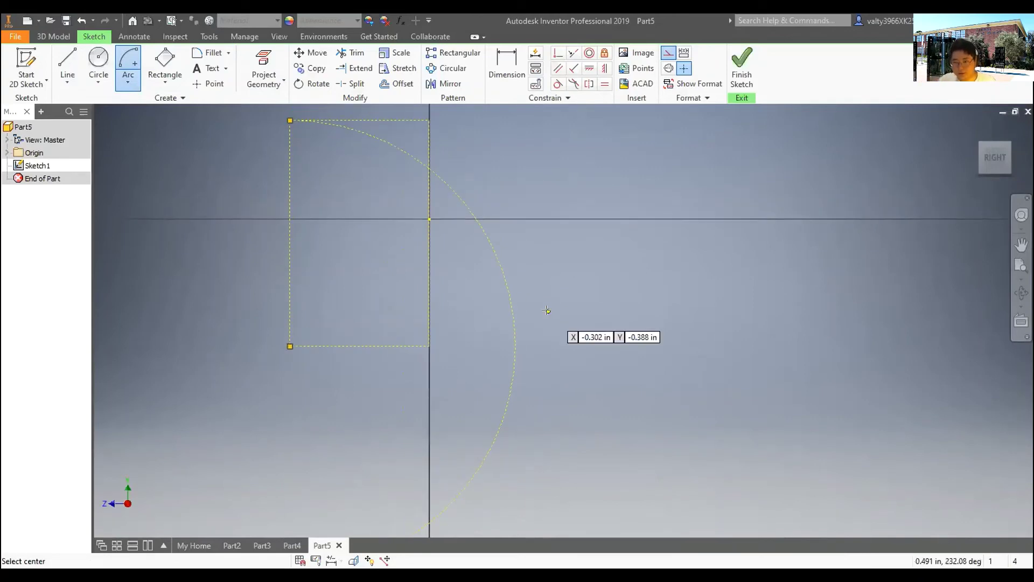
{"action": "left_click", "coordinate": [167, 62]}
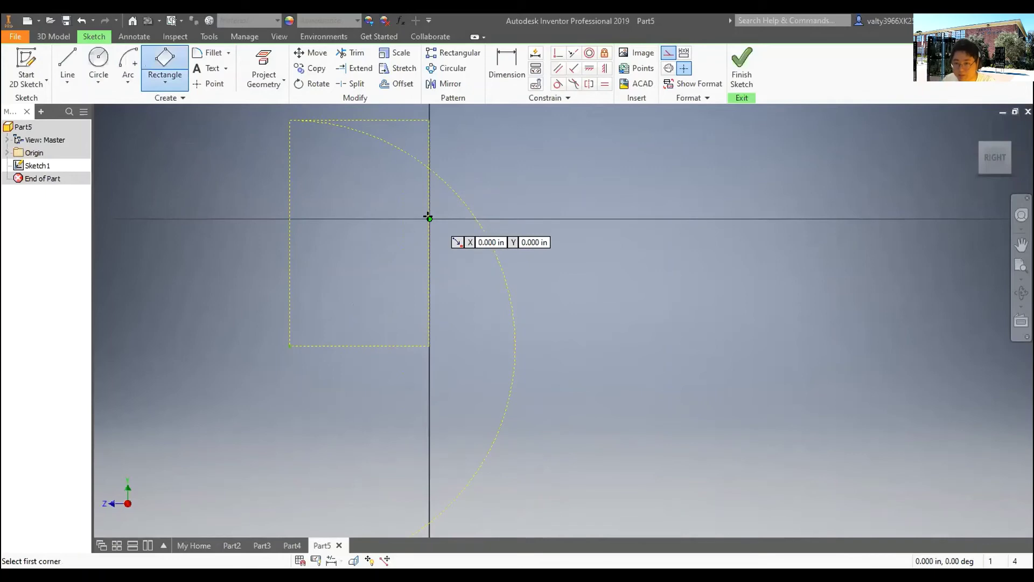
{"action": "left_click", "coordinate": [429, 218]}
{"action": "left_click", "coordinate": [484, 461]}
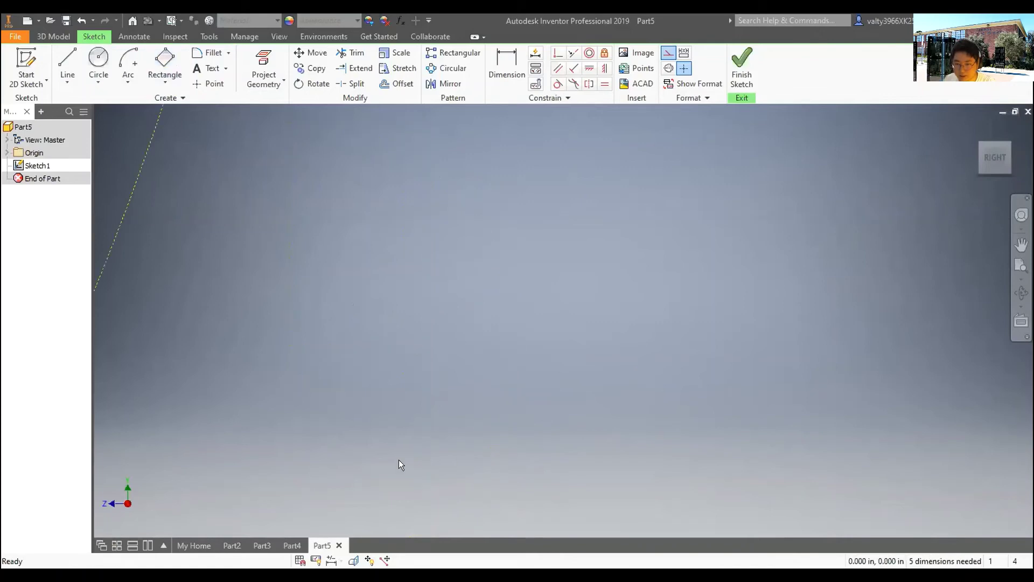
{"action": "middle_click_drag", "start_coordinate": [399, 460], "coordinate": [900, 210]}
{"action": "middle_click_drag", "start_coordinate": [567, 362], "coordinate": [775, 173]}
- Make the narrow rectangle's lower outer corner coincident with the arc
{"action": "left_click", "coordinate": [558, 52]}
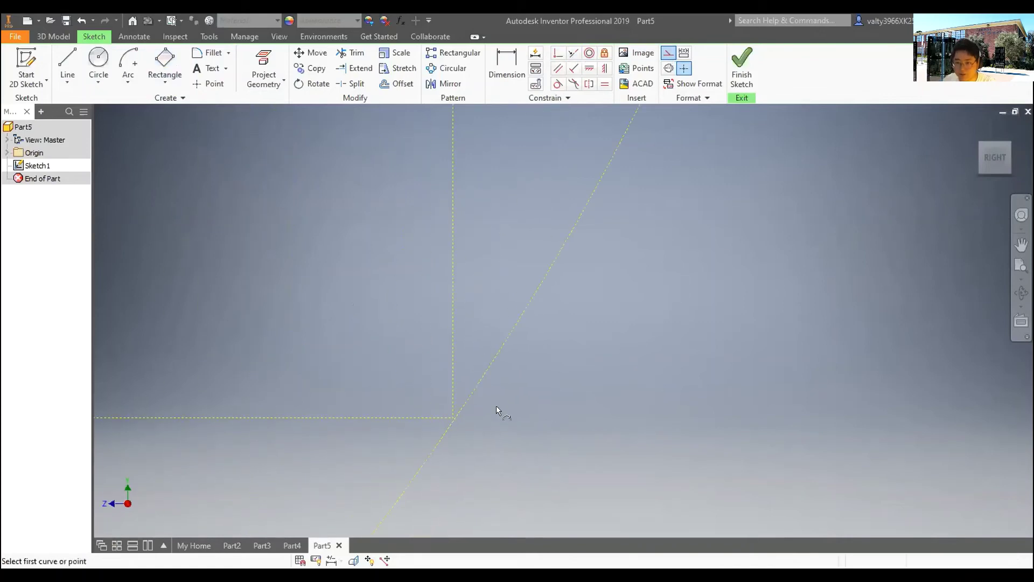
{"action": "left_click", "coordinate": [452, 417]}
{"action": "left_click", "coordinate": [473, 389]}
{"action": "right_click", "coordinate": [680, 323]}
{"action": "left_click", "coordinate": [636, 338]}
{"action": "scroll", "coordinate": [645, 337], "scroll_direction": "up", "scroll_amount": 6}
{"action": "middle_click_drag", "start_coordinate": [717, 213], "coordinate": [665, 303]}
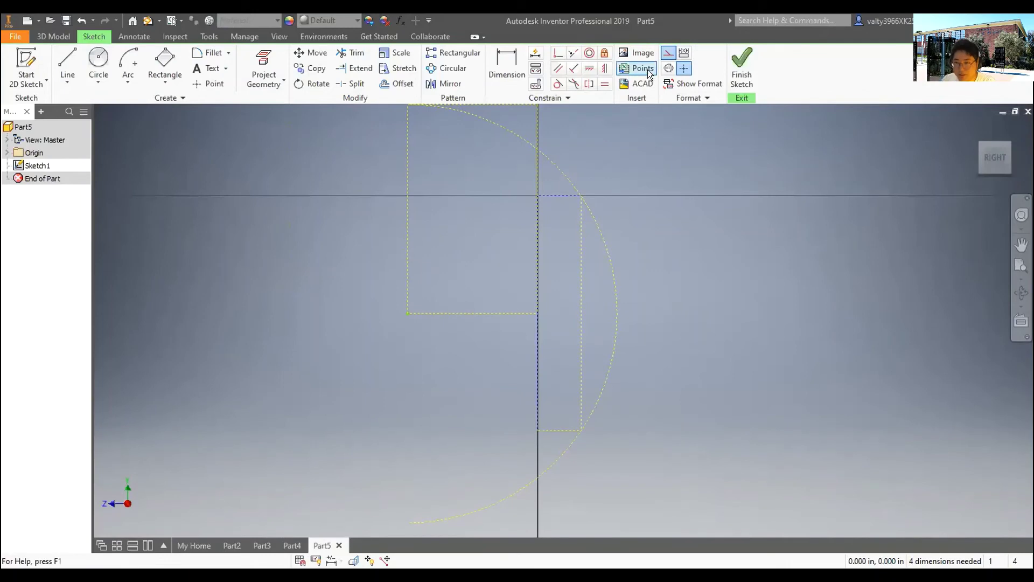
- Try to dimension the narrow rectangle's width at 0.5 in
{"action": "key", "text": "d"}
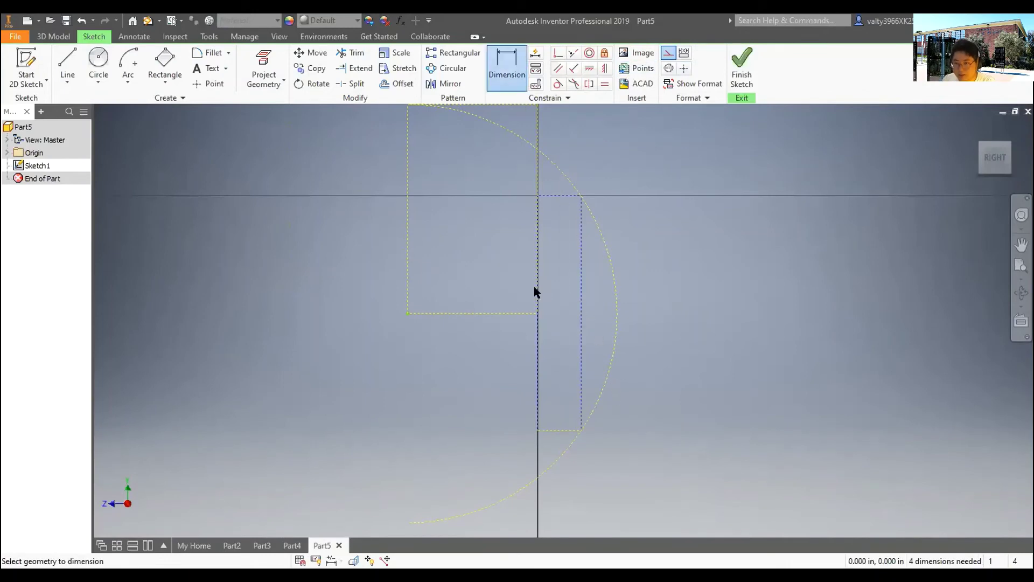
{"action": "left_click", "coordinate": [558, 277]}
{"action": "type", "text": "0.5"}
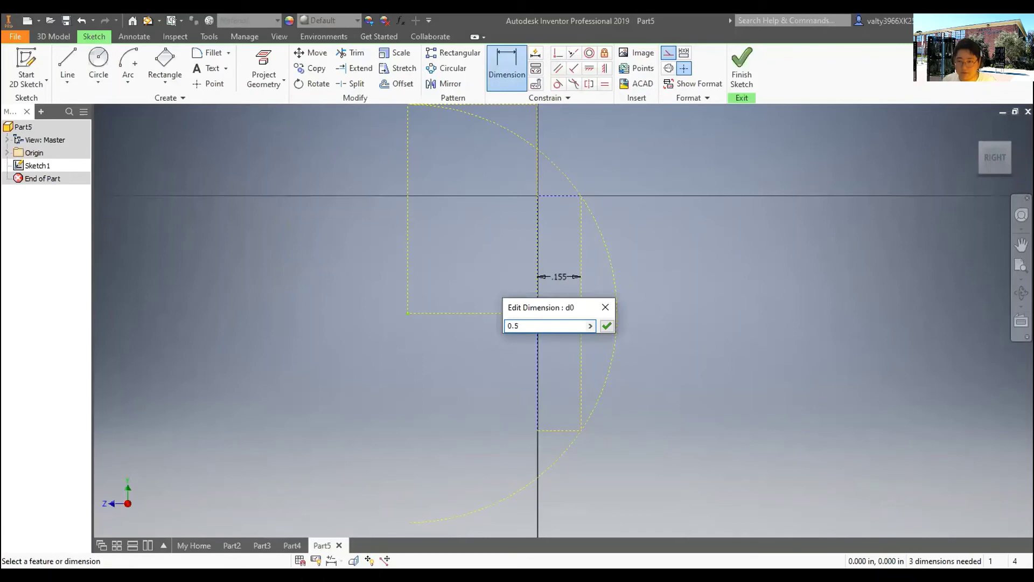
{"action": "key", "text": "Return"}
{"action": "scroll", "coordinate": [556, 273], "scroll_direction": "up", "scroll_amount": 4}
{"action": "middle_click_drag", "start_coordinate": [682, 408], "coordinate": [671, 345]}
- Undo the width dimension and the narrow rectangle, keeping the wide rectangle and the 180-degree arc
{"action": "key", "text": "ctrl+z"}
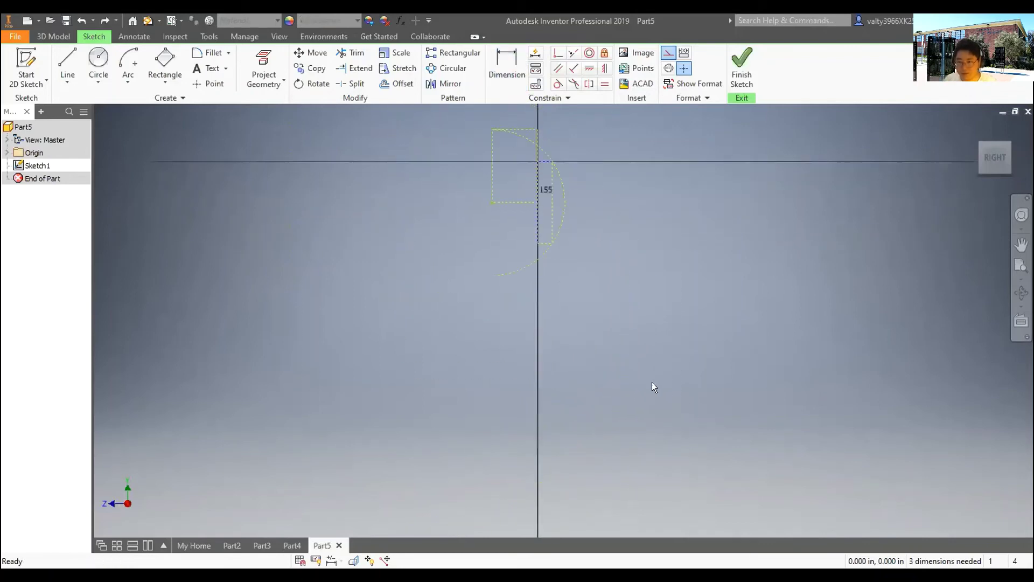
{"action": "scroll", "coordinate": [601, 210], "scroll_direction": "down", "scroll_amount": 4}
{"action": "middle_click_drag", "start_coordinate": [601, 209], "coordinate": [668, 345]}
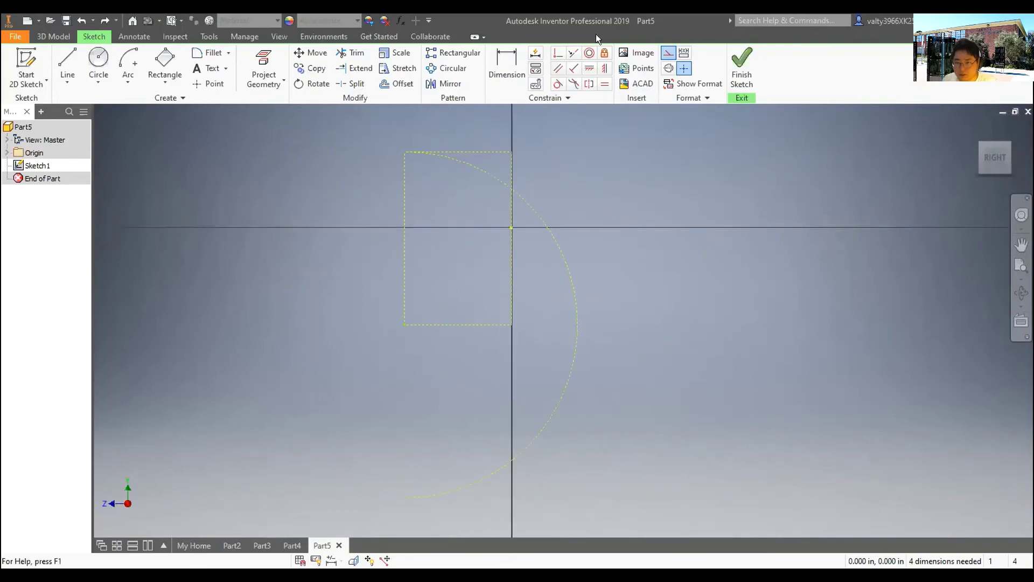
- Draw a three-point construction rectangle from the origin, about 0.154 in wide, with its upper outer corner on the arc
{"action": "left_click", "coordinate": [173, 65]}
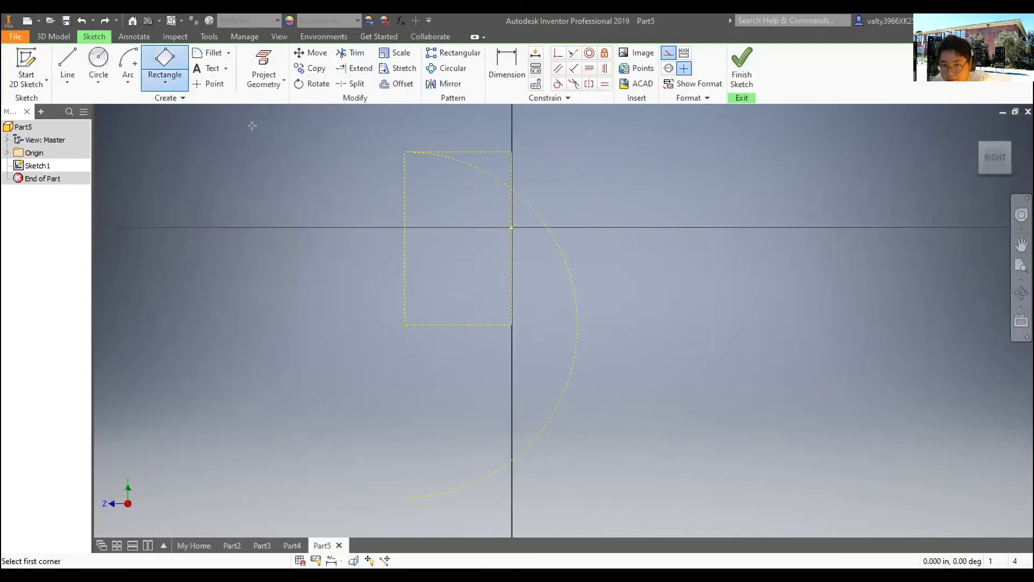
{"action": "left_click", "coordinate": [512, 228]}
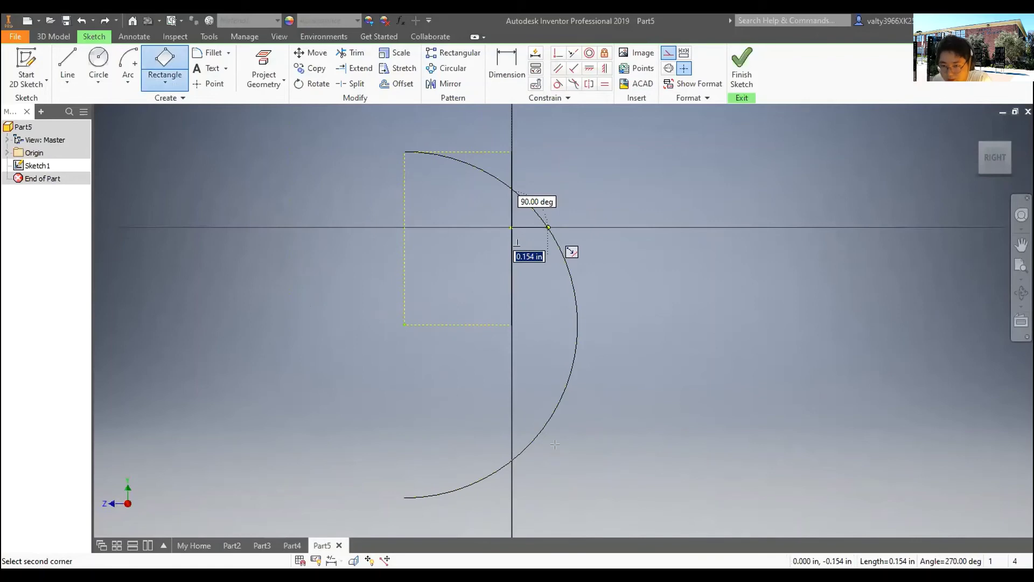
{"action": "left_click", "coordinate": [549, 227]}
{"action": "left_click", "coordinate": [548, 424]}
{"action": "right_click", "coordinate": [641, 324]}
{"action": "left_click", "coordinate": [611, 327]}
- Add a coincident constraint placing the redrawn narrow rectangle's lower outer corner on the arc
{"action": "scroll", "coordinate": [609, 367], "scroll_direction": "down", "scroll_amount": 5}
{"action": "middle_click_drag", "start_coordinate": [541, 380], "coordinate": [720, 236]}
{"action": "left_click", "coordinate": [558, 52]}
{"action": "left_click", "coordinate": [561, 430]}
{"action": "left_click", "coordinate": [584, 387]}
{"action": "right_click", "coordinate": [710, 322]}
{"action": "left_click", "coordinate": [663, 324]}
{"action": "scroll", "coordinate": [702, 323], "scroll_direction": "up", "scroll_amount": 3}
{"action": "scroll", "coordinate": [697, 326], "scroll_direction": "down", "scroll_amount": 2}
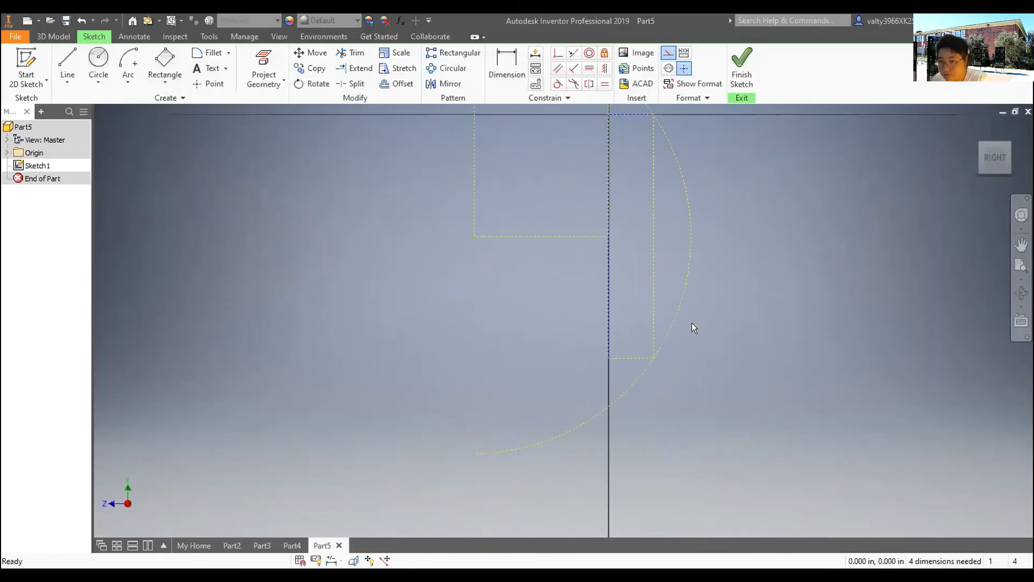
{"action": "middle_click_drag", "start_coordinate": [751, 251], "coordinate": [703, 383]}
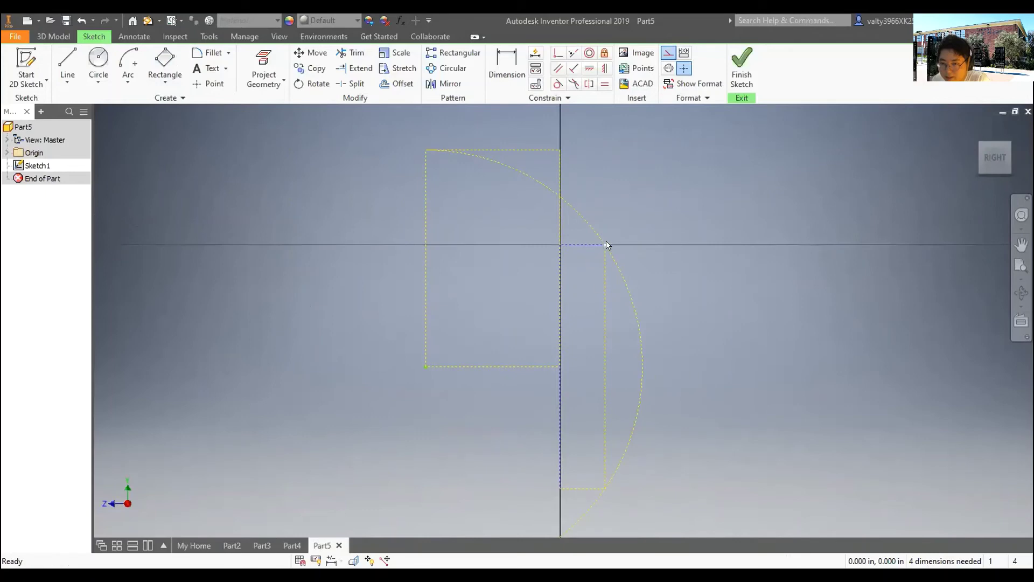
- Draw a vertical construction line about 0.827 in long between the midpoints of the narrow rectangle's short sides
{"action": "key", "text": "l"}
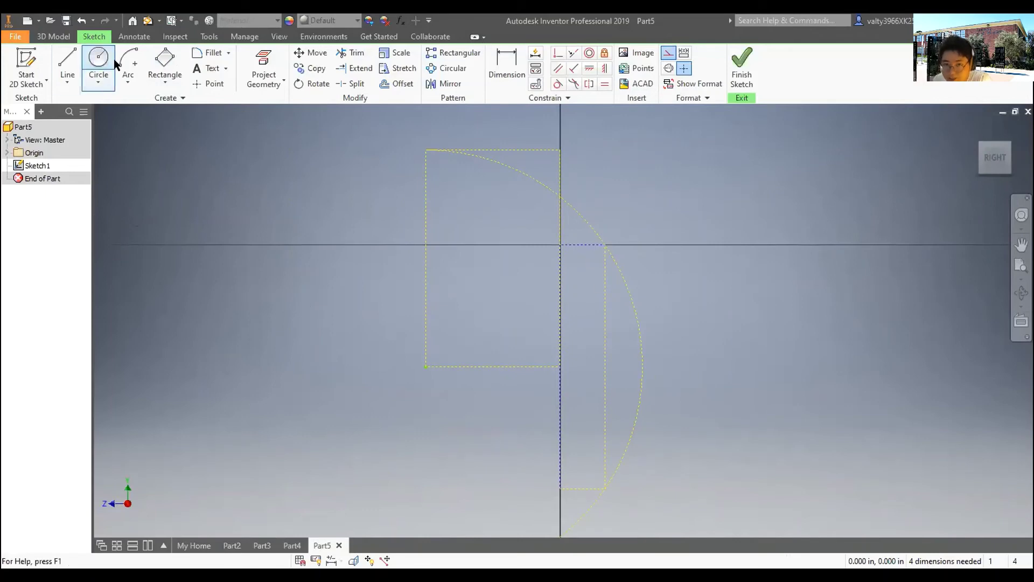
{"action": "left_click", "coordinate": [67, 65]}
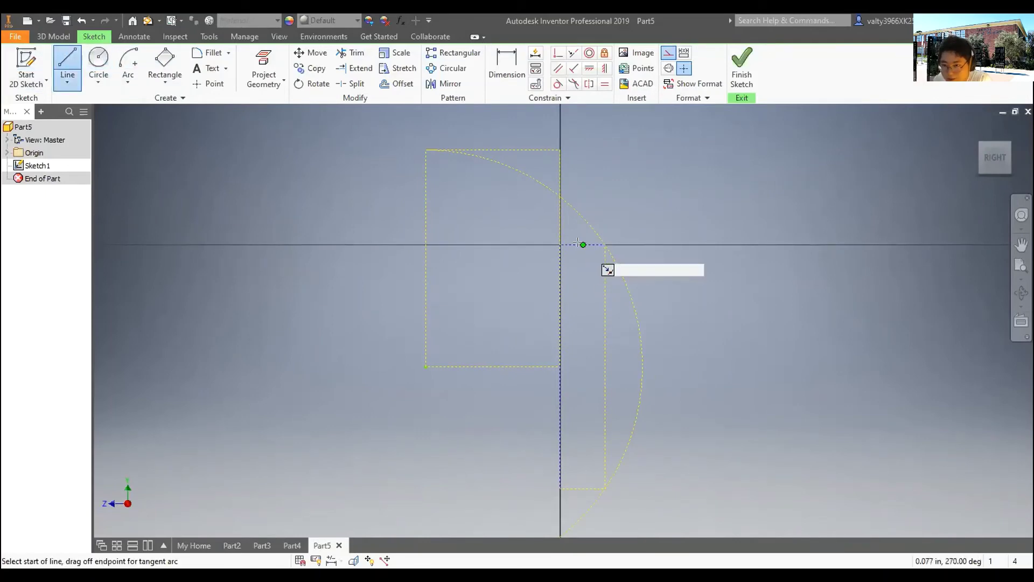
{"action": "key", "text": "Return"}
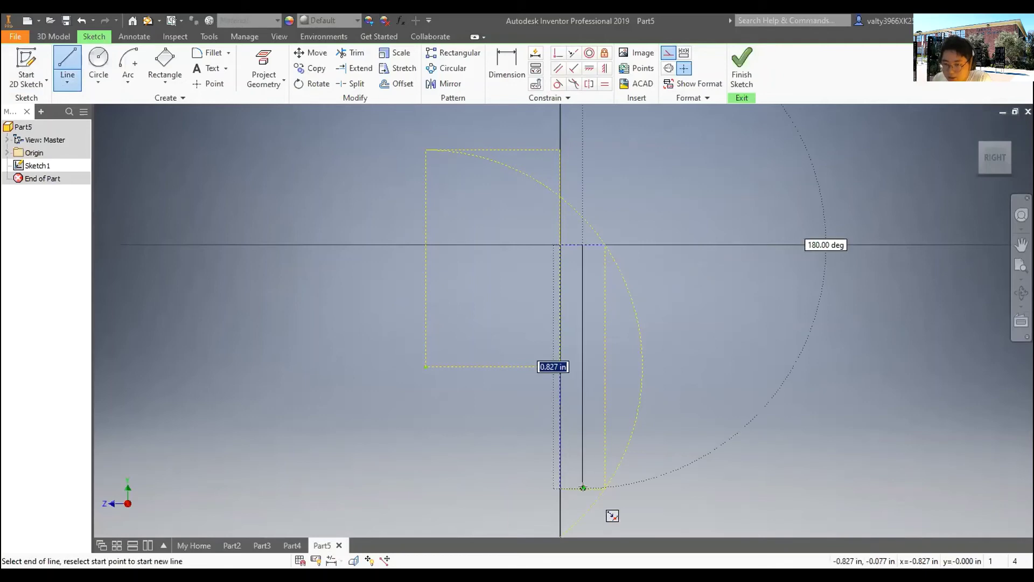
{"action": "left_click", "coordinate": [583, 488]}
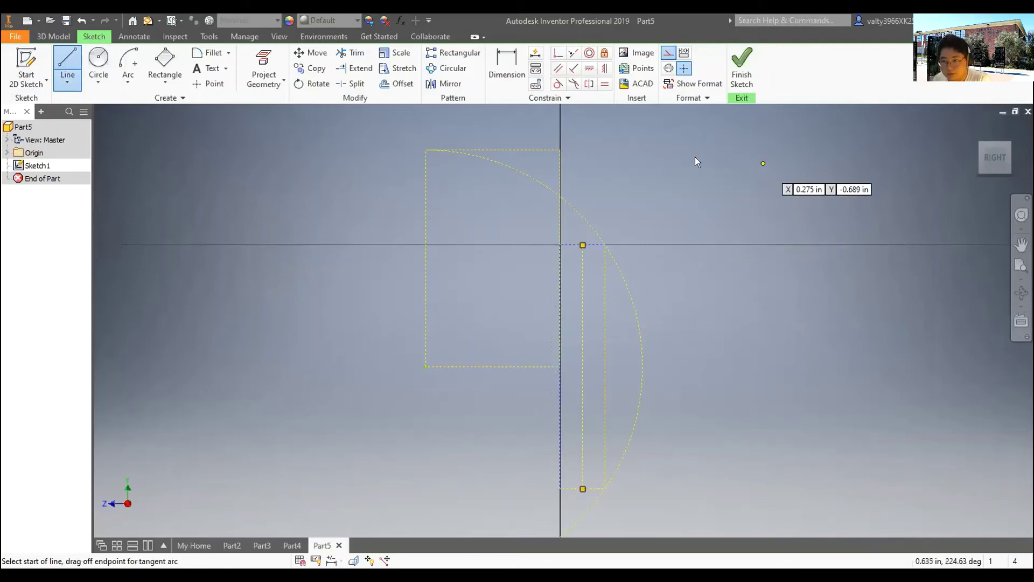
{"action": "key", "text": "Escape"}
- Trace solid lines over the outer halves of the narrow rectangle's short sides and over the vertical midline joining them
{"action": "left_click", "coordinate": [66, 62]}
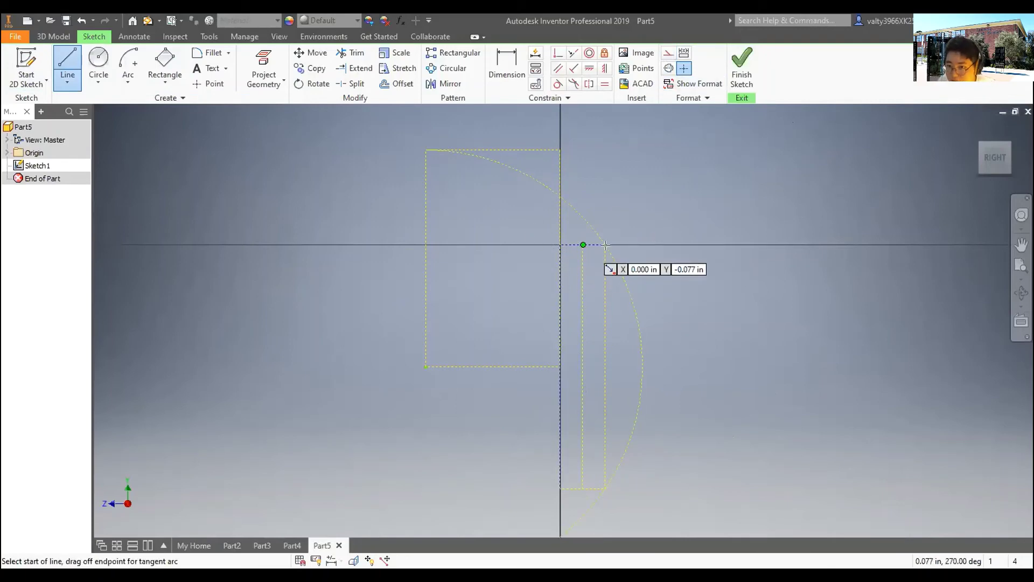
{"action": "left_click", "coordinate": [583, 244]}
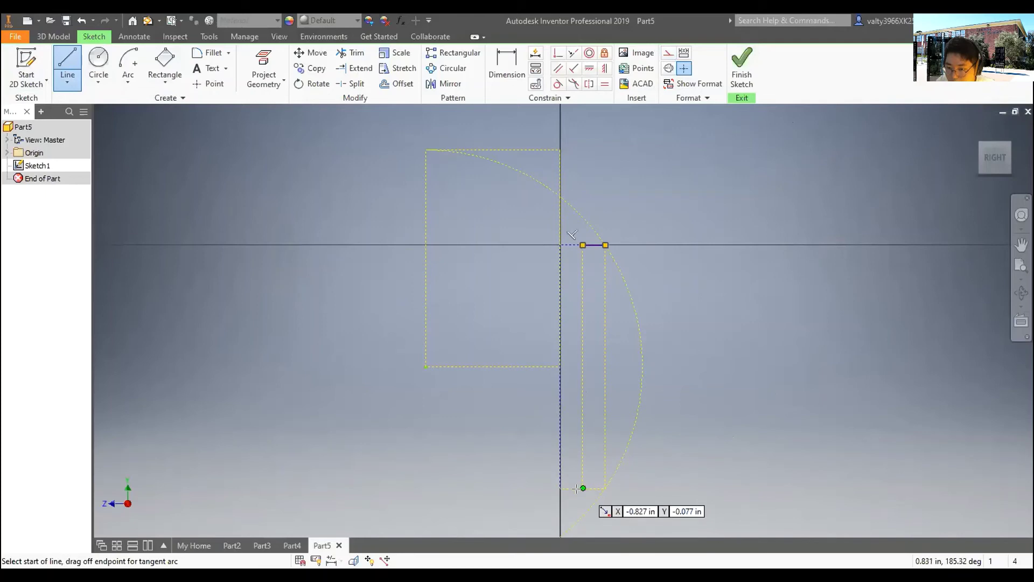
{"action": "left_click", "coordinate": [583, 244]}
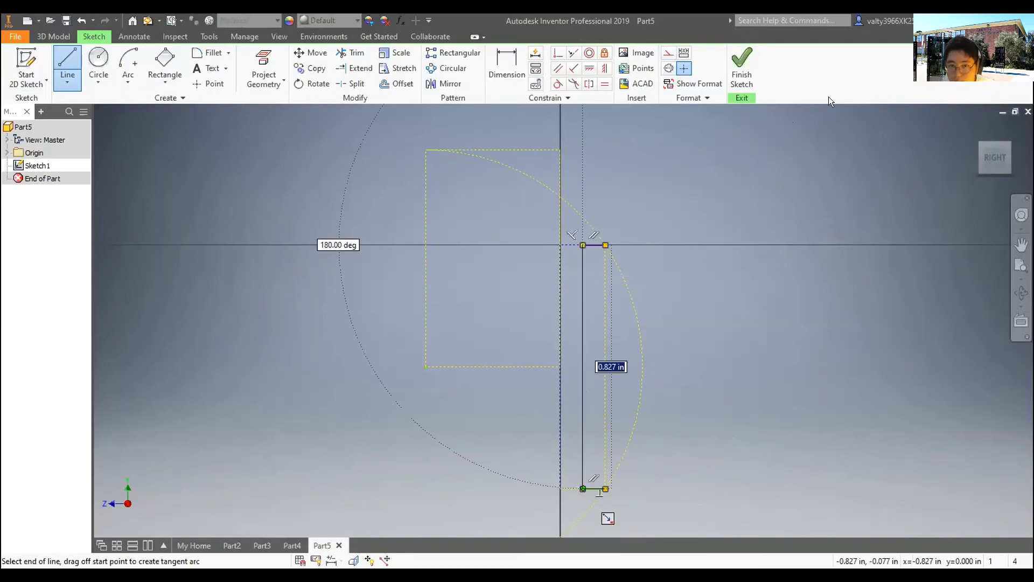
- Close the profile with a solid 68.34-degree arc centred on the wide rectangle's lower outer corner, and finish the sketch
{"action": "key", "text": "a"}
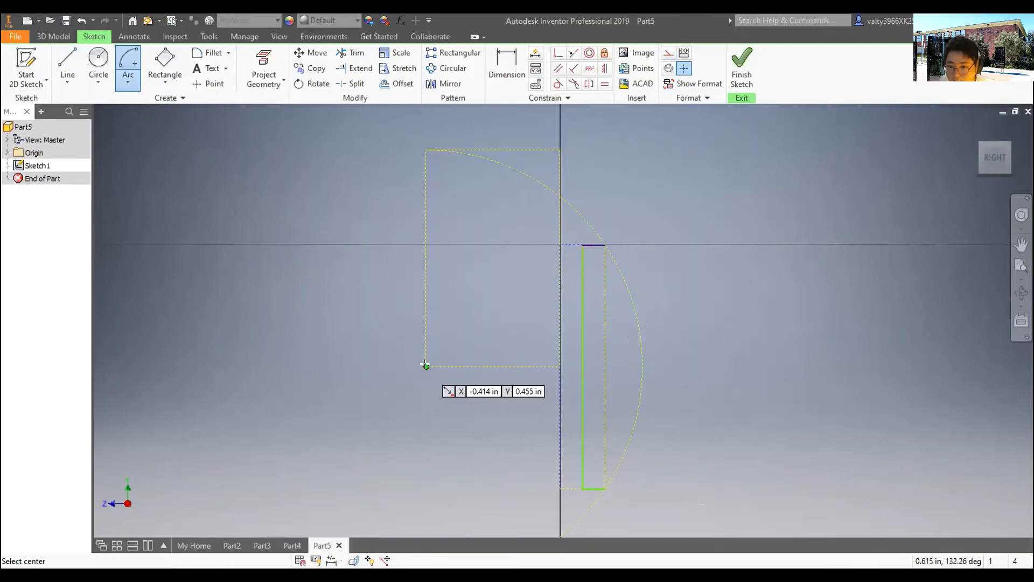
{"action": "left_click", "coordinate": [427, 367]}
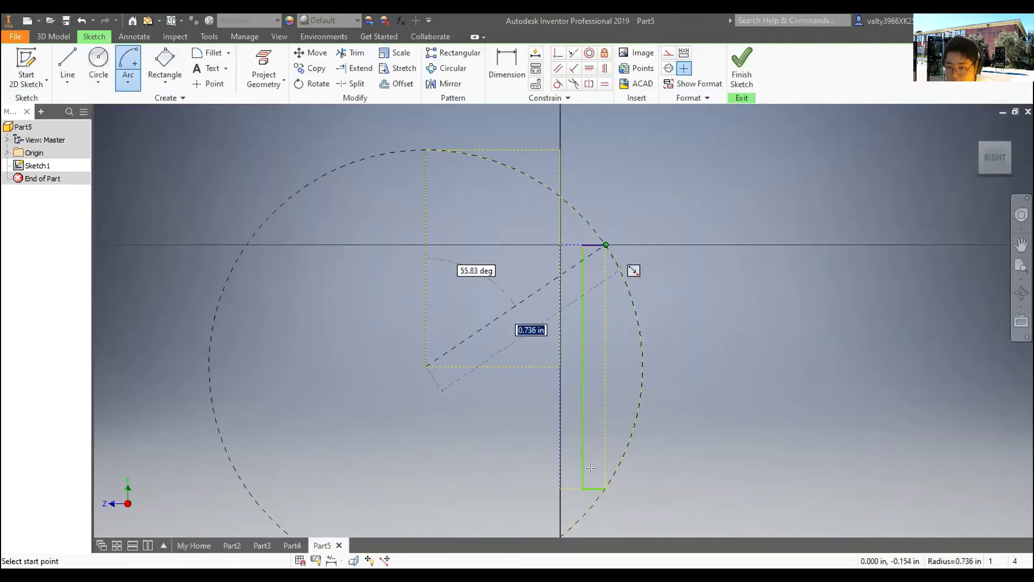
{"action": "left_click", "coordinate": [606, 245]}
{"action": "left_click", "coordinate": [604, 488]}
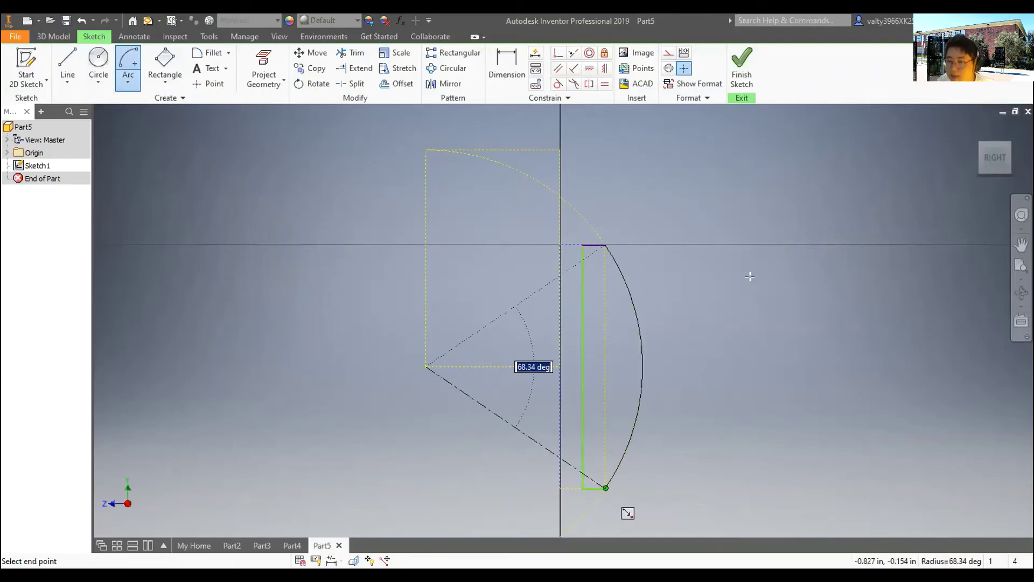
{"action": "left_click", "coordinate": [742, 66]}
- Try to revolve the closed profile with the extents set to an angle of 180 degrees
{"action": "middle_click_drag", "start_coordinate": [732, 434], "coordinate": [721, 317]}
{"action": "left_click", "coordinate": [97, 68]}
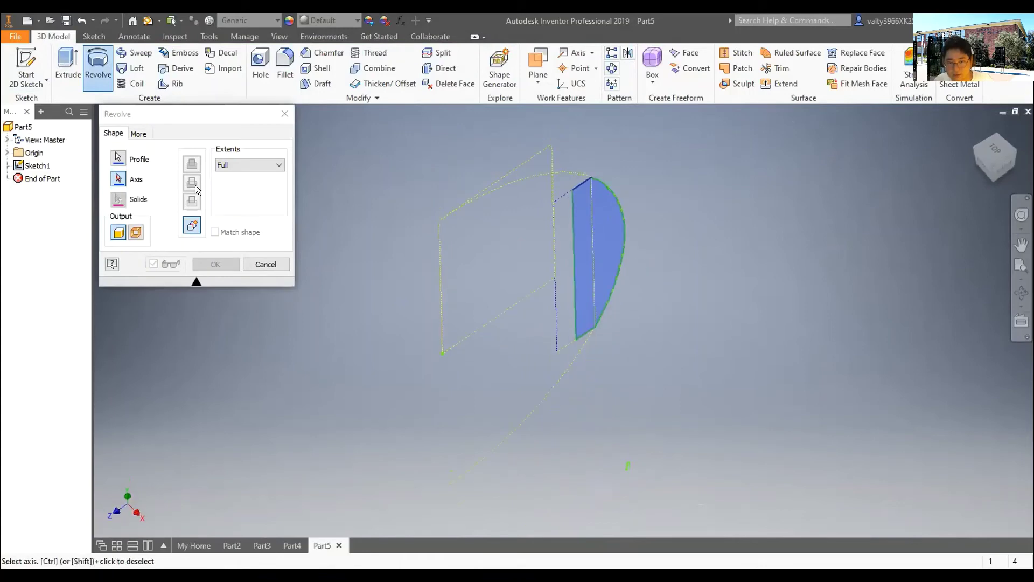
{"action": "left_click", "coordinate": [235, 166]}
{"action": "left_click", "coordinate": [251, 175]}
{"action": "left_click", "coordinate": [244, 184]}
{"action": "key", "text": "BackSpace"}
{"action": "key", "text": "BackSpace"}
{"action": "key", "text": "BackSpace"}
{"action": "key", "text": "BackSpace"}
{"action": "key", "text": "BackSpace"}
{"action": "key", "text": "BackSpace"}
{"action": "type", "text": "180"}
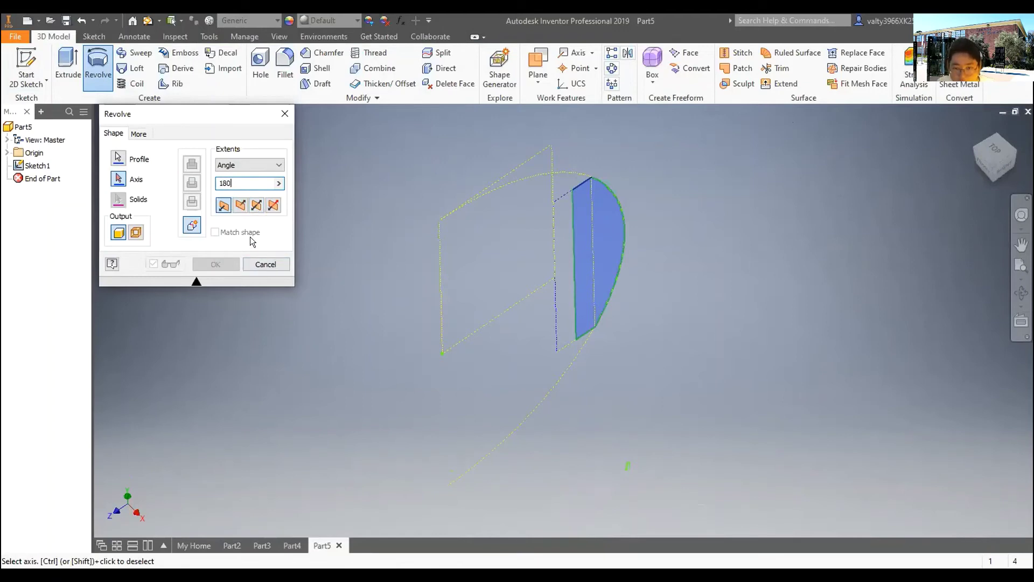
{"action": "left_click", "coordinate": [273, 204]}
{"action": "left_click", "coordinate": [222, 204]}
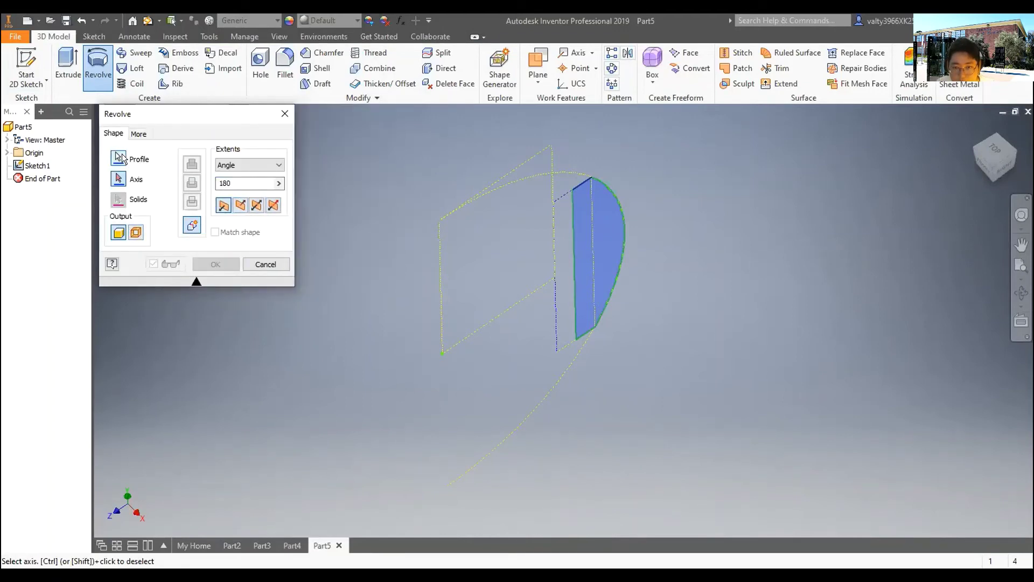
- Try the revolve's surface and solid outputs with profile selection active, and cancel the feature
{"action": "left_click", "coordinate": [136, 233]}
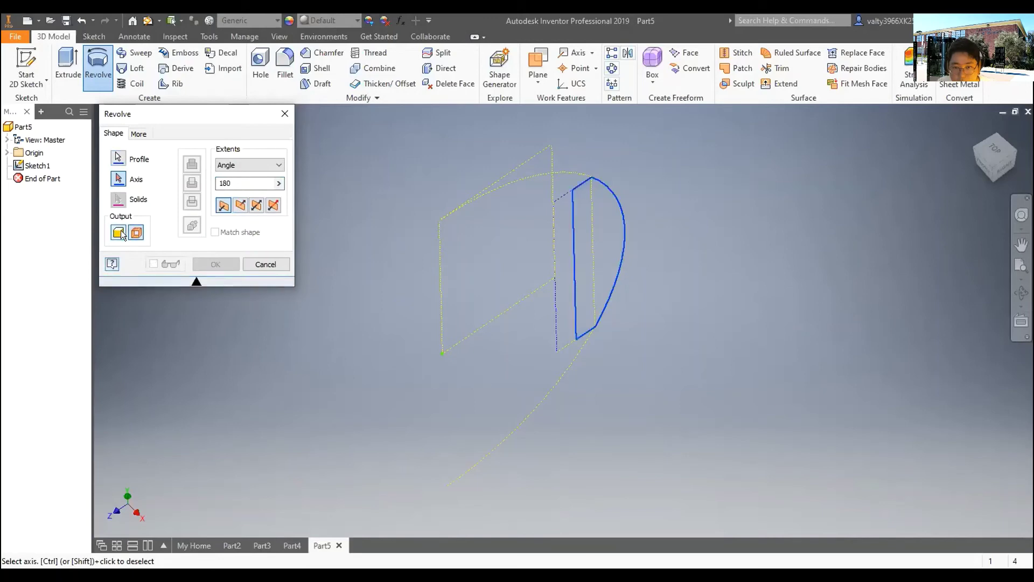
{"action": "left_click", "coordinate": [119, 233]}
{"action": "left_click", "coordinate": [118, 157]}
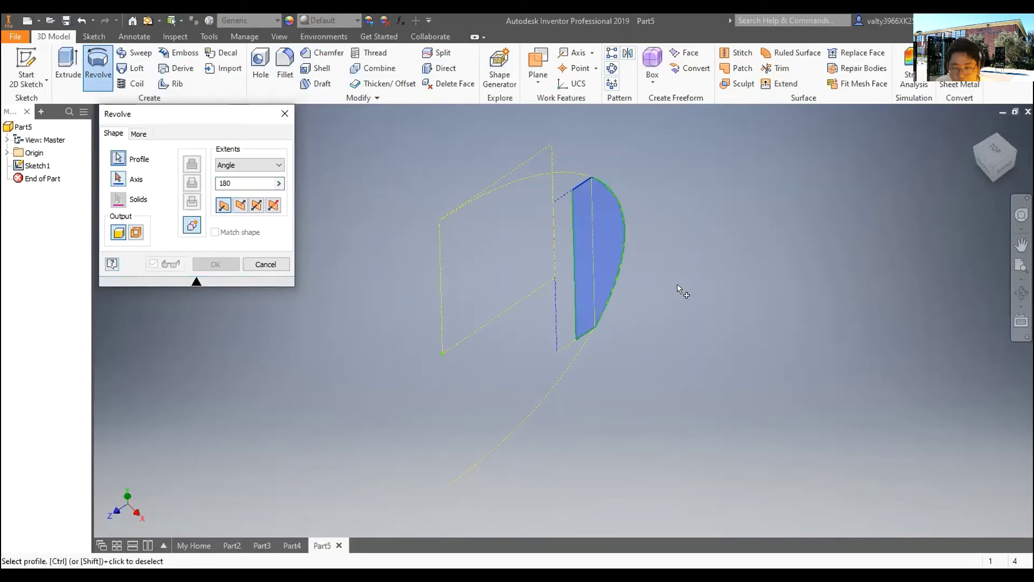
{"action": "scroll", "coordinate": [680, 285], "scroll_direction": "up", "scroll_amount": 8}
{"action": "scroll", "coordinate": [680, 347], "scroll_direction": "down", "scroll_amount": 7}
{"action": "scroll", "coordinate": [655, 203], "scroll_direction": "up", "scroll_amount": 2}
{"action": "middle_click_drag", "start_coordinate": [655, 202], "coordinate": [622, 461]}
{"action": "scroll", "coordinate": [620, 378], "scroll_direction": "down", "scroll_amount": 3}
{"action": "middle_click_drag", "start_coordinate": [620, 377], "coordinate": [705, 269], "text": "shift"}
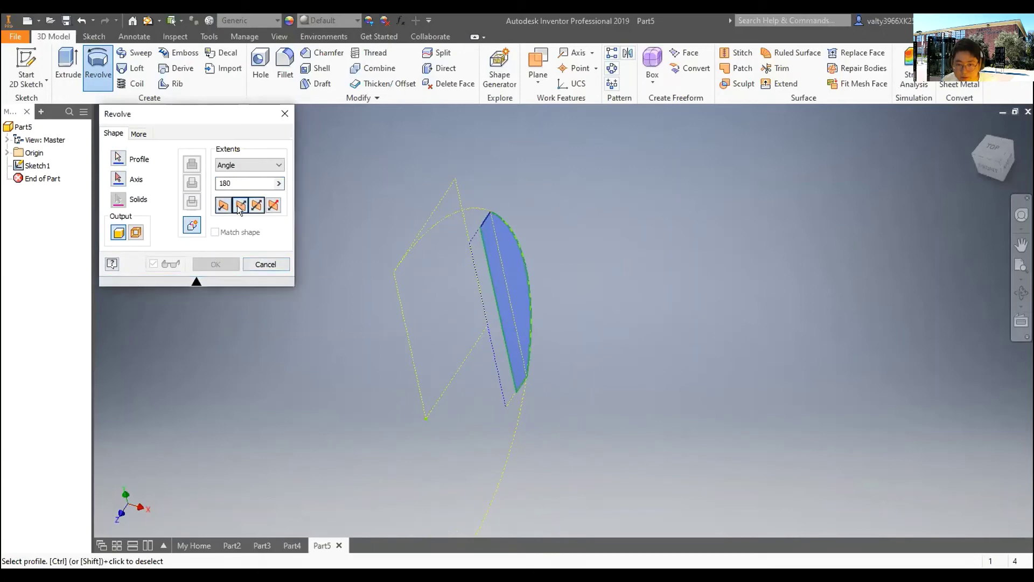
{"action": "left_click", "coordinate": [137, 134]}
{"action": "left_click", "coordinate": [114, 133]}
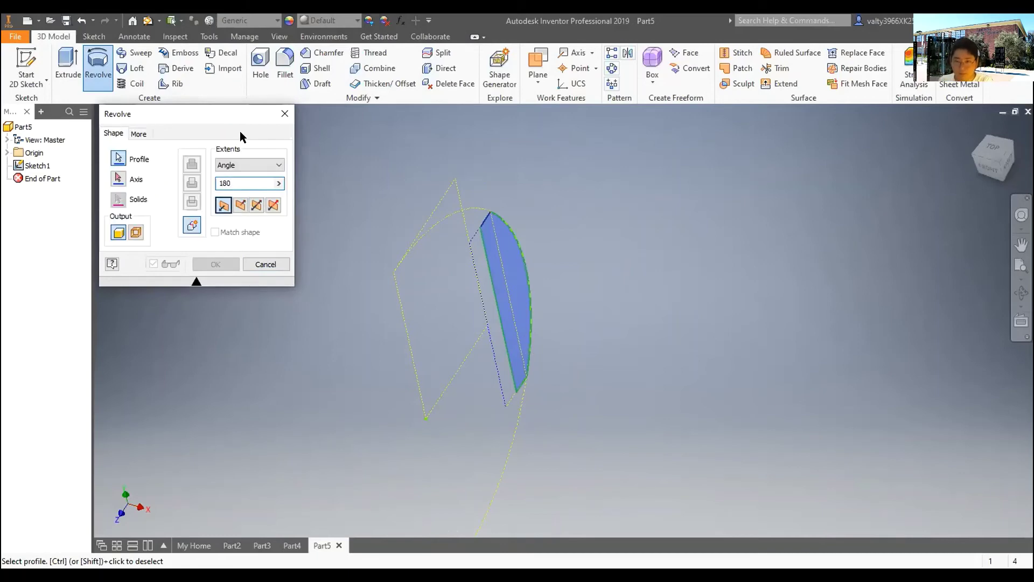
{"action": "left_click", "coordinate": [279, 111]}
- Reopen Sketch1 and dimension the length of the profile's long straight edge, accepting the drawn value
{"action": "scroll", "coordinate": [571, 330], "scroll_direction": "up", "scroll_amount": 3}
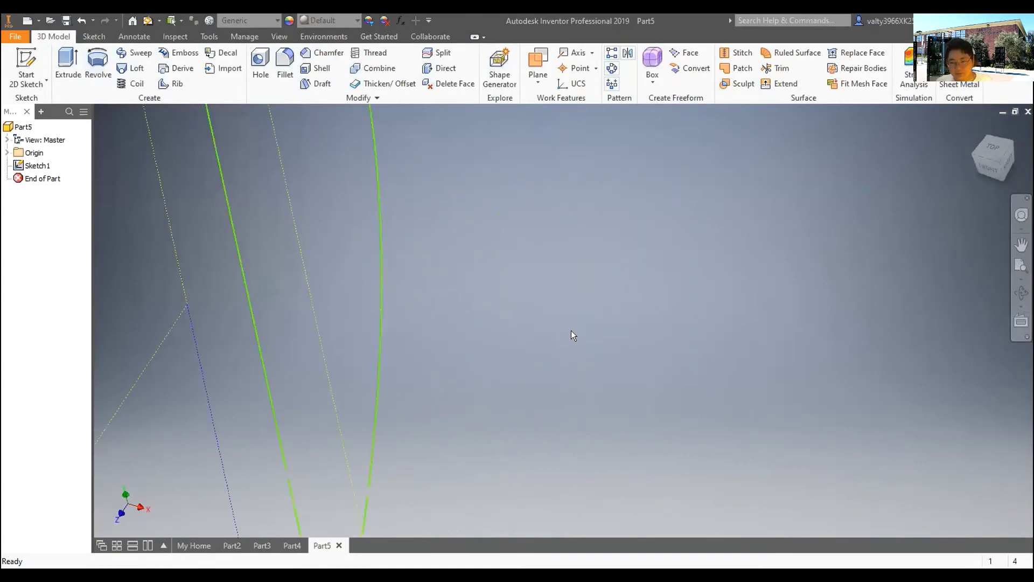
{"action": "middle_click_drag", "start_coordinate": [593, 359], "coordinate": [505, 372], "text": "shift"}
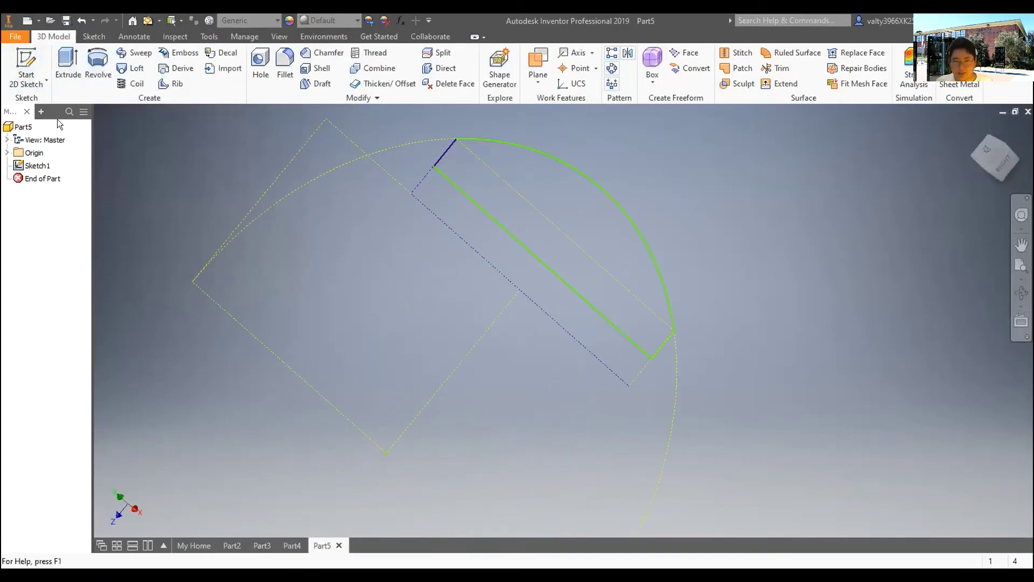
{"action": "double_click", "coordinate": [35, 165]}
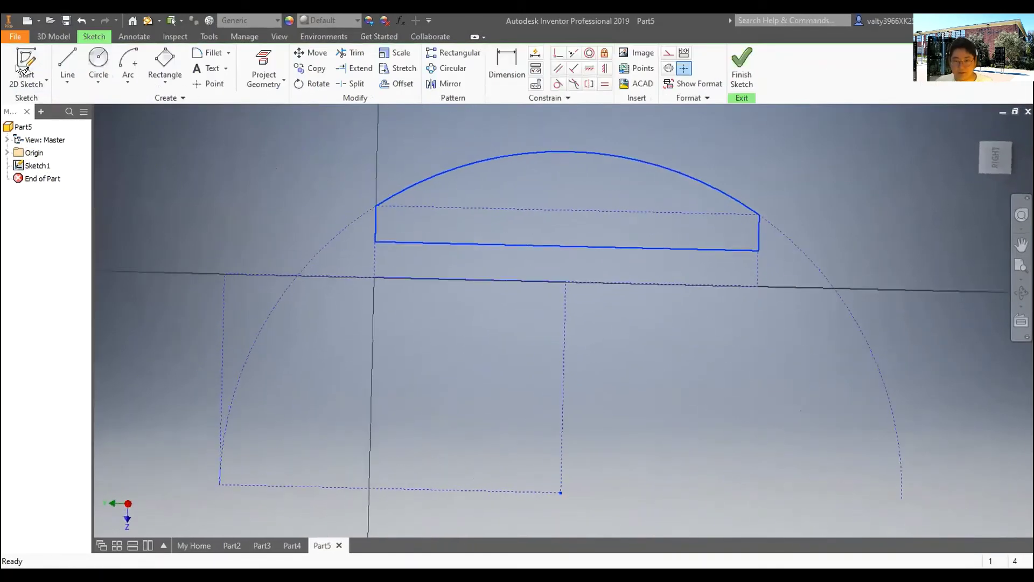
{"action": "left_click", "coordinate": [506, 65]}
{"action": "left_click", "coordinate": [451, 247]}
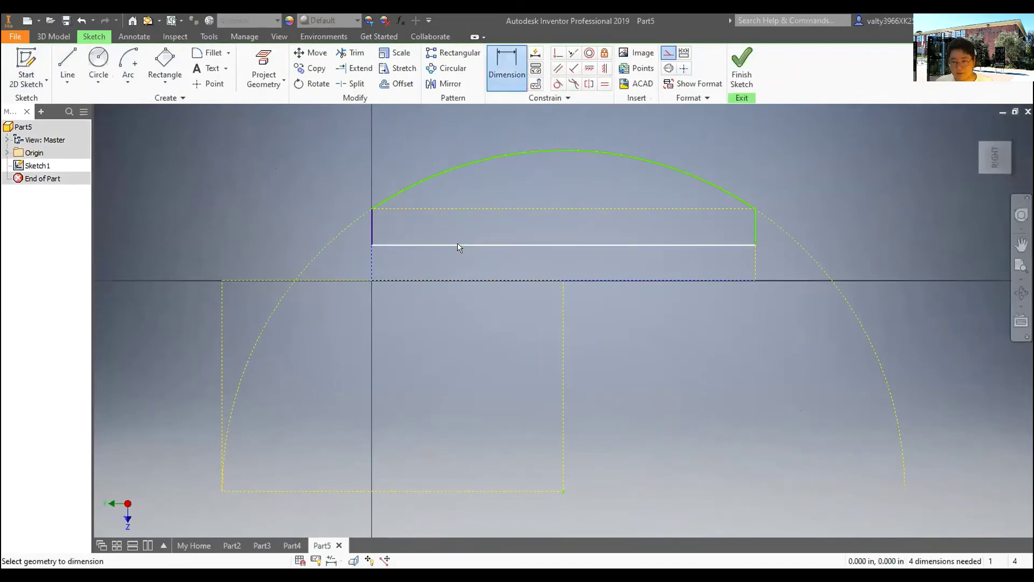
{"action": "left_click", "coordinate": [450, 248]}
{"action": "key", "text": "Return"}
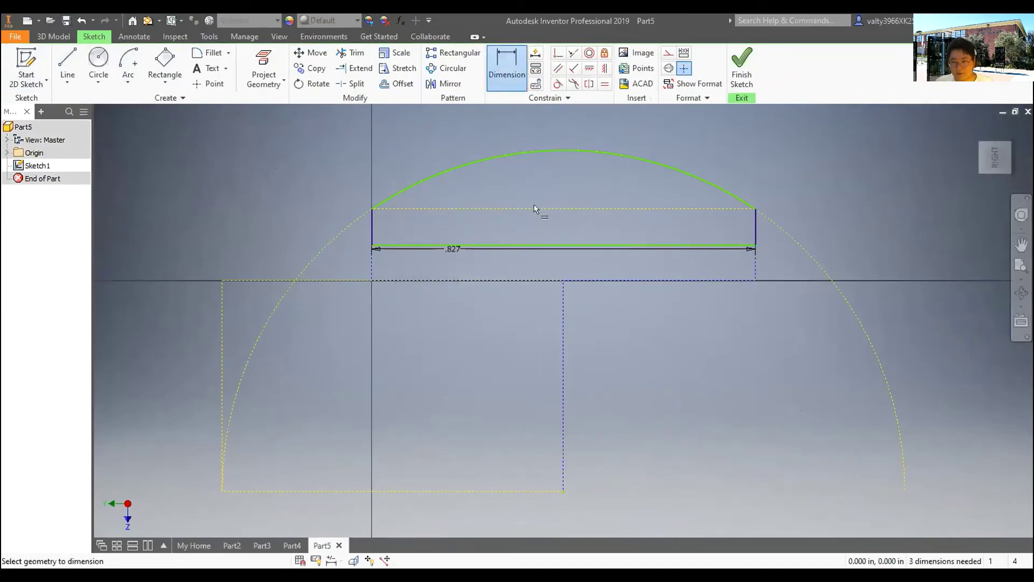
- Dimension the profile arc's radius, accepting the drawn value, and finish the sketch
{"action": "left_click", "coordinate": [509, 155]}
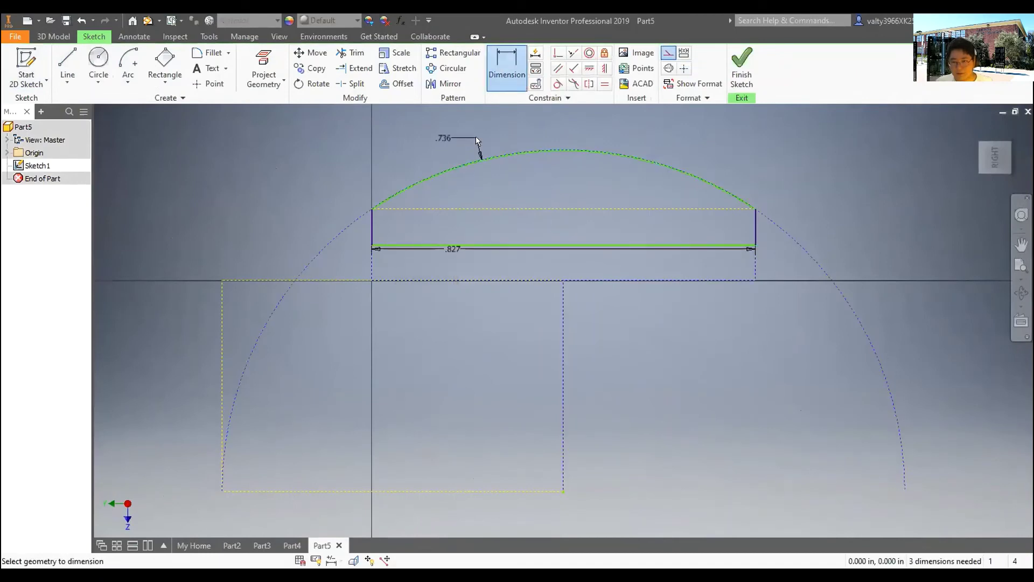
{"action": "left_click", "coordinate": [767, 130]}
{"action": "key", "text": "Return"}
{"action": "scroll", "coordinate": [692, 236], "scroll_direction": "down", "scroll_amount": 4}
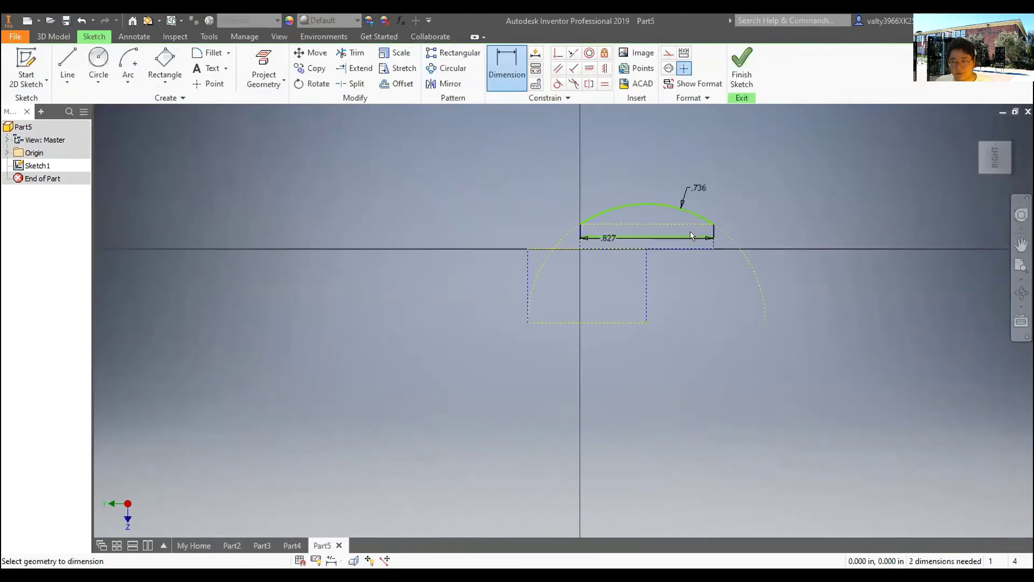
{"action": "left_click", "coordinate": [736, 87]}
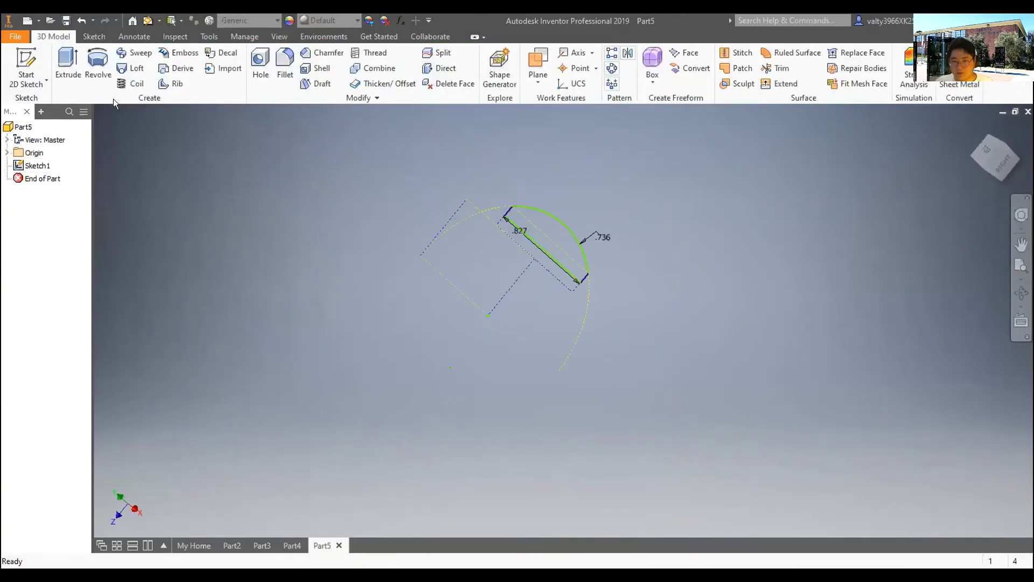
- Try a full revolve of the closed profile about its long straight edge, and cancel the feature
{"action": "left_click", "coordinate": [98, 64]}
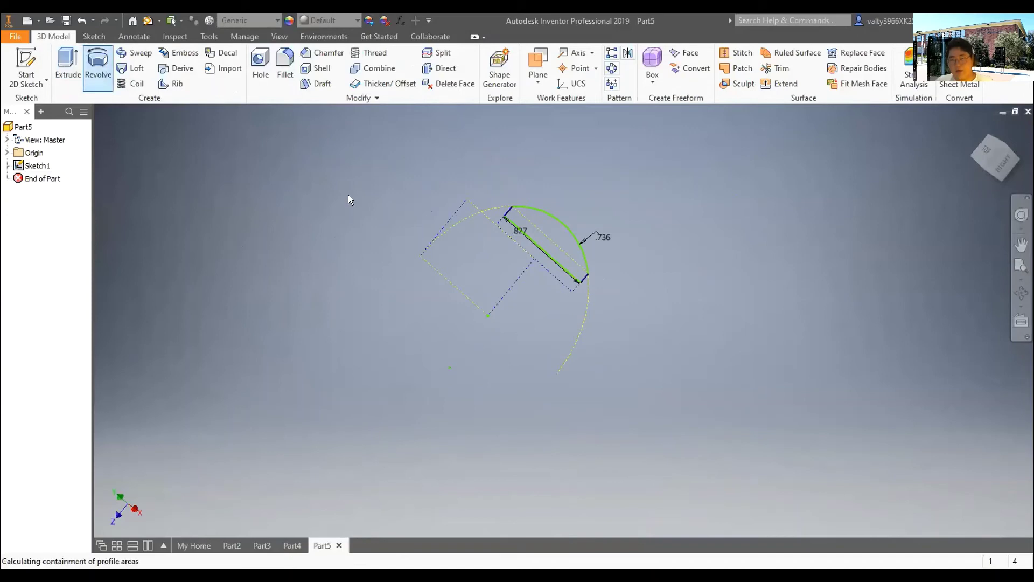
{"action": "middle_click_drag", "start_coordinate": [606, 248], "coordinate": [620, 286], "text": "shift"}
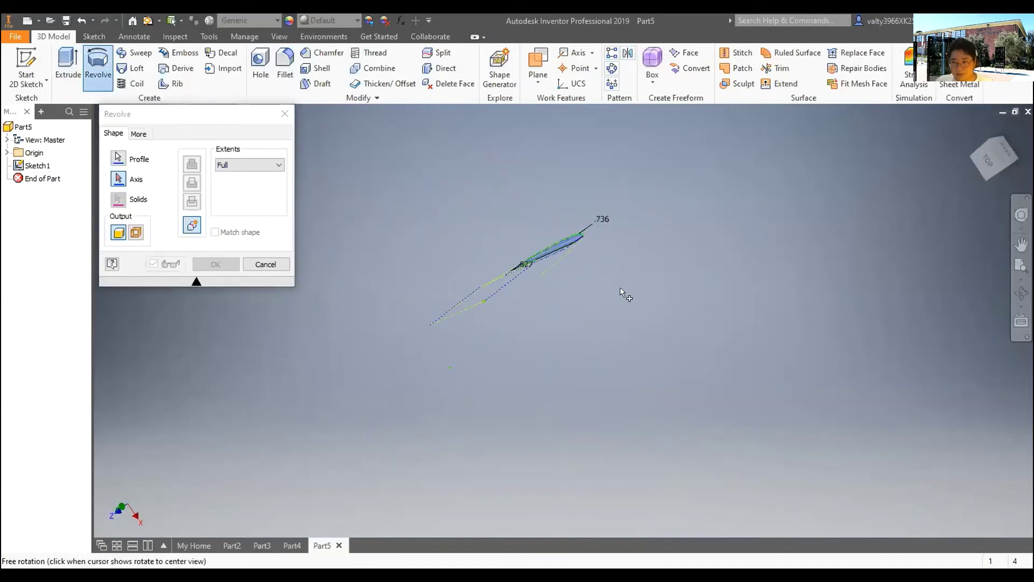
{"action": "scroll", "coordinate": [544, 244], "scroll_direction": "down", "scroll_amount": 5}
{"action": "middle_click_drag", "start_coordinate": [544, 245], "coordinate": [584, 237], "text": "shift"}
{"action": "scroll", "coordinate": [583, 237], "scroll_direction": "up", "scroll_amount": 5}
{"action": "middle_click_drag", "start_coordinate": [748, 345], "coordinate": [741, 305], "text": "shift"}
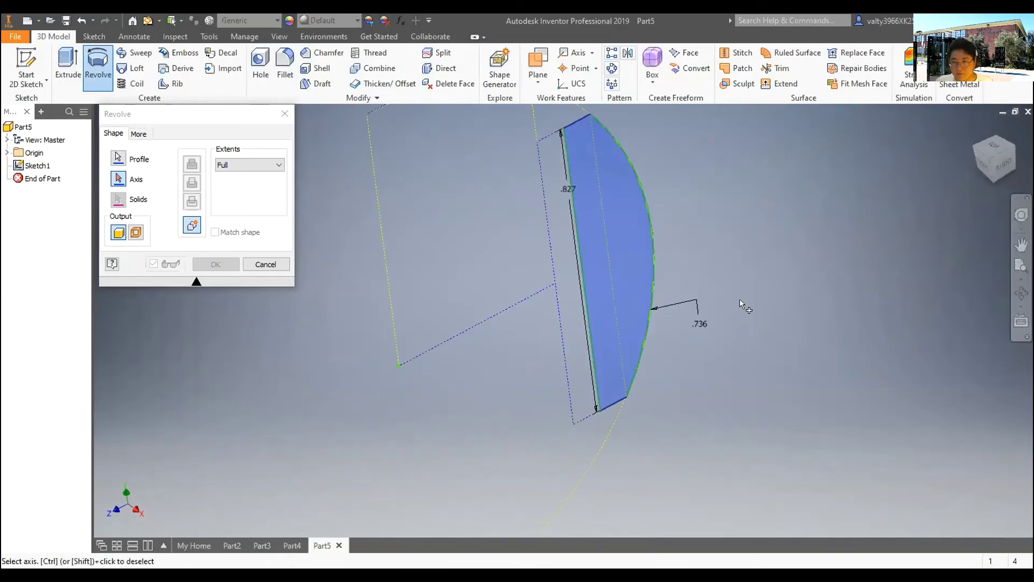
{"action": "left_click", "coordinate": [119, 160]}
{"action": "left_click", "coordinate": [138, 134]}
{"action": "left_click", "coordinate": [113, 133]}
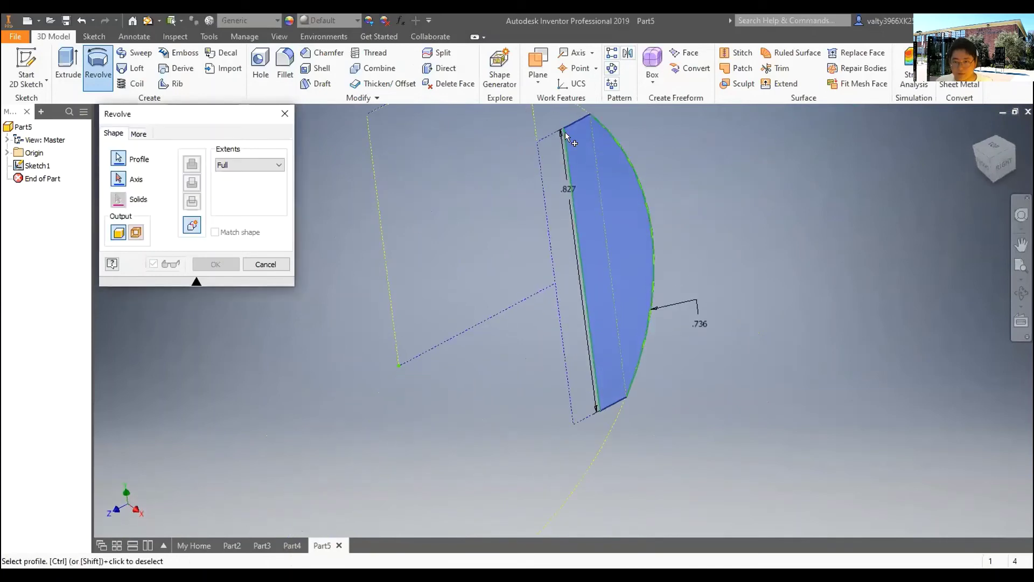
{"action": "scroll", "coordinate": [586, 407], "scroll_direction": "down", "scroll_amount": 5}
{"action": "scroll", "coordinate": [587, 407], "scroll_direction": "up", "scroll_amount": 4}
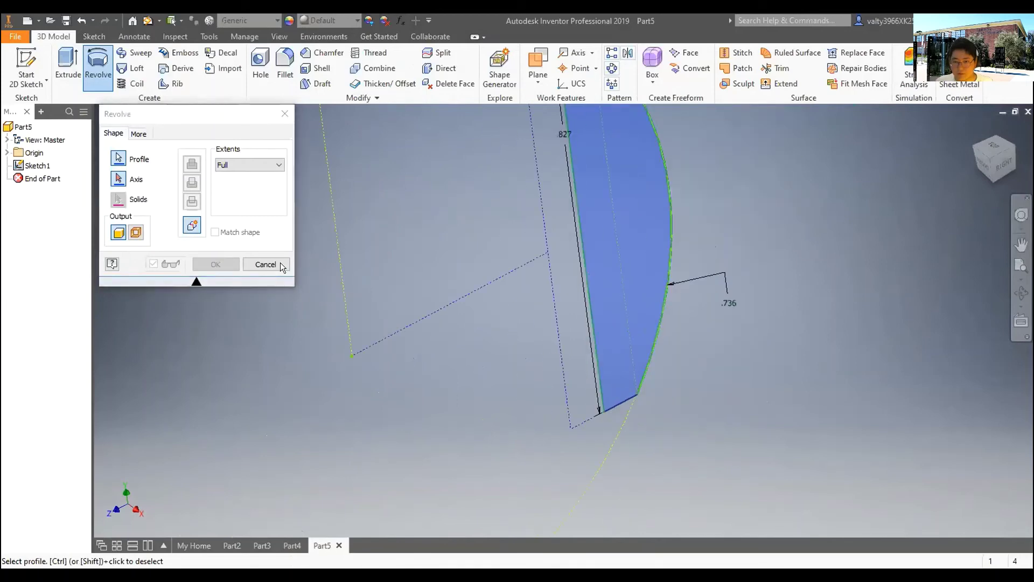
{"action": "left_click", "coordinate": [663, 192]}
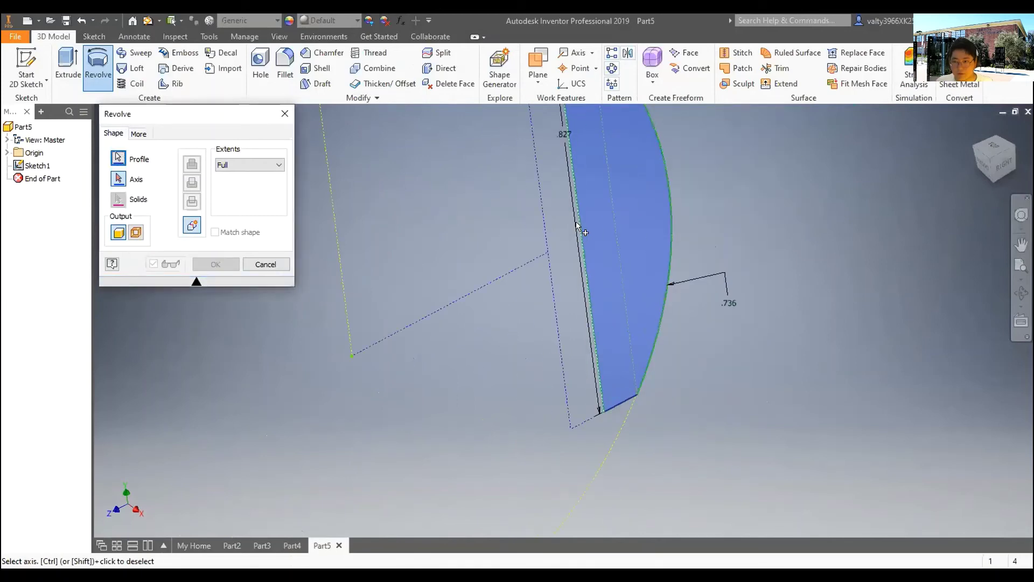
{"action": "left_click", "coordinate": [577, 225]}
{"action": "scroll", "coordinate": [754, 216], "scroll_direction": "down", "scroll_amount": 3}
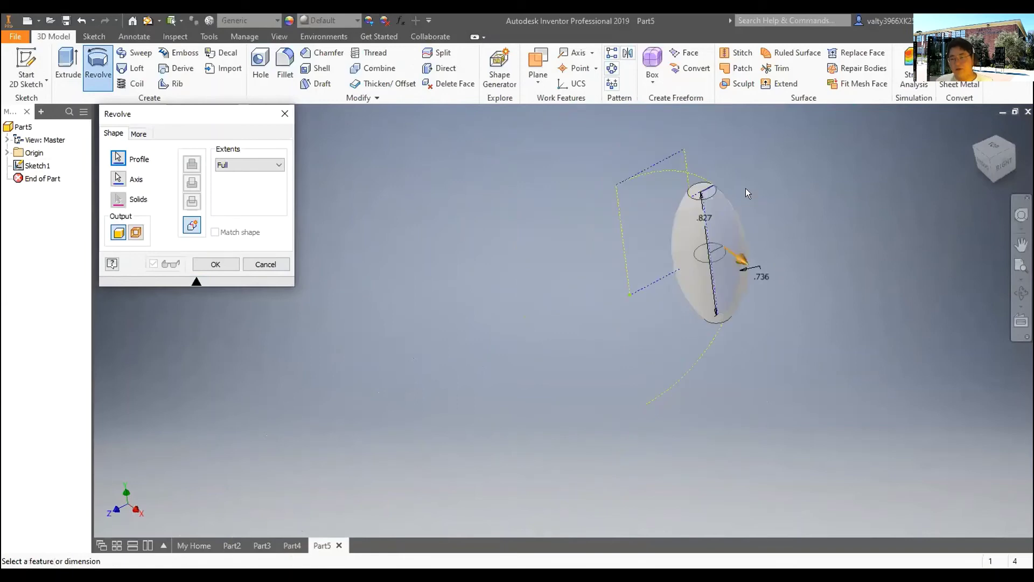
{"action": "middle_click_drag", "start_coordinate": [746, 189], "coordinate": [797, 157], "text": "shift"}
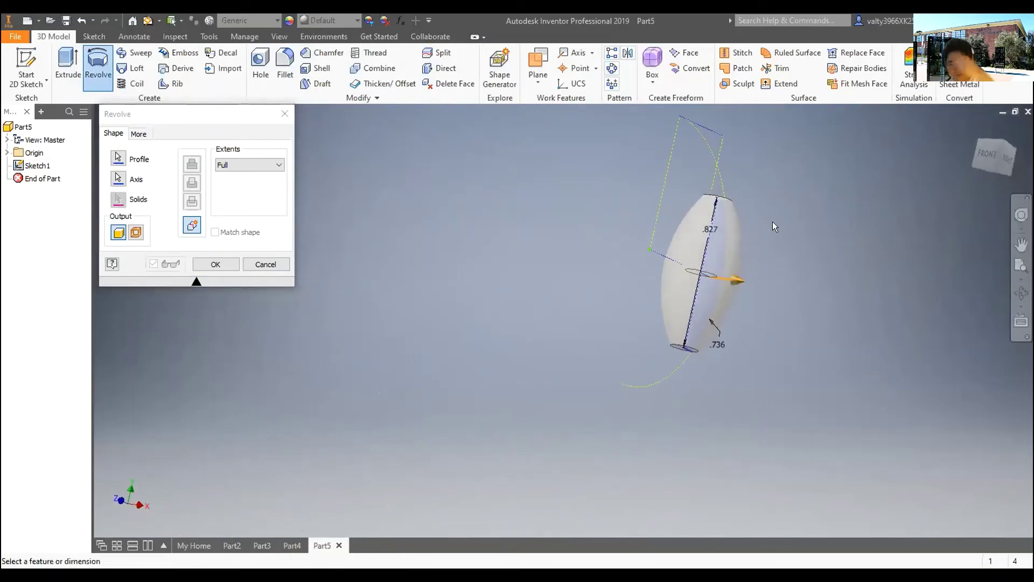
- Preview the full revolve about the profile's straight edge once more, and discard it
{"action": "left_click", "coordinate": [92, 58]}
{"action": "middle_click_drag", "start_coordinate": [751, 172], "coordinate": [719, 243]}
{"action": "left_click", "coordinate": [1000, 159]}
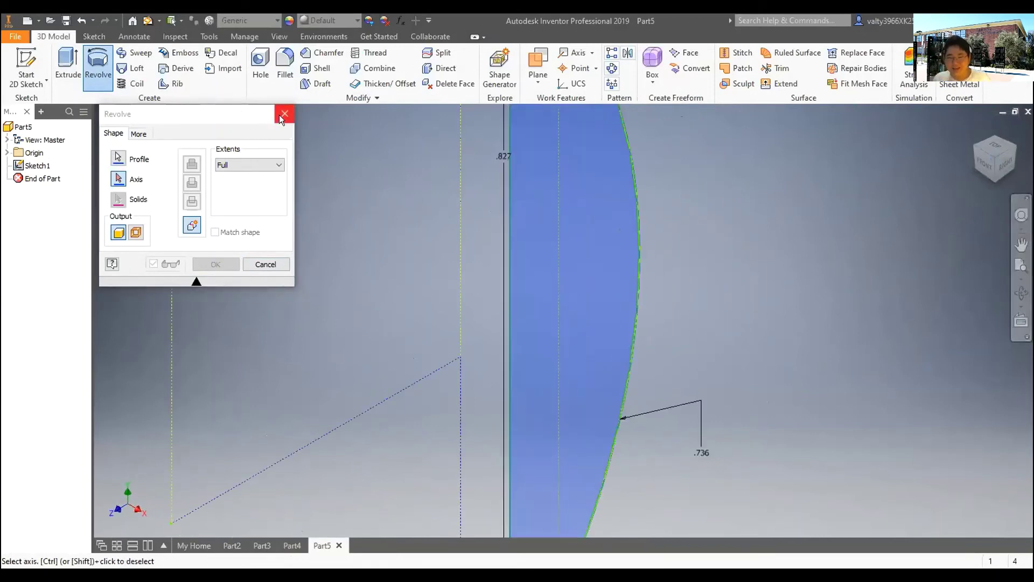
{"action": "left_click", "coordinate": [110, 63]}
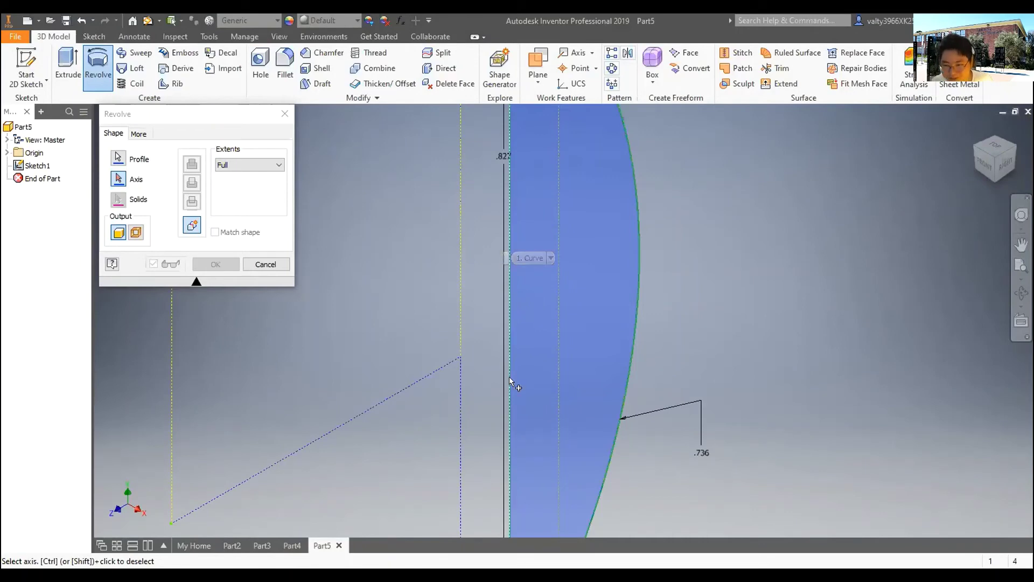
{"action": "scroll", "coordinate": [731, 344], "scroll_direction": "up", "scroll_amount": 4}
{"action": "middle_click_drag", "start_coordinate": [834, 263], "coordinate": [837, 289], "text": "shift"}
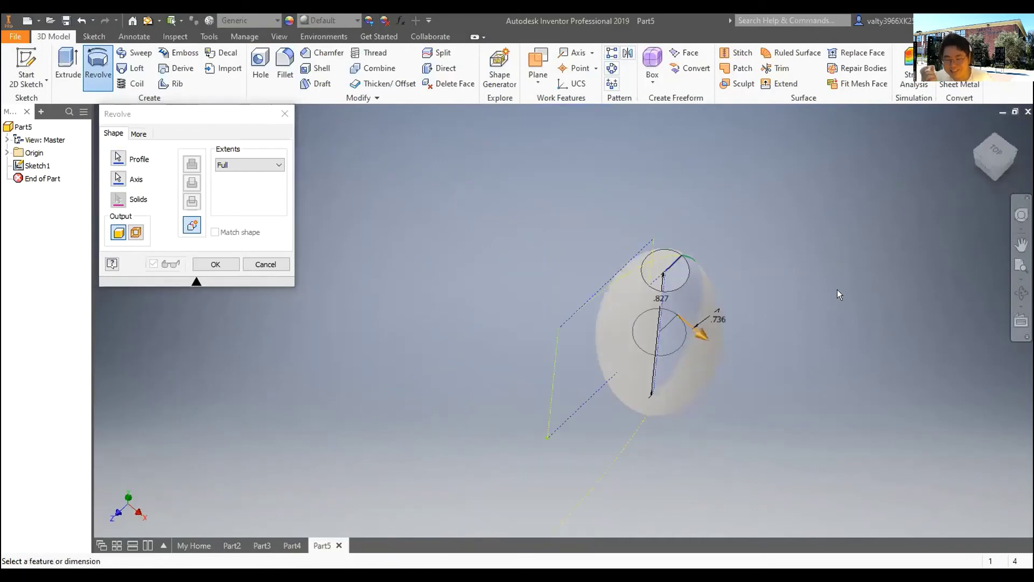
{"action": "key", "text": "Escape"}
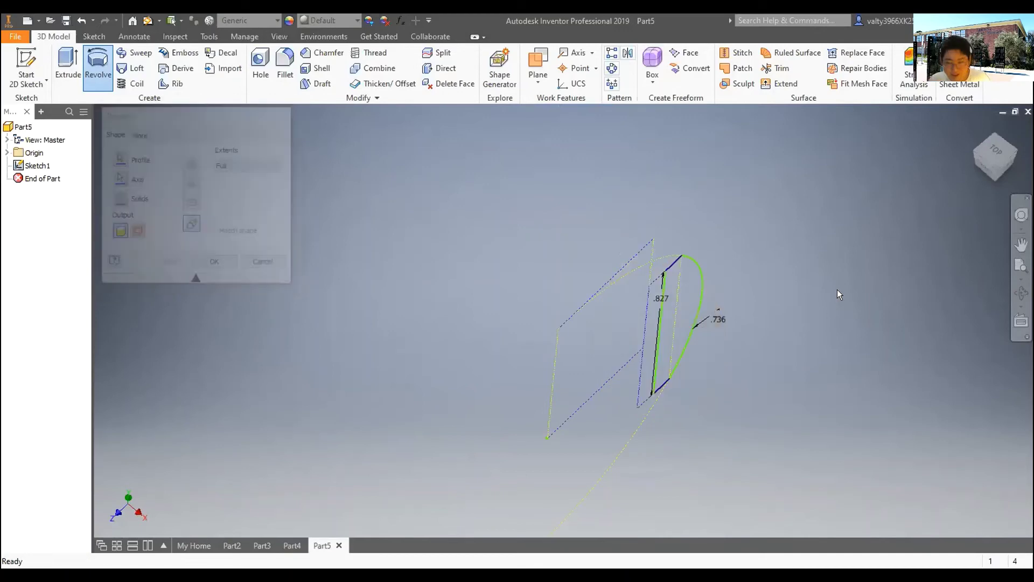
- Start a new revolve of the closed profile with its long straight edge as the axis
{"action": "left_click", "coordinate": [96, 60]}
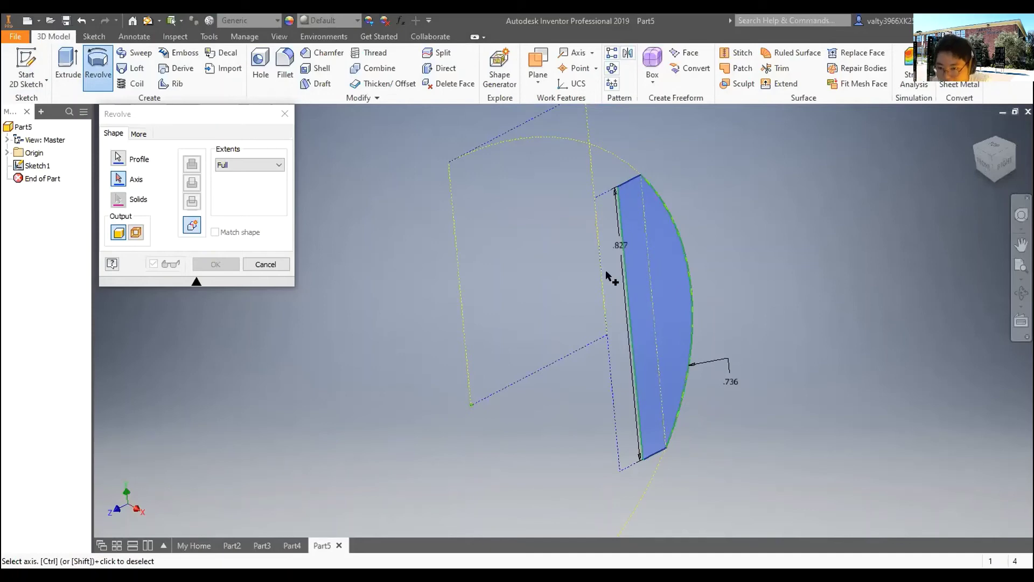
{"action": "scroll", "coordinate": [623, 267], "scroll_direction": "up", "scroll_amount": 4}
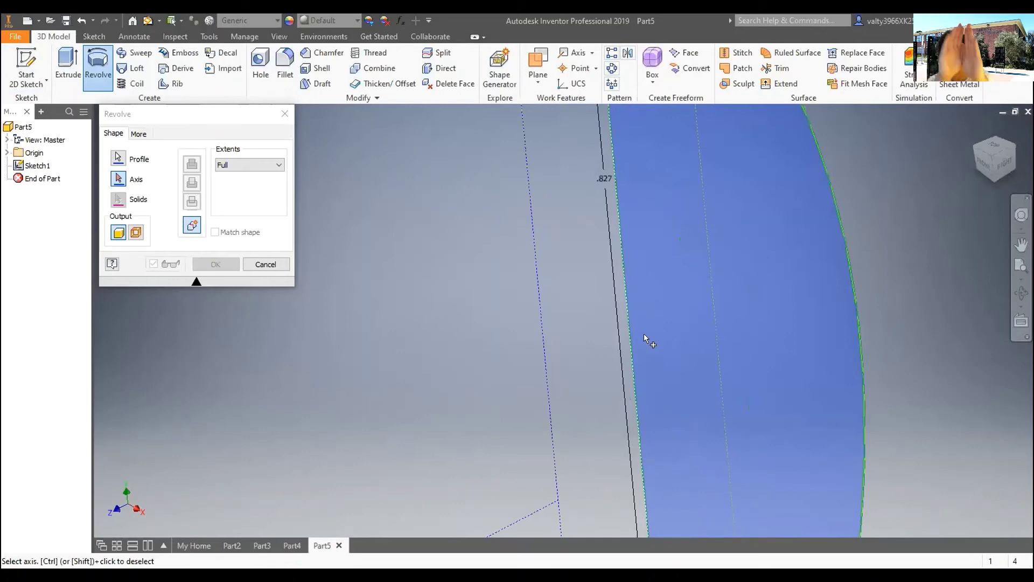
{"action": "mouse_move", "coordinate": [644, 334]}
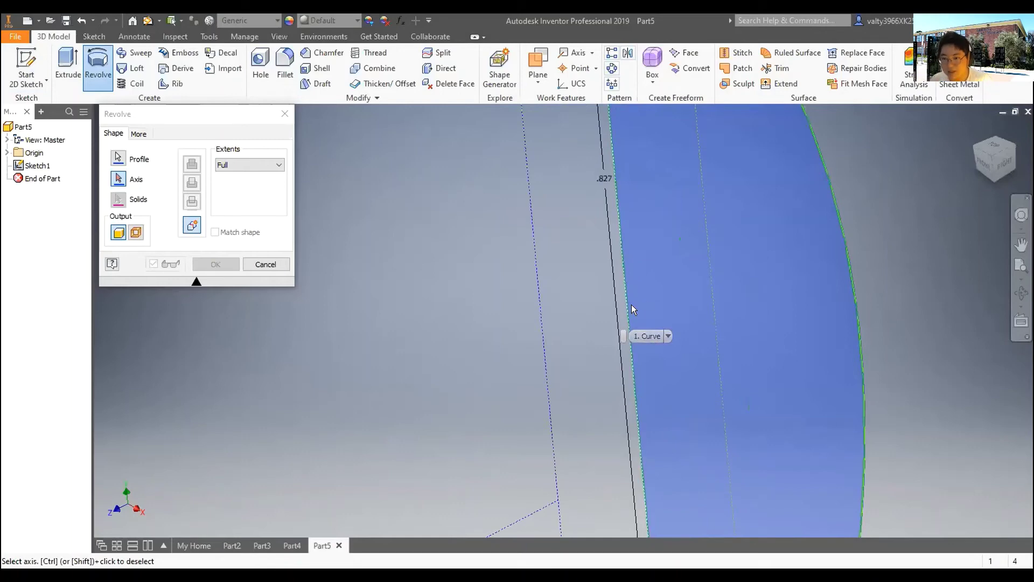
{"action": "left_click", "coordinate": [632, 305]}
{"action": "scroll", "coordinate": [631, 305], "scroll_direction": "down", "scroll_amount": 3}
- Try the Between and To extents, set the revolve to an angle of 180 degrees and create the half solid
{"action": "left_click", "coordinate": [237, 164]}
{"action": "left_click", "coordinate": [229, 190]}
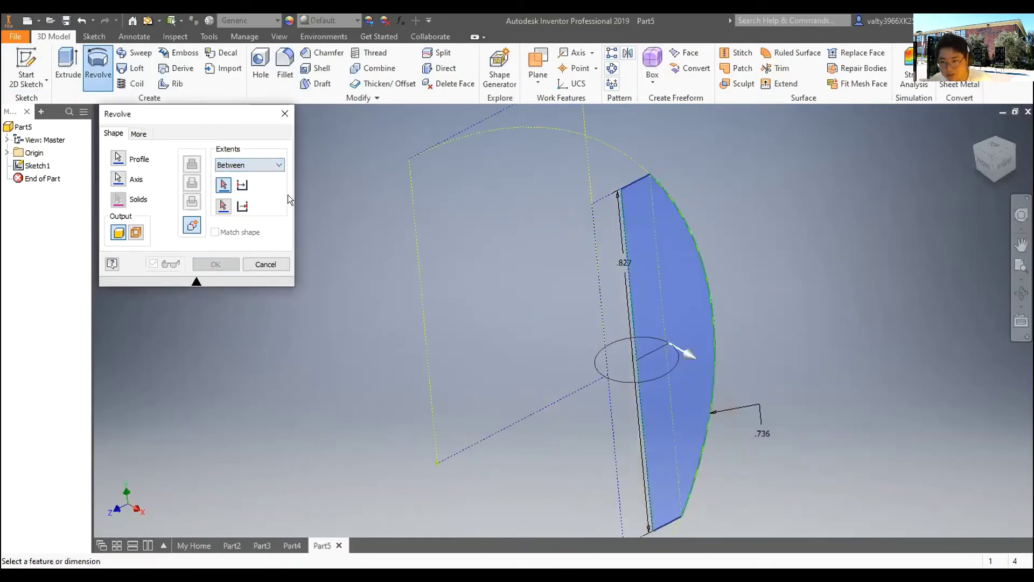
{"action": "left_click", "coordinate": [260, 168]}
{"action": "left_click", "coordinate": [251, 179]}
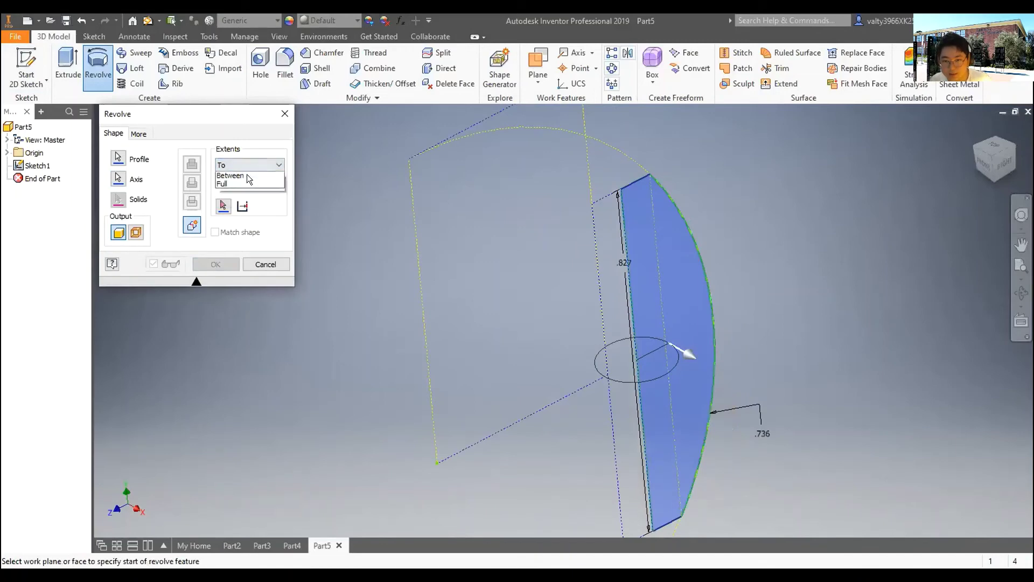
{"action": "left_click", "coordinate": [240, 166]}
{"action": "left_click", "coordinate": [237, 182]}
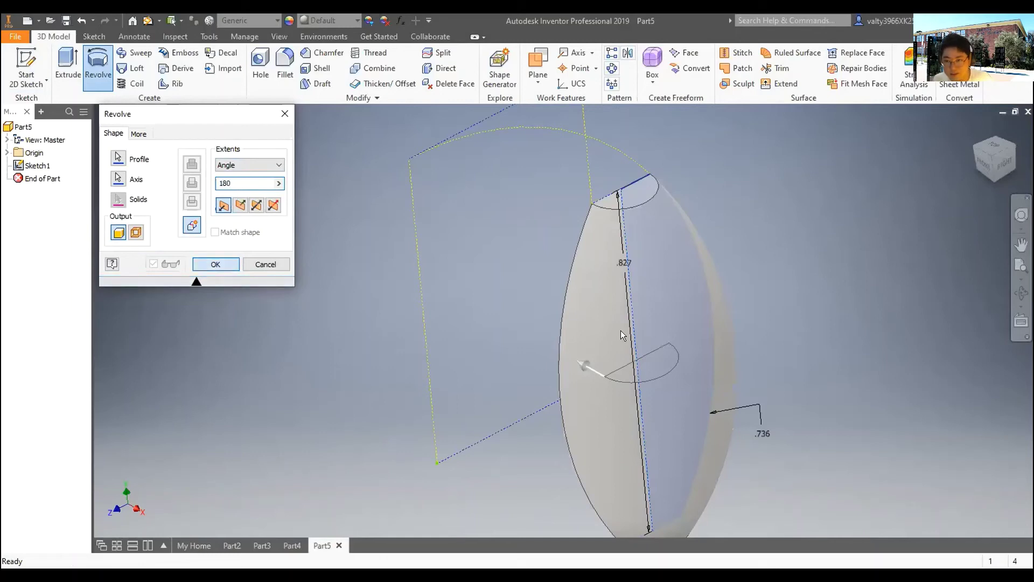
{"action": "key", "text": "Return"}
{"action": "middle_click_drag", "start_coordinate": [621, 331], "coordinate": [521, 335], "text": "shift"}
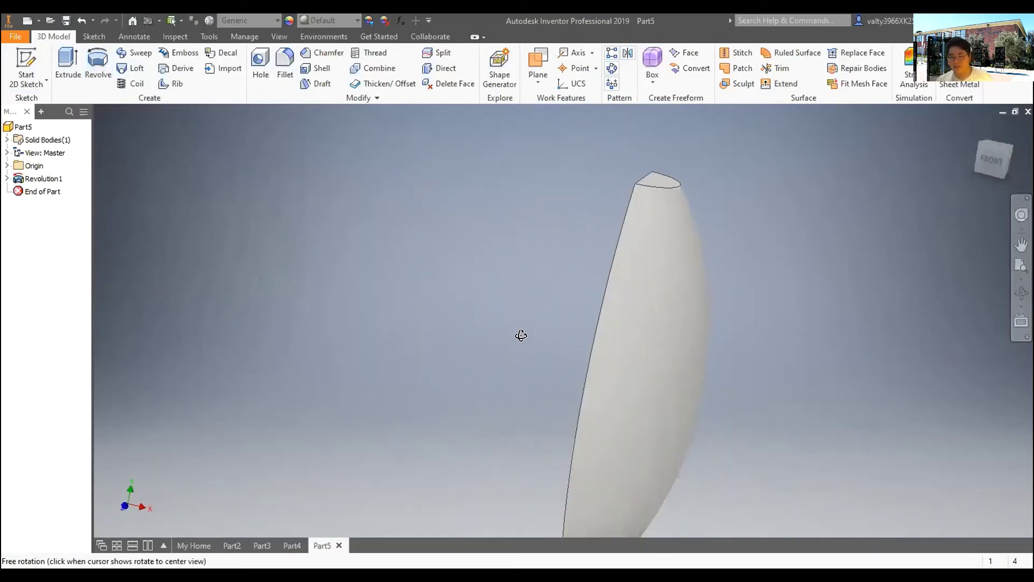
{"action": "left_click", "coordinate": [988, 145]}
{"action": "middle_click_drag", "start_coordinate": [575, 358], "coordinate": [340, 307], "text": "shift"}
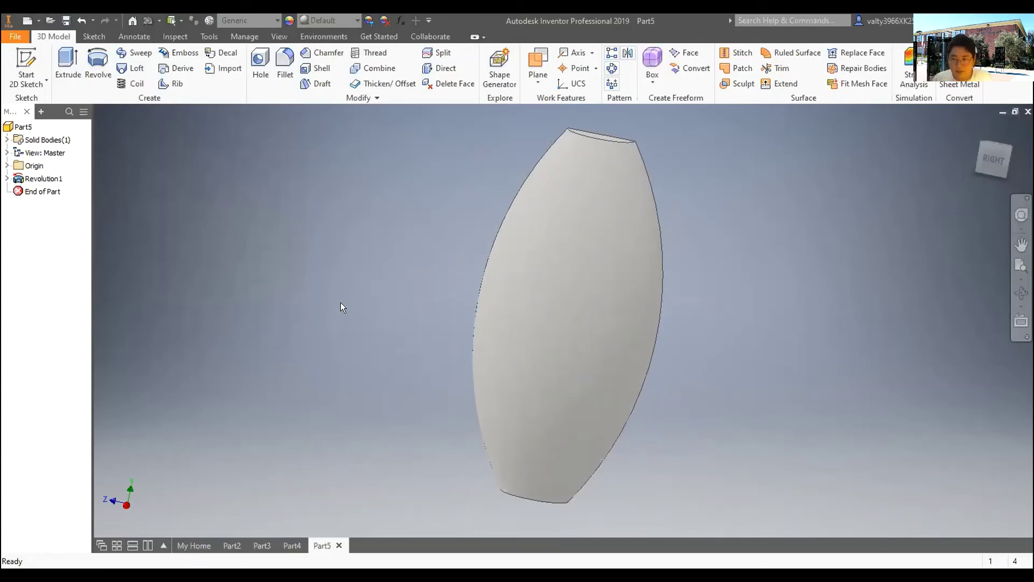
- Undo the revolve, the dimensions and all geometry drawn in Sketch1
{"action": "key", "text": "ctrl+z"}
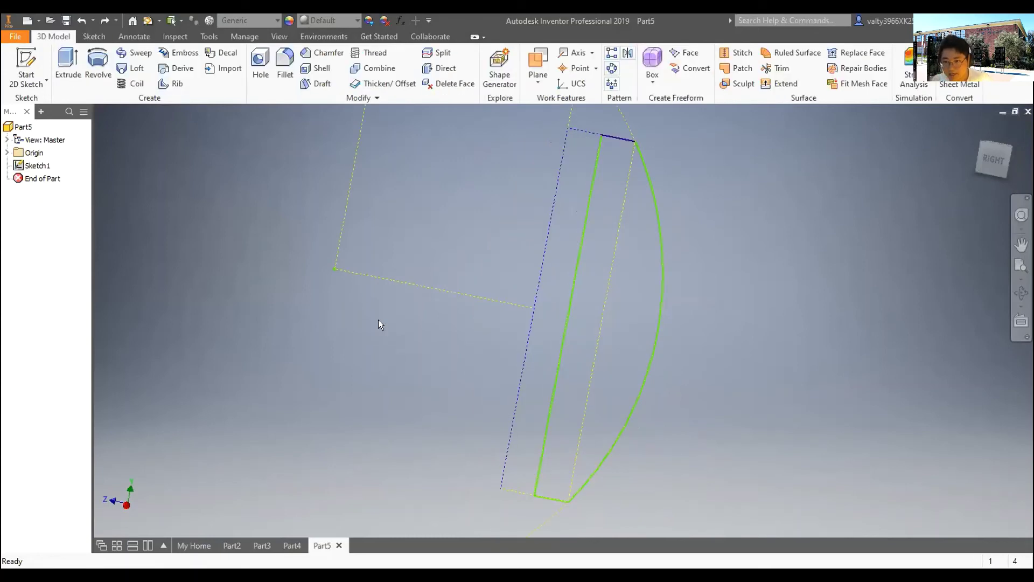
{"action": "key", "text": "ctrl+z"}
{"action": "key", "text": "ctrl+z"}
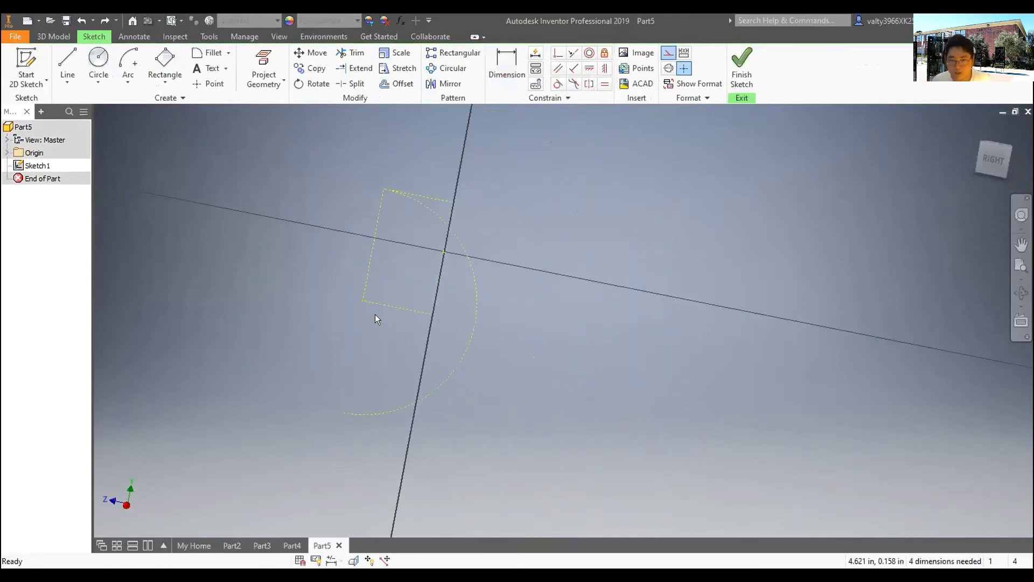
{"action": "left_click", "coordinate": [993, 154]}
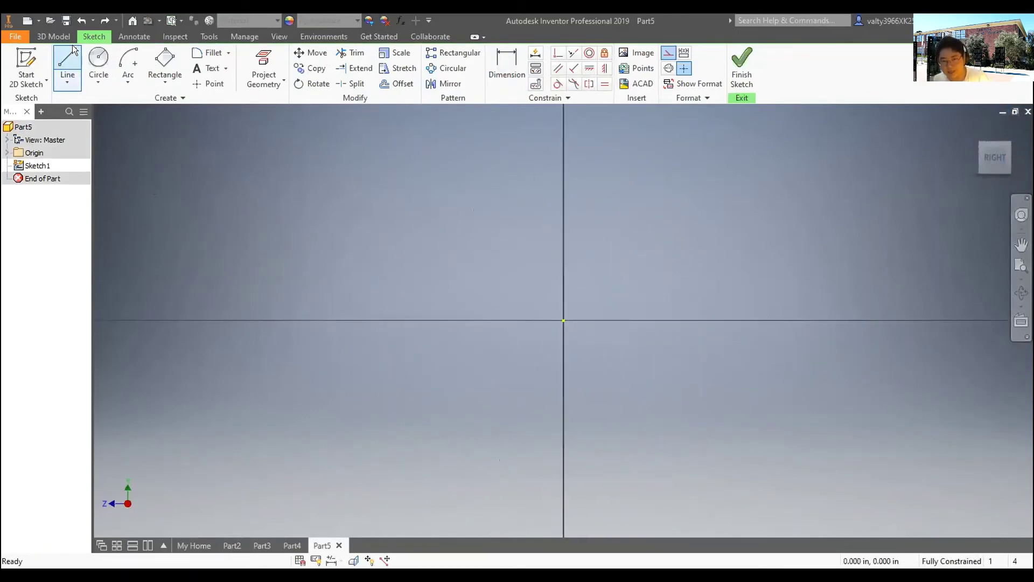
- Draw a vertical construction line about 4 in long upward from the origin
{"action": "left_click", "coordinate": [68, 65]}
{"action": "left_click", "coordinate": [564, 320]}
{"action": "left_click", "coordinate": [563, 197]}
{"action": "key", "text": "Escape"}
{"action": "scroll", "coordinate": [669, 304], "scroll_direction": "down", "scroll_amount": 2}
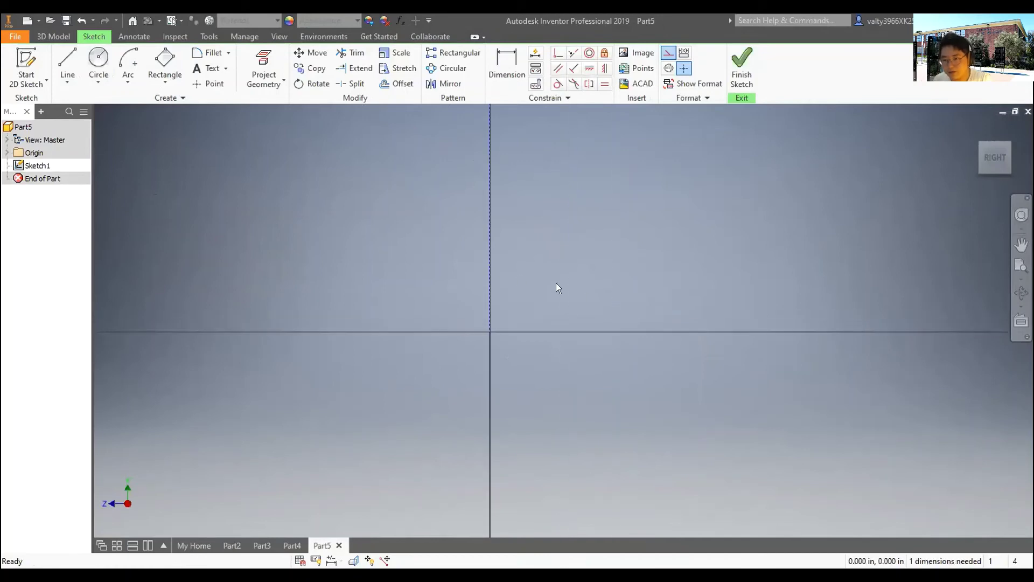
{"action": "middle_click_drag", "start_coordinate": [600, 172], "coordinate": [558, 323]}
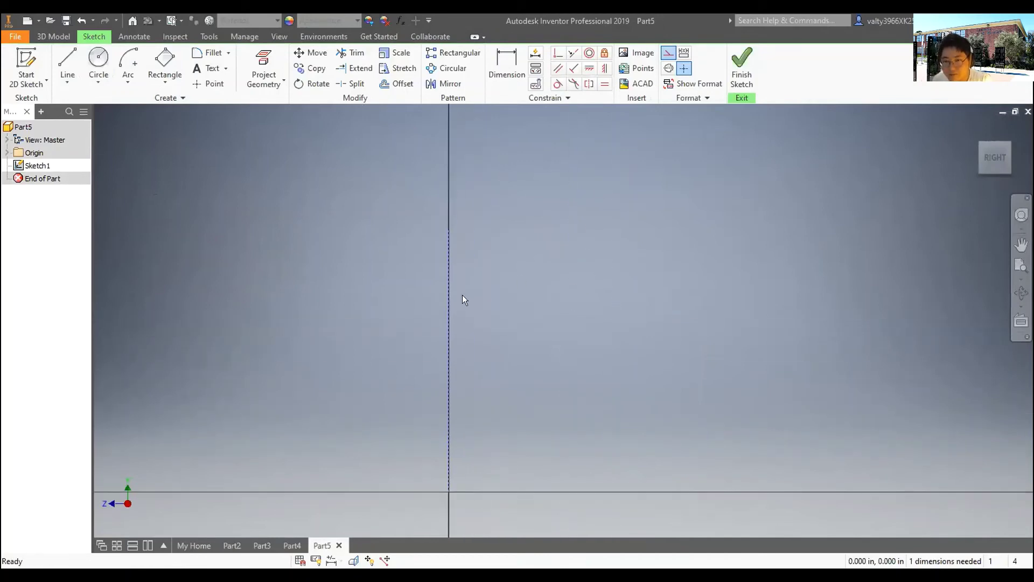
- Draw a short horizontal construction line from the vertical line's upper end and dimension its length as 0.3 in
{"action": "left_click", "coordinate": [67, 68]}
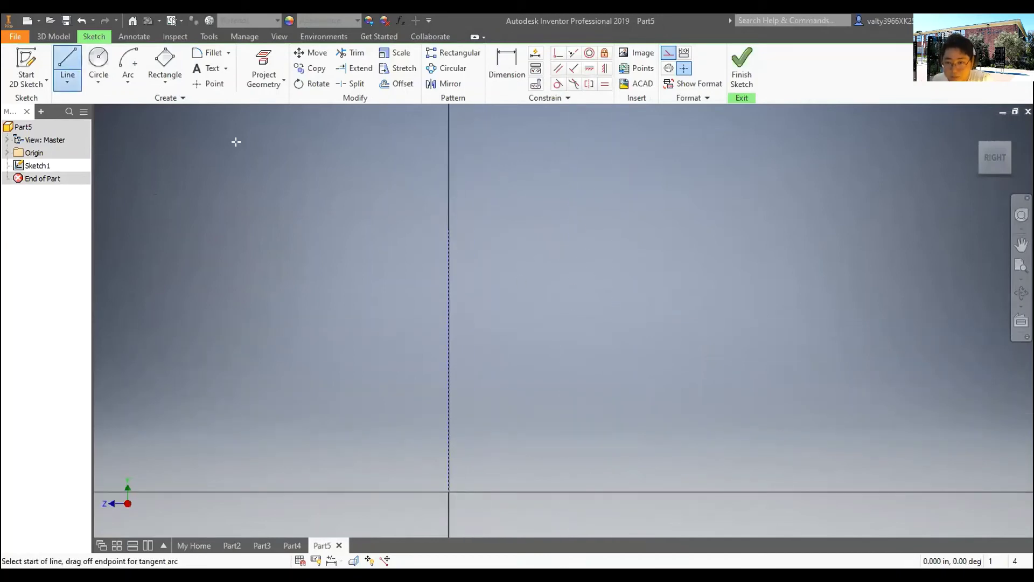
{"action": "key", "text": "d"}
{"action": "left_click", "coordinate": [455, 227]}
{"action": "left_click", "coordinate": [478, 182]}
{"action": "type", "text": "0."}
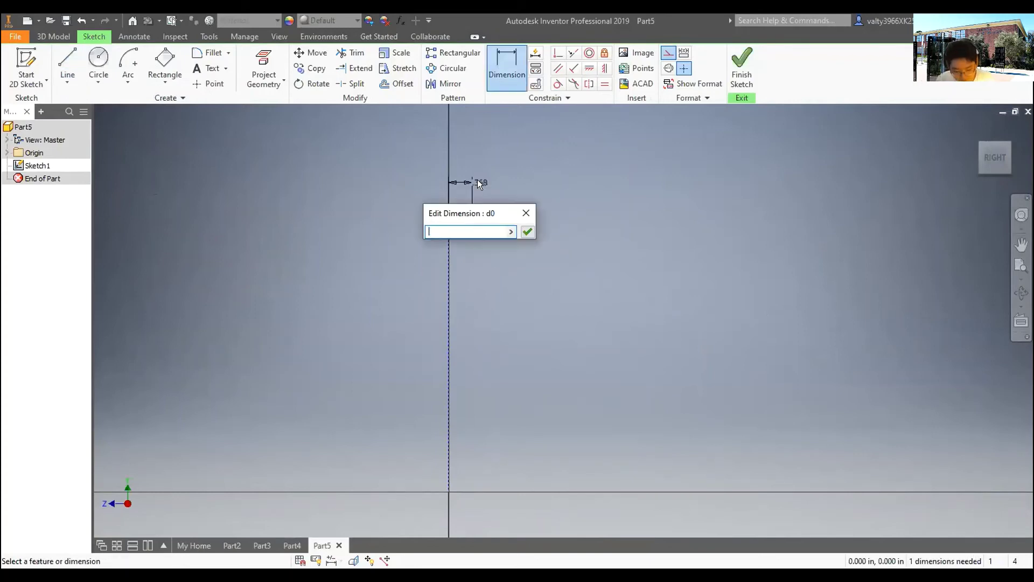
{"action": "type", "text": "3"}
{"action": "key", "text": "Return"}
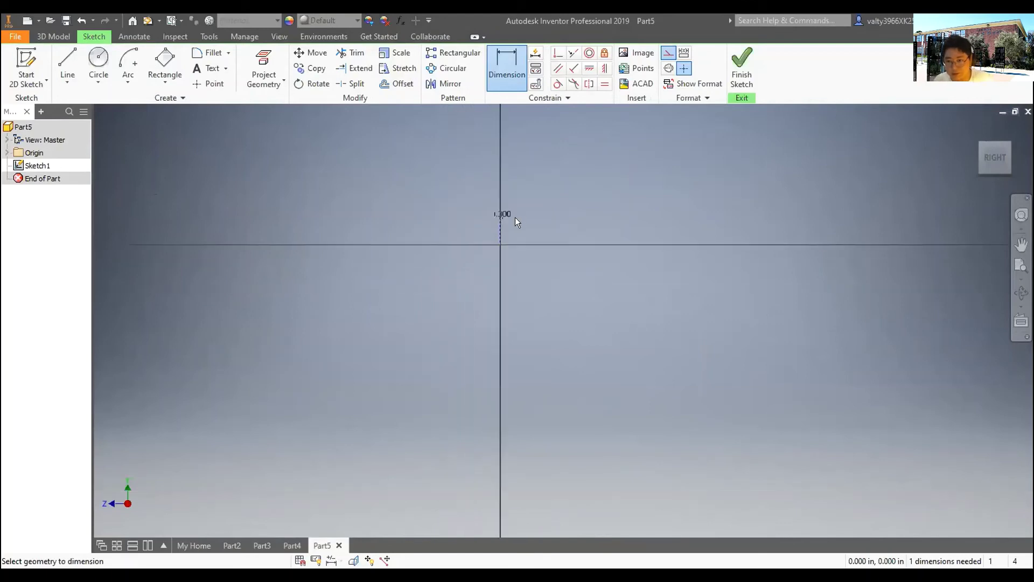
- Set the short horizontal line's length to 1 in
{"action": "left_click", "coordinate": [388, 160]}
{"action": "type", "text": "0."}
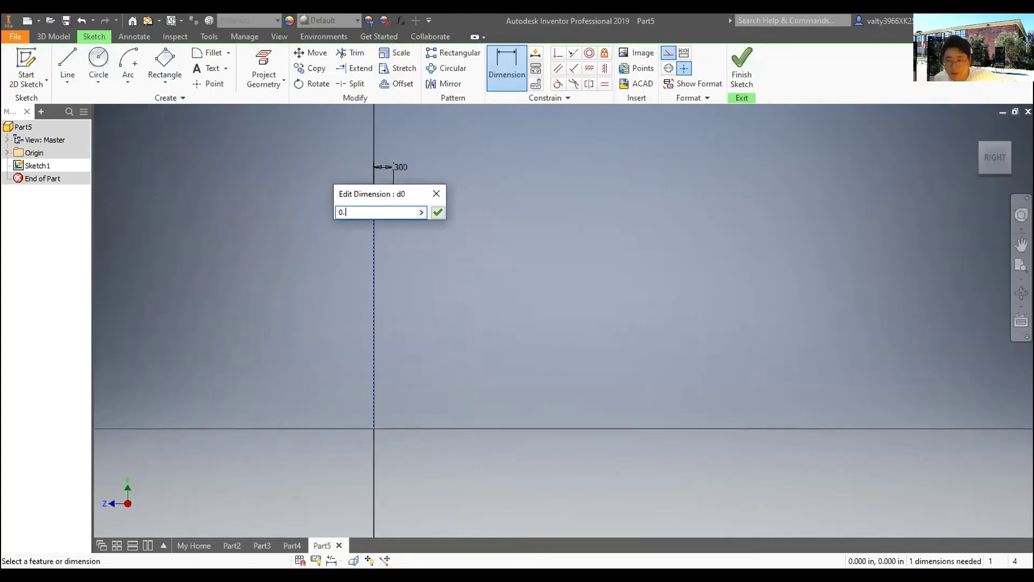
{"action": "key", "text": "Escape"}
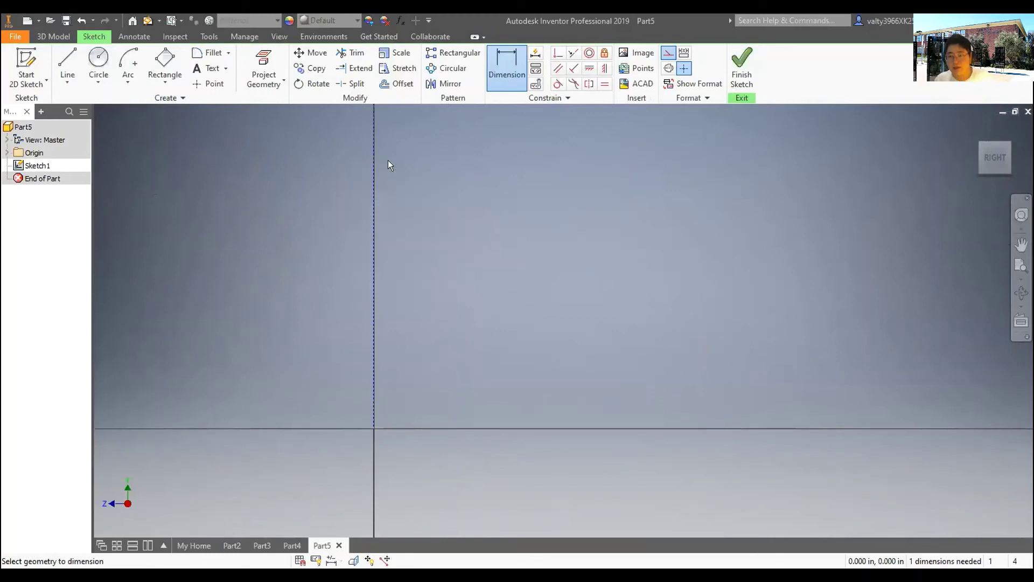
{"action": "scroll", "coordinate": [537, 344], "scroll_direction": "up", "scroll_amount": 3}
{"action": "scroll", "coordinate": [533, 353], "scroll_direction": "down", "scroll_amount": 1}
{"action": "scroll", "coordinate": [528, 373], "scroll_direction": "up", "scroll_amount": 3}
{"action": "scroll", "coordinate": [529, 376], "scroll_direction": "up", "scroll_amount": 1}
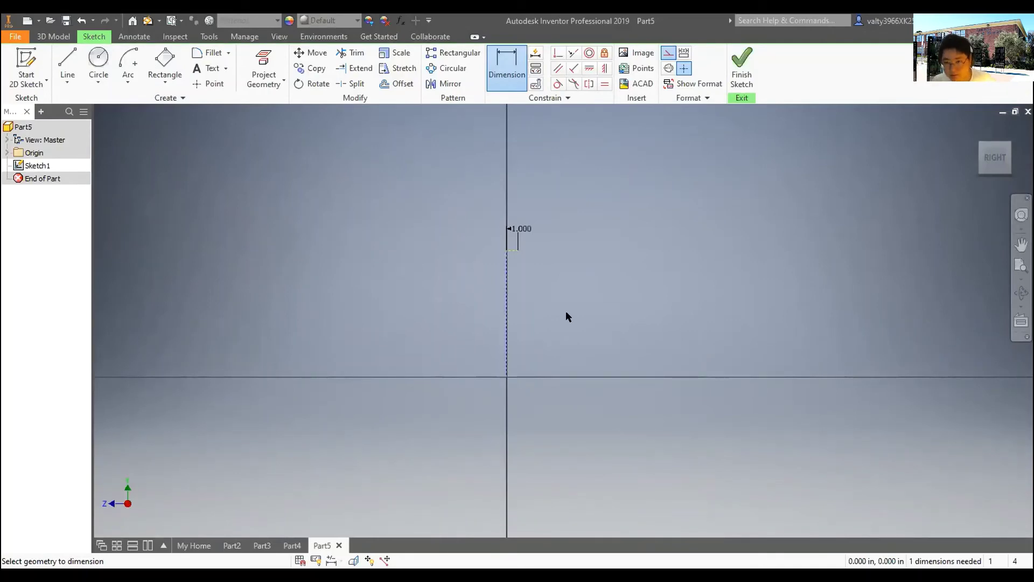
- Dimension the vertical construction line's length as 5 in and end the Dimension command
{"action": "scroll", "coordinate": [522, 231], "scroll_direction": "up", "scroll_amount": 3}
{"action": "left_click", "coordinate": [491, 319]}
{"action": "left_click", "coordinate": [403, 368]}
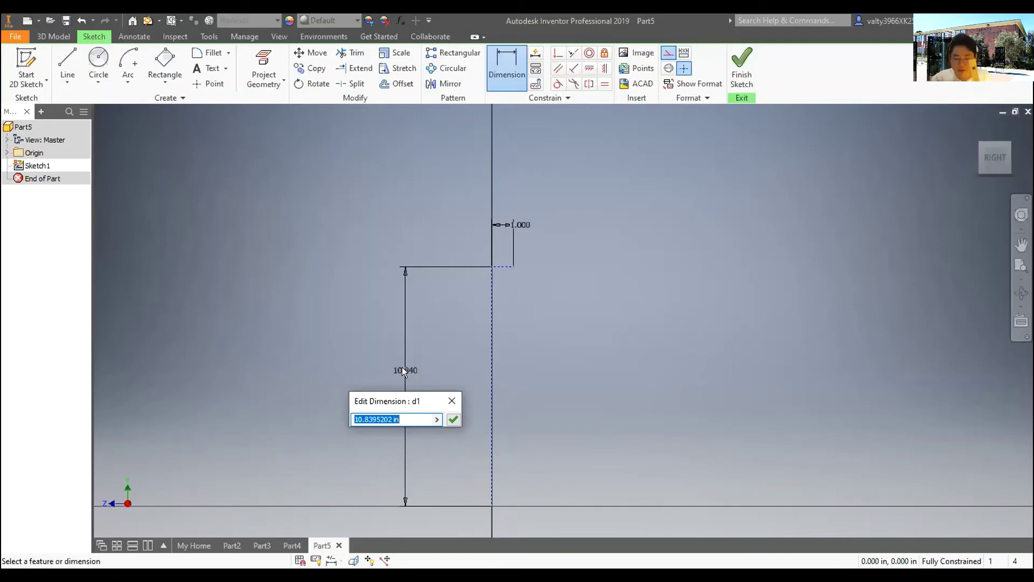
{"action": "key", "text": "BackSpace"}
{"action": "type", "text": "5"}
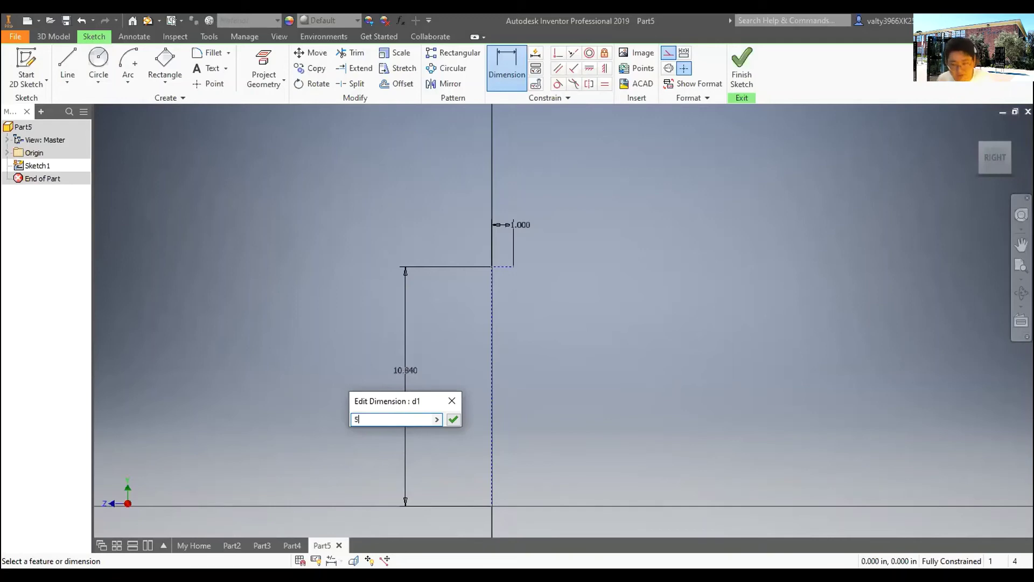
{"action": "key", "text": "Return"}
{"action": "scroll", "coordinate": [525, 474], "scroll_direction": "up", "scroll_amount": 4}
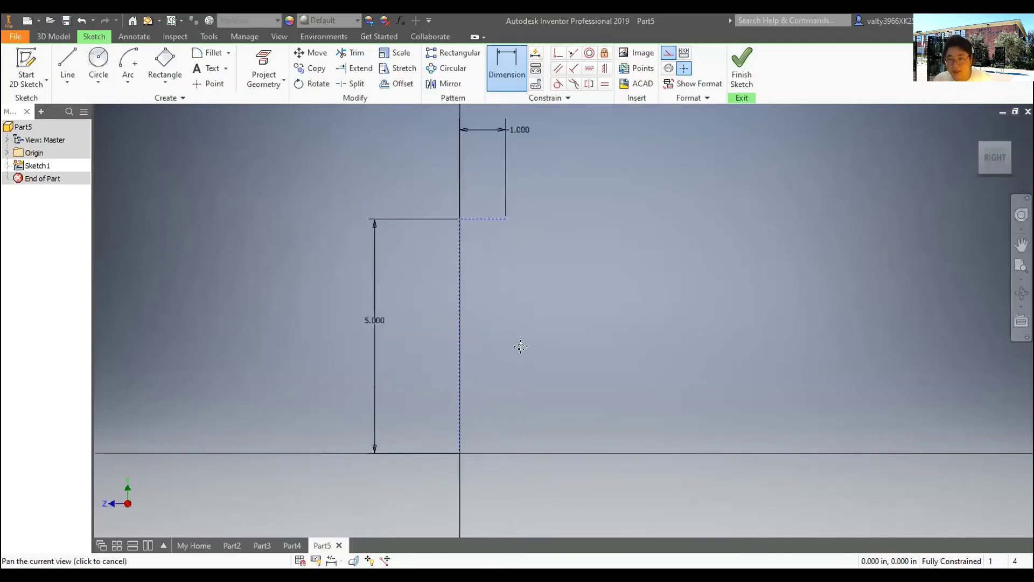
{"action": "right_click", "coordinate": [565, 168]}
{"action": "left_click", "coordinate": [527, 169]}
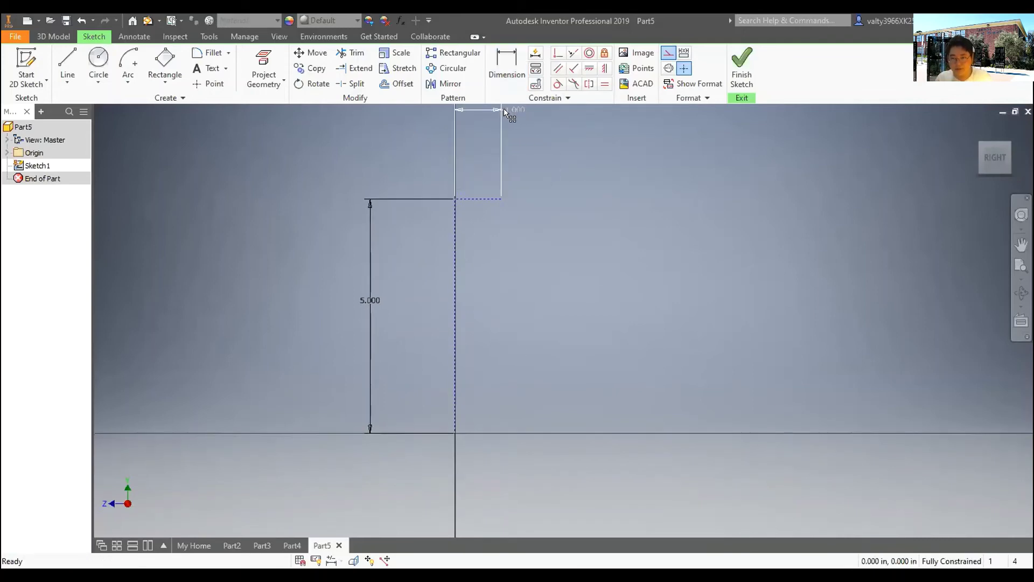
- Set the short horizontal construction line's length to 0.5 in
{"action": "double_click", "coordinate": [503, 110]}
{"action": "type", "text": "0."}
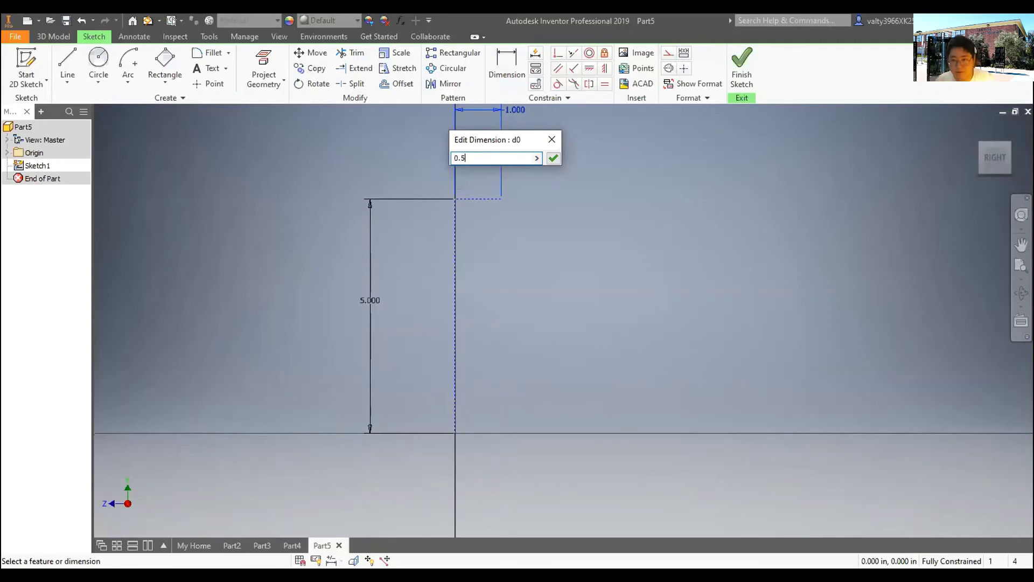
{"action": "type", "text": "5"}
{"action": "key", "text": "Return"}
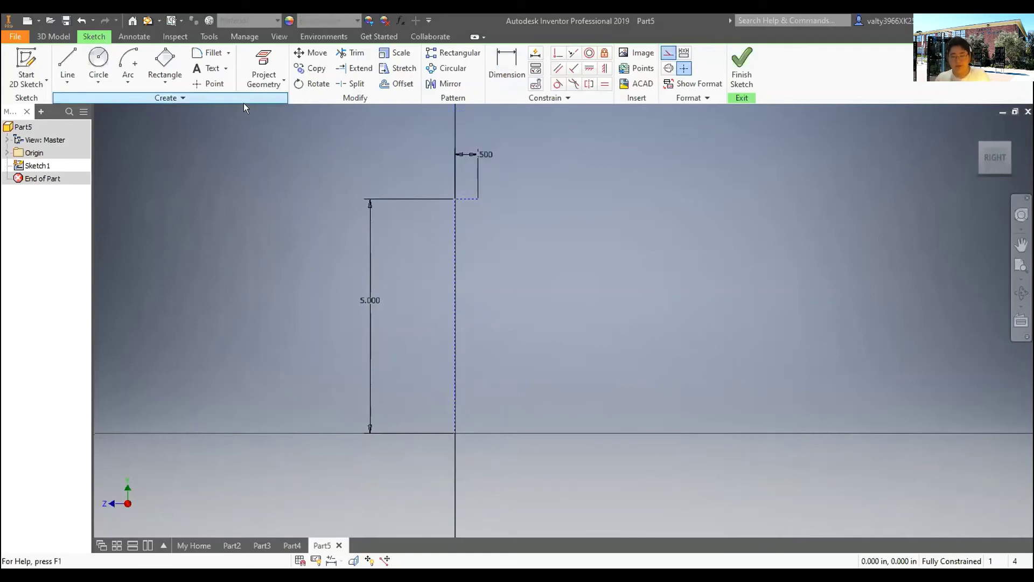
{"action": "left_click", "coordinate": [67, 64]}
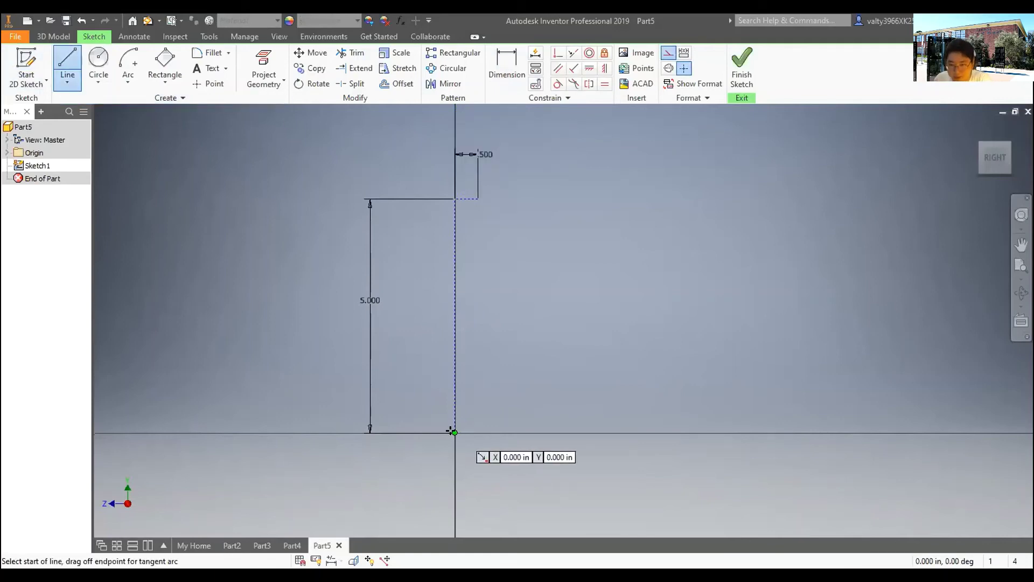
{"action": "key", "text": "Escape"}
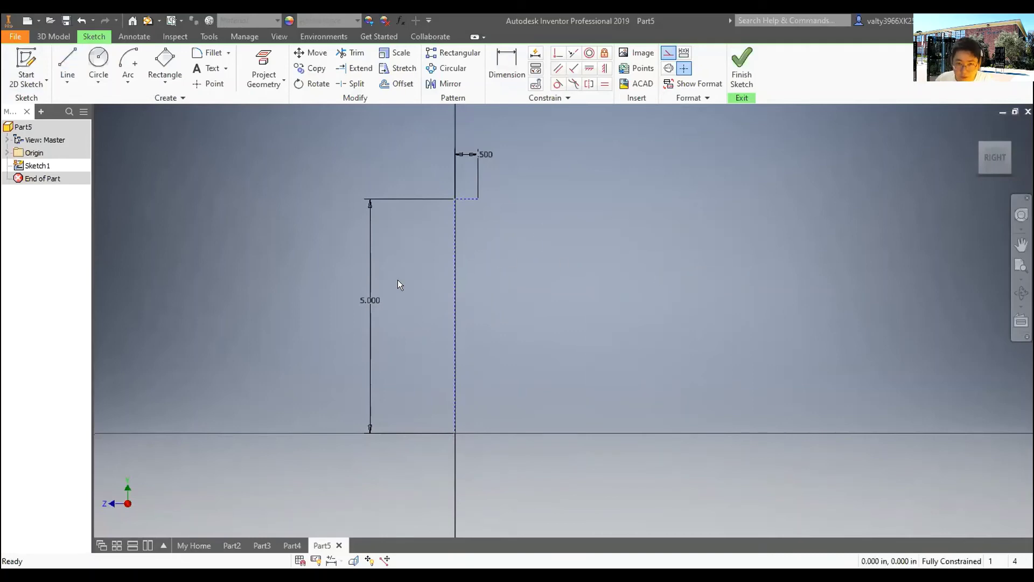
{"action": "left_click", "coordinate": [67, 65]}
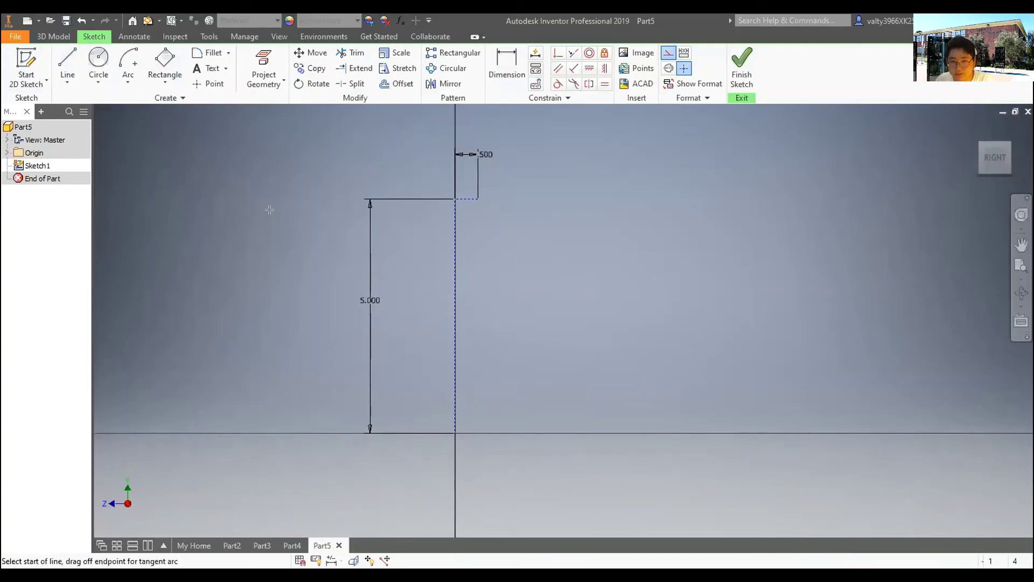
{"action": "left_click", "coordinate": [57, 77]}
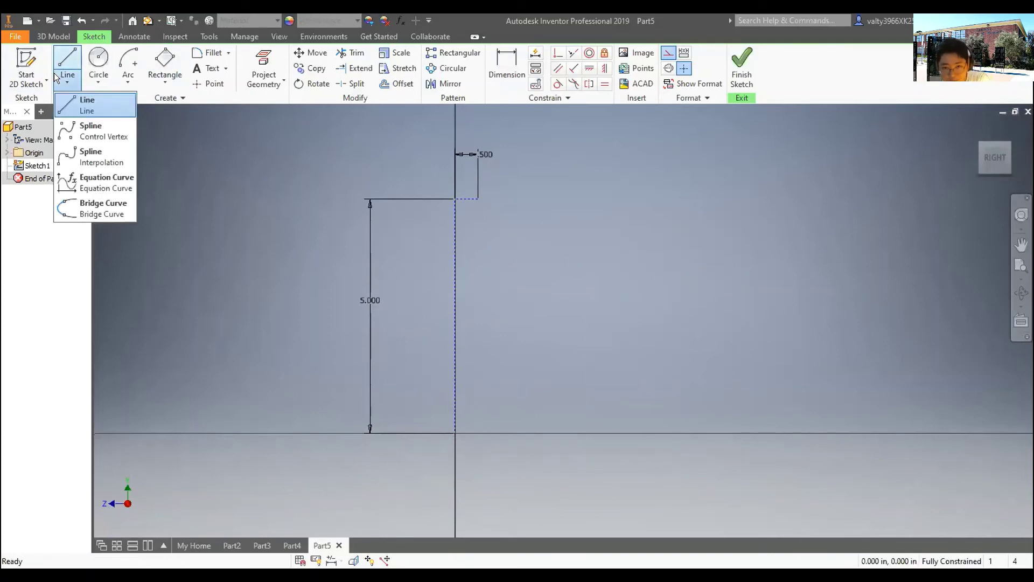
{"action": "left_click", "coordinate": [104, 125]}
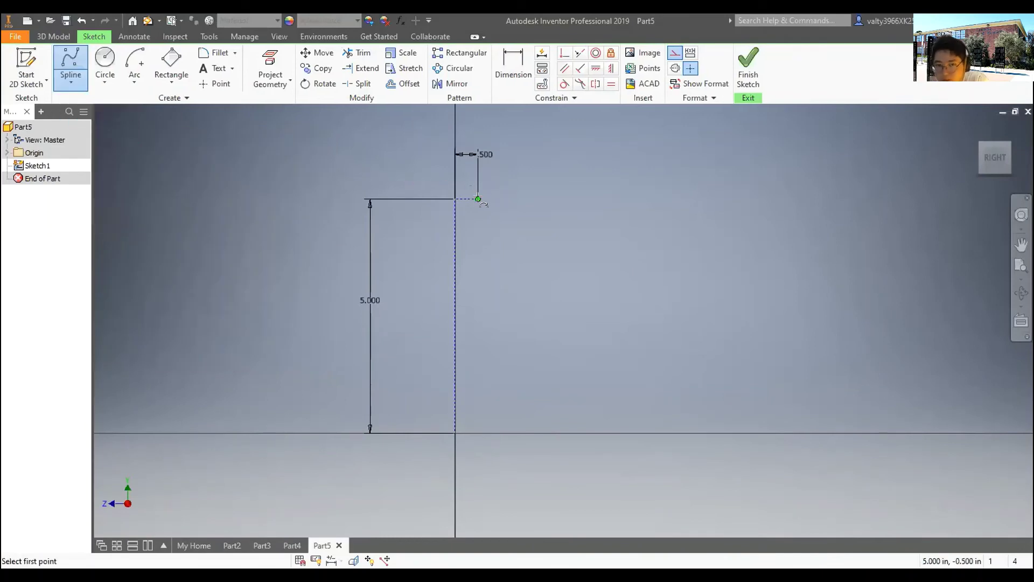
{"action": "left_click", "coordinate": [80, 83]}
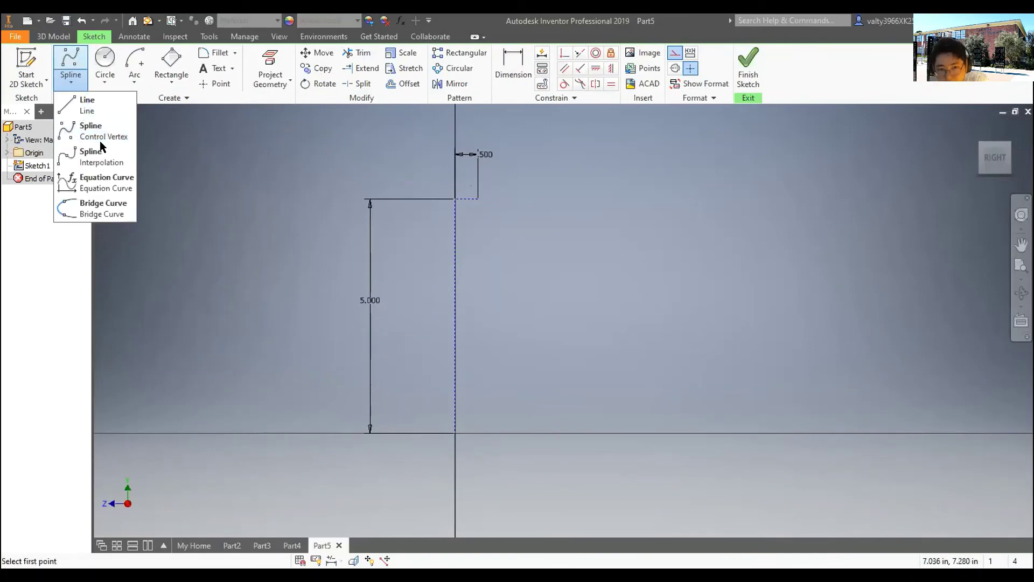
{"action": "left_click", "coordinate": [105, 132]}
{"action": "left_click", "coordinate": [478, 198]}
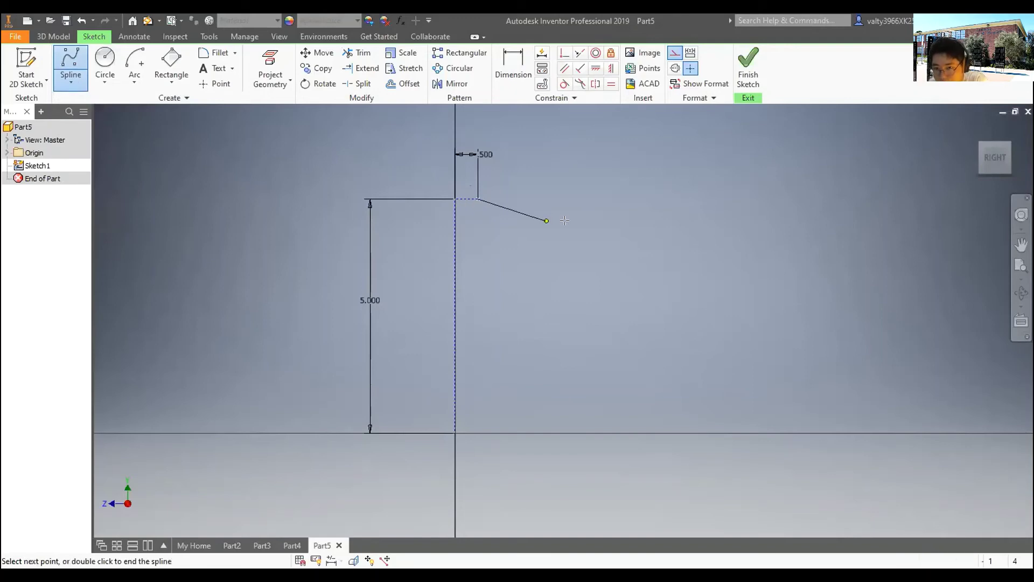
{"action": "left_click", "coordinate": [519, 207]}
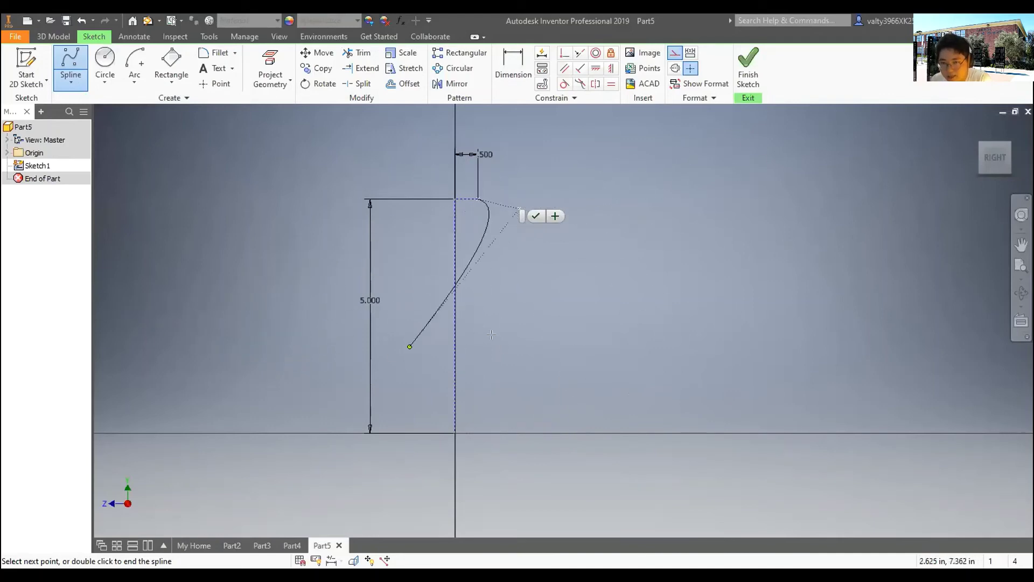
{"action": "key", "text": "Escape"}
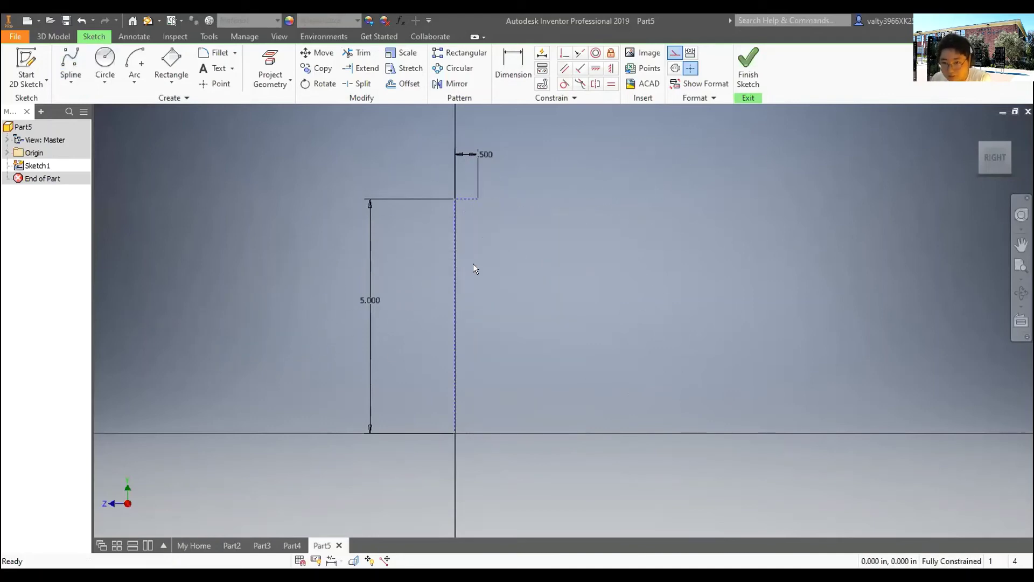
- Draw a control vertex spline from the short line's outer end, curving down to the horizontal axis about 1.9 in from the origin
{"action": "left_click", "coordinate": [71, 65]}
{"action": "left_click", "coordinate": [478, 199]}
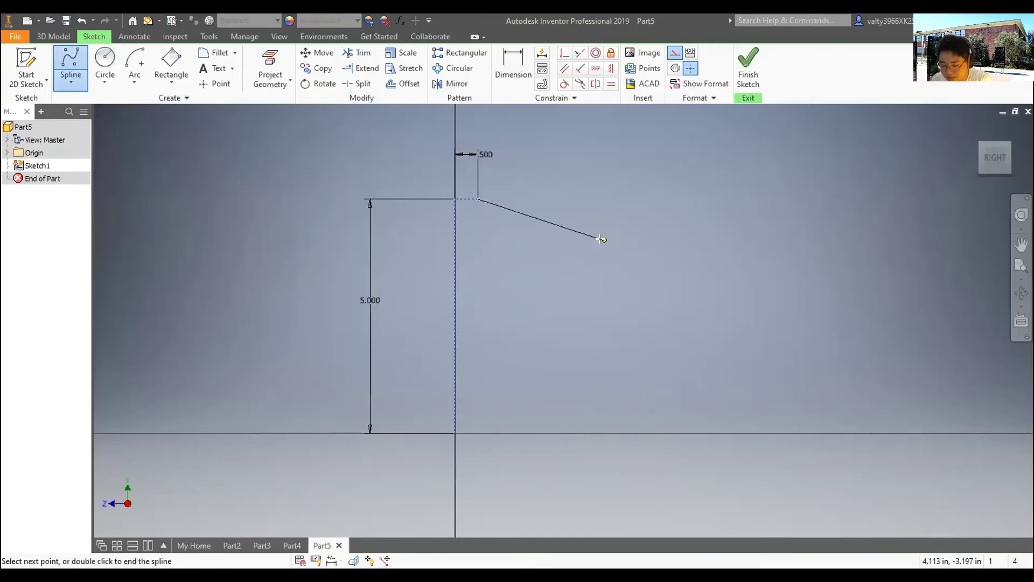
{"action": "left_click", "coordinate": [543, 199]}
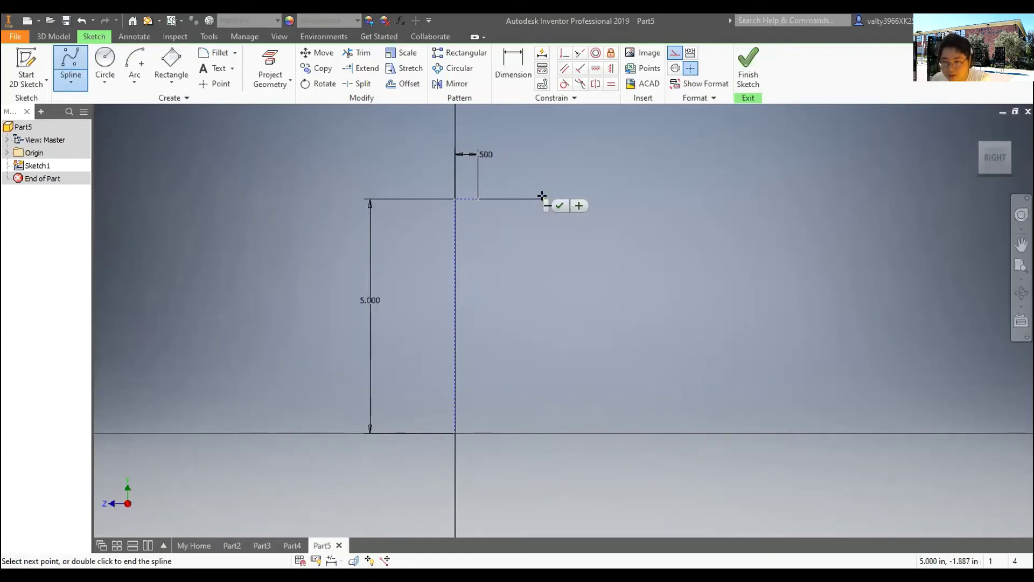
{"action": "left_click", "coordinate": [543, 432]}
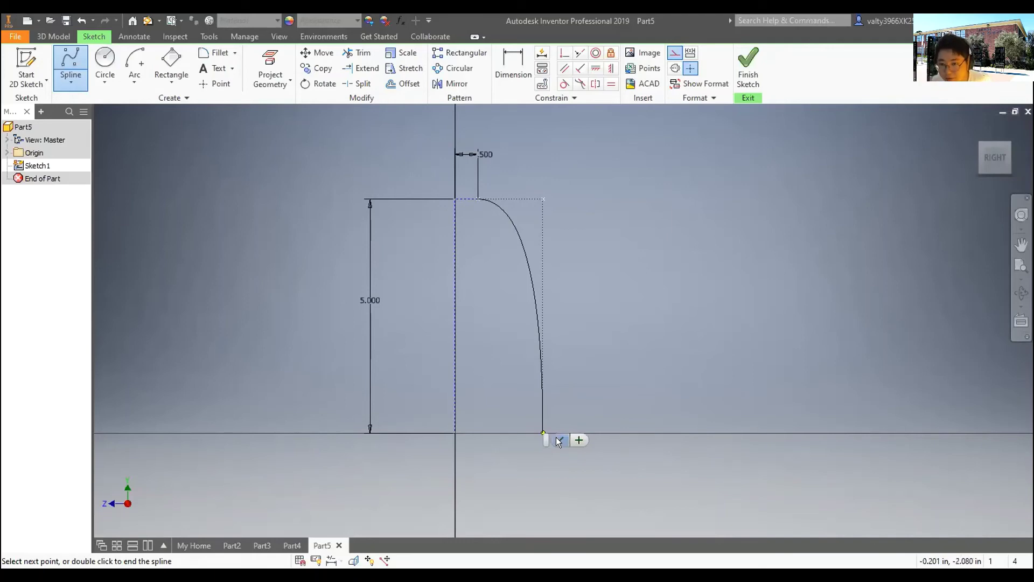
{"action": "left_click", "coordinate": [560, 441]}
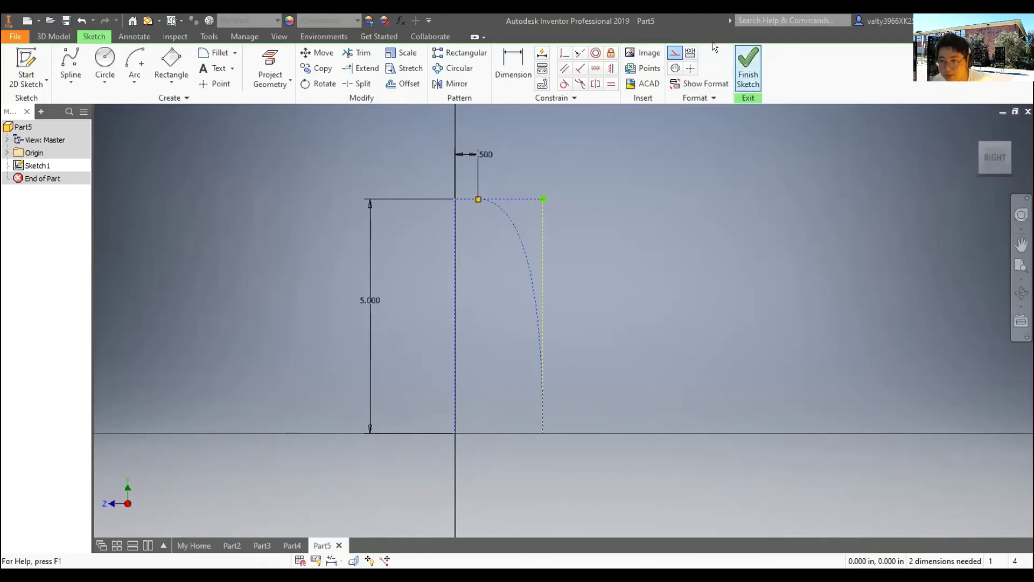
- Convert the spline, the vertical line and the short horizontal line from construction to regular sketch geometry
{"action": "left_click", "coordinate": [675, 53]}
{"action": "left_click", "coordinate": [456, 250]}
{"action": "left_click", "coordinate": [674, 52]}
{"action": "left_click", "coordinate": [707, 264]}
{"action": "left_click", "coordinate": [466, 199]}
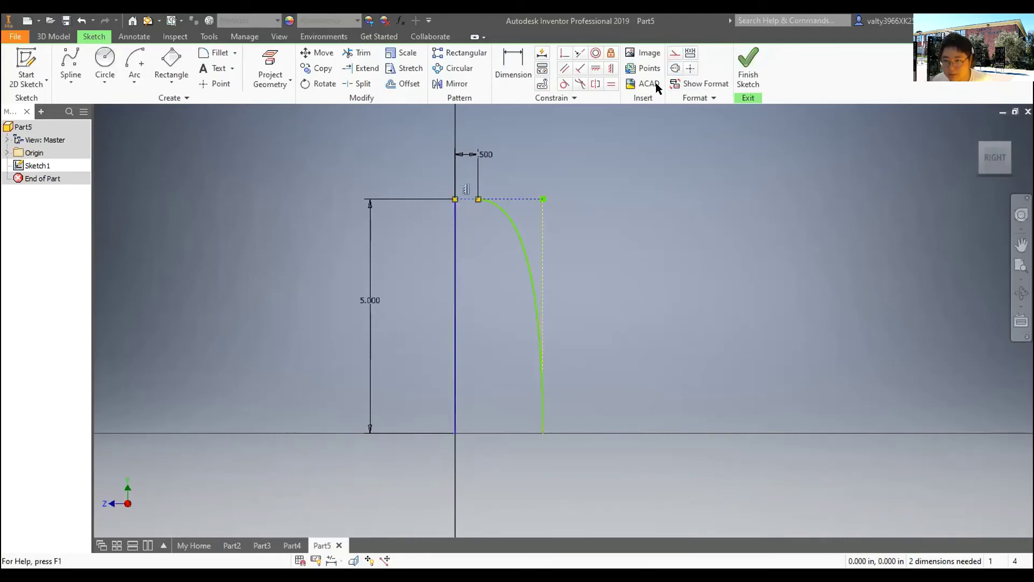
{"action": "left_click", "coordinate": [675, 52]}
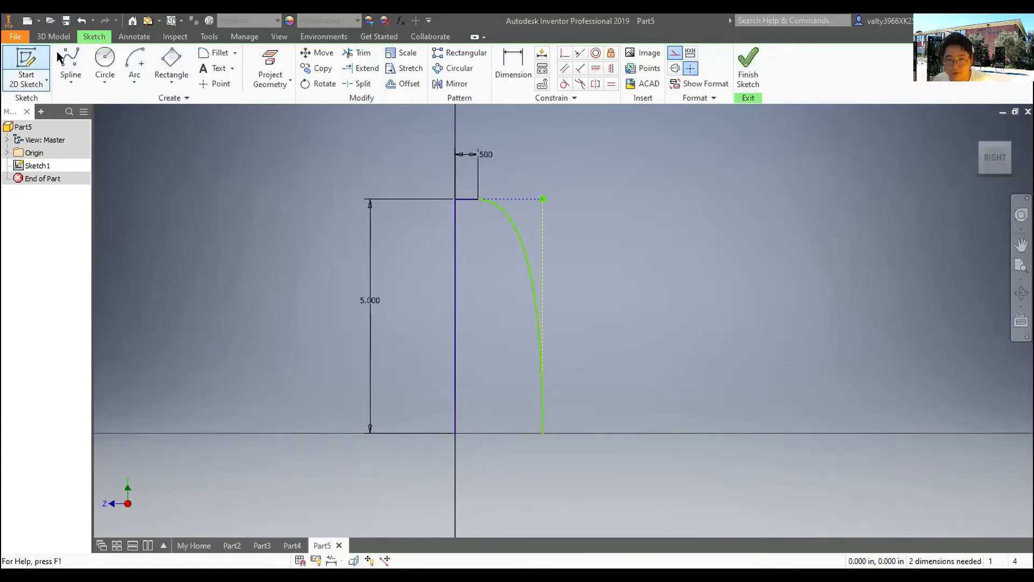
- Close the profile with a horizontal line between the origin and the spline's lower end, and finish the sketch
{"action": "key", "text": "l"}
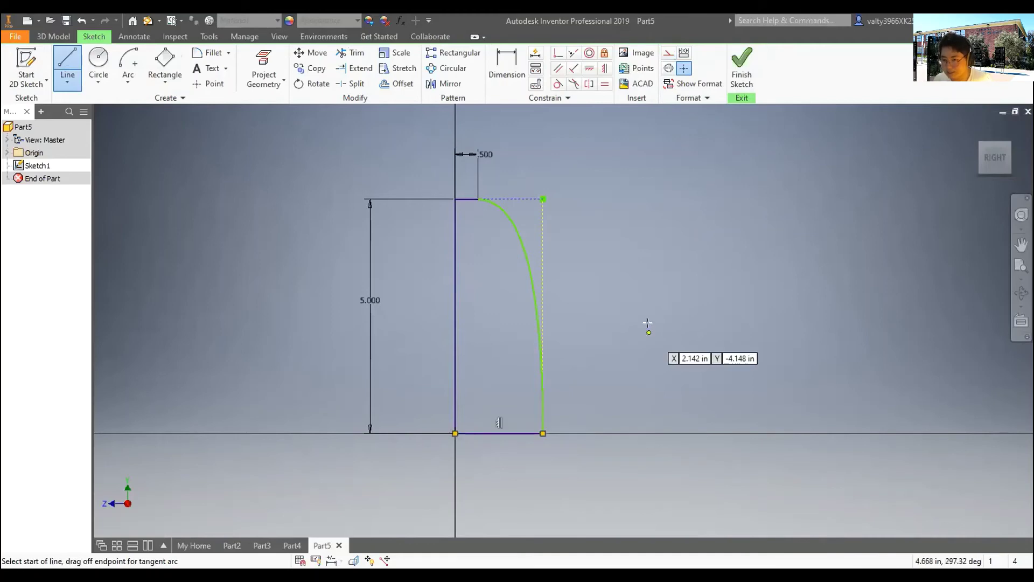
{"action": "right_click", "coordinate": [661, 292]}
{"action": "left_click", "coordinate": [621, 287]}
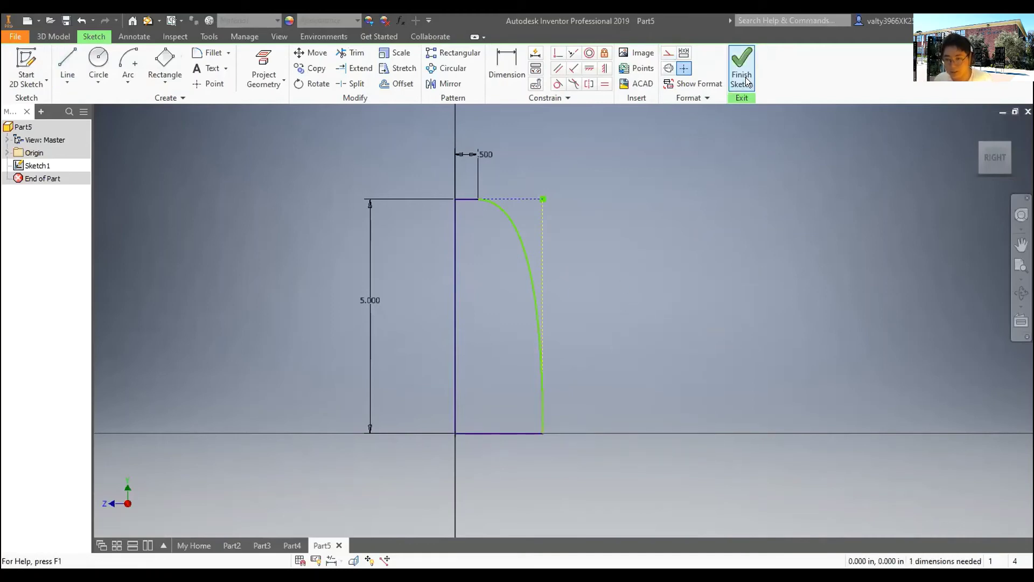
{"action": "mouse_move", "coordinate": [543, 200]}
{"action": "left_mouse_down"}
{"action": "mouse_move", "coordinate": [607, 199]}
{"action": "mouse_move", "coordinate": [543, 241]}
{"action": "left_mouse_up"}
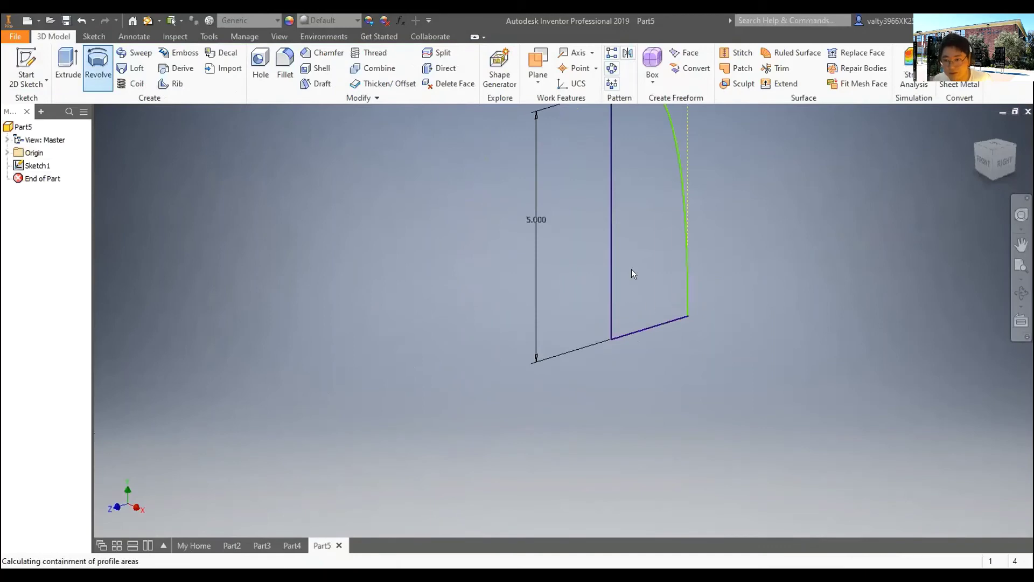
- Revolve the closed profile half a turn about the vertical line, using Angle extents
{"action": "left_click", "coordinate": [243, 165]}
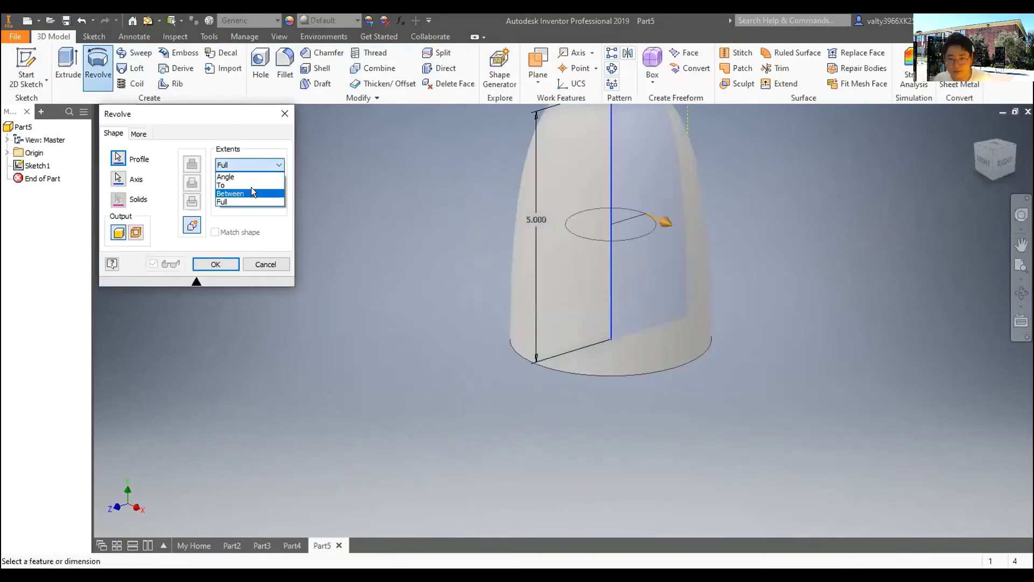
{"action": "left_click", "coordinate": [246, 208]}
{"action": "left_click", "coordinate": [254, 164]}
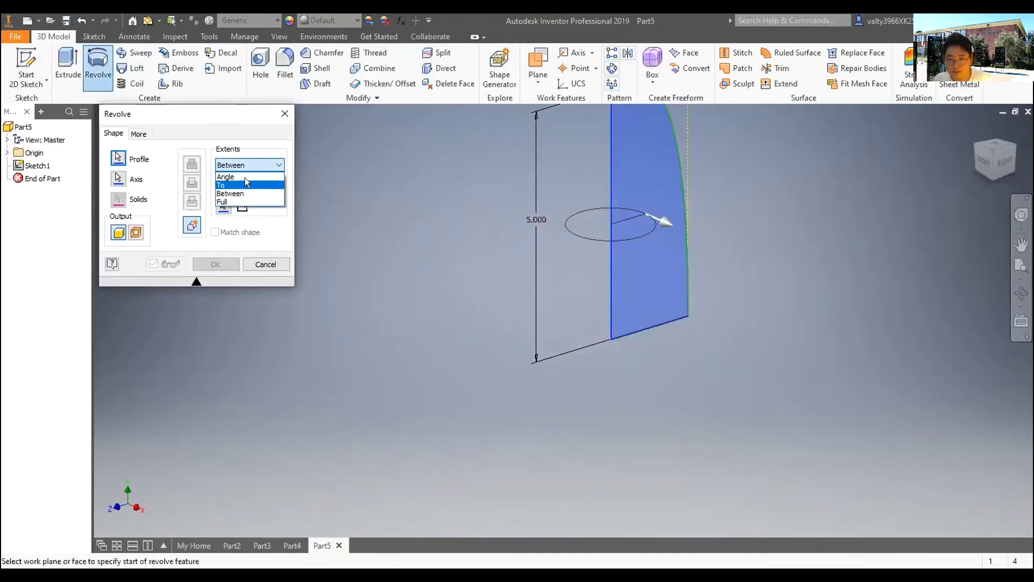
{"action": "left_click", "coordinate": [239, 179]}
{"action": "left_click", "coordinate": [226, 261]}
- Examine the half-revolved solid from several sides, including its small upper face and its flat base
{"action": "middle_click_drag", "start_coordinate": [877, 385], "coordinate": [572, 341], "text": "shift"}
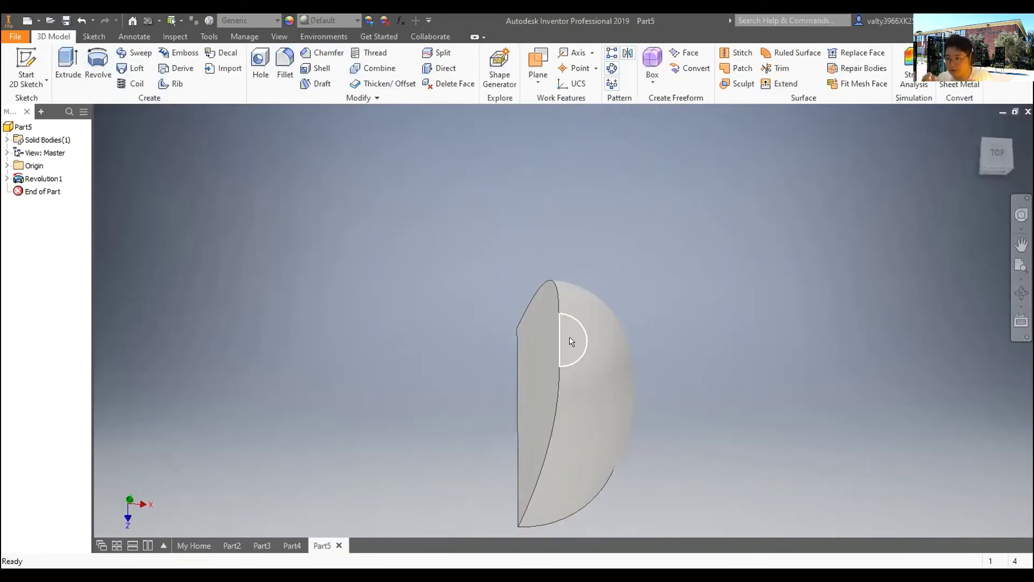
{"action": "mouse_move", "coordinate": [590, 360]}
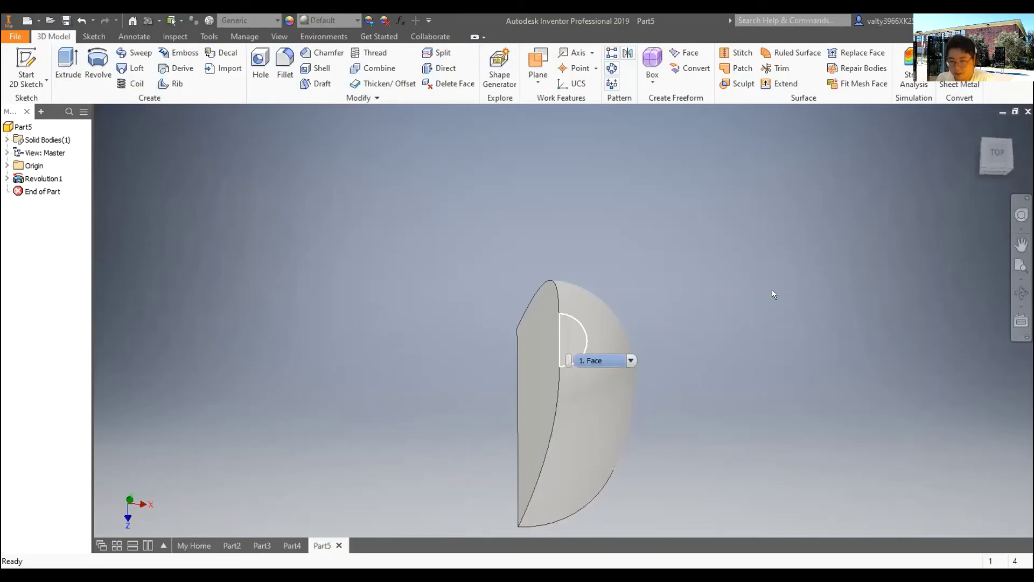
{"action": "left_click", "coordinate": [744, 299]}
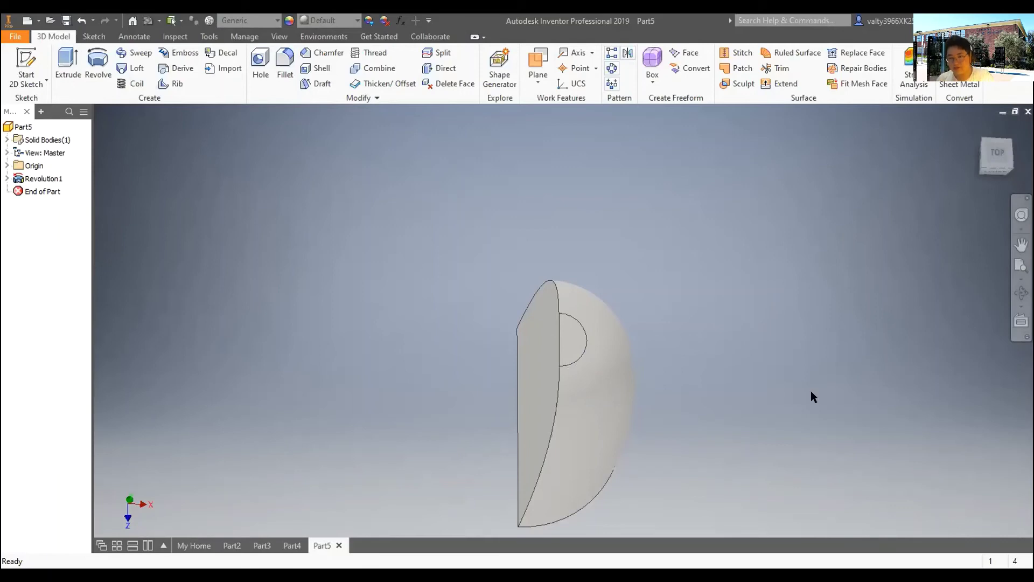
{"action": "middle_click_drag", "start_coordinate": [811, 391], "coordinate": [577, 258], "text": "shift"}
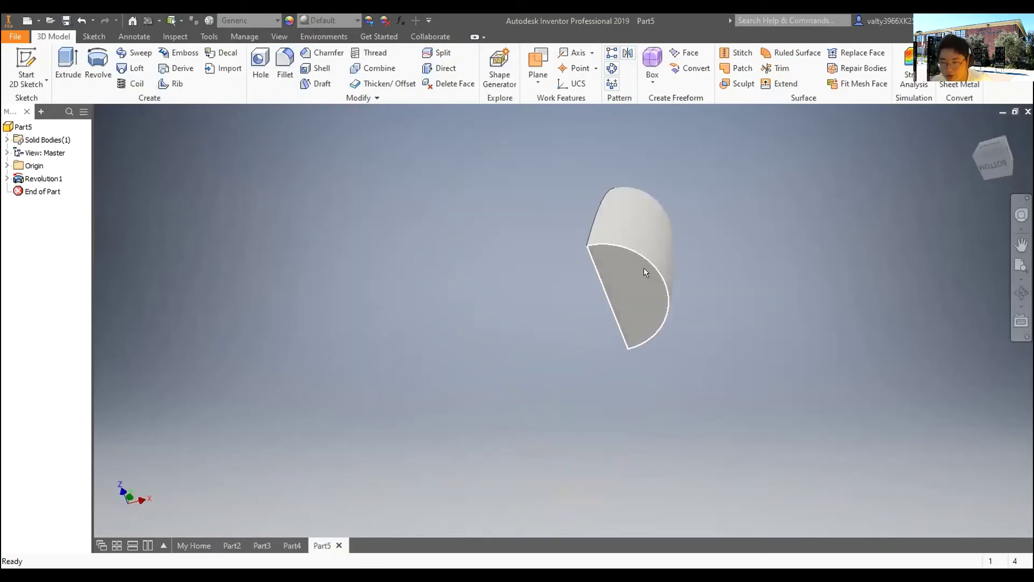
{"action": "scroll", "coordinate": [644, 267], "scroll_direction": "up", "scroll_amount": 5}
{"action": "scroll", "coordinate": [640, 296], "scroll_direction": "down", "scroll_amount": 3}
{"action": "scroll", "coordinate": [674, 354], "scroll_direction": "up", "scroll_amount": 1}
{"action": "middle_click_drag", "start_coordinate": [443, 169], "coordinate": [474, 280], "text": "shift"}
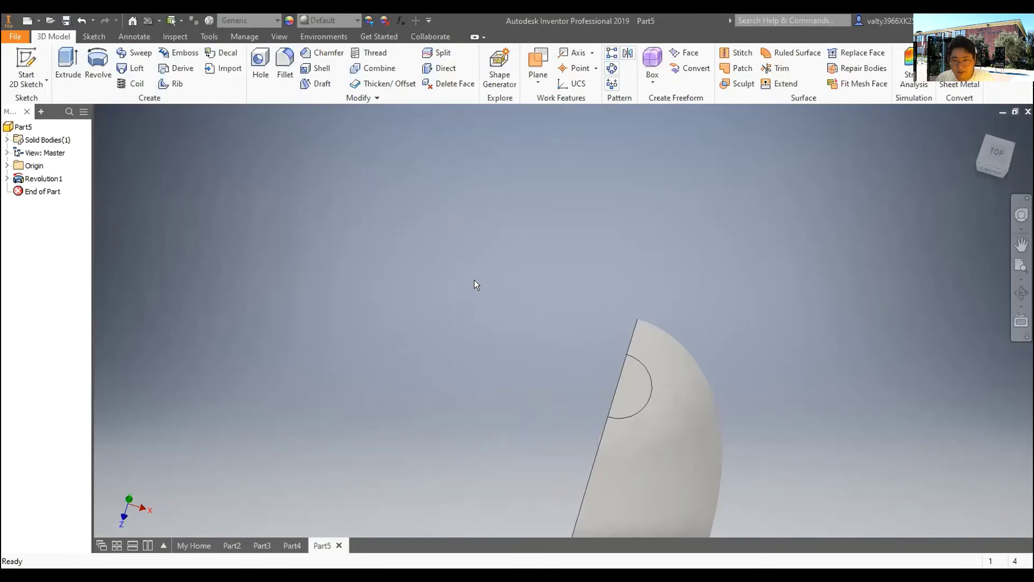
{"action": "left_click", "coordinate": [15, 36]}
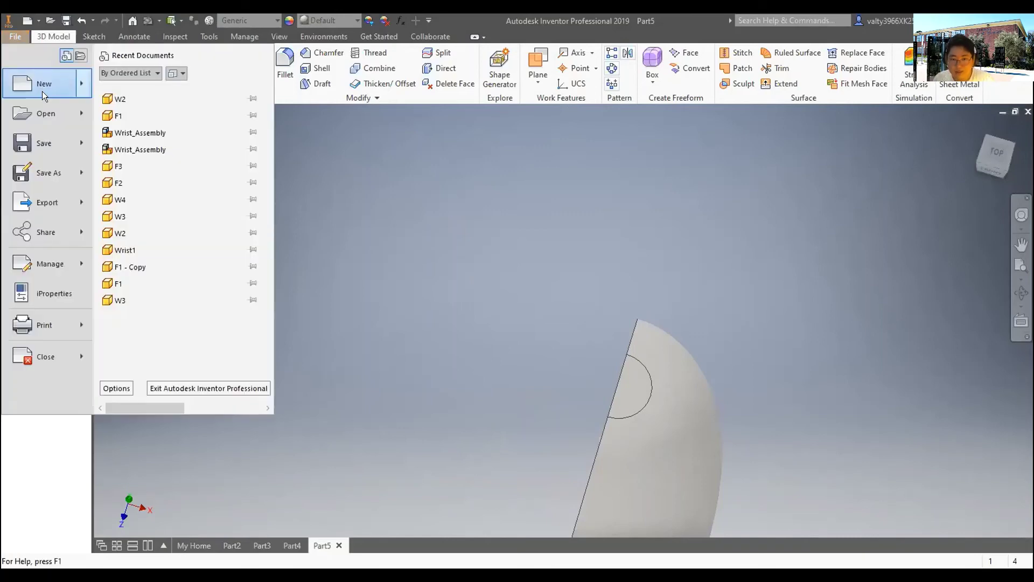
{"action": "mouse_move", "coordinate": [42, 91]}
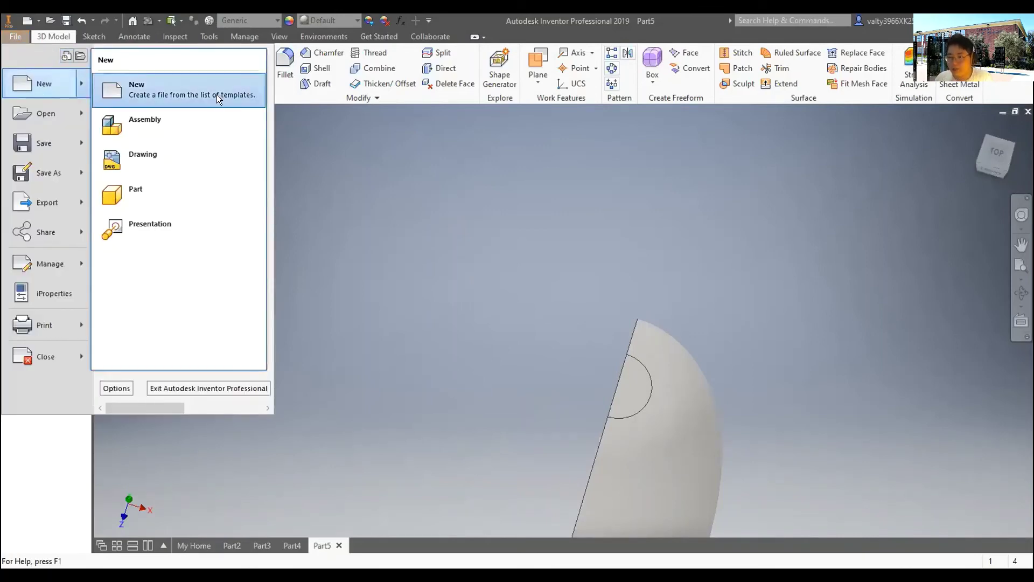
{"action": "left_click", "coordinate": [664, 195]}
{"action": "middle_click_drag", "start_coordinate": [774, 253], "coordinate": [673, 166]}
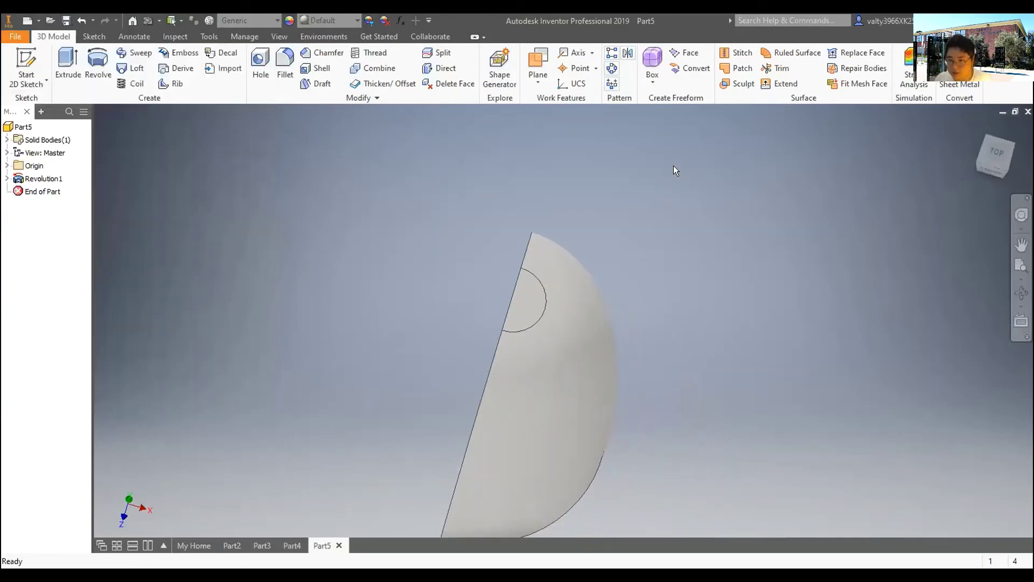
{"action": "middle_click_drag", "start_coordinate": [720, 332], "coordinate": [764, 303], "text": "shift"}
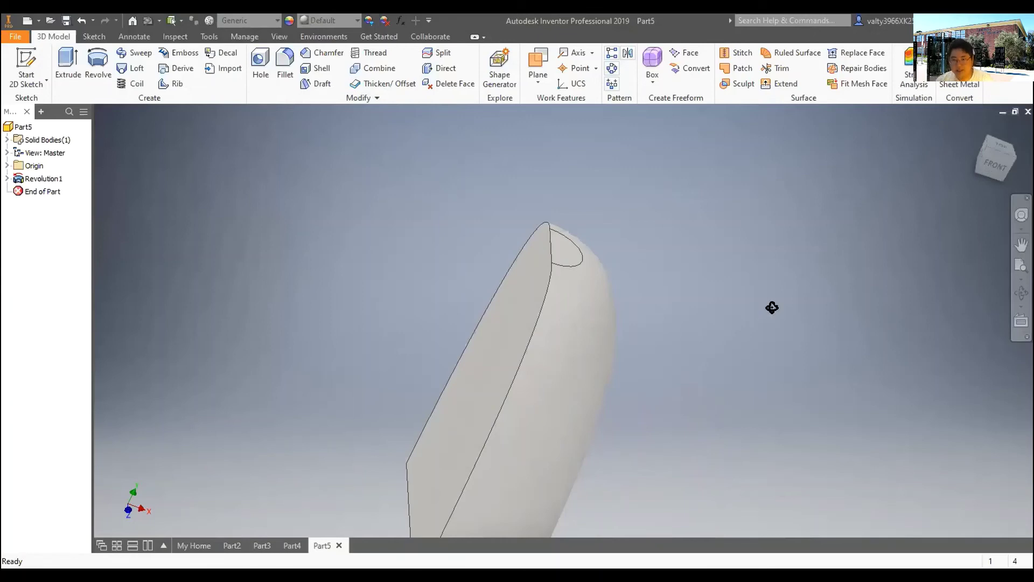
{"action": "middle_click_drag", "start_coordinate": [771, 310], "coordinate": [599, 211], "text": "shift"}
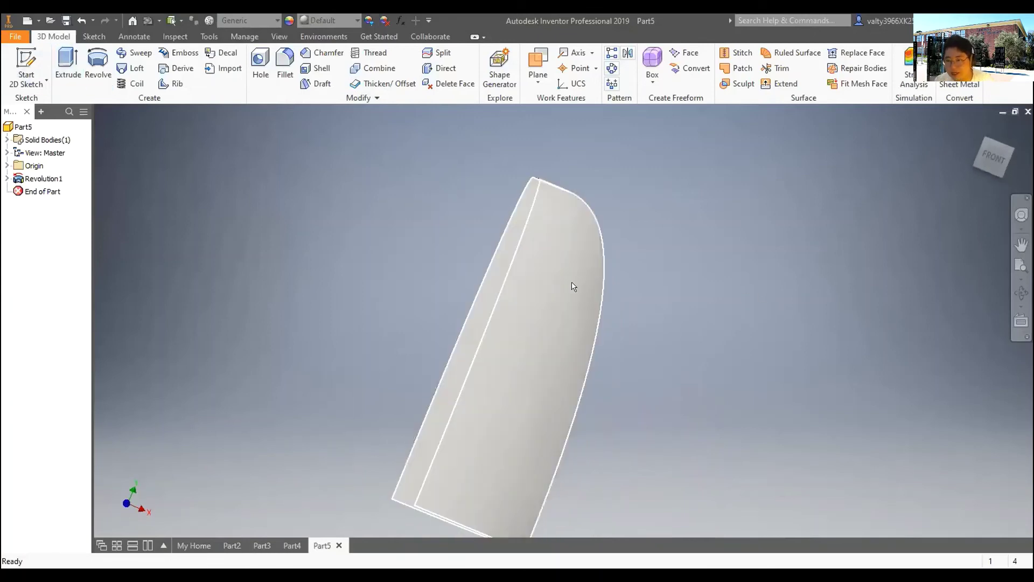
{"action": "middle_click_drag", "start_coordinate": [588, 219], "coordinate": [613, 220], "text": "shift"}
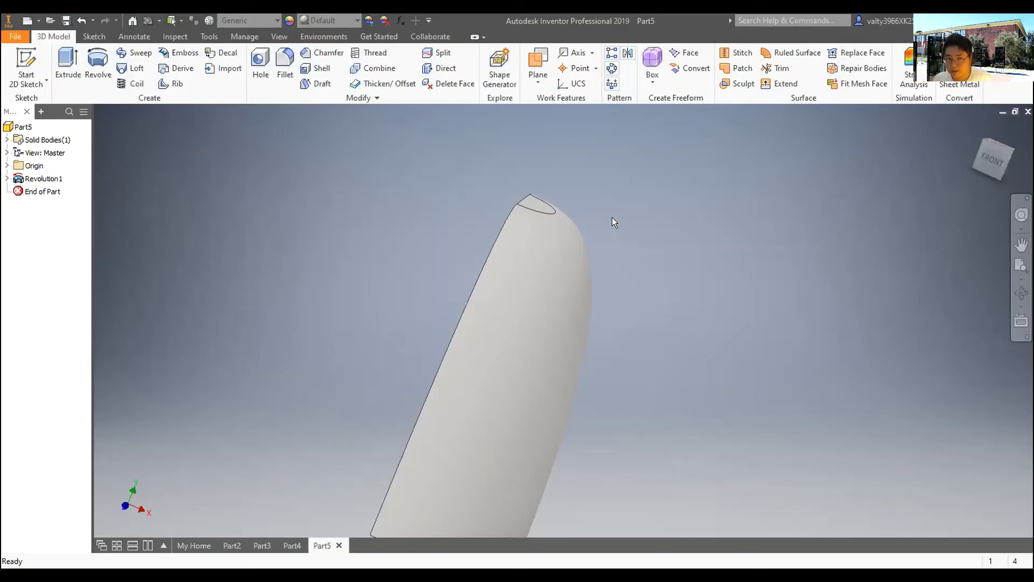
- Create a new part file from the Standard.ipt template
{"action": "left_click", "coordinate": [20, 36]}
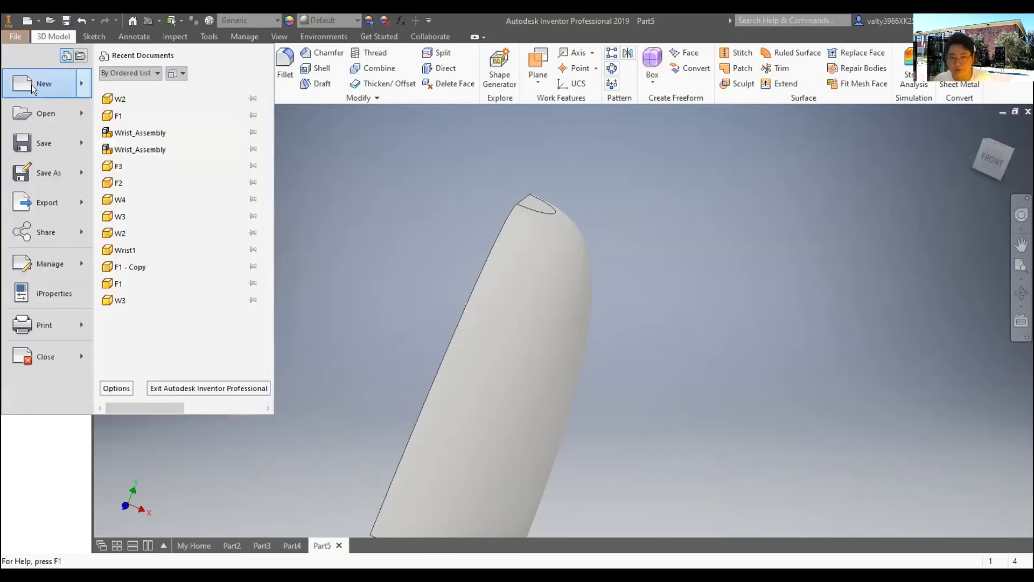
{"action": "left_click", "coordinate": [31, 85]}
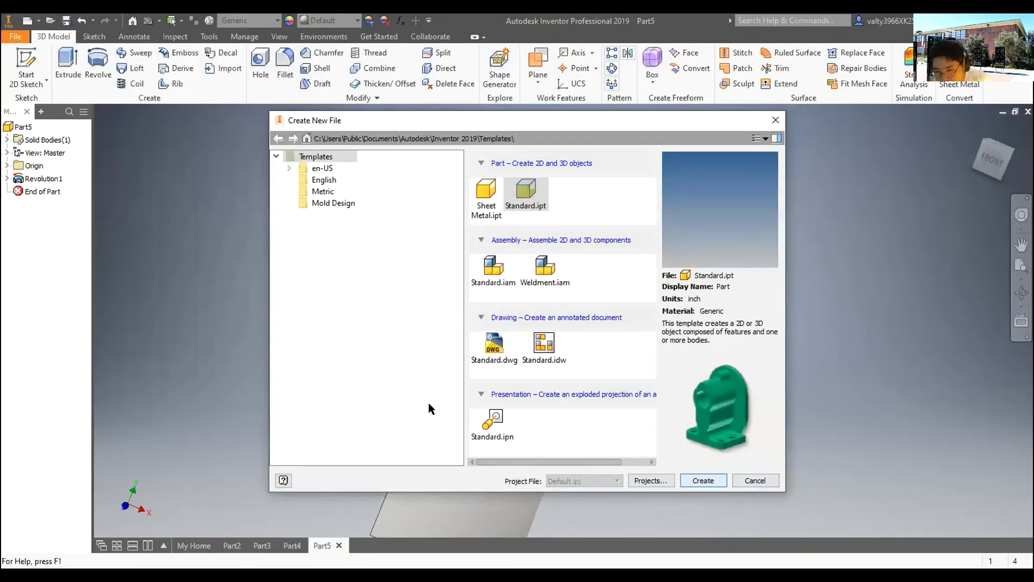
{"action": "left_click", "coordinate": [691, 481]}
{"action": "left_click", "coordinate": [483, 333]}
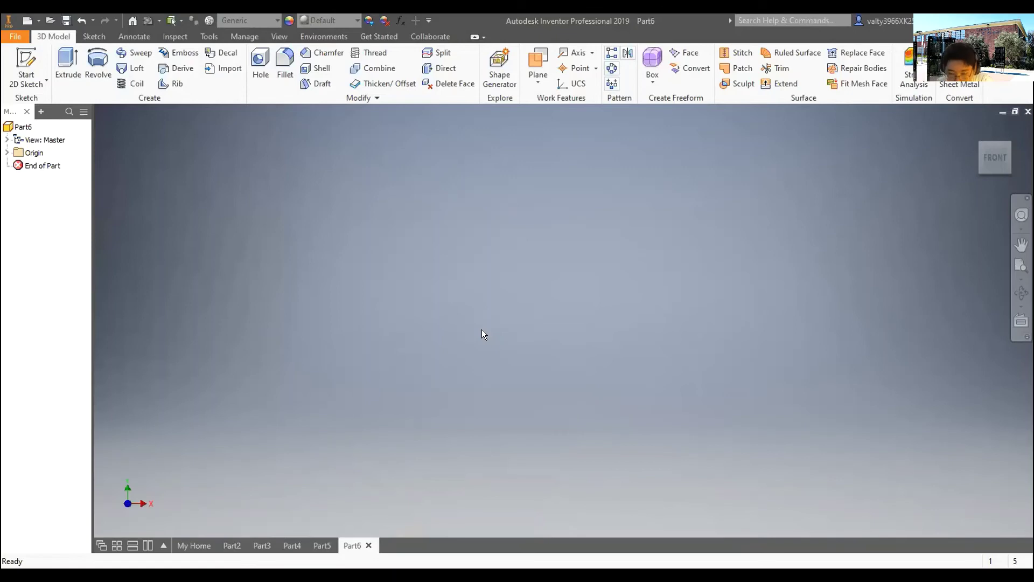
- Review the half-round solid in Part5 once more and return to the empty Part6
{"action": "left_click", "coordinate": [323, 544]}
{"action": "middle_click_drag", "start_coordinate": [690, 335], "coordinate": [580, 316], "text": "shift"}
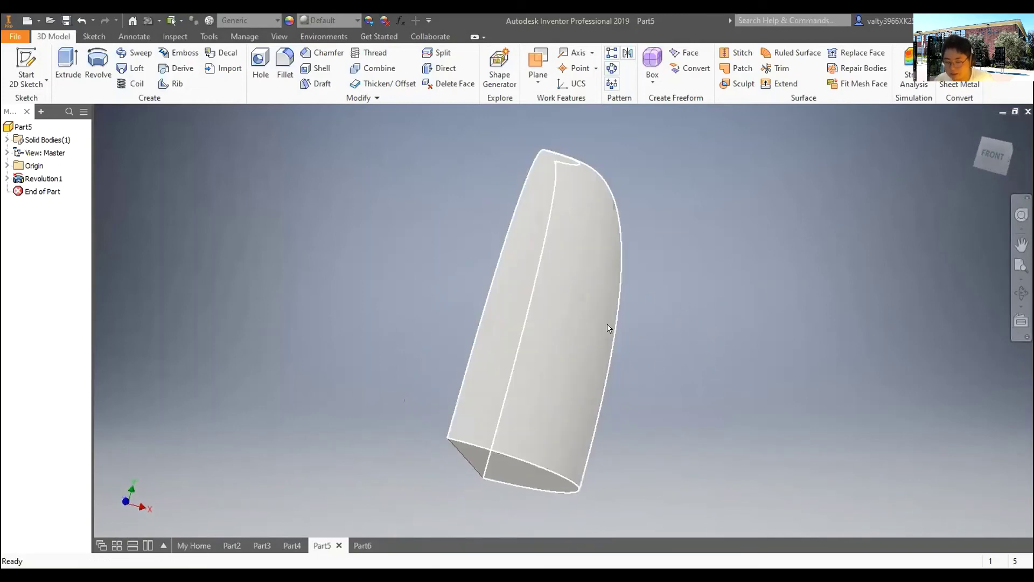
{"action": "mouse_move", "coordinate": [628, 345]}
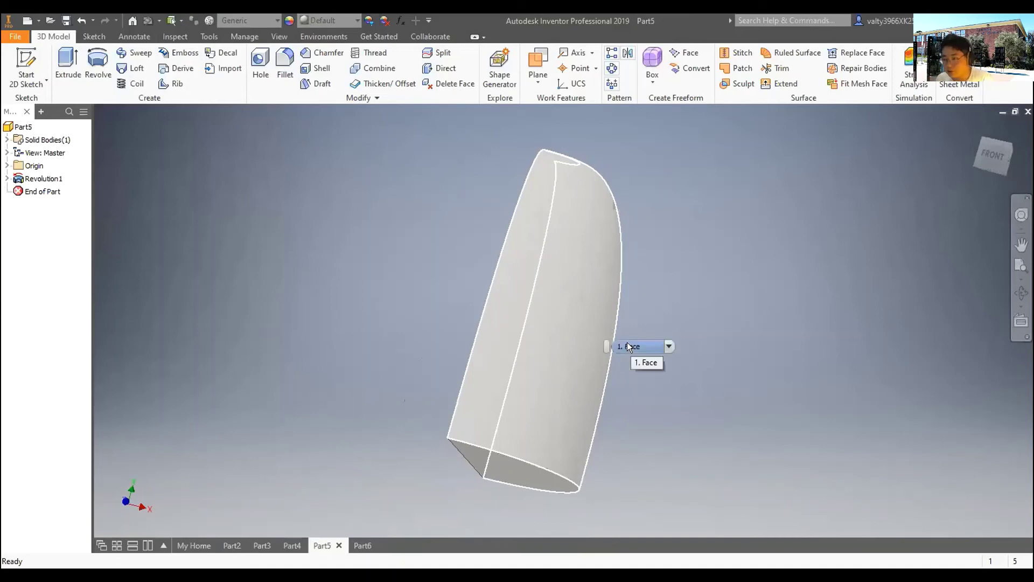
{"action": "left_click", "coordinate": [628, 345]}
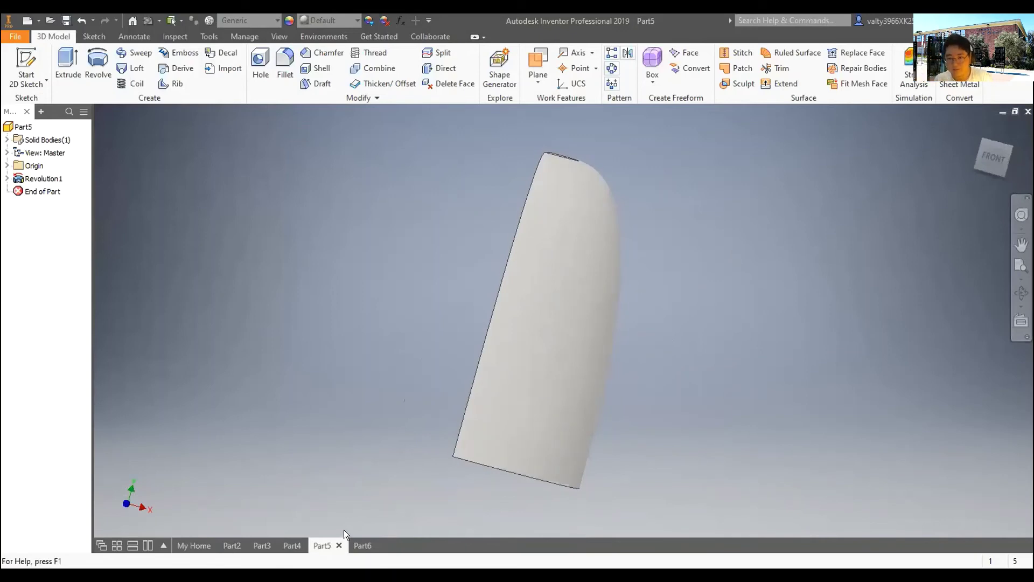
{"action": "left_click", "coordinate": [358, 546]}
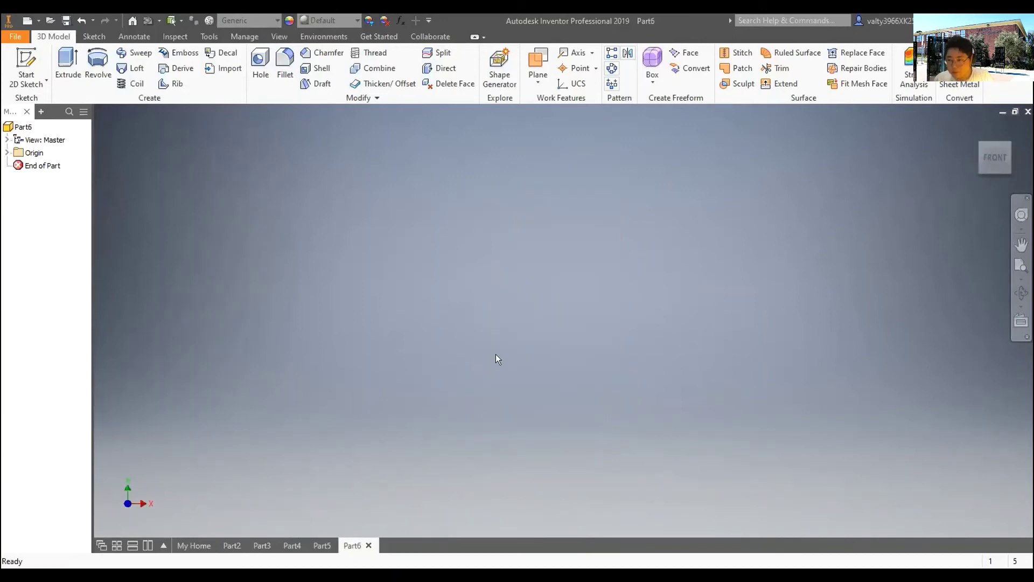
{"action": "mouse_move", "coordinate": [560, 372]}
{"action": "middle_mouse_down", "text": "shift"}
{"action": "mouse_move", "coordinate": [553, 342]}
{"action": "mouse_move", "coordinate": [566, 354]}
{"action": "middle_mouse_up", "text": "shift"}
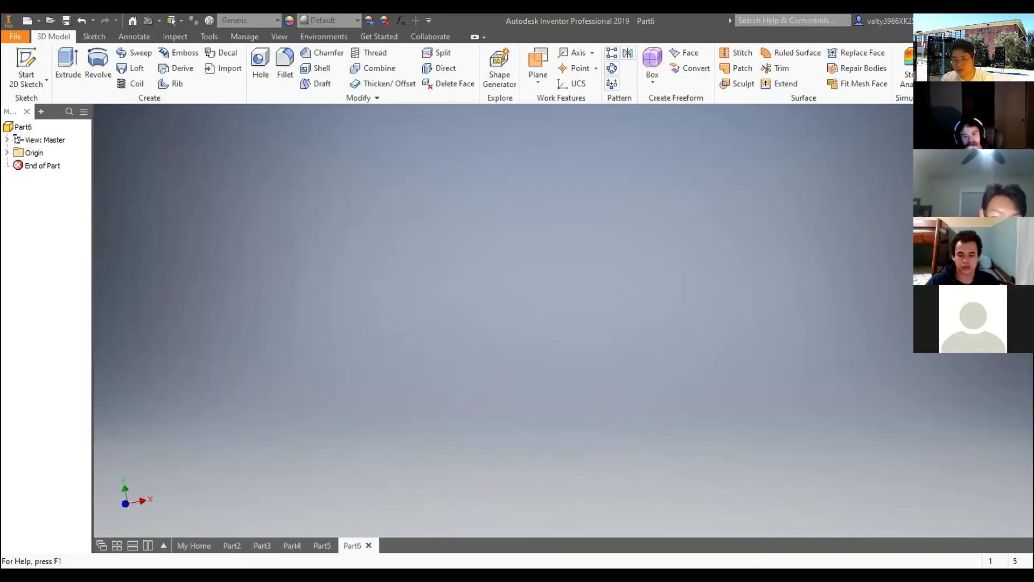
- Start a sketch on the XY plane and draw a rectangle about 0.4 in wide from the vertical axis, above the origin
{"action": "left_click", "coordinate": [19, 65]}
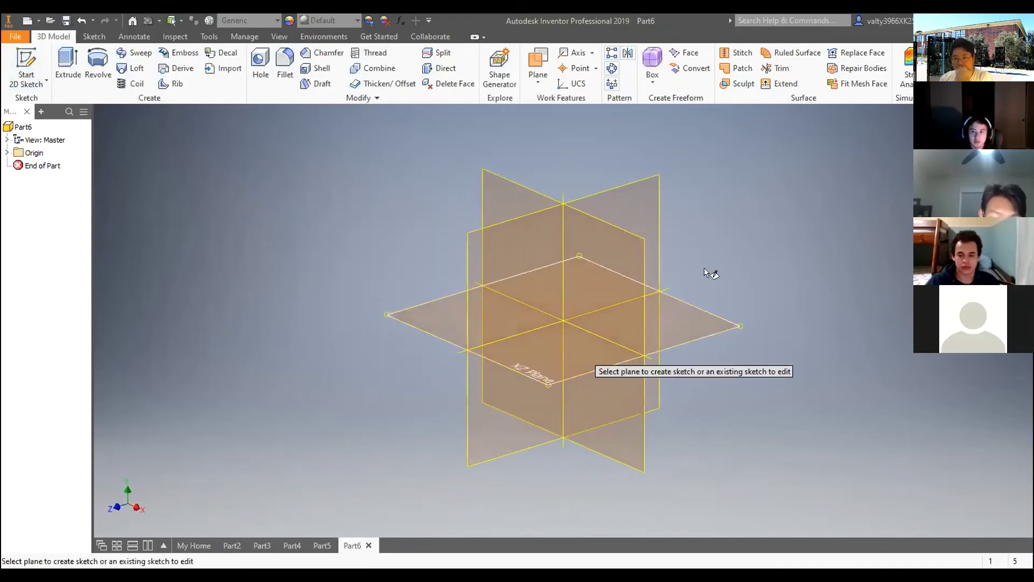
{"action": "left_click", "coordinate": [620, 291]}
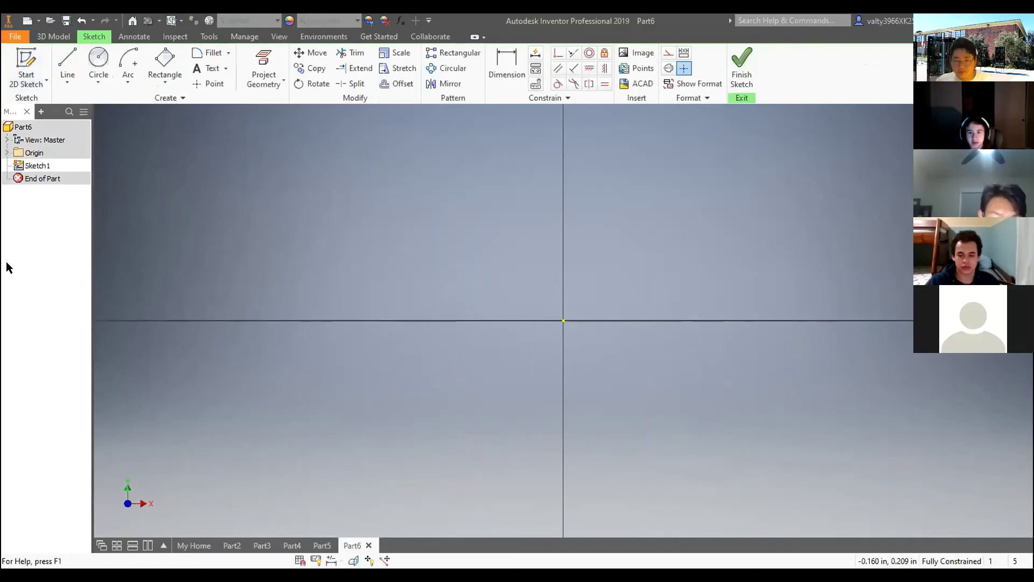
{"action": "left_click", "coordinate": [69, 59]}
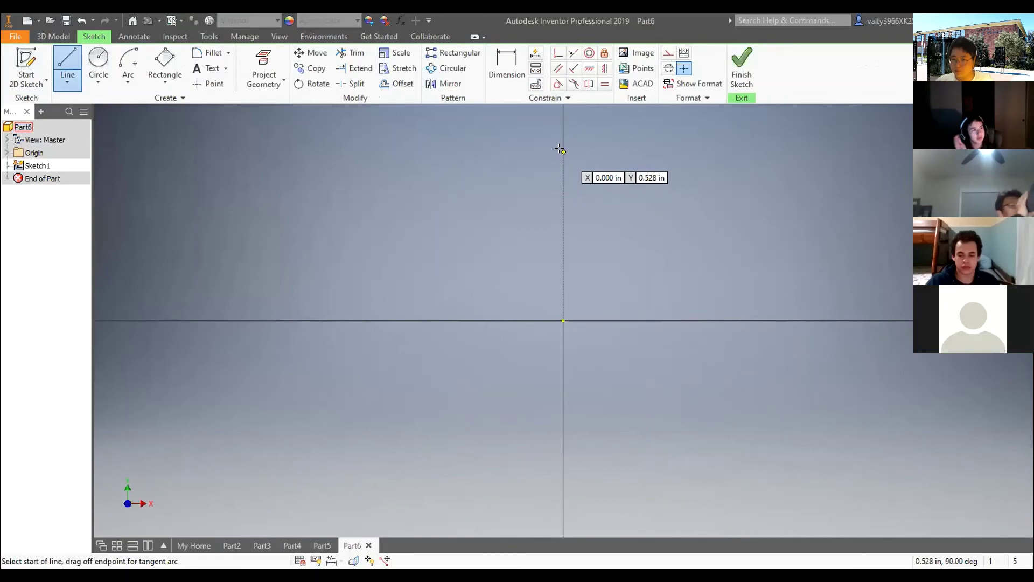
{"action": "left_click", "coordinate": [173, 67]}
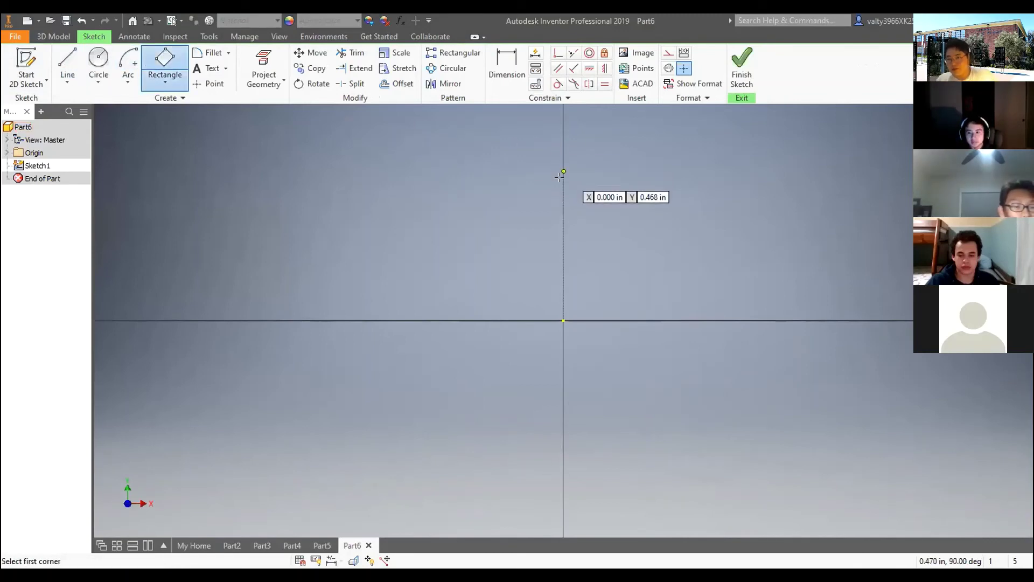
{"action": "key", "text": "Return"}
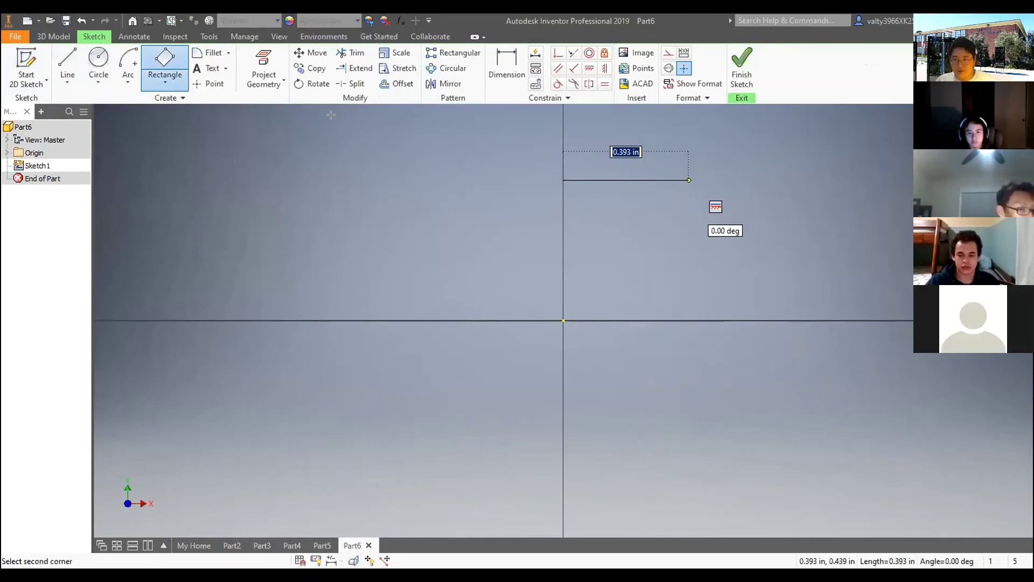
{"action": "left_click", "coordinate": [692, 151]}
- Dimension the rectangle's upper edge as 4 in
{"action": "key", "text": "d"}
{"action": "scroll", "coordinate": [634, 160], "scroll_direction": "down", "scroll_amount": 2}
{"action": "scroll", "coordinate": [635, 154], "scroll_direction": "up", "scroll_amount": 2}
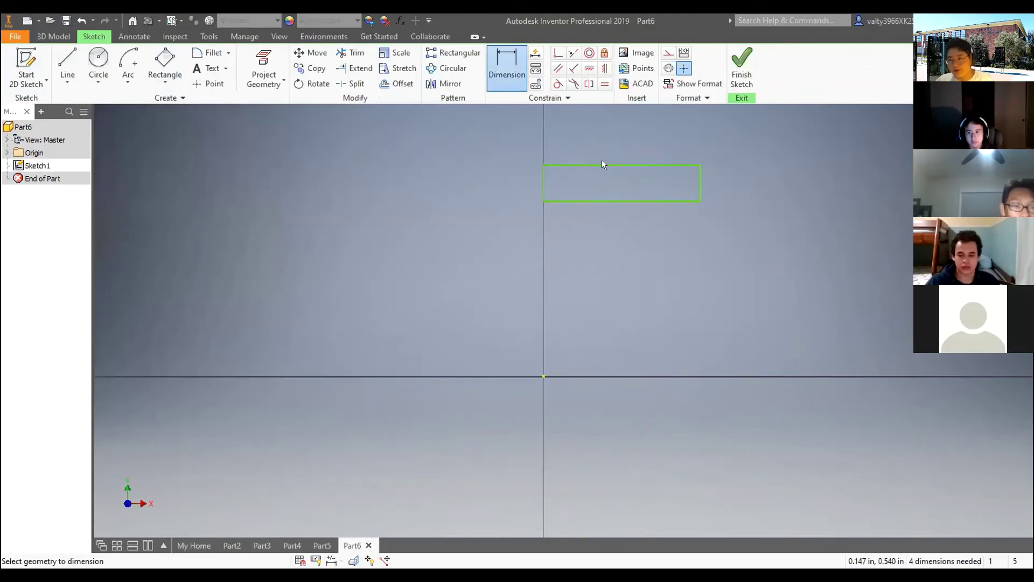
{"action": "left_click", "coordinate": [598, 165]}
{"action": "left_click", "coordinate": [624, 145]}
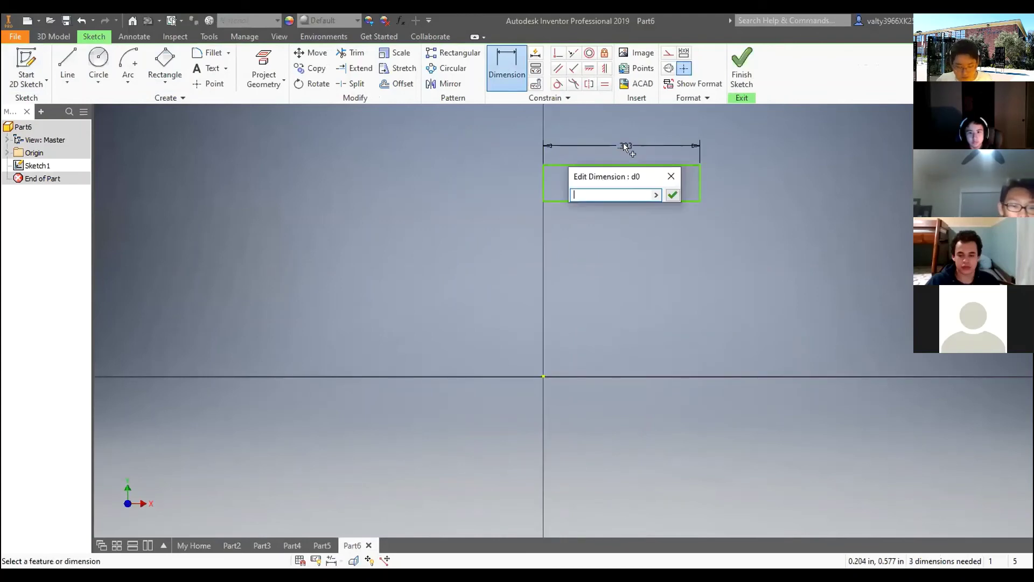
{"action": "type", "text": "4"}
{"action": "key", "text": "Return"}
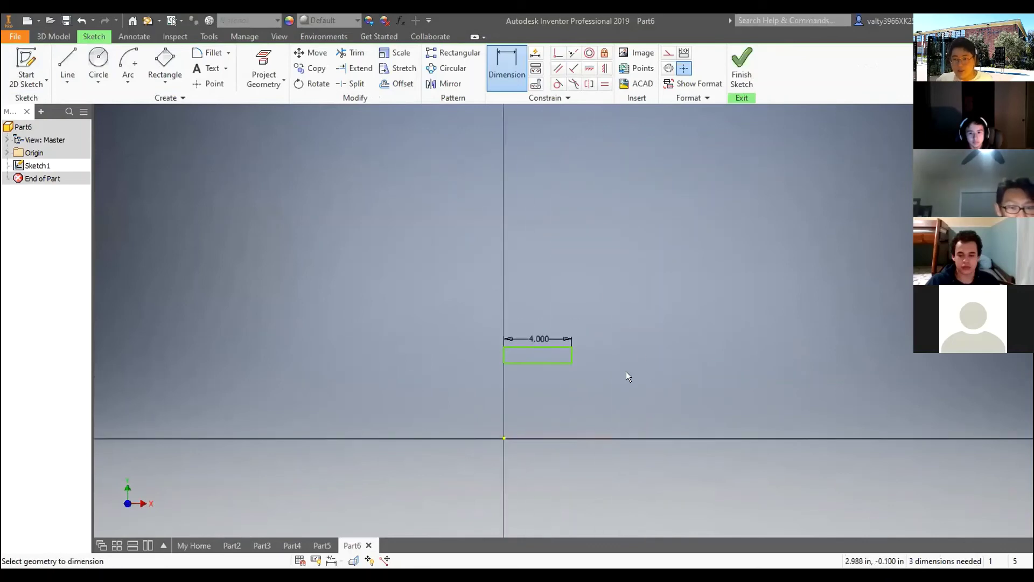
- Change the rectangle's width dimension to 1 in
{"action": "left_click", "coordinate": [550, 338]}
{"action": "type", "text": "1"}
{"action": "key", "text": "Return"}
{"action": "scroll", "coordinate": [527, 351], "scroll_direction": "up", "scroll_amount": 5}
{"action": "scroll", "coordinate": [527, 357], "scroll_direction": "down", "scroll_amount": 8}
{"action": "mouse_move", "coordinate": [527, 356]}
{"action": "middle_mouse_down"}
{"action": "mouse_move", "coordinate": [638, 213]}
{"action": "mouse_move", "coordinate": [774, 188]}
{"action": "middle_mouse_up"}
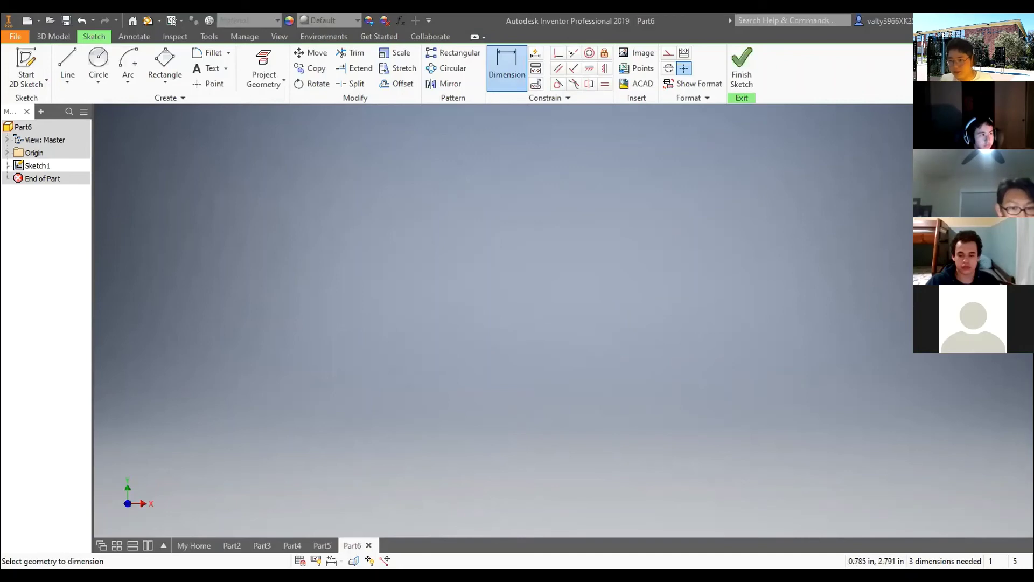
{"action": "left_click", "coordinate": [993, 163]}
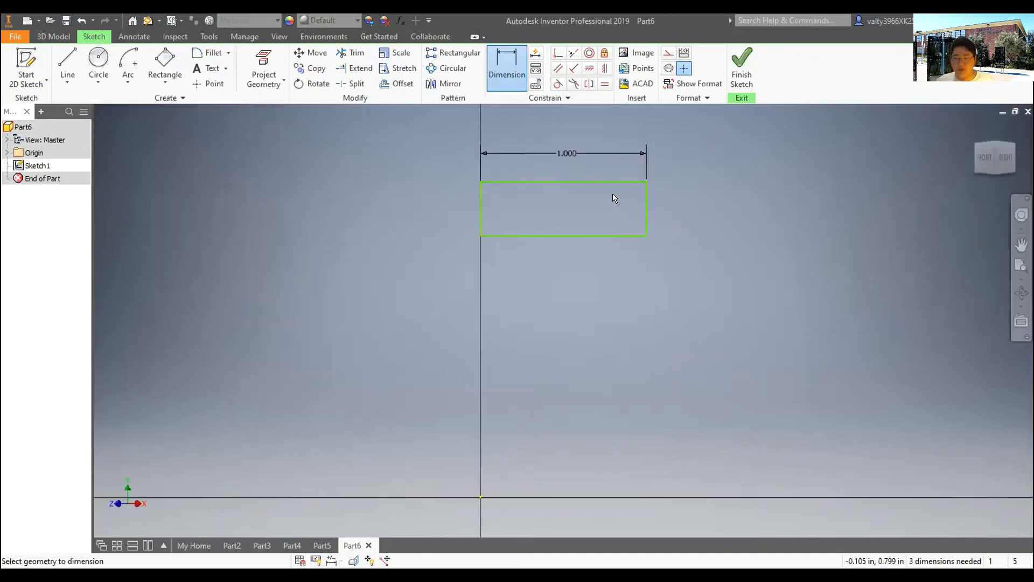
- Dimension the rectangle's height along the vertical axis as 0.1 in
{"action": "left_click", "coordinate": [479, 208]}
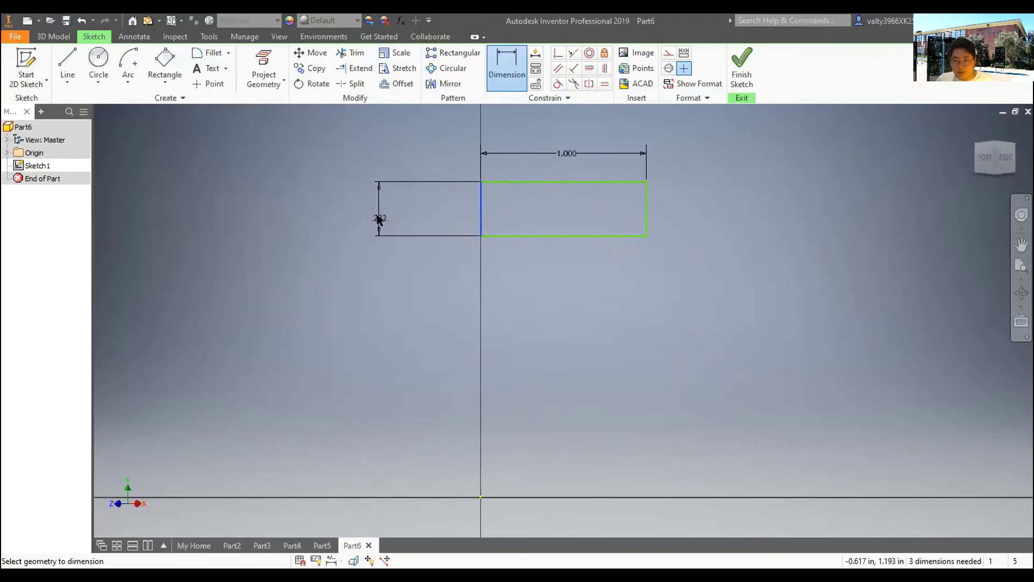
{"action": "left_click", "coordinate": [379, 219]}
{"action": "type", "text": "0"}
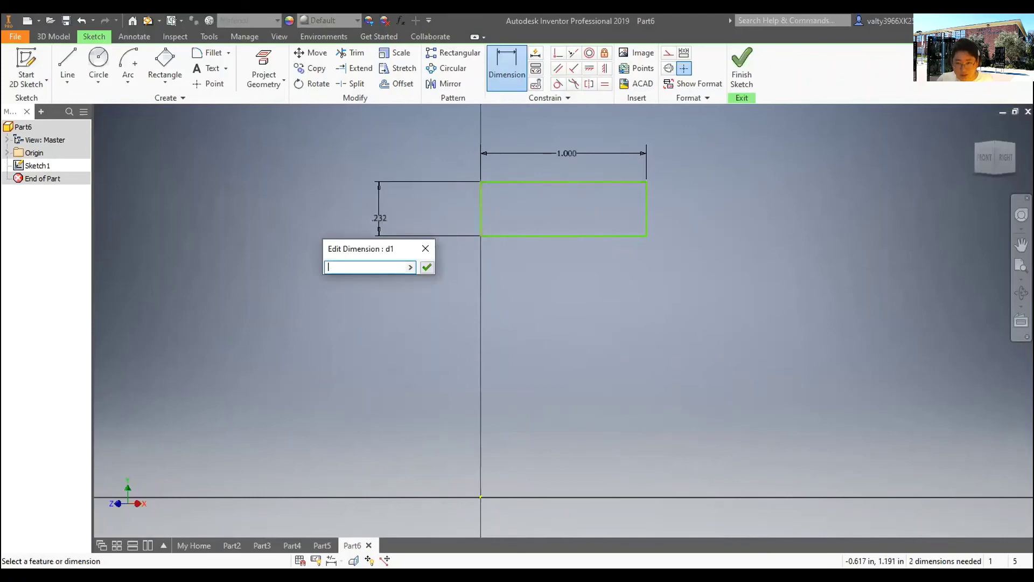
{"action": "type", "text": ".1"}
{"action": "key", "text": "Return"}
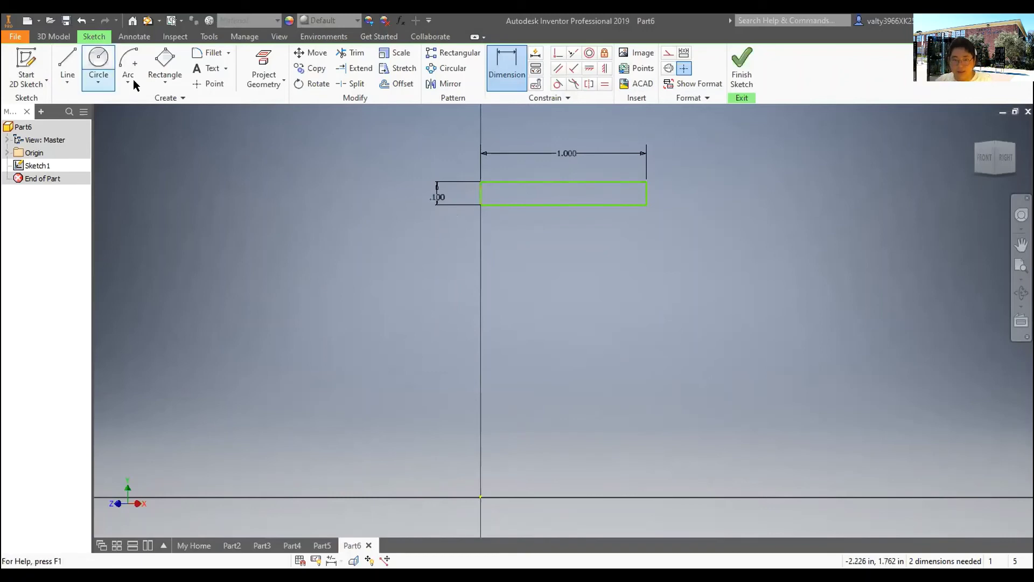
- Draw a control-vertex spline from the rectangle's upper outer corner, curving down to the horizontal axis about 1.82 in from the origin
{"action": "left_click", "coordinate": [127, 64]}
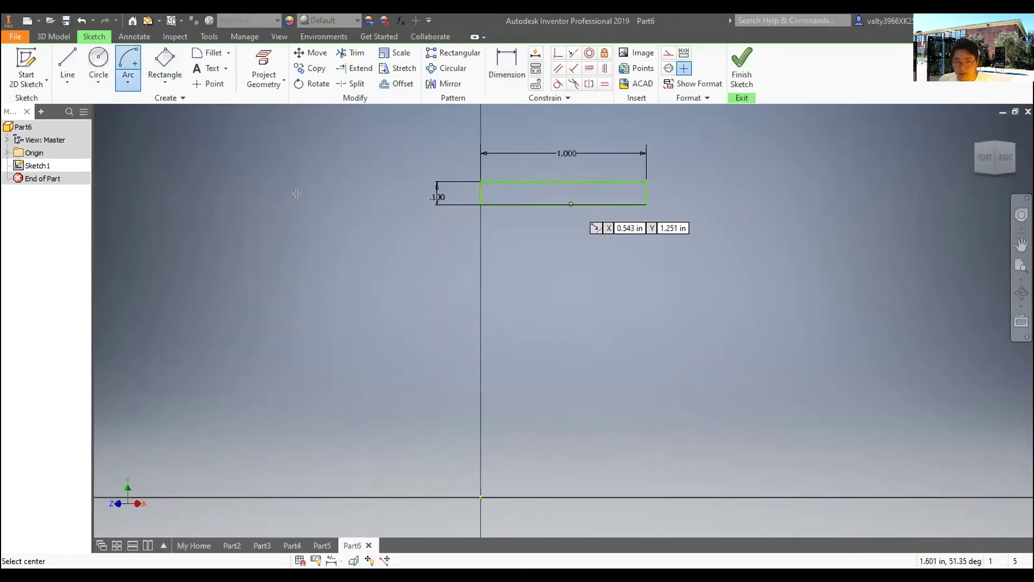
{"action": "left_click", "coordinate": [73, 82]}
{"action": "left_click", "coordinate": [81, 151]}
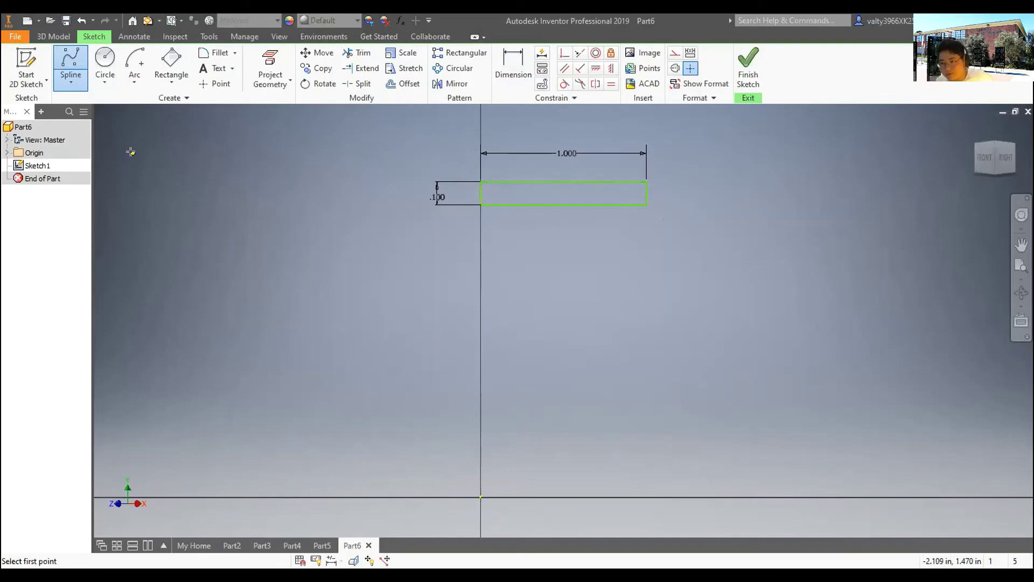
{"action": "left_click", "coordinate": [647, 181]}
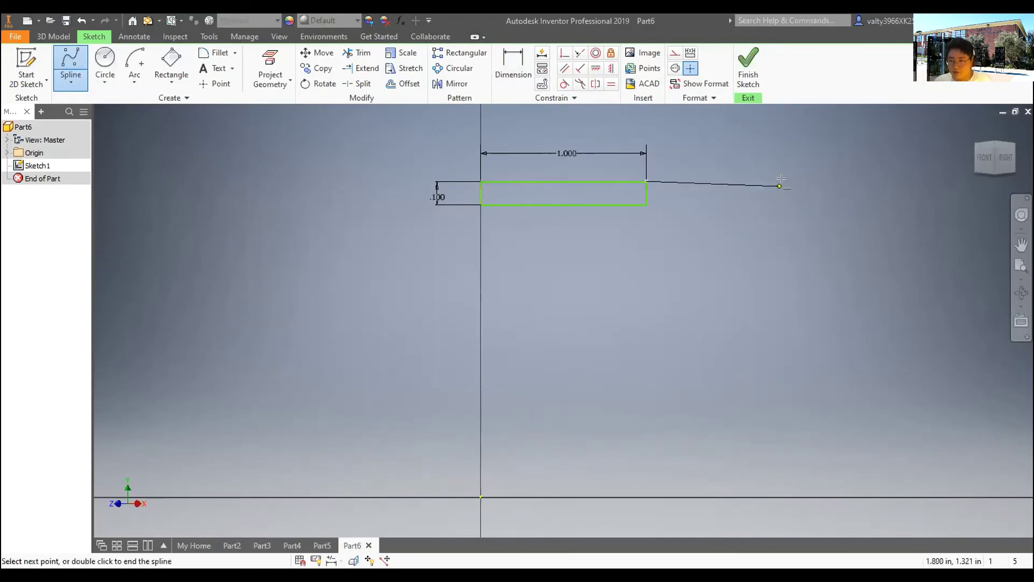
{"action": "left_click", "coordinate": [782, 181]}
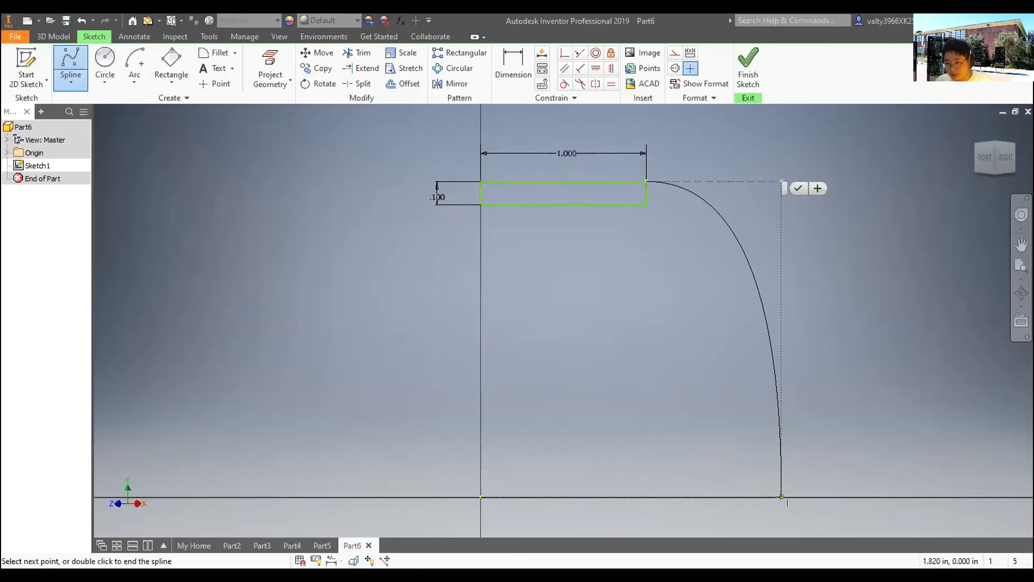
{"action": "double_click", "coordinate": [787, 499]}
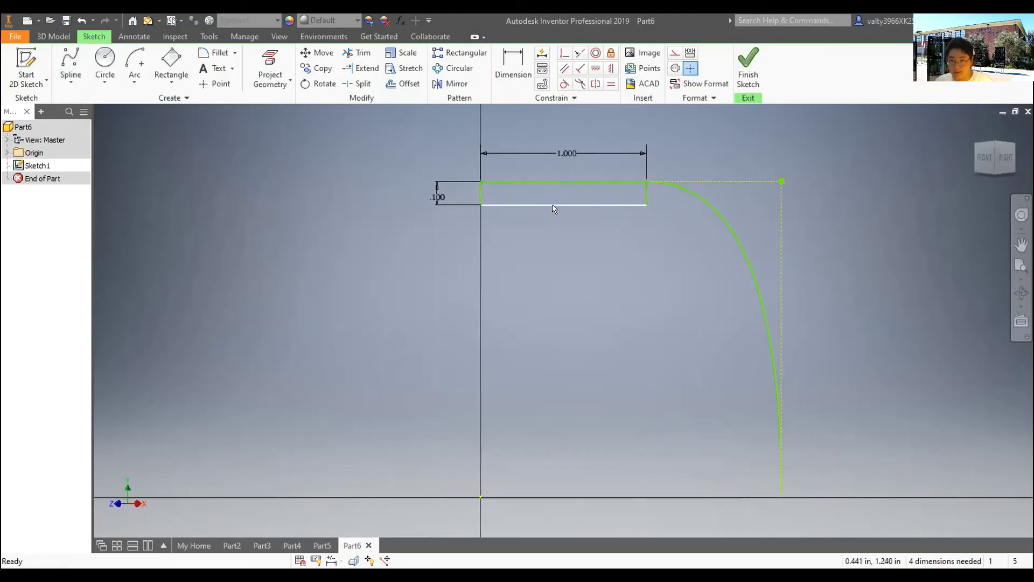
- Draw an inner control-vertex spline from the rectangle's lower outer corner down to the horizontal axis, about 1.71 in from the origin
{"action": "left_click", "coordinate": [647, 204]}
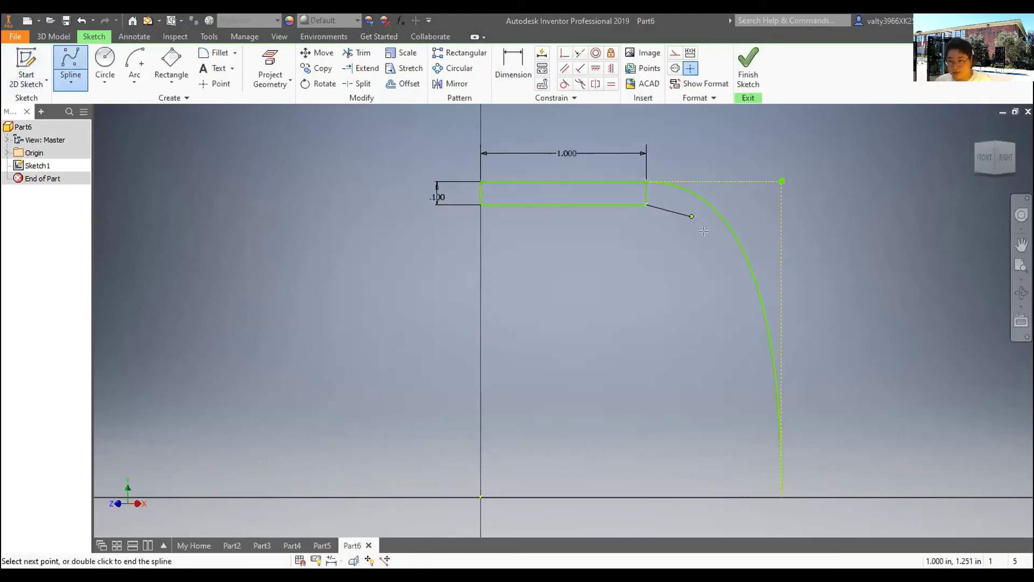
{"action": "left_click", "coordinate": [764, 203]}
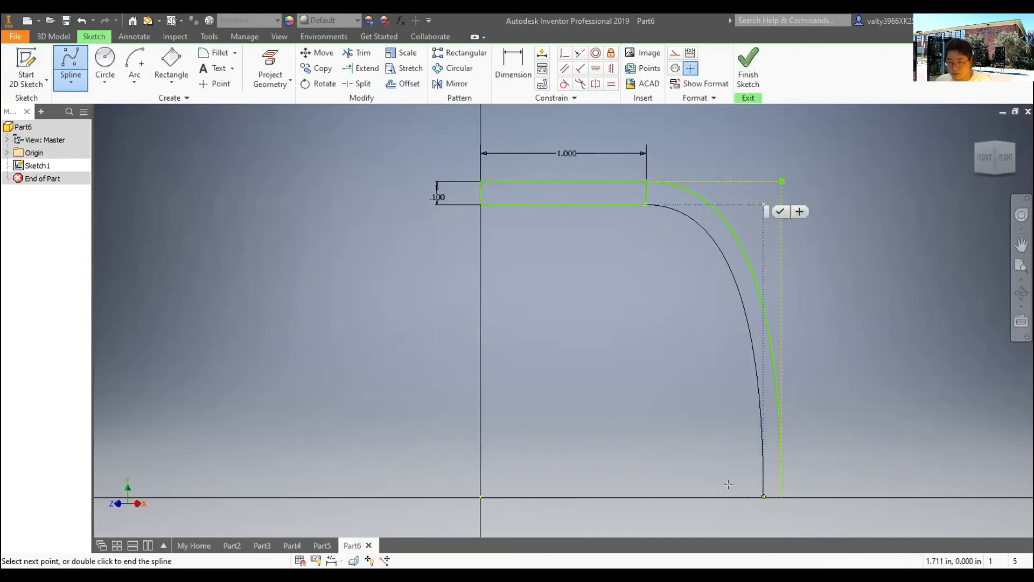
{"action": "left_click", "coordinate": [763, 497]}
{"action": "left_click", "coordinate": [780, 503]}
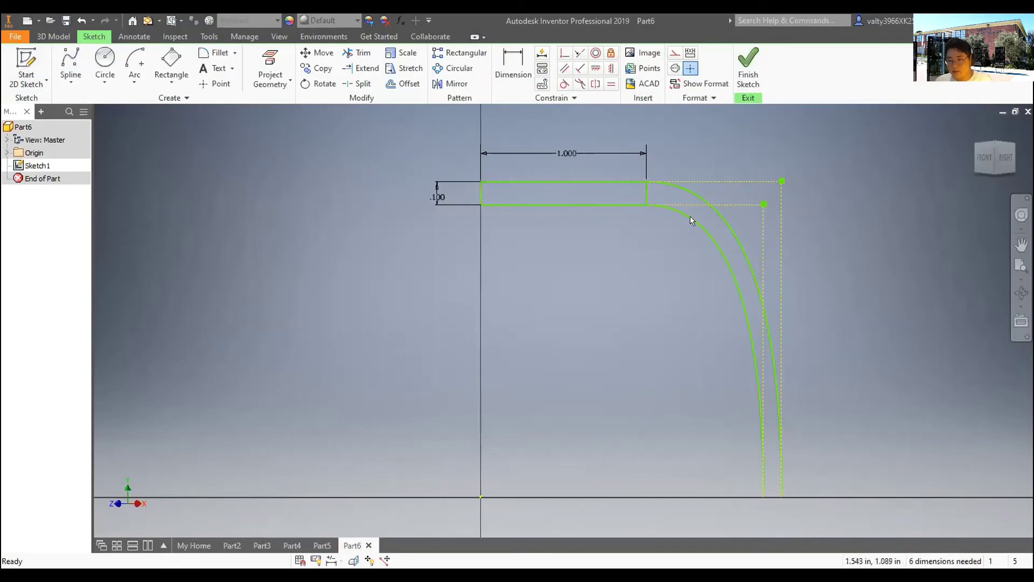
- Add a driven vertical dimension between the middle control vertices of the two splines
{"action": "left_click", "coordinate": [513, 68]}
{"action": "left_click", "coordinate": [764, 204]}
{"action": "left_click", "coordinate": [781, 182]}
{"action": "left_click", "coordinate": [843, 190]}
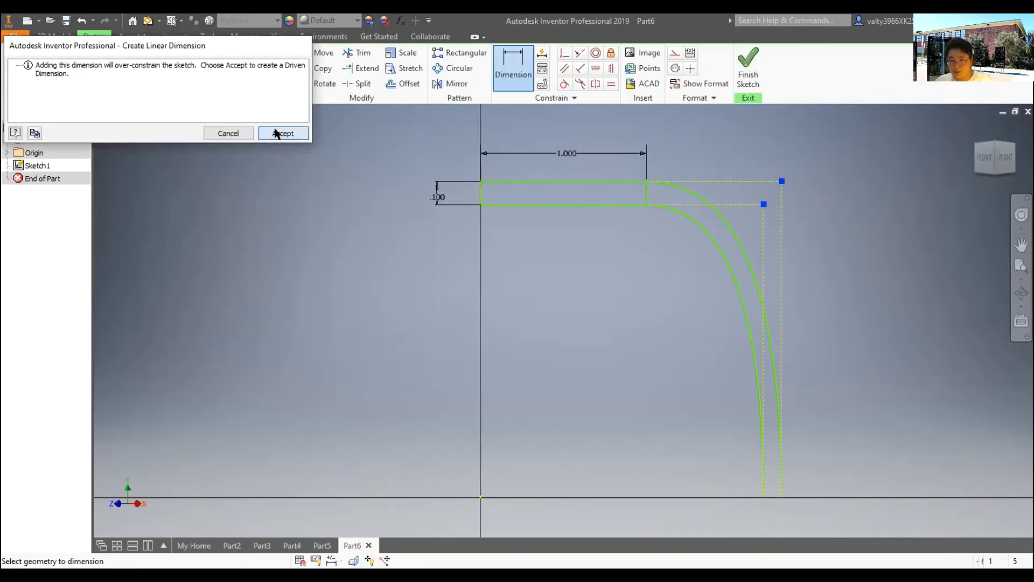
{"action": "left_click", "coordinate": [280, 132]}
- Dimension the horizontal gap between the splines' lower endpoints, linking its value to the driven vertical dimension d2
{"action": "left_click", "coordinate": [781, 496]}
{"action": "left_click", "coordinate": [764, 497]}
{"action": "left_click", "coordinate": [826, 515]}
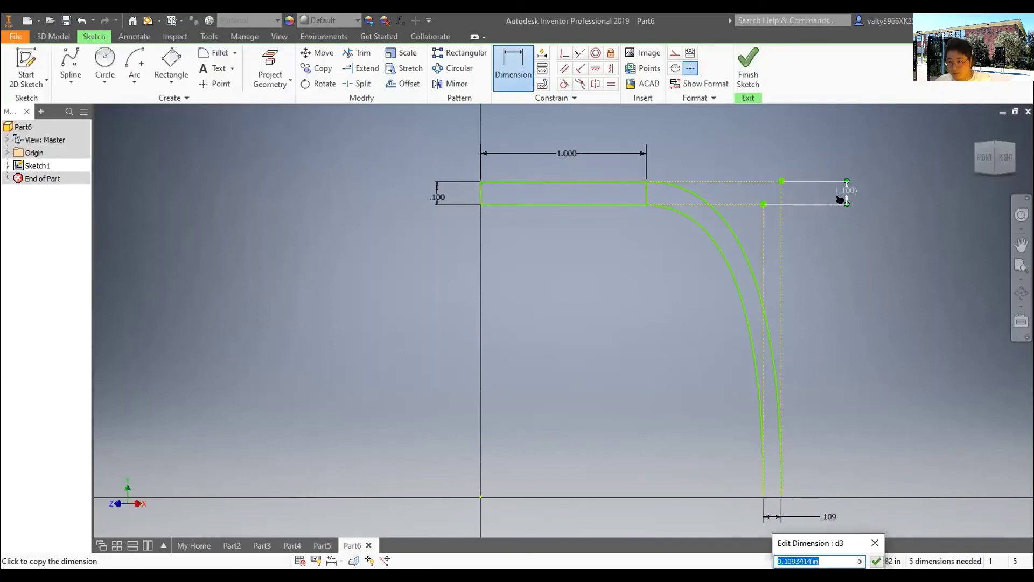
{"action": "left_click", "coordinate": [845, 196]}
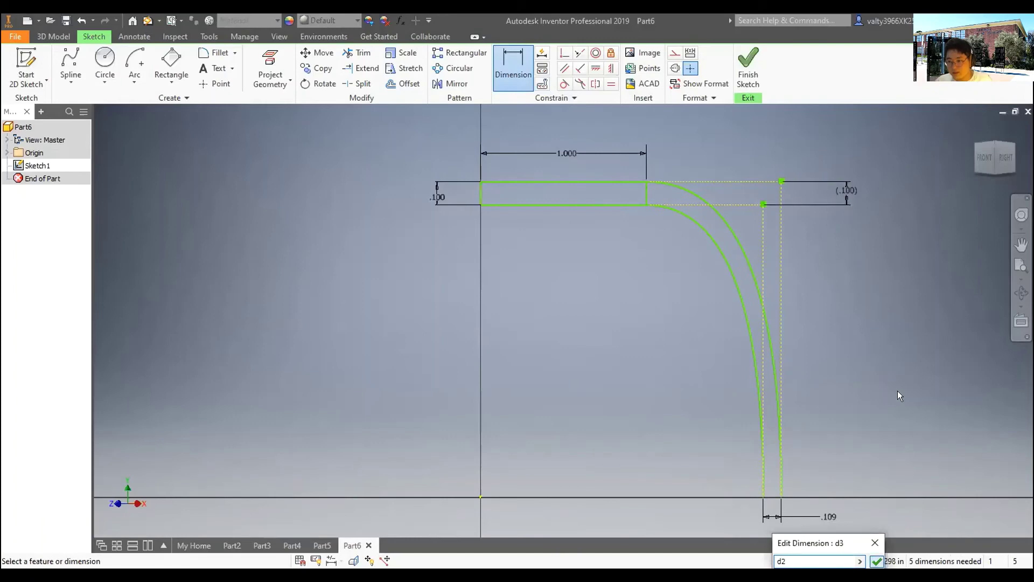
{"action": "key", "text": "Return"}
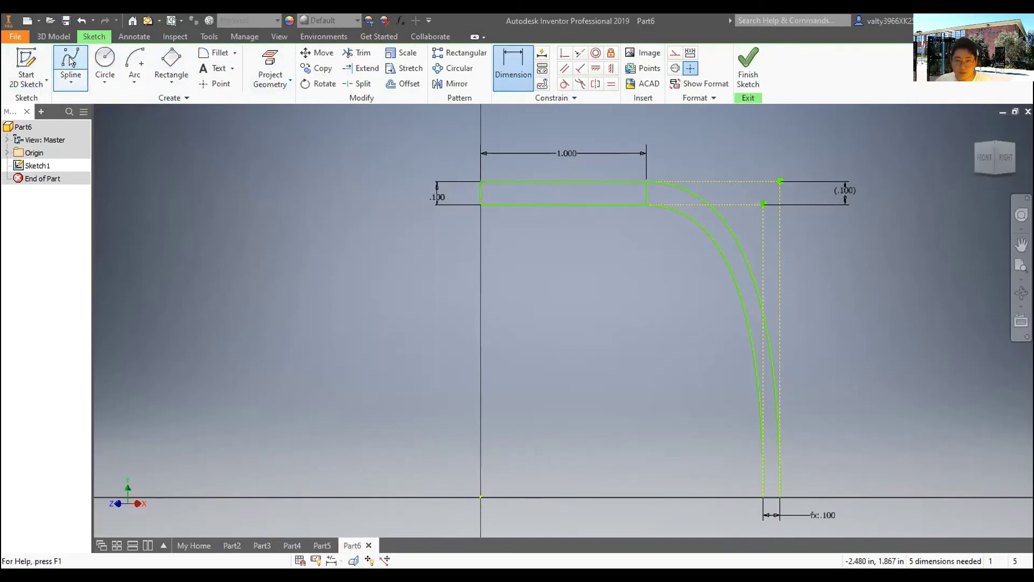
- Close the profile with a line between the two splines' lower endpoints on the horizontal axis and finish the sketch
{"action": "left_click", "coordinate": [70, 82]}
{"action": "left_click", "coordinate": [89, 102]}
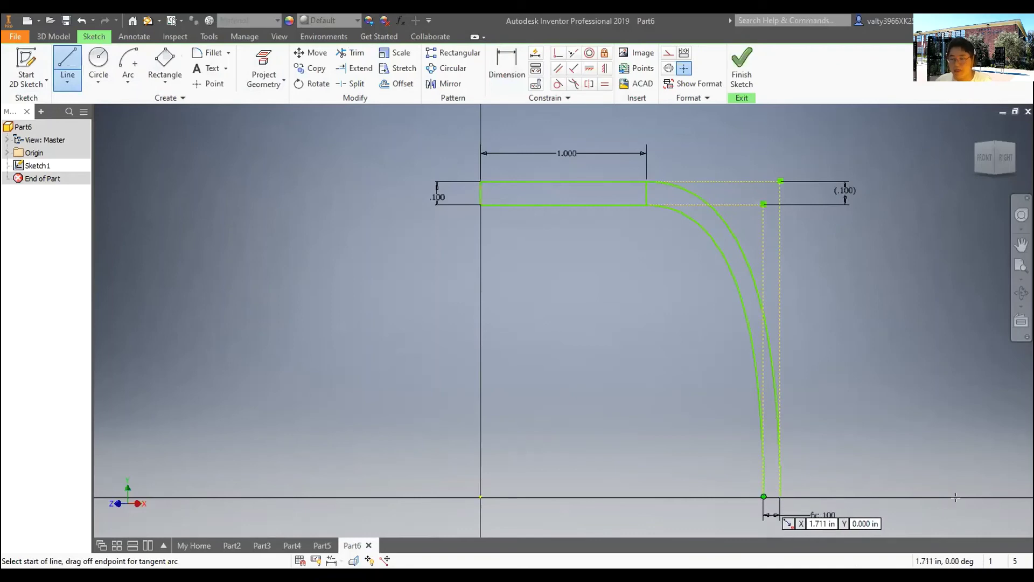
{"action": "left_click", "coordinate": [764, 497]}
{"action": "double_click", "coordinate": [780, 496]}
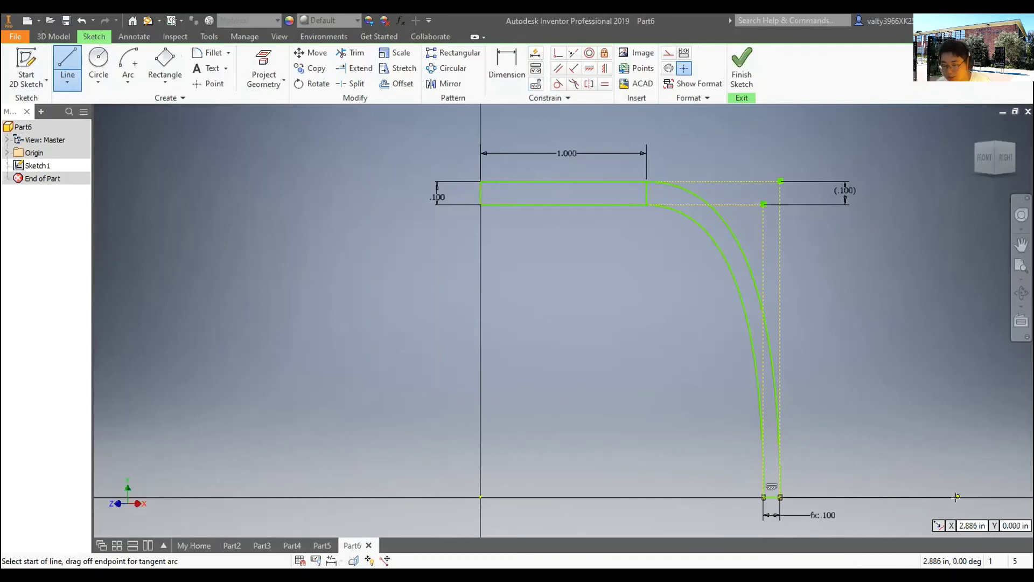
{"action": "left_click", "coordinate": [741, 66]}
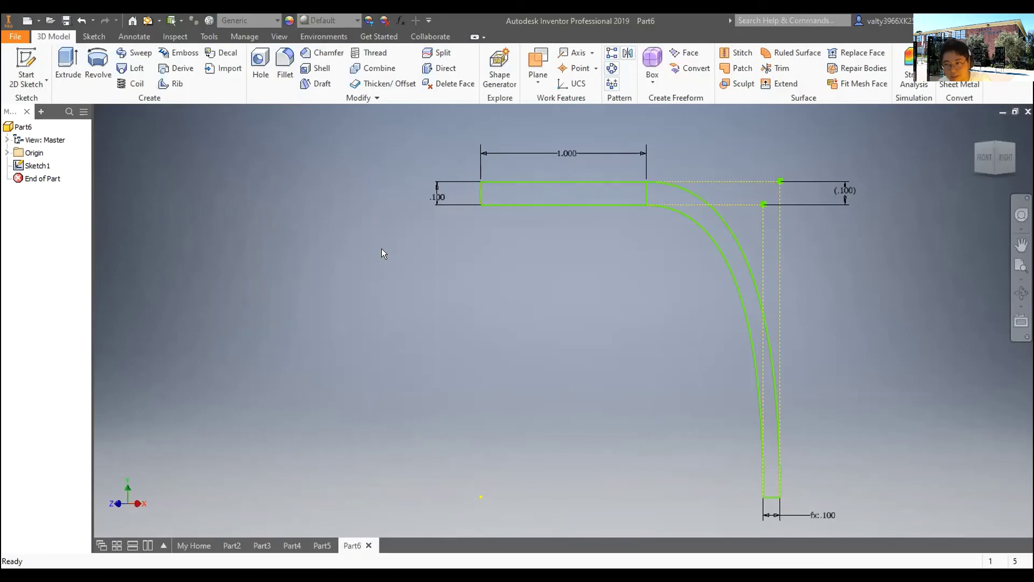
{"action": "key", "text": "r"}
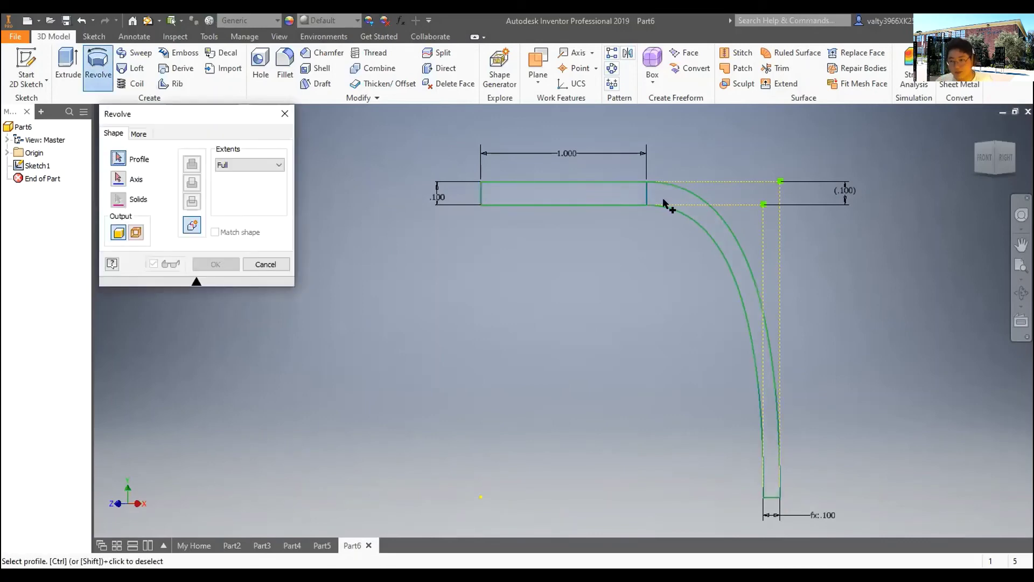
{"action": "mouse_move", "coordinate": [525, 197]}
{"action": "middle_mouse_down", "text": "shift"}
{"action": "mouse_move", "coordinate": [516, 191]}
{"action": "mouse_move", "coordinate": [578, 190]}
{"action": "mouse_move", "coordinate": [536, 157]}
{"action": "mouse_move", "coordinate": [592, 173]}
{"action": "middle_mouse_up", "text": "shift"}
{"action": "left_click", "coordinate": [995, 160]}
{"action": "middle_click_drag", "start_coordinate": [529, 296], "coordinate": [613, 293], "text": "shift"}
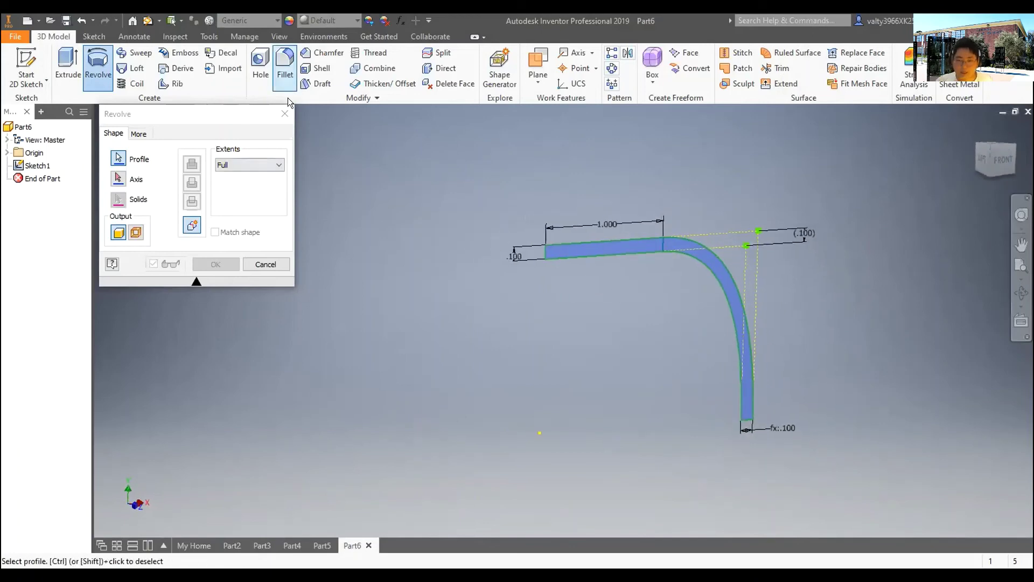
{"action": "key", "text": "Escape"}
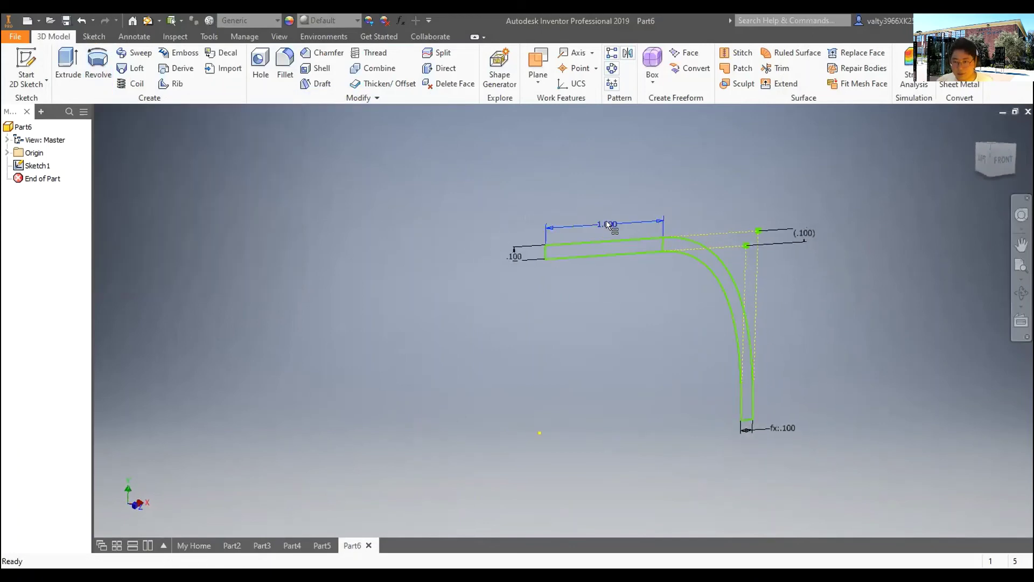
- Set the rectangle's width dimension to 0.2 in
{"action": "double_click", "coordinate": [607, 224]}
{"action": "type", "text": "0.2"}
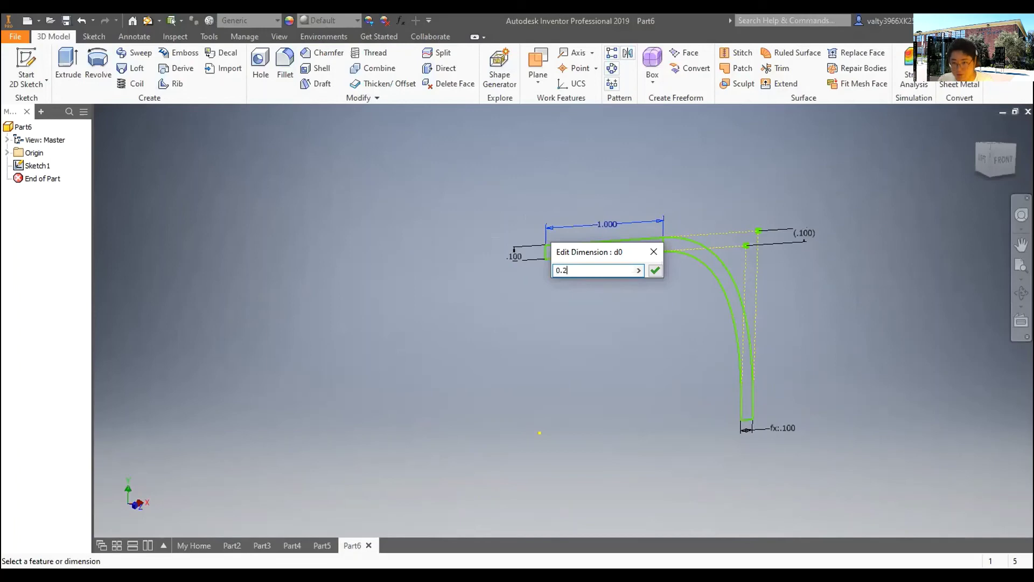
{"action": "key", "text": "Return"}
{"action": "scroll", "coordinate": [676, 280], "scroll_direction": "up", "scroll_amount": 3}
{"action": "scroll", "coordinate": [677, 280], "scroll_direction": "down", "scroll_amount": 4}
{"action": "mouse_move", "coordinate": [676, 279]}
{"action": "middle_mouse_down", "text": "shift"}
{"action": "mouse_move", "coordinate": [635, 253]}
{"action": "mouse_move", "coordinate": [639, 274]}
{"action": "middle_mouse_up", "text": "shift"}
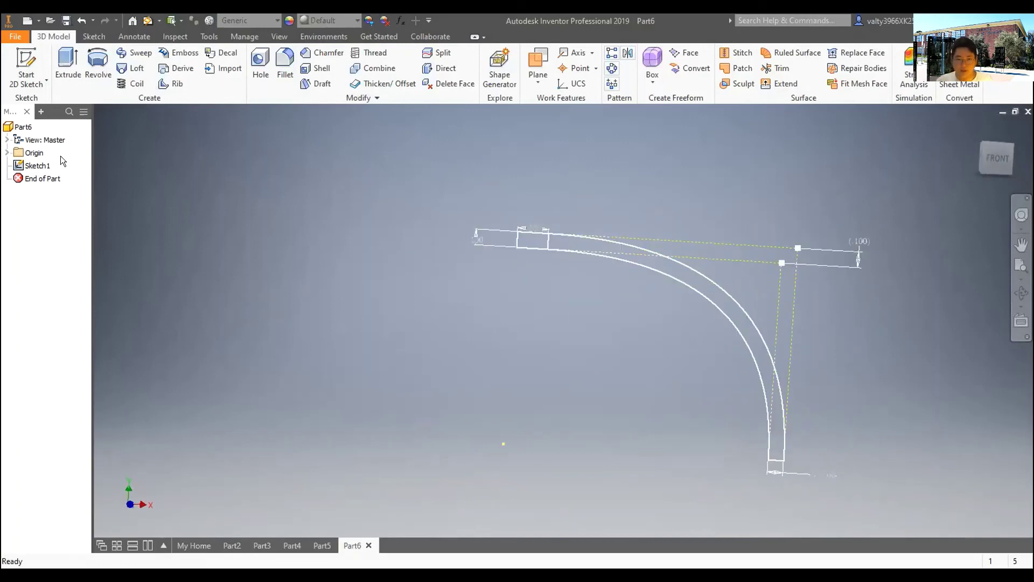
- Reopen the sketch, dimension the rectangle's inner vertical line to the inner spline's lower endpoint as 1 in, and finish the sketch
{"action": "double_click", "coordinate": [36, 165]}
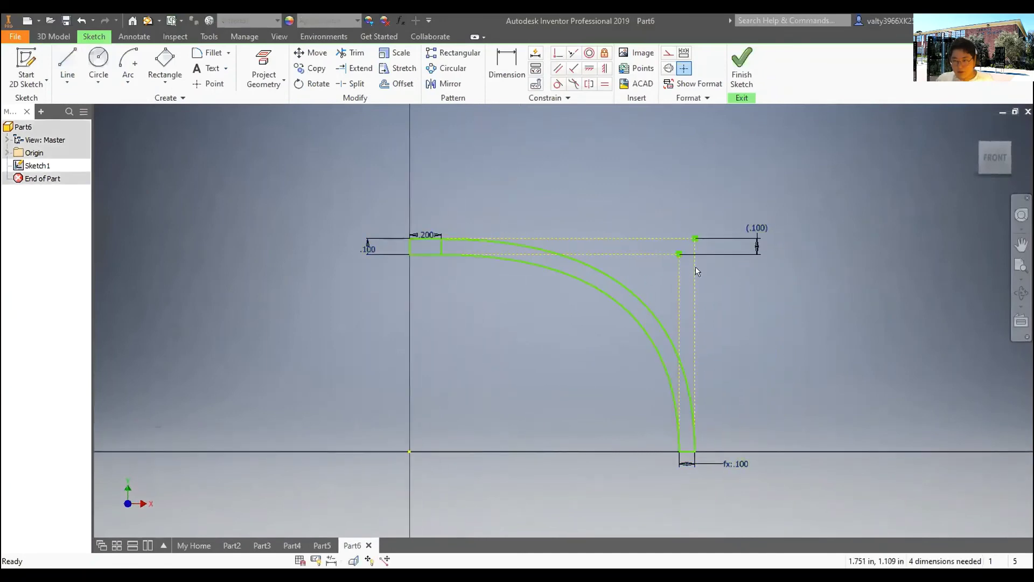
{"action": "left_click", "coordinate": [503, 69]}
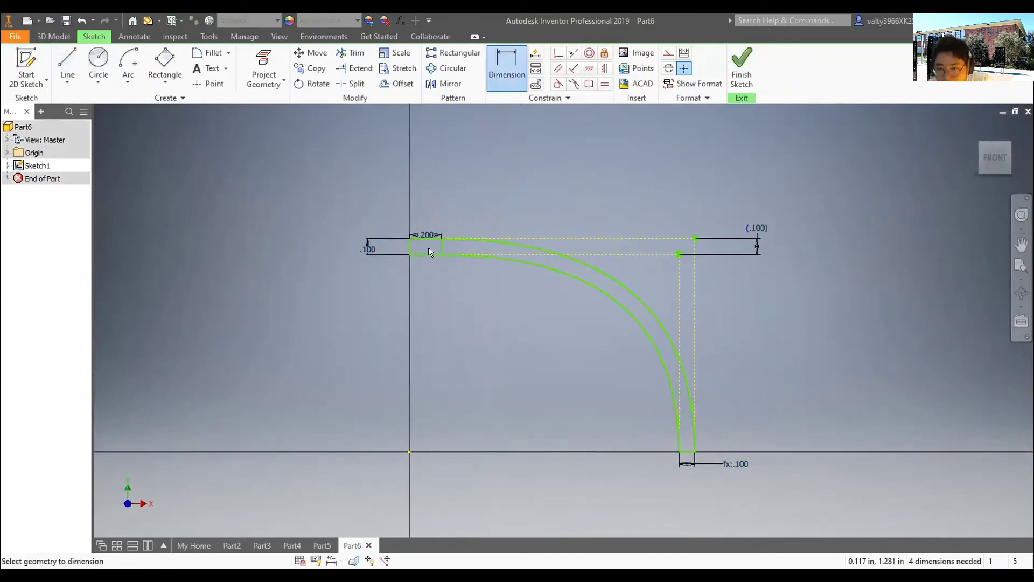
{"action": "left_click", "coordinate": [441, 246]}
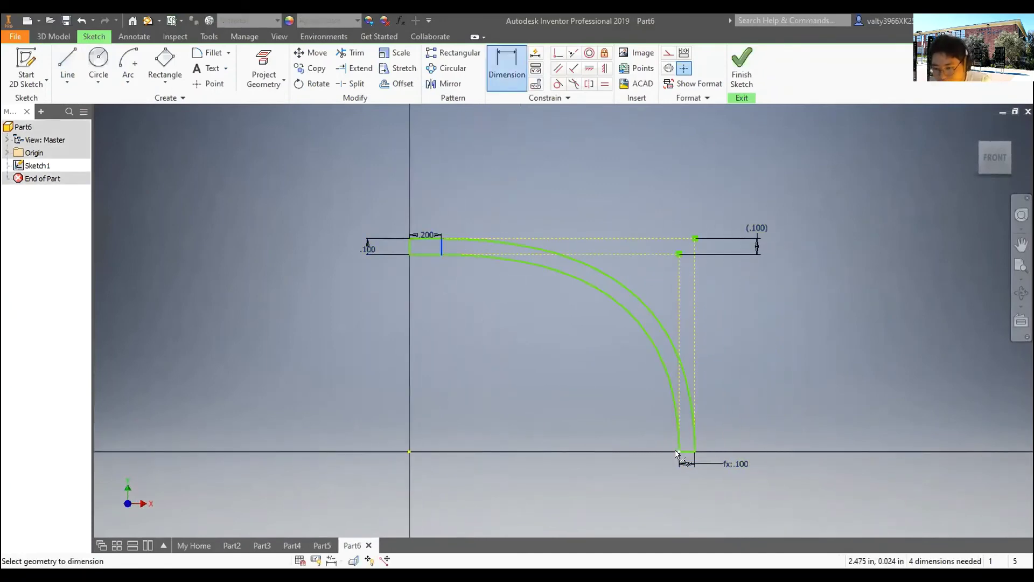
{"action": "left_click", "coordinate": [674, 450]}
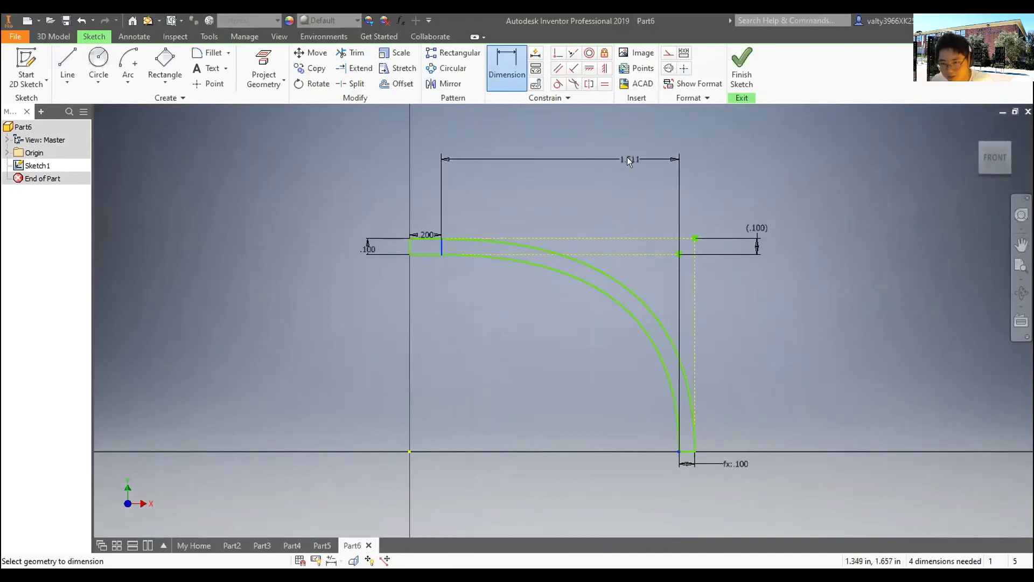
{"action": "left_click", "coordinate": [627, 157]}
{"action": "type", "text": "1"}
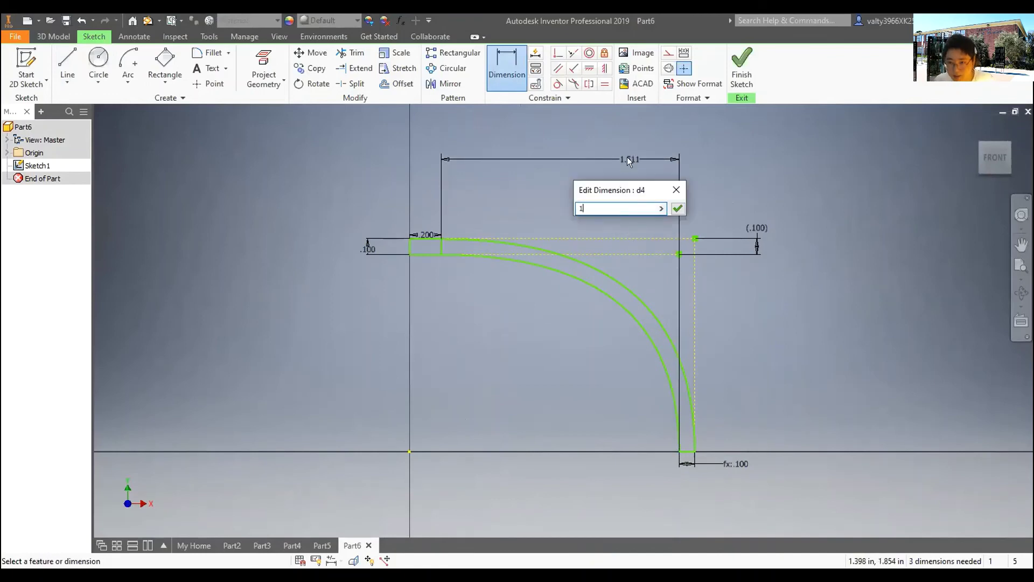
{"action": "key", "text": "Return"}
{"action": "left_click", "coordinate": [742, 67]}
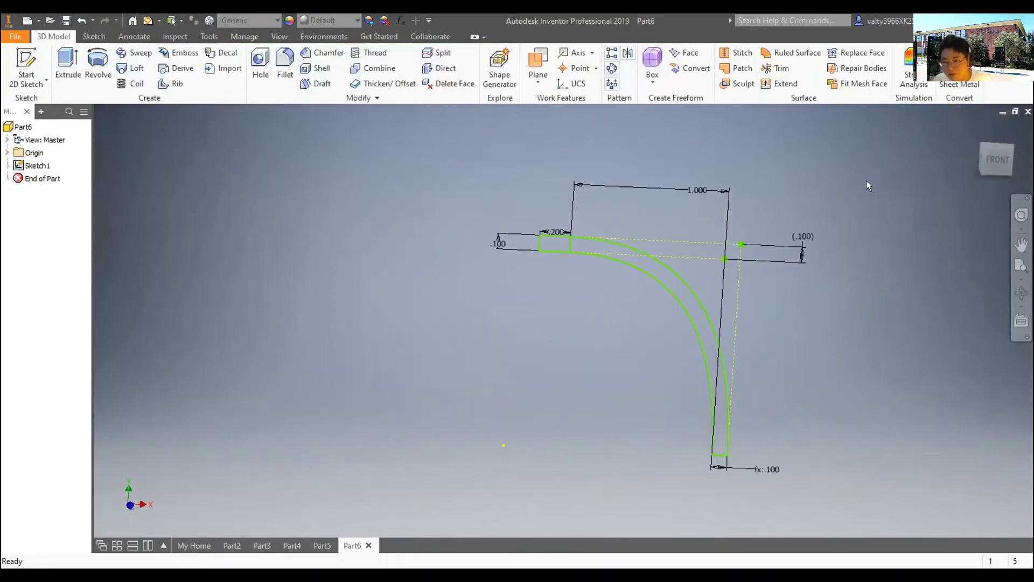
- Extrude the rectangle and spline profile regions by 1 in
{"action": "left_click", "coordinate": [994, 157]}
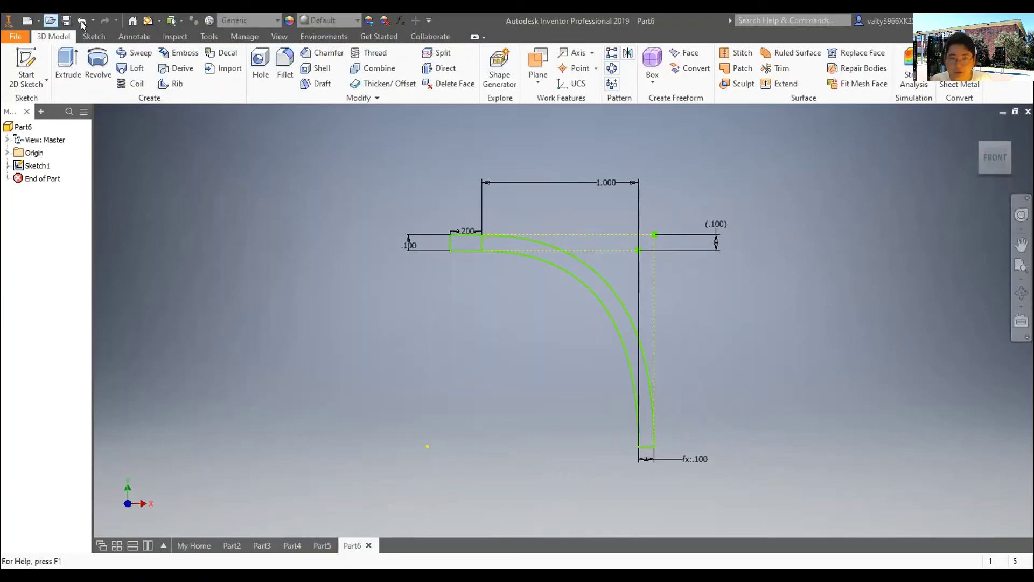
{"action": "left_click", "coordinate": [73, 69]}
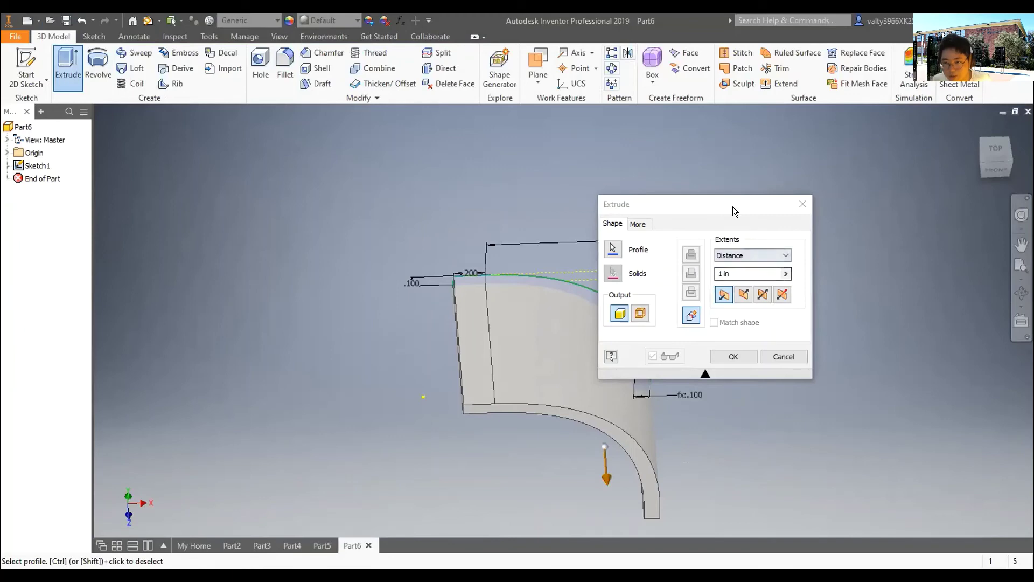
{"action": "left_click", "coordinate": [862, 344]}
{"action": "middle_click_drag", "start_coordinate": [862, 343], "coordinate": [269, 361], "text": "shift"}
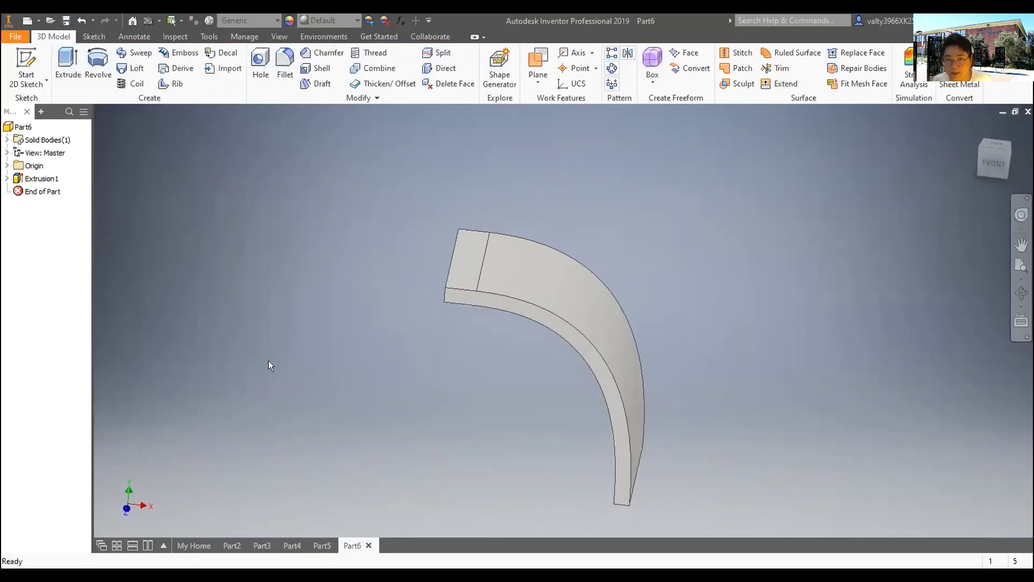
- Start a 0.125 in fillet on the two short corner edges at the flat end of the extrusion
{"action": "left_click", "coordinate": [286, 61]}
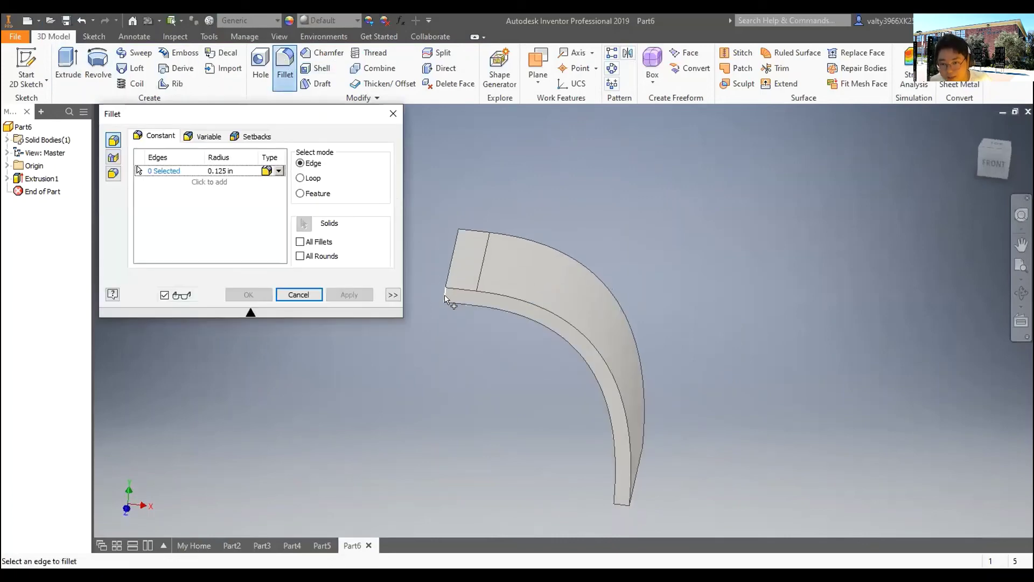
{"action": "left_click", "coordinate": [444, 295]}
{"action": "middle_click_drag", "start_coordinate": [445, 296], "coordinate": [493, 325], "text": "shift"}
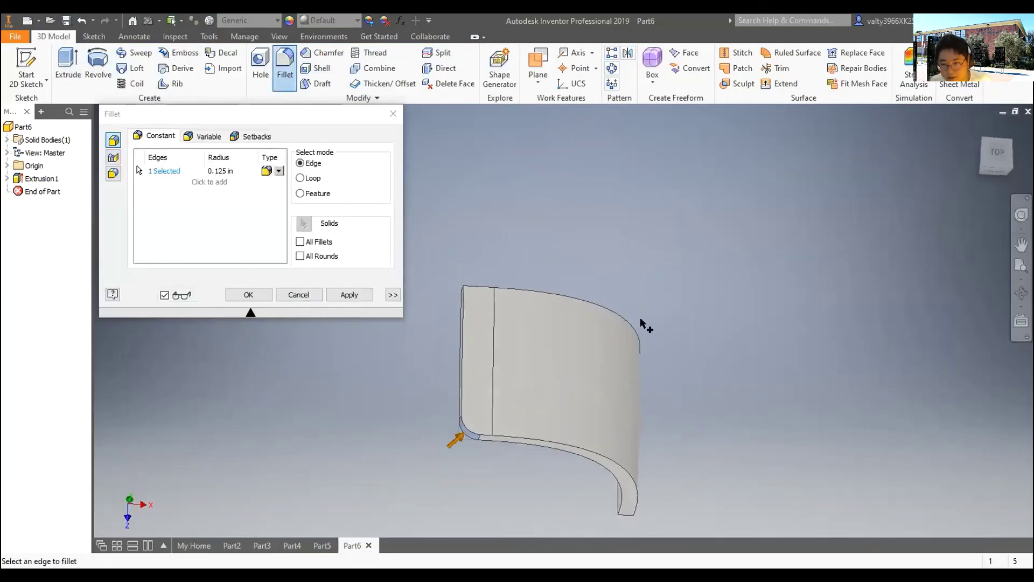
{"action": "middle_click_drag", "start_coordinate": [620, 322], "coordinate": [627, 358], "text": "shift"}
{"action": "left_click", "coordinate": [548, 350]}
{"action": "middle_click_drag", "start_coordinate": [699, 399], "coordinate": [623, 351], "text": "shift"}
{"action": "middle_click_drag", "start_coordinate": [576, 237], "coordinate": [535, 390], "text": "shift"}
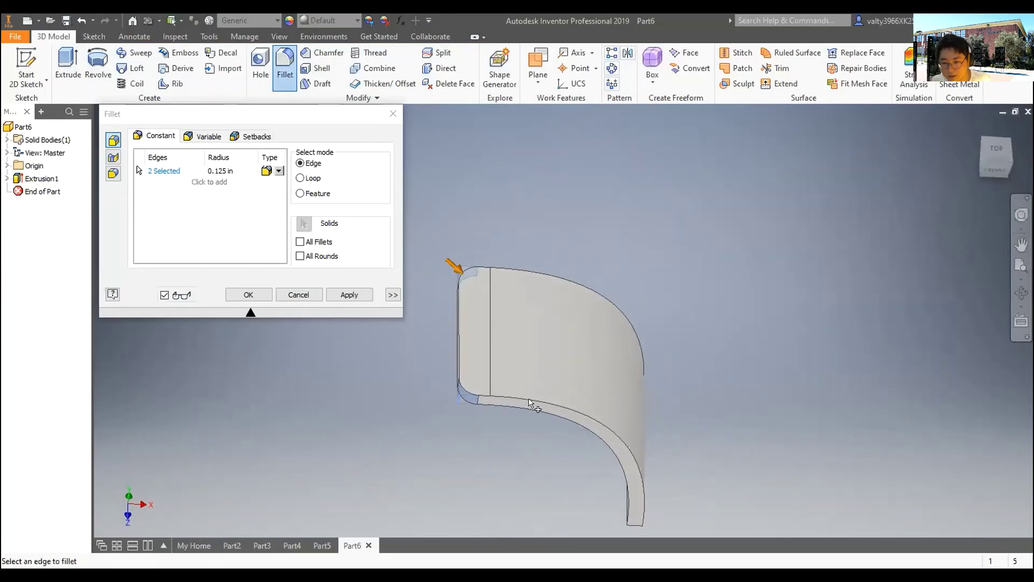
- Add both long outer curved edges to the 0.125 in fillet and apply it
{"action": "left_click", "coordinate": [518, 409]}
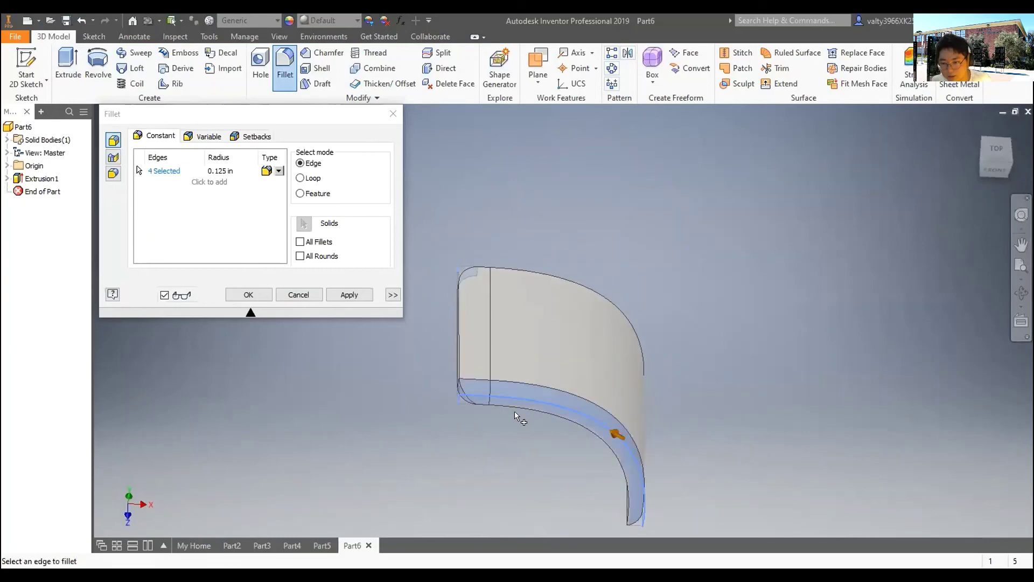
{"action": "middle_click_drag", "start_coordinate": [636, 266], "coordinate": [601, 318], "text": "shift"}
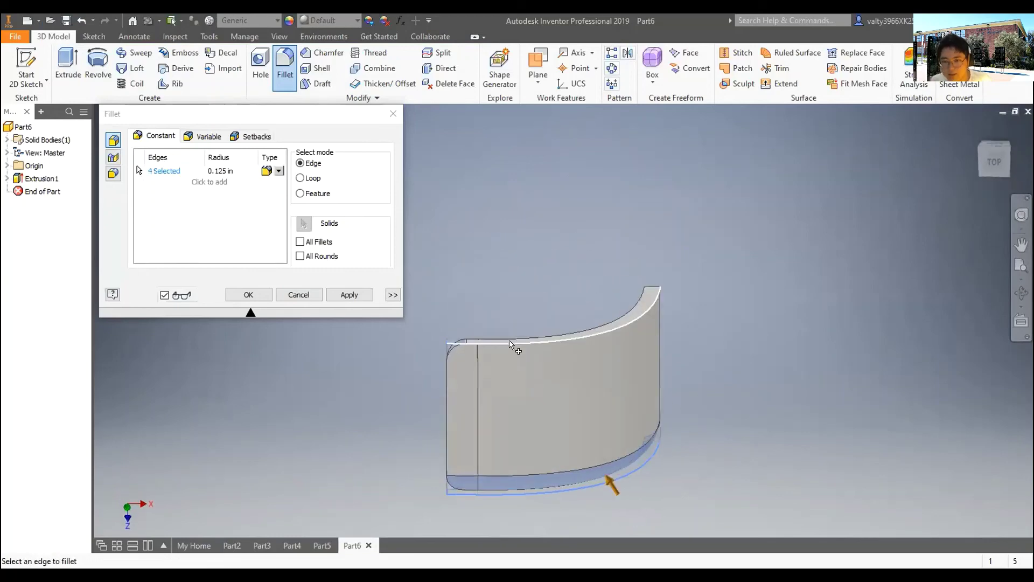
{"action": "left_click", "coordinate": [611, 329]}
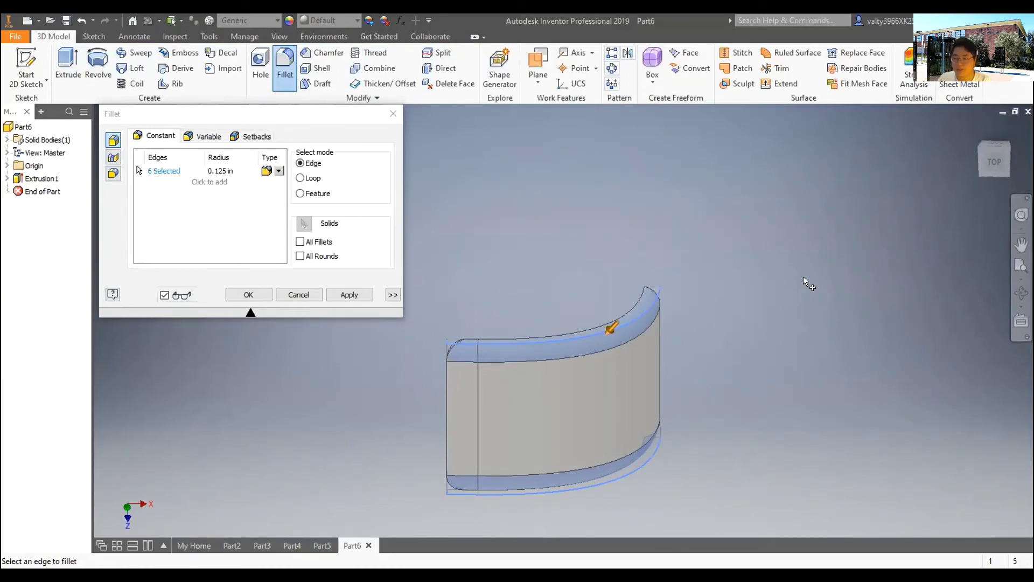
{"action": "middle_click_drag", "start_coordinate": [582, 409], "coordinate": [549, 270], "text": "shift"}
{"action": "middle_click_drag", "start_coordinate": [787, 386], "coordinate": [721, 377], "text": "shift"}
{"action": "left_click", "coordinate": [350, 293]}
- Leave the Fillet command and undo the fillet and the extrusion
{"action": "middle_click_drag", "start_coordinate": [674, 273], "coordinate": [674, 232], "text": "shift"}
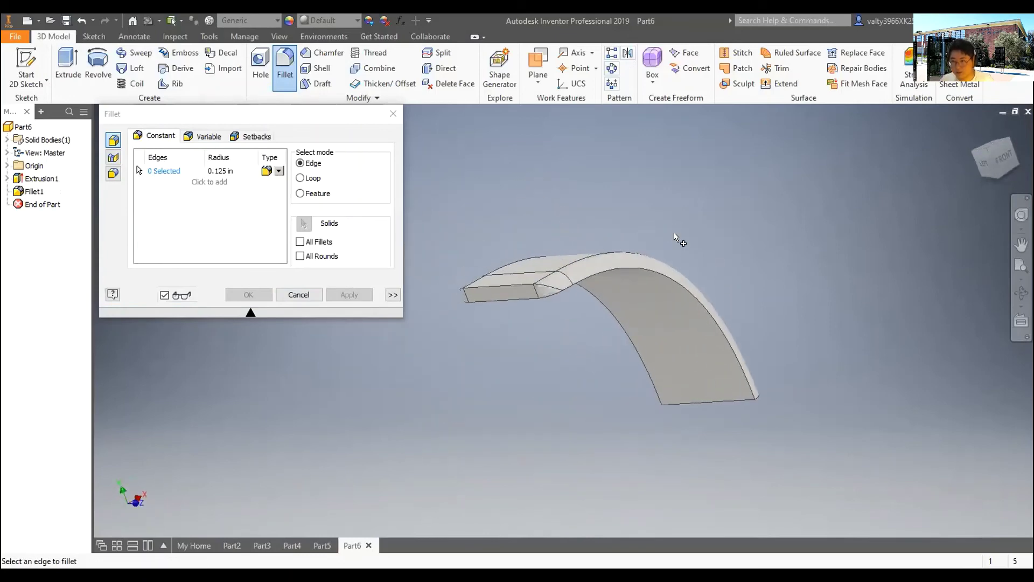
{"action": "left_click", "coordinate": [398, 115]}
{"action": "key", "text": "ctrl+z"}
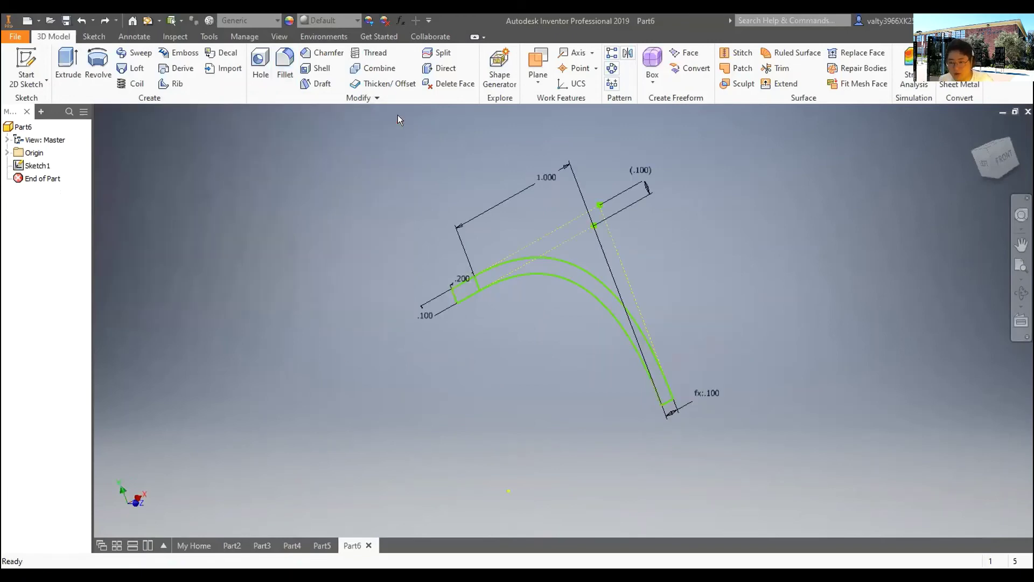
{"action": "left_click", "coordinate": [97, 68]}
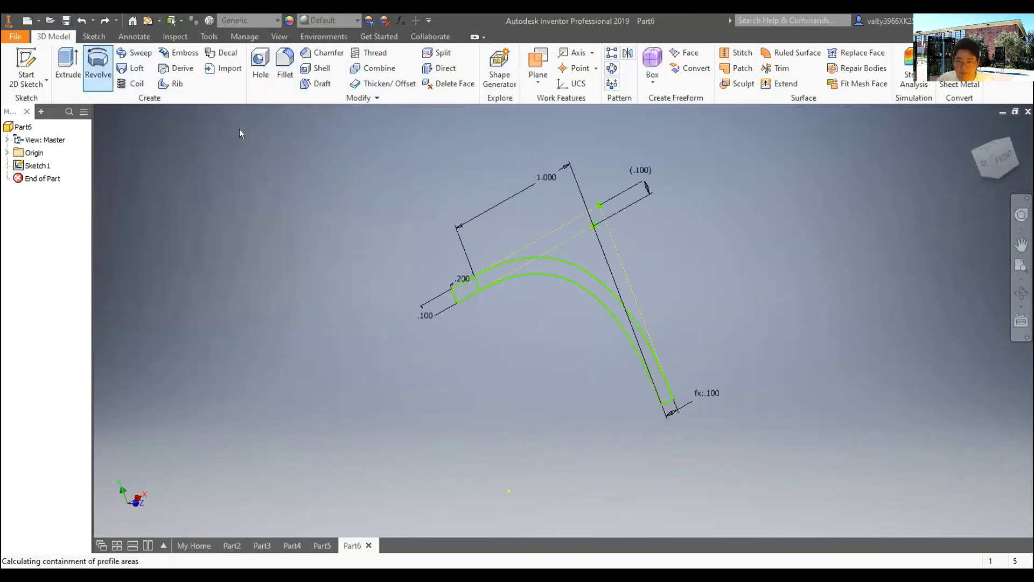
{"action": "middle_click_drag", "start_coordinate": [507, 270], "coordinate": [763, 271], "text": "shift"}
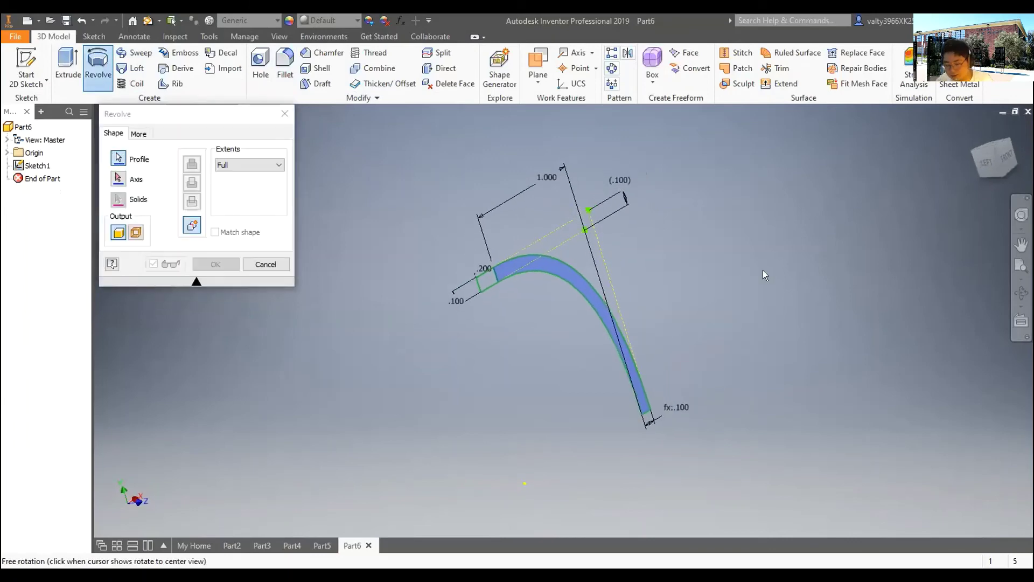
{"action": "scroll", "coordinate": [539, 318], "scroll_direction": "up", "scroll_amount": 2}
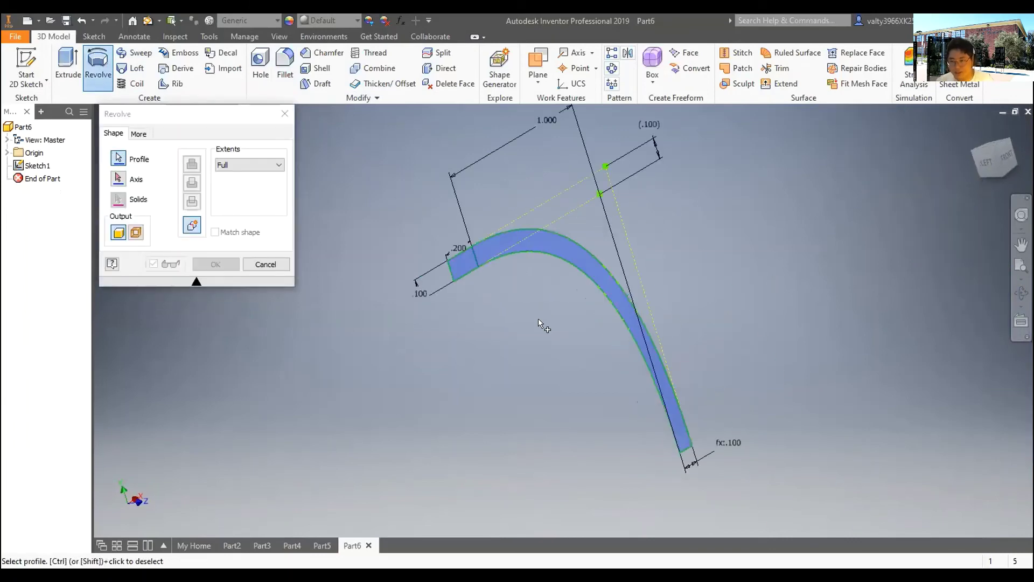
{"action": "mouse_move", "coordinate": [558, 264]}
{"action": "middle_mouse_down", "text": "shift"}
{"action": "mouse_move", "coordinate": [628, 293]}
{"action": "mouse_move", "coordinate": [711, 275]}
{"action": "middle_mouse_up", "text": "shift"}
{"action": "mouse_move", "coordinate": [596, 263]}
{"action": "middle_mouse_down", "text": "shift"}
{"action": "mouse_move", "coordinate": [502, 240]}
{"action": "mouse_move", "coordinate": [501, 253]}
{"action": "mouse_move", "coordinate": [542, 254]}
{"action": "middle_mouse_up", "text": "shift"}
{"action": "scroll", "coordinate": [543, 258], "scroll_direction": "up", "scroll_amount": 5}
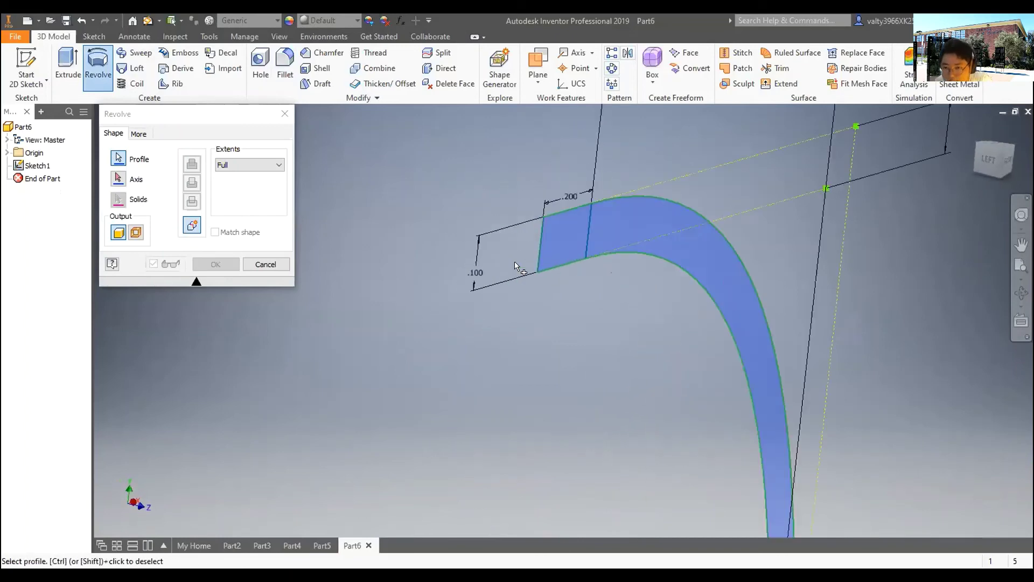
{"action": "scroll", "coordinate": [566, 196], "scroll_direction": "up", "scroll_amount": 3}
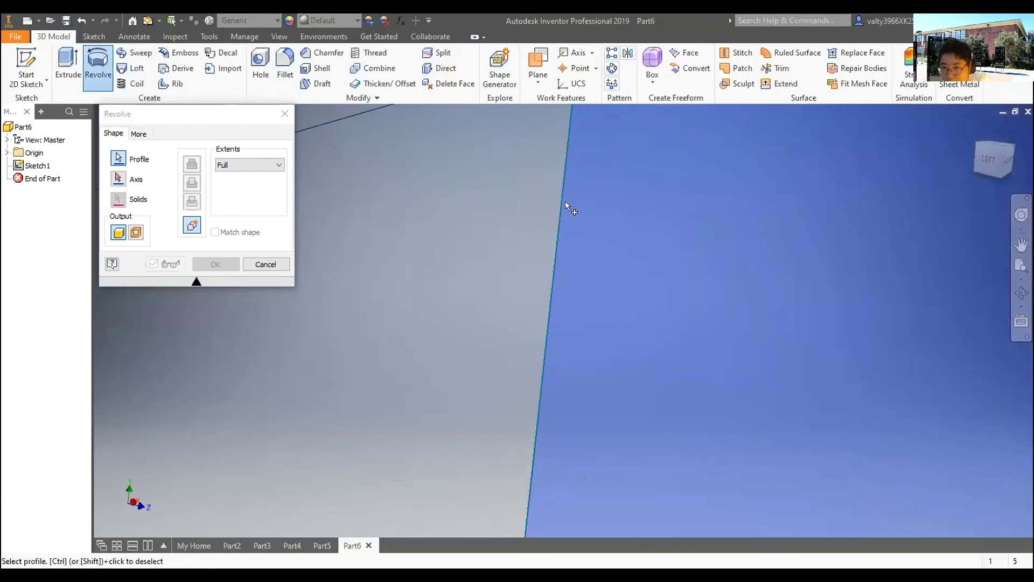
{"action": "scroll", "coordinate": [560, 203], "scroll_direction": "down", "scroll_amount": 4}
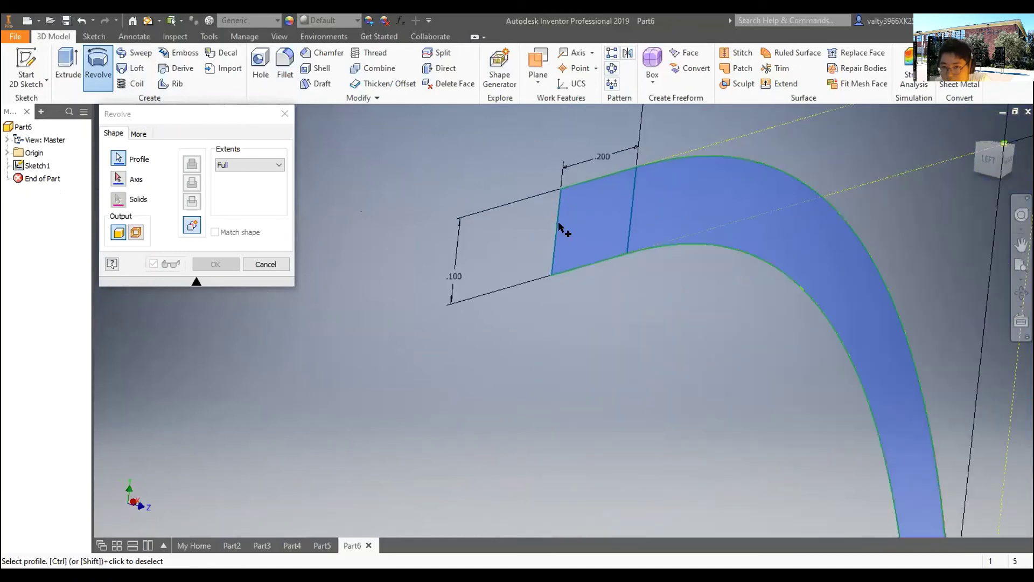
{"action": "left_click", "coordinate": [264, 263]}
- Set up a revolve of the rectangle and spline profile about its short straight end edge, using an angle extent of 70 degrees
{"action": "left_click", "coordinate": [94, 65]}
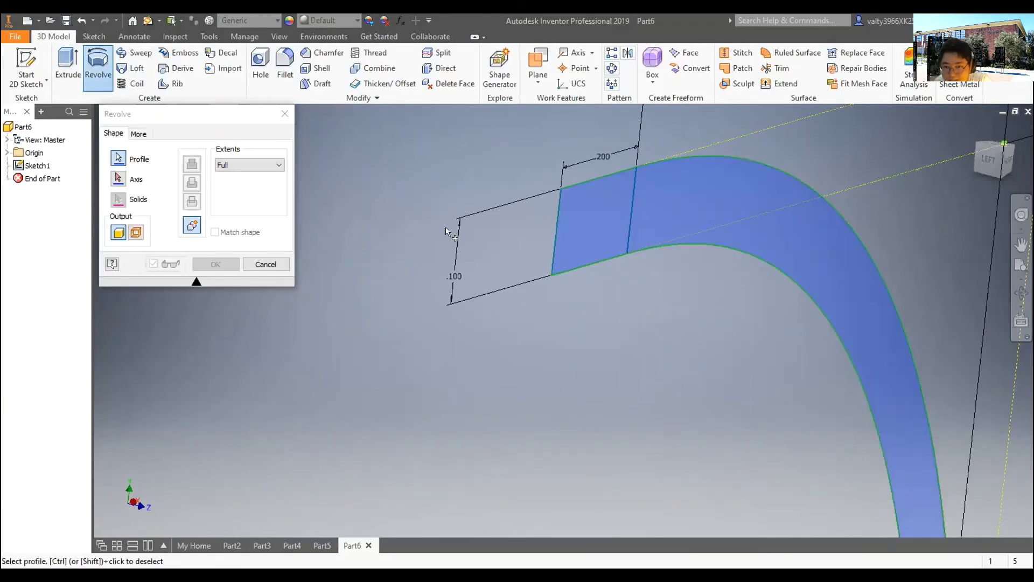
{"action": "left_click", "coordinate": [119, 178]}
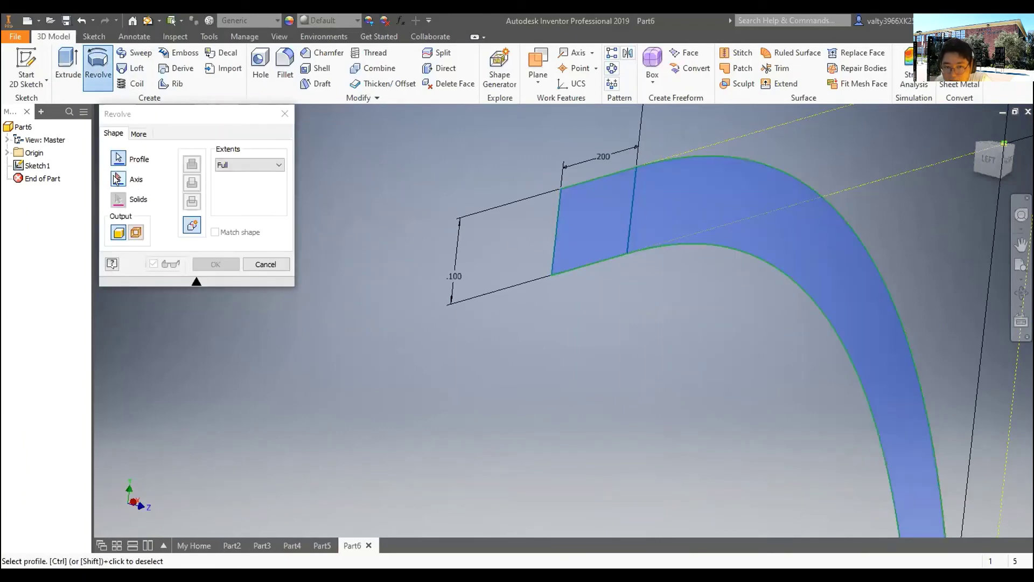
{"action": "left_click", "coordinate": [560, 229]}
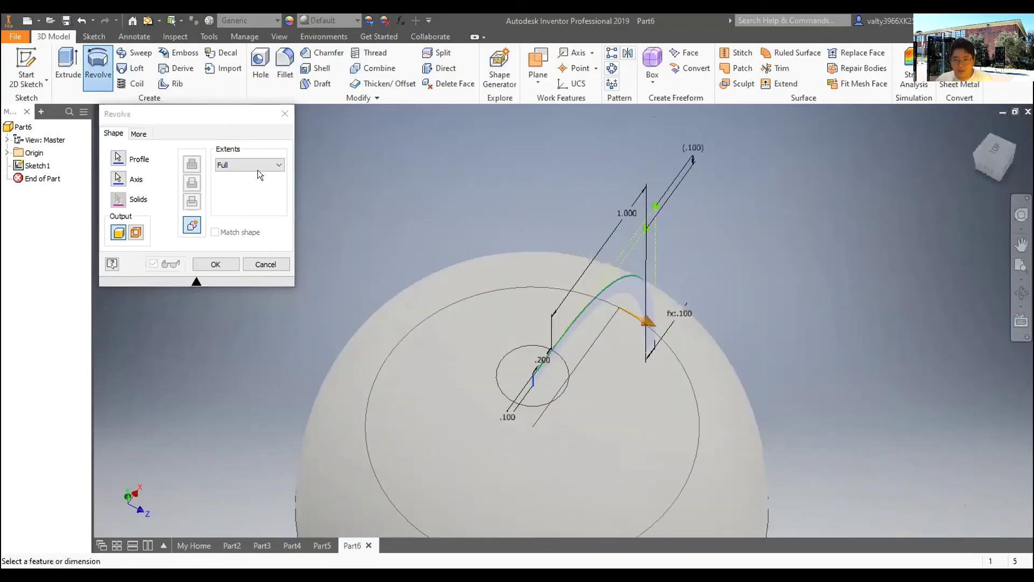
{"action": "left_click", "coordinate": [259, 164]}
{"action": "left_click", "coordinate": [251, 176]}
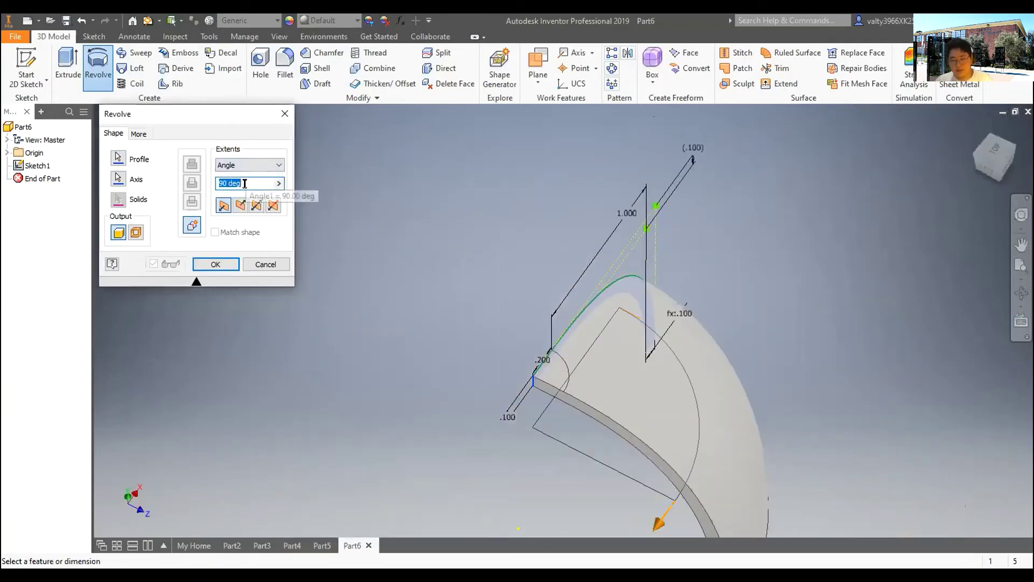
{"action": "key", "text": "BackSpace"}
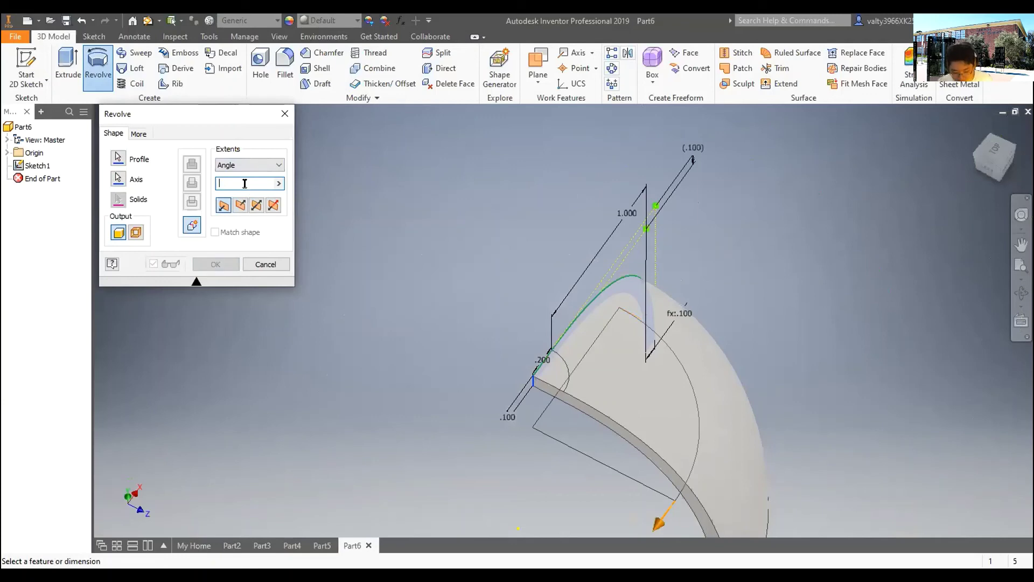
{"action": "type", "text": "70"}
{"action": "left_click", "coordinate": [256, 205]}
{"action": "middle_click_drag", "start_coordinate": [775, 364], "coordinate": [775, 364], "text": "shift"}
- Set the revolve angle to 120 degrees and create the partial shell solid
{"action": "double_click", "coordinate": [229, 183]}
{"action": "key", "text": "BackSpace"}
{"action": "type", "text": "120"}
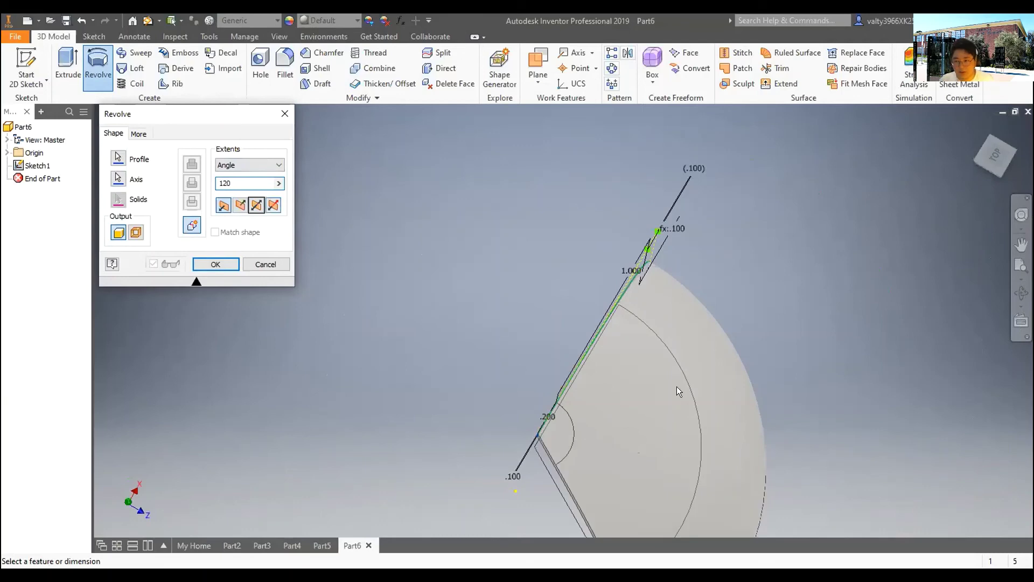
{"action": "scroll", "coordinate": [670, 385], "scroll_direction": "up", "scroll_amount": 2}
{"action": "middle_click_drag", "start_coordinate": [858, 371], "coordinate": [873, 226], "text": "shift"}
{"action": "left_click", "coordinate": [212, 264]}
{"action": "middle_click_drag", "start_coordinate": [840, 331], "coordinate": [273, 280], "text": "shift"}
{"action": "middle_click_drag", "start_coordinate": [953, 351], "coordinate": [763, 269]}
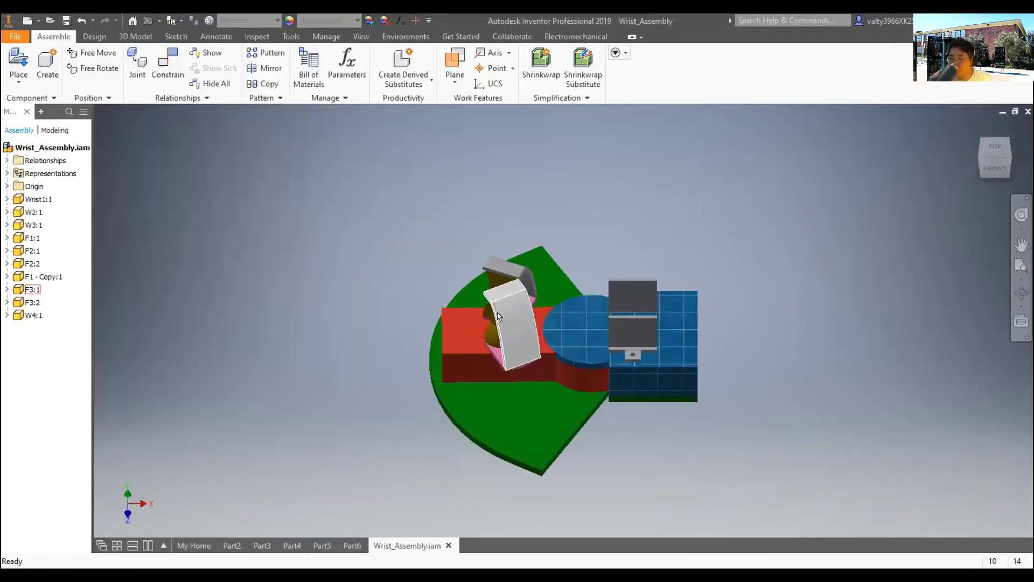
- Examine the two curved F3 parts in Wrist_Assembly and how the rounded F1 parts fit beneath them
{"action": "mouse_move", "coordinate": [517, 334]}
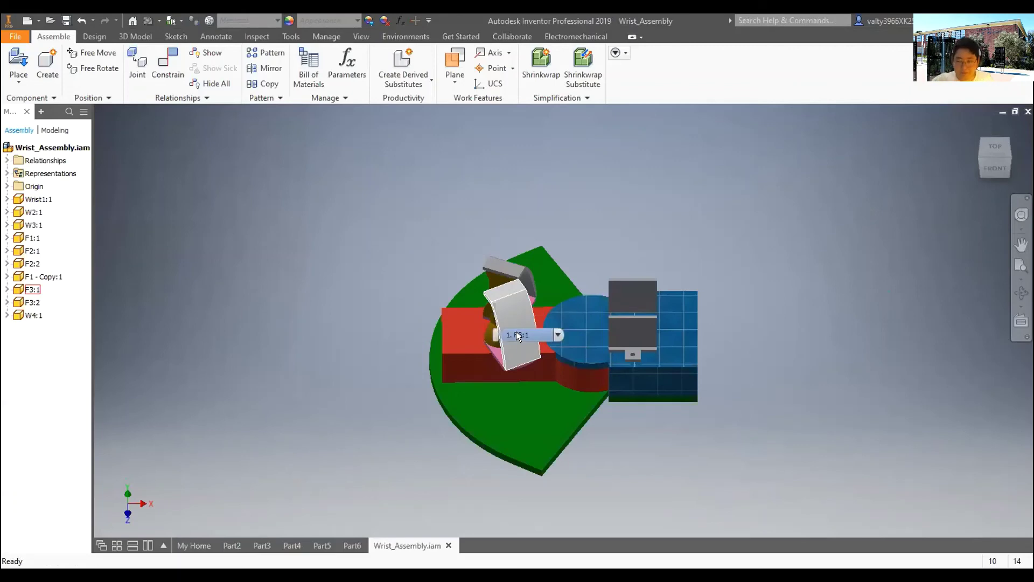
{"action": "middle_click_drag", "start_coordinate": [625, 177], "coordinate": [612, 253], "text": "shift"}
{"action": "left_click", "coordinate": [507, 301]}
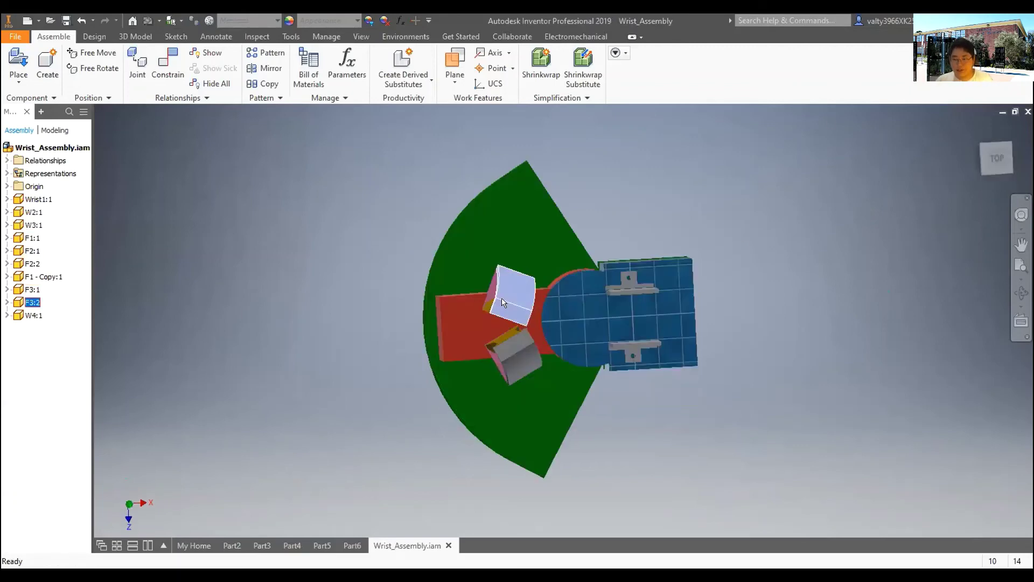
{"action": "scroll", "coordinate": [553, 257], "scroll_direction": "down", "scroll_amount": 5}
{"action": "left_click", "coordinate": [817, 221]}
{"action": "middle_click_drag", "start_coordinate": [816, 221], "coordinate": [543, 299], "text": "shift"}
{"action": "middle_click_drag", "start_coordinate": [477, 344], "coordinate": [593, 231]}
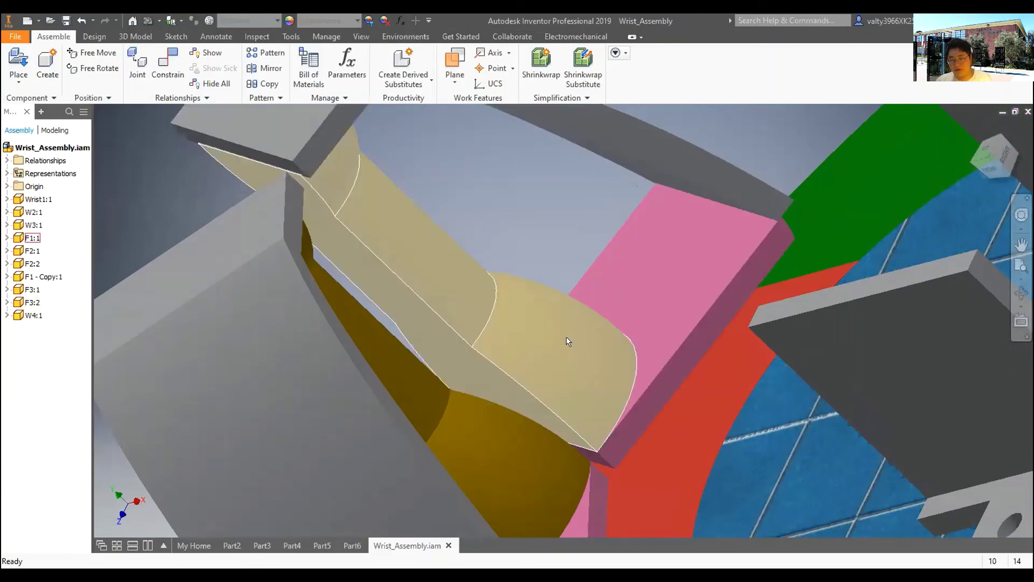
{"action": "middle_click_drag", "start_coordinate": [567, 341], "coordinate": [716, 312], "text": "shift"}
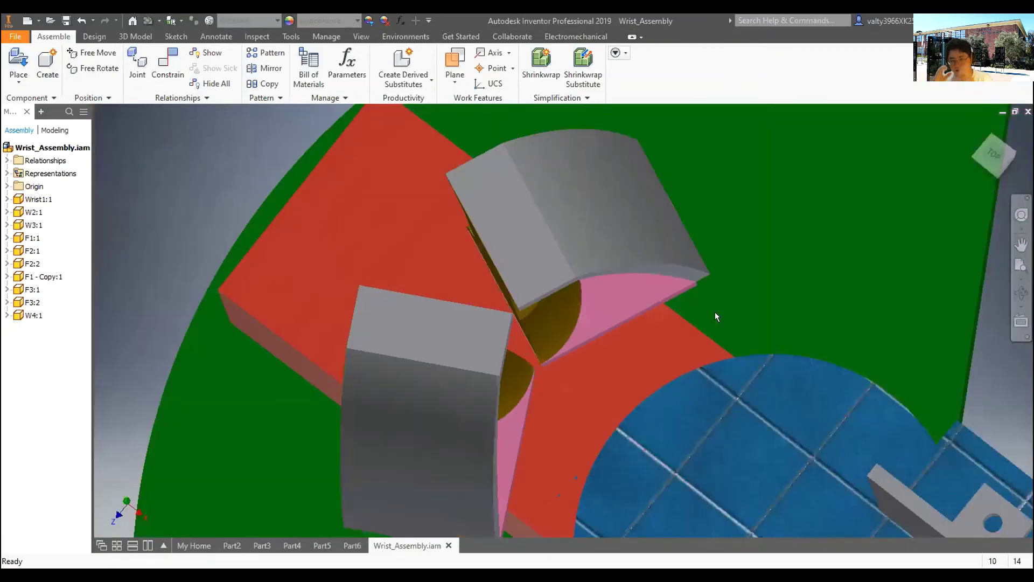
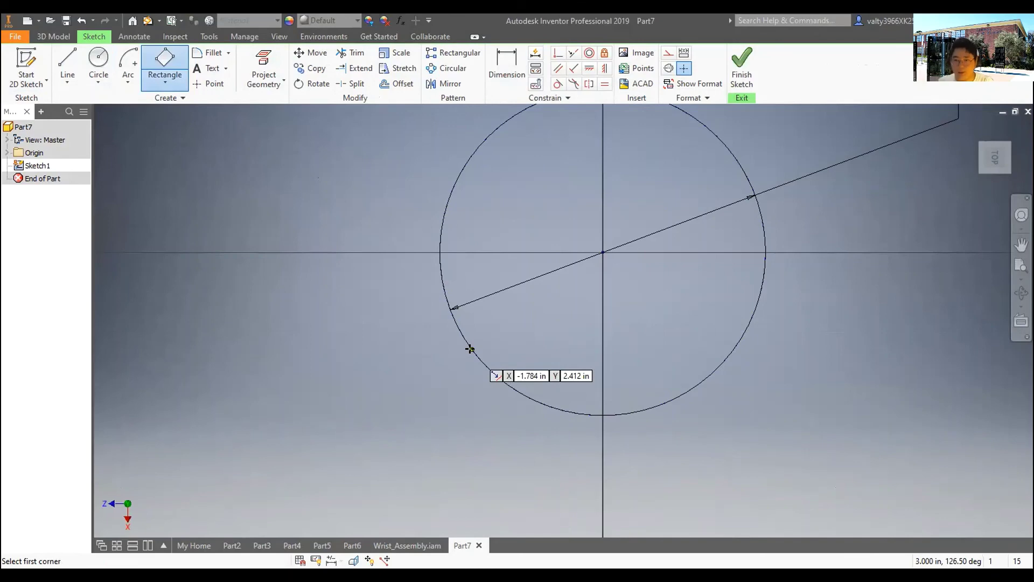
- Draw a slanted three-point rectangle about 5.4 by 3.5 in across the circle's lower part, starting with two corners on the circle
{"action": "left_click", "coordinate": [481, 343]}
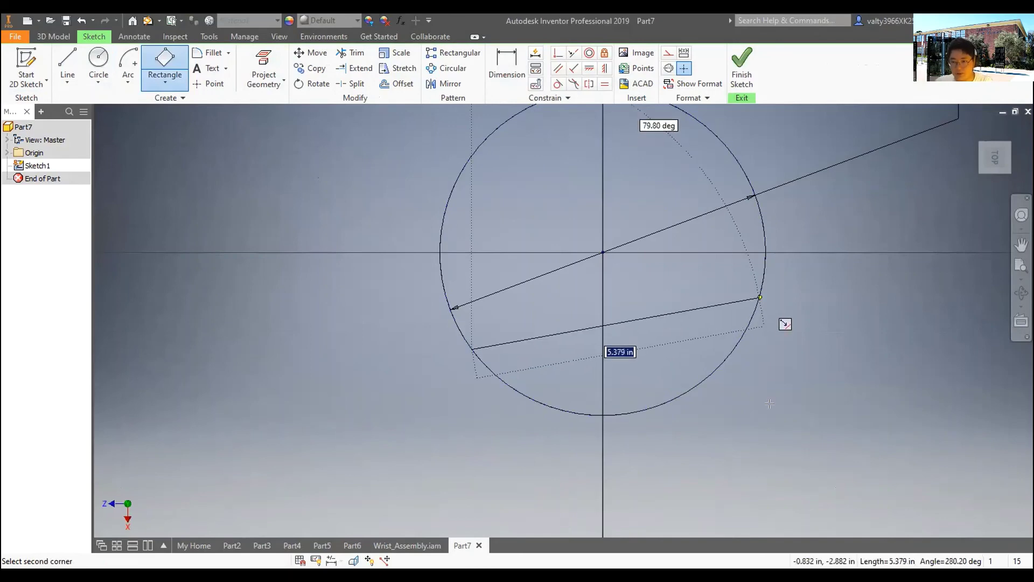
{"action": "left_click", "coordinate": [760, 296]}
{"action": "left_click", "coordinate": [793, 487]}
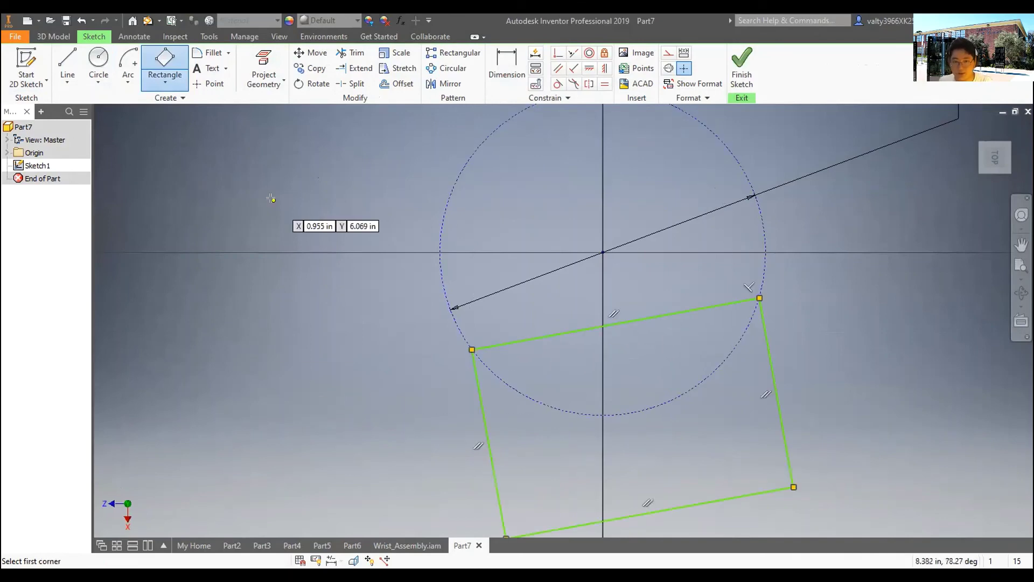
- Draw a vertical line across the circle's full diameter, from its top to its bottom, and convert it to construction geometry
{"action": "left_click", "coordinate": [98, 58]}
{"action": "left_click", "coordinate": [67, 61]}
{"action": "scroll", "coordinate": [599, 150], "scroll_direction": "up", "scroll_amount": 3}
{"action": "scroll", "coordinate": [599, 150], "scroll_direction": "down", "scroll_amount": 4}
{"action": "scroll", "coordinate": [599, 150], "scroll_direction": "up", "scroll_amount": 3}
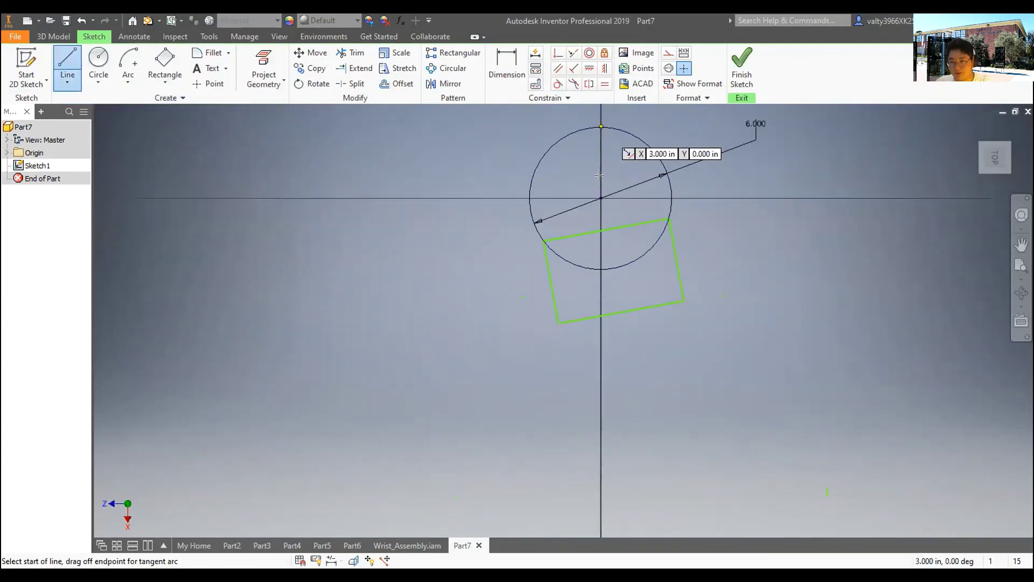
{"action": "left_click", "coordinate": [602, 127]}
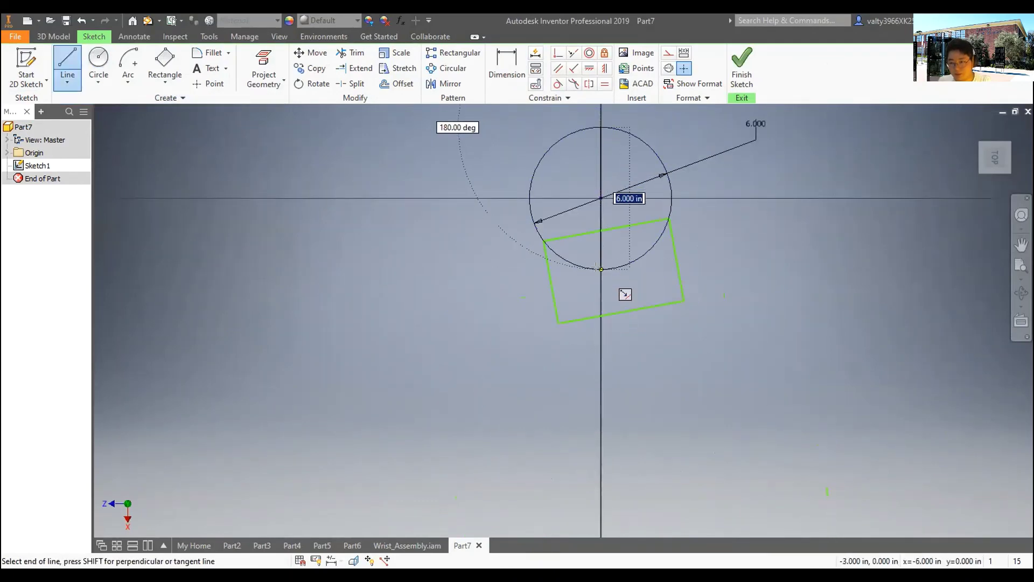
{"action": "left_click", "coordinate": [601, 269]}
{"action": "key", "text": "Escape"}
{"action": "left_click", "coordinate": [602, 164]}
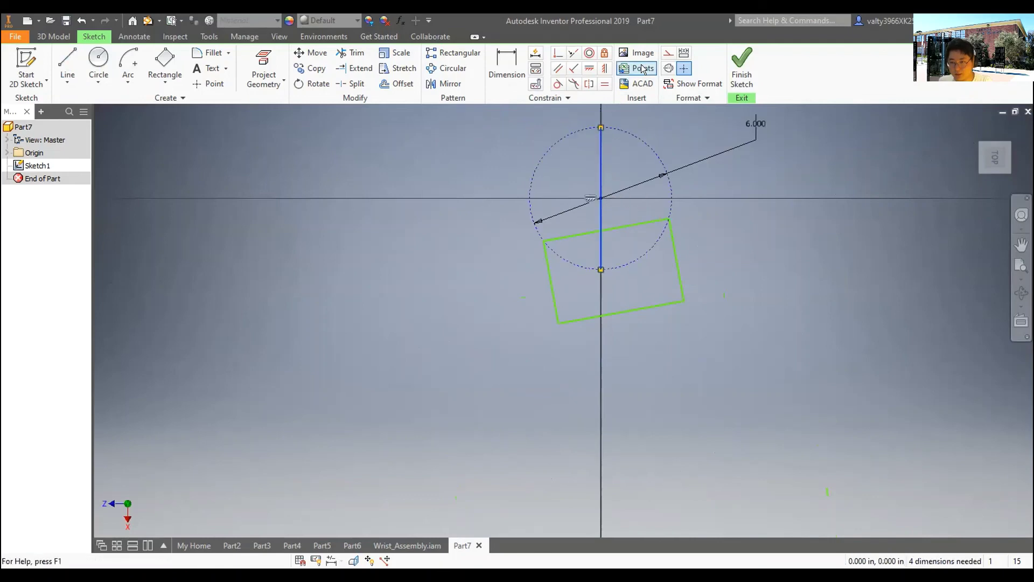
{"action": "left_click", "coordinate": [669, 54]}
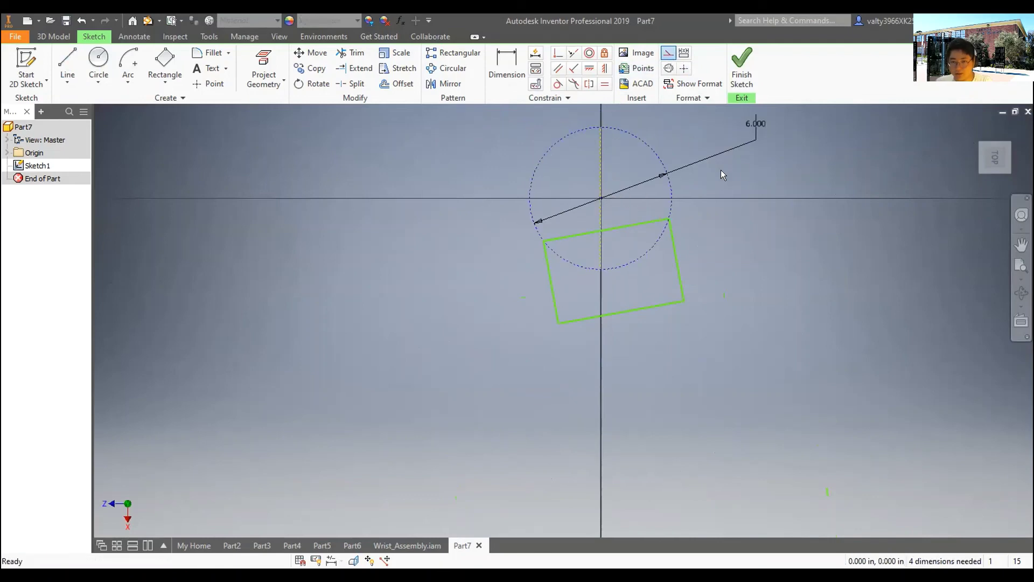
{"action": "left_click", "coordinate": [558, 52]}
{"action": "left_click", "coordinate": [601, 217]}
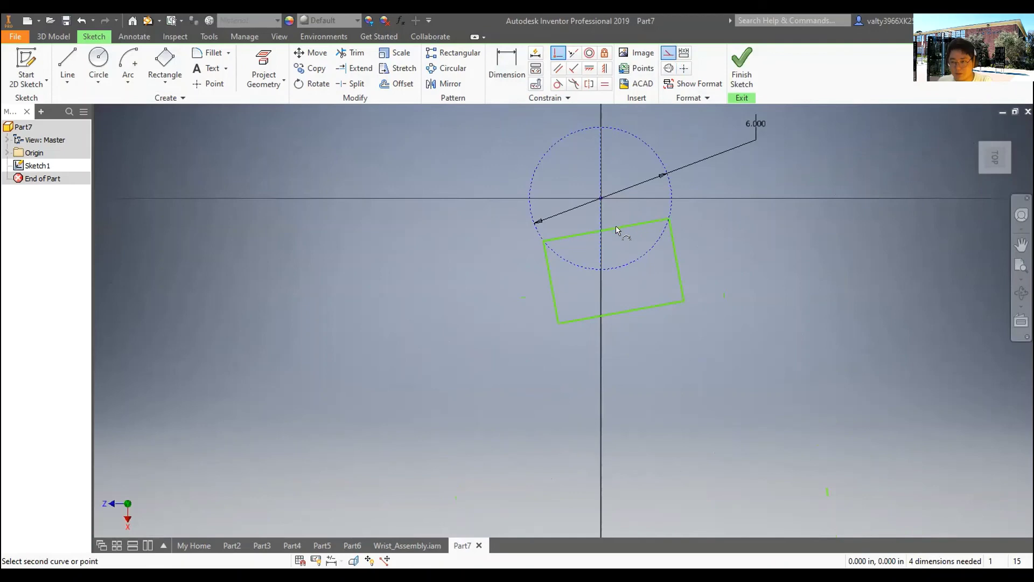
{"action": "scroll", "coordinate": [622, 224], "scroll_direction": "down", "scroll_amount": 5}
{"action": "scroll", "coordinate": [536, 249], "scroll_direction": "up", "scroll_amount": 5}
{"action": "right_click", "coordinate": [597, 227]}
{"action": "left_click", "coordinate": [556, 228]}
{"action": "left_click", "coordinate": [557, 54]}
- Constrain the rectangle's top edge perpendicular to the circle's vertical diameter line
{"action": "left_click", "coordinate": [574, 68]}
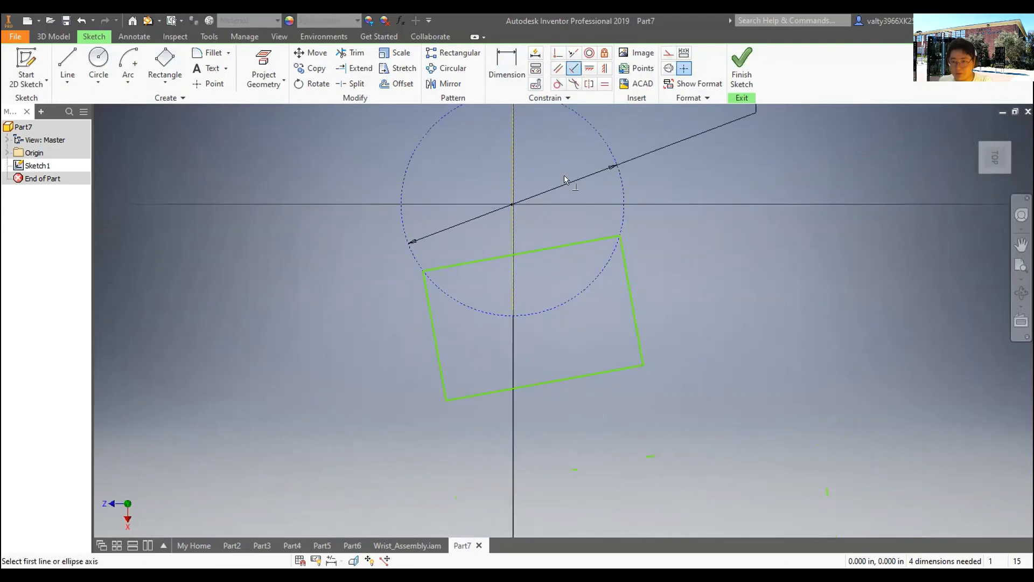
{"action": "left_click", "coordinate": [545, 250]}
{"action": "left_click", "coordinate": [513, 228]}
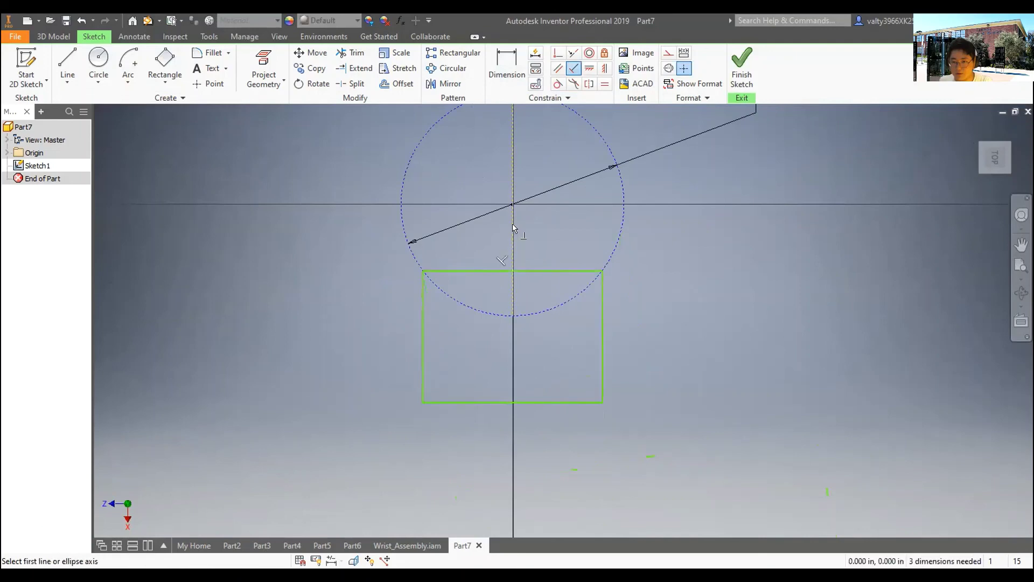
- Dimension the rectangle's bottom edge and set its width to 5.631 in
{"action": "left_click", "coordinate": [501, 70]}
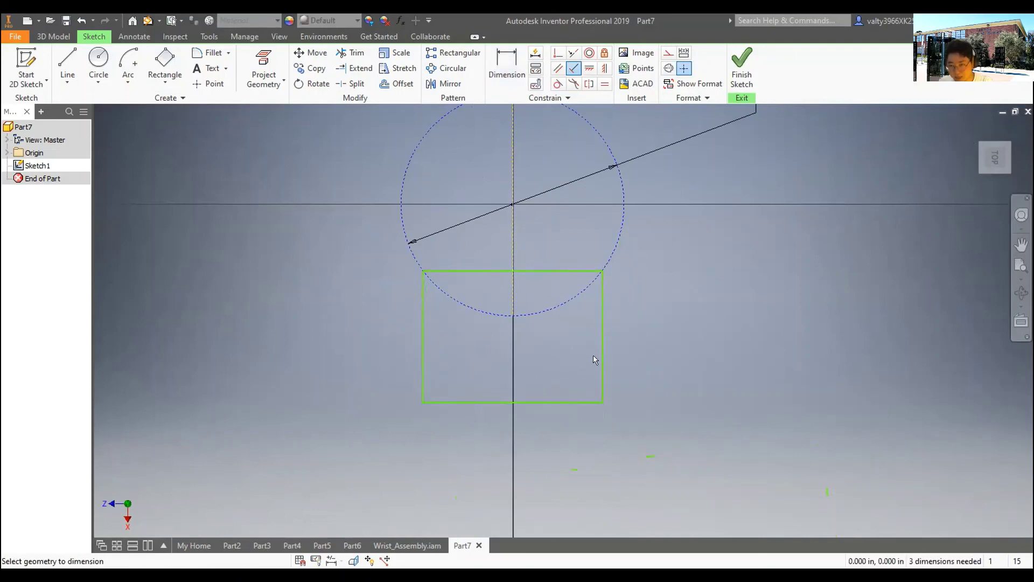
{"action": "left_click", "coordinate": [554, 403]}
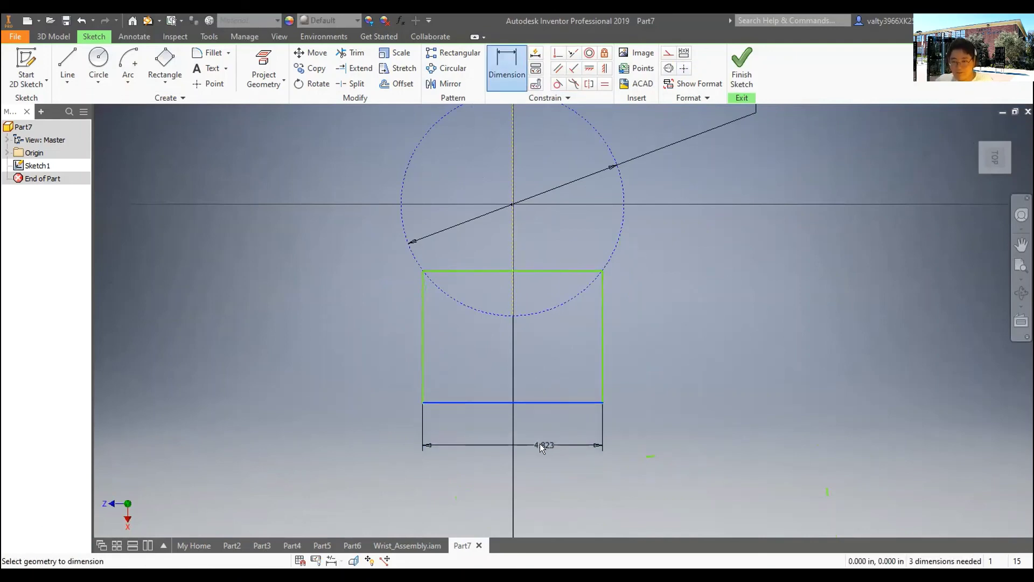
{"action": "left_click", "coordinate": [540, 445]}
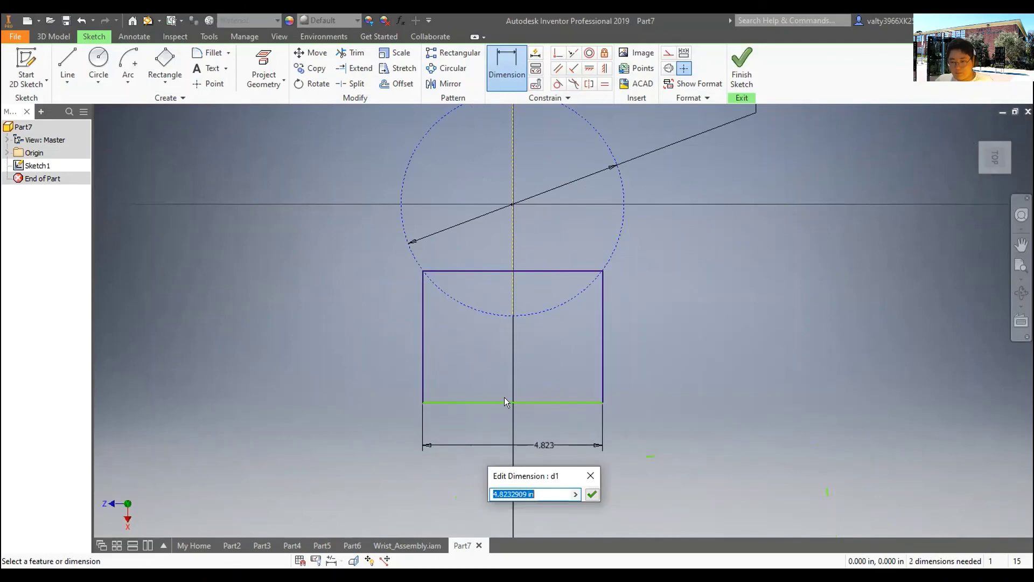
{"action": "left_click", "coordinate": [553, 373]}
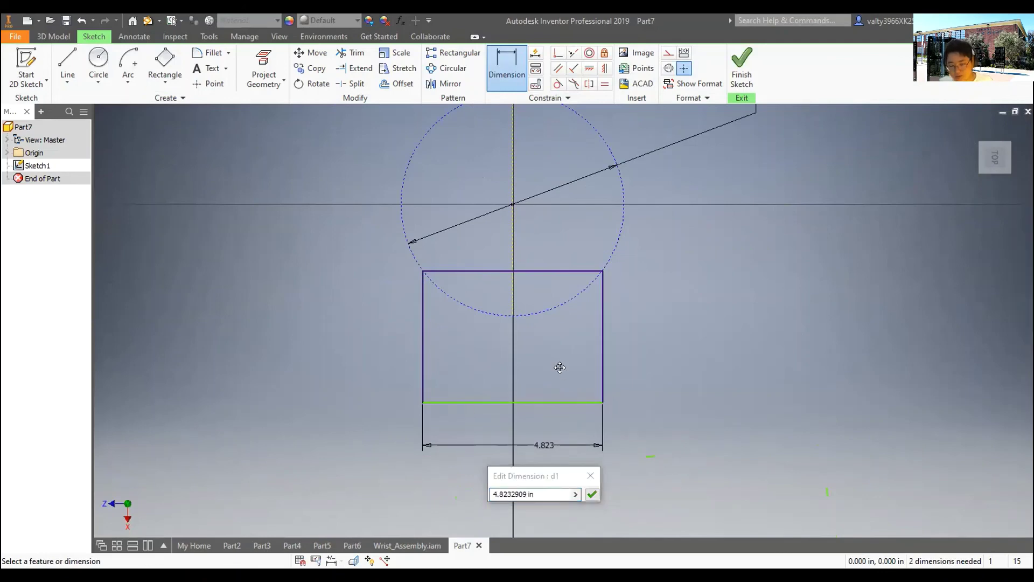
{"action": "left_click", "coordinate": [513, 499]}
{"action": "type", "text": "5"}
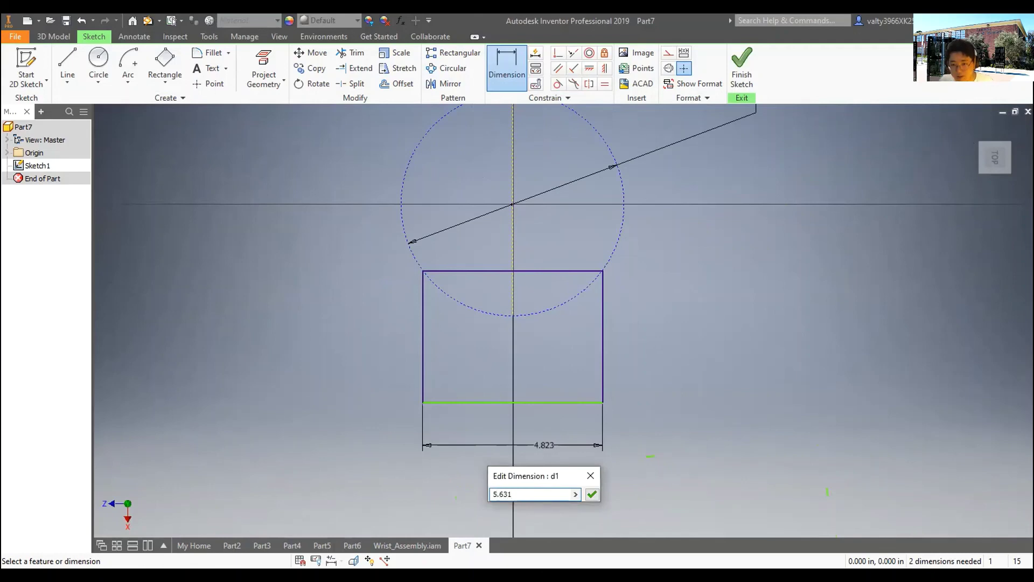
{"action": "type", "text": ".631"}
{"action": "key", "text": "Return"}
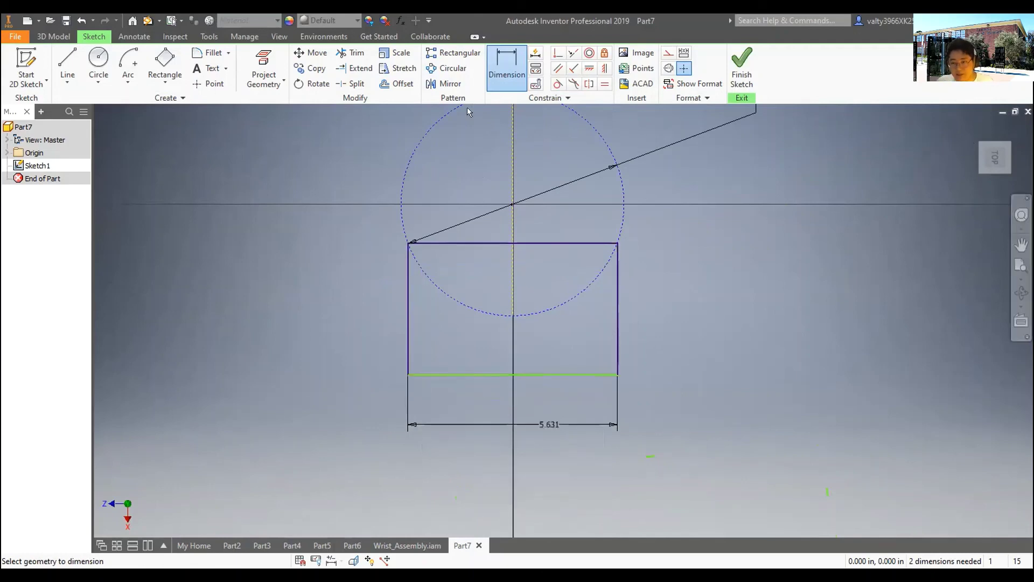
- Dimension the rectangle's left edge and set its height to 5 in
{"action": "left_click", "coordinate": [409, 319]}
{"action": "left_click", "coordinate": [276, 329]}
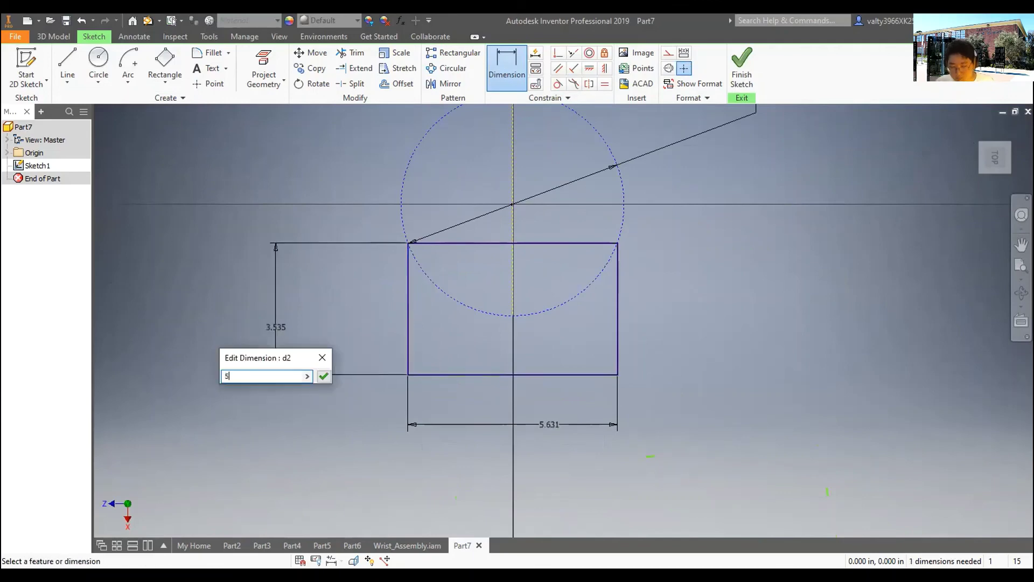
{"action": "type", "text": "5"}
{"action": "key", "text": "Return"}
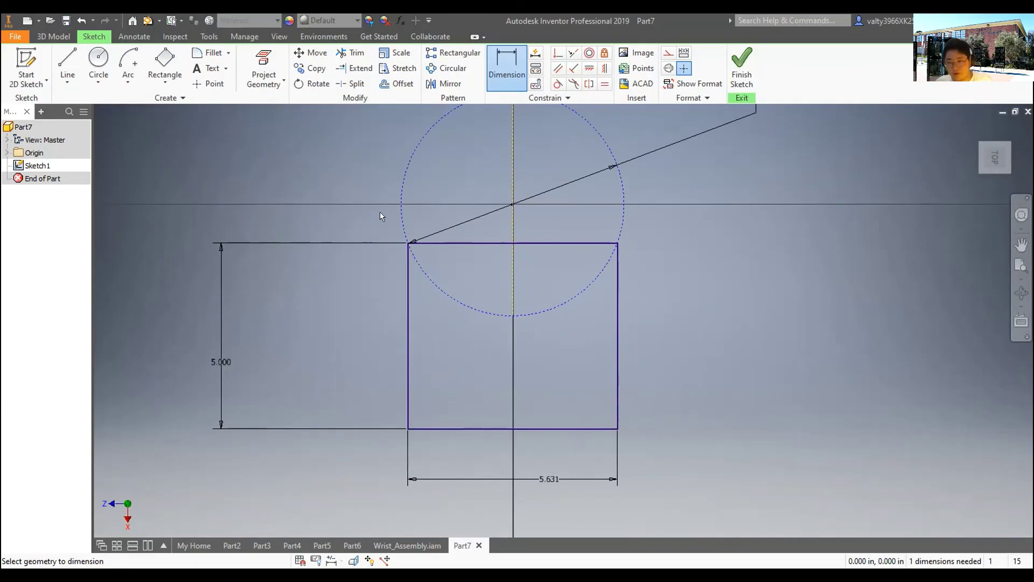
{"action": "key", "text": "Escape"}
- Convert all four sides of the rectangle to construction lines
{"action": "left_click", "coordinate": [544, 243]}
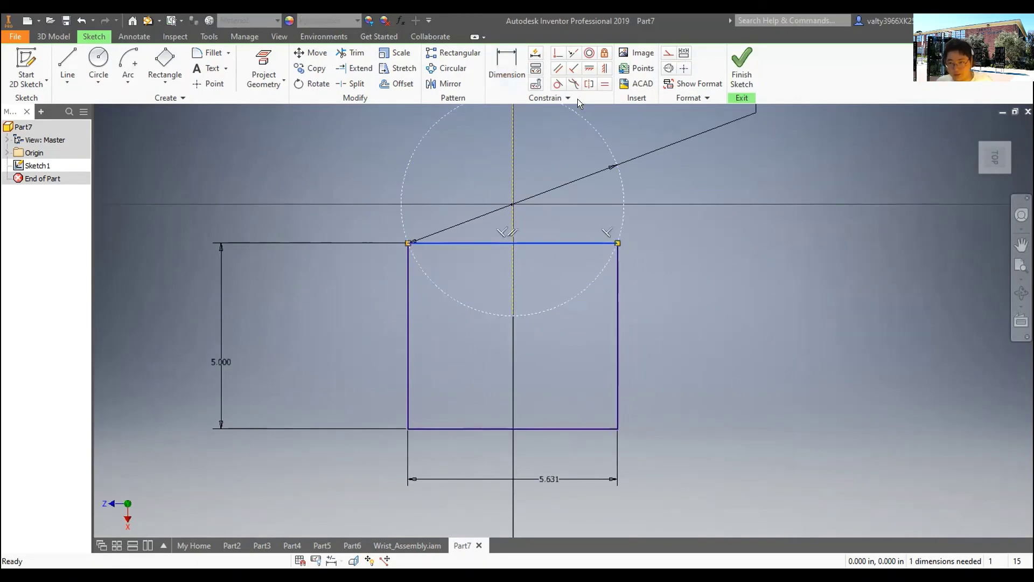
{"action": "left_click", "coordinate": [668, 52]}
{"action": "left_click", "coordinate": [619, 338]}
{"action": "left_click", "coordinate": [668, 52]}
{"action": "left_click", "coordinate": [565, 429]}
{"action": "left_click", "coordinate": [668, 53]}
{"action": "left_click", "coordinate": [408, 343]}
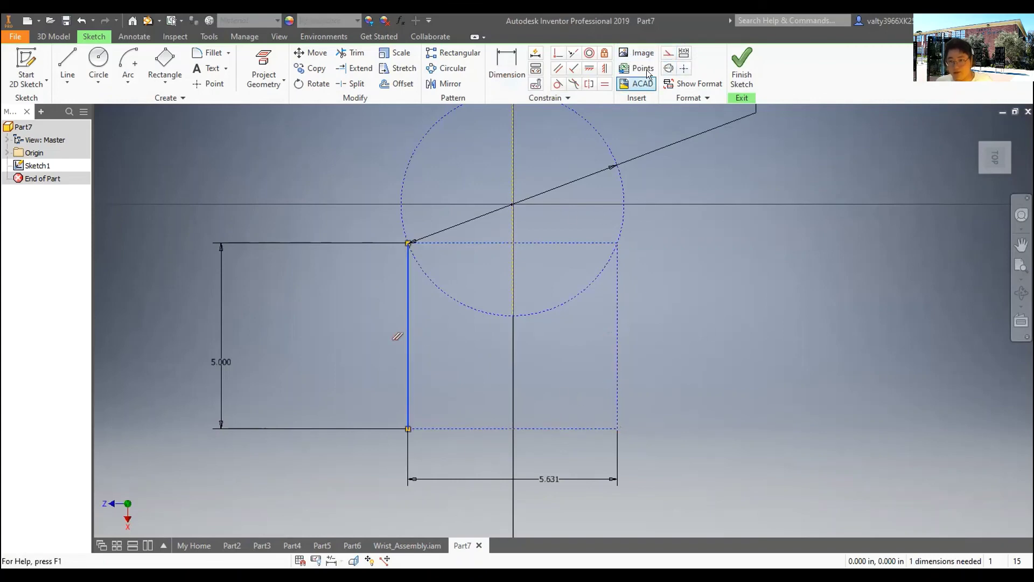
{"action": "left_click", "coordinate": [669, 68]}
{"action": "left_click", "coordinate": [713, 293]}
- Draw a center point arc above the circle, centred on the origin, with a radius of about 38.6 in
{"action": "scroll", "coordinate": [692, 225], "scroll_direction": "up", "scroll_amount": 3}
{"action": "middle_click_drag", "start_coordinate": [692, 225], "coordinate": [667, 324]}
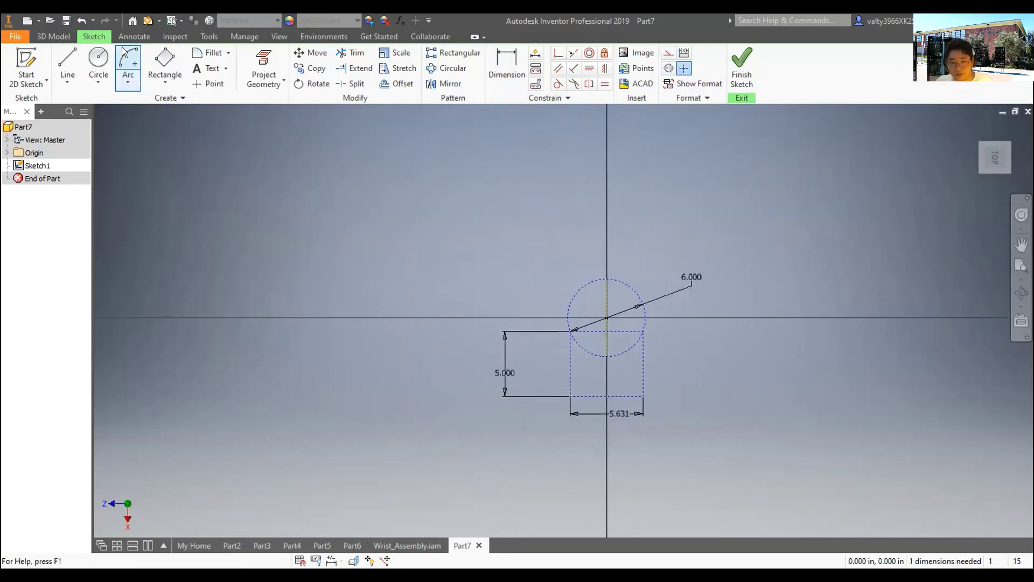
{"action": "left_click", "coordinate": [118, 80]}
{"action": "left_click", "coordinate": [119, 81]}
{"action": "left_click", "coordinate": [153, 161]}
{"action": "scroll", "coordinate": [607, 311], "scroll_direction": "up", "scroll_amount": 5}
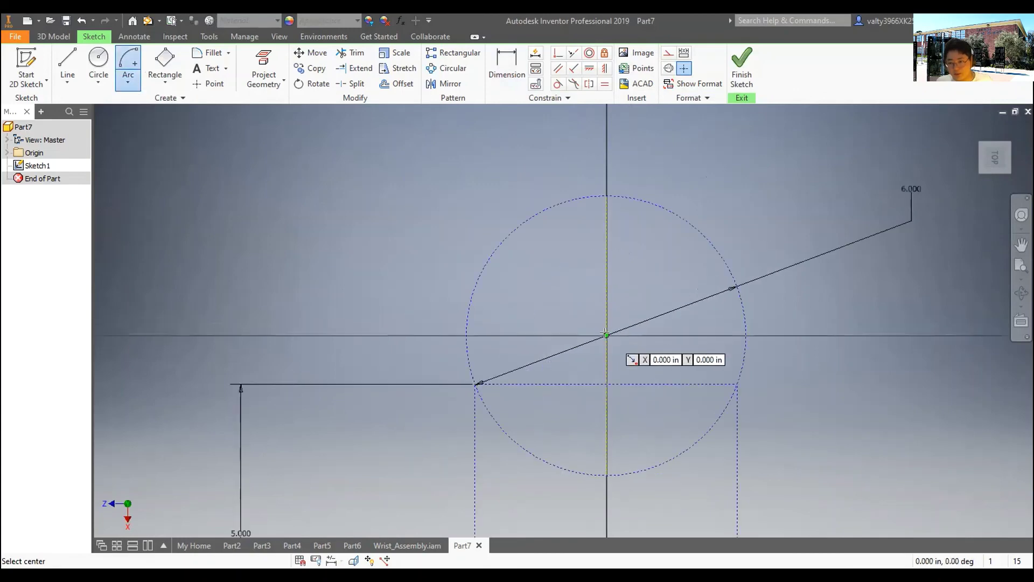
{"action": "left_click", "coordinate": [606, 335]}
{"action": "scroll", "coordinate": [606, 335], "scroll_direction": "down", "scroll_amount": 5}
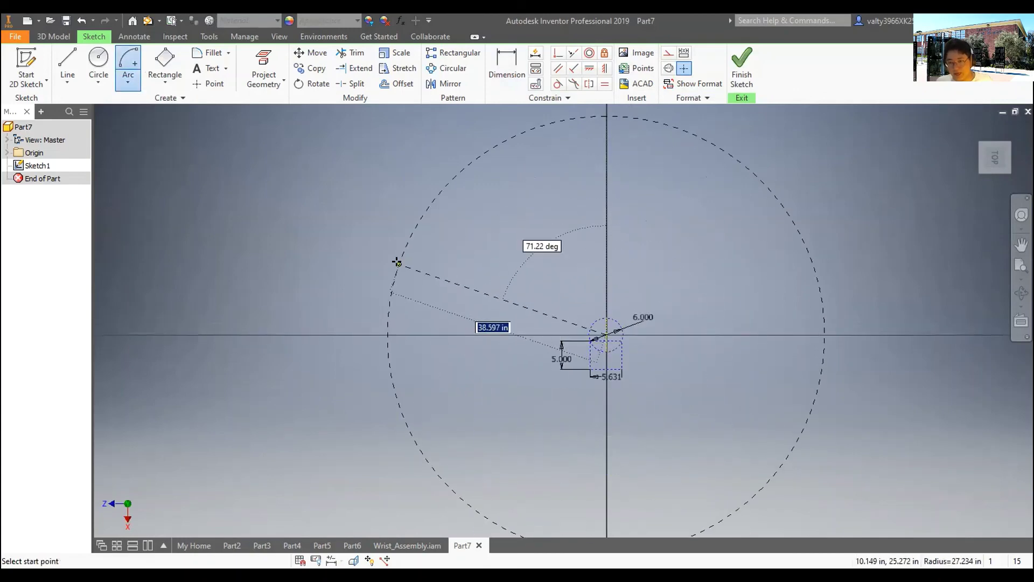
{"action": "left_click", "coordinate": [766, 260]}
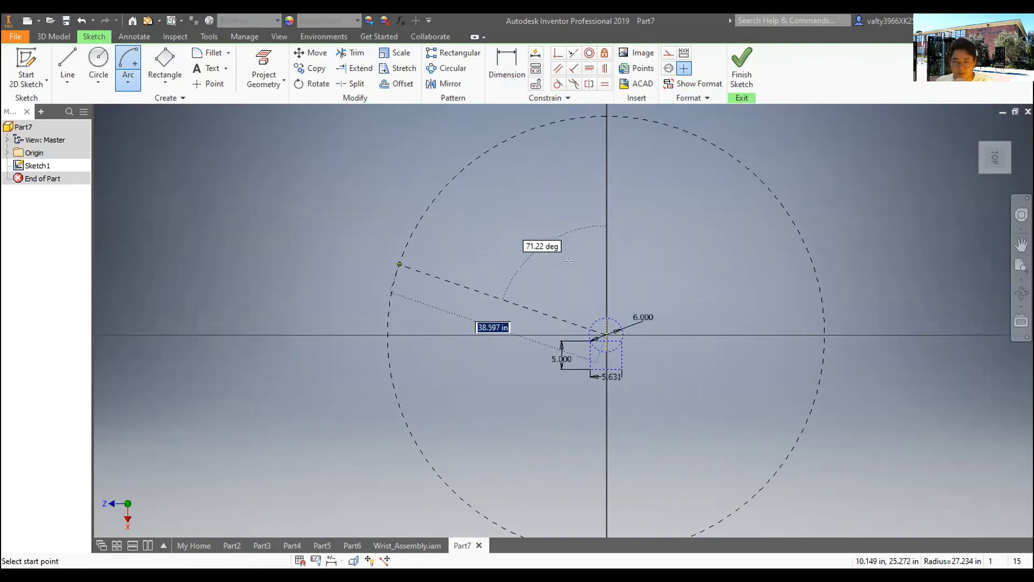
{"action": "scroll", "coordinate": [573, 280], "scroll_direction": "down", "scroll_amount": 5}
{"action": "scroll", "coordinate": [570, 262], "scroll_direction": "up", "scroll_amount": 6}
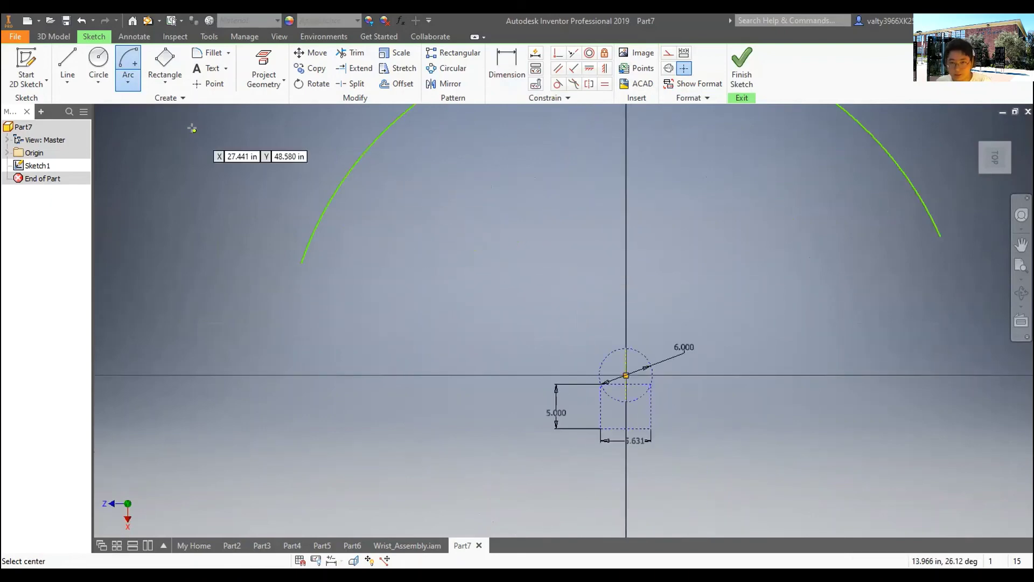
- Connect both arc endpoints to the origin with construction lines and dimension the right-hand line to 10 in
{"action": "left_click", "coordinate": [67, 65]}
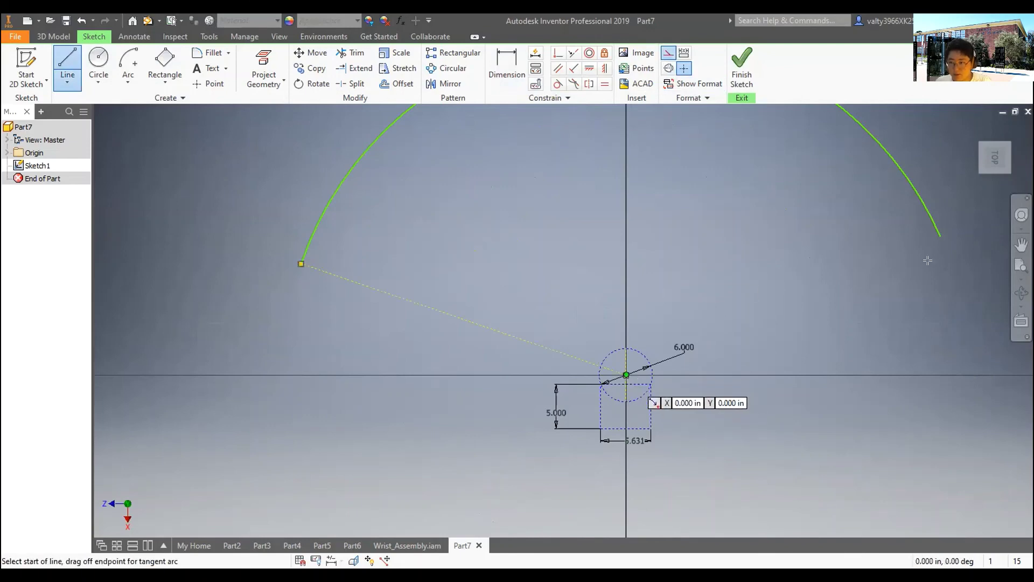
{"action": "key", "text": "d"}
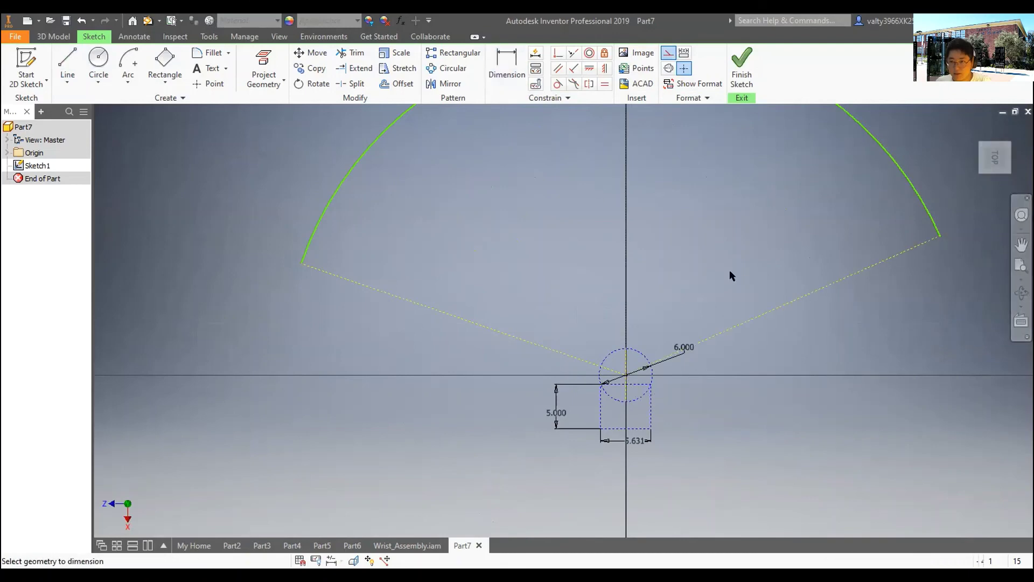
{"action": "left_click", "coordinate": [777, 305]}
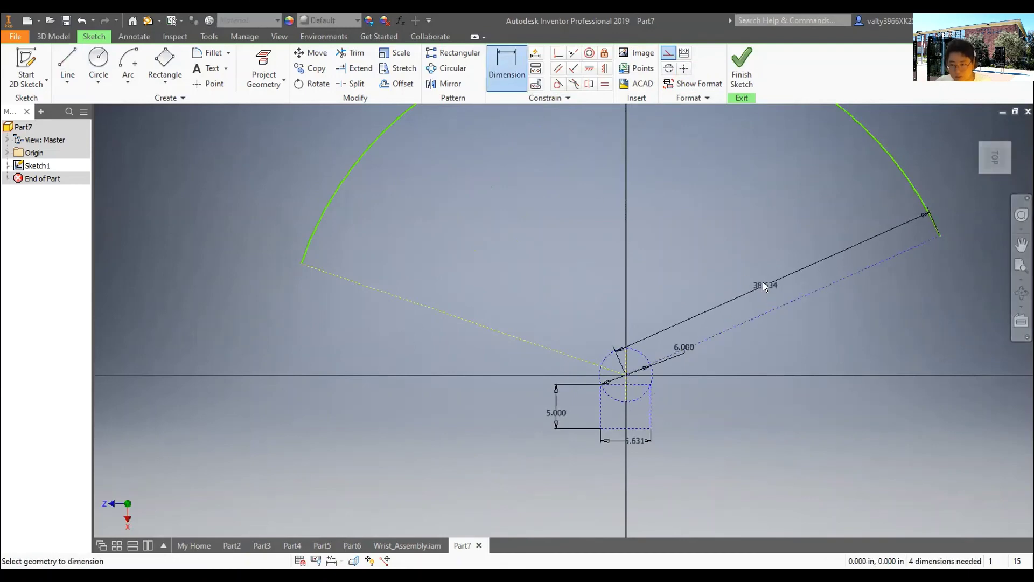
{"action": "left_click", "coordinate": [763, 282]}
{"action": "type", "text": "10"}
{"action": "key", "text": "Return"}
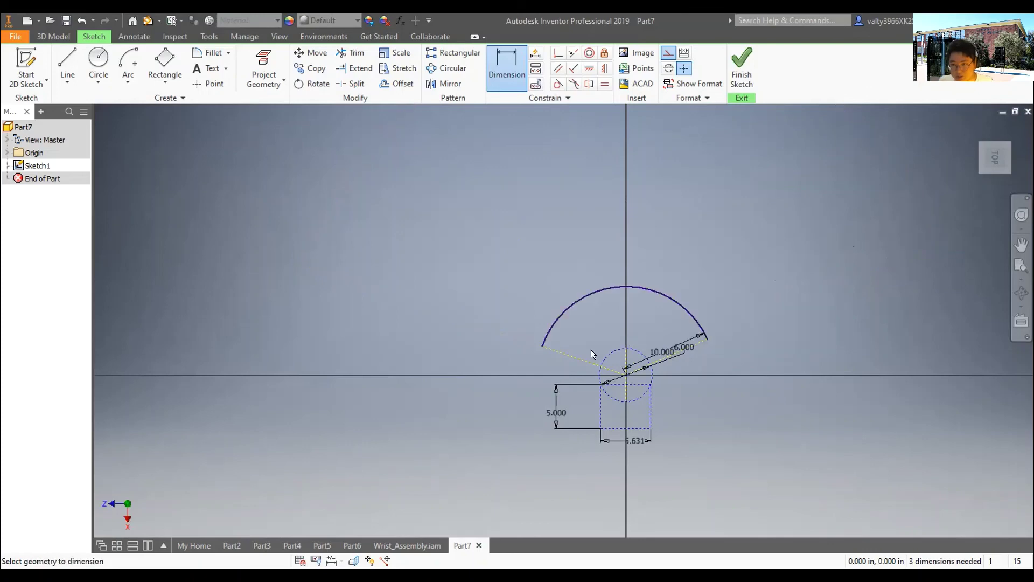
- Dimension the left-hand line between the arc and the origin, accepting it as a driven dimension
{"action": "scroll", "coordinate": [590, 350], "scroll_direction": "down", "scroll_amount": 5}
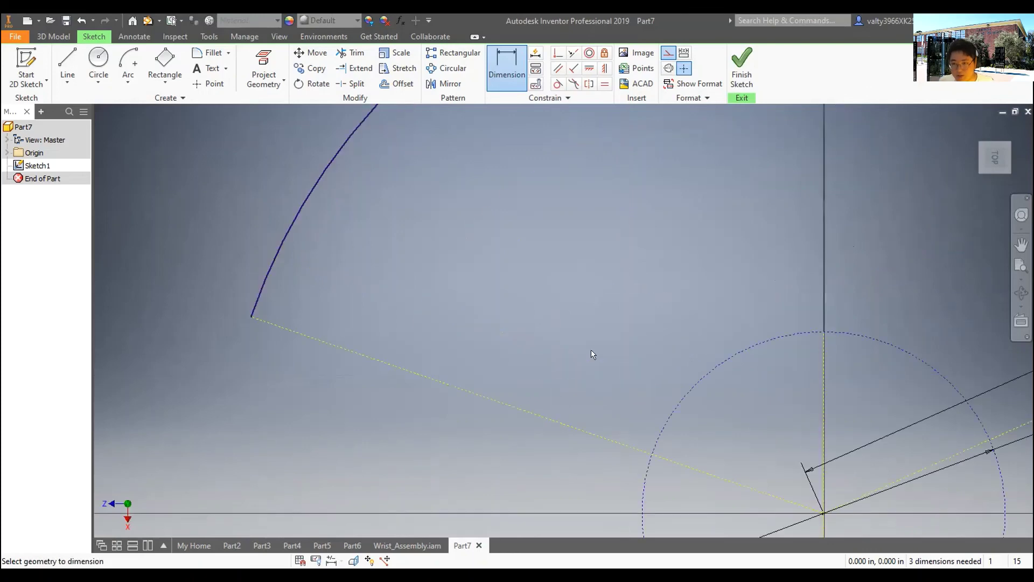
{"action": "left_click", "coordinate": [554, 366]}
{"action": "left_click", "coordinate": [552, 360]}
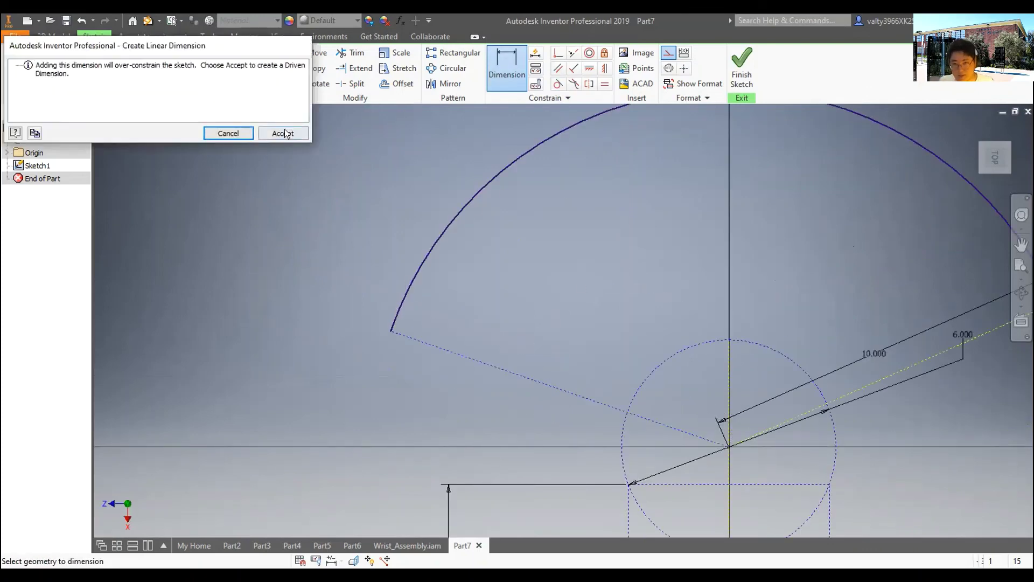
{"action": "left_click", "coordinate": [285, 133]}
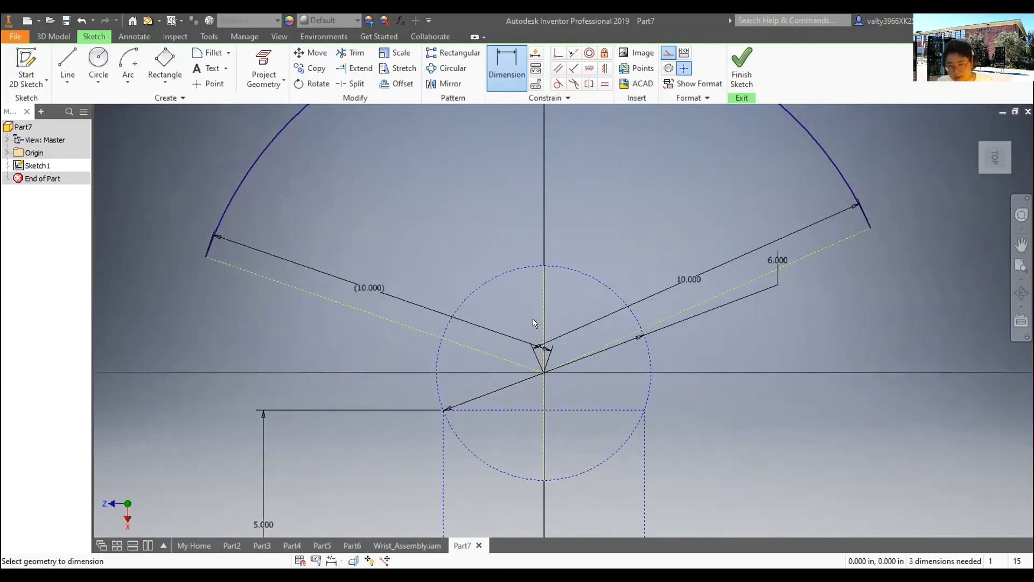
- Draw a three-point construction rectangle about 10 by 1.07 in below the right-hand radial line, from the origin to the arc's endpoint
{"action": "scroll", "coordinate": [532, 318], "scroll_direction": "down", "scroll_amount": 3}
{"action": "scroll", "coordinate": [532, 318], "scroll_direction": "up", "scroll_amount": 3}
{"action": "scroll", "coordinate": [532, 319], "scroll_direction": "down", "scroll_amount": 3}
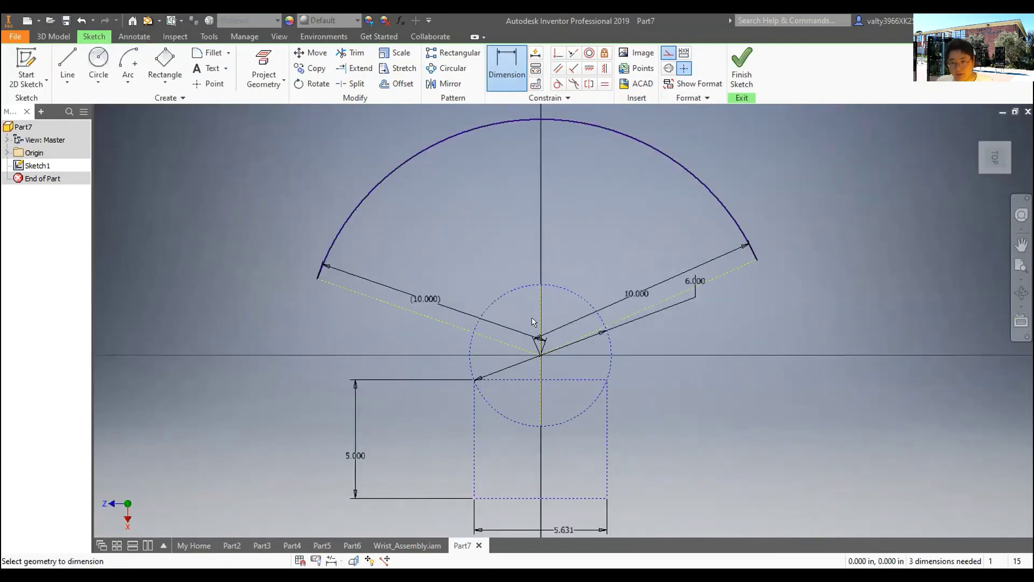
{"action": "left_click", "coordinate": [164, 65]}
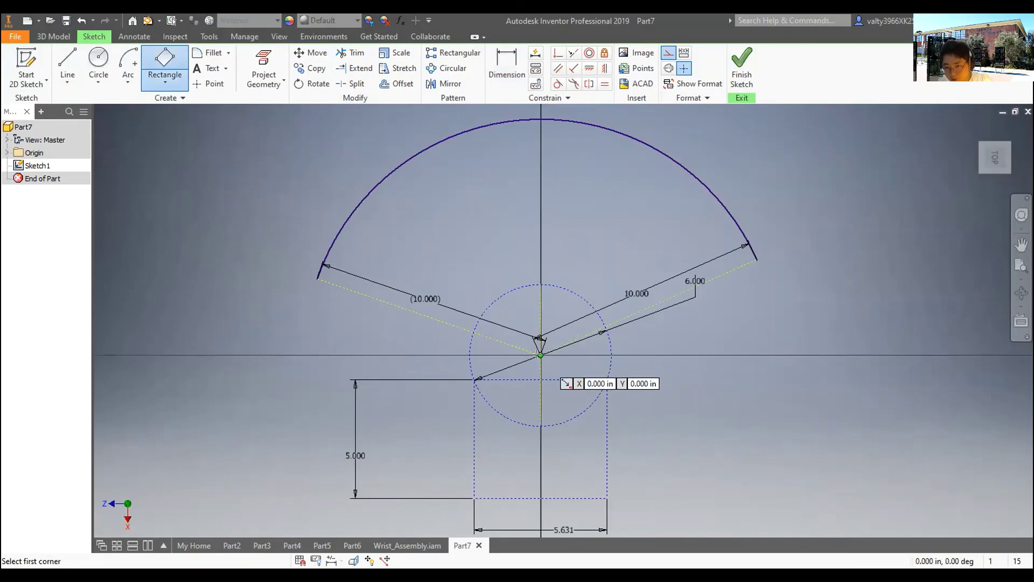
{"action": "left_click", "coordinate": [541, 355]}
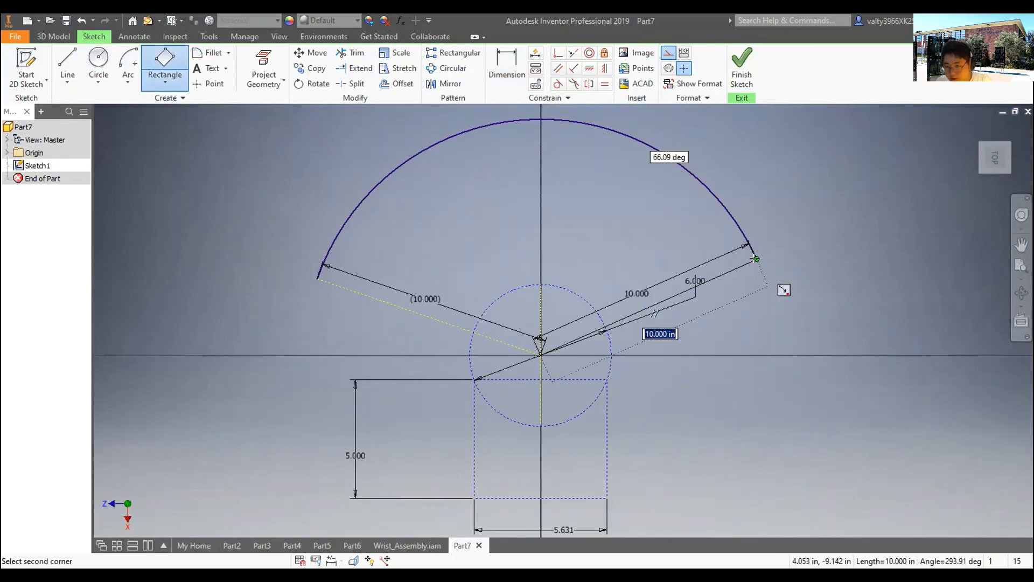
{"action": "left_click", "coordinate": [755, 259]}
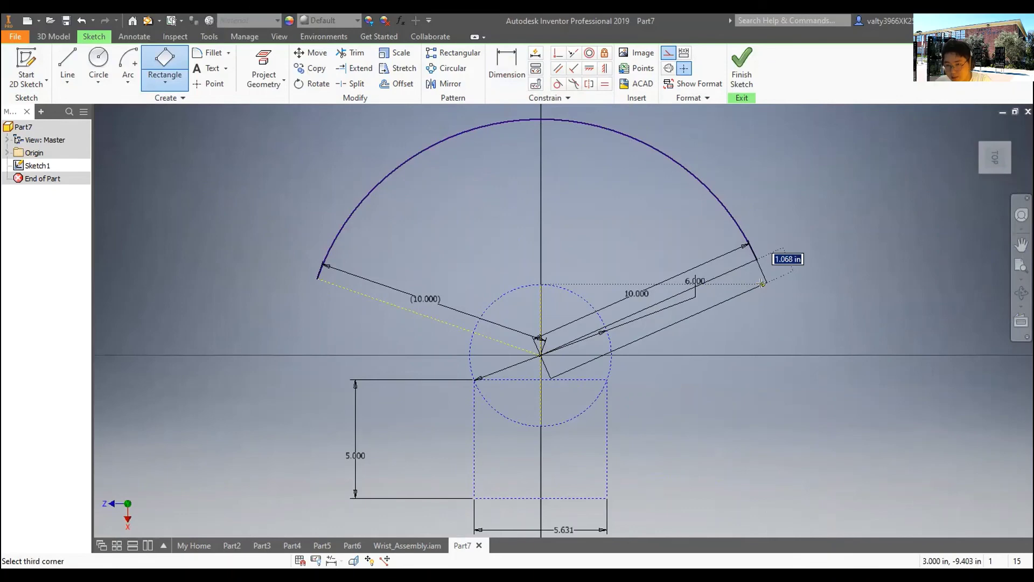
{"action": "left_click", "coordinate": [895, 287]}
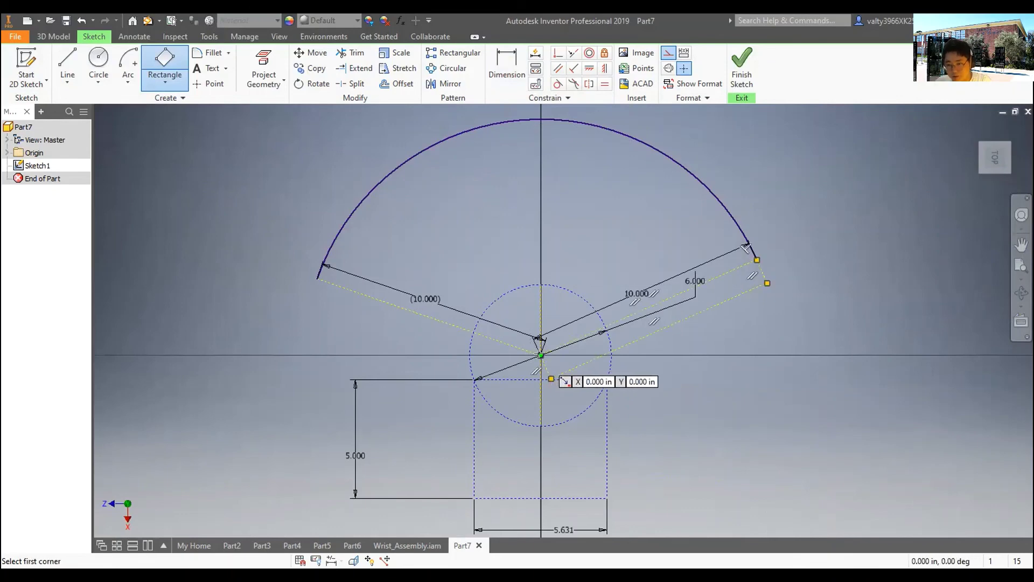
- Draw a three-point construction rectangle 10 in long below the left-hand radial line, between the arc's endpoint and the origin
{"action": "key", "text": "Return"}
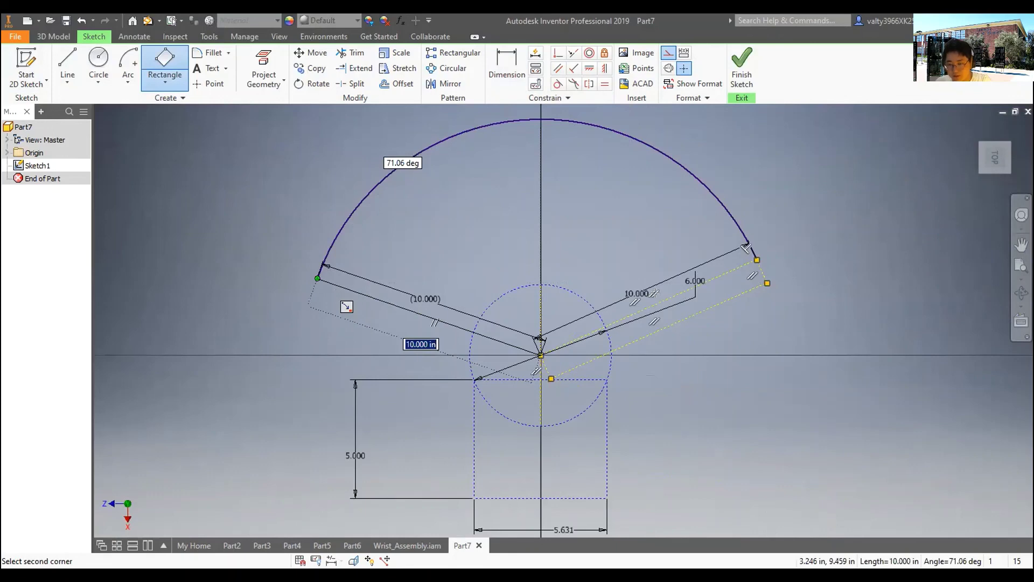
{"action": "key", "text": "Escape"}
{"action": "left_click", "coordinate": [506, 73]}
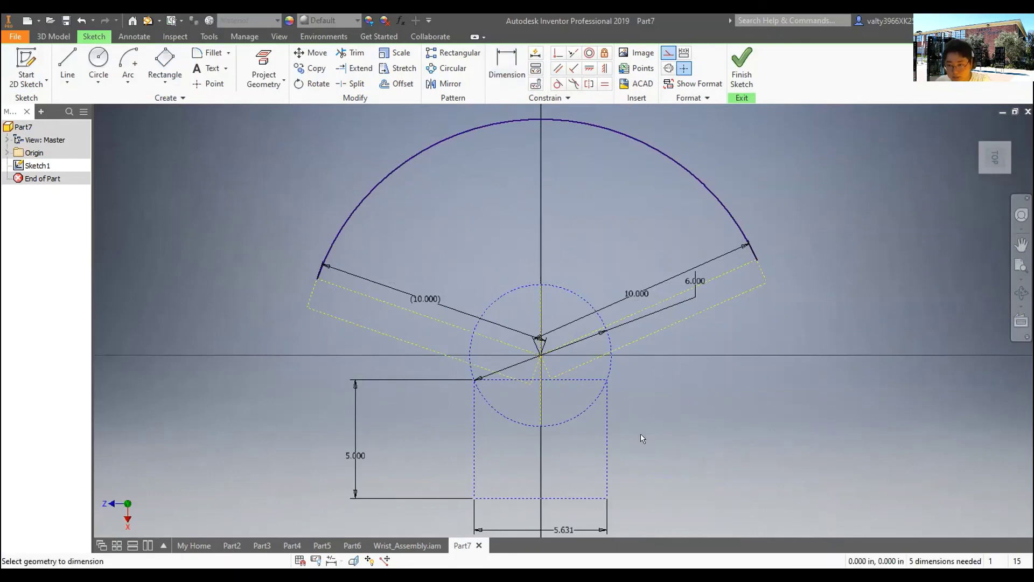
{"action": "scroll", "coordinate": [641, 434], "scroll_direction": "down", "scroll_amount": 3}
{"action": "scroll", "coordinate": [619, 383], "scroll_direction": "up", "scroll_amount": 2}
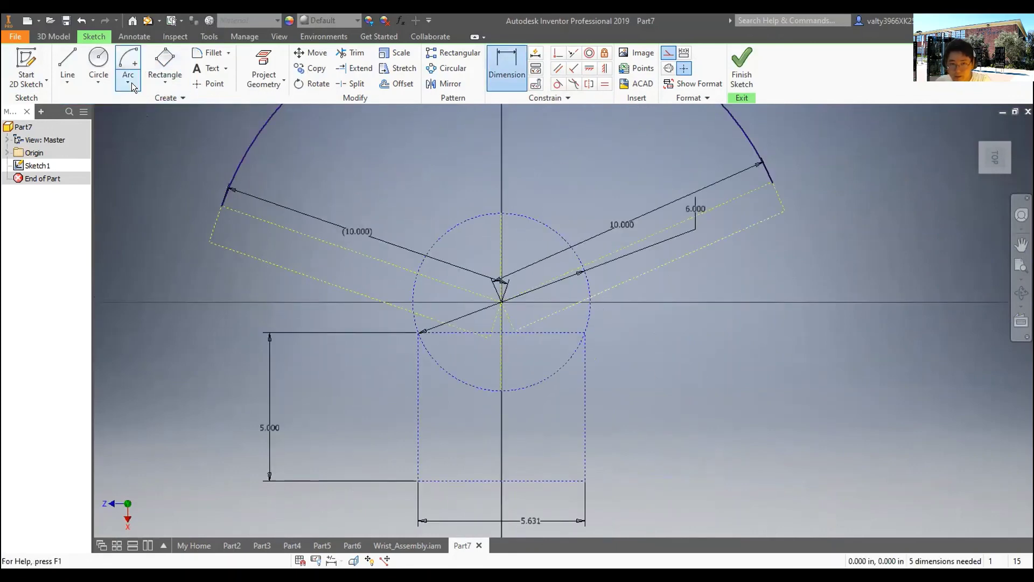
- Draw lines about 7.2 and 7.3 in long along the radial rectangles' lower edges, from each outer corner to the circle
{"action": "left_click", "coordinate": [67, 65]}
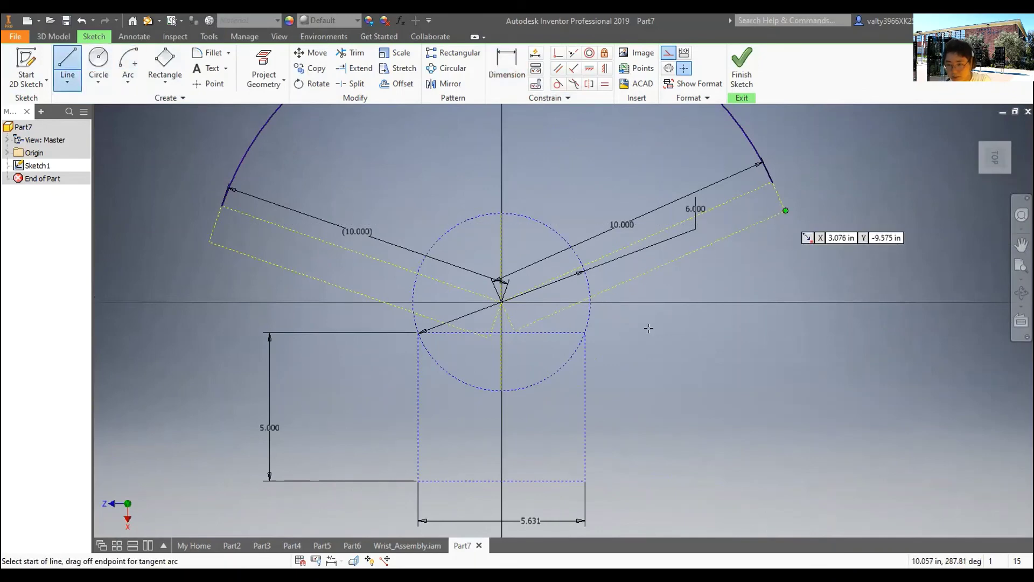
{"action": "left_click", "coordinate": [784, 210]}
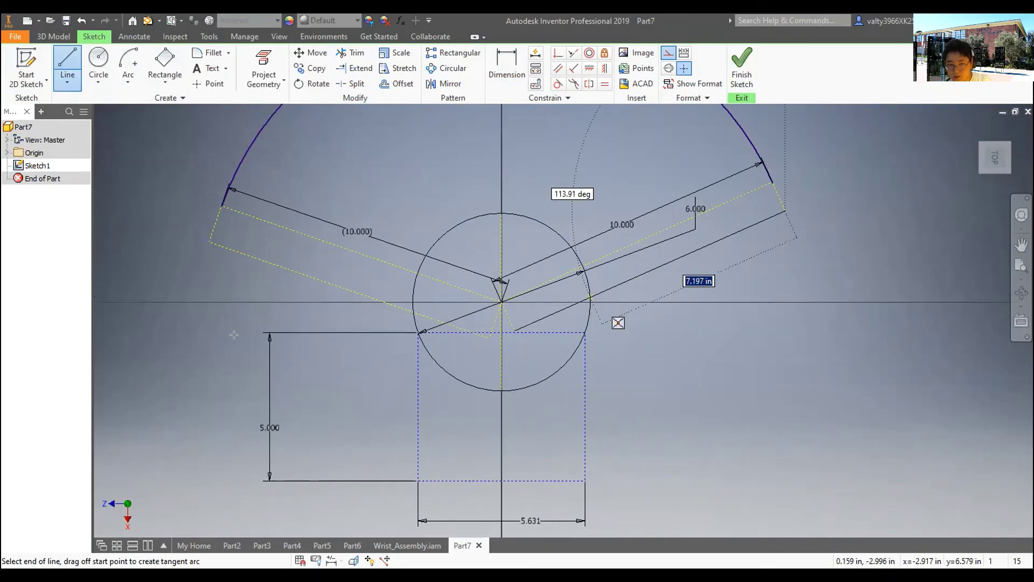
{"action": "left_click", "coordinate": [589, 295]}
{"action": "left_click", "coordinate": [209, 242]}
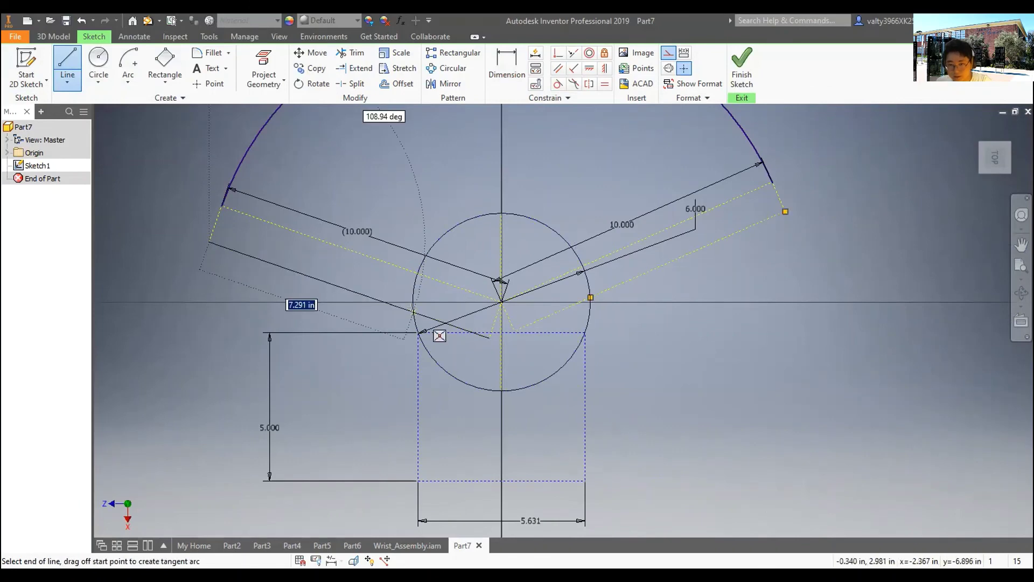
- Dimension the right-hand rectangle's lower edge between its outer corner and the circle, accepting the value as drawn
{"action": "left_click", "coordinate": [492, 54]}
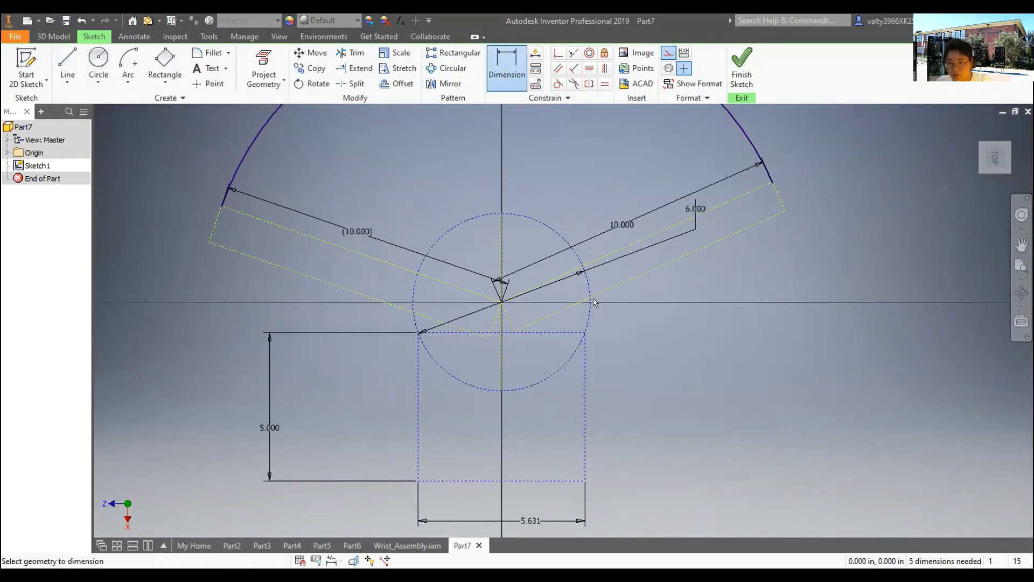
{"action": "left_click", "coordinate": [784, 210]}
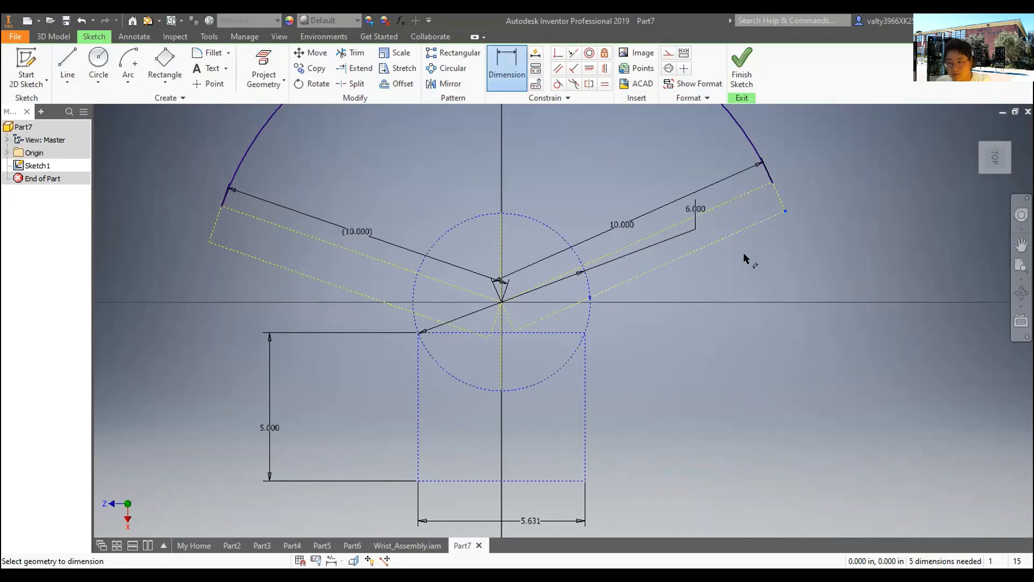
{"action": "left_click", "coordinate": [715, 277]}
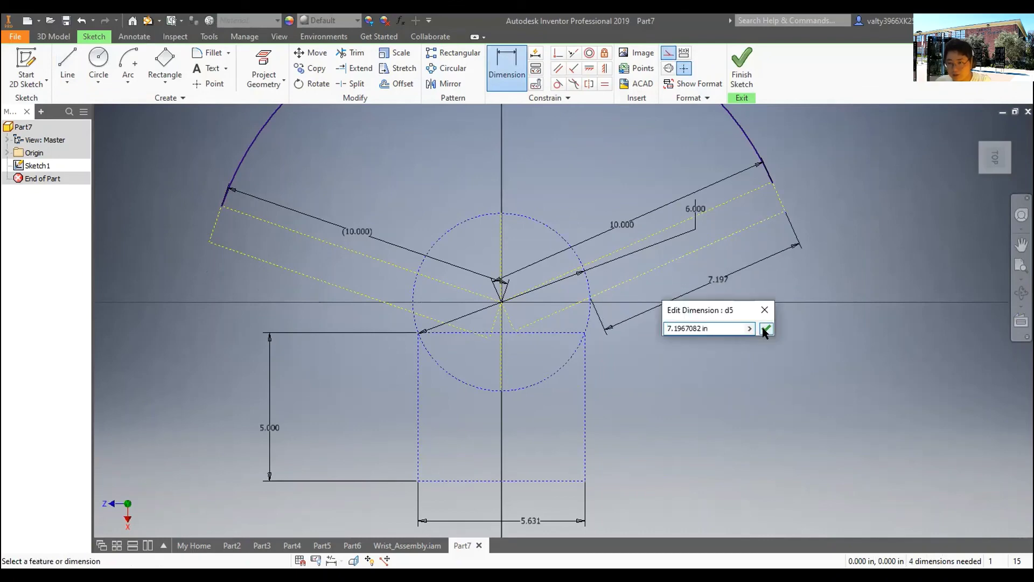
{"action": "left_click", "coordinate": [761, 327]}
{"action": "scroll", "coordinate": [595, 307], "scroll_direction": "up", "scroll_amount": 3}
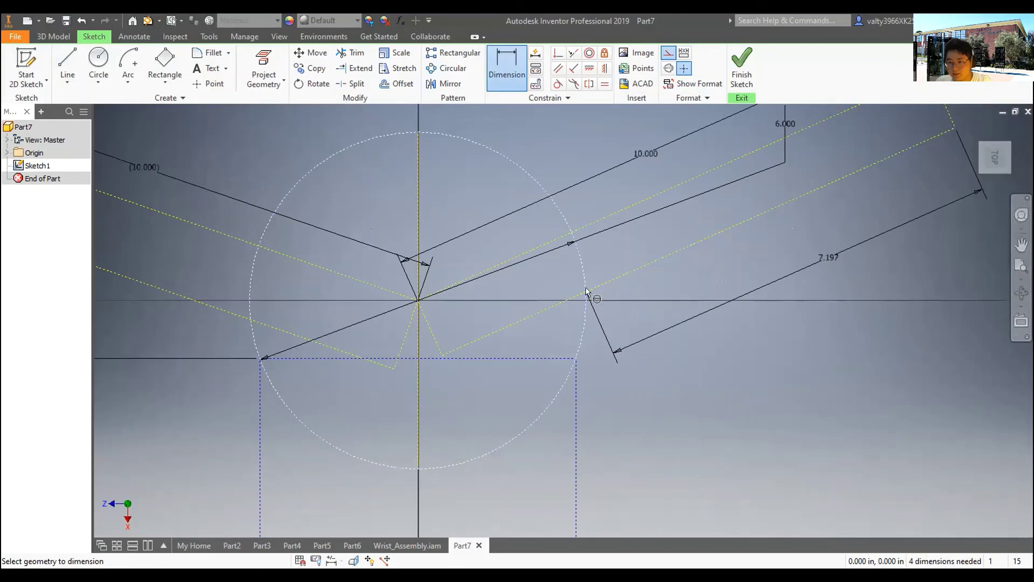
{"action": "scroll", "coordinate": [665, 330], "scroll_direction": "down", "scroll_amount": 5}
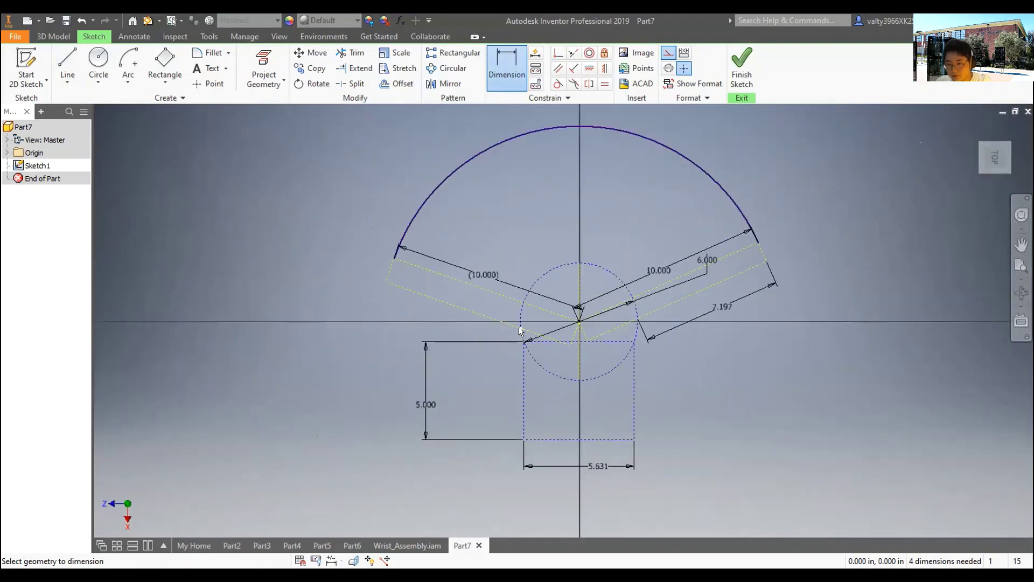
- Dimension the left-hand rectangle's lower edge from outer corner to circle, linking it to the matching right-hand dimension
{"action": "left_click", "coordinate": [385, 283]}
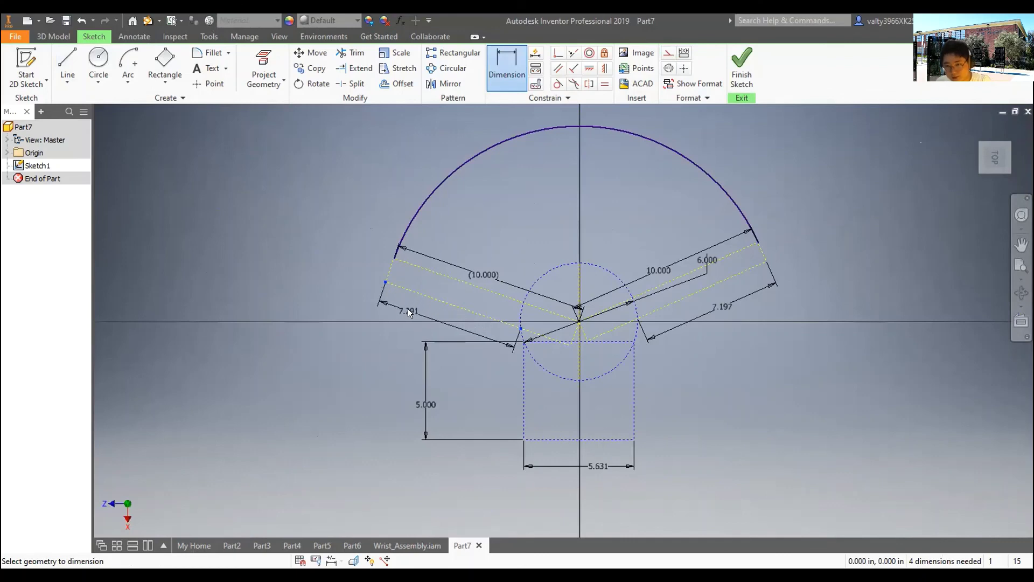
{"action": "left_click", "coordinate": [409, 311]}
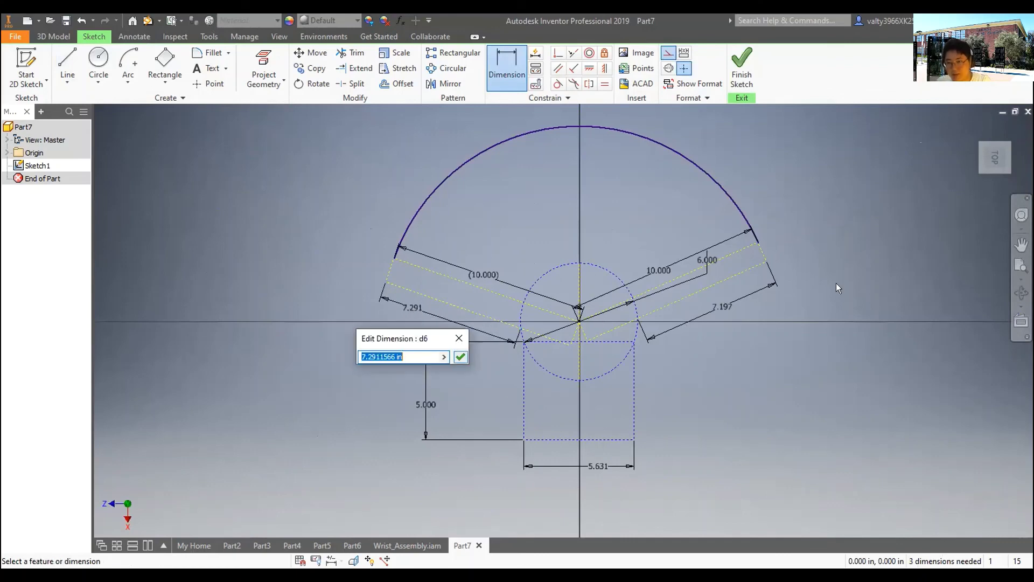
{"action": "left_click", "coordinate": [731, 308]}
{"action": "left_click", "coordinate": [460, 357]}
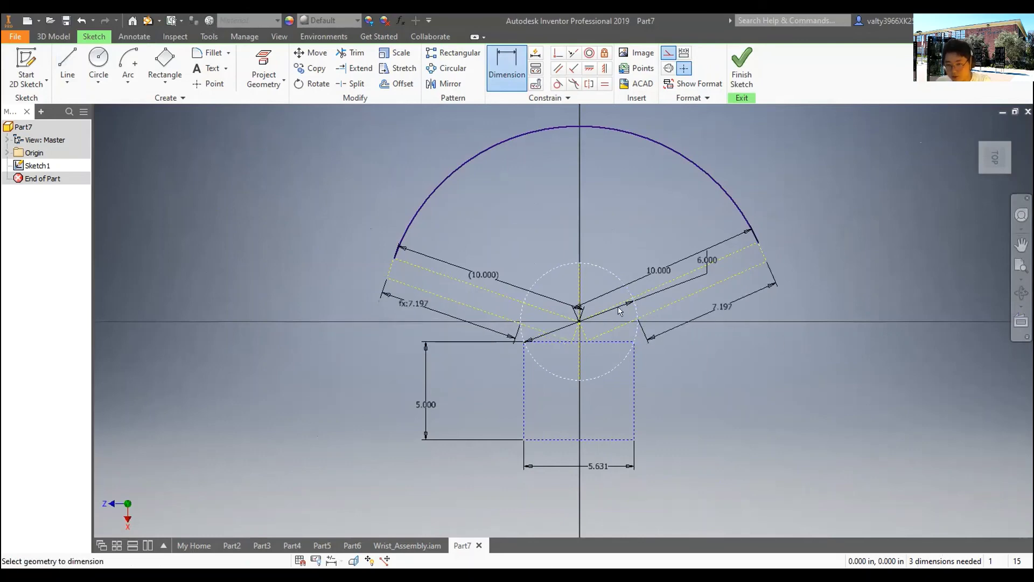
{"action": "scroll", "coordinate": [551, 320], "scroll_direction": "down", "scroll_amount": 1}
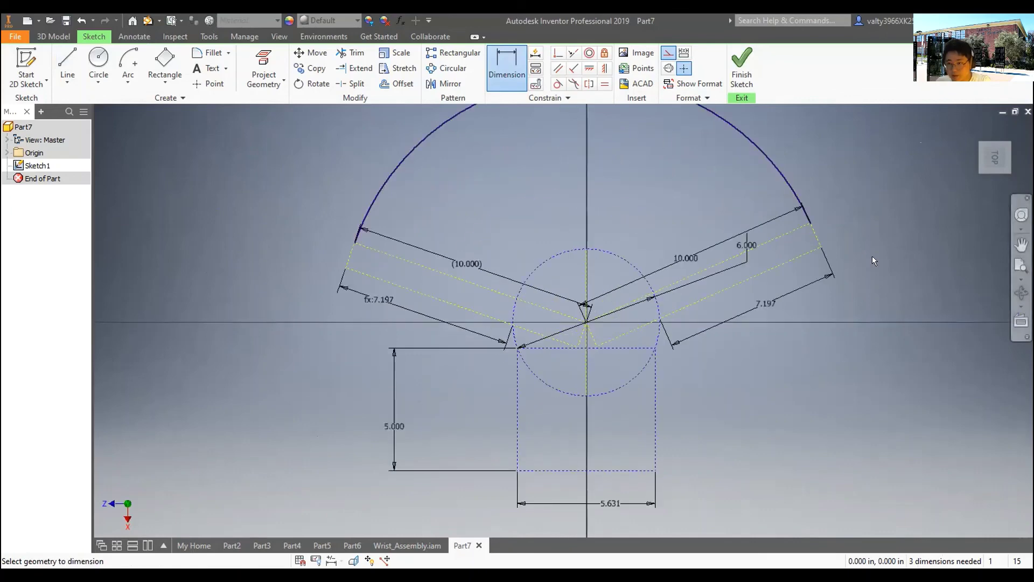
- Dimension the vertical height of the right-hand rectangle's outer edge to 1 in
{"action": "left_click", "coordinate": [817, 236]}
{"action": "left_click", "coordinate": [880, 228]}
{"action": "type", "text": "1"}
{"action": "key", "text": "Return"}
- Try to change the outer edge's vertical dimension to 2 in, and undo that dimension
{"action": "left_click", "coordinate": [884, 245]}
{"action": "type", "text": "2"}
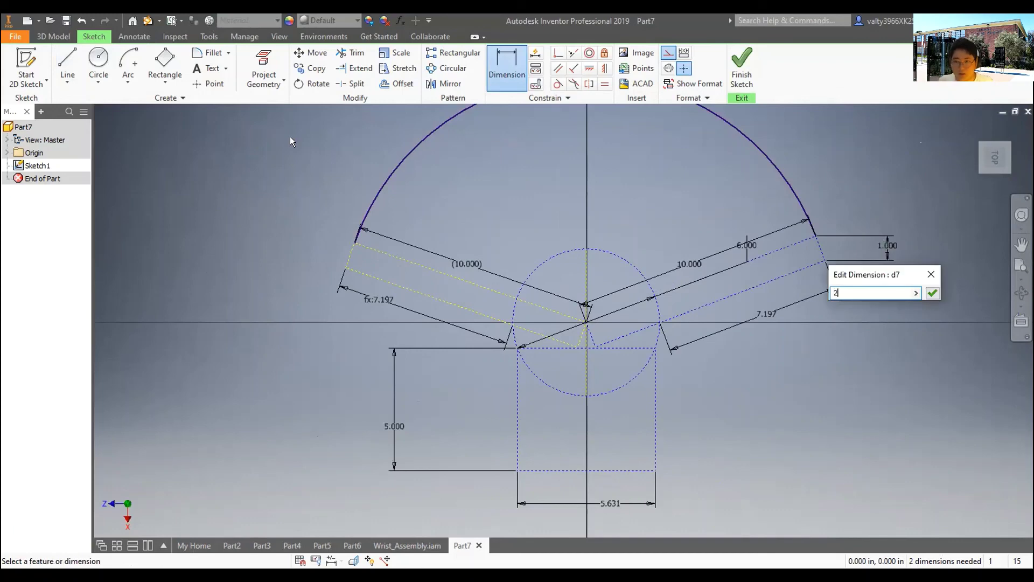
{"action": "key", "text": "Escape"}
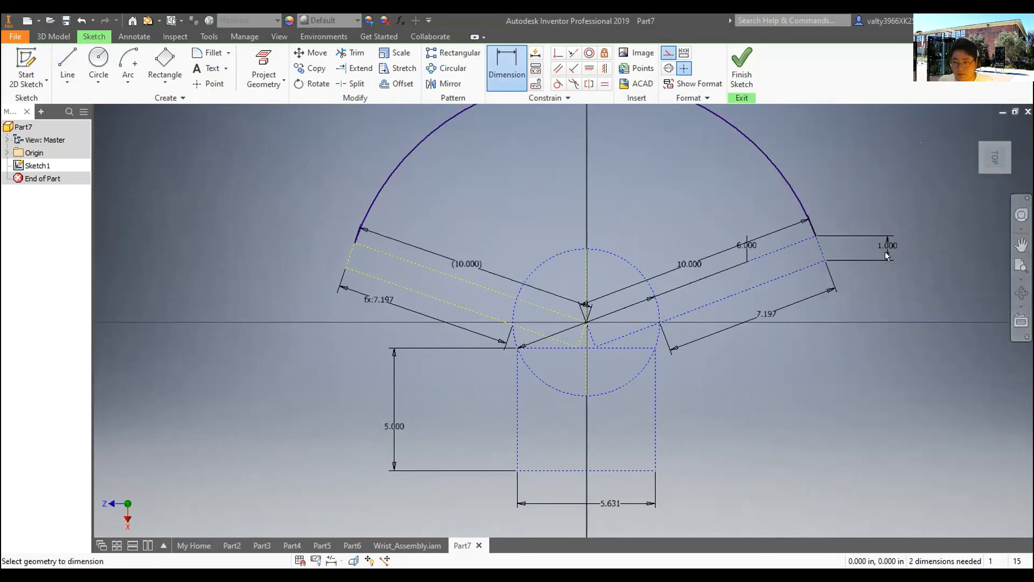
{"action": "left_click", "coordinate": [887, 246]}
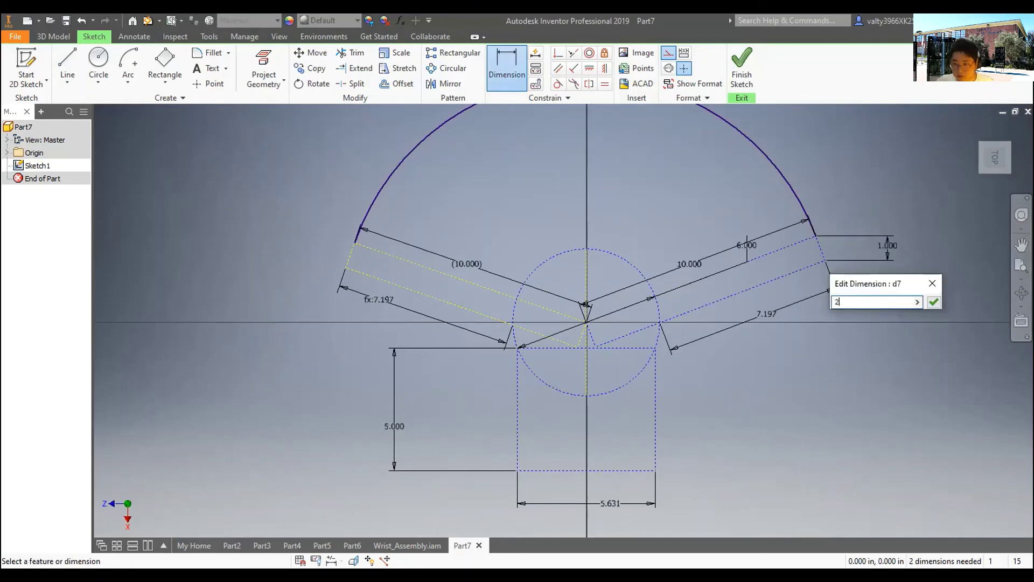
{"action": "key", "text": "Return"}
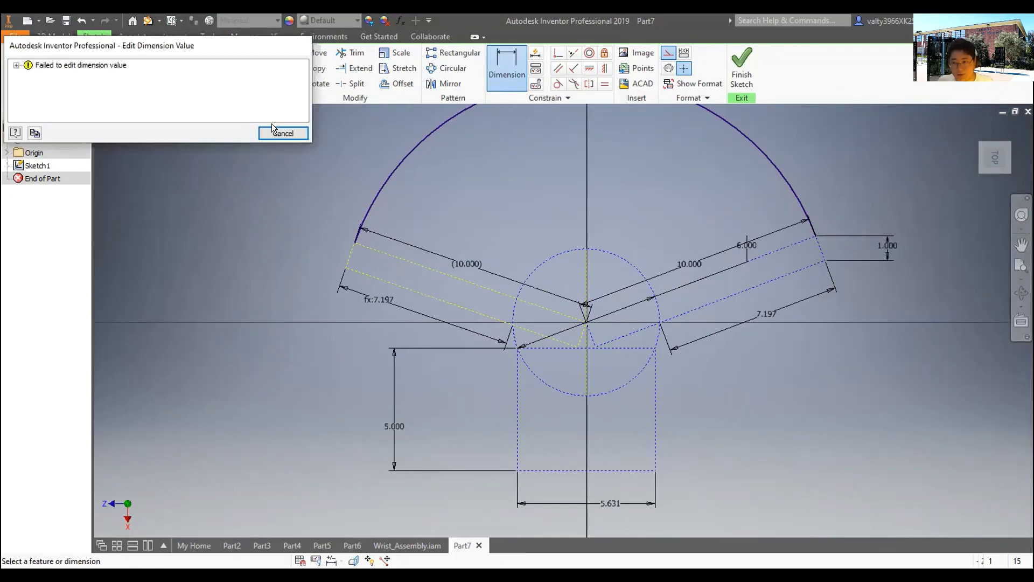
{"action": "key", "text": "Return"}
{"action": "key", "text": "ctrl+z"}
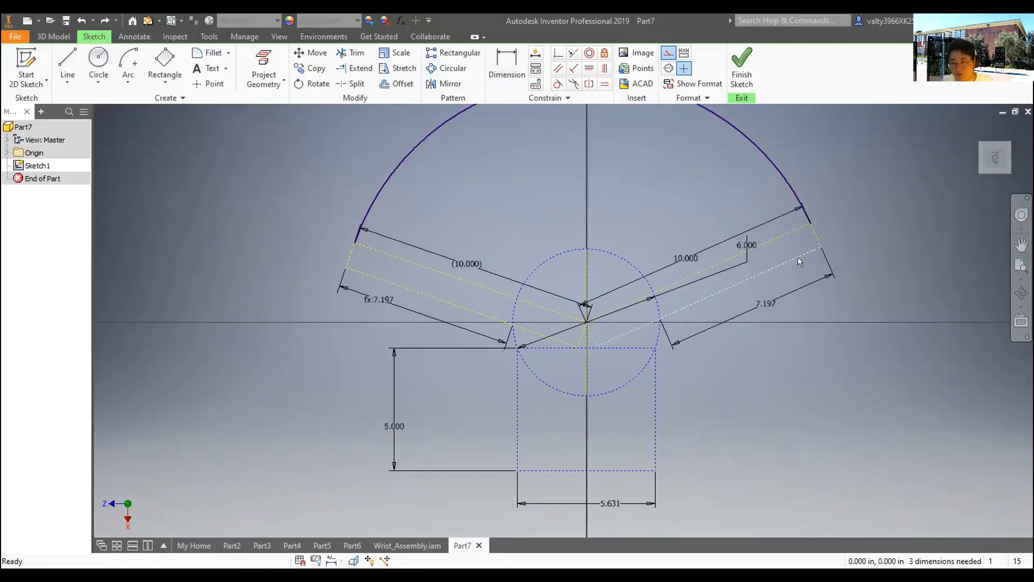
- Dimension the right-hand rectangle's outer edge vertically between its two corners again and try to set it to 2 in
{"action": "key", "text": "d"}
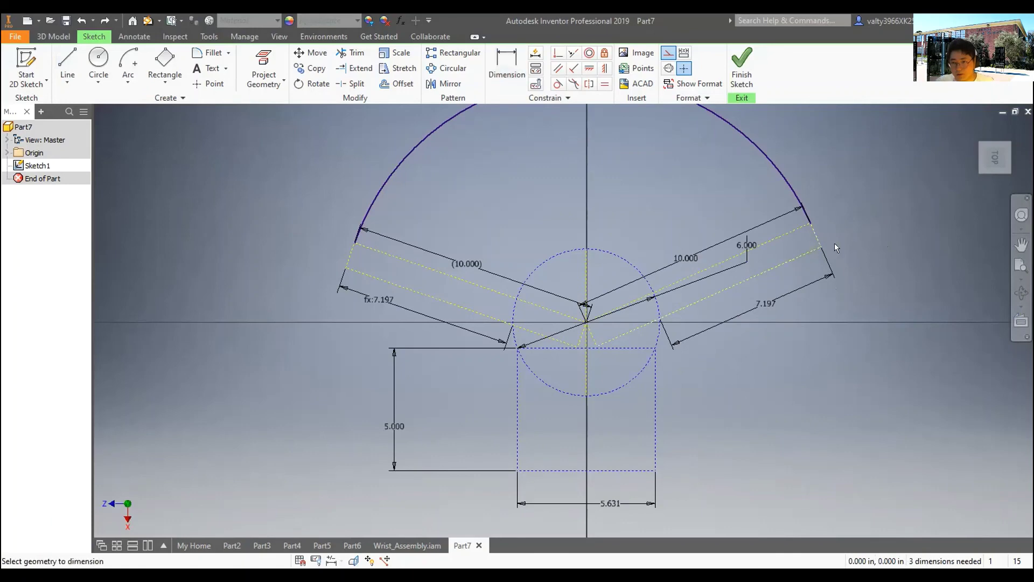
{"action": "left_click", "coordinate": [823, 245]}
{"action": "left_click", "coordinate": [812, 223]}
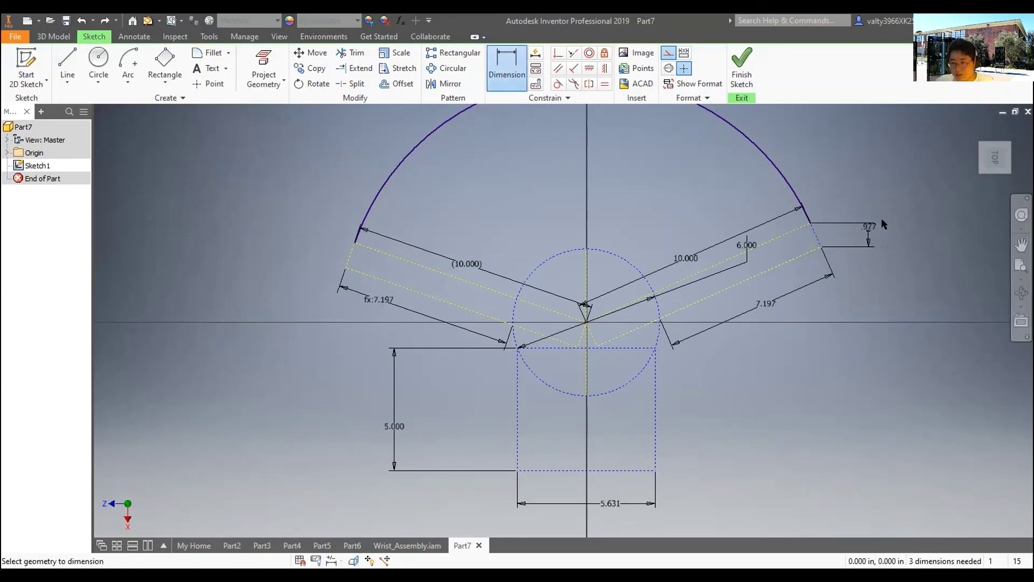
{"action": "left_click", "coordinate": [881, 220]}
{"action": "type", "text": "2"}
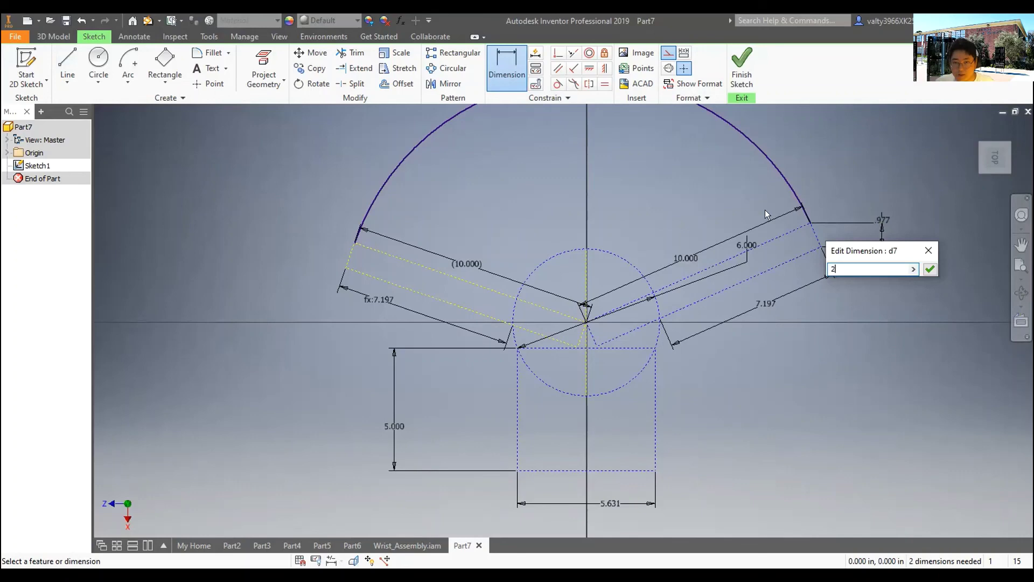
{"action": "key", "text": "Return"}
{"action": "left_click", "coordinate": [275, 133]}
{"action": "scroll", "coordinate": [812, 377], "scroll_direction": "up", "scroll_amount": 2}
{"action": "scroll", "coordinate": [862, 249], "scroll_direction": "down", "scroll_amount": 3}
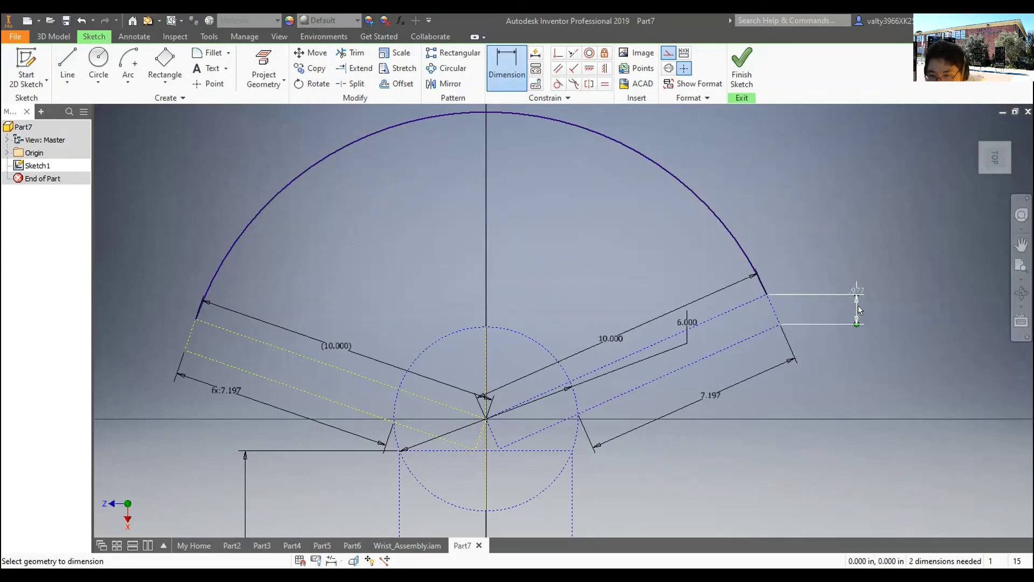
- Remove the right-hand outer edge's vertical dimension and undo the corner-to-circle dimensioning
{"action": "right_click", "coordinate": [803, 286]}
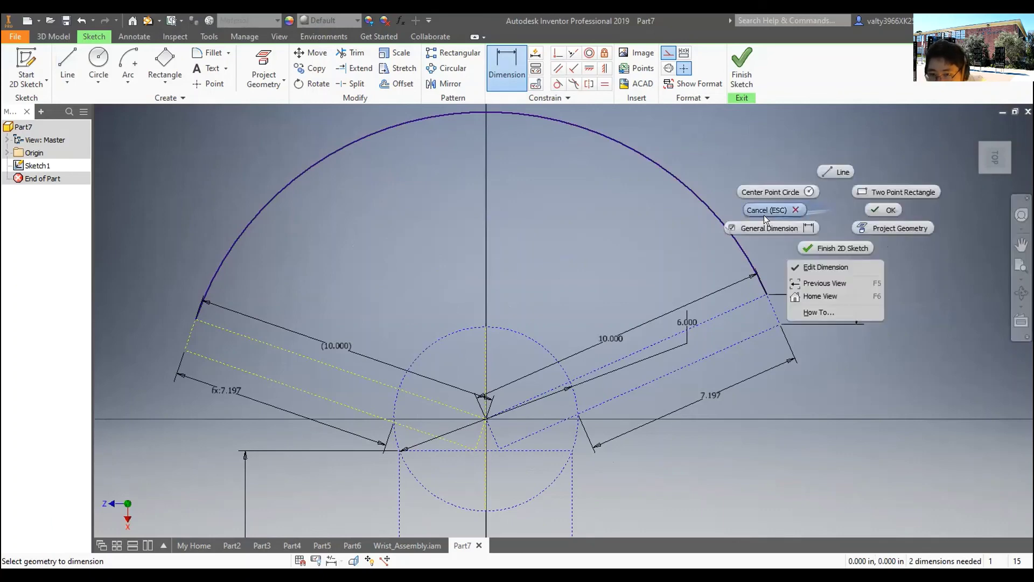
{"action": "left_click", "coordinate": [764, 215]}
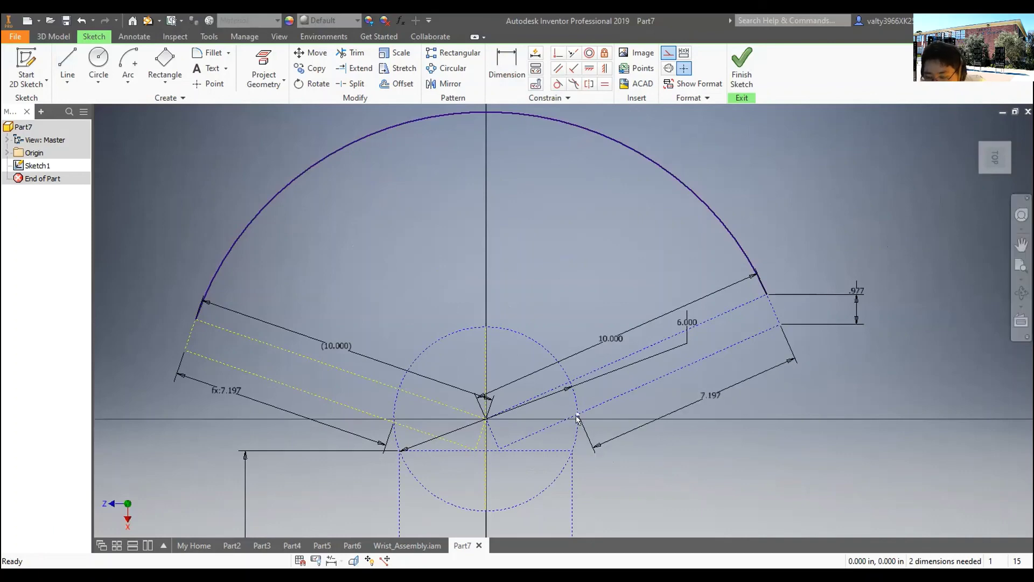
{"action": "key", "text": "Delete"}
{"action": "key", "text": "ctrl+z"}
{"action": "key", "text": "ctrl+z"}
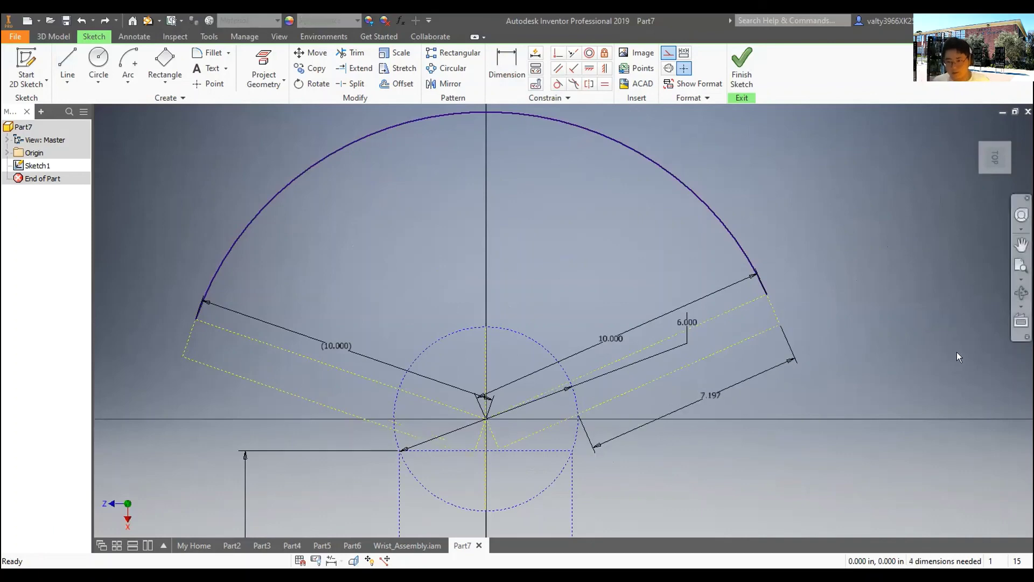
- Dimension the vertical height of the outer edges of both the right-hand and left-hand radial rectangles to 2 in
{"action": "left_click", "coordinate": [507, 67]}
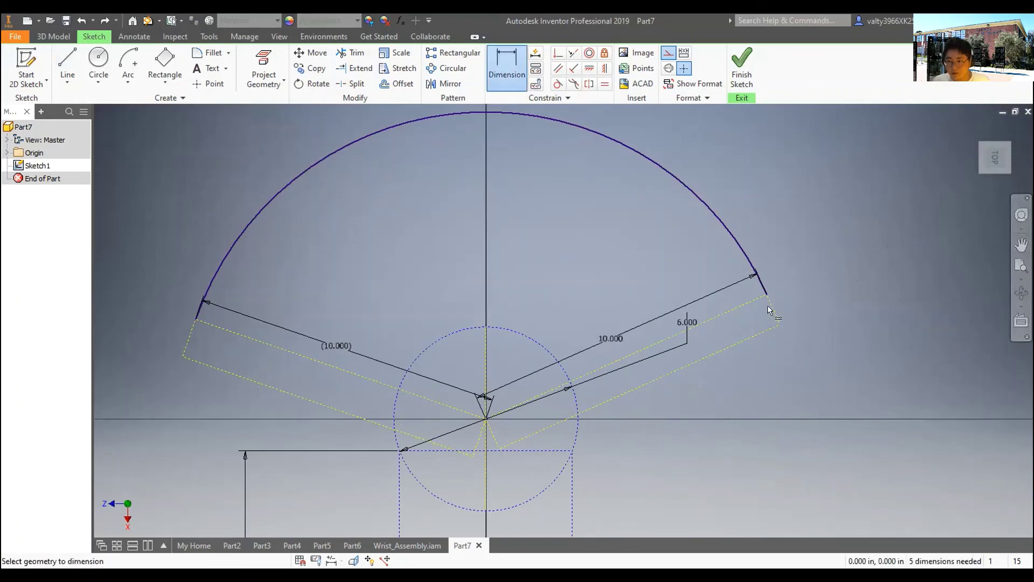
{"action": "left_click", "coordinate": [808, 295]}
{"action": "type", "text": "2"}
{"action": "key", "text": "Return"}
{"action": "left_click", "coordinate": [183, 344]}
{"action": "left_click", "coordinate": [145, 345]}
{"action": "type", "text": "2"}
{"action": "key", "text": "Return"}
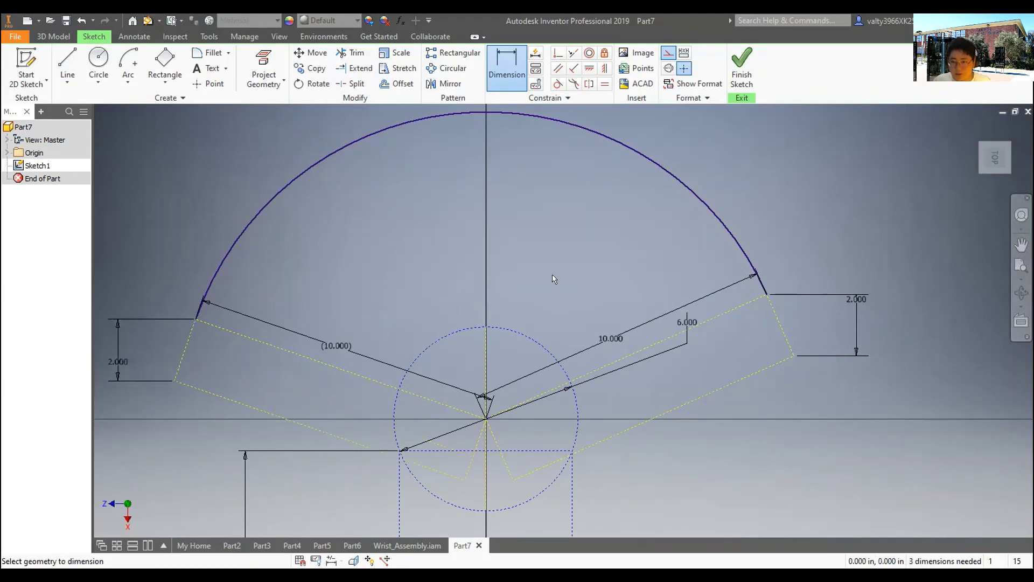
{"action": "scroll", "coordinate": [549, 358], "scroll_direction": "down", "scroll_amount": 3}
{"action": "scroll", "coordinate": [549, 358], "scroll_direction": "up", "scroll_amount": 5}
{"action": "middle_click_drag", "start_coordinate": [489, 271], "coordinate": [476, 206]}
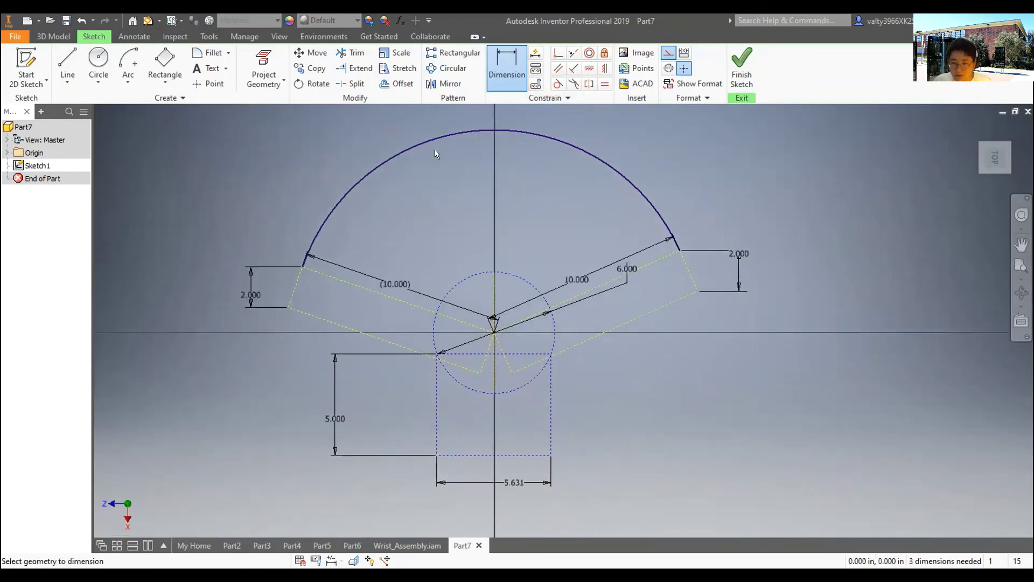
{"action": "left_click", "coordinate": [53, 36]}
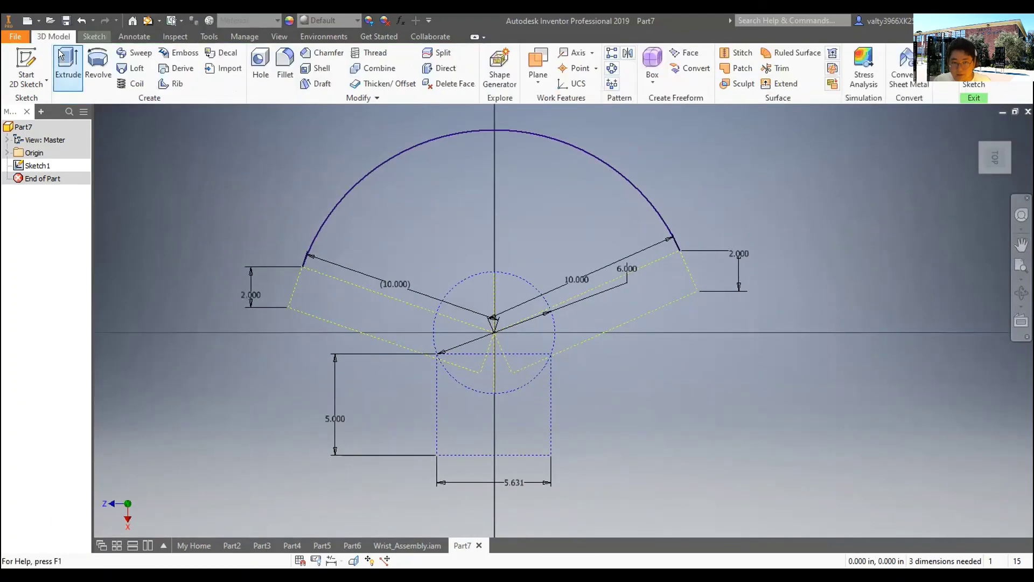
{"action": "left_click", "coordinate": [17, 37]}
{"action": "left_click", "coordinate": [93, 37]}
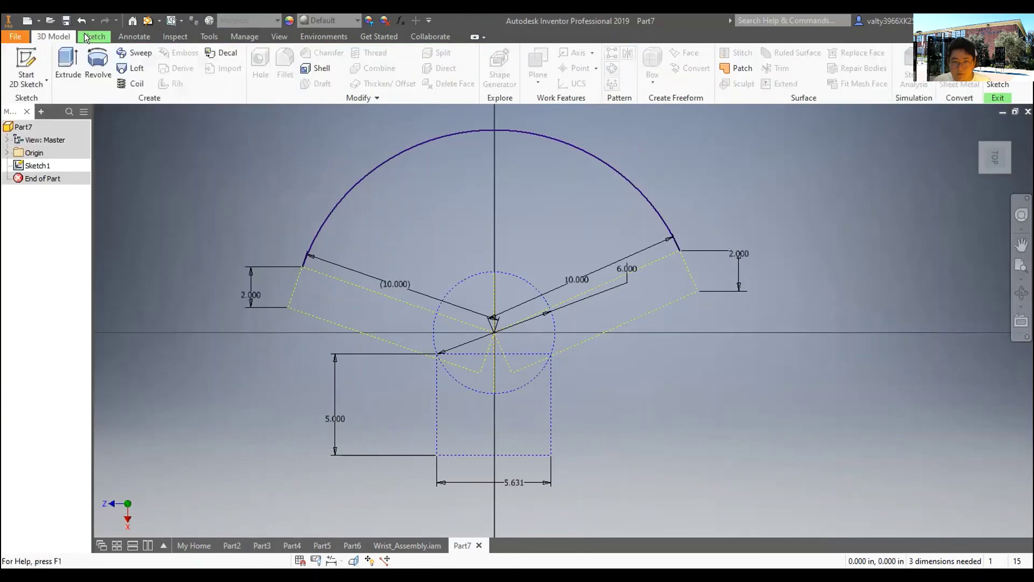
- Draw lines along the lower edges of both radial rectangles, from the construction circle to the outer corners
{"action": "left_click", "coordinate": [66, 67]}
{"action": "scroll", "coordinate": [587, 372], "scroll_direction": "up", "scroll_amount": 4}
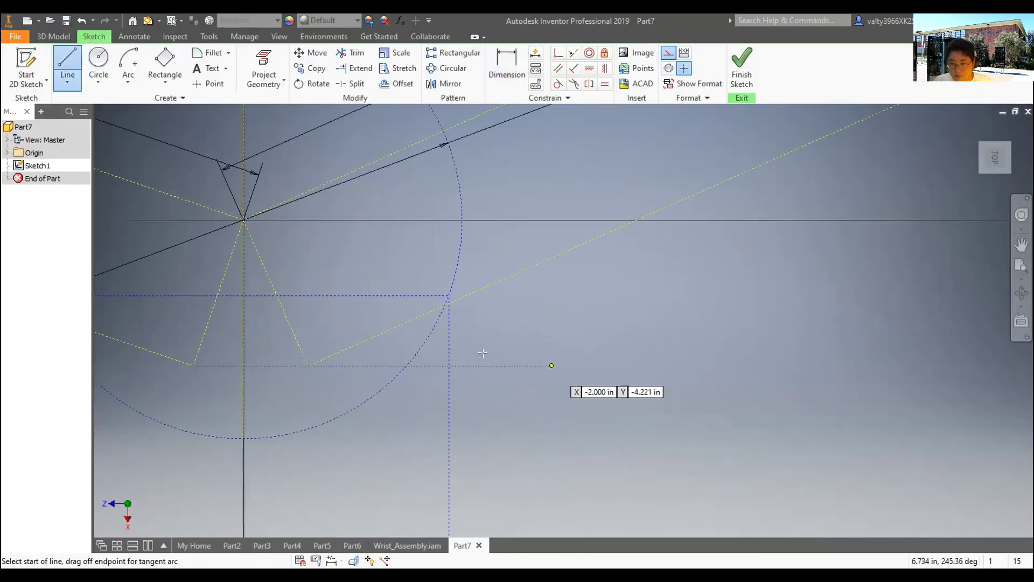
{"action": "scroll", "coordinate": [439, 305], "scroll_direction": "up", "scroll_amount": 3}
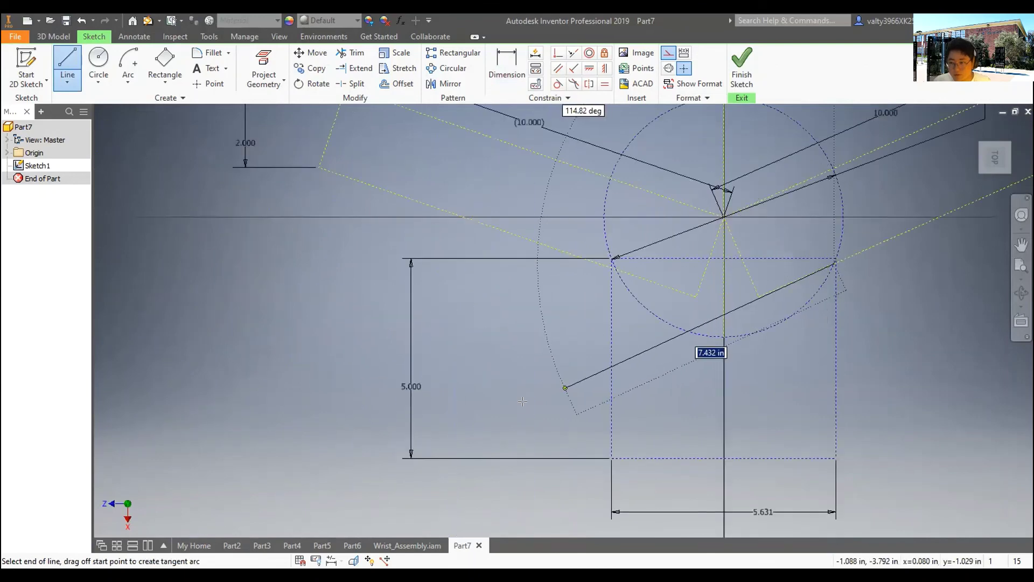
{"action": "middle_click_drag", "start_coordinate": [858, 279], "coordinate": [600, 409]}
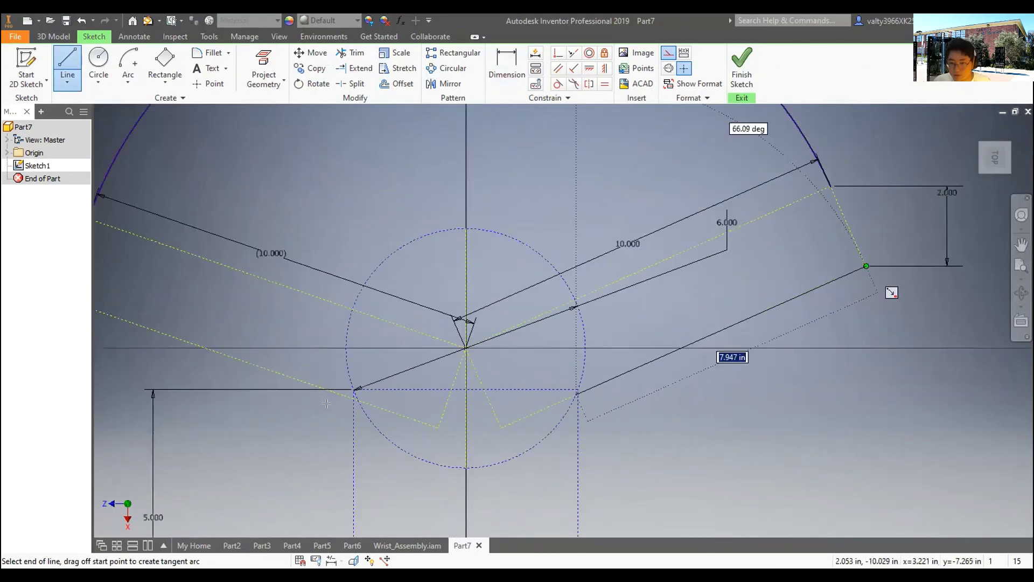
{"action": "scroll", "coordinate": [326, 404], "scroll_direction": "down", "scroll_amount": 6}
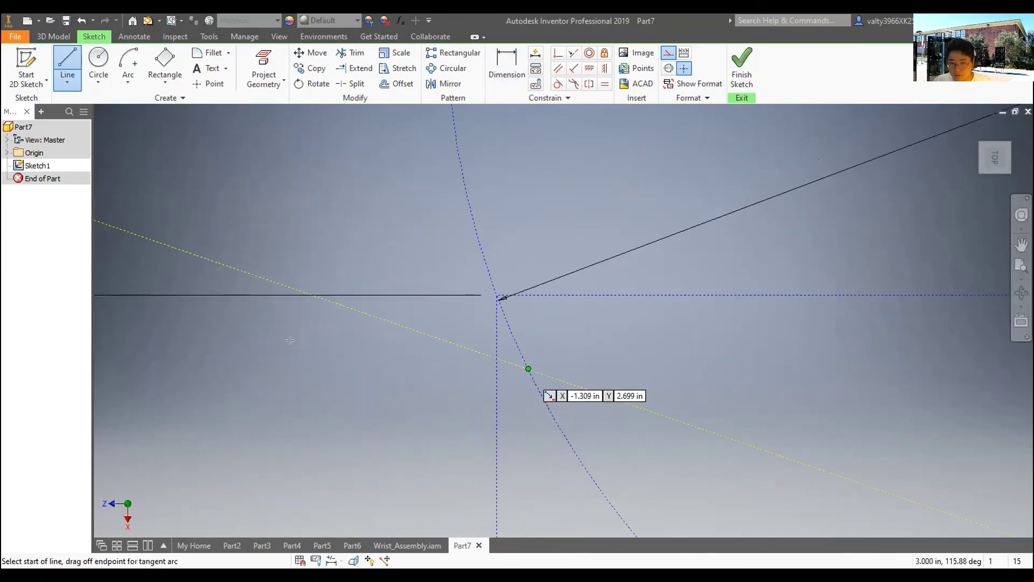
{"action": "left_click", "coordinate": [234, 295]}
{"action": "scroll", "coordinate": [236, 296], "scroll_direction": "down", "scroll_amount": 5}
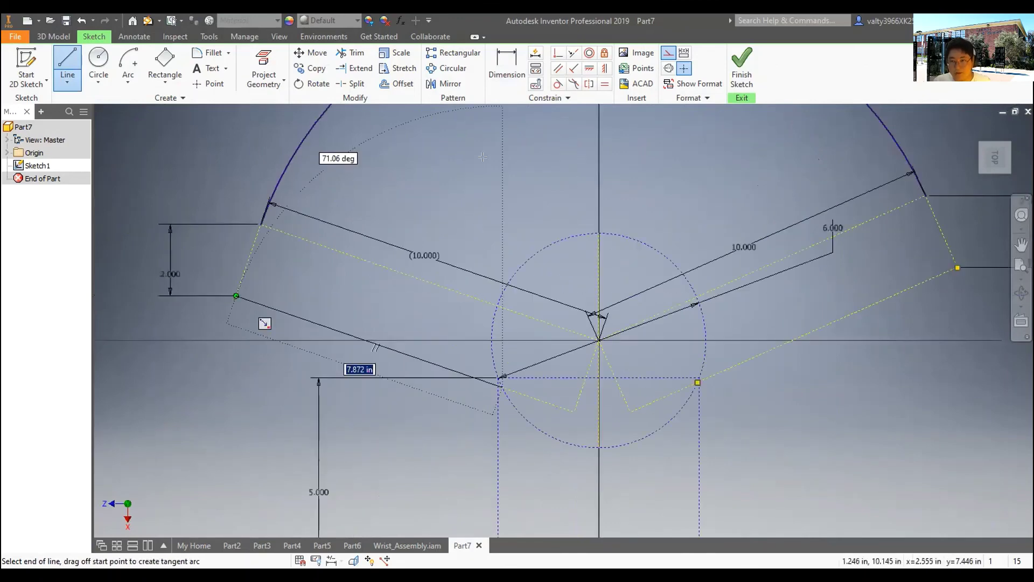
{"action": "key", "text": "Return"}
- Dimension the length of the lower line on the left-hand radial rectangle, between the circle and the outer corner
{"action": "left_click", "coordinate": [507, 54]}
{"action": "scroll", "coordinate": [503, 385], "scroll_direction": "up", "scroll_amount": 10}
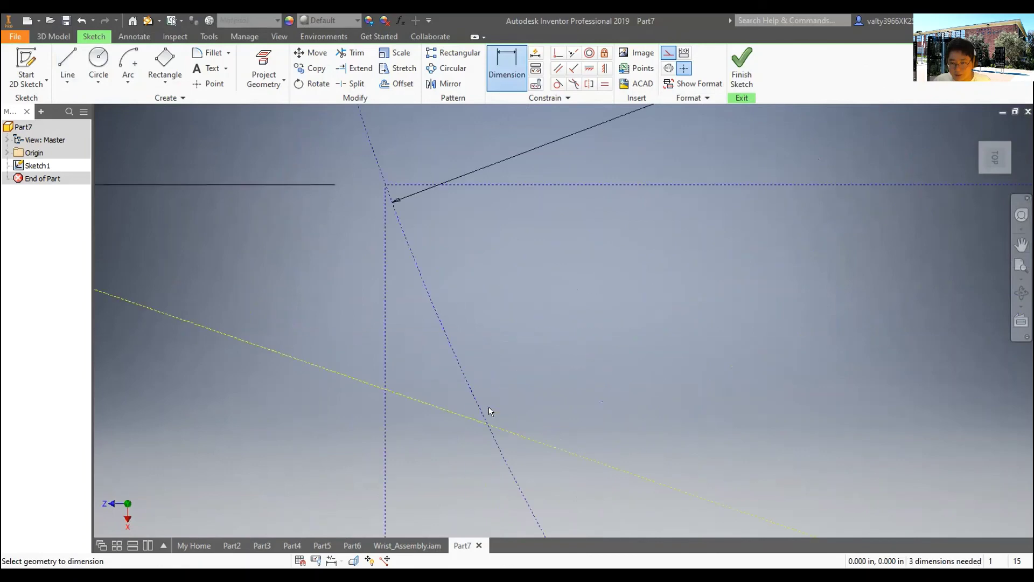
{"action": "scroll", "coordinate": [485, 427], "scroll_direction": "down", "scroll_amount": 10}
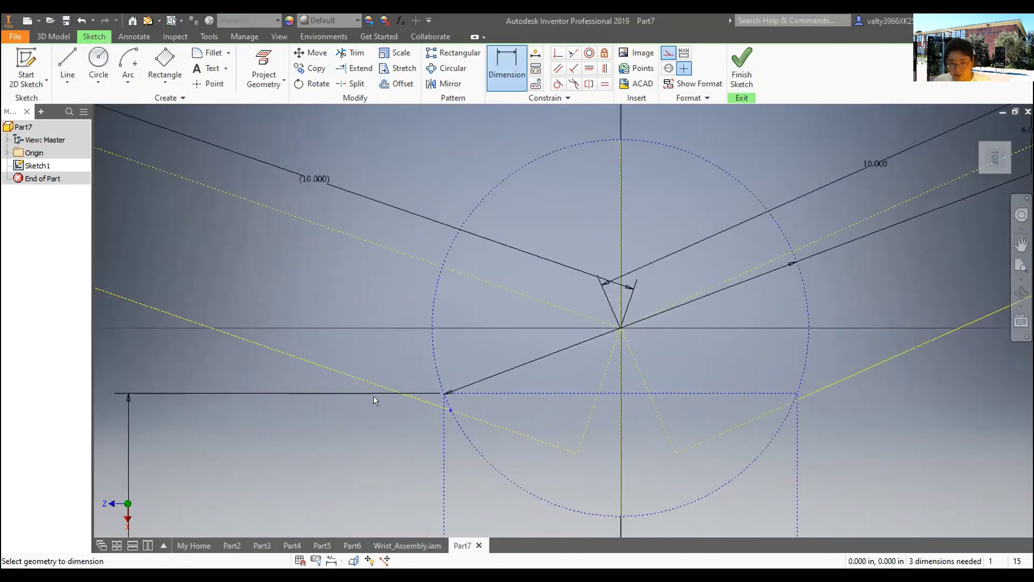
{"action": "left_click", "coordinate": [240, 345]}
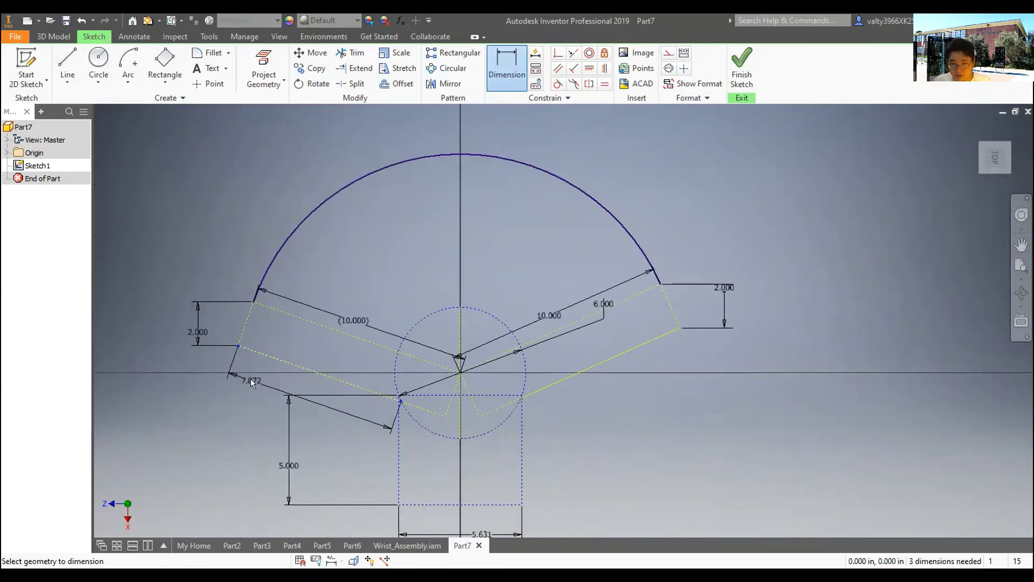
{"action": "left_click", "coordinate": [249, 377]}
- Dimension the right-hand rectangle's lower line from the circle to its outer corner and link it to the left-hand length dimension
{"action": "scroll", "coordinate": [576, 395], "scroll_direction": "up", "scroll_amount": 5}
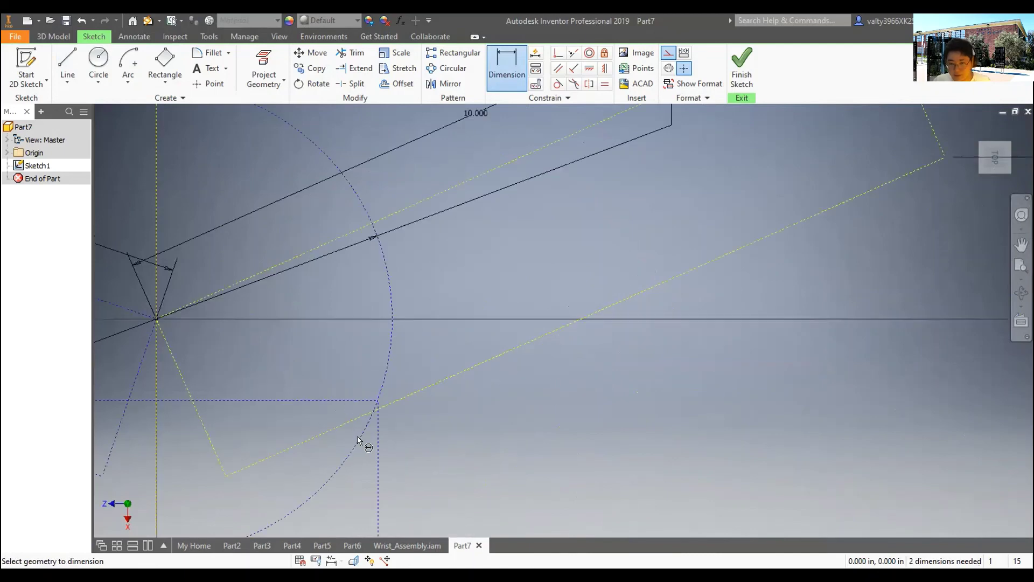
{"action": "left_click", "coordinate": [373, 411]}
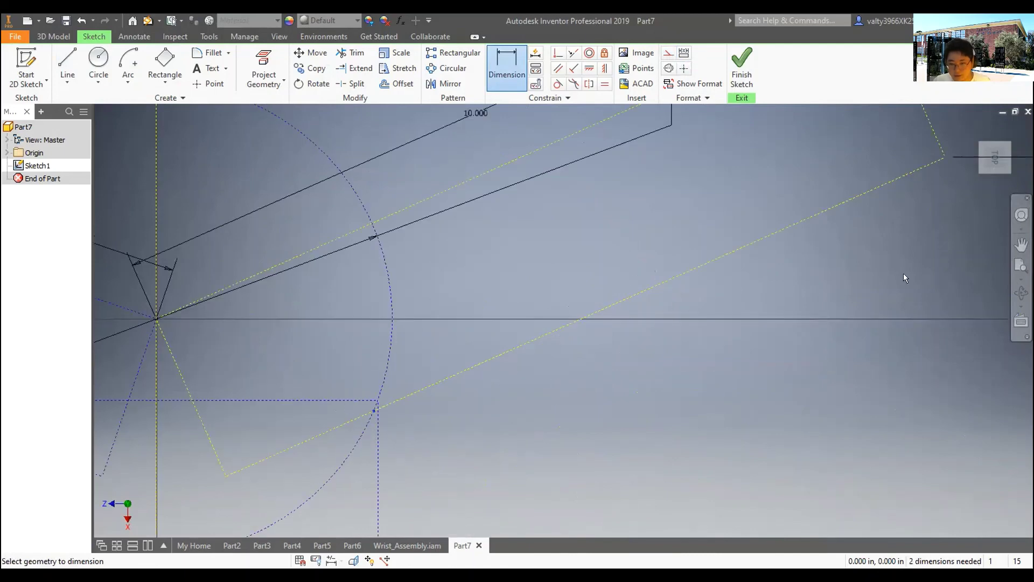
{"action": "left_click", "coordinate": [944, 157]}
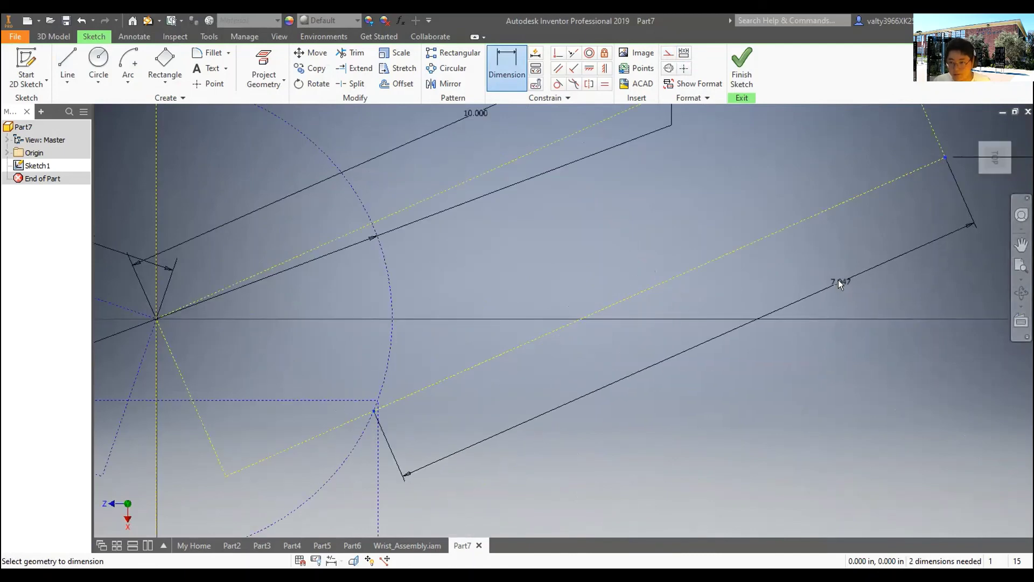
{"action": "left_click", "coordinate": [838, 280]}
{"action": "scroll", "coordinate": [839, 280], "scroll_direction": "down", "scroll_amount": 5}
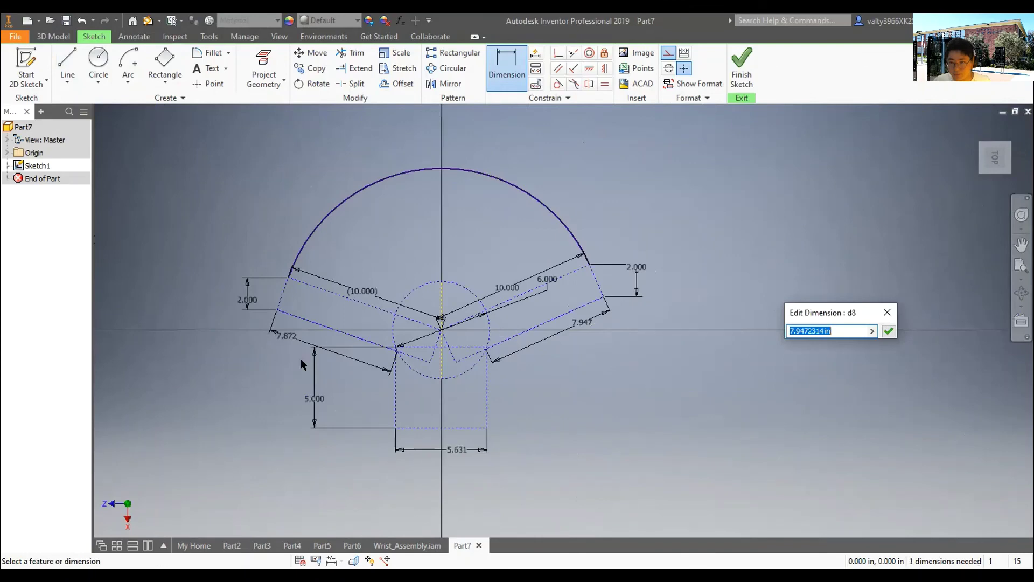
{"action": "left_click", "coordinate": [890, 332]}
- Draw solid lines over the outer edges of the right-hand and left-hand radial rectangles
{"action": "scroll", "coordinate": [540, 325], "scroll_direction": "up", "scroll_amount": 5}
{"action": "middle_click_drag", "start_coordinate": [540, 325], "coordinate": [694, 422]}
{"action": "scroll", "coordinate": [694, 422], "scroll_direction": "down", "scroll_amount": 3}
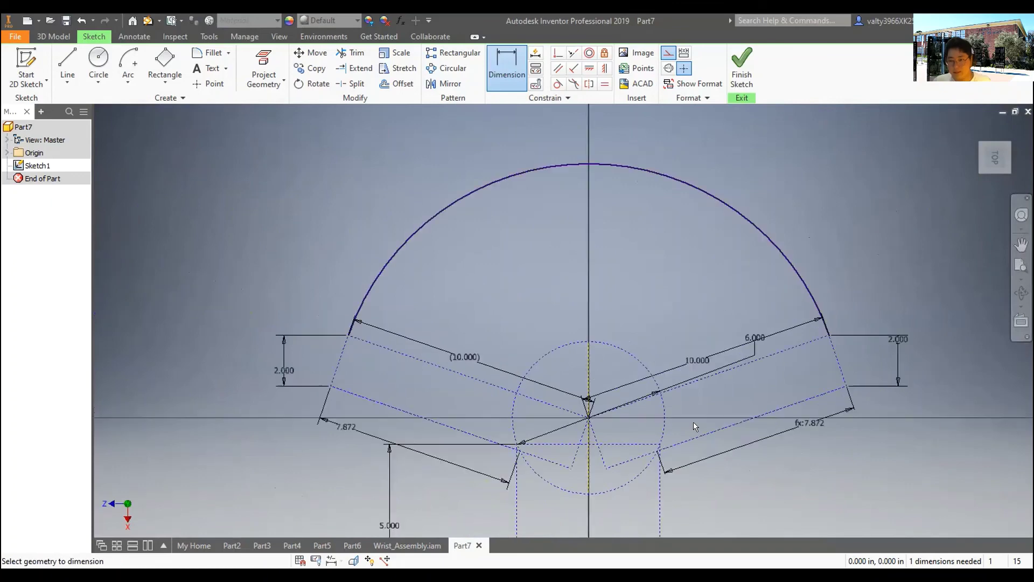
{"action": "middle_click_drag", "start_coordinate": [754, 397], "coordinate": [707, 324]}
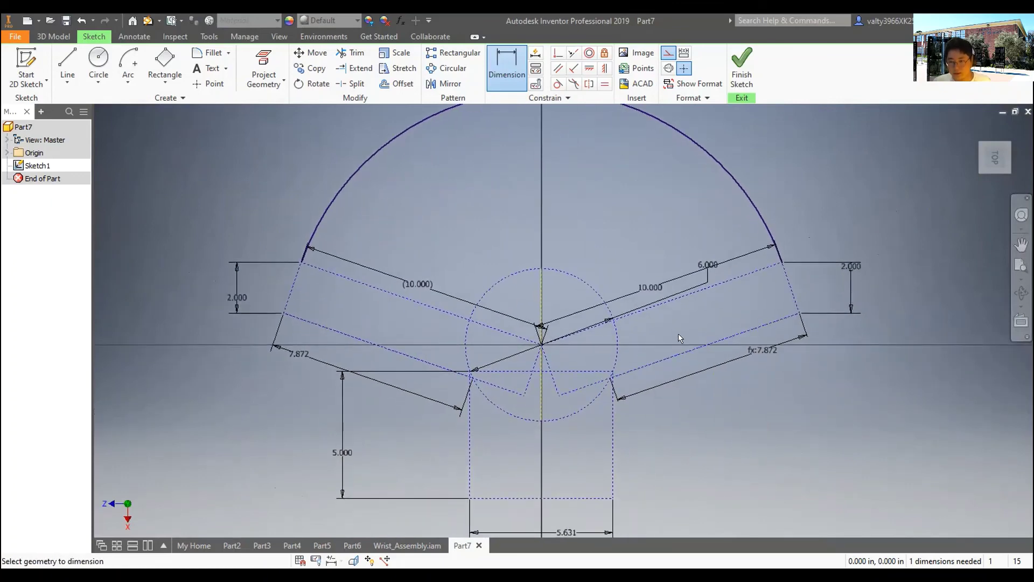
{"action": "left_click", "coordinate": [68, 64]}
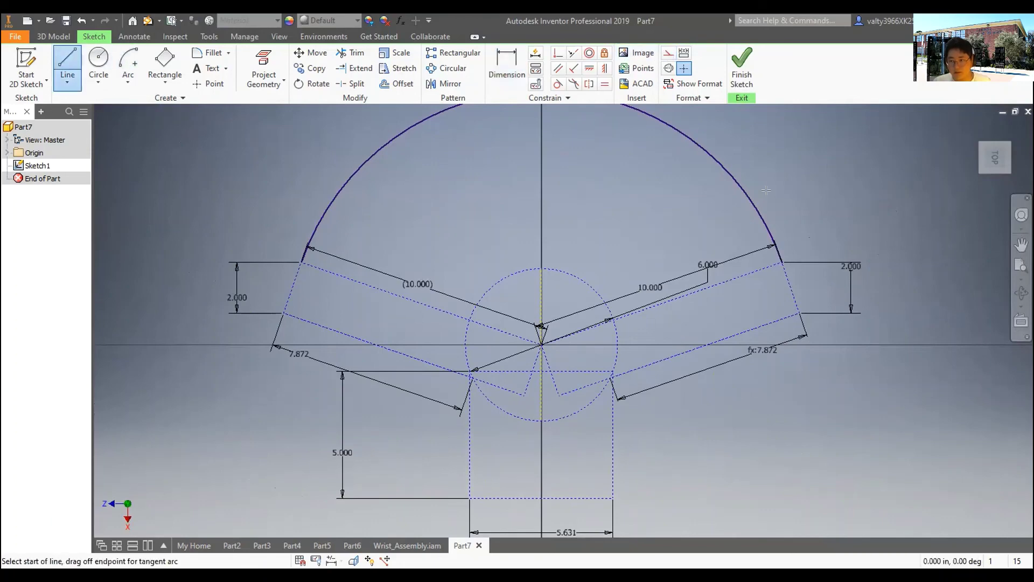
{"action": "left_click", "coordinate": [782, 262]}
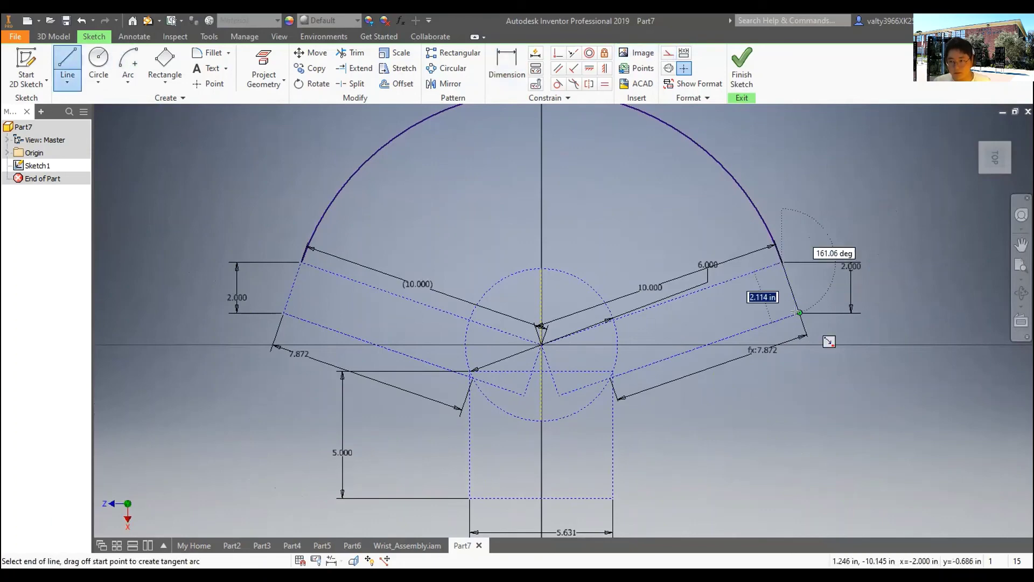
{"action": "key", "text": "Return"}
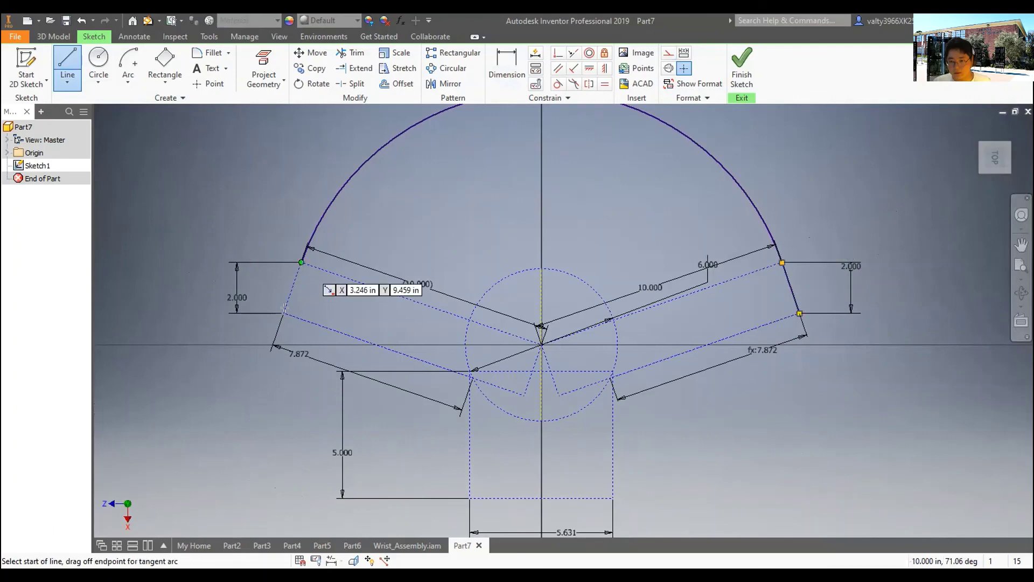
{"action": "left_click", "coordinate": [302, 263]}
{"action": "left_click", "coordinate": [284, 313]}
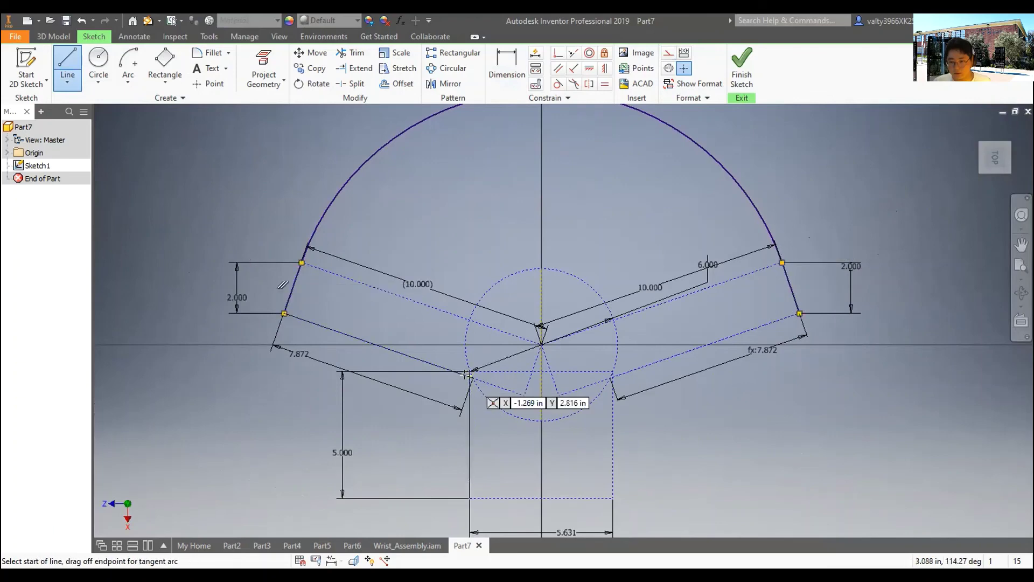
- Try to trace both radial rectangles' lower edges between their outer corners and the sides of the lower rectangle
{"action": "scroll", "coordinate": [468, 374], "scroll_direction": "down", "scroll_amount": 5}
{"action": "scroll", "coordinate": [478, 375], "scroll_direction": "up", "scroll_amount": 9}
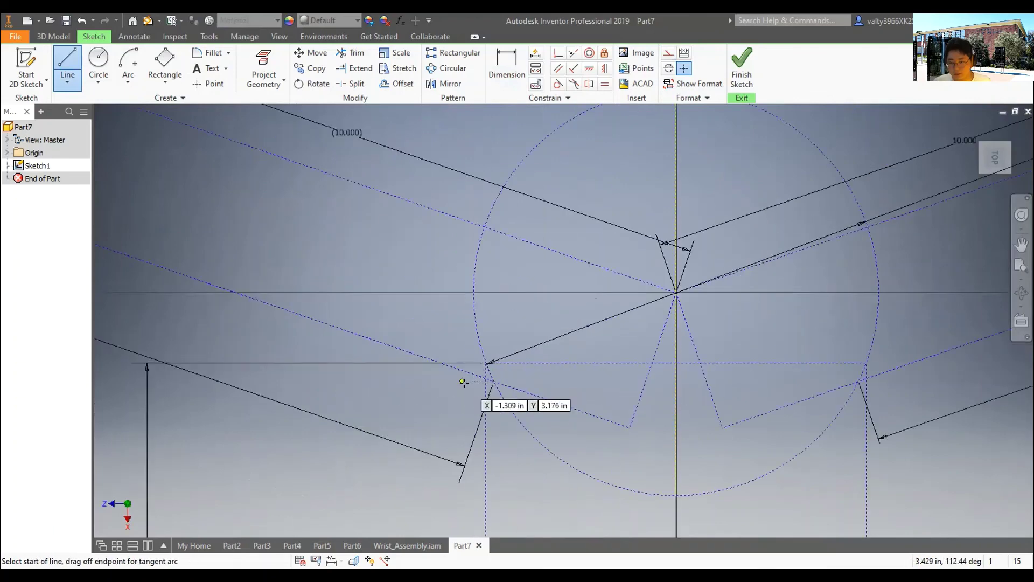
{"action": "left_click", "coordinate": [487, 363]}
{"action": "scroll", "coordinate": [293, 272], "scroll_direction": "down", "scroll_amount": 3}
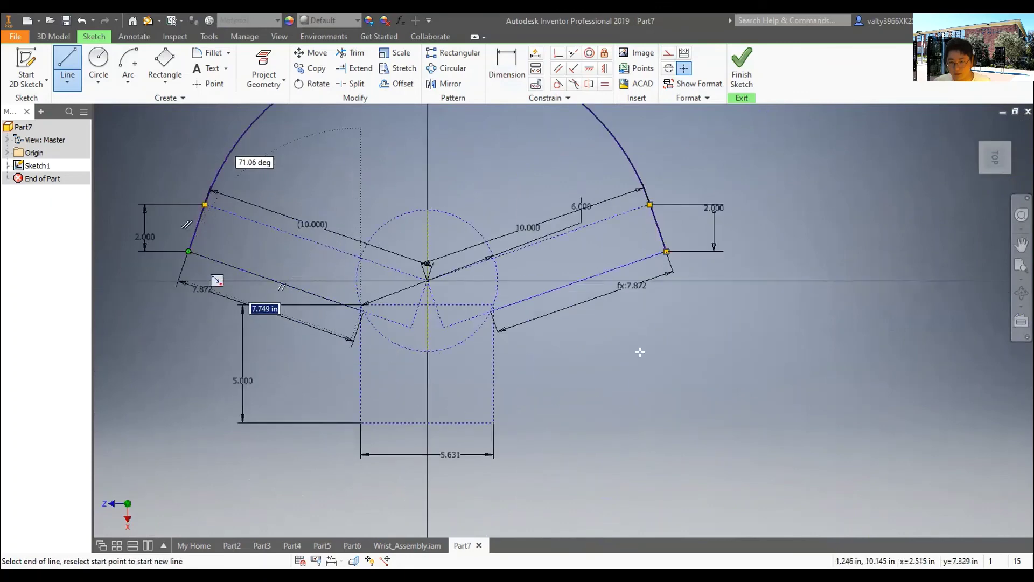
{"action": "scroll", "coordinate": [675, 316], "scroll_direction": "up", "scroll_amount": 3}
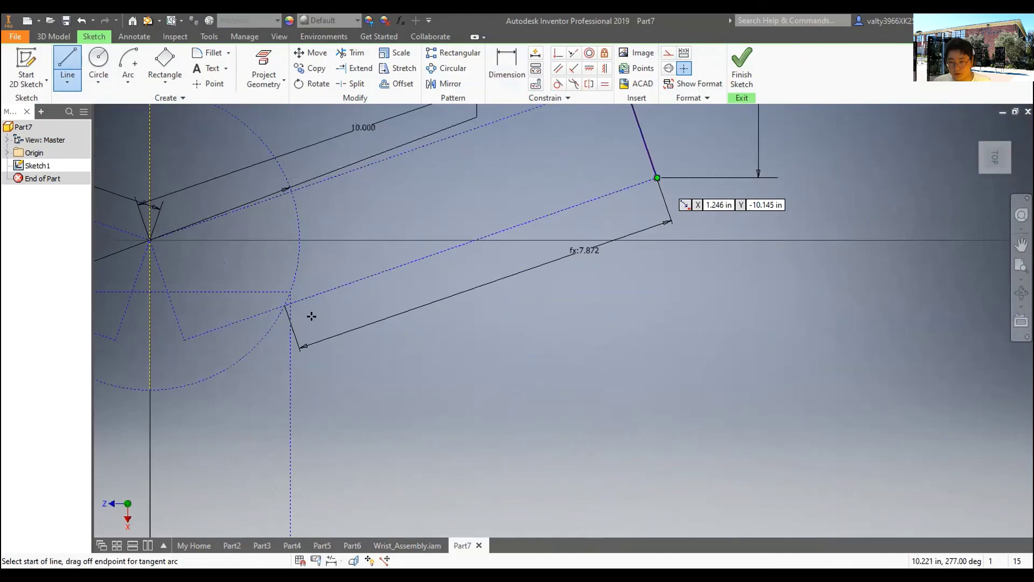
{"action": "left_click", "coordinate": [658, 177]}
{"action": "scroll", "coordinate": [302, 315], "scroll_direction": "up", "scroll_amount": 4}
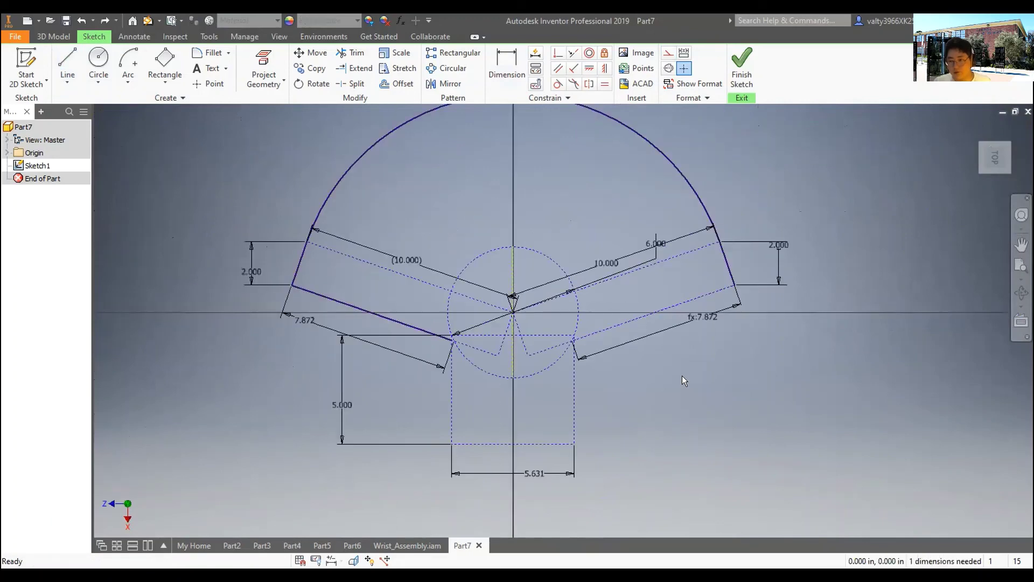
- Undo the traced edge lines and the length dimensions on the radial rectangles' lower edges
{"action": "key", "text": "ctrl+z"}
{"action": "key", "text": "ctrl+z"}
{"action": "key", "text": "ctrl+z"}
{"action": "key", "text": "ctrl+z"}
{"action": "key", "text": "ctrl+z"}
{"action": "key", "text": "ctrl+z"}
{"action": "key", "text": "ctrl+z"}
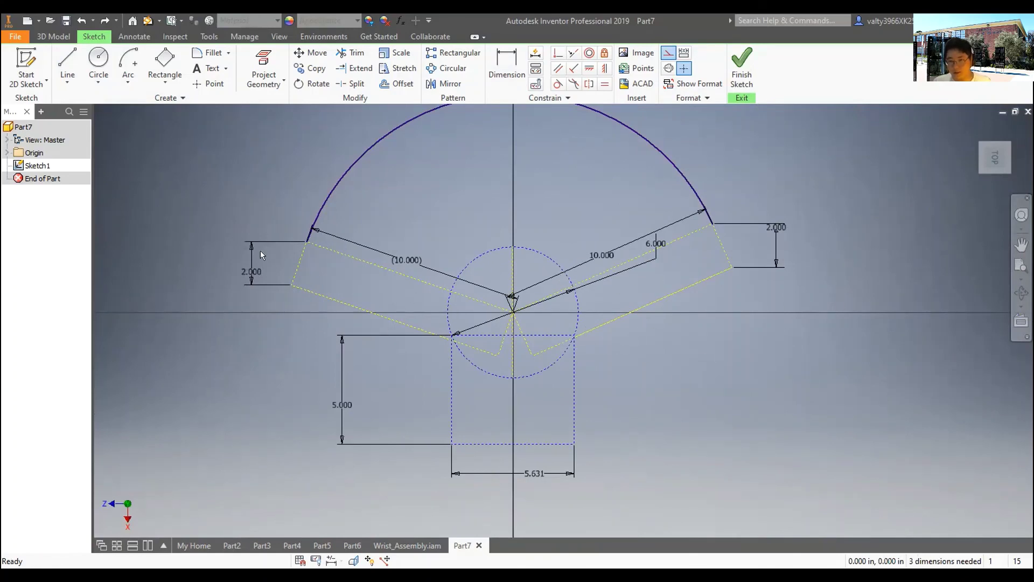
- Draw a line along the left-hand radial rectangle's lower edge, from its intersection with the construction circle to the outer corner
{"action": "left_click", "coordinate": [68, 64]}
{"action": "scroll", "coordinate": [439, 276], "scroll_direction": "up", "scroll_amount": 5}
{"action": "scroll", "coordinate": [678, 386], "scroll_direction": "down", "scroll_amount": 5}
{"action": "scroll", "coordinate": [615, 360], "scroll_direction": "up", "scroll_amount": 6}
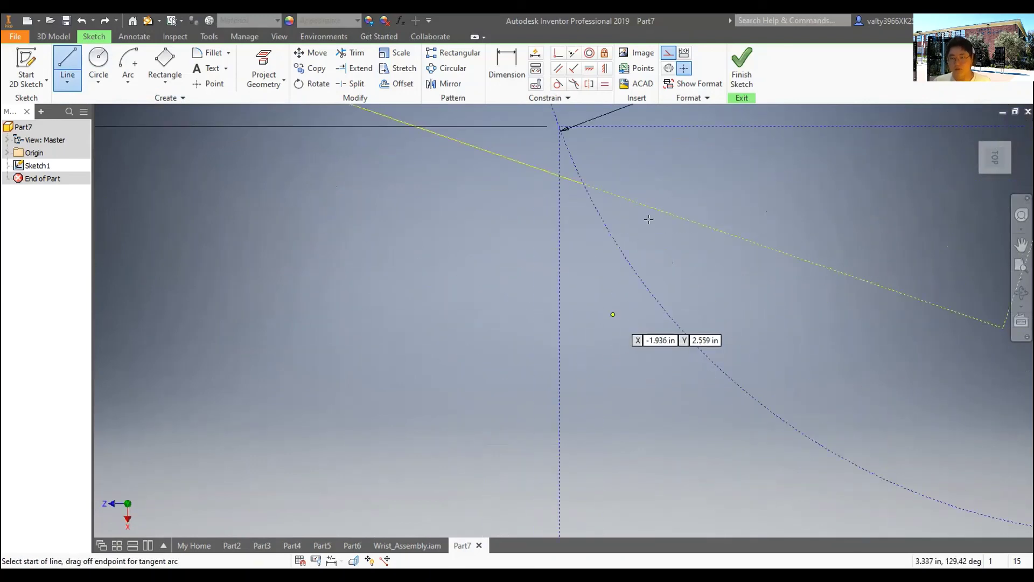
{"action": "scroll", "coordinate": [528, 388], "scroll_direction": "down", "scroll_amount": 3}
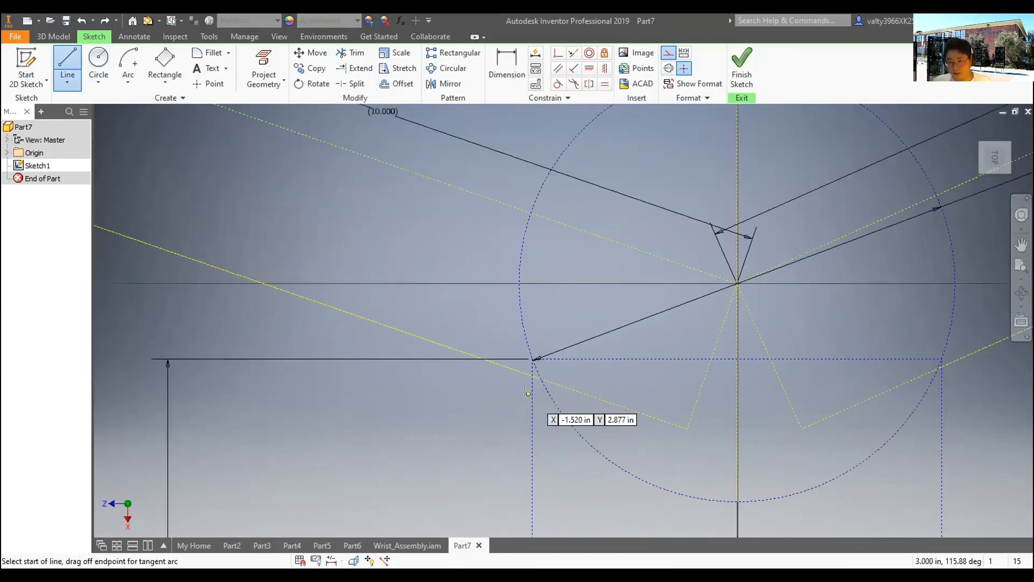
{"action": "scroll", "coordinate": [531, 371], "scroll_direction": "up", "scroll_amount": 3}
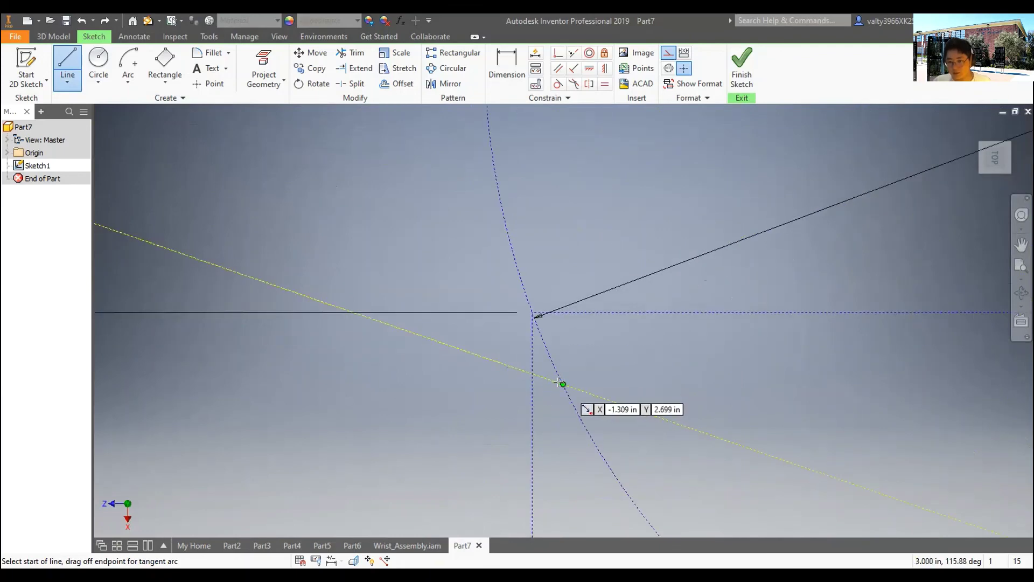
{"action": "left_click", "coordinate": [611, 364]}
{"action": "scroll", "coordinate": [611, 364], "scroll_direction": "down", "scroll_amount": 3}
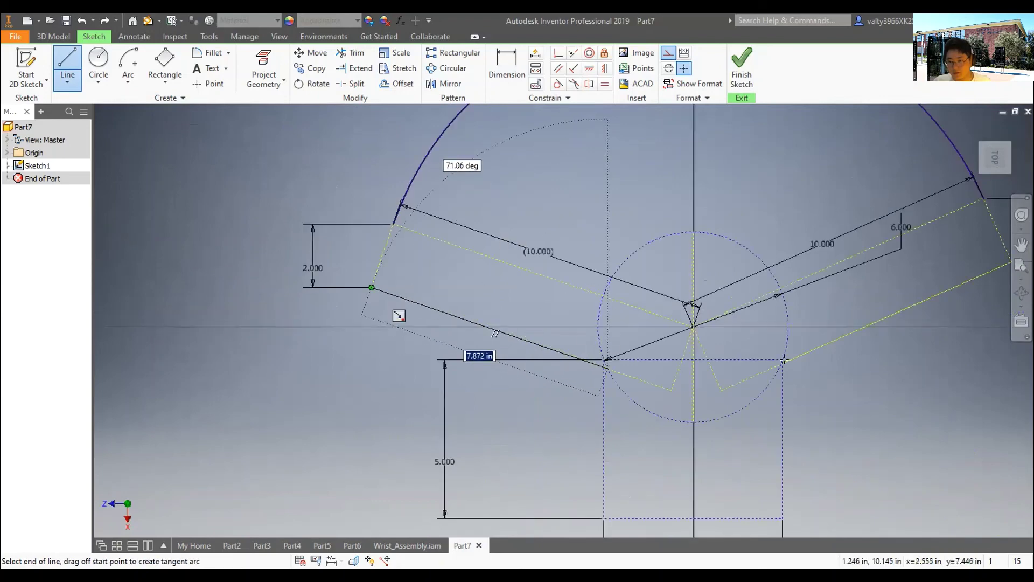
{"action": "left_click", "coordinate": [372, 287]}
- Draw a matching line along the right-hand radial rectangle's lower edge, from the circle intersection to the outer corner
{"action": "scroll", "coordinate": [564, 363], "scroll_direction": "up", "scroll_amount": 5}
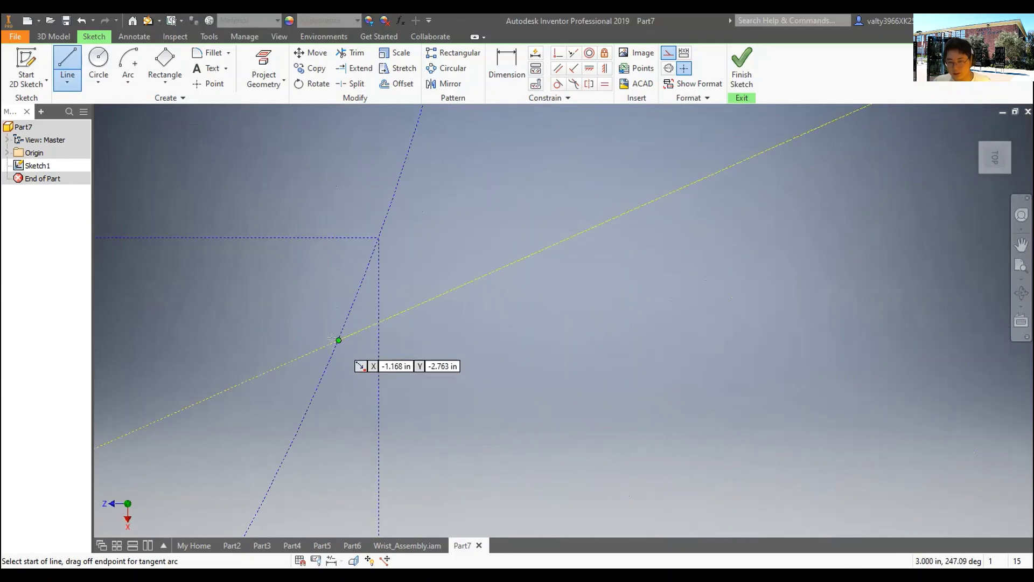
{"action": "left_click", "coordinate": [338, 340]}
{"action": "scroll", "coordinate": [339, 340], "scroll_direction": "down", "scroll_amount": 3}
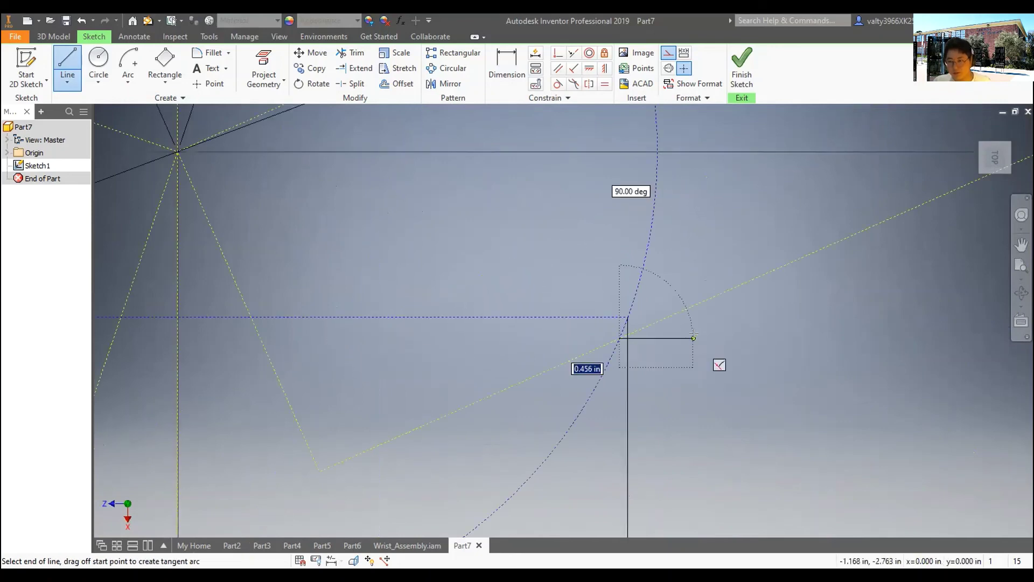
{"action": "middle_click_drag", "start_coordinate": [740, 301], "coordinate": [418, 436]}
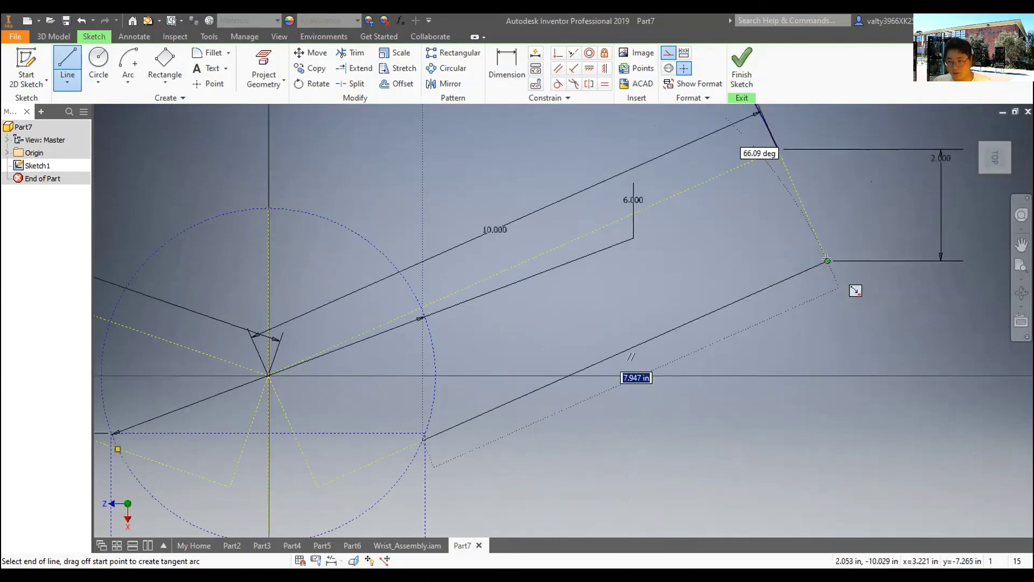
{"action": "key", "text": "Return"}
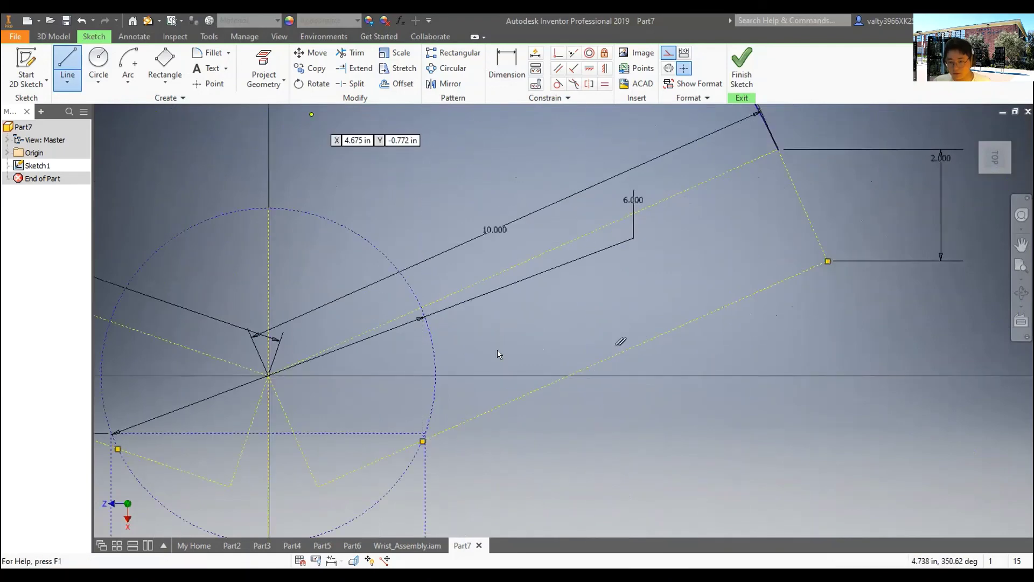
- Dimension the right-hand radial rectangle's lower edge from its intersection with the construction circle to the outer corner, keeping the proposed length
{"action": "key", "text": "d"}
{"action": "scroll", "coordinate": [418, 445], "scroll_direction": "up", "scroll_amount": 5}
{"action": "scroll", "coordinate": [743, 371], "scroll_direction": "down", "scroll_amount": 5}
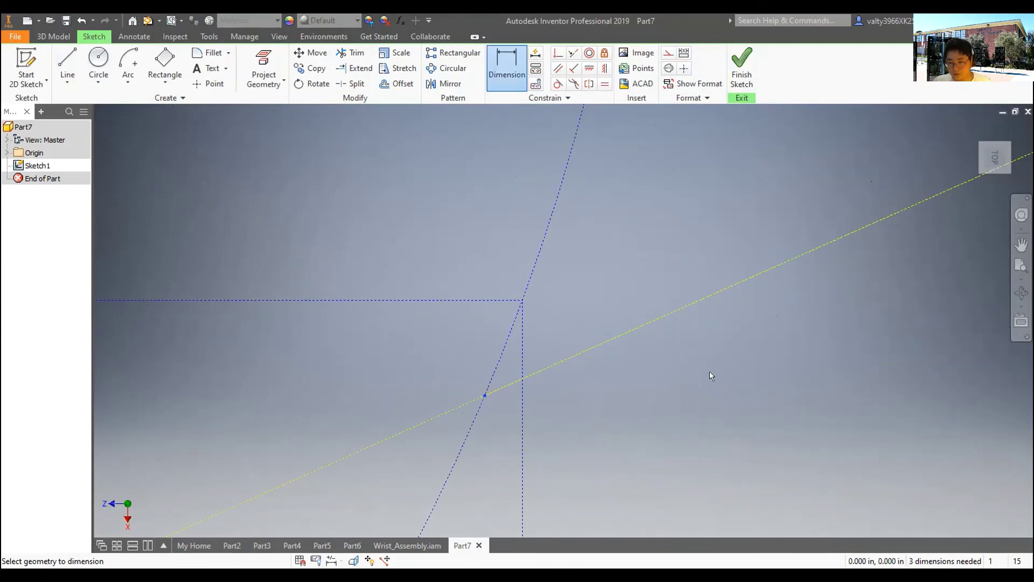
{"action": "mouse_move", "coordinate": [773, 307]}
{"action": "middle_mouse_down"}
{"action": "mouse_move", "coordinate": [591, 371]}
{"action": "mouse_move", "coordinate": [371, 416]}
{"action": "middle_mouse_up"}
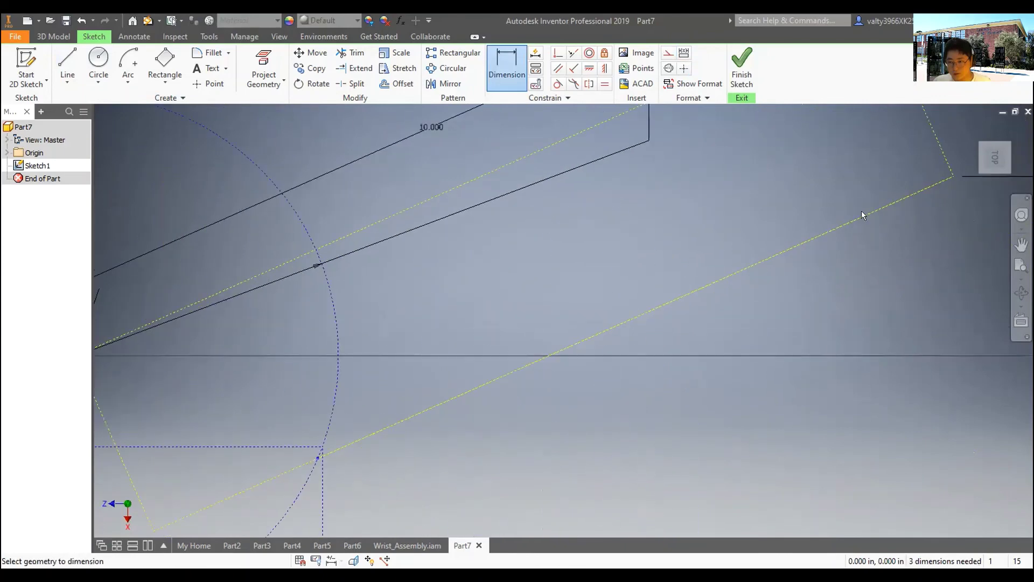
{"action": "left_click", "coordinate": [952, 176]}
{"action": "left_click", "coordinate": [512, 82]}
{"action": "key", "text": "d"}
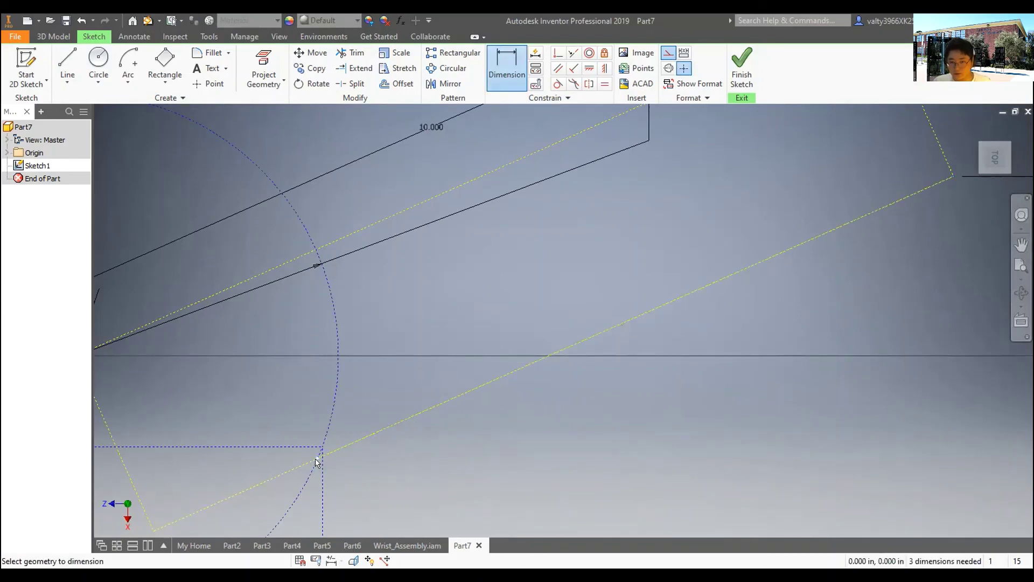
{"action": "left_click", "coordinate": [951, 176]}
{"action": "left_click", "coordinate": [844, 287]}
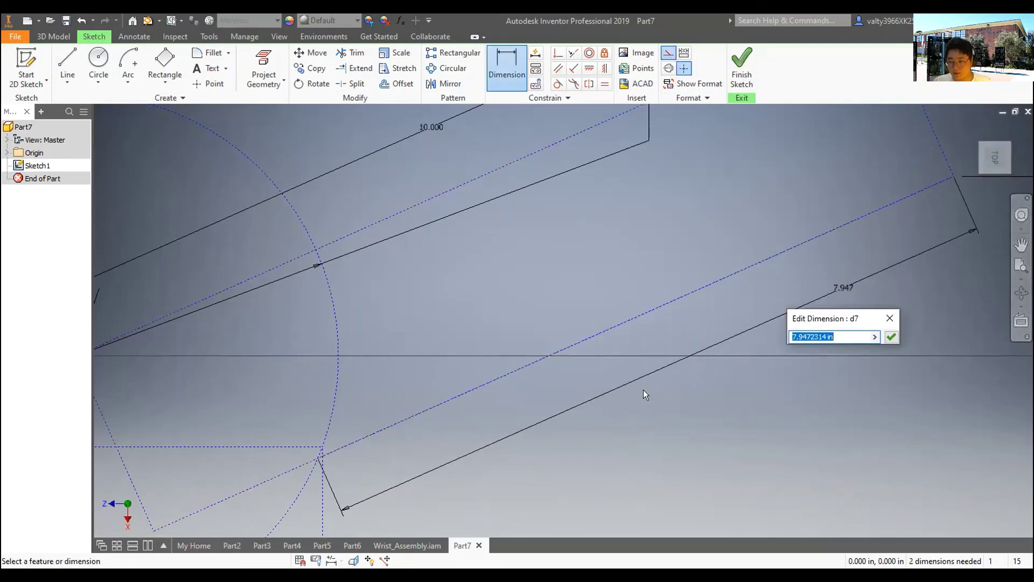
{"action": "scroll", "coordinate": [643, 390], "scroll_direction": "up", "scroll_amount": 6}
{"action": "scroll", "coordinate": [643, 390], "scroll_direction": "down", "scroll_amount": 3}
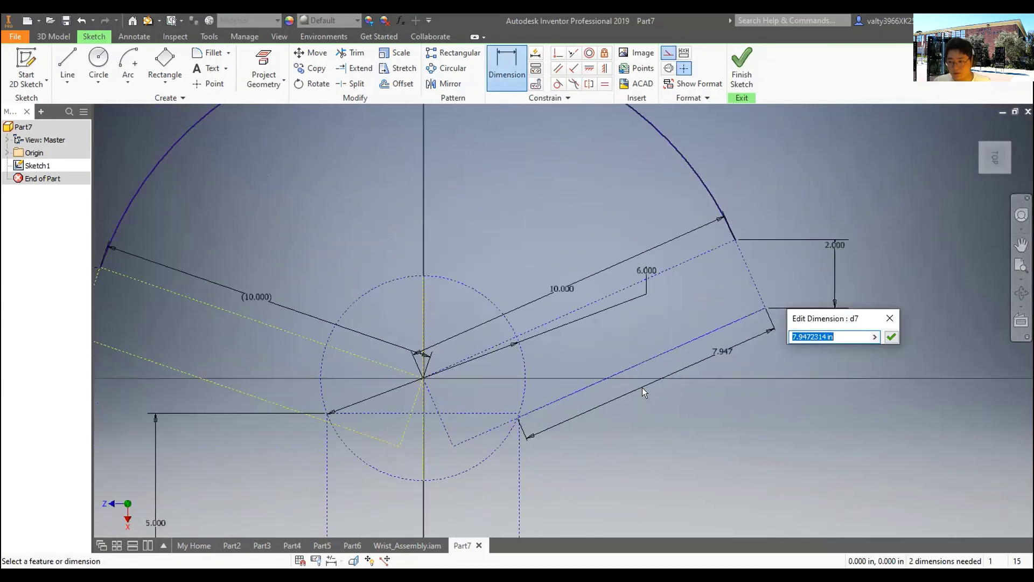
{"action": "left_click", "coordinate": [894, 328]}
- Dimension the left-hand radial rectangle's lower edge from the circle intersection to the outer corner, linking its length to the right-hand edge's dimension
{"action": "scroll", "coordinate": [545, 433], "scroll_direction": "up", "scroll_amount": 5}
{"action": "scroll", "coordinate": [523, 438], "scroll_direction": "up", "scroll_amount": 3}
{"action": "middle_click_drag", "start_coordinate": [524, 442], "coordinate": [728, 322]}
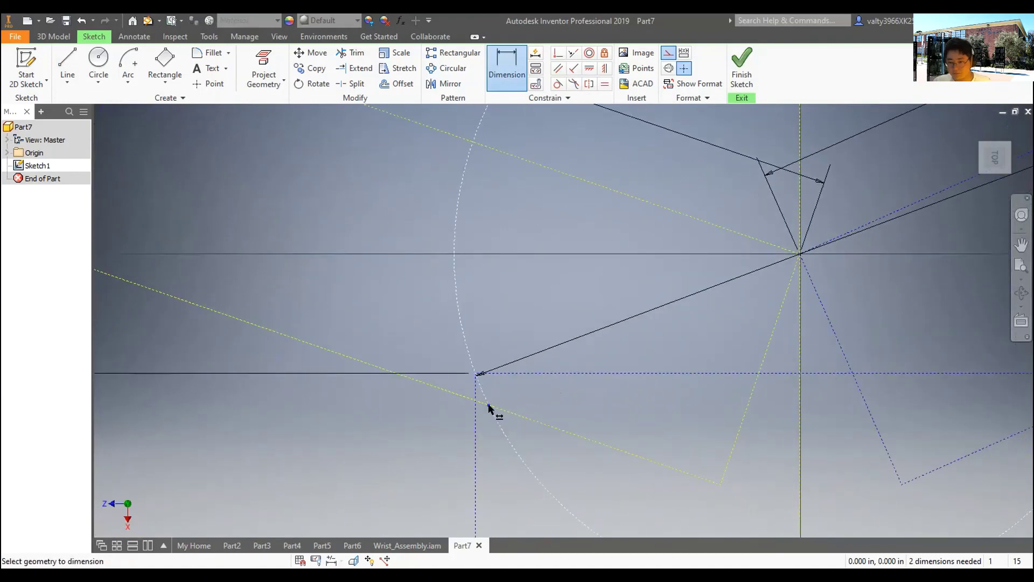
{"action": "scroll", "coordinate": [489, 410], "scroll_direction": "down", "scroll_amount": 3}
{"action": "left_click", "coordinate": [185, 304]}
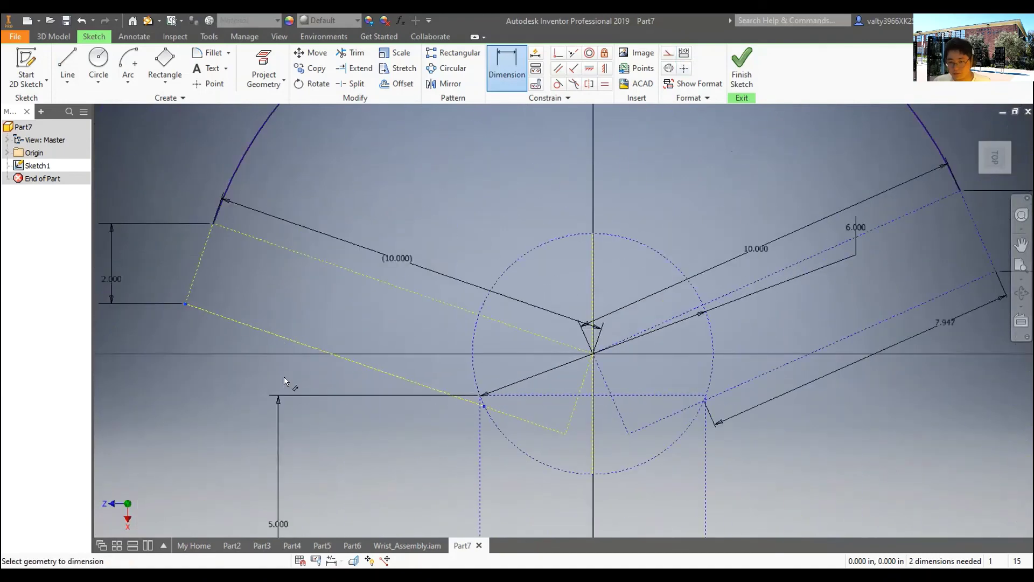
{"action": "left_click", "coordinate": [289, 375]}
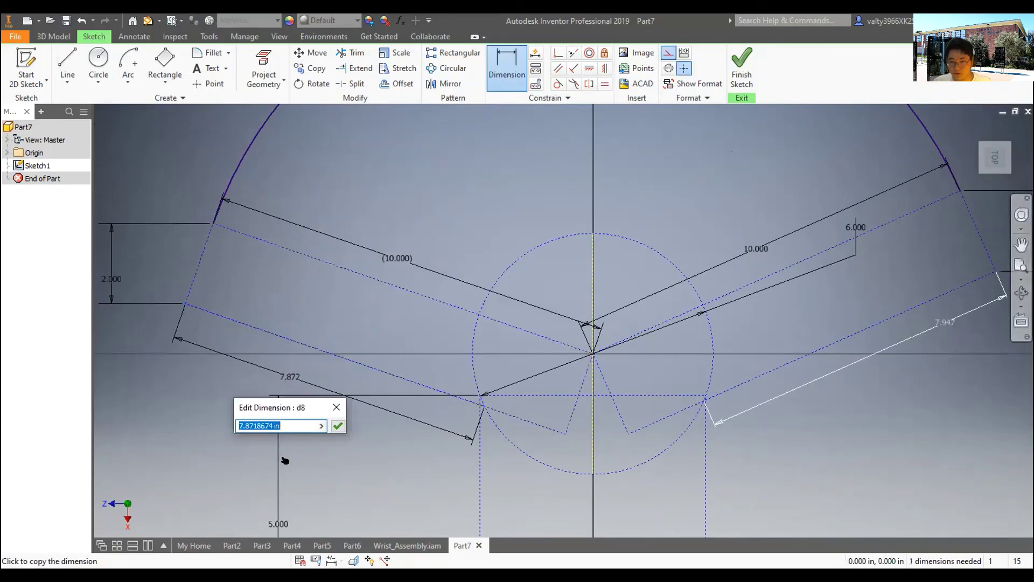
{"action": "left_click", "coordinate": [945, 322]}
{"action": "key", "text": "Return"}
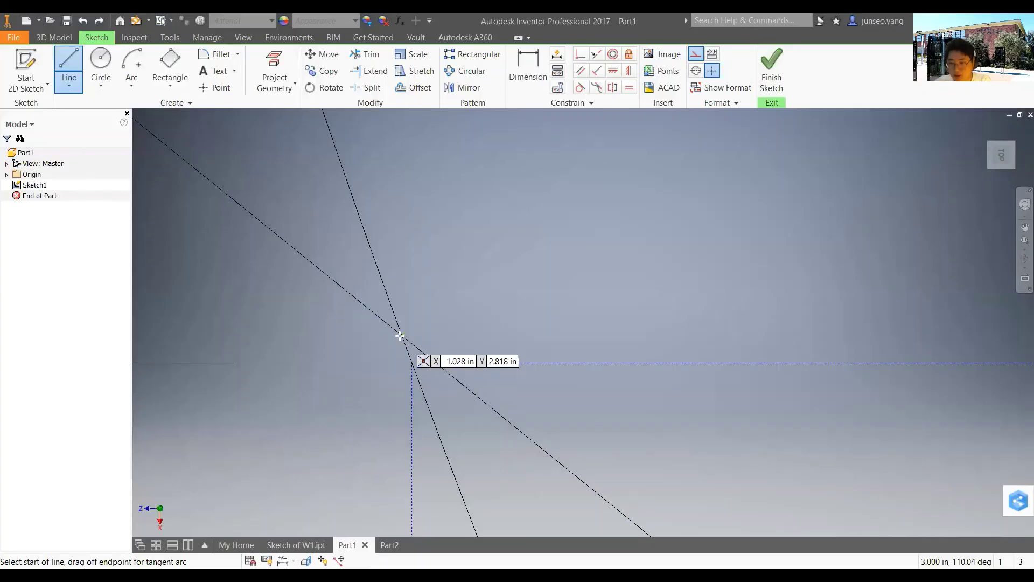
- Draw a line from the left-hand radial rectangle's lower-edge intersection with the construction circle to its outer corner
{"action": "scroll", "coordinate": [401, 335], "scroll_direction": "up", "scroll_amount": 2}
{"action": "scroll", "coordinate": [400, 336], "scroll_direction": "down", "scroll_amount": 5}
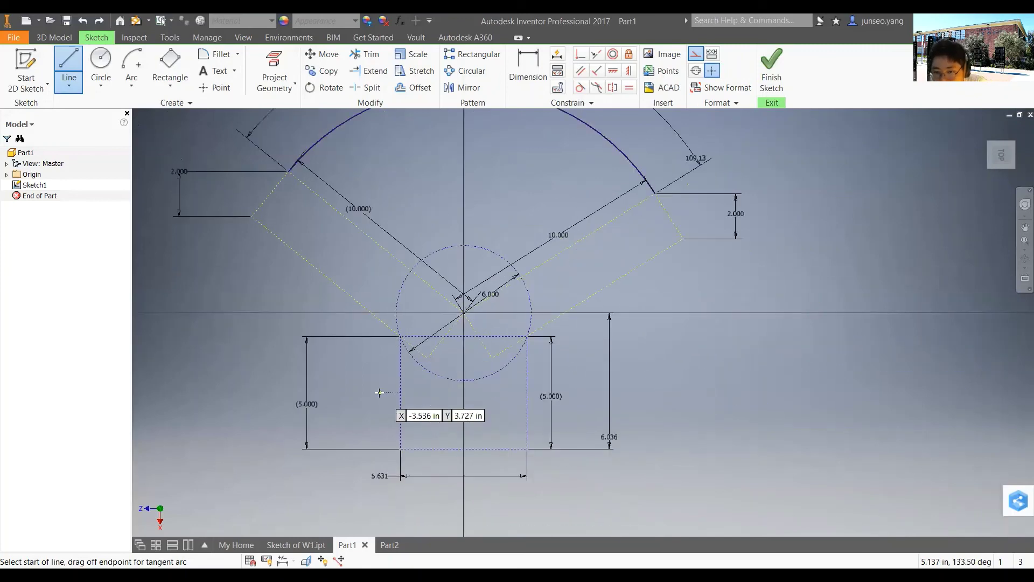
{"action": "scroll", "coordinate": [410, 348], "scroll_direction": "up", "scroll_amount": 4}
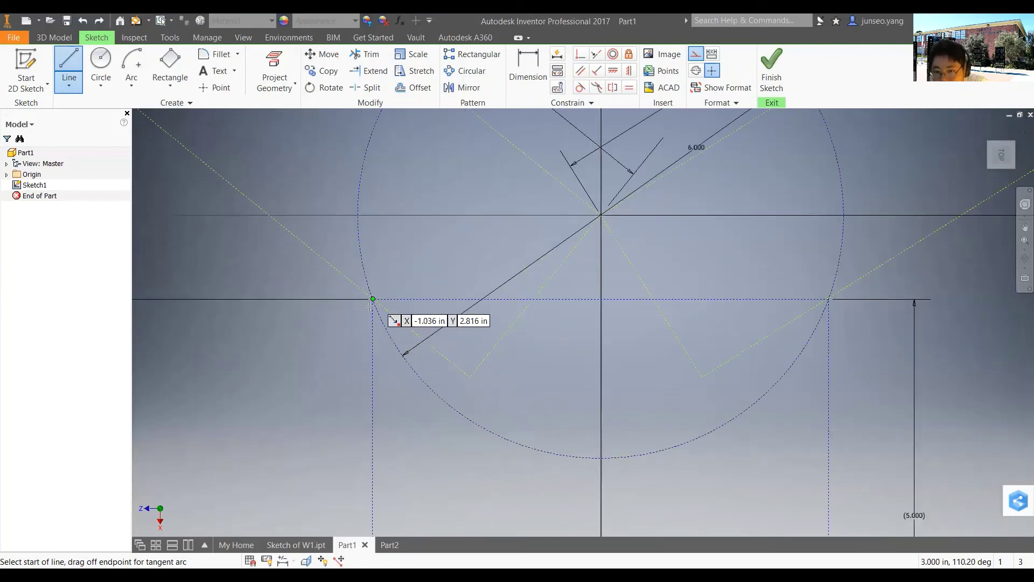
{"action": "scroll", "coordinate": [372, 298], "scroll_direction": "up", "scroll_amount": 4}
{"action": "scroll", "coordinate": [389, 242], "scroll_direction": "up", "scroll_amount": 5}
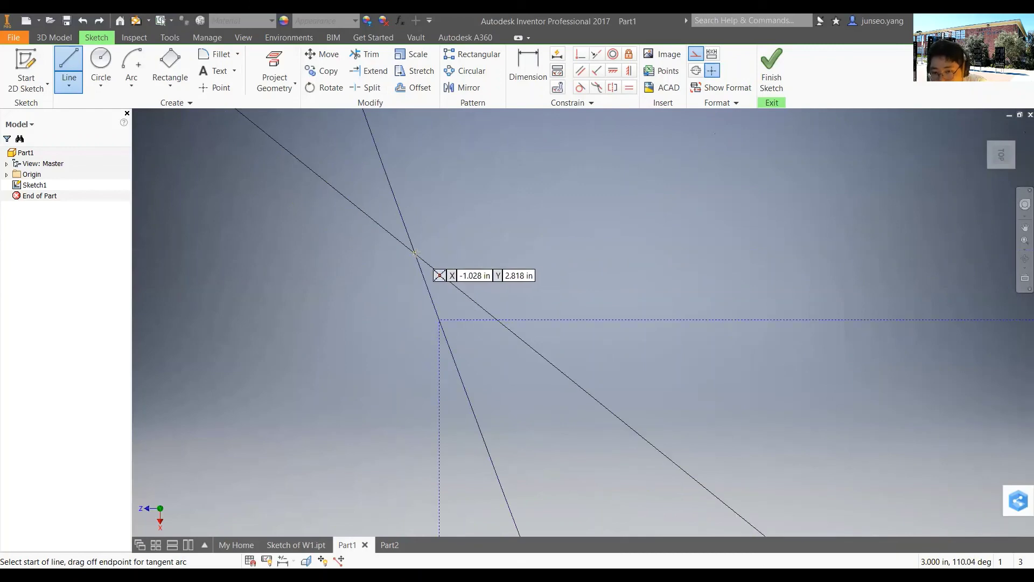
{"action": "left_click", "coordinate": [414, 253]}
{"action": "scroll", "coordinate": [287, 208], "scroll_direction": "down", "scroll_amount": 5}
{"action": "middle_click_drag", "start_coordinate": [251, 202], "coordinate": [695, 568]}
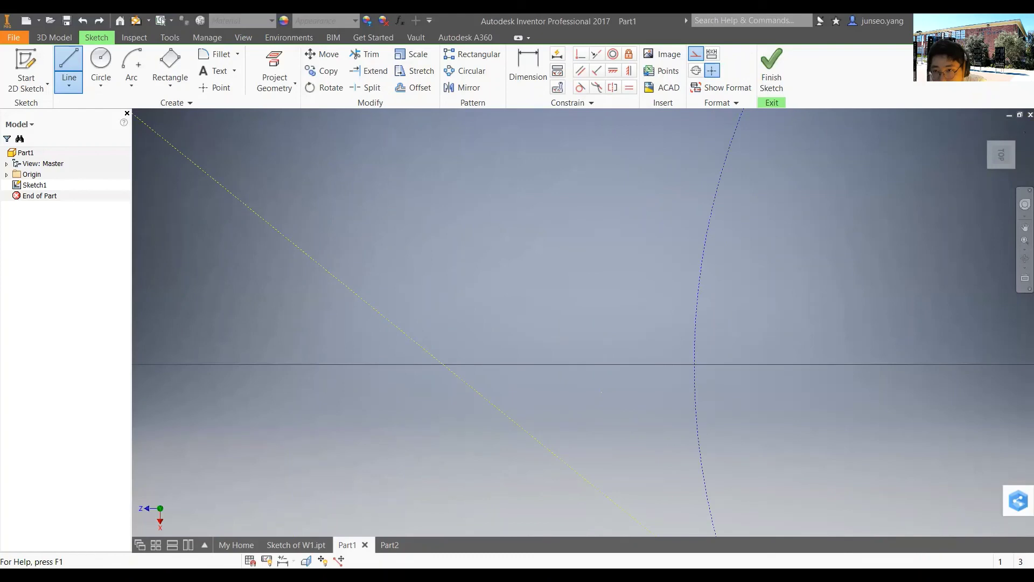
{"action": "scroll", "coordinate": [301, 232], "scroll_direction": "down", "scroll_amount": 5}
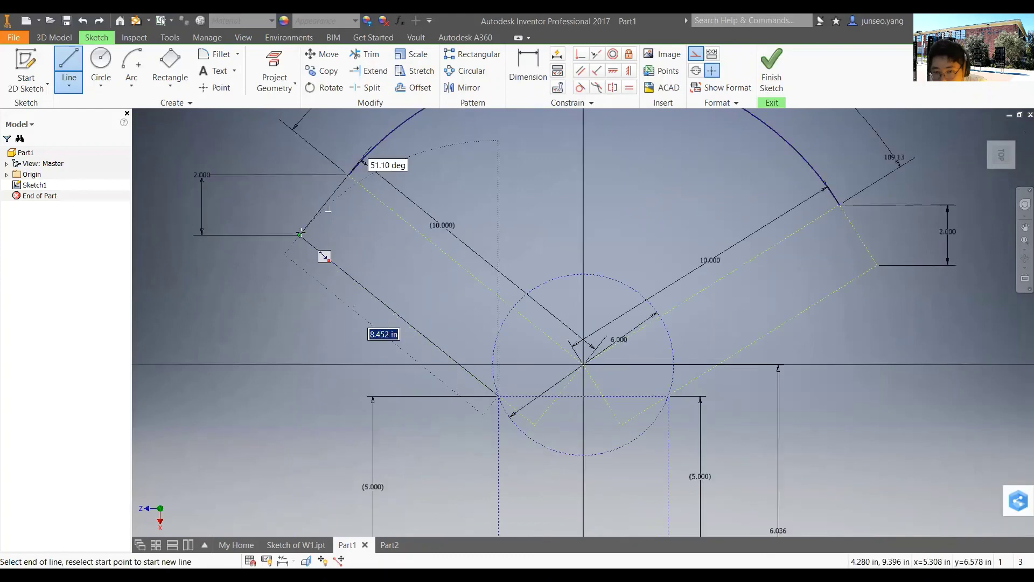
{"action": "key", "text": "Return"}
- Dimension the left-hand lower-edge line between the circle intersection and the outer corner, accepting the proposed length
{"action": "key", "text": "d"}
{"action": "scroll", "coordinate": [504, 400], "scroll_direction": "up", "scroll_amount": 10}
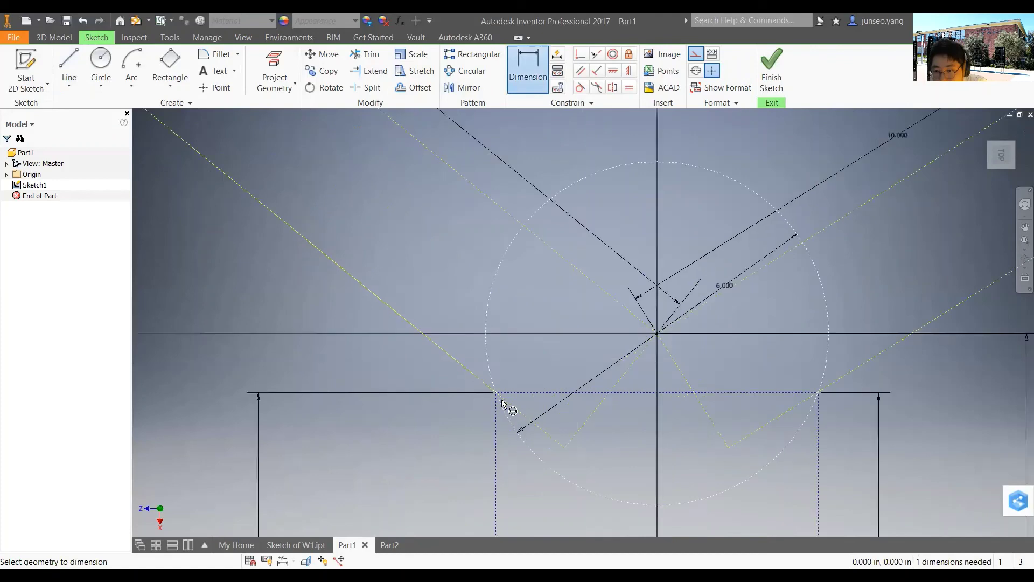
{"action": "middle_click_drag", "start_coordinate": [382, 250], "coordinate": [531, 535]}
{"action": "scroll", "coordinate": [531, 535], "scroll_direction": "down", "scroll_amount": 3}
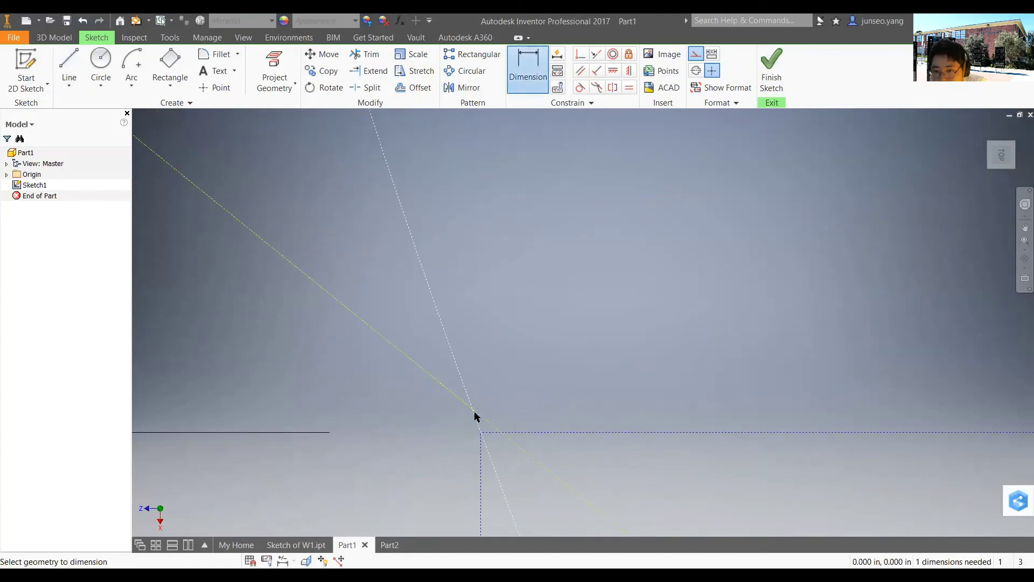
{"action": "scroll", "coordinate": [452, 395], "scroll_direction": "down", "scroll_amount": 6}
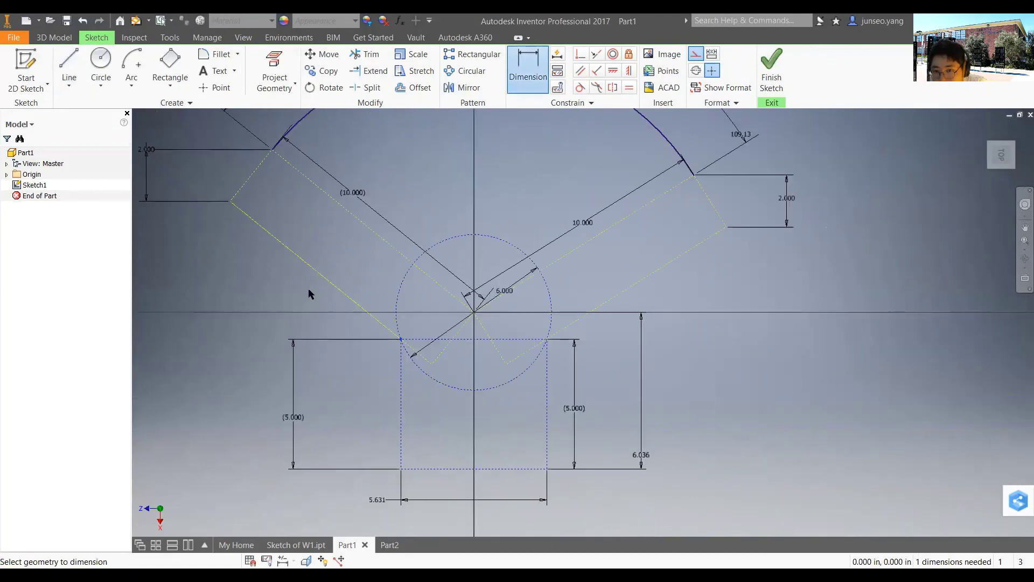
{"action": "left_click", "coordinate": [232, 202]}
{"action": "left_click", "coordinate": [269, 295]}
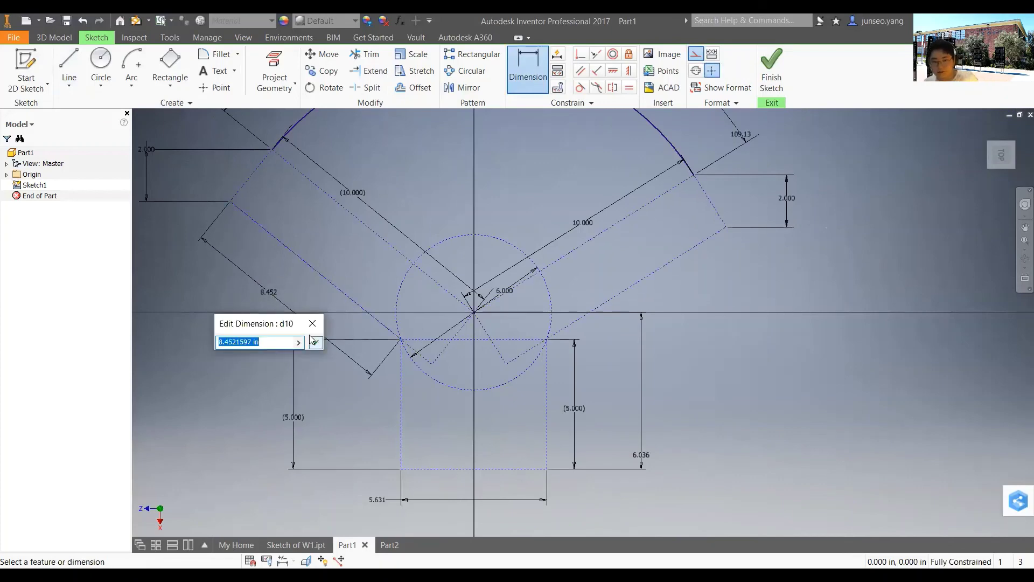
{"action": "key", "text": "Return"}
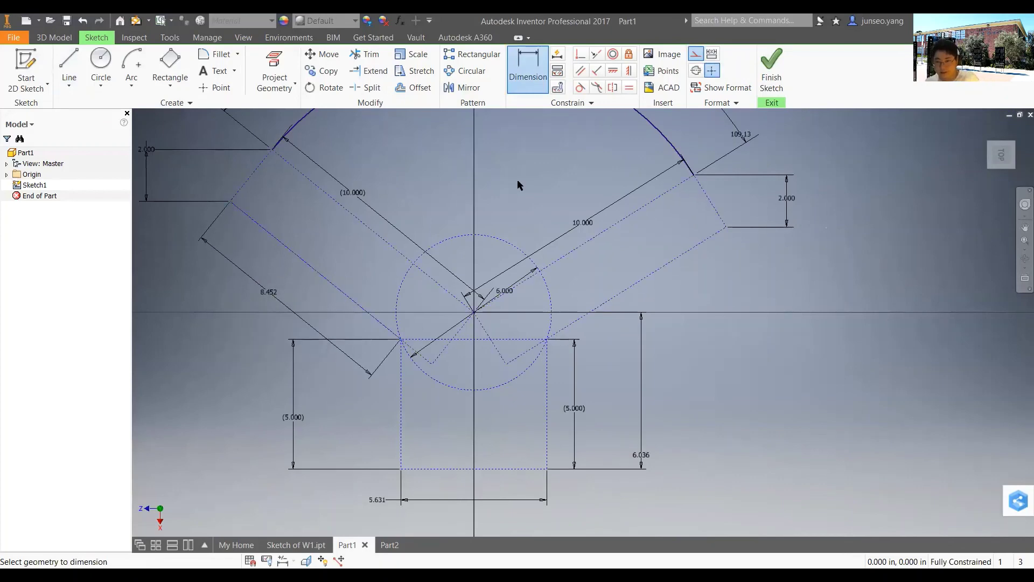
- Draw a line along the right-hand radial rectangle's lower edge, from the circle intersection to the outer corner
{"action": "left_click", "coordinate": [68, 65]}
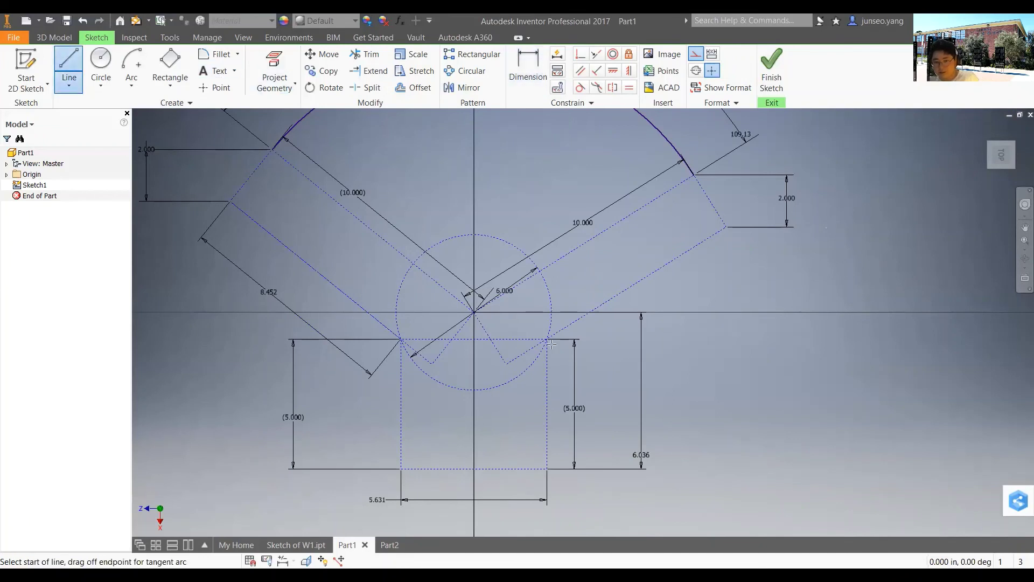
{"action": "scroll", "coordinate": [551, 343], "scroll_direction": "down", "scroll_amount": 10}
{"action": "scroll", "coordinate": [425, 205], "scroll_direction": "up", "scroll_amount": 4}
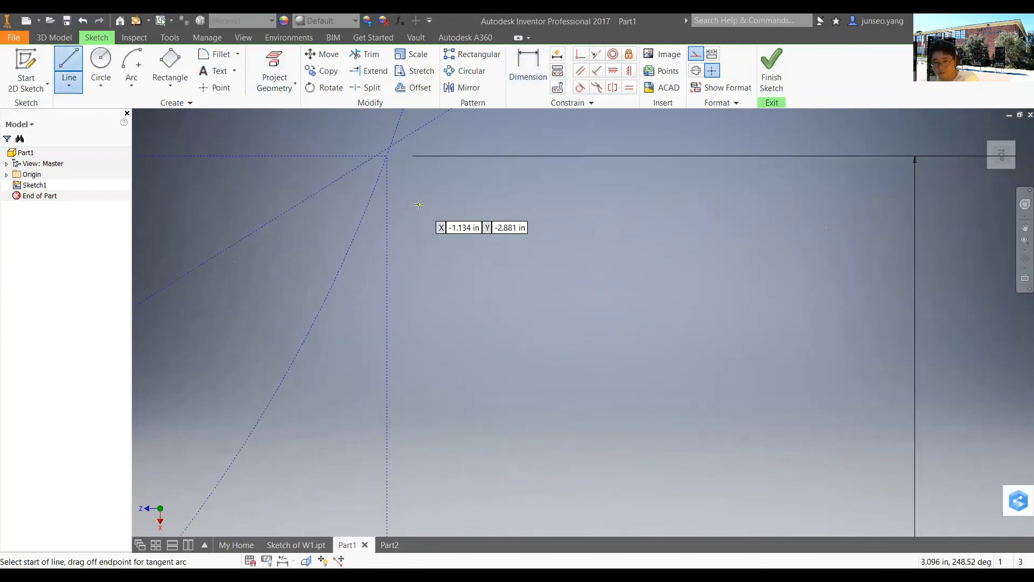
{"action": "scroll", "coordinate": [401, 280], "scroll_direction": "up", "scroll_amount": 5}
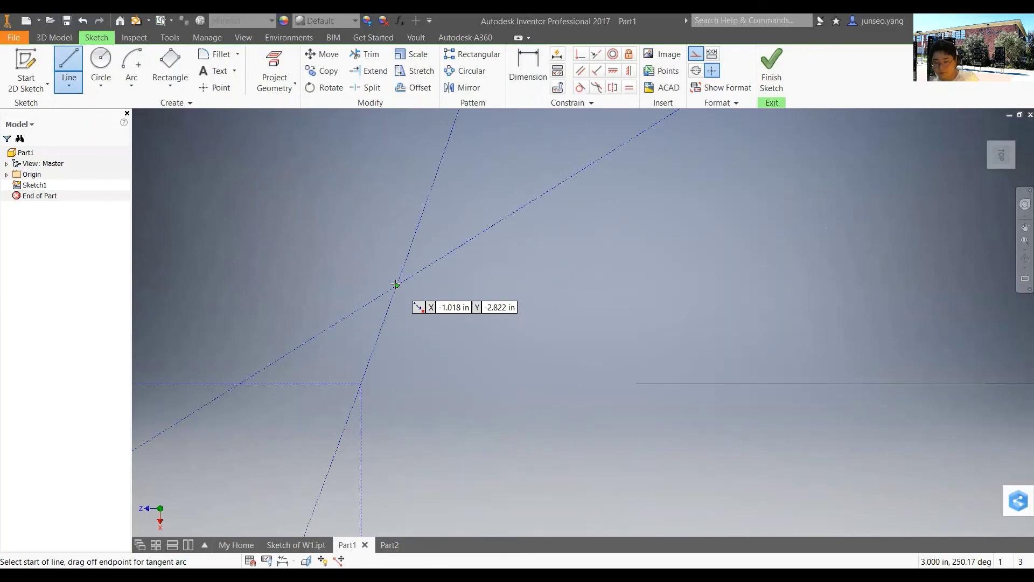
{"action": "scroll", "coordinate": [396, 284], "scroll_direction": "down", "scroll_amount": 5}
{"action": "left_click", "coordinate": [667, 247]}
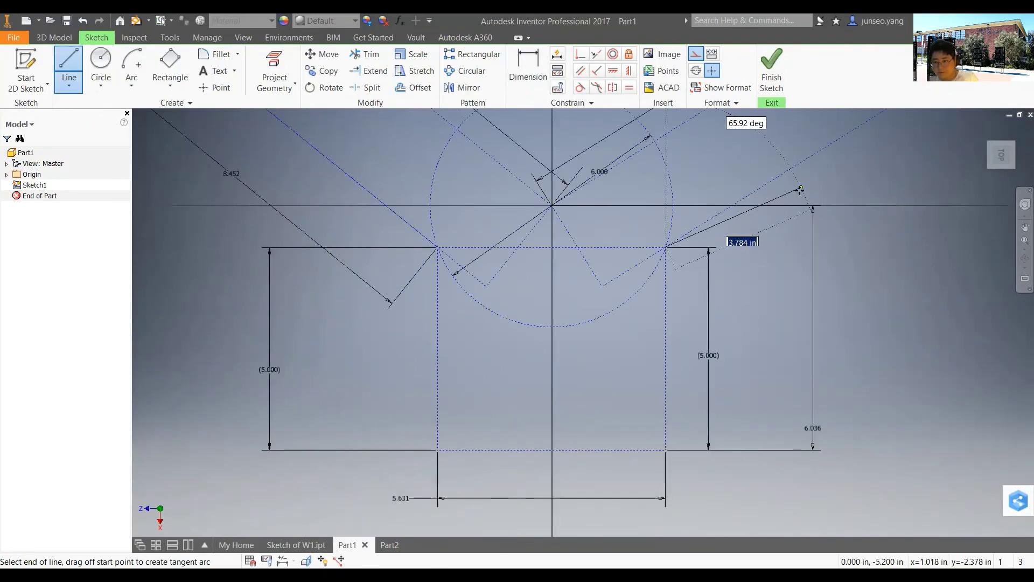
{"action": "middle_click_drag", "start_coordinate": [800, 190], "coordinate": [399, 447]}
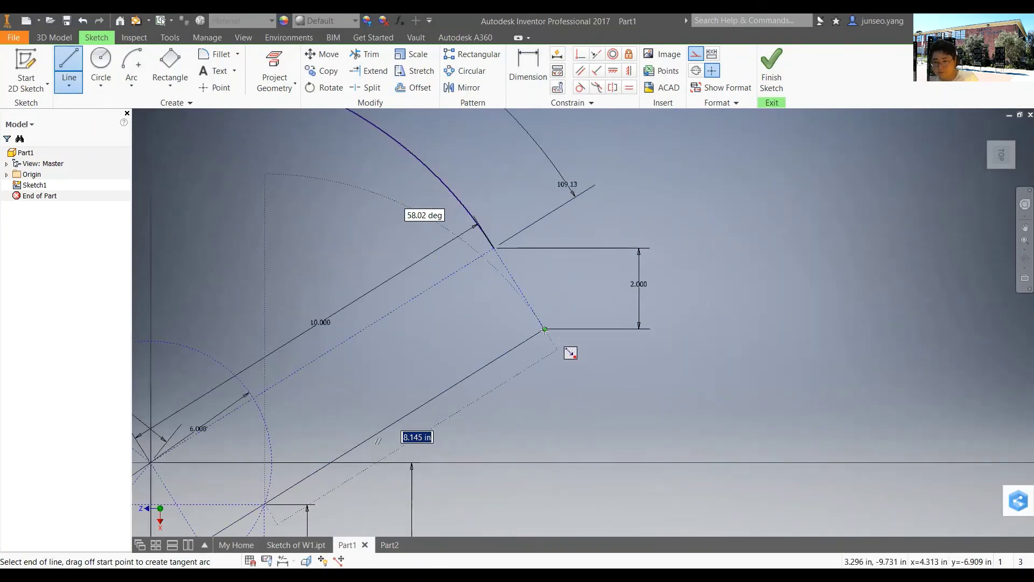
- Add a length dimension to the right-hand lower-edge line between the circle intersection and the outer corner
{"action": "key", "text": "d"}
{"action": "scroll", "coordinate": [632, 327], "scroll_direction": "up", "scroll_amount": 3}
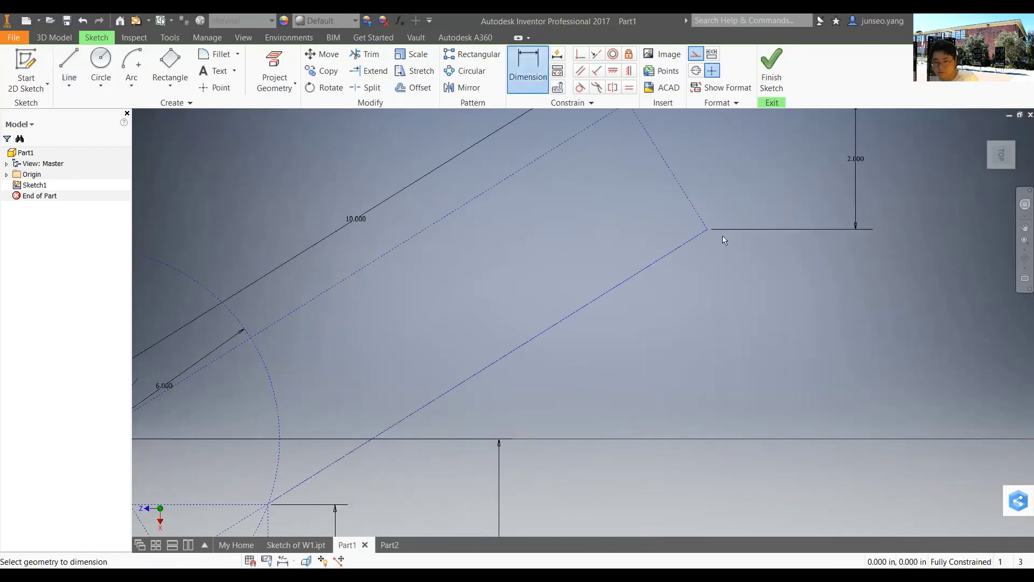
{"action": "scroll", "coordinate": [457, 431], "scroll_direction": "up", "scroll_amount": 5}
{"action": "middle_click_drag", "start_coordinate": [377, 460], "coordinate": [602, 372]}
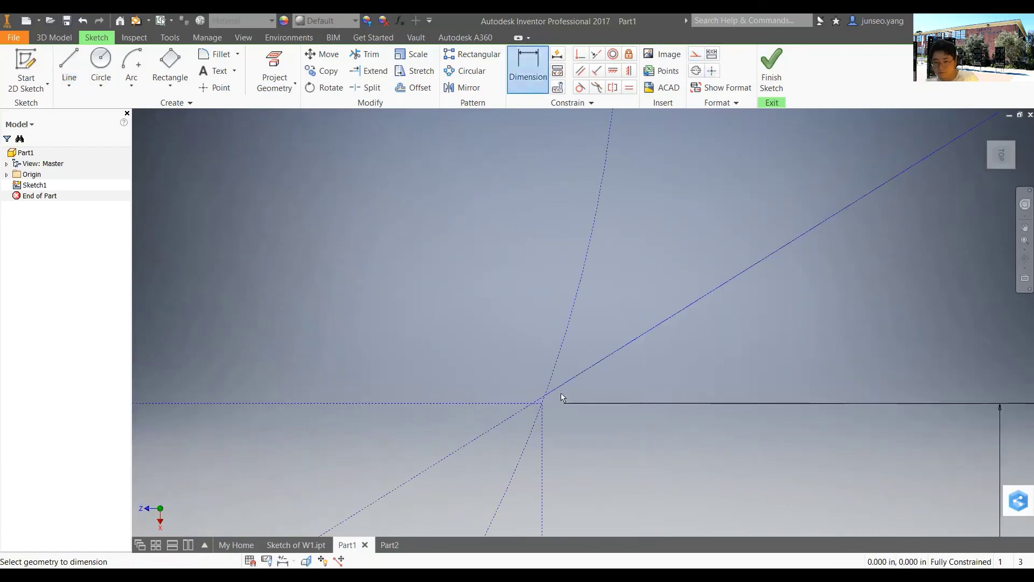
{"action": "left_click", "coordinate": [580, 373]}
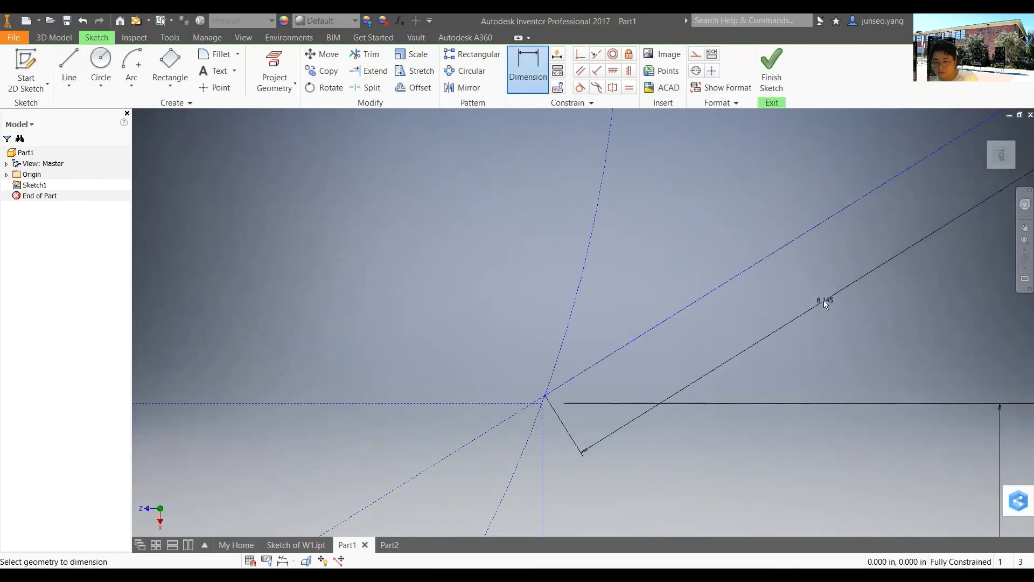
{"action": "left_click", "coordinate": [822, 299]}
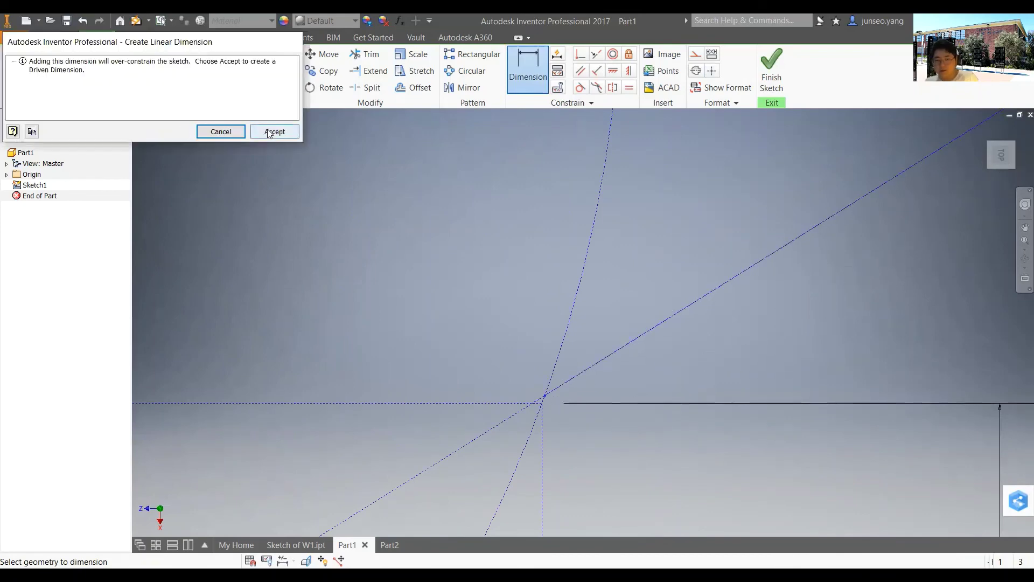